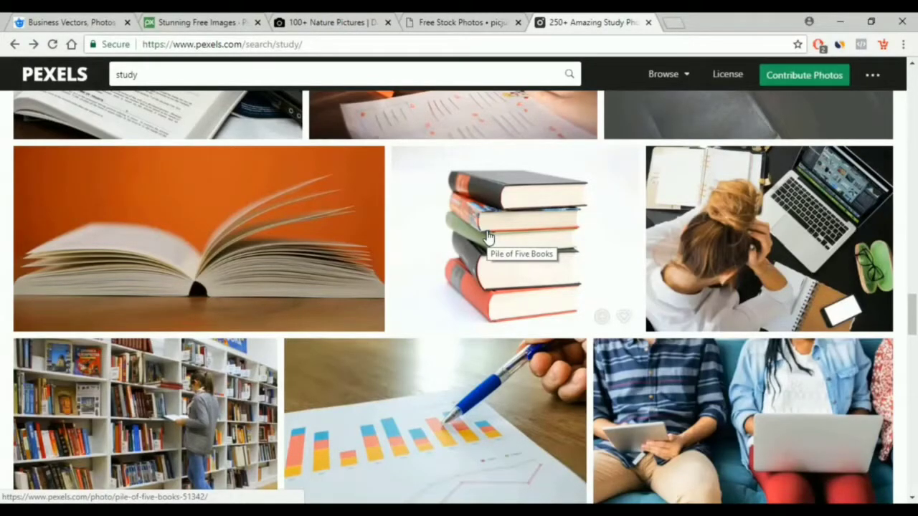
Scroll back up through the Pexels 'study' photo results.
scroll(477, 247, up, 5)
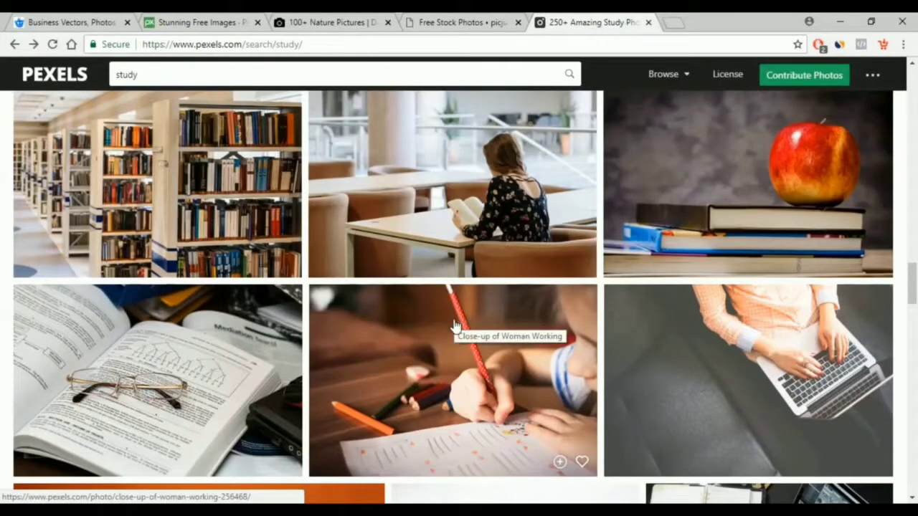
scroll(452, 294, up, 6)
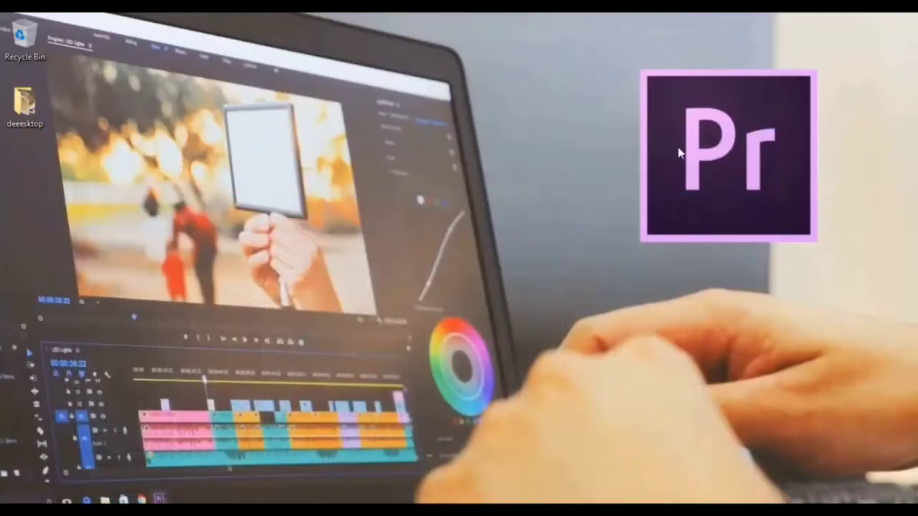
Bring back the Royalty Free Stock Photos Chrome window from its taskbar preview.
mouse_move(141, 500)
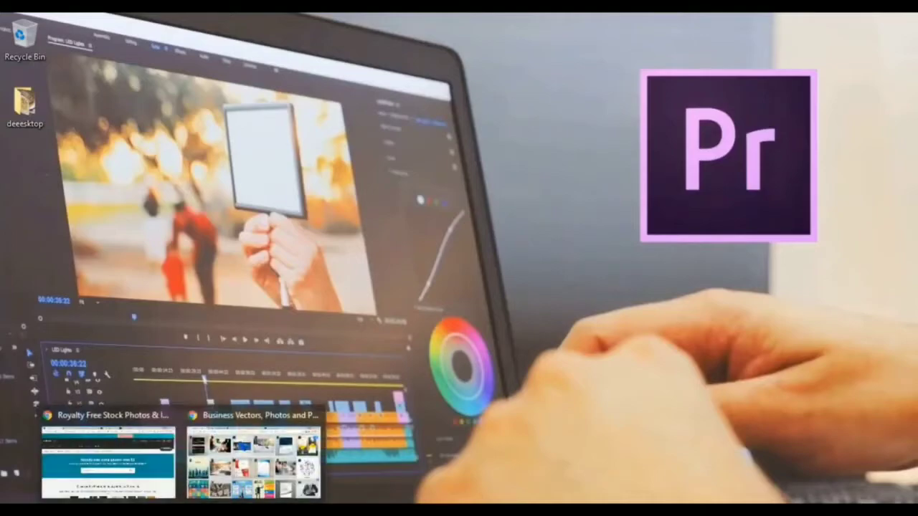
click(115, 467)
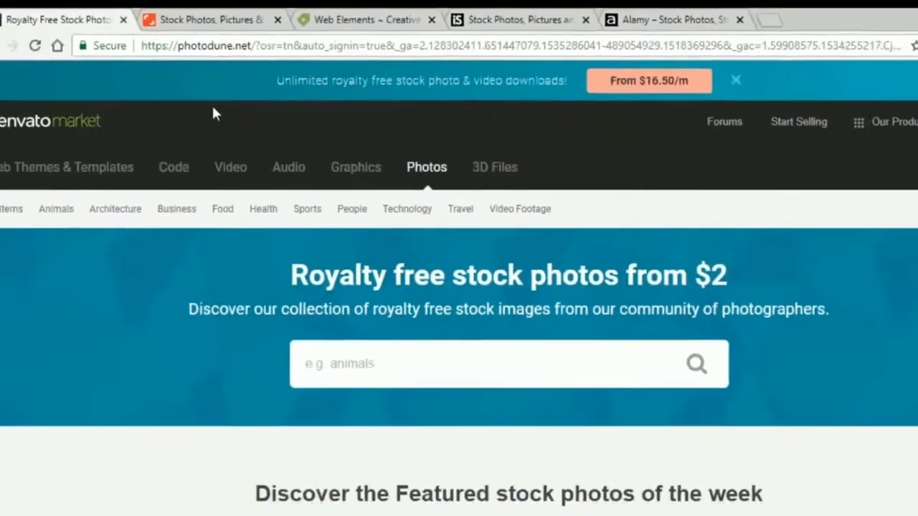
Open PhotoDune's Business photo category from the home page.
scroll(456, 179, down, 5)
scroll(456, 179, up, 5)
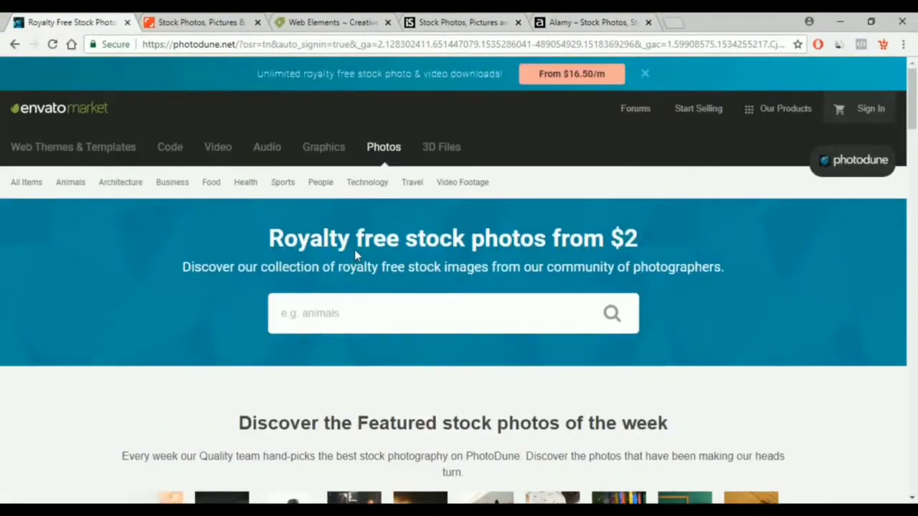
scroll(452, 353, down, 1)
click(345, 246)
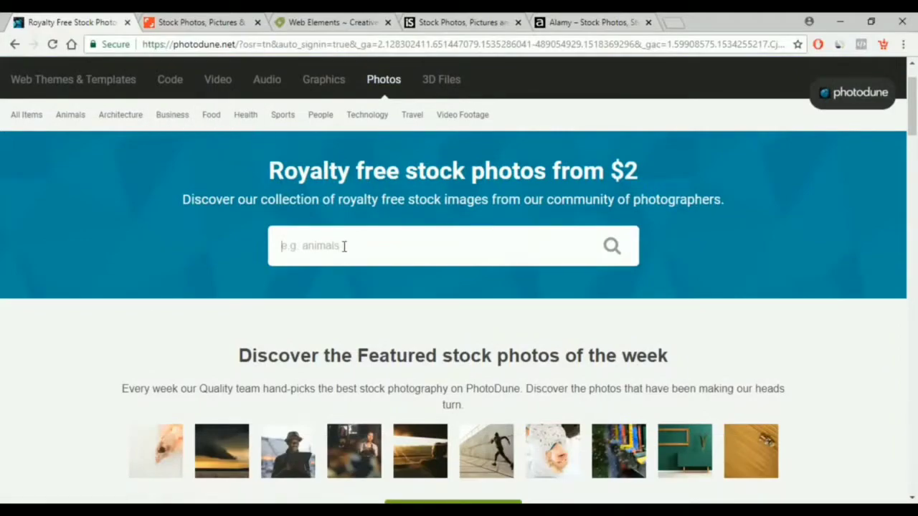
click(172, 115)
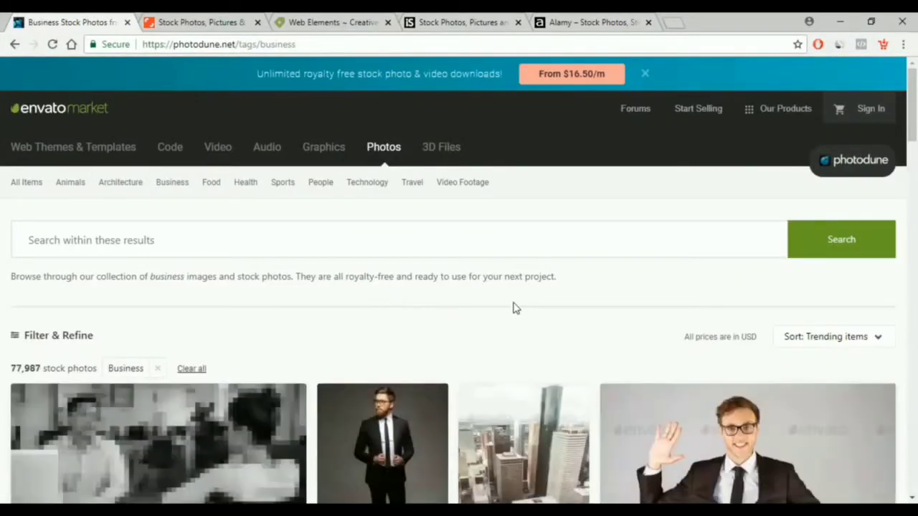
Browse the 77,987 trending business photos, then move to the Shutterstock tab.
scroll(514, 309, down, 4)
scroll(385, 307, down, 8)
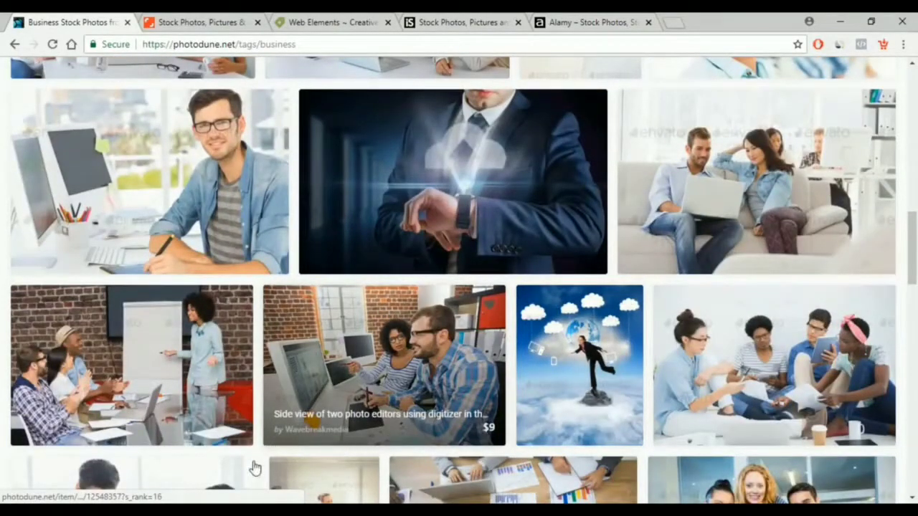
scroll(395, 359, down, 4)
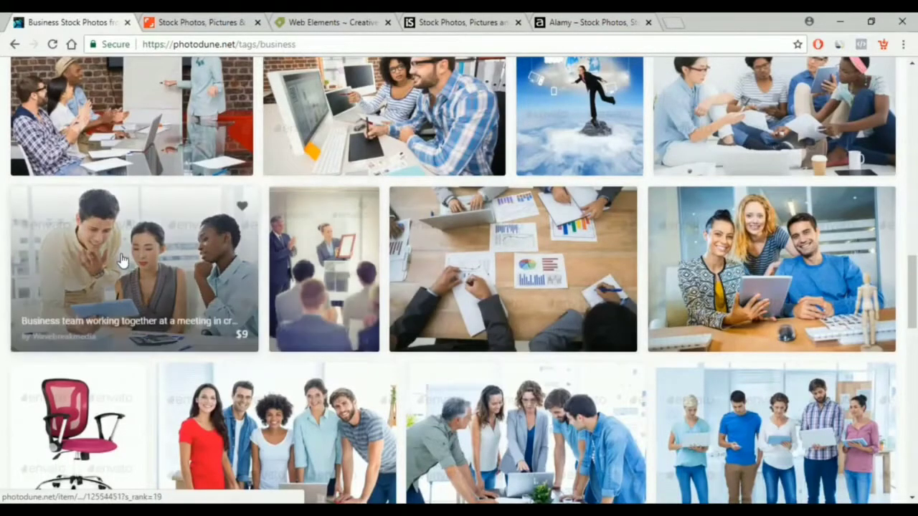
scroll(320, 228, down, 4)
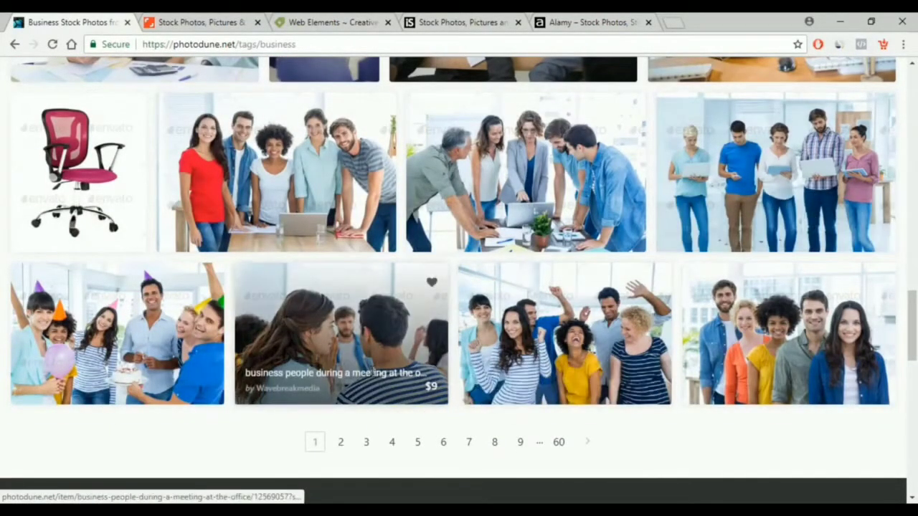
scroll(495, 380, up, 4)
scroll(495, 380, up, 4)
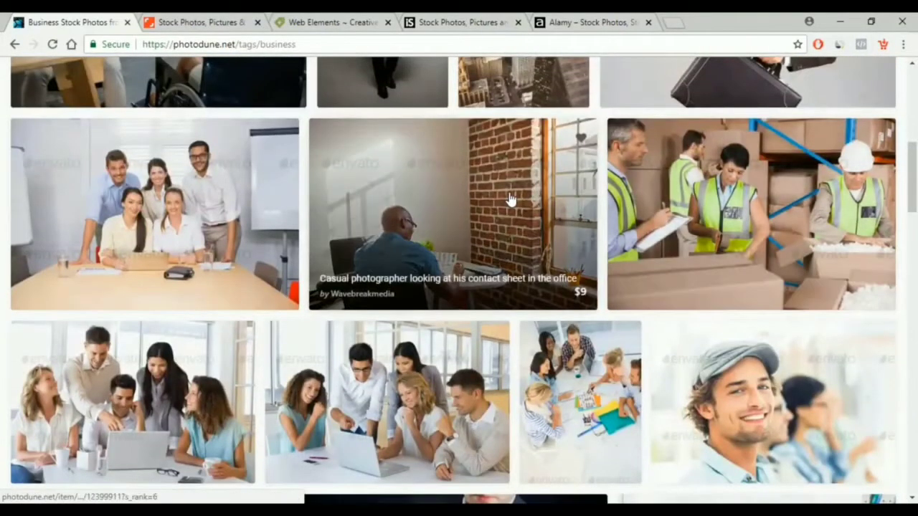
scroll(514, 248, up, 5)
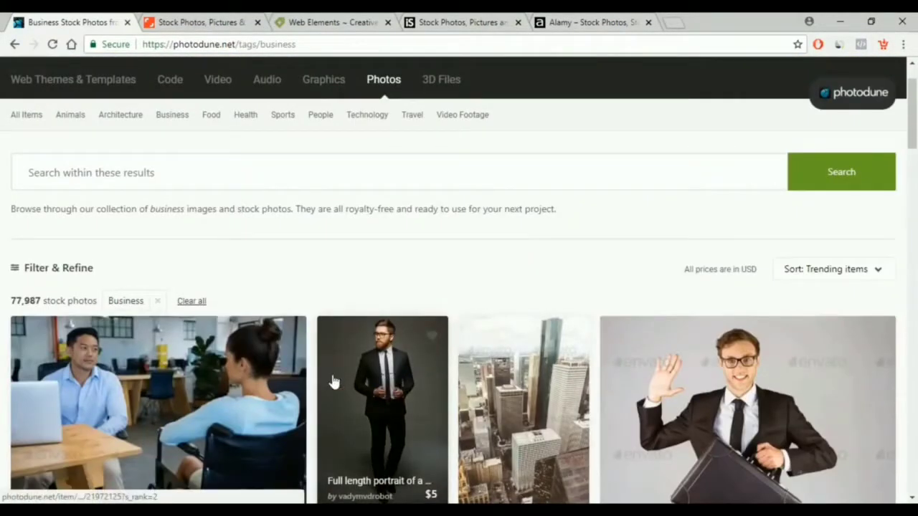
scroll(388, 416, down, 4)
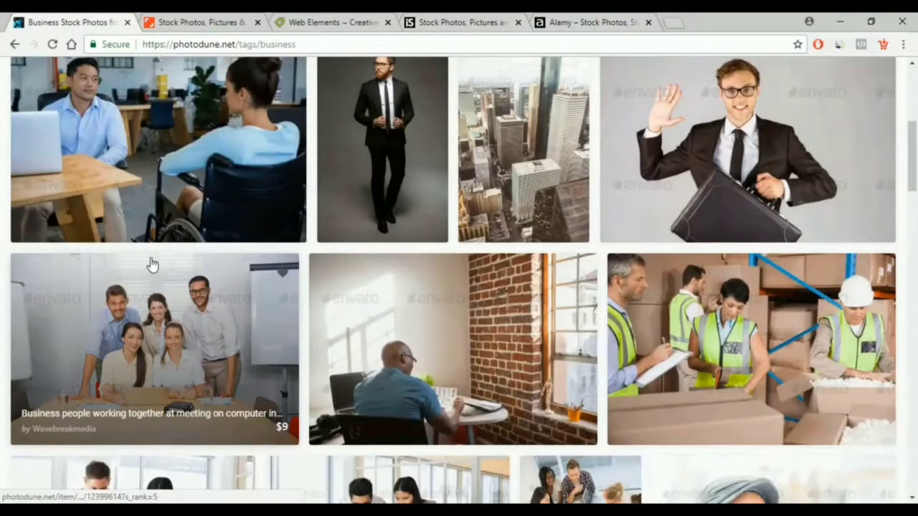
scroll(208, 369, up, 5)
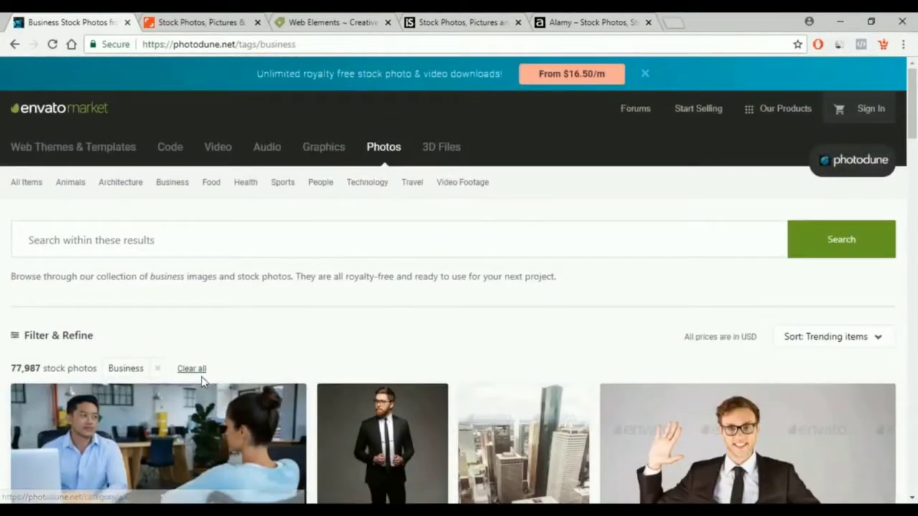
scroll(205, 373, down, 2)
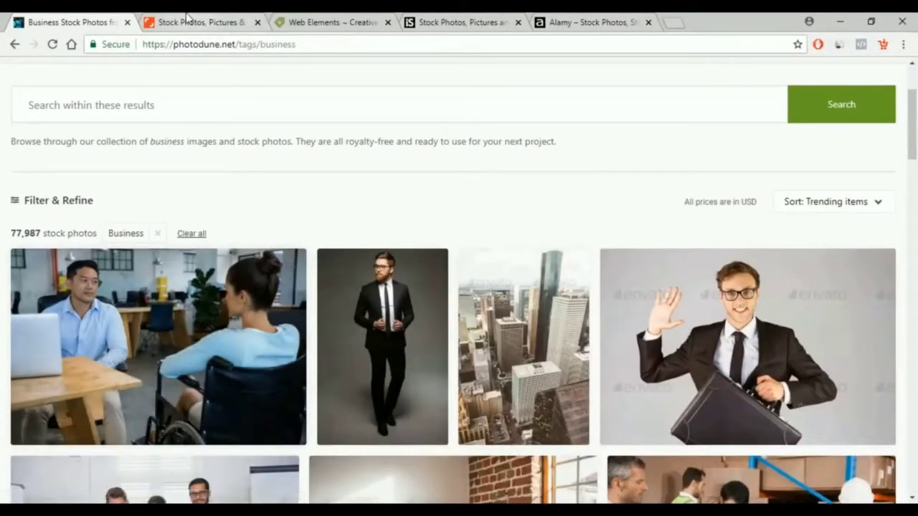
click(190, 22)
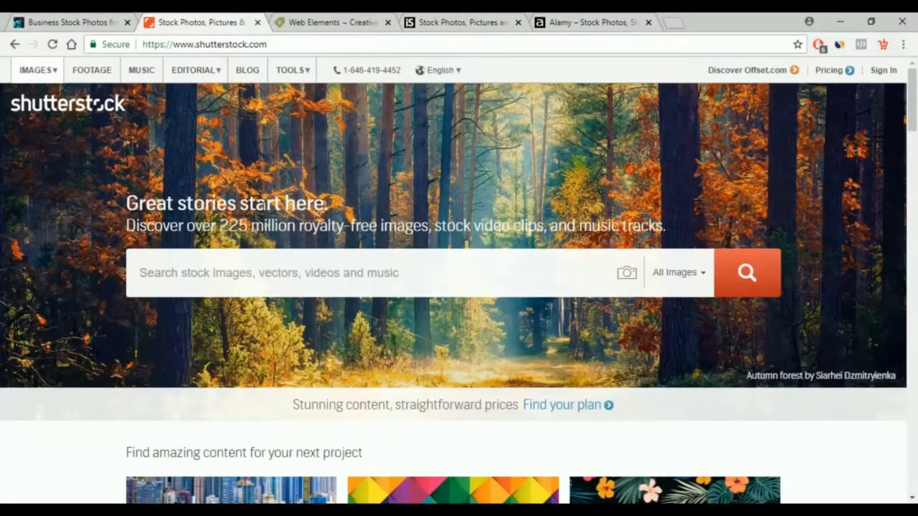
Reload Shutterstock, dismiss the free account sign-up offer and look over the home page.
click(37, 72)
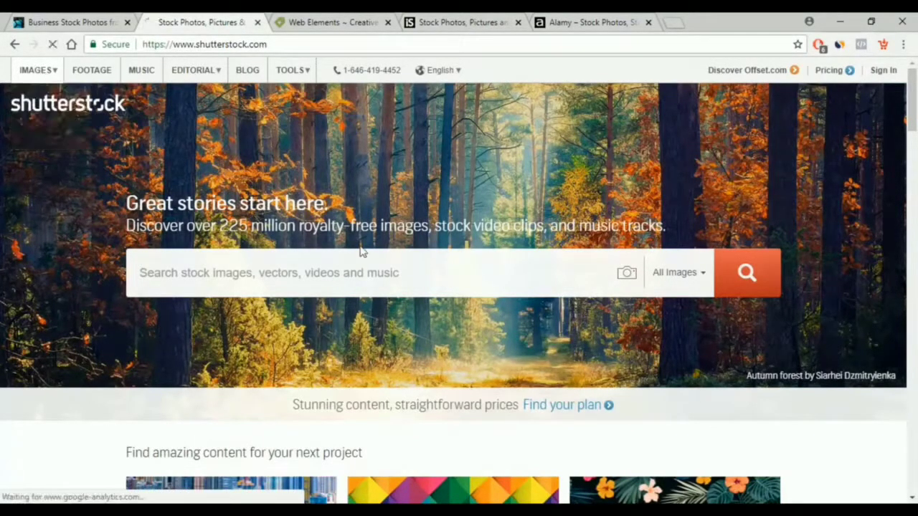
click(155, 44)
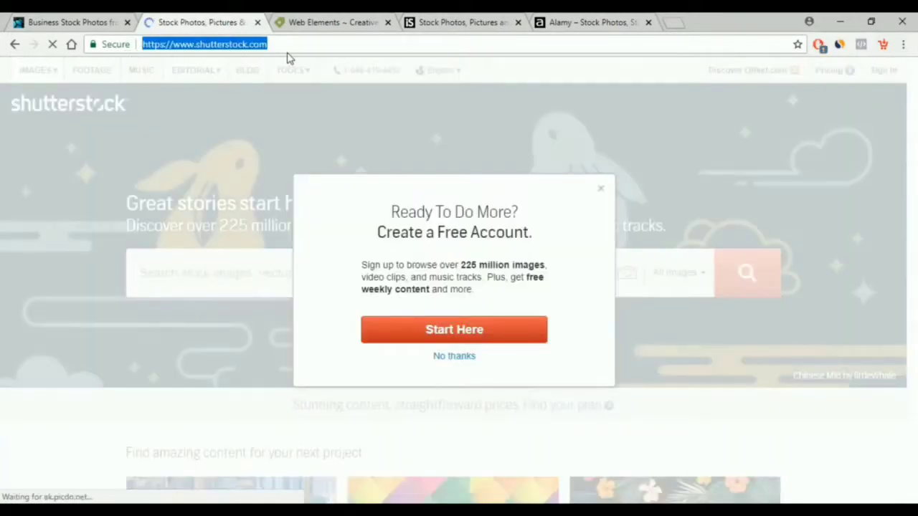
click(455, 356)
scroll(467, 287, down, 9)
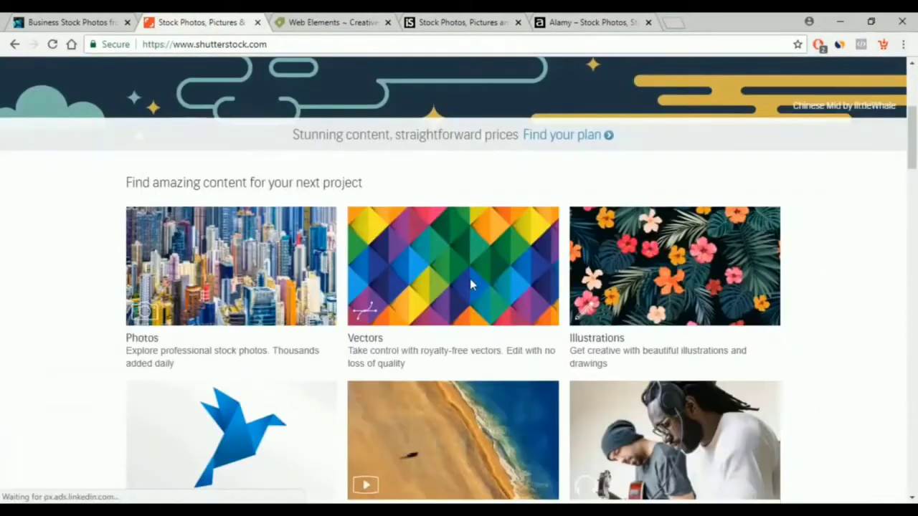
scroll(455, 303, up, 5)
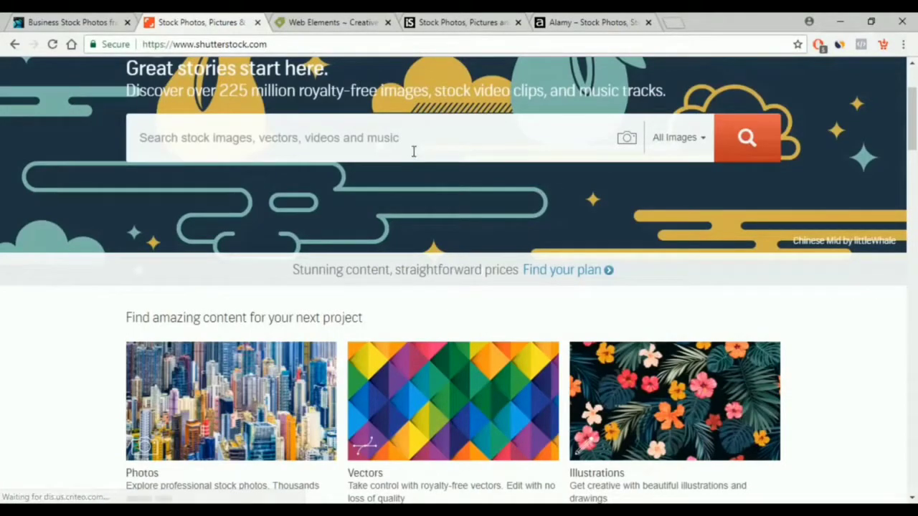
scroll(430, 172, down, 4)
scroll(440, 203, down, 5)
scroll(447, 236, up, 5)
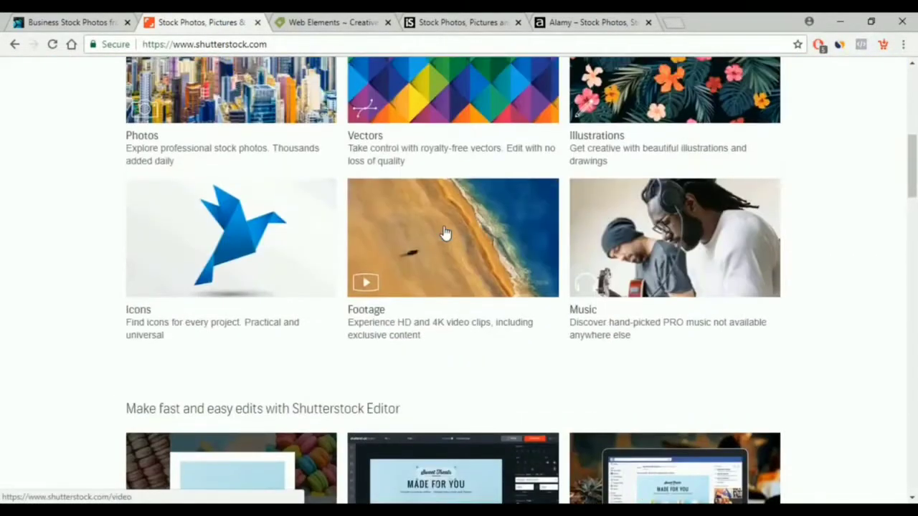
scroll(444, 246, down, 3)
scroll(444, 246, up, 8)
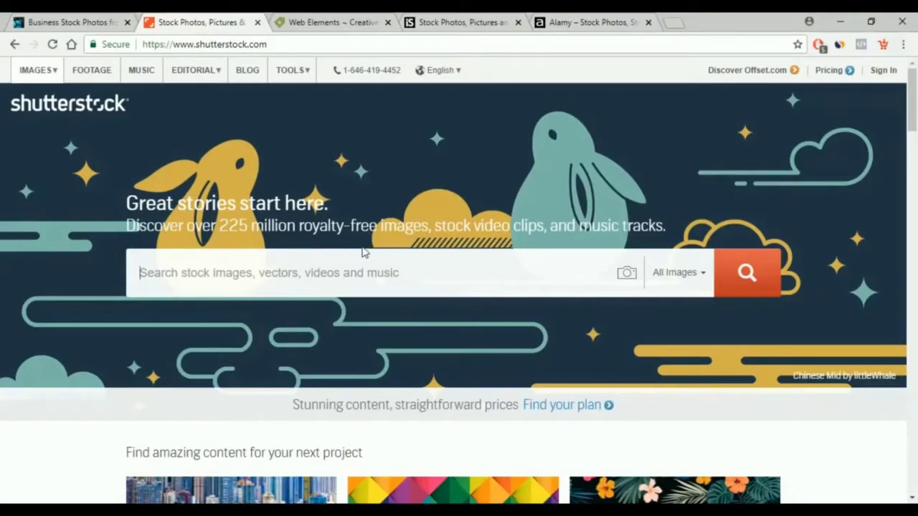
Search Shutterstock for 'business people' using the suggestion for 'busi'.
click(413, 267)
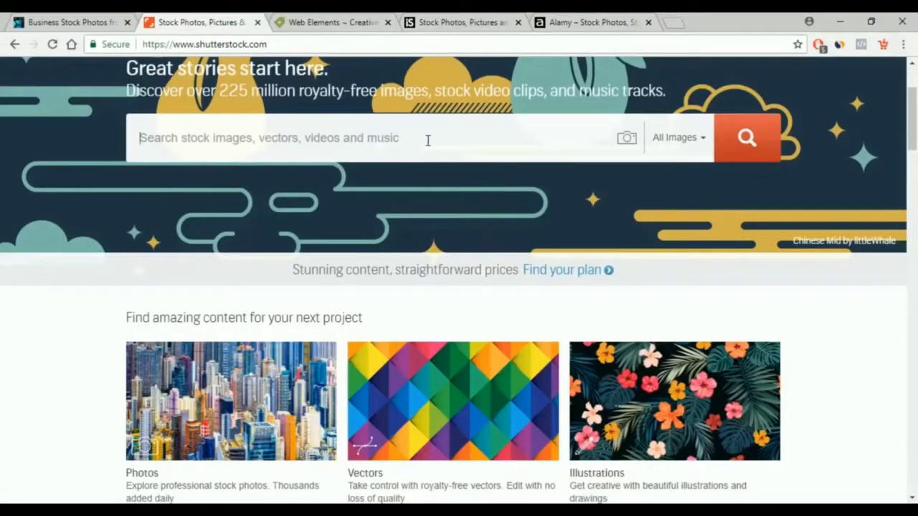
text(s)
key(BackSpace)
text(busi)
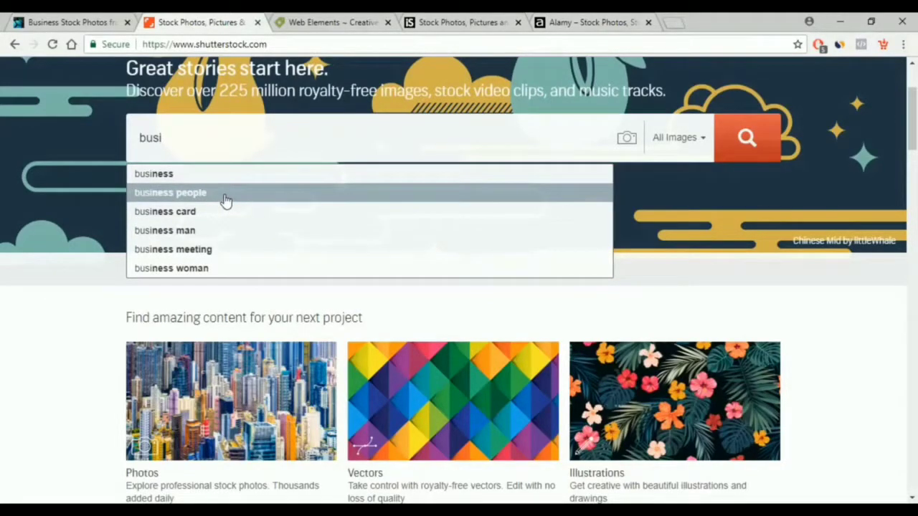
click(225, 201)
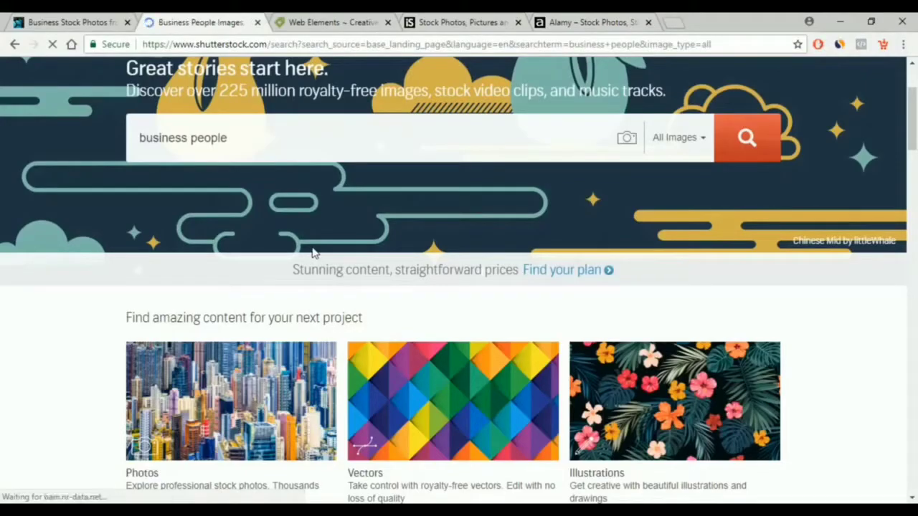
Browse the 9,464,804 business people results, then move to the Creative Market tab.
scroll(413, 270, down, 5)
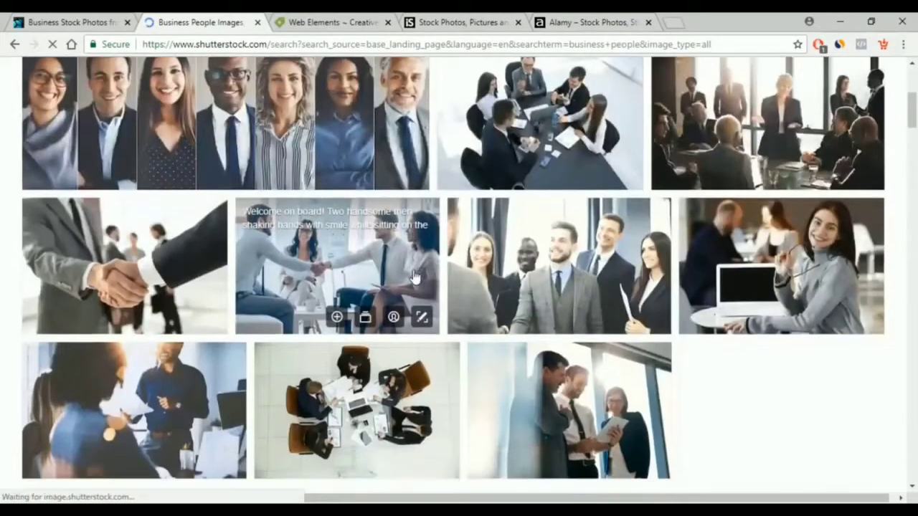
scroll(602, 334, down, 2)
scroll(495, 328, up, 5)
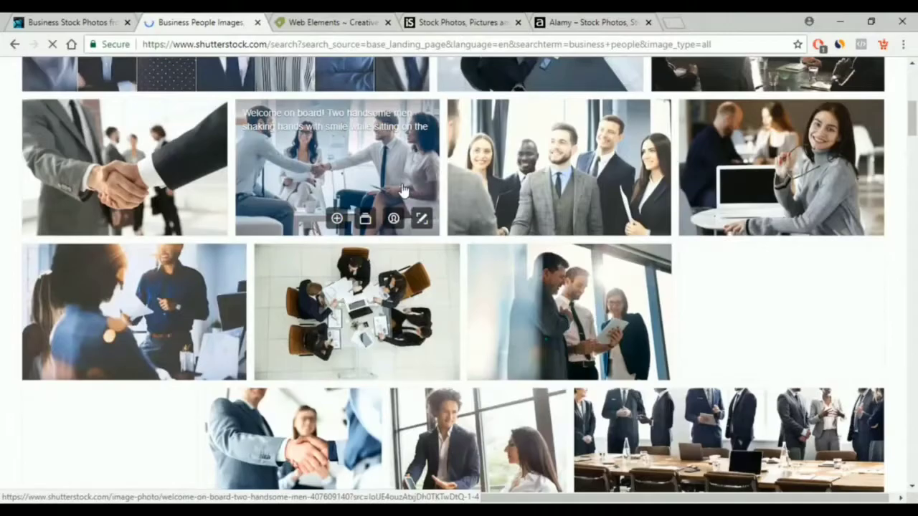
scroll(344, 301, down, 5)
scroll(345, 301, up, 10)
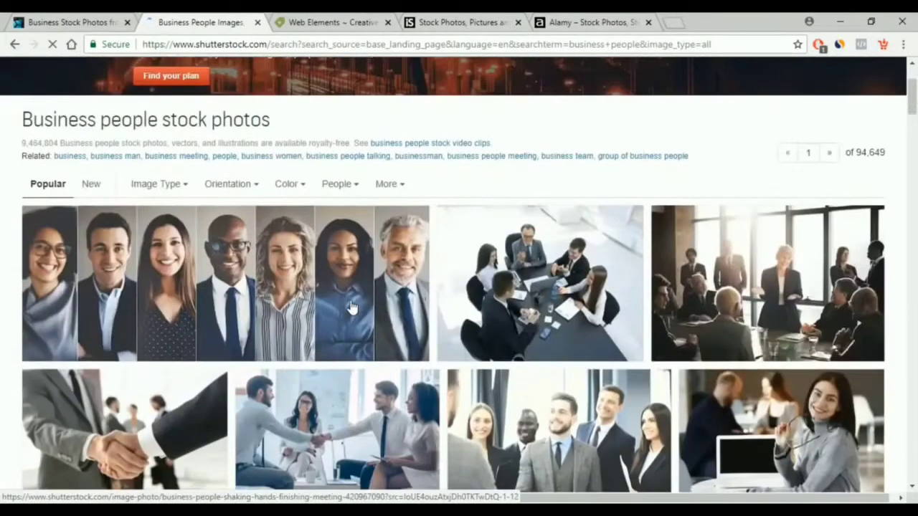
click(292, 20)
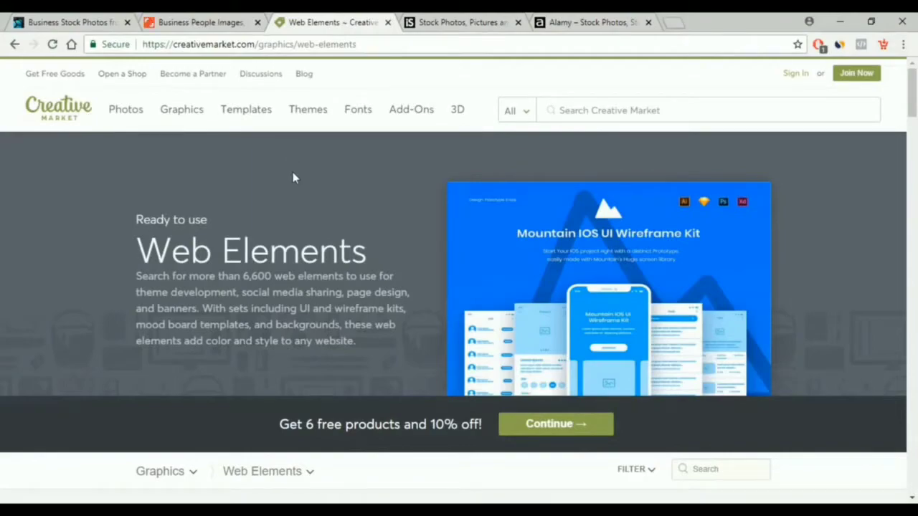
Open Creative Market's Photos section and its Education category.
scroll(292, 178, down, 3)
scroll(285, 188, up, 3)
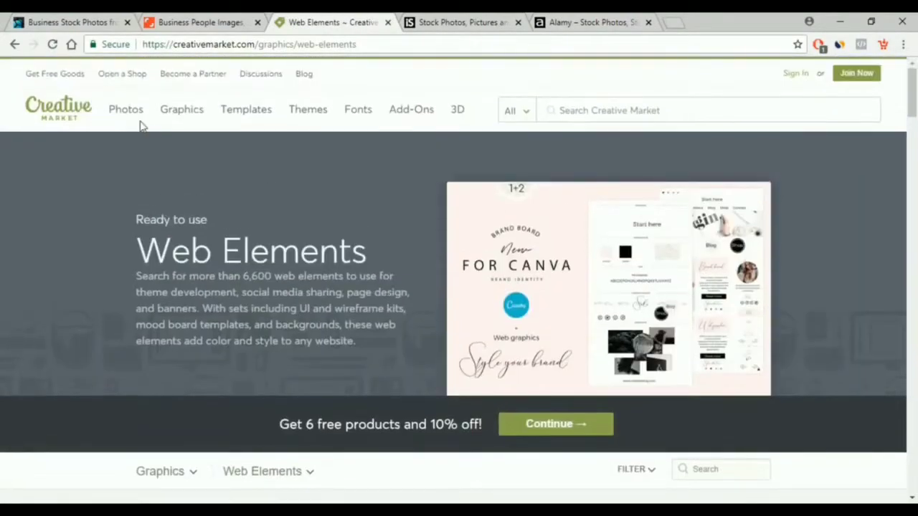
mouse_move(113, 114)
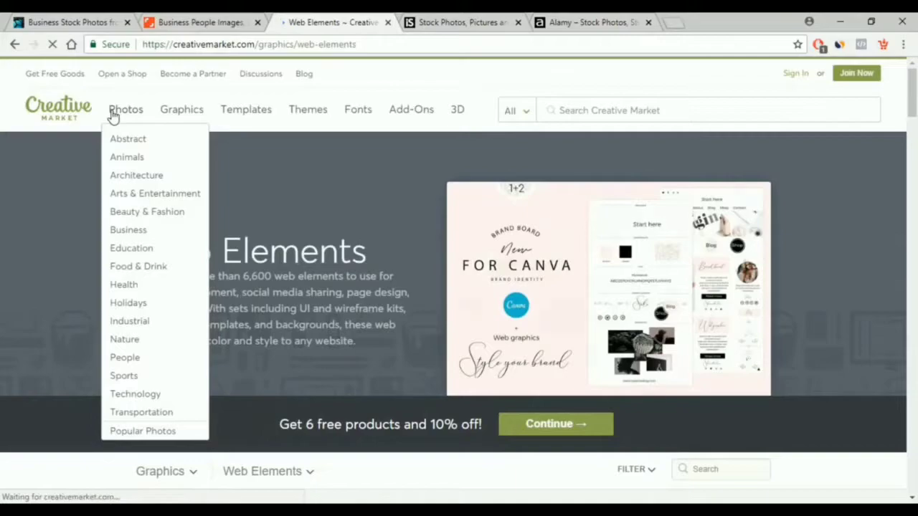
click(113, 115)
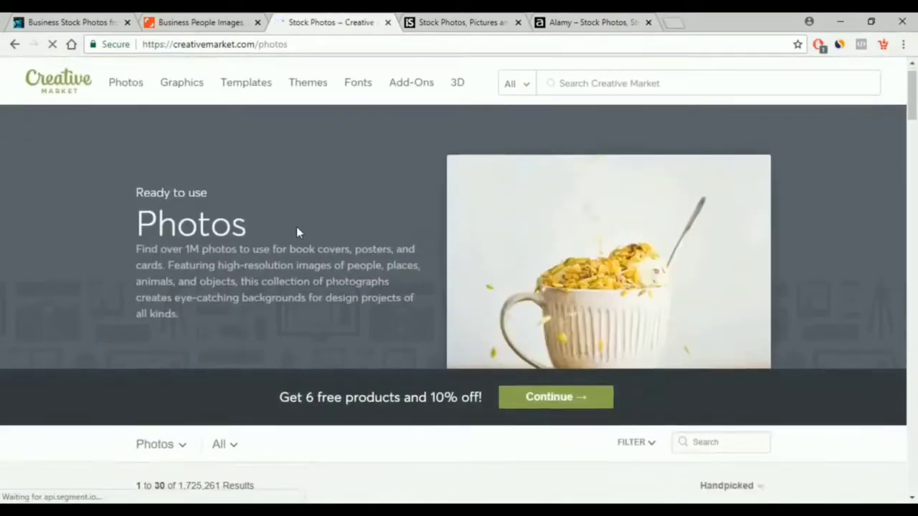
scroll(301, 234, down, 7)
scroll(588, 343, down, 5)
scroll(584, 352, up, 10)
scroll(585, 352, up, 3)
mouse_move(123, 123)
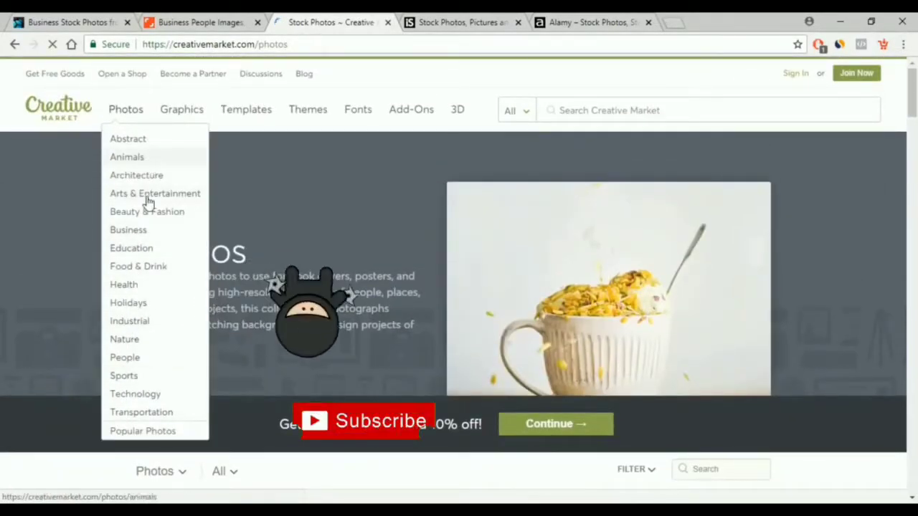
click(131, 249)
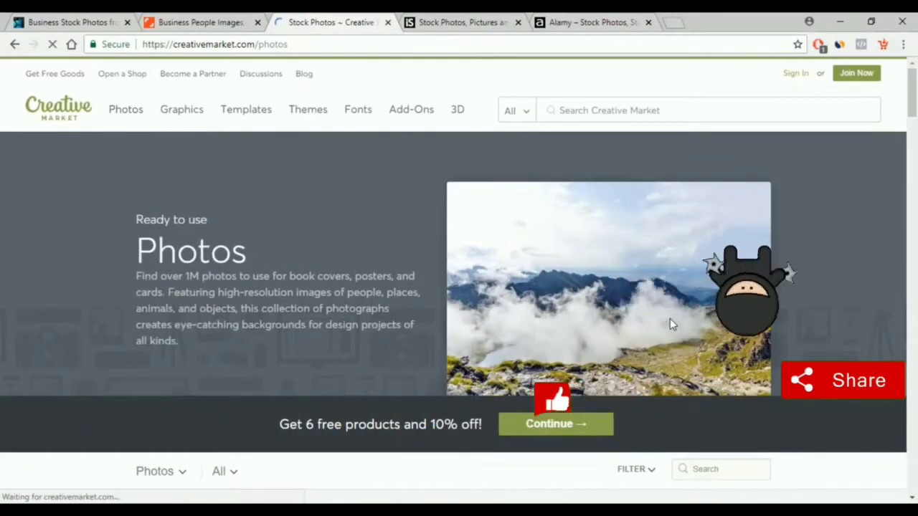
Open the 'University students sitting' photo from the Education listings.
scroll(571, 324, down, 7)
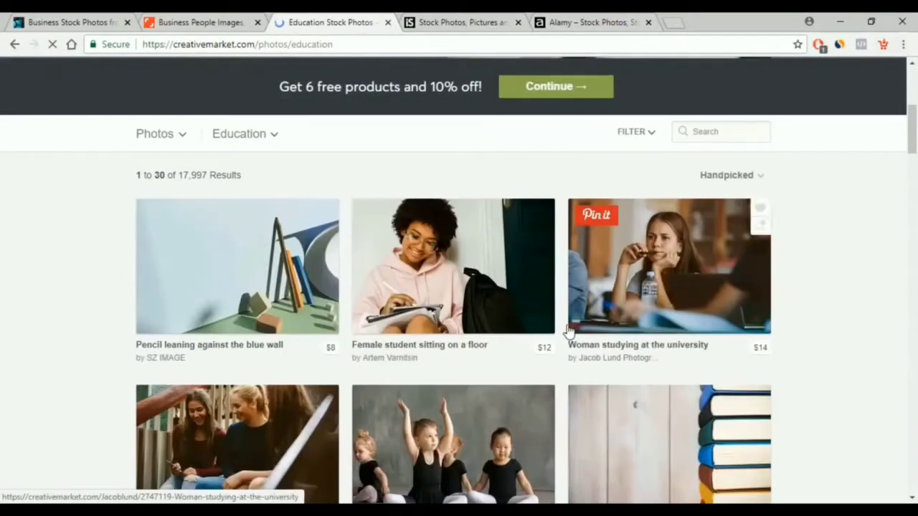
scroll(505, 288, down, 3)
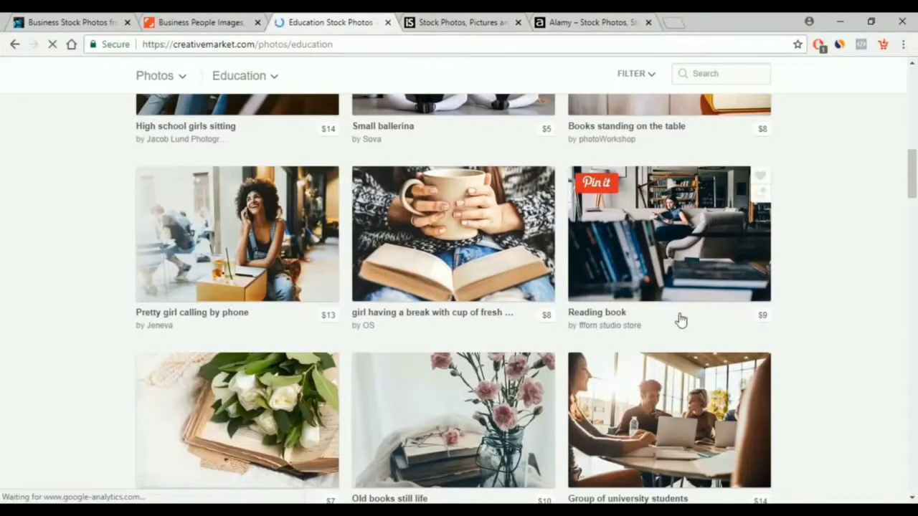
scroll(545, 320, down, 3)
scroll(416, 277, down, 5)
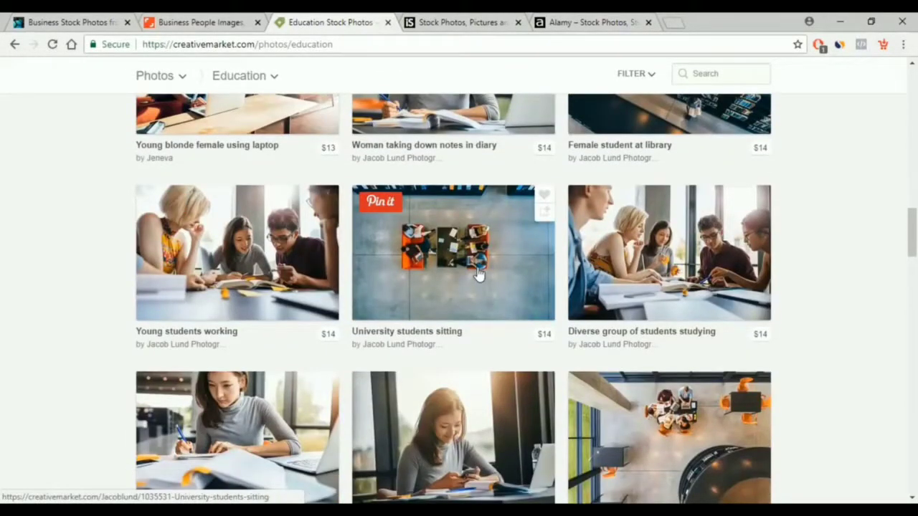
click(479, 274)
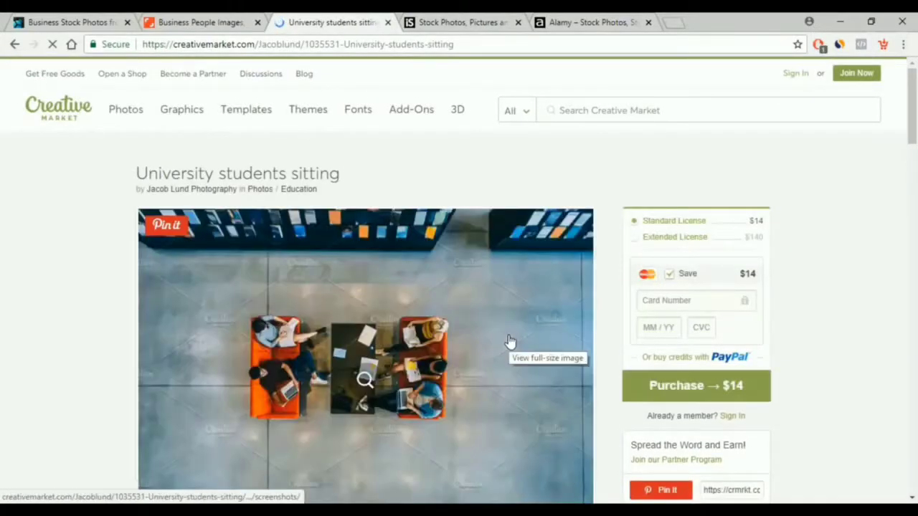
Review the photo's $14 standard license page, then move to the iStock tab.
scroll(710, 339, down, 2)
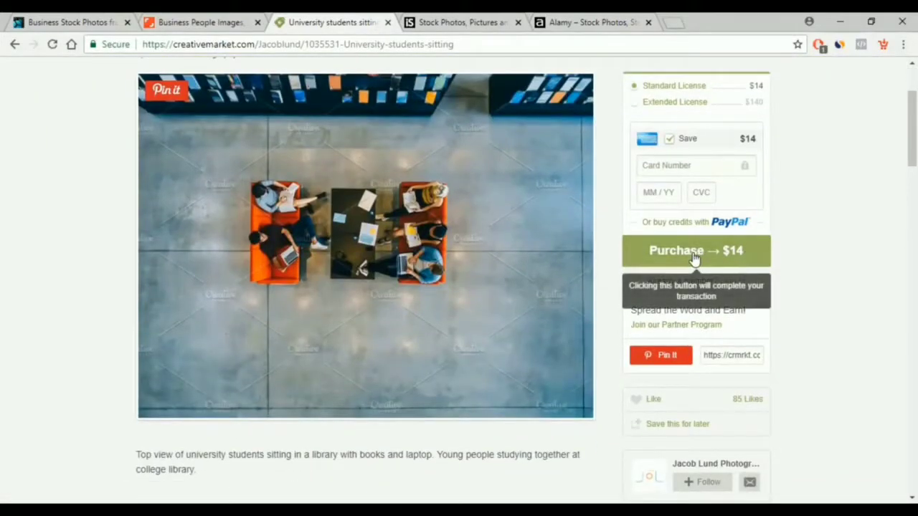
scroll(759, 371, up, 1)
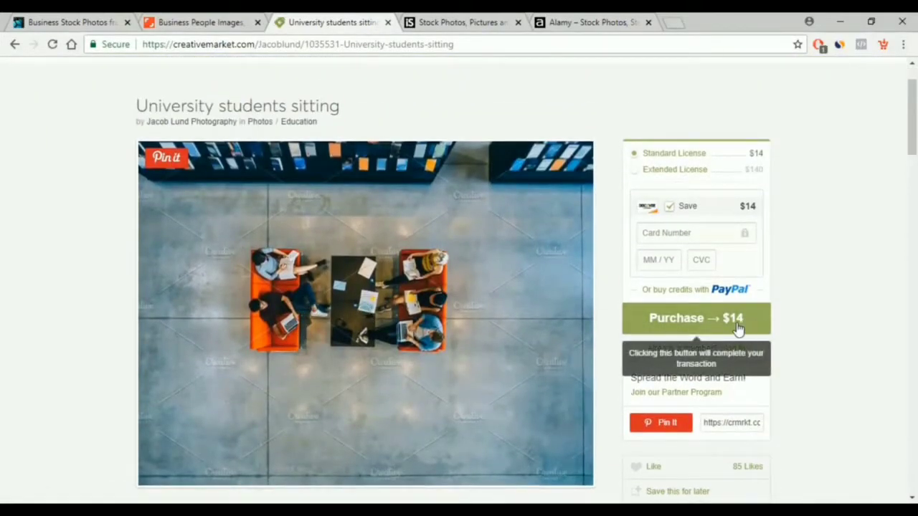
scroll(756, 330, down, 3)
scroll(418, 394, up, 5)
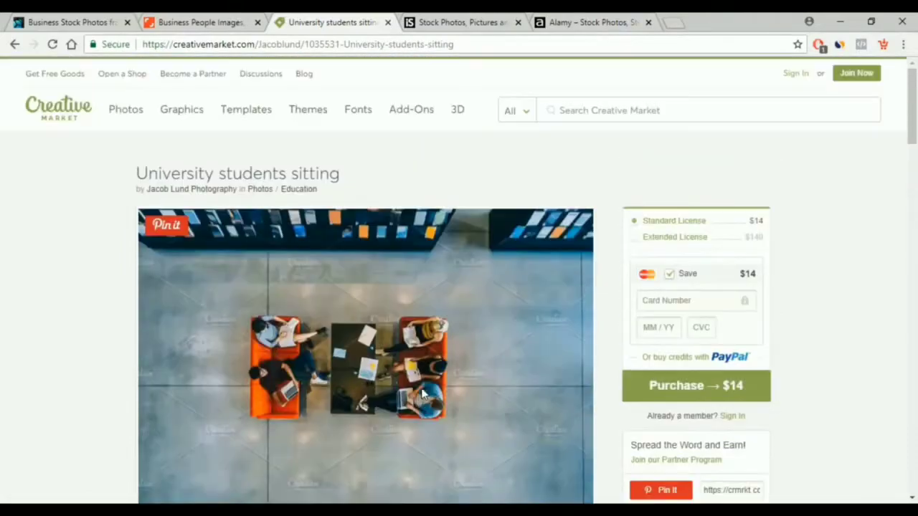
click(454, 21)
scroll(457, 305, down, 4)
scroll(456, 322, up, 4)
scroll(442, 147, down, 4)
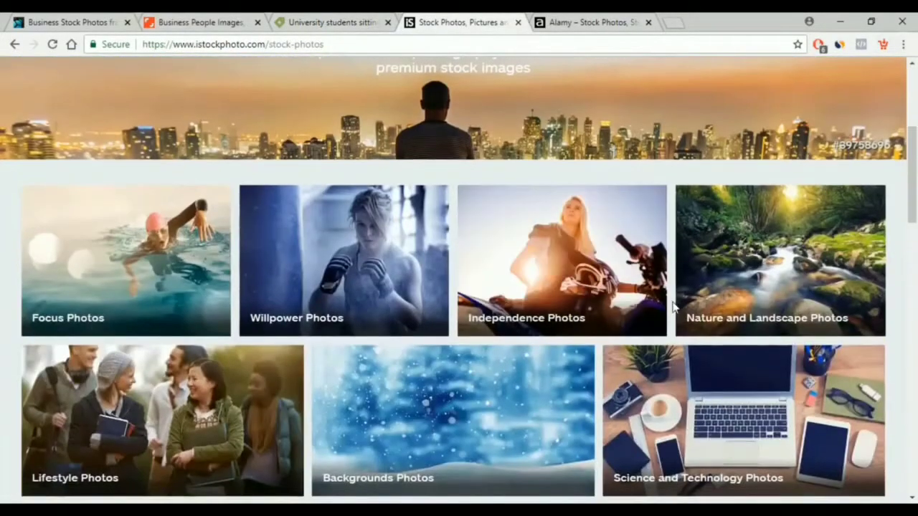
scroll(469, 314, down, 5)
scroll(469, 319, down, 4)
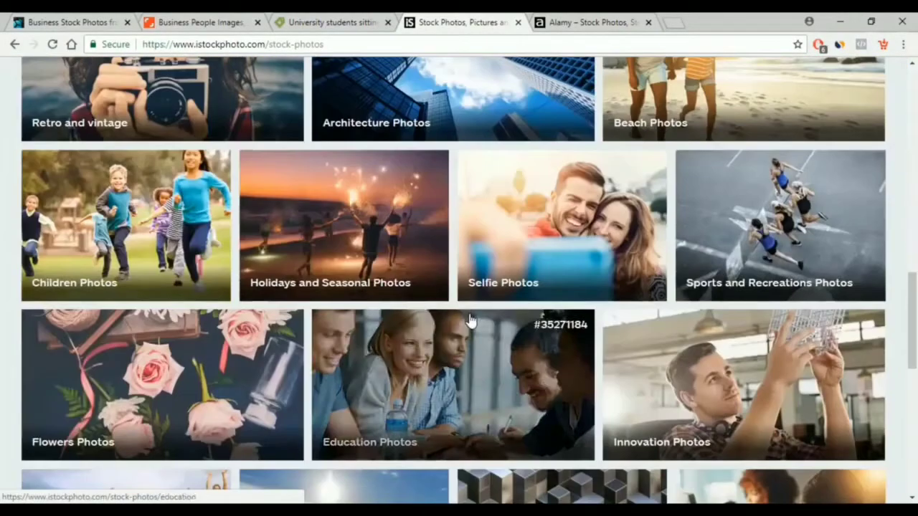
scroll(329, 328, down, 5)
scroll(328, 324, up, 18)
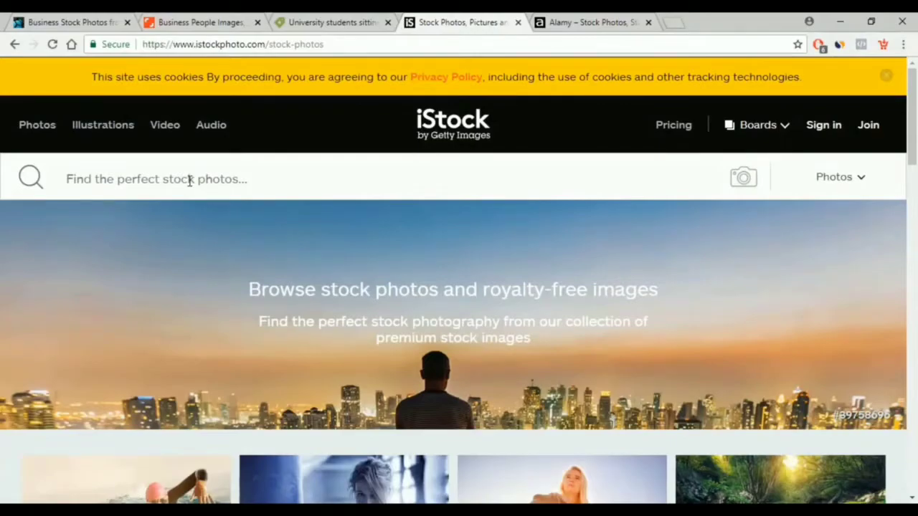
scroll(231, 211, down, 3)
scroll(518, 388, up, 3)
scroll(379, 279, down, 5)
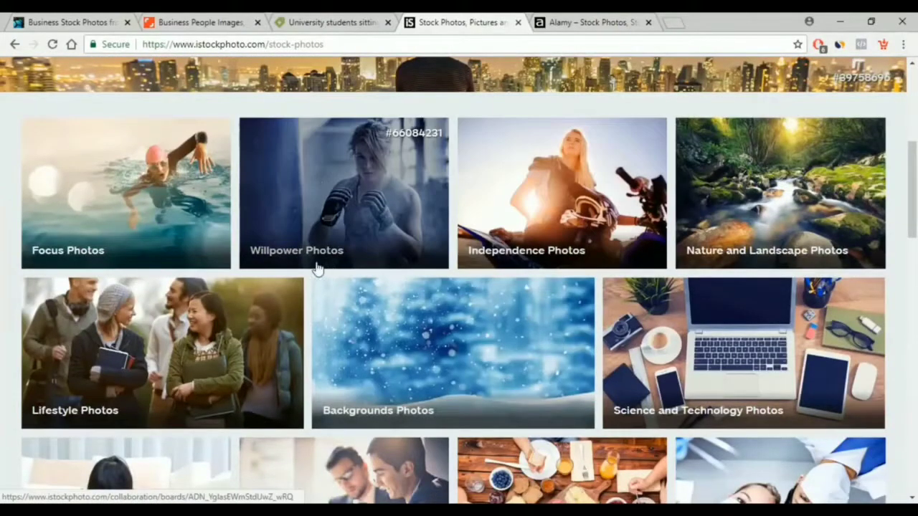
scroll(394, 301, up, 2)
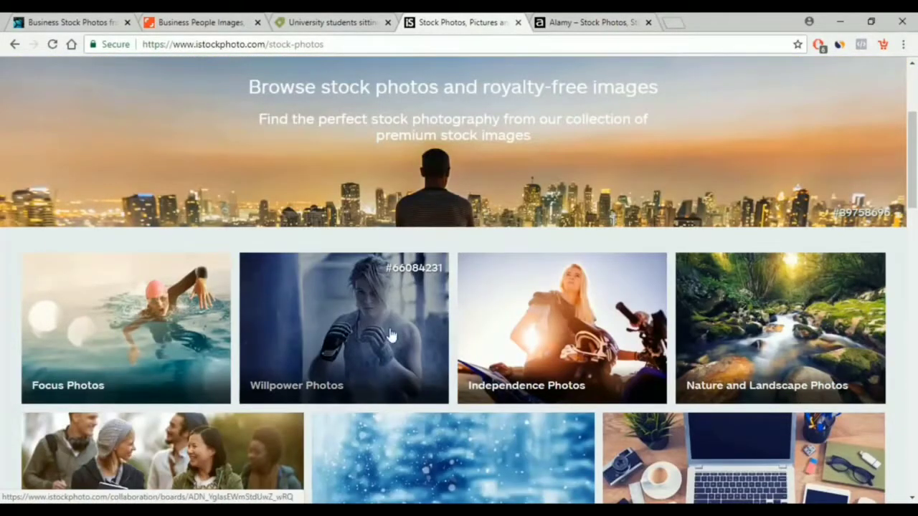
scroll(379, 337, up, 3)
Switch to Alamy's homepage and list the searchable media types, including Footage.
click(592, 22)
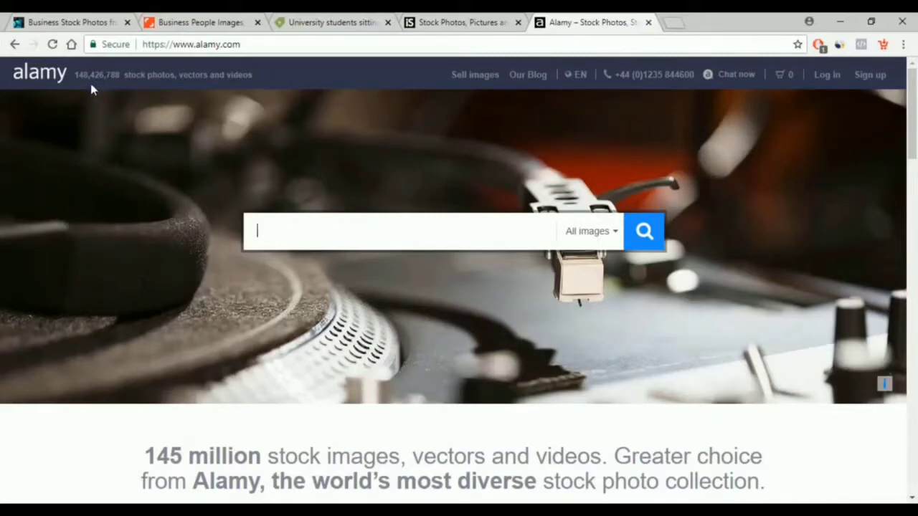
scroll(502, 273, down, 15)
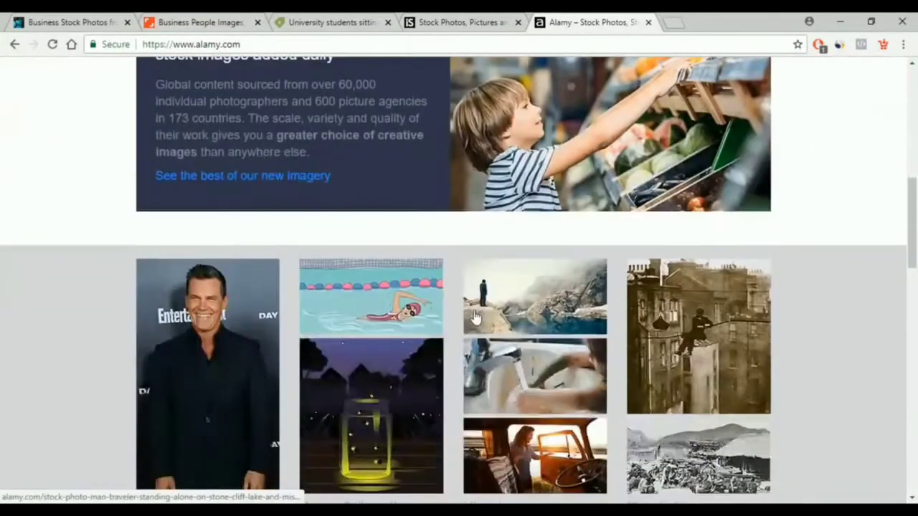
scroll(474, 316, up, 14)
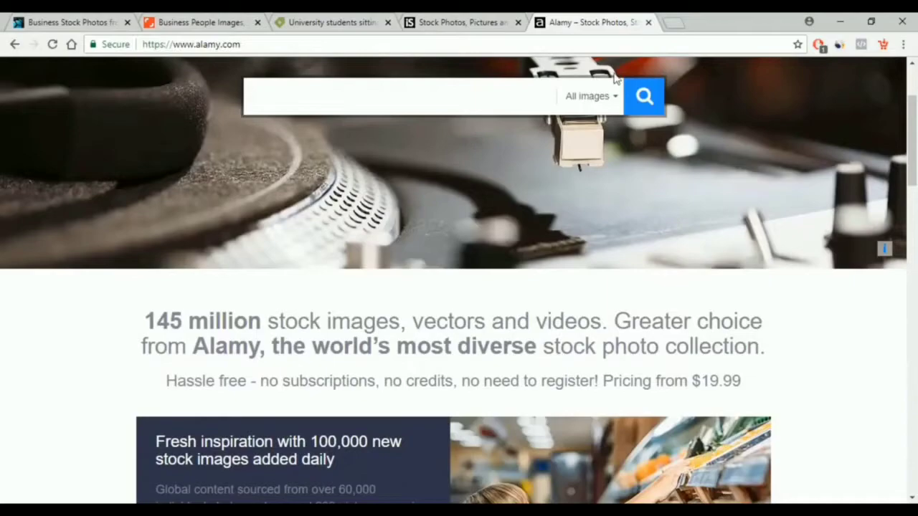
click(584, 96)
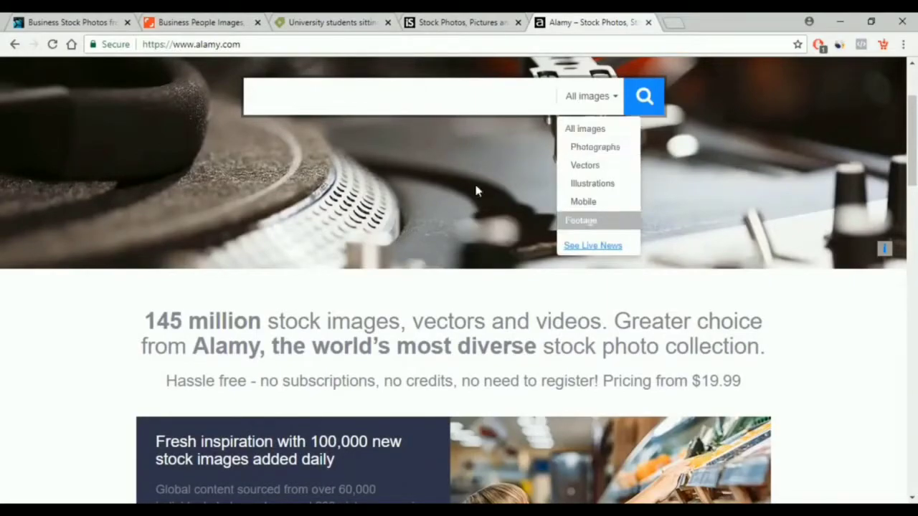
scroll(362, 146, up, 2)
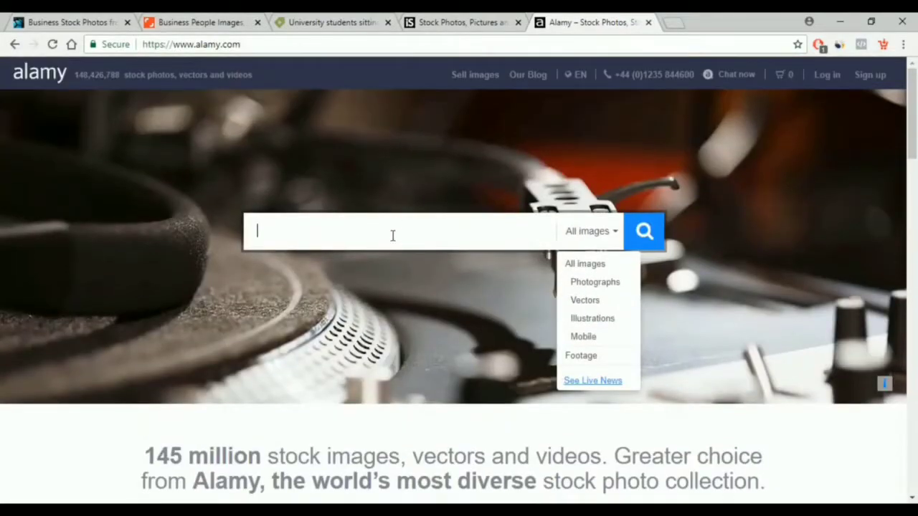
Search Alamy for 'editing movie' images.
click(390, 239)
text(editing)
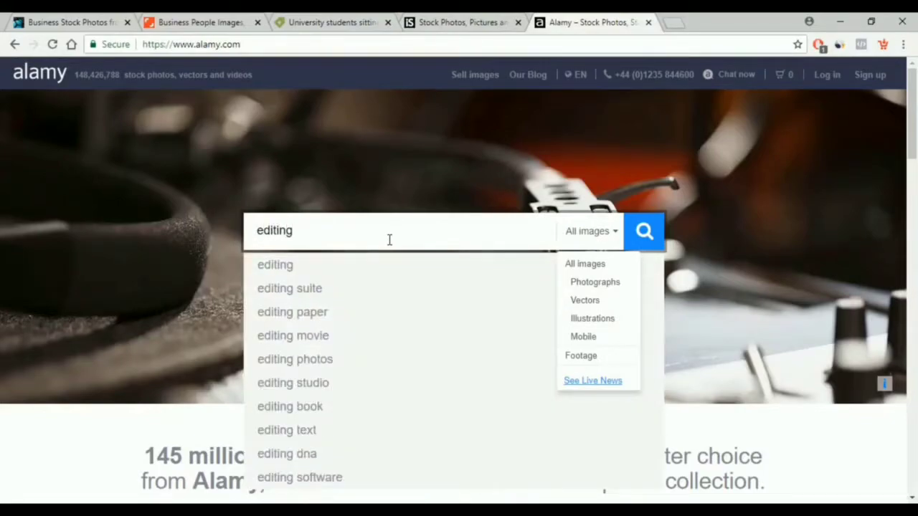
click(335, 336)
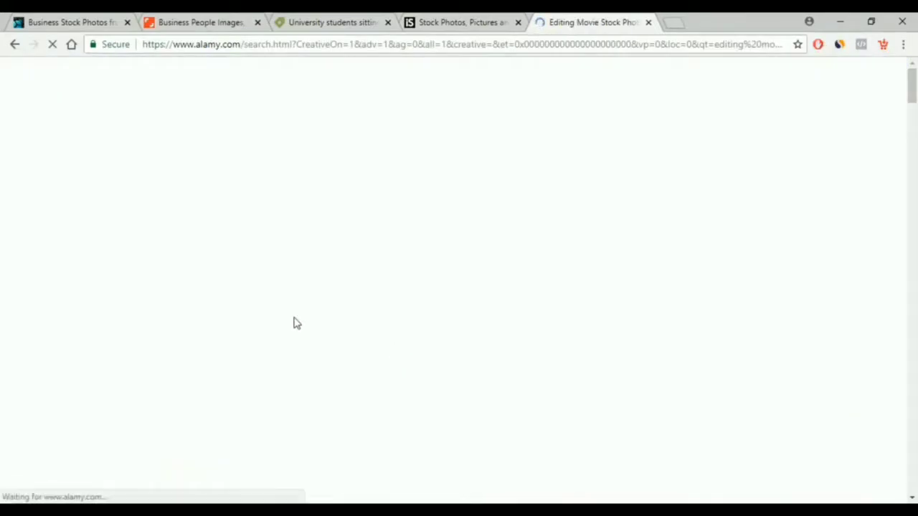
Scroll through the 1,080 editing movie results and return to the top of page 1.
scroll(294, 323, down, 4)
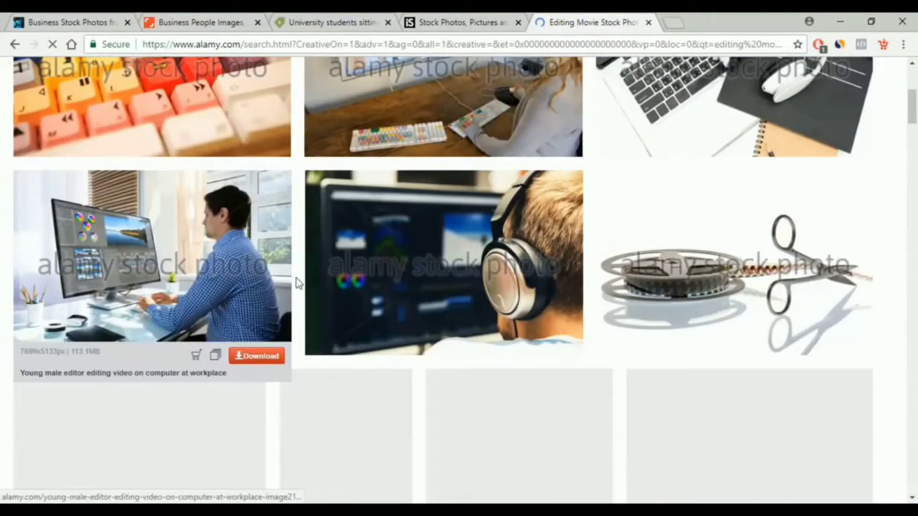
scroll(301, 287, down, 3)
scroll(307, 293, up, 3)
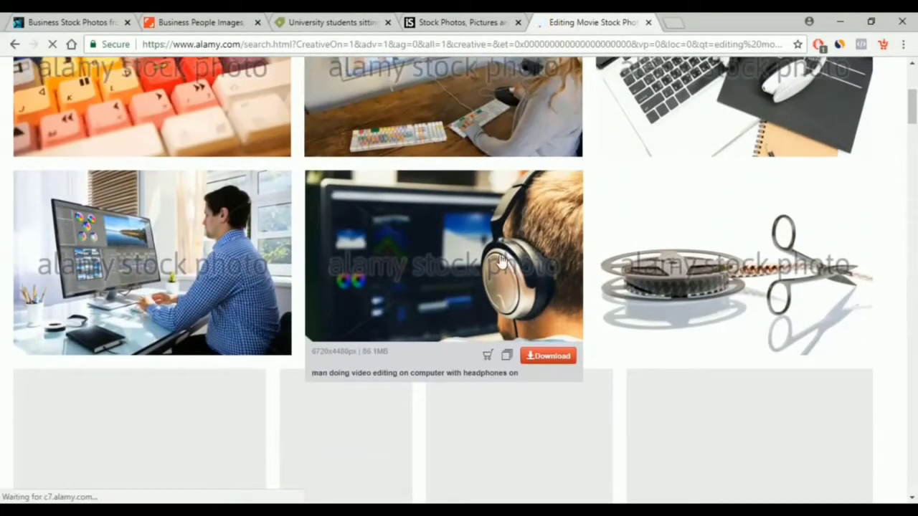
scroll(353, 303, down, 3)
scroll(355, 303, up, 4)
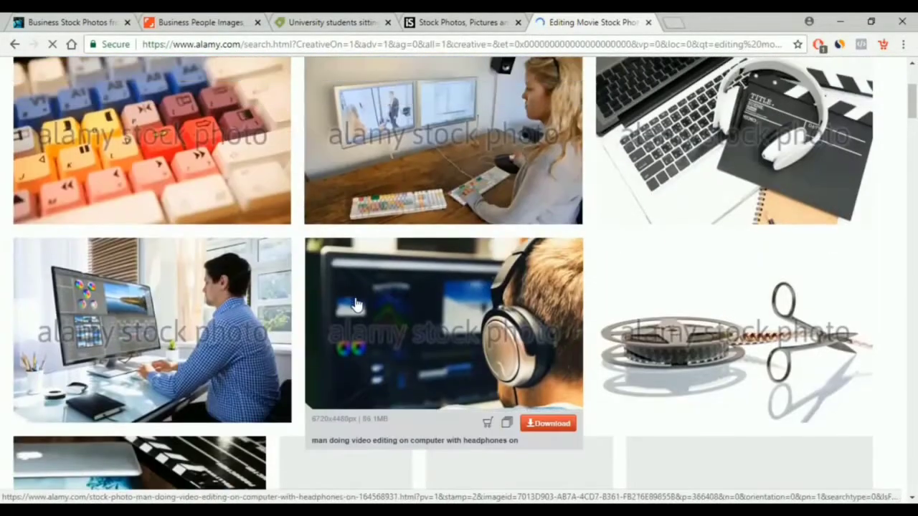
scroll(354, 309, up, 1)
scroll(352, 329, down, 5)
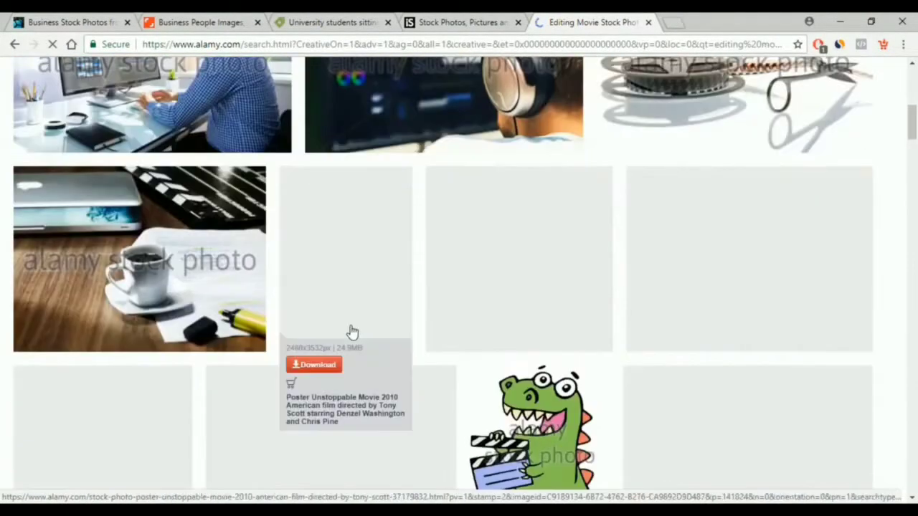
scroll(353, 332, down, 9)
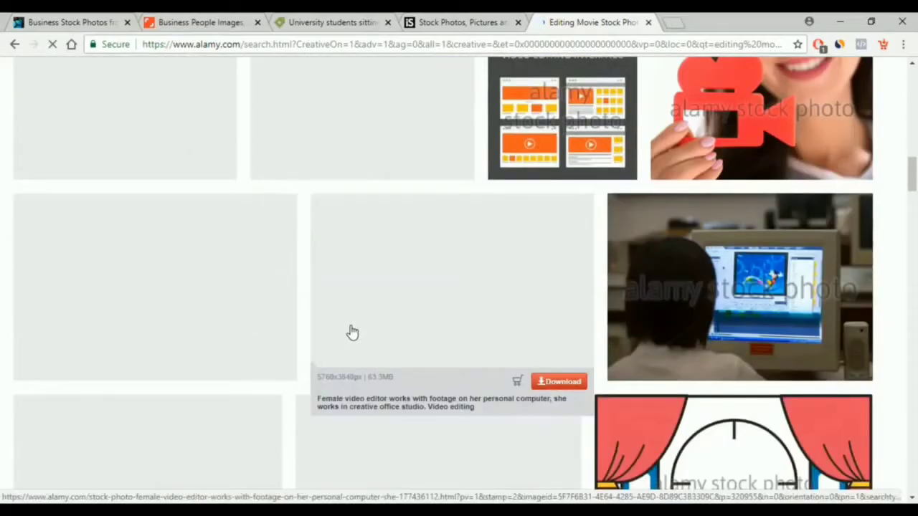
scroll(353, 332, down, 8)
scroll(332, 338, down, 12)
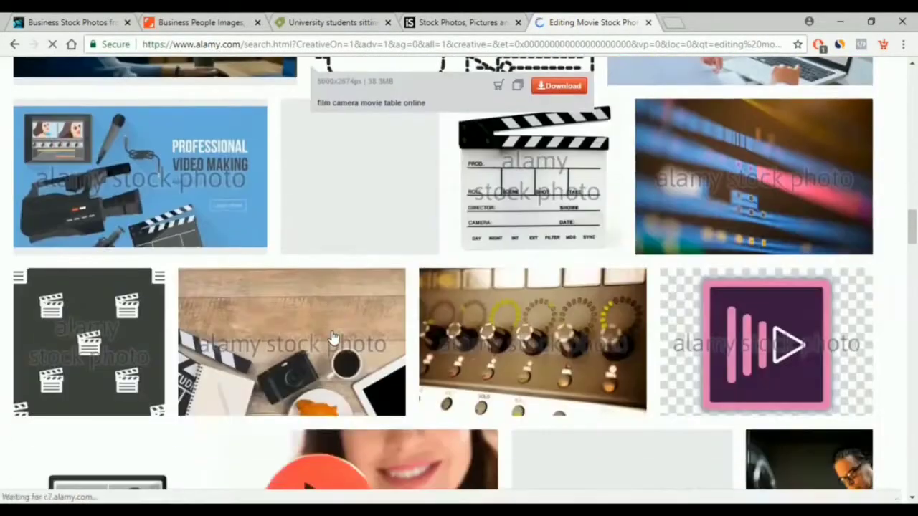
scroll(332, 338, up, 15)
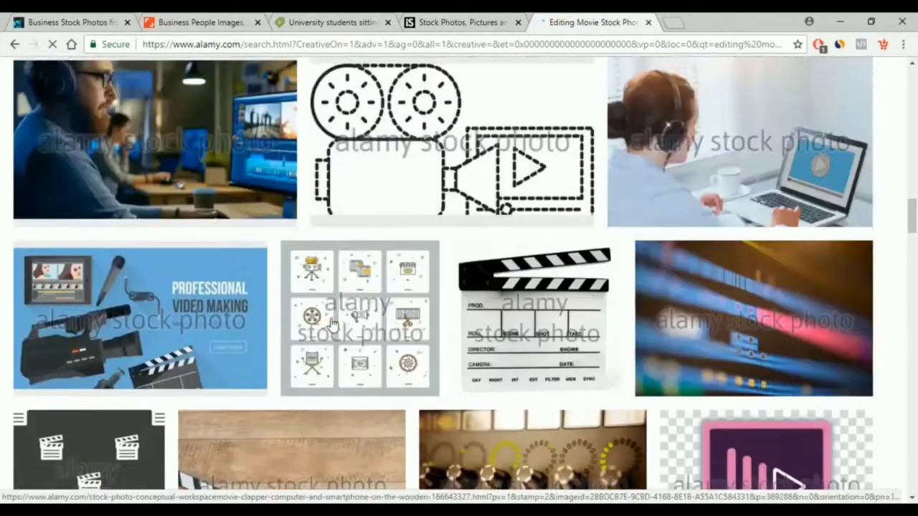
scroll(346, 331, up, 2)
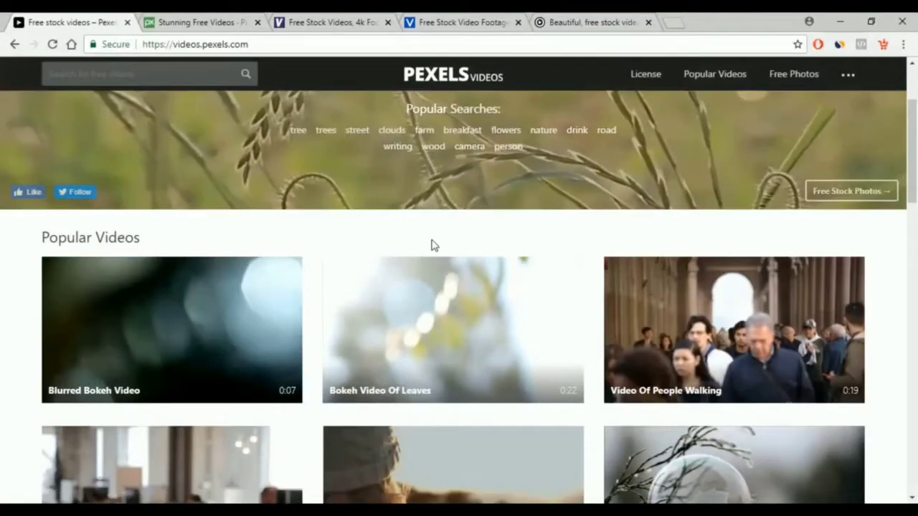
scroll(431, 244, up, 3)
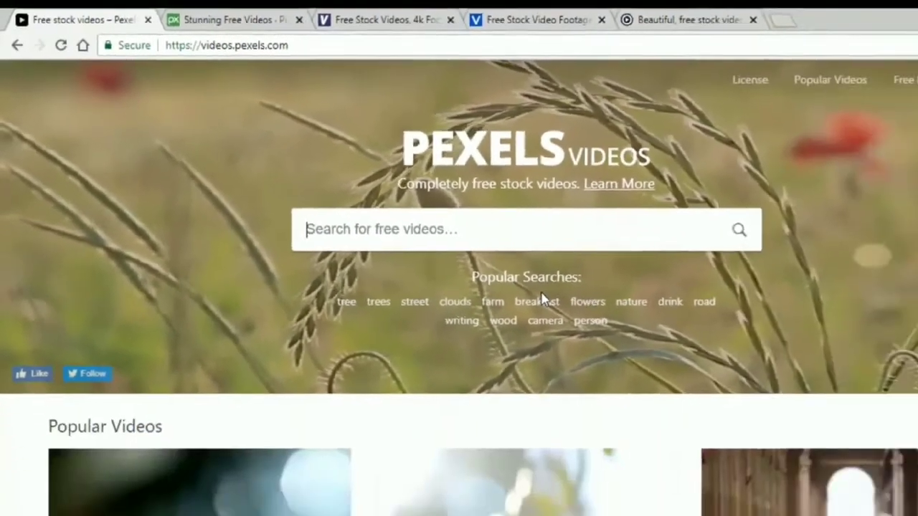
scroll(467, 263, down, 3)
scroll(466, 263, down, 4)
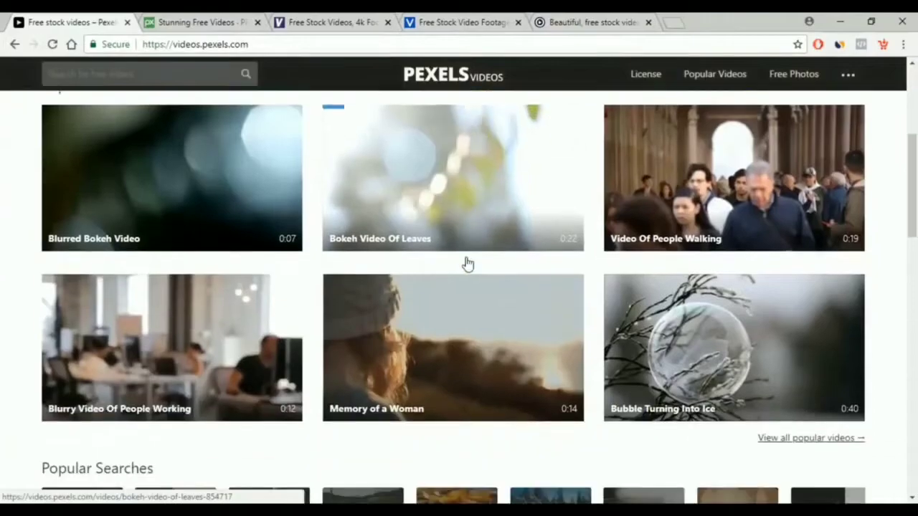
scroll(449, 265, down, 3)
scroll(448, 266, down, 4)
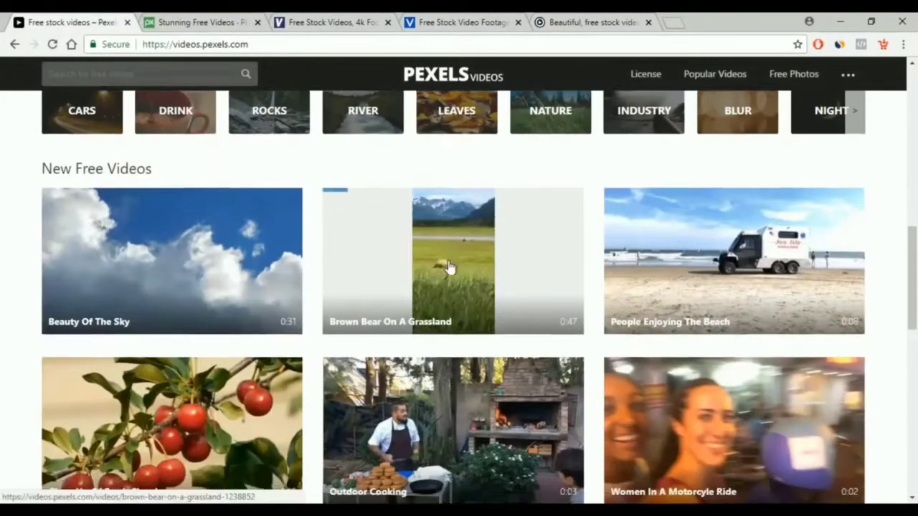
scroll(439, 256, down, 4)
scroll(440, 257, down, 6)
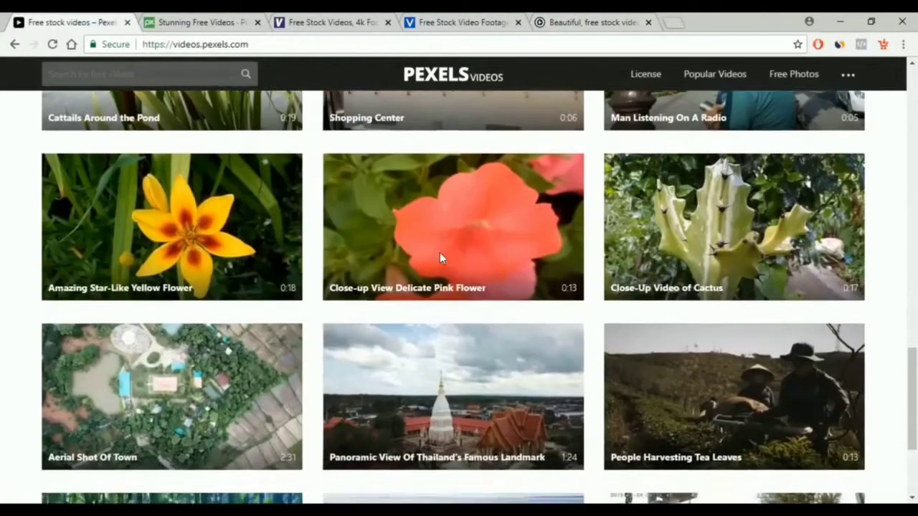
scroll(433, 283, up, 10)
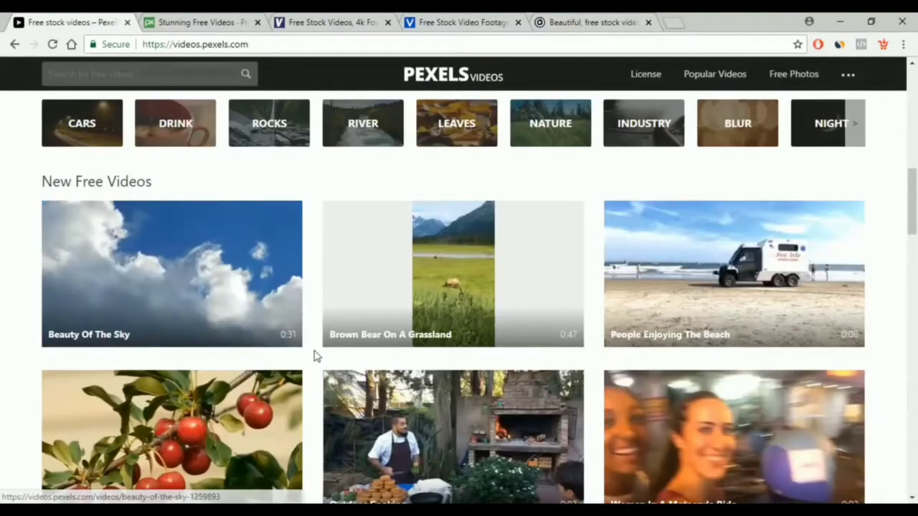
scroll(301, 351, down, 2)
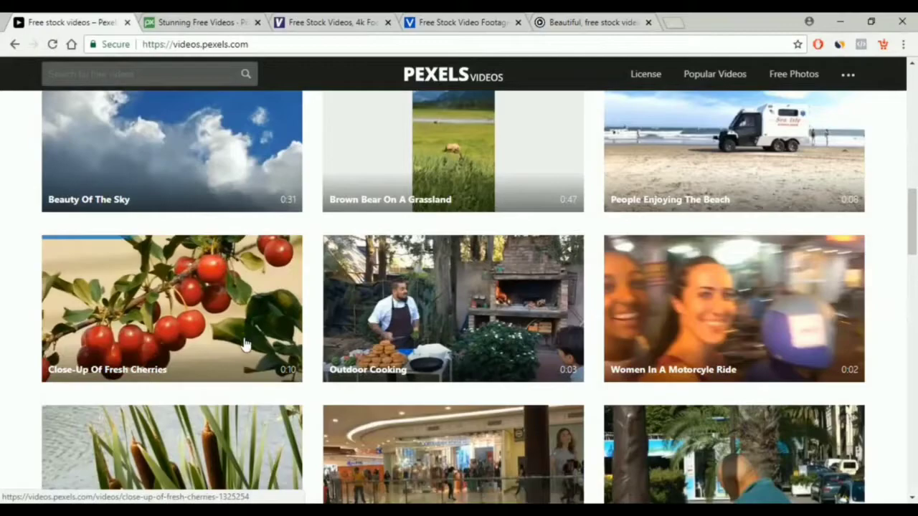
scroll(244, 345, up, 10)
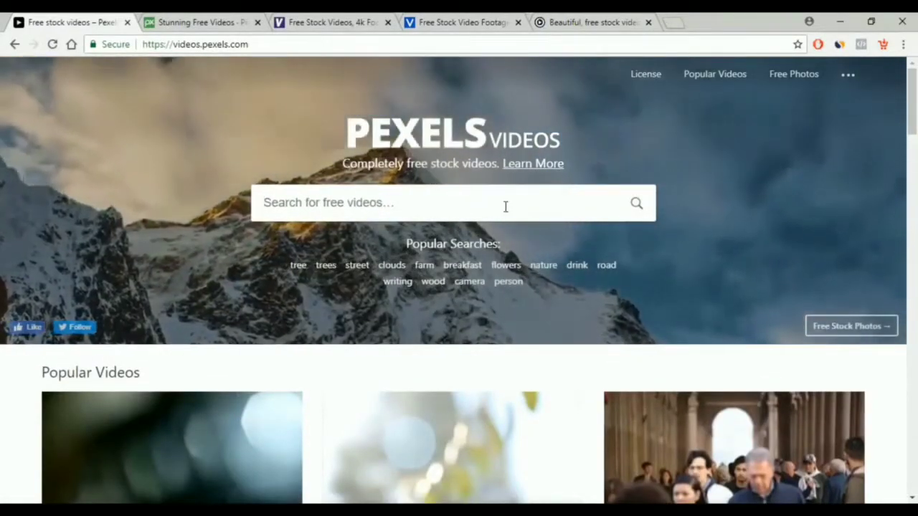
Search Pexels Videos for 'sports' from the suggested terms.
click(506, 206)
click(651, 380)
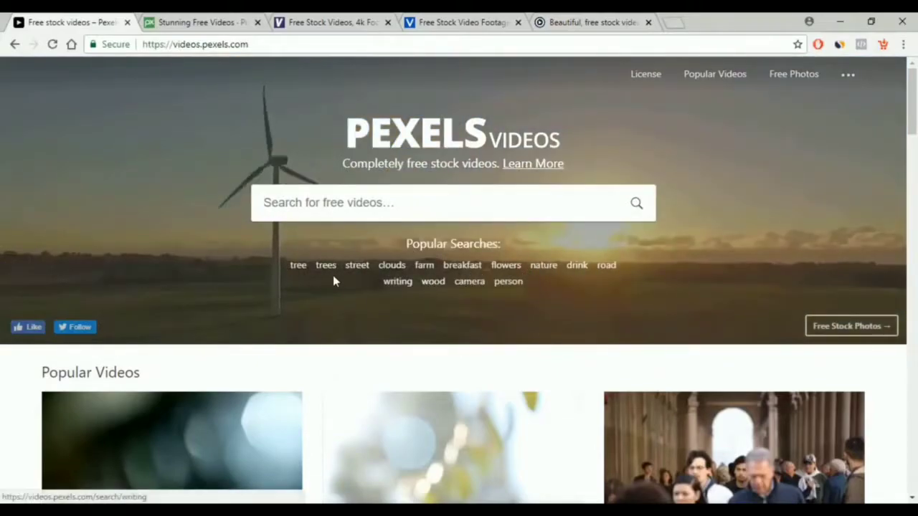
click(399, 201)
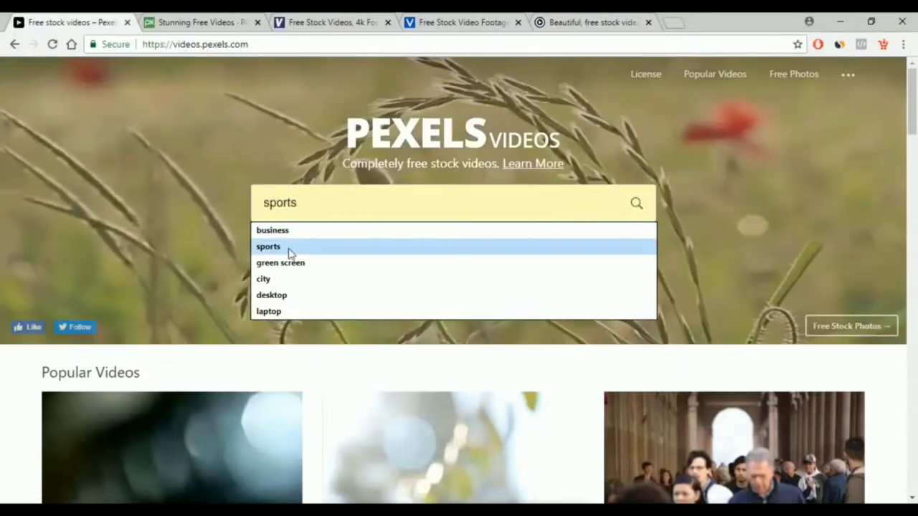
click(289, 248)
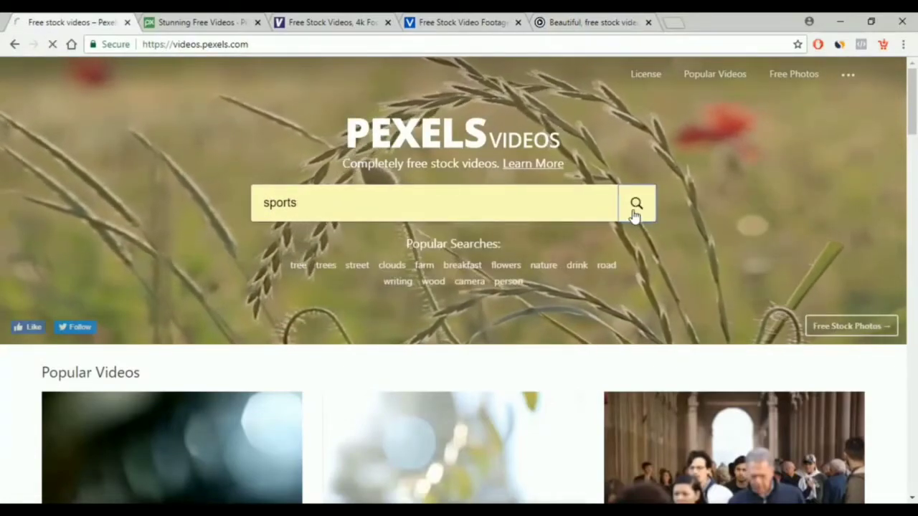
click(635, 207)
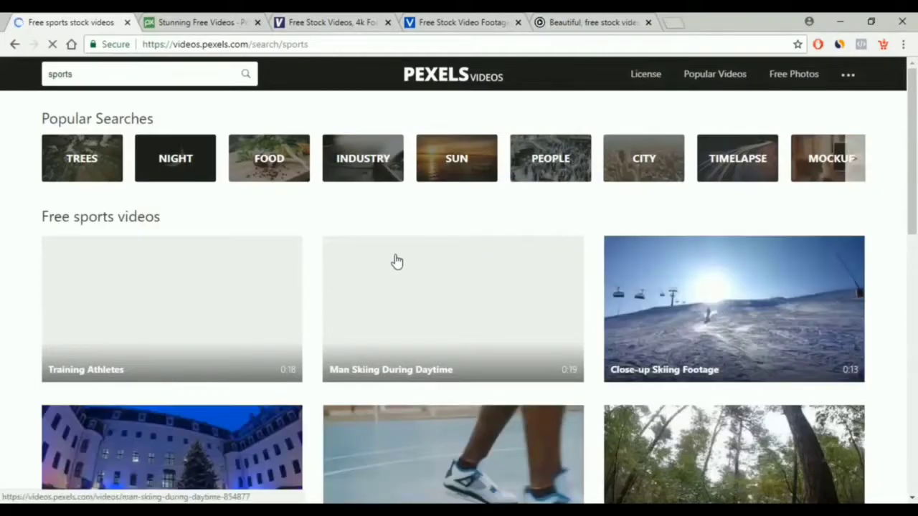
Browse the sports clips and open the 0:10 Ice Skating video.
scroll(397, 264, down, 1)
scroll(397, 264, down, 1)
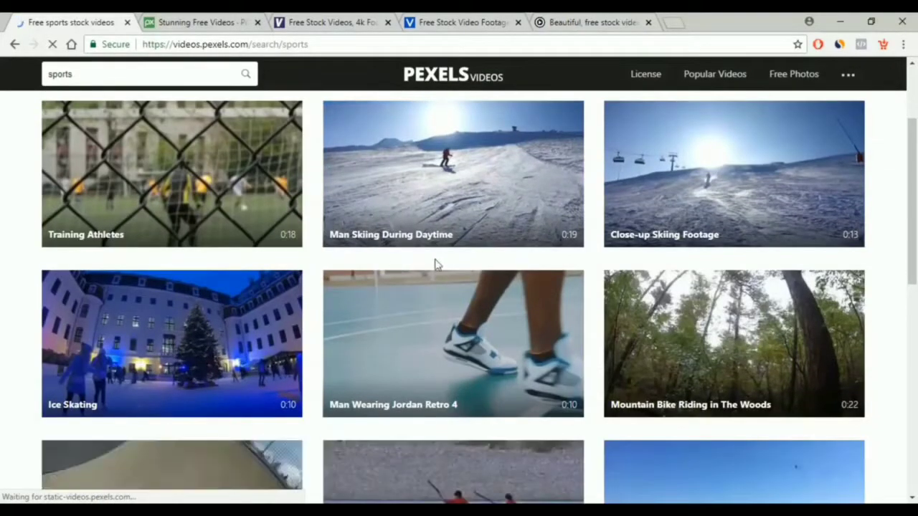
scroll(251, 188, down, 3)
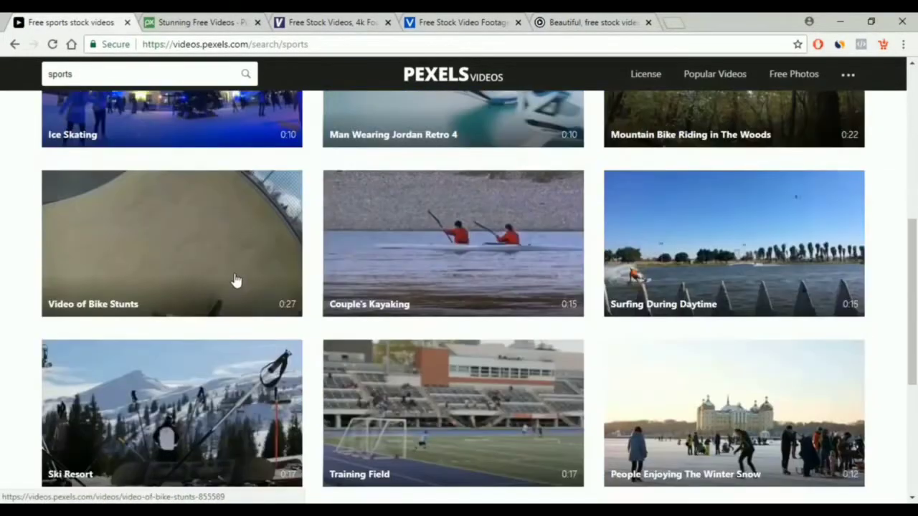
scroll(334, 340, down, 2)
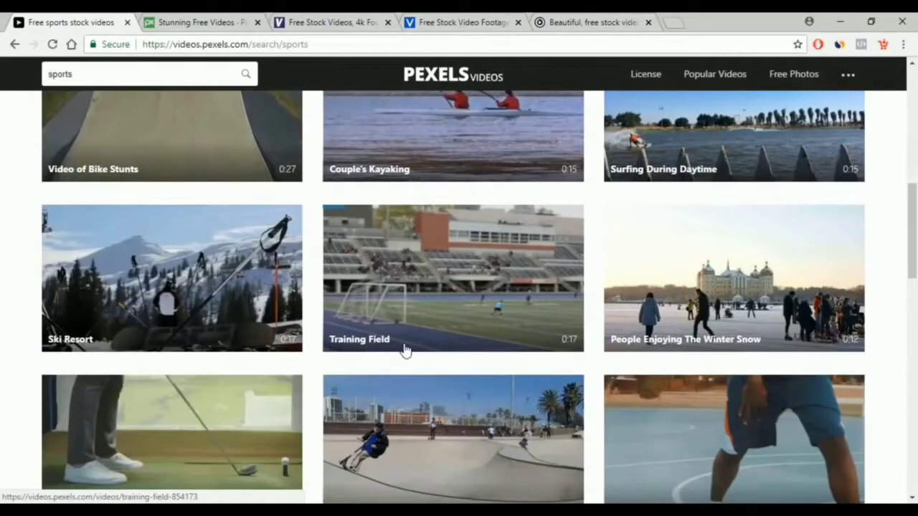
scroll(477, 297, up, 3)
scroll(461, 378, up, 2)
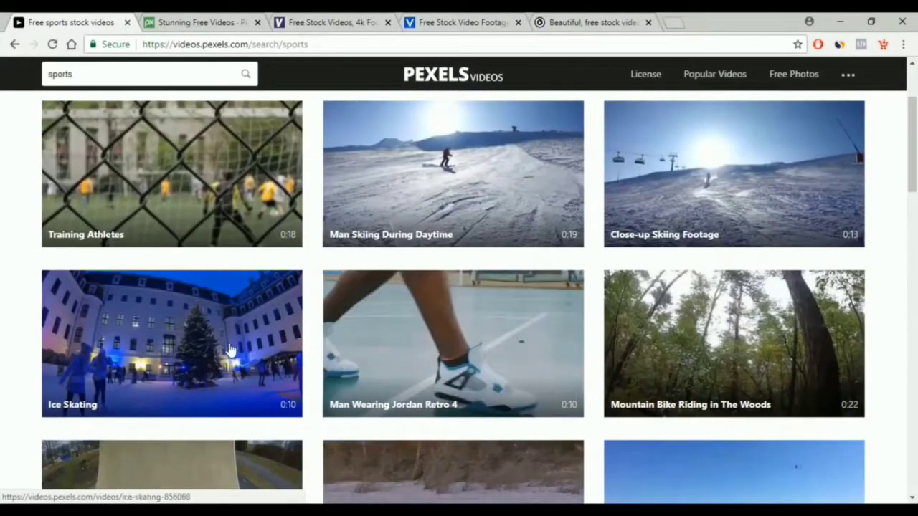
scroll(229, 350, down, 10)
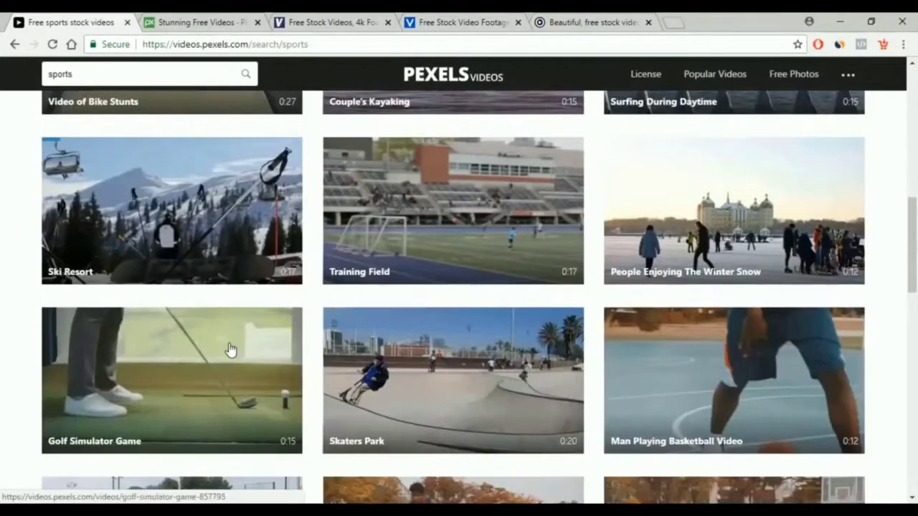
scroll(230, 351, up, 10)
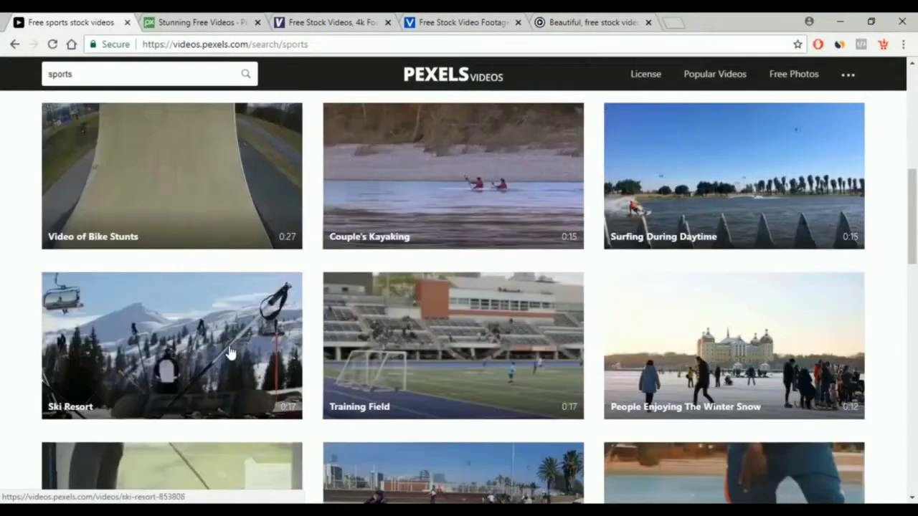
click(192, 335)
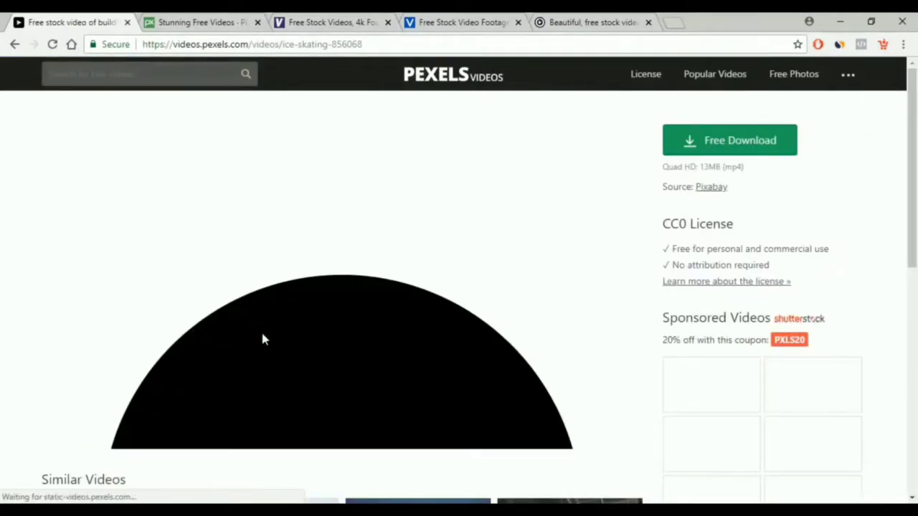
Play and pause the Ice Skating clip preview.
scroll(327, 315, down, 1)
scroll(328, 314, up, 1)
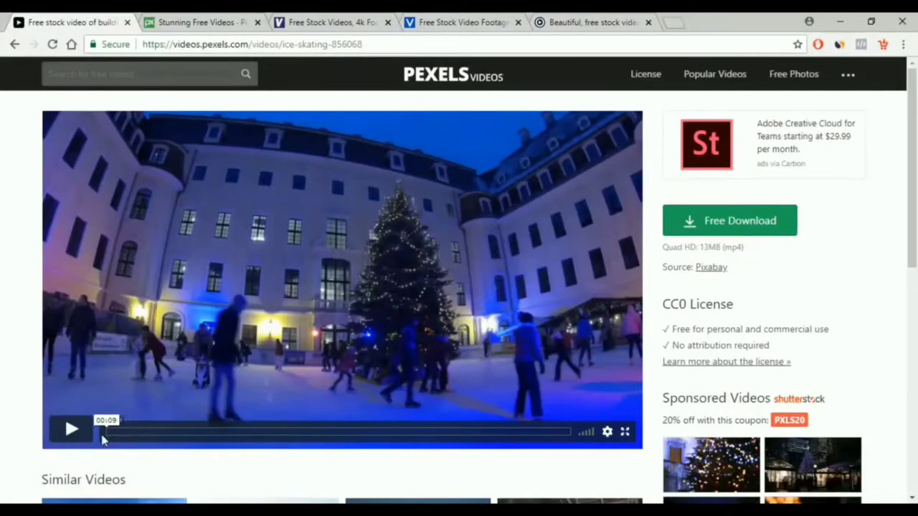
click(71, 434)
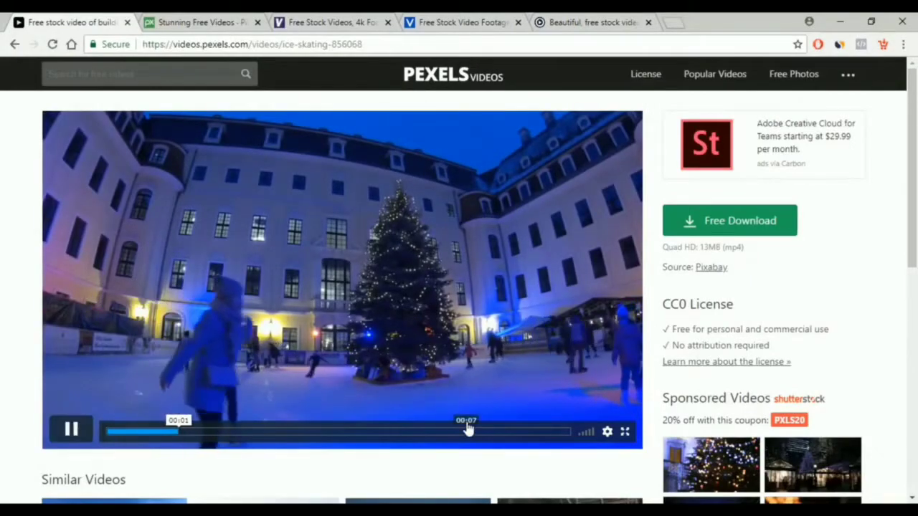
click(72, 433)
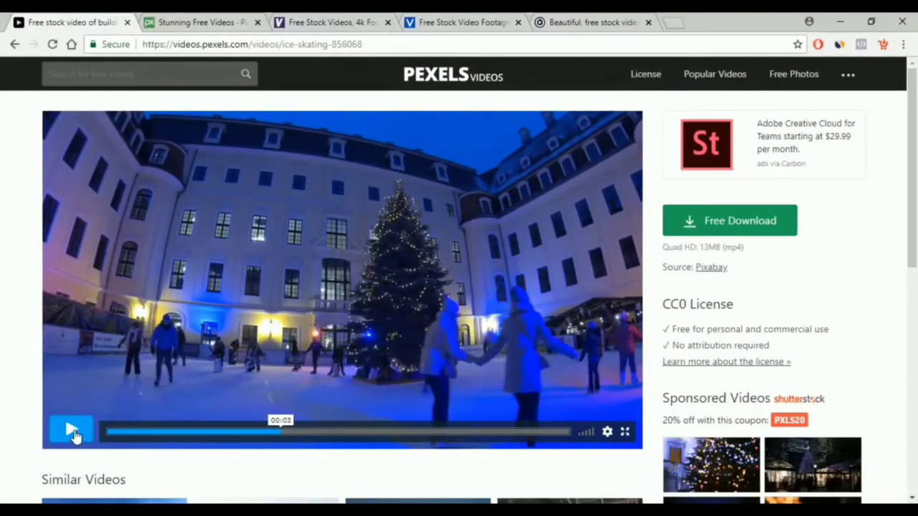
Start the Ice Skating free download, cancel it and close the downloads bar.
click(752, 223)
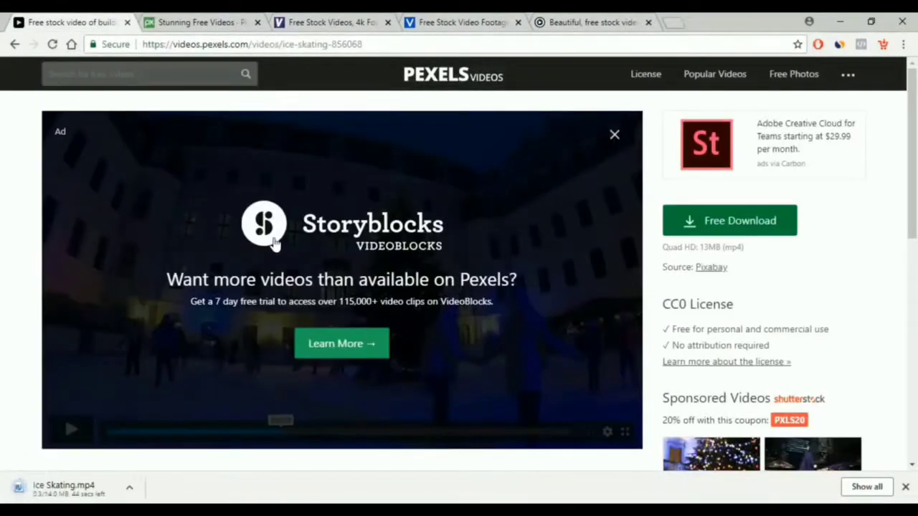
click(129, 488)
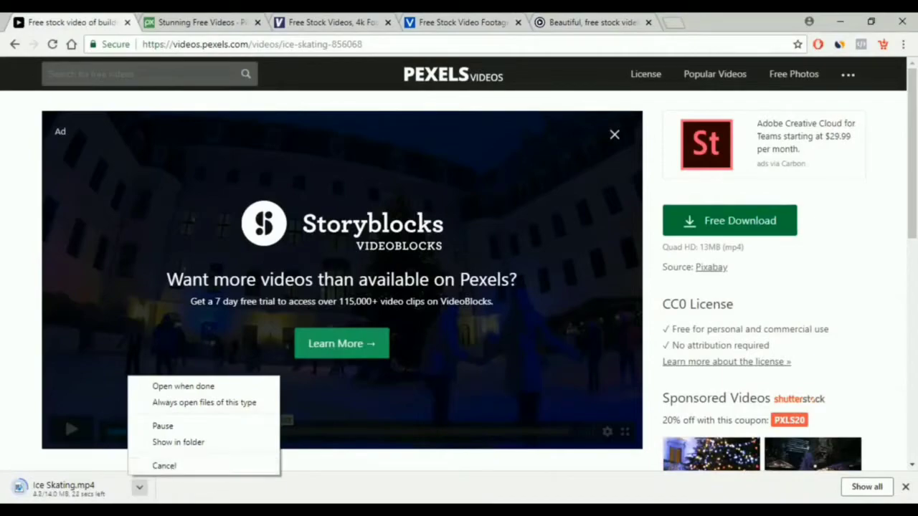
click(158, 466)
click(191, 22)
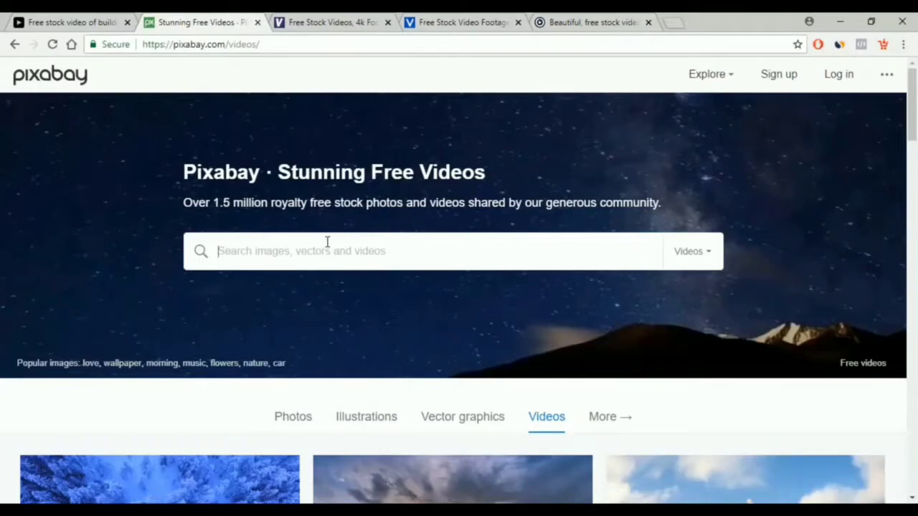
Scroll through Pixabay's Stunning Free Videos grid and back toward the top.
scroll(327, 243, down, 3)
scroll(328, 242, up, 3)
scroll(401, 260, down, 4)
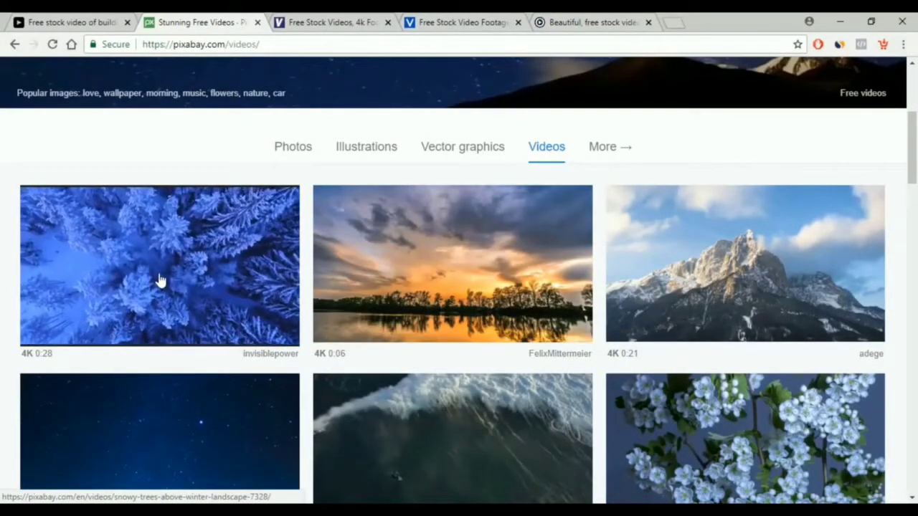
scroll(159, 280, down, 3)
scroll(267, 294, down, 9)
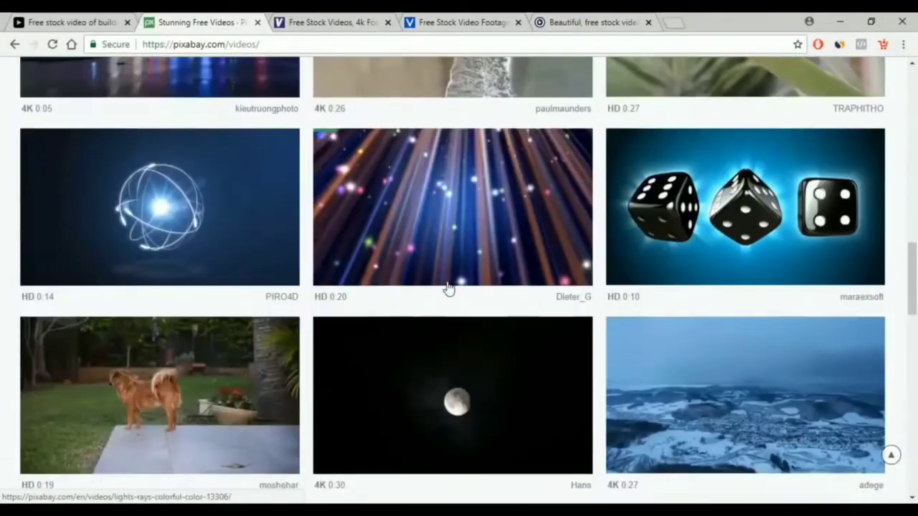
scroll(413, 294, down, 5)
scroll(411, 308, up, 20)
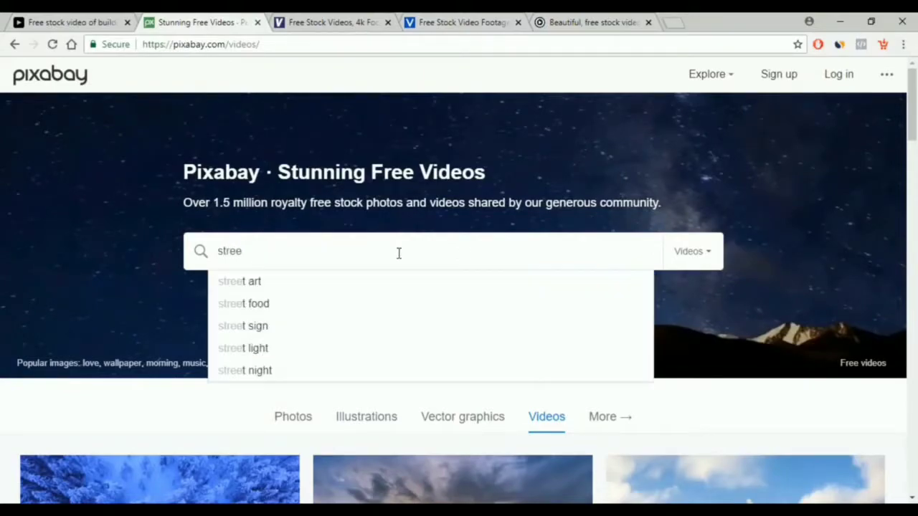
Search Pixabay for street videos and open the Rainy Day Rain Night clip from the 241 results.
key(Return)
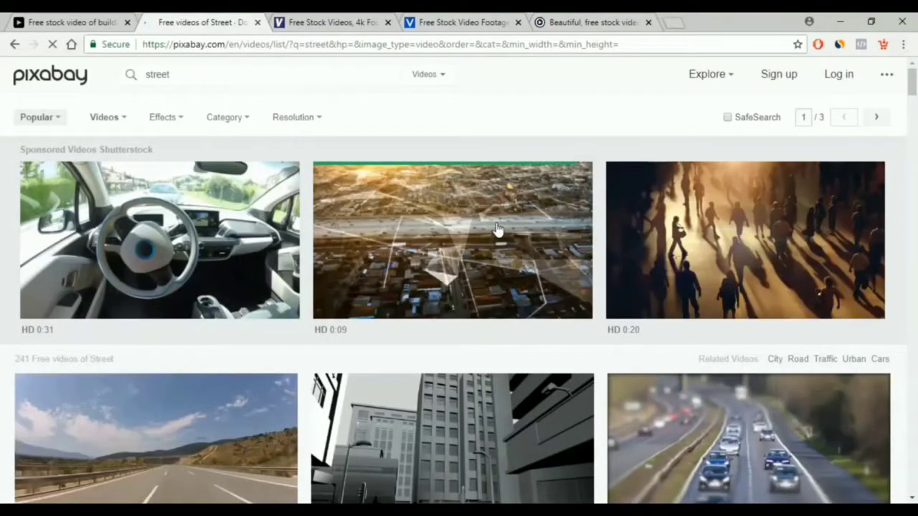
scroll(498, 230, down, 3)
scroll(492, 232, up, 3)
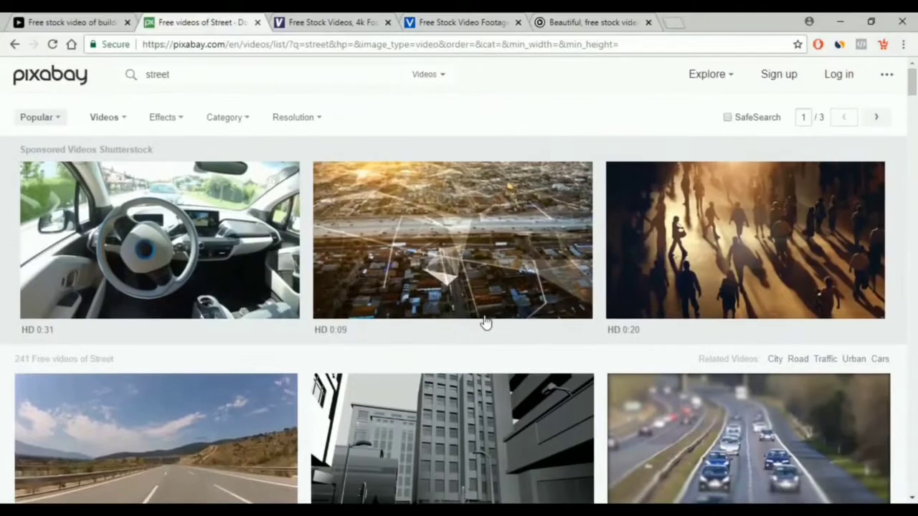
scroll(606, 244, down, 4)
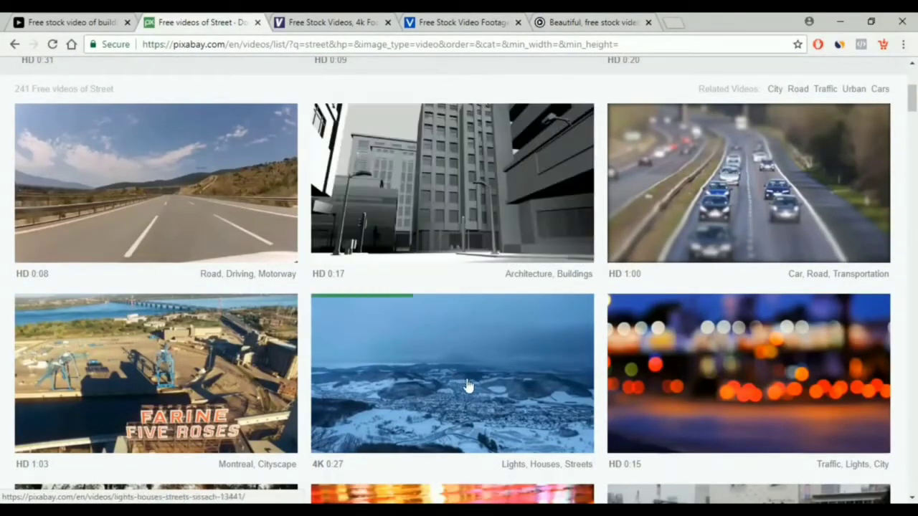
scroll(433, 308, down, 6)
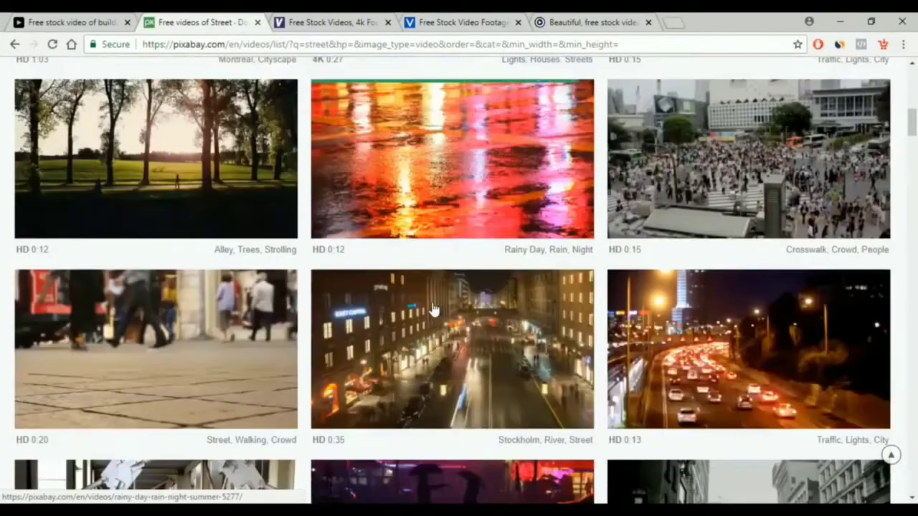
scroll(452, 198, down, 4)
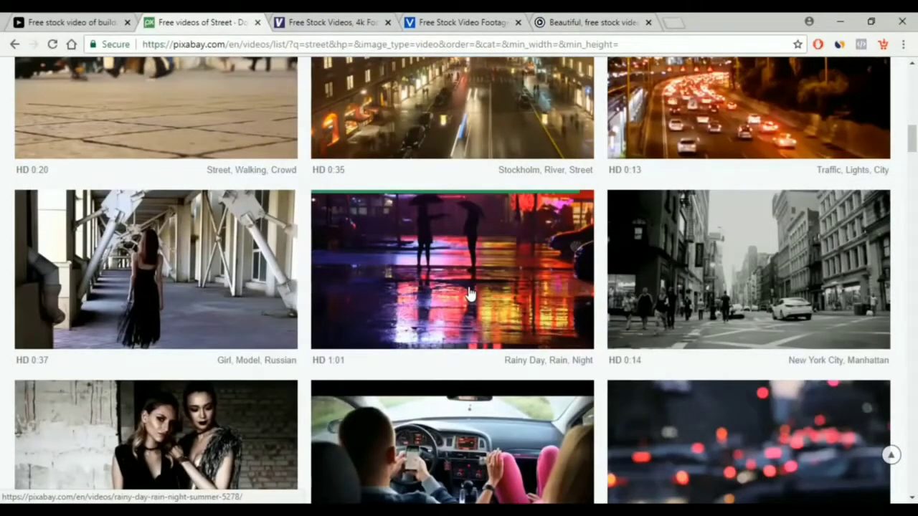
scroll(469, 294, down, 2)
scroll(430, 208, up, 7)
click(431, 208)
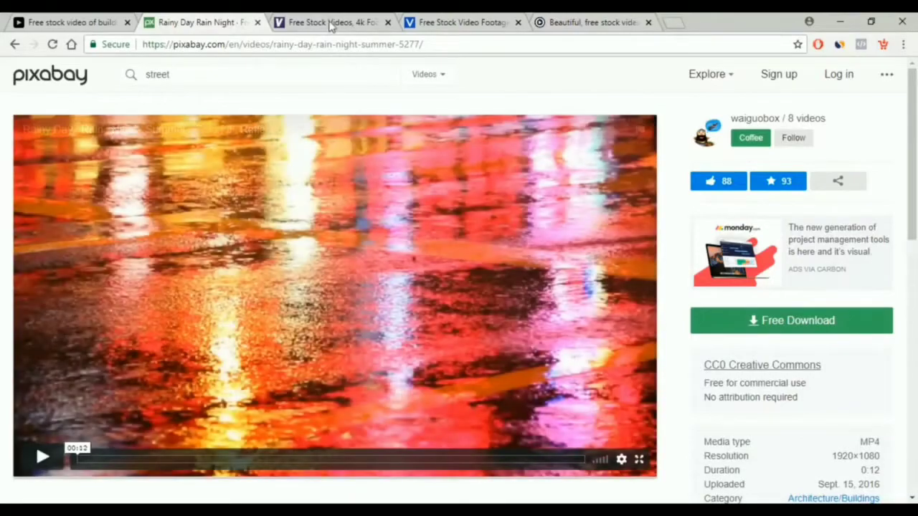
Glance at Videezy, then play and pause the Pixabay rain clip preview.
click(330, 24)
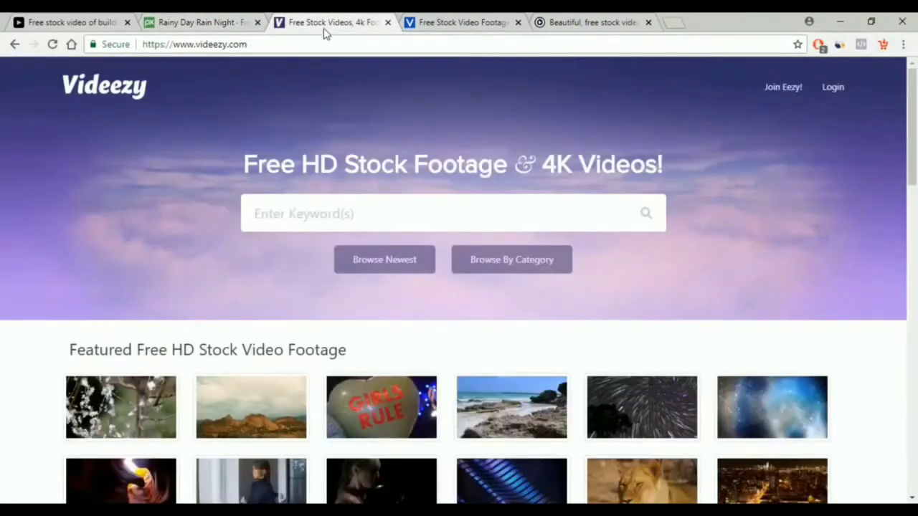
scroll(327, 273, down, 3)
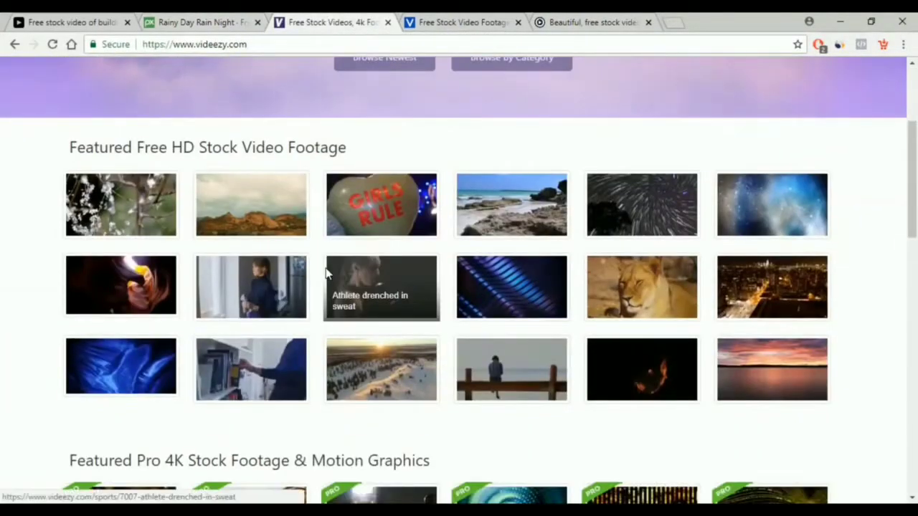
click(208, 22)
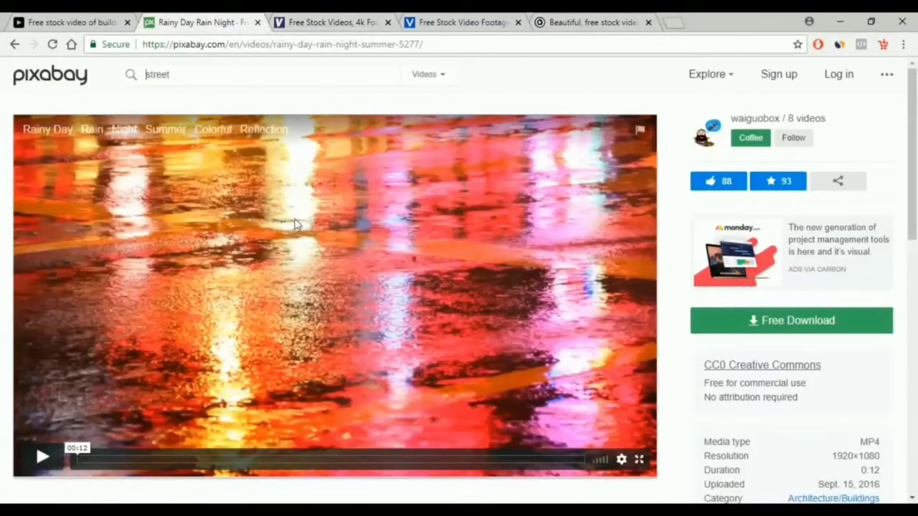
click(39, 457)
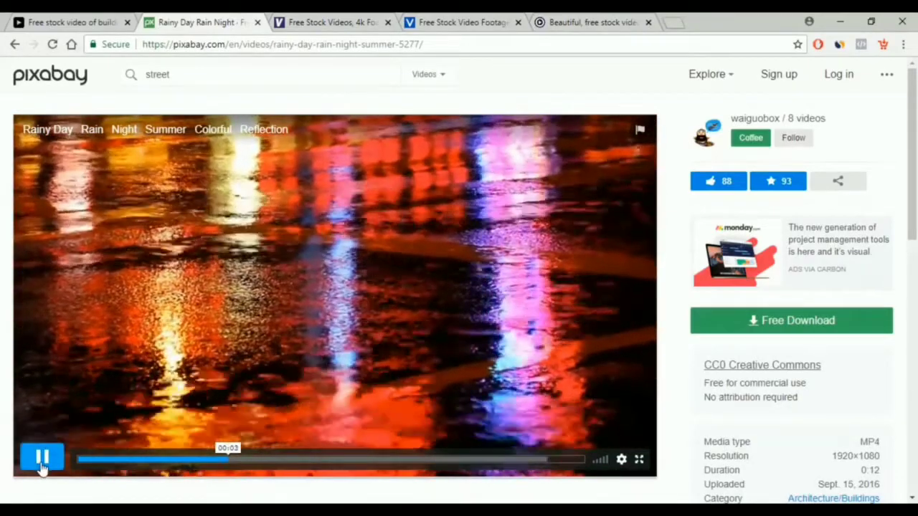
click(42, 459)
Browse Videezy's home page of featured free HD and Pro 4K footage, then select its keyword search.
click(359, 20)
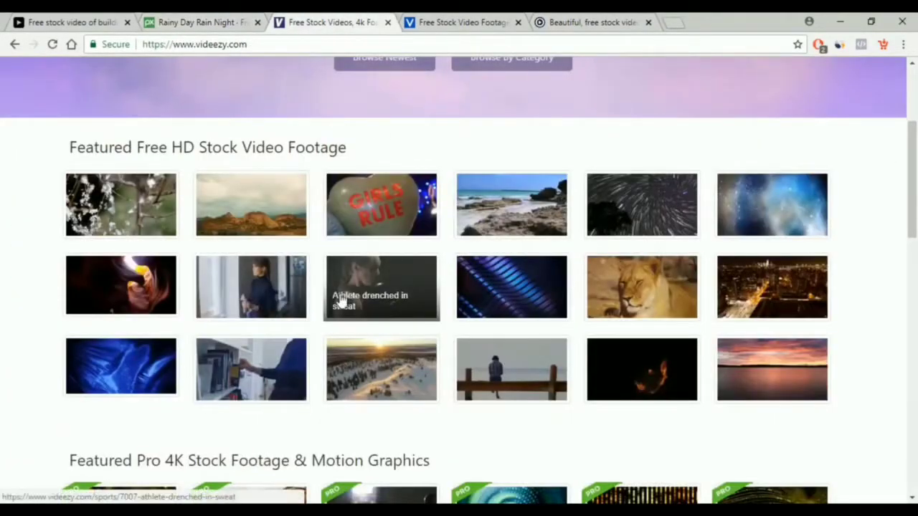
scroll(342, 301, up, 3)
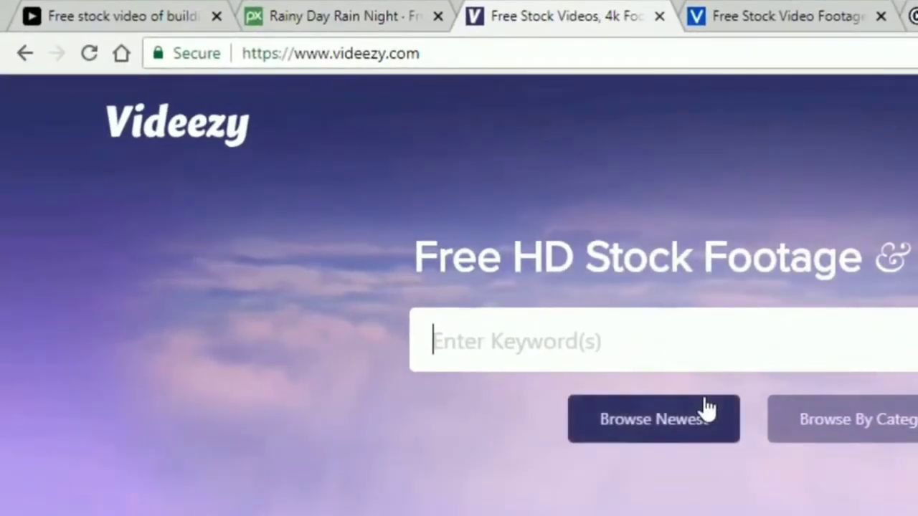
scroll(744, 421, down, 10)
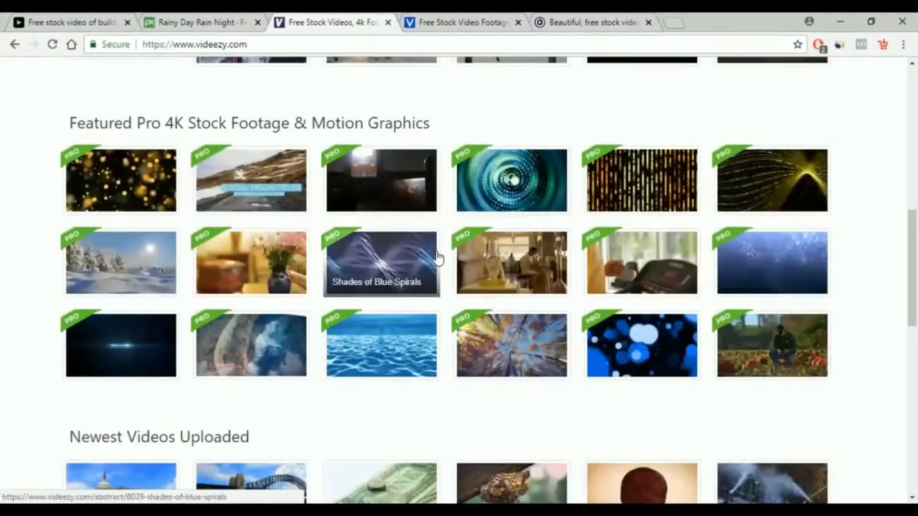
scroll(445, 266, down, 8)
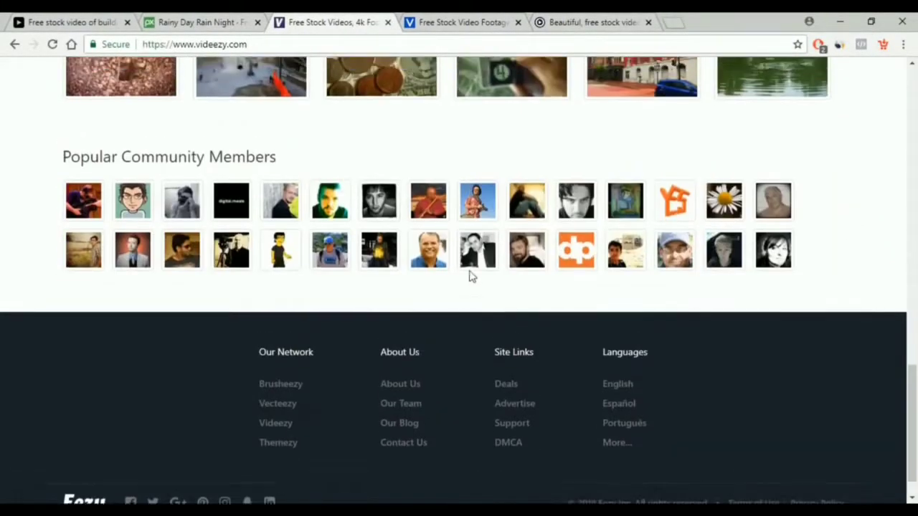
scroll(472, 276, up, 18)
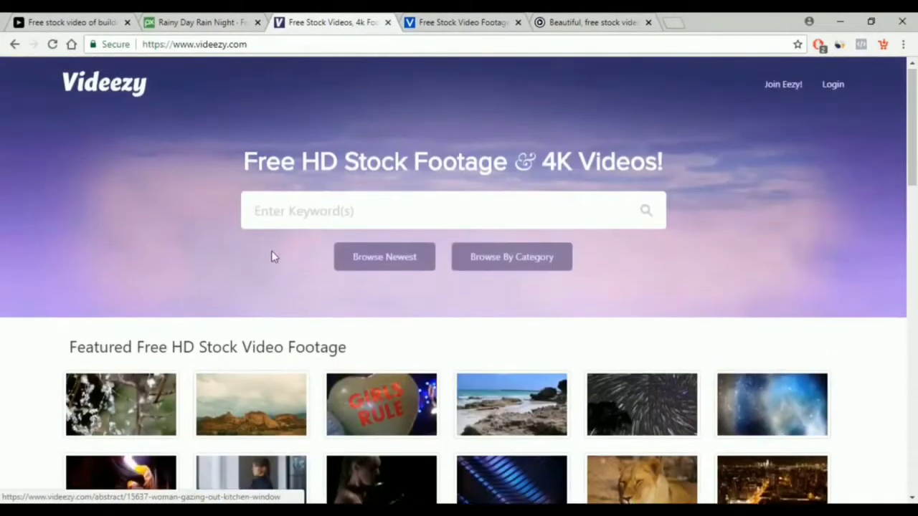
click(397, 211)
Search Videezy for laptop videos using the suggested keyword (19 results).
click(297, 219)
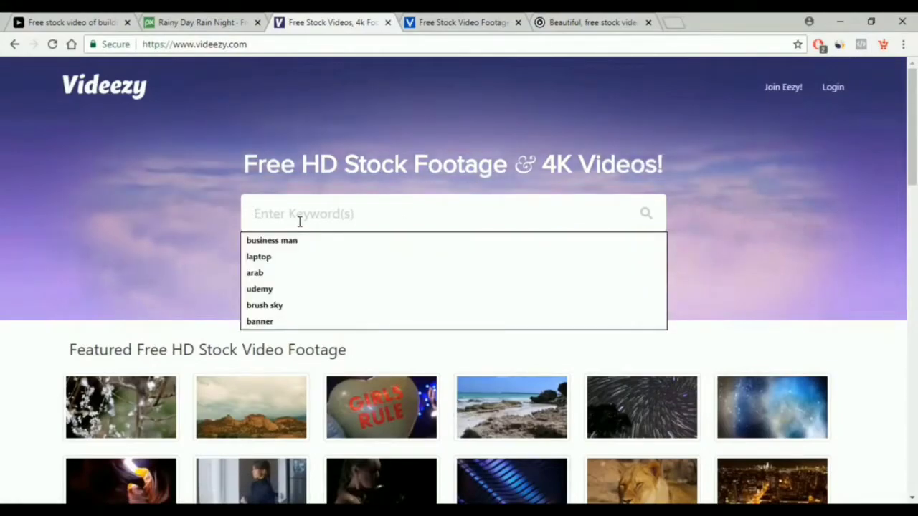
click(280, 257)
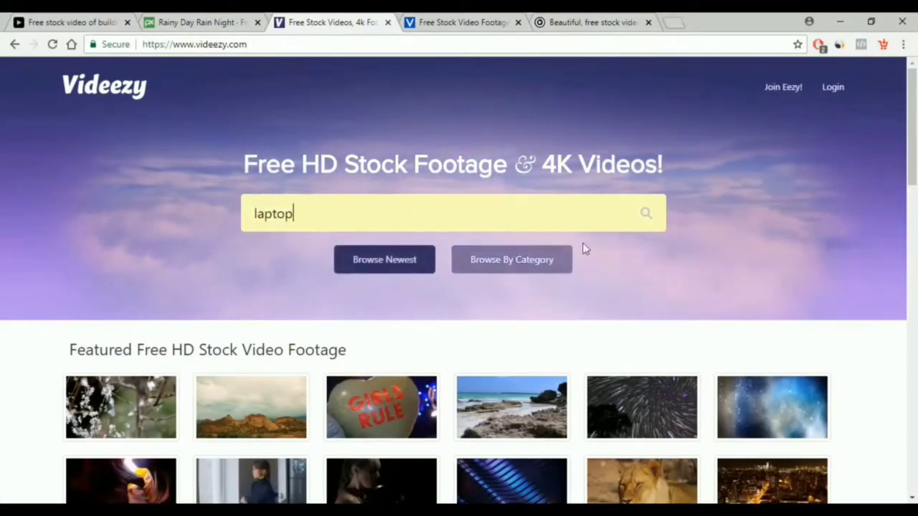
click(646, 224)
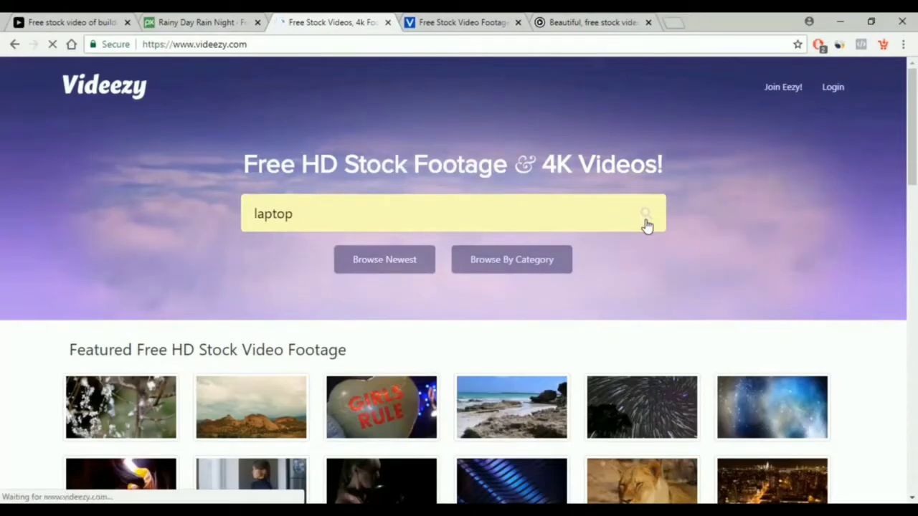
scroll(467, 301, down, 5)
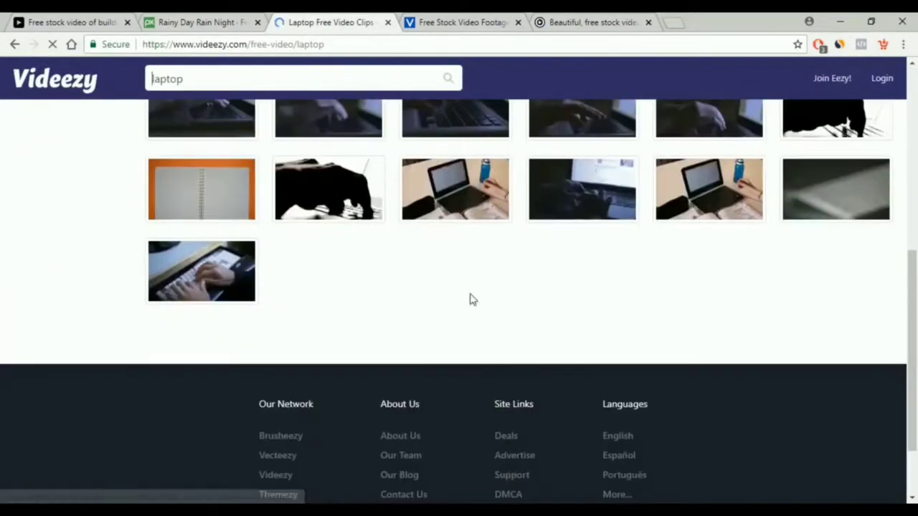
scroll(470, 300, up, 10)
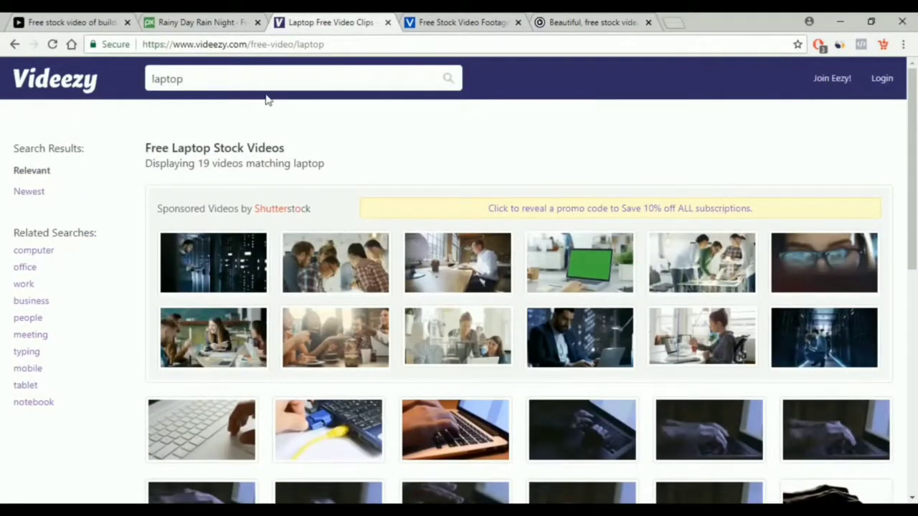
scroll(266, 100, down, 1)
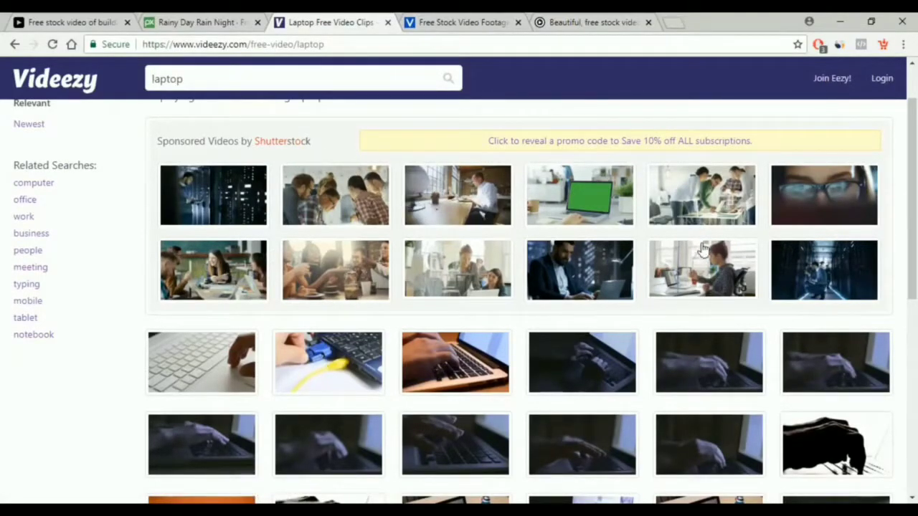
Browse the 694 free computer stock video results.
scroll(703, 248, down, 3)
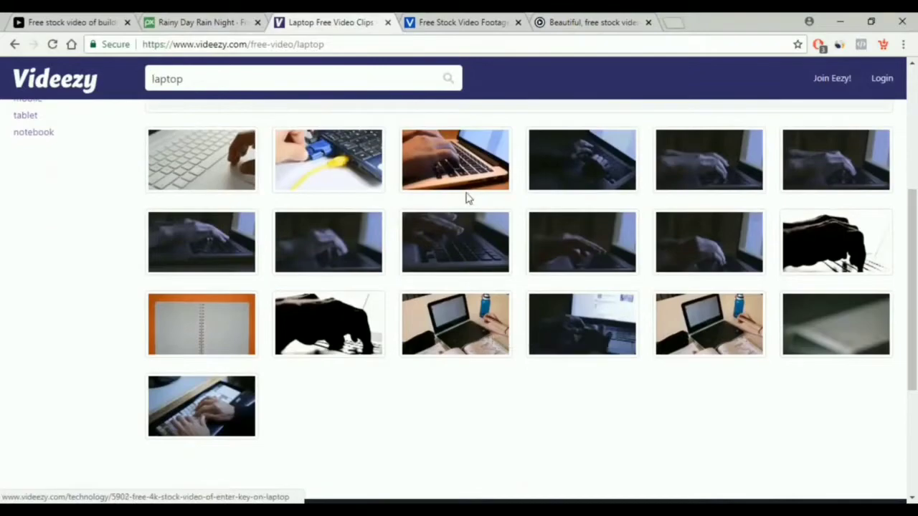
scroll(384, 335, up, 2)
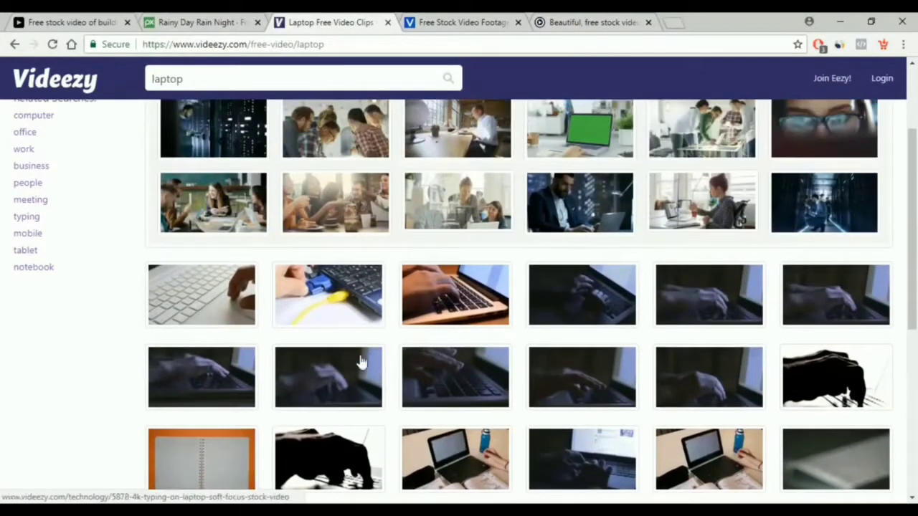
scroll(113, 314, up, 1)
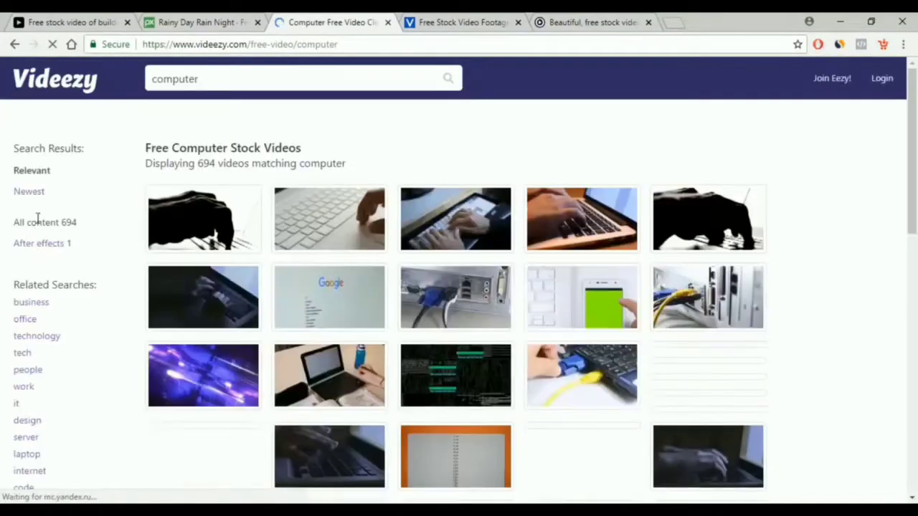
scroll(500, 351, down, 2)
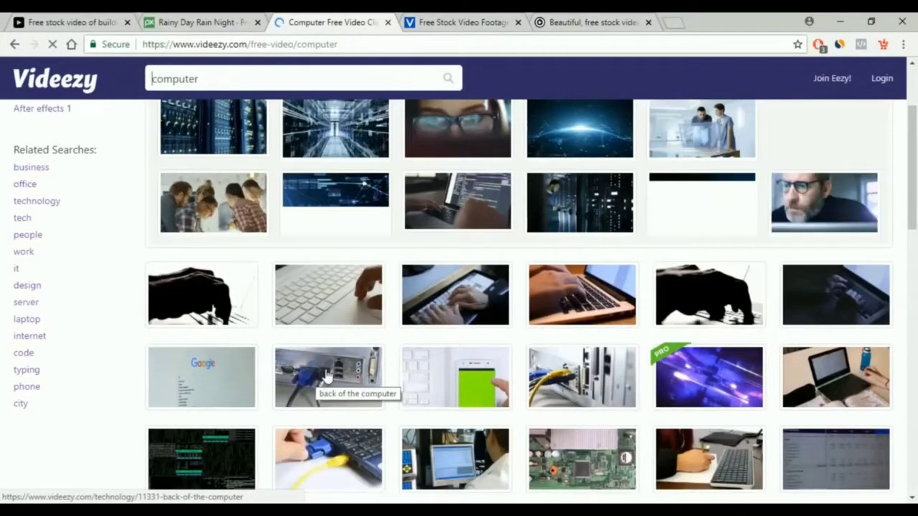
scroll(359, 378, down, 3)
scroll(522, 343, down, 3)
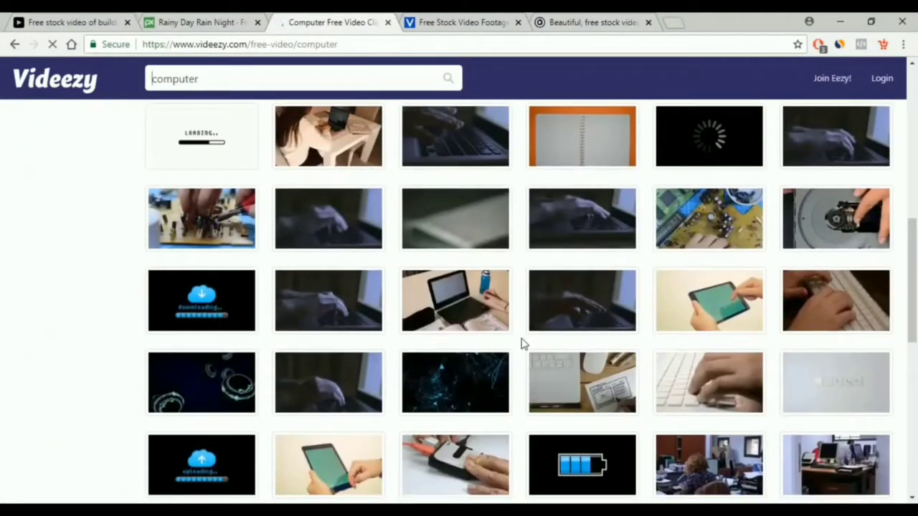
scroll(518, 352, down, 2)
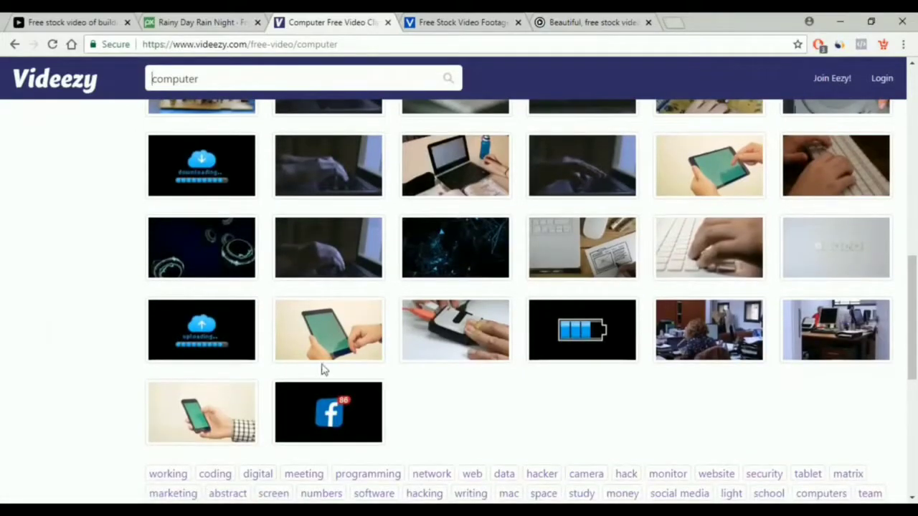
Open Videvo's Man Riding on a Motorbike clip page (1920x1080, 00:32).
click(447, 22)
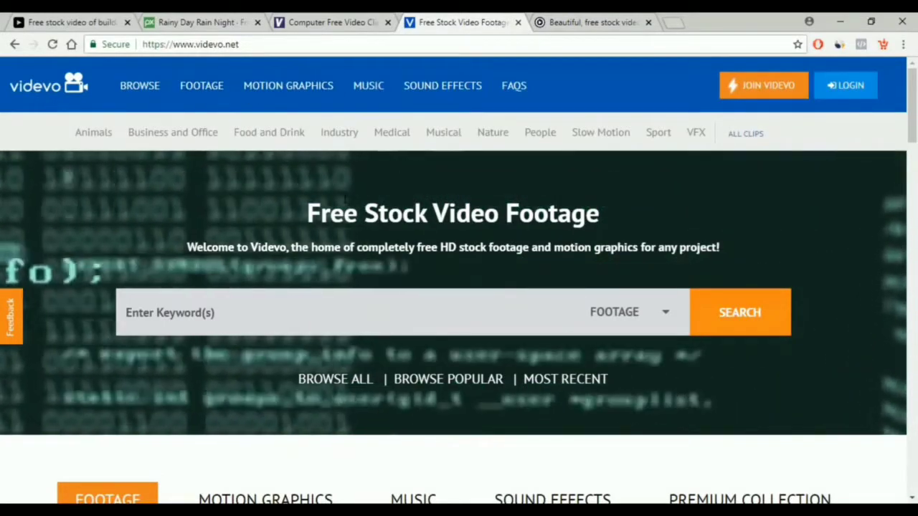
scroll(345, 197, down, 8)
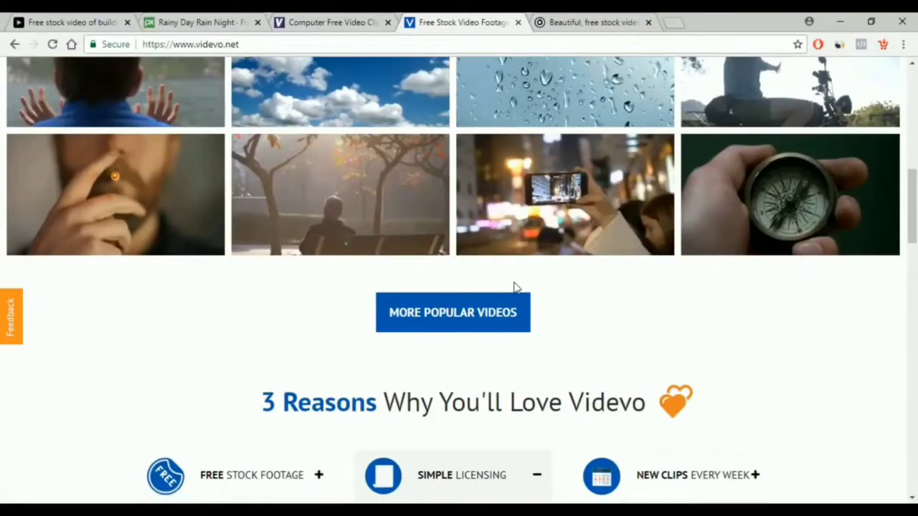
scroll(383, 229, up, 3)
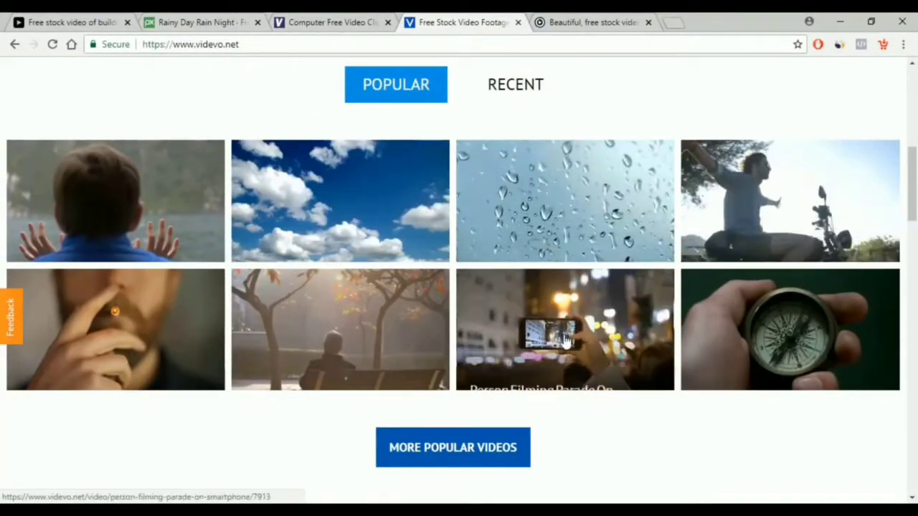
click(791, 201)
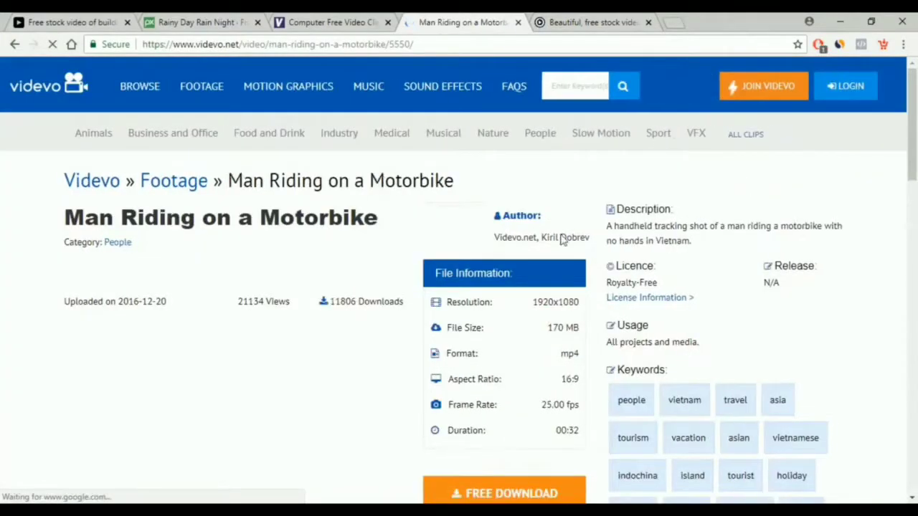
scroll(253, 339, down, 2)
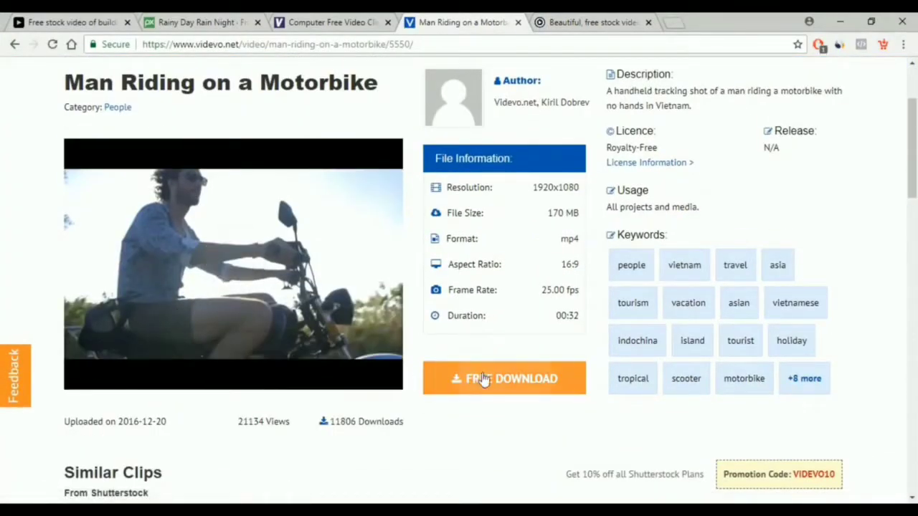
Start the motorbike clip's free 170 MB download, then cancel it.
click(511, 387)
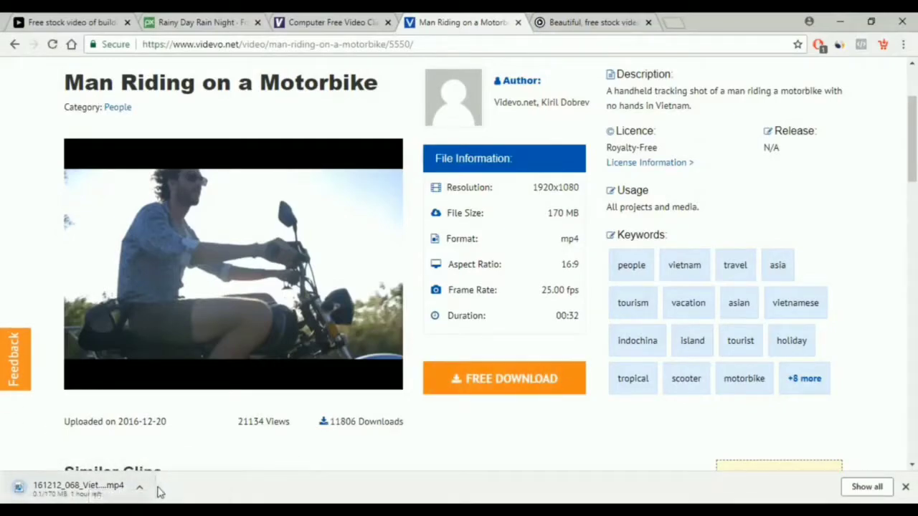
click(140, 489)
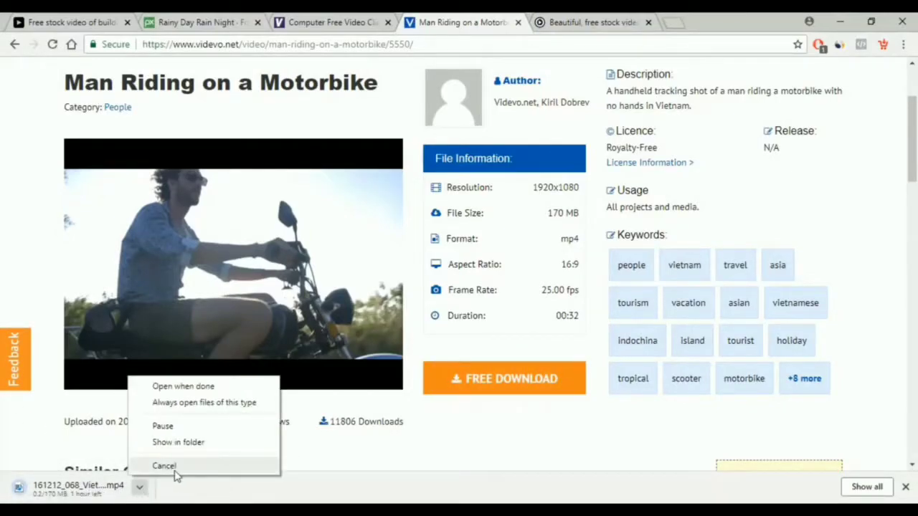
click(165, 466)
scroll(394, 365, down, 2)
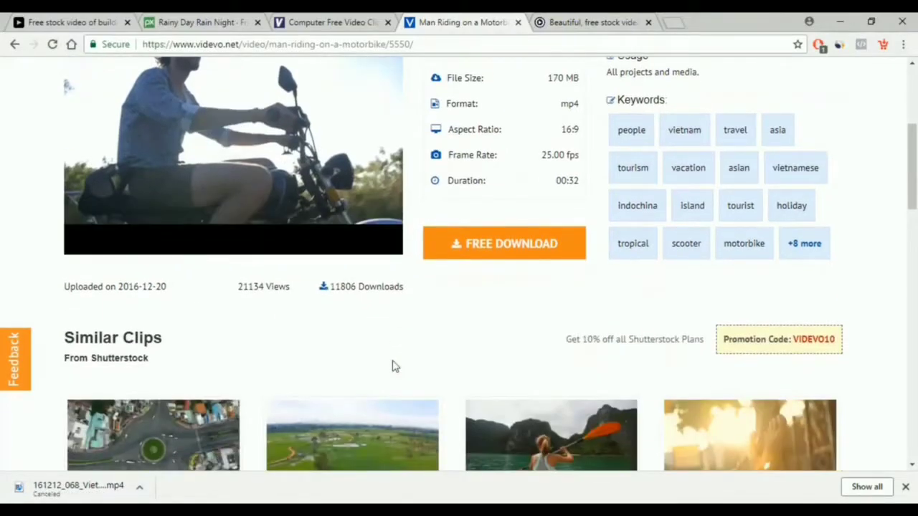
scroll(394, 367, up, 4)
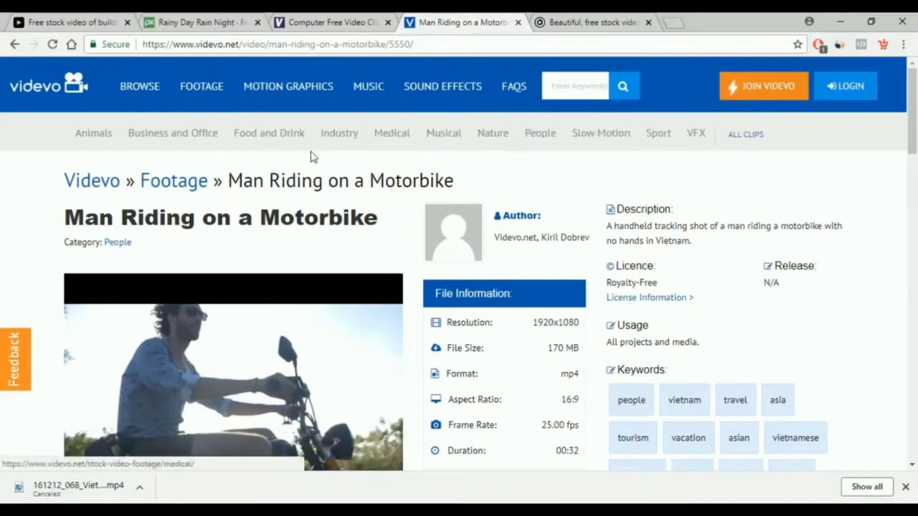
Browse Videvo's Food and Drink clips, previewing thumbnails such as Kebabs on Grill.
click(271, 140)
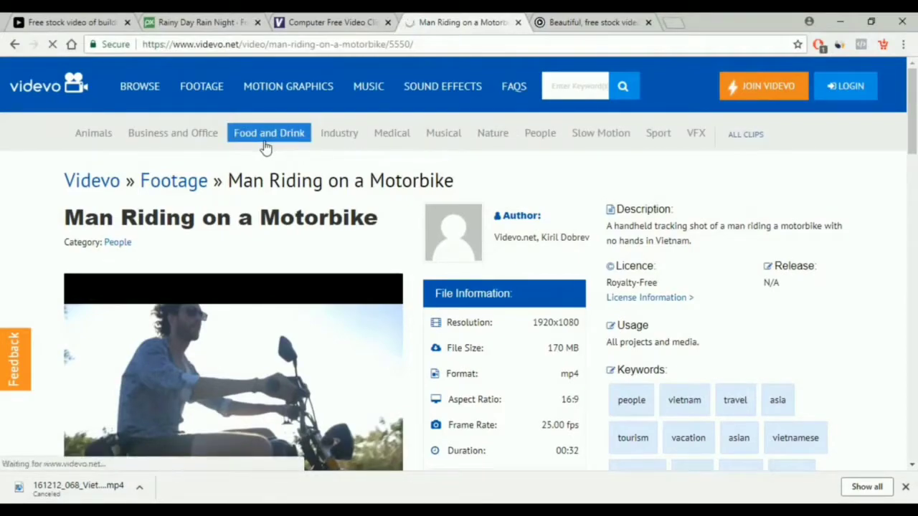
scroll(362, 317, down, 3)
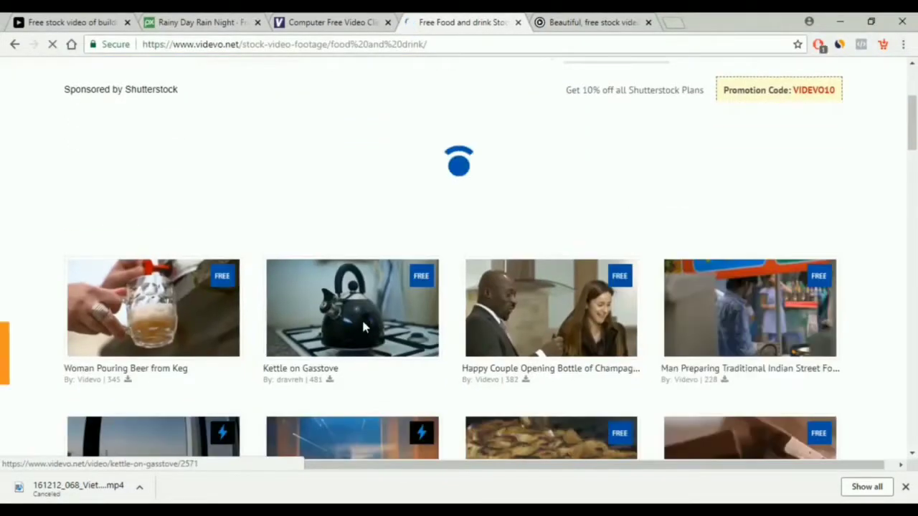
scroll(361, 326, down, 5)
scroll(433, 368, up, 2)
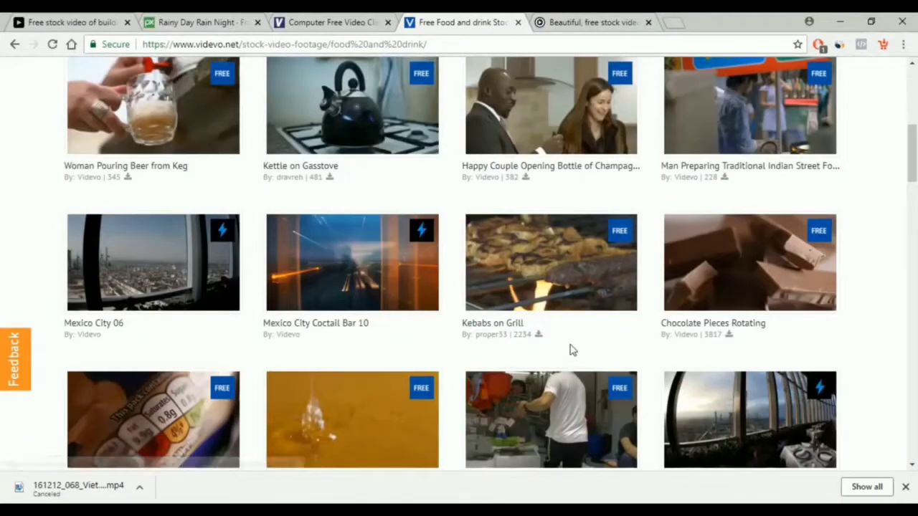
scroll(570, 270, up, 2)
mouse_move(619, 370)
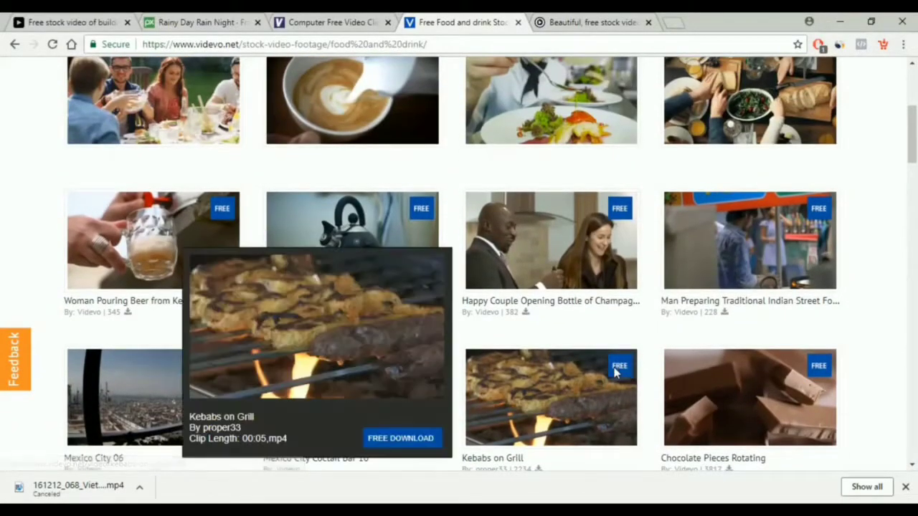
scroll(358, 299, down, 3)
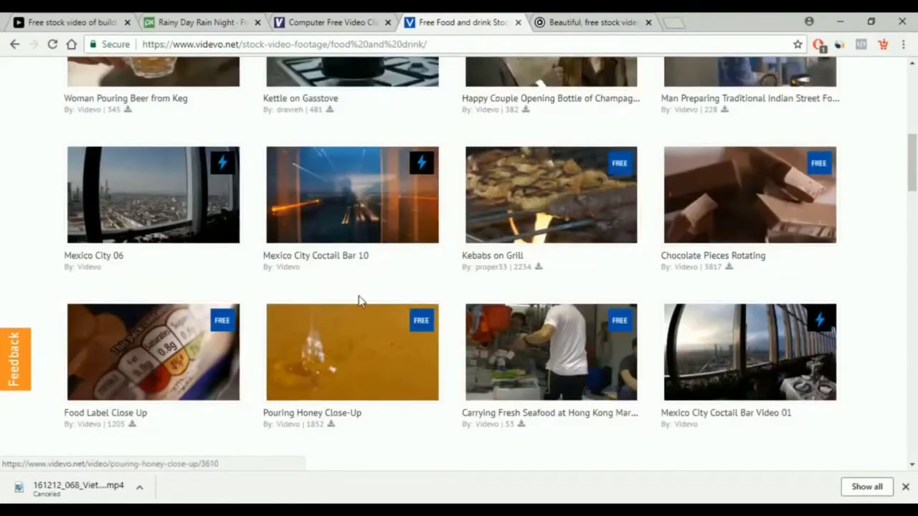
mouse_move(380, 191)
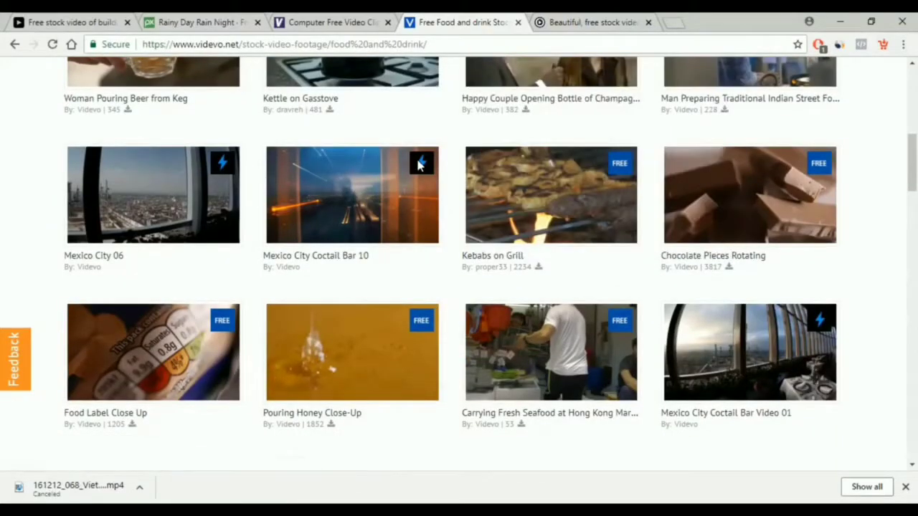
scroll(401, 216, down, 4)
scroll(373, 274, up, 4)
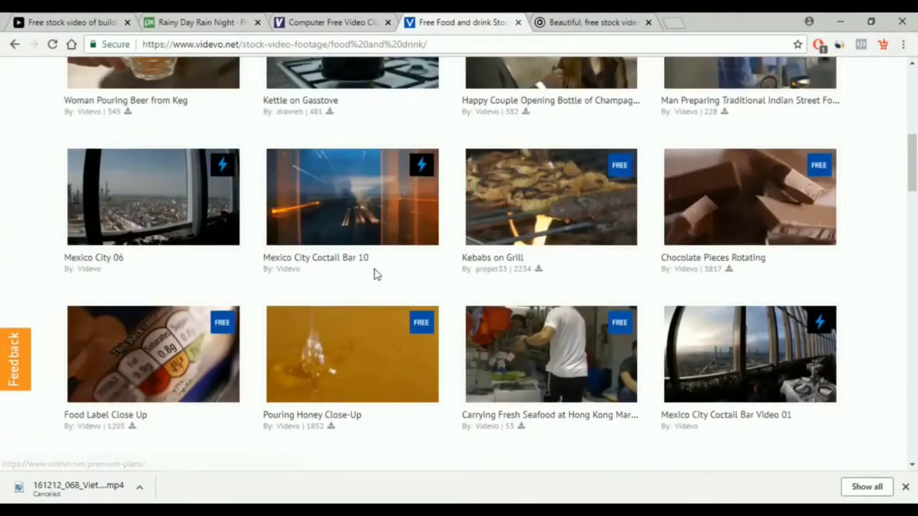
scroll(375, 273, up, 5)
click(613, 22)
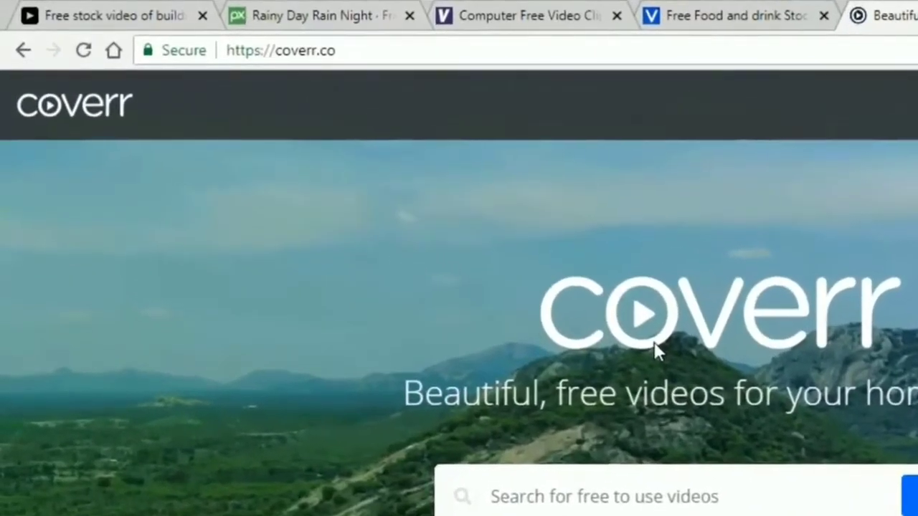
scroll(409, 232, down, 3)
scroll(652, 353, down, 5)
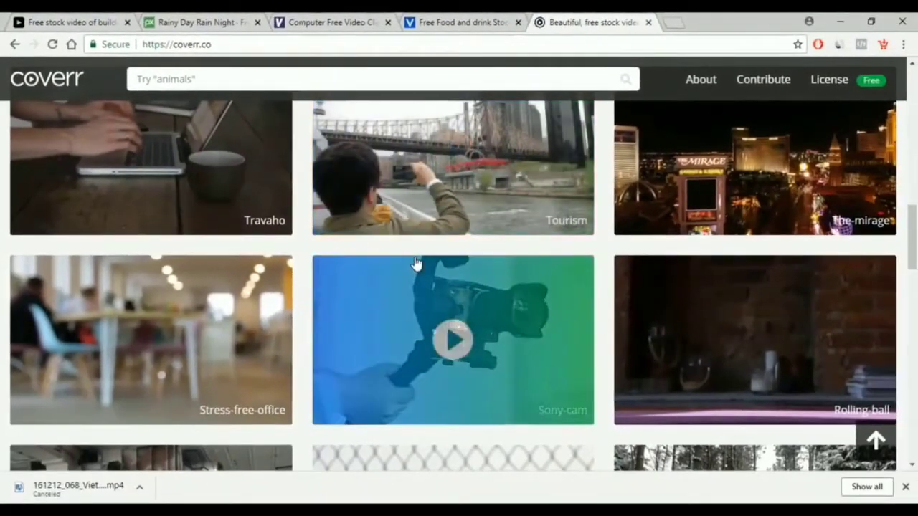
scroll(564, 352, down, 2)
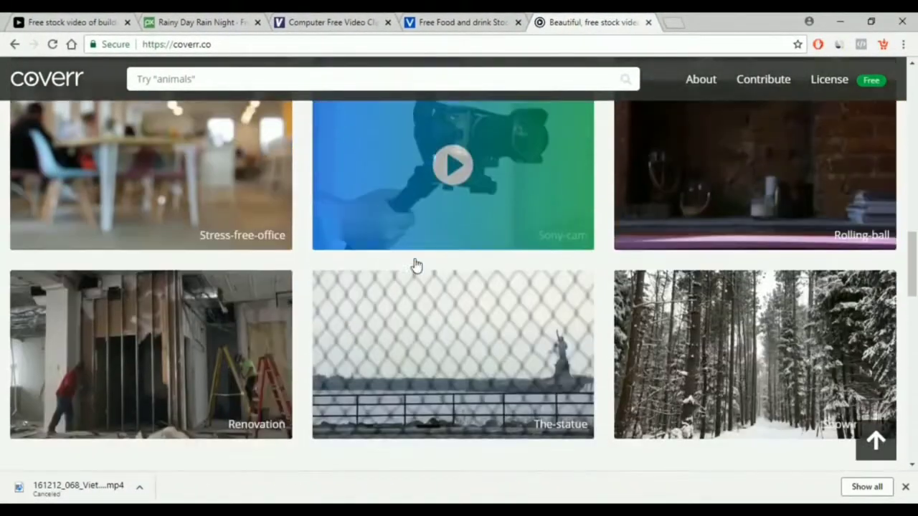
scroll(435, 322, up, 10)
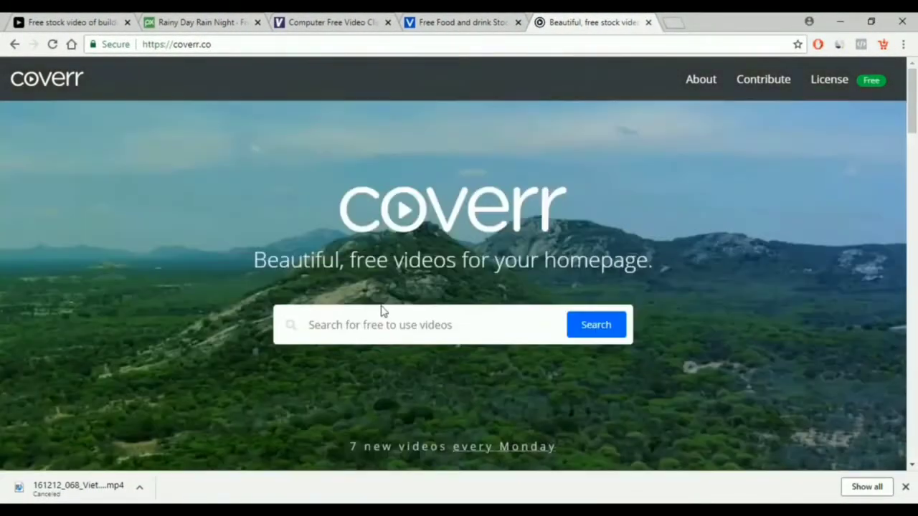
click(332, 322)
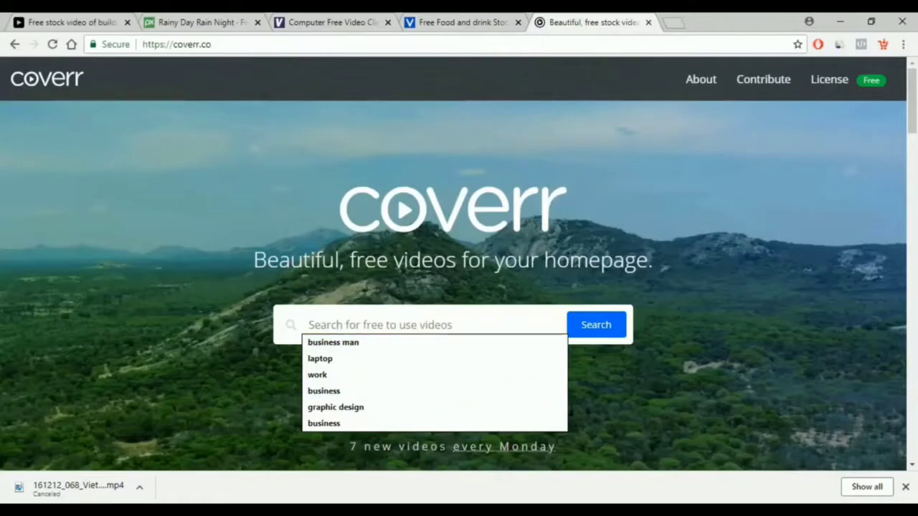
scroll(412, 319, down, 10)
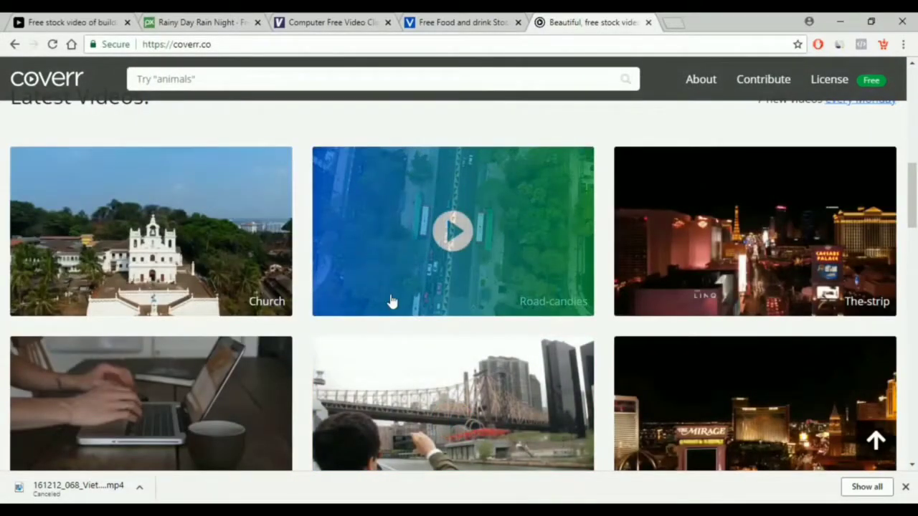
scroll(639, 303, down, 3)
scroll(834, 267, up, 3)
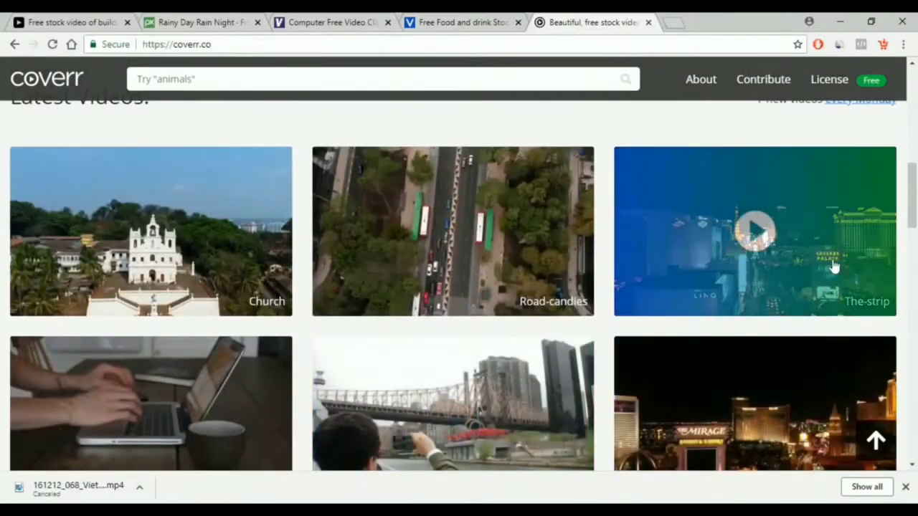
Start the free download of Coverr's The-strip clip, dismiss the subscribe popup, then cancel The-strip.zip.
click(813, 226)
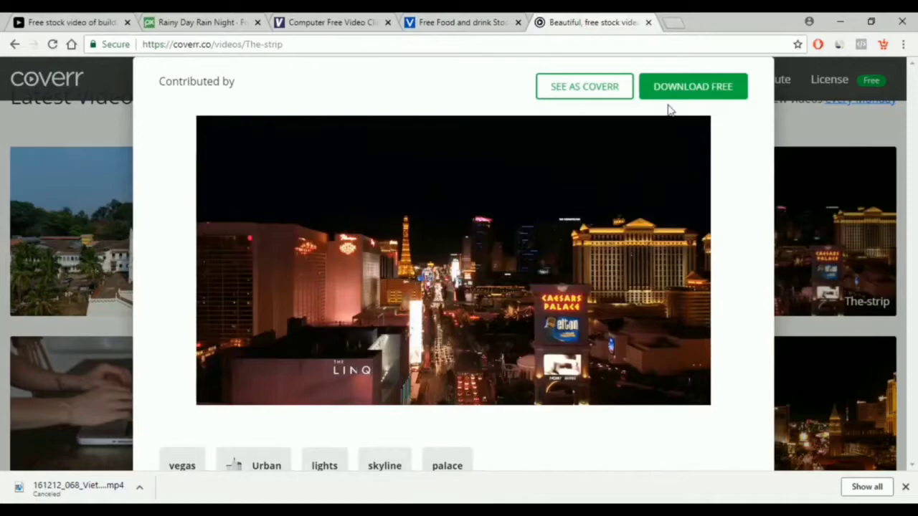
click(705, 95)
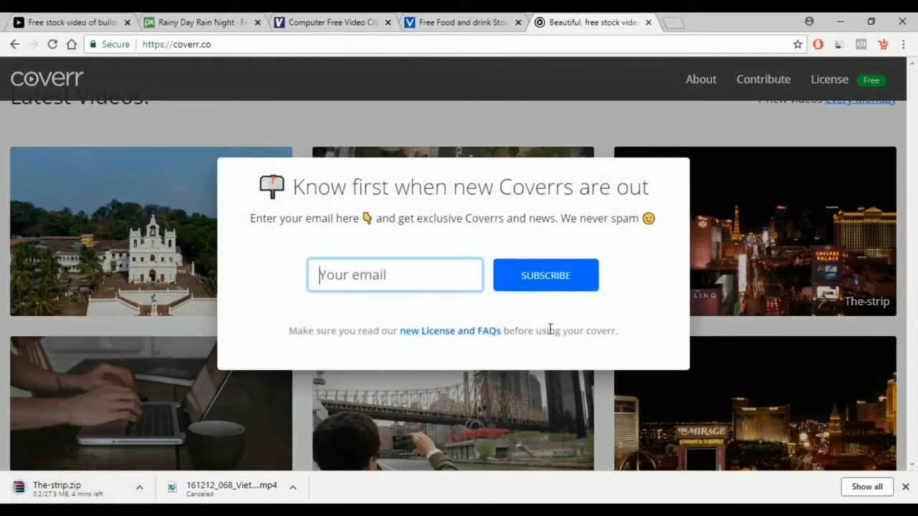
click(748, 174)
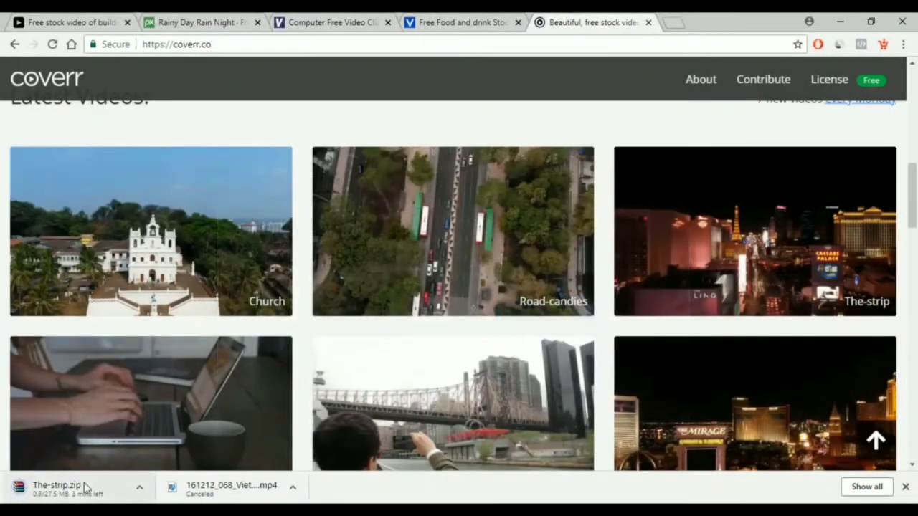
click(140, 490)
click(167, 467)
scroll(465, 365, up, 4)
scroll(467, 381, up, 2)
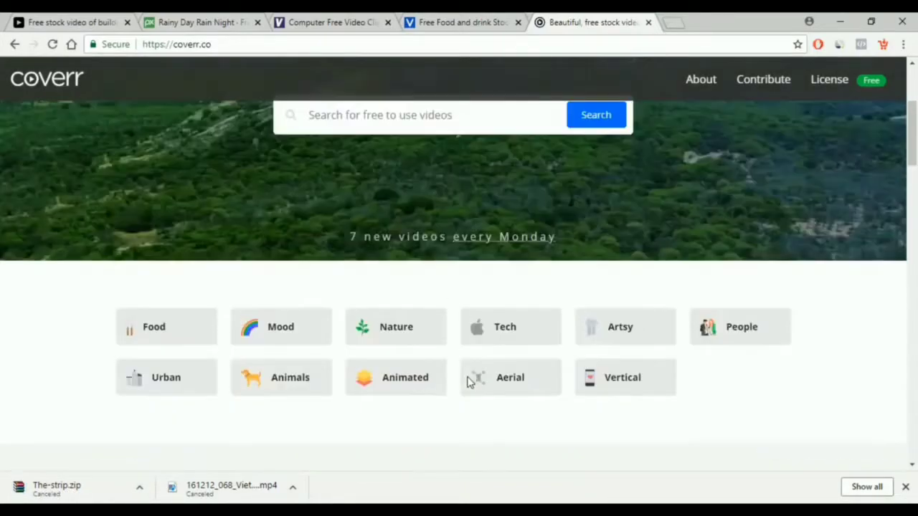
scroll(467, 381, up, 2)
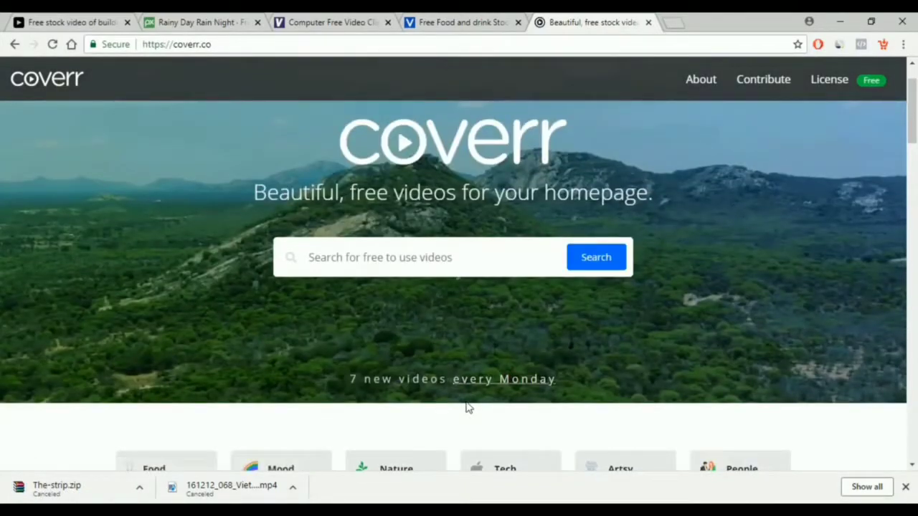
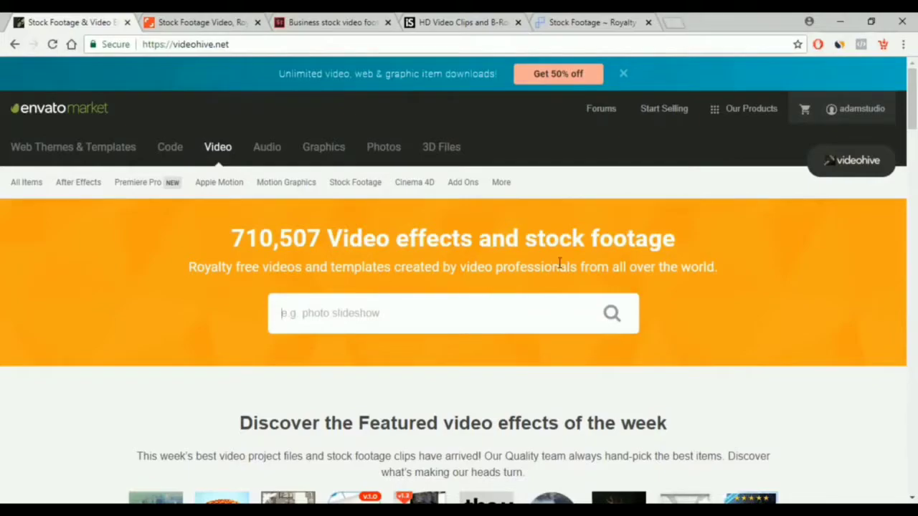
Browse VideoHive's Video category menus and begin a 'business' search by typing 'bus'.
scroll(502, 282, down, 3)
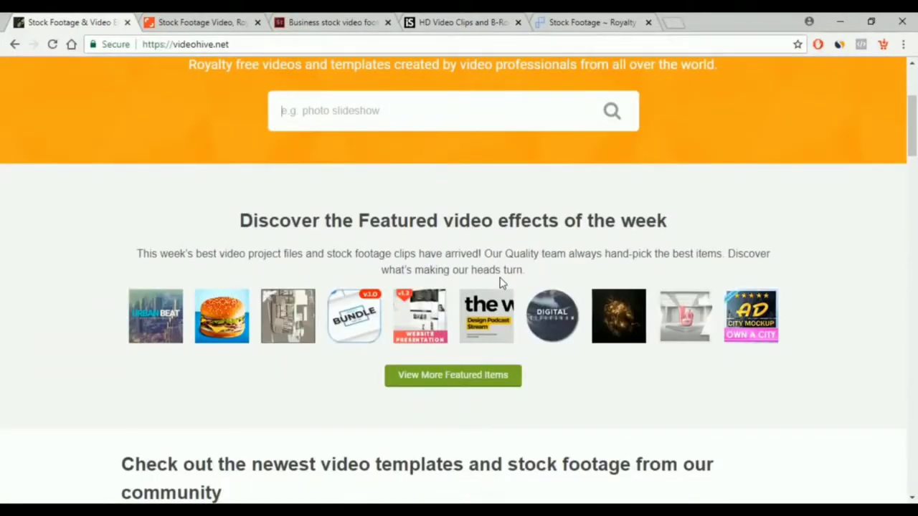
scroll(502, 283, down, 6)
scroll(461, 312, up, 10)
mouse_move(30, 187)
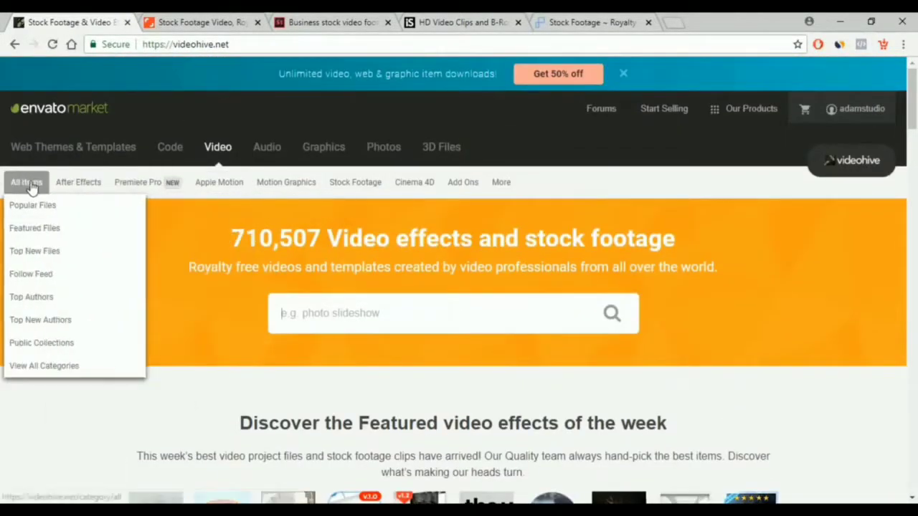
mouse_move(81, 188)
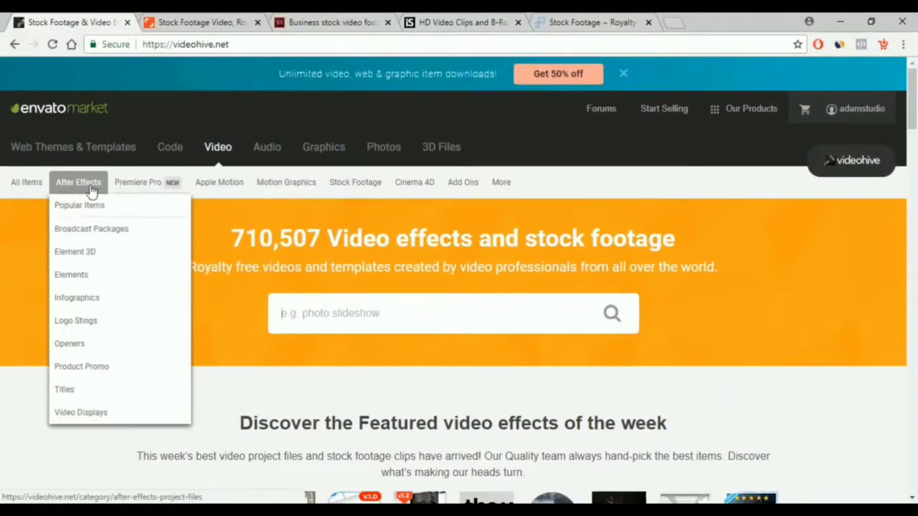
mouse_move(219, 185)
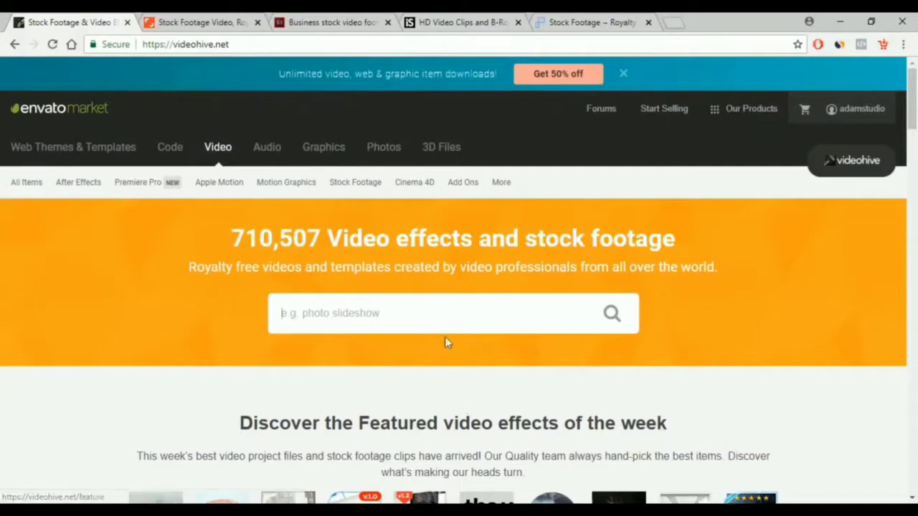
scroll(444, 310, down, 1)
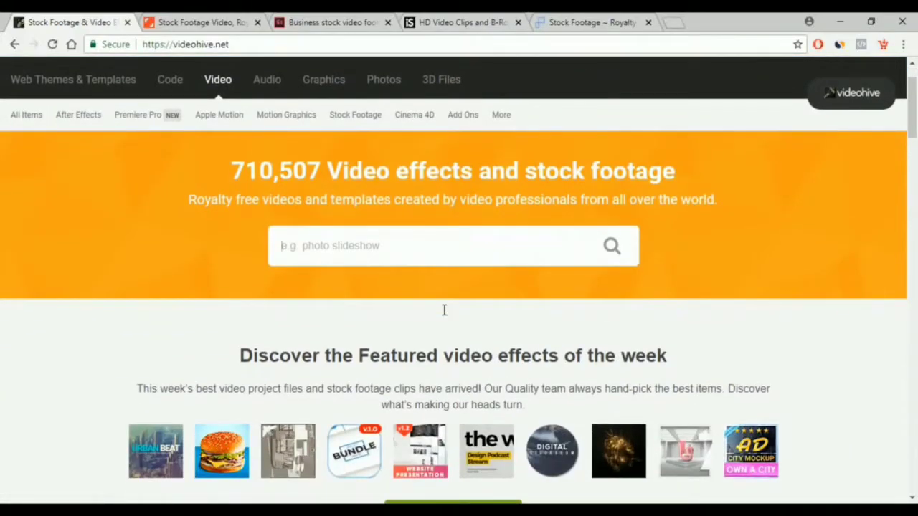
text(busines)
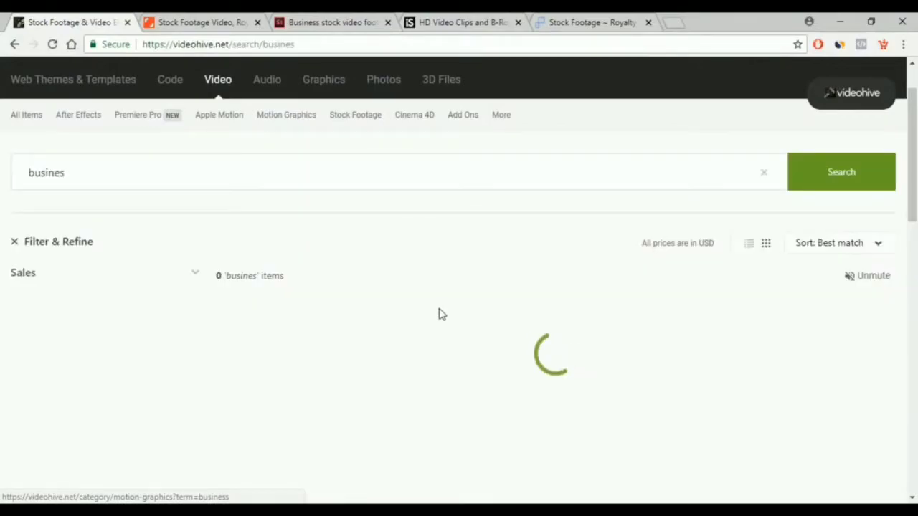
Scroll through the 13,760 'busines' video results.
scroll(446, 311, down, 5)
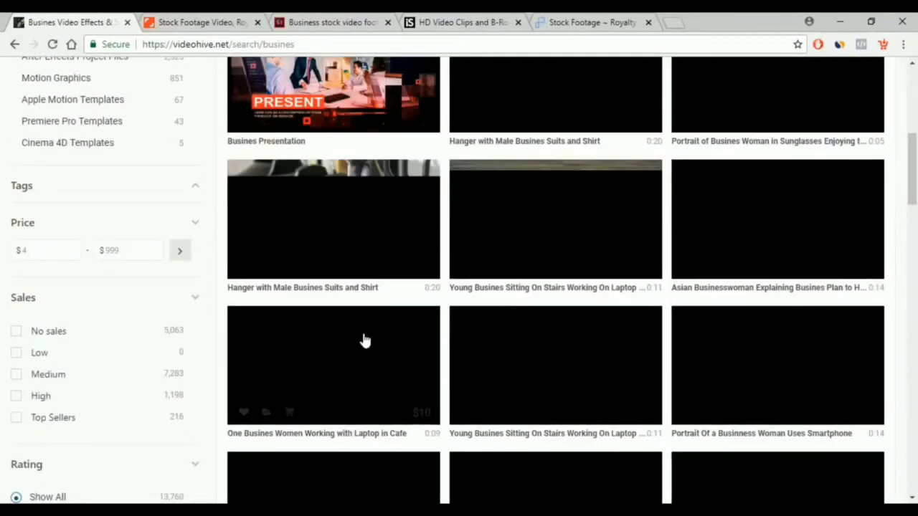
scroll(364, 340, up, 2)
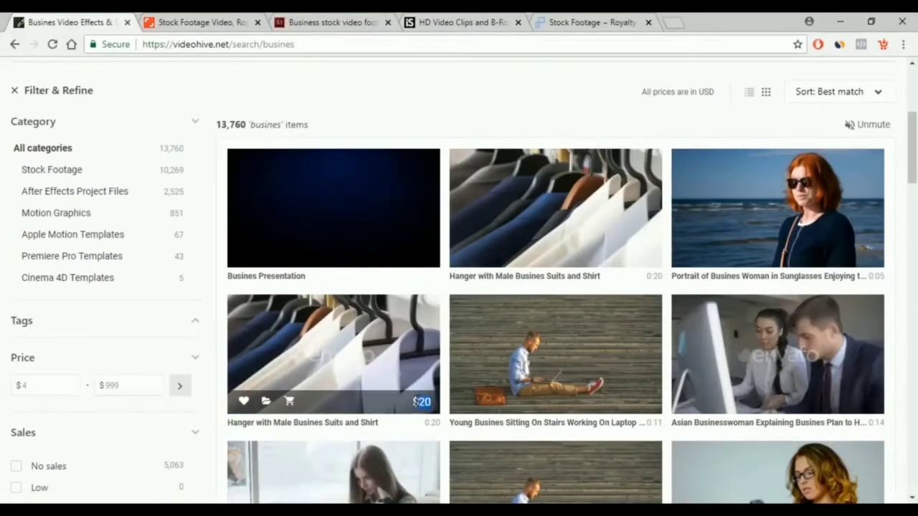
scroll(578, 242, down, 3)
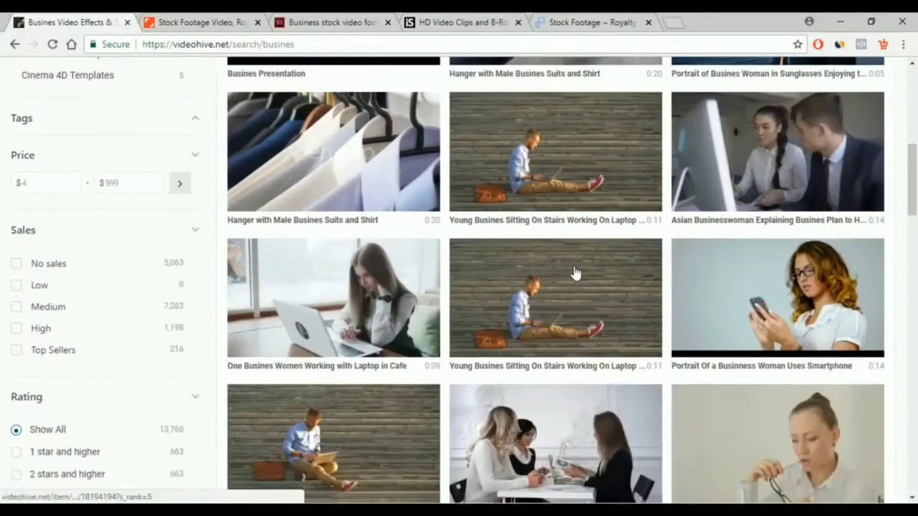
scroll(306, 308, down, 4)
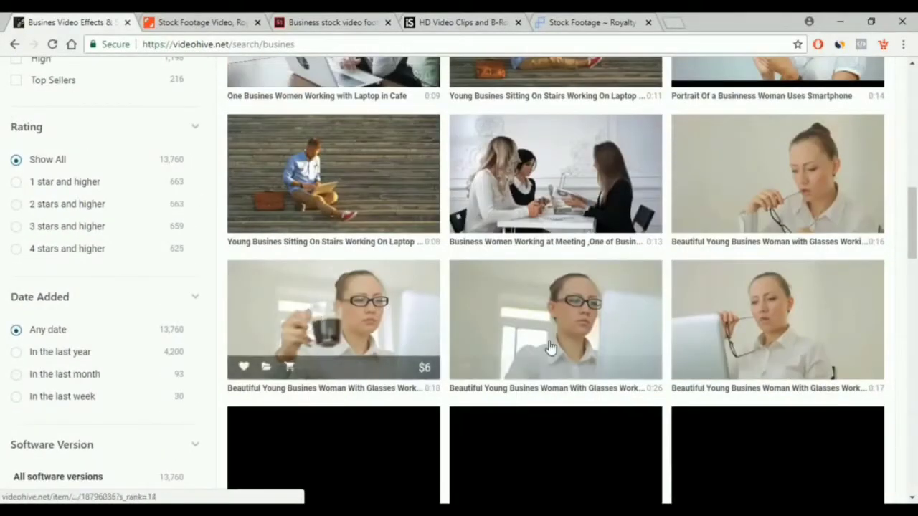
scroll(516, 380, up, 1)
scroll(400, 390, up, 10)
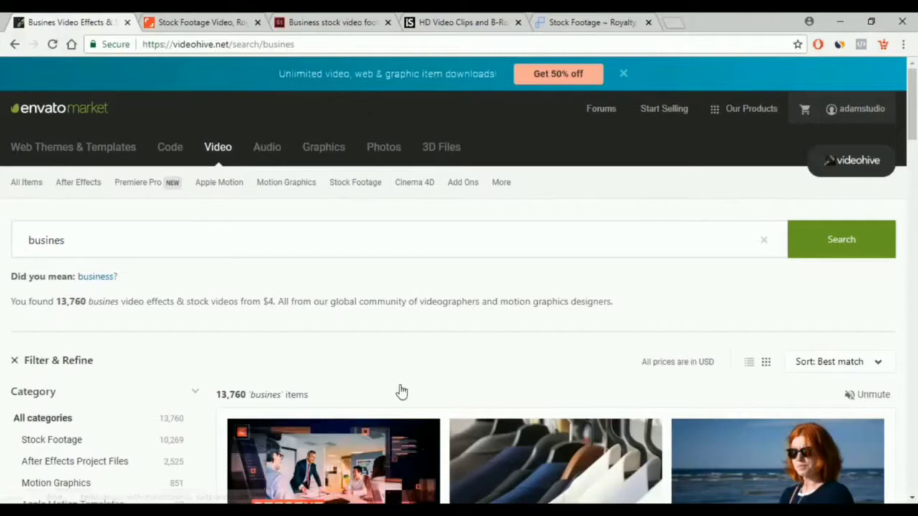
Reopen and dismiss the business suggestions, then browse the results to the Busines Presentation item.
click(309, 237)
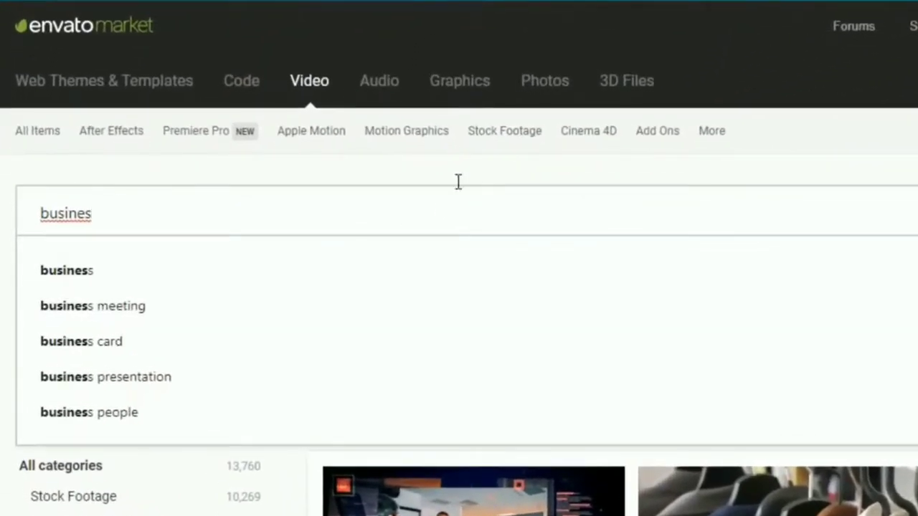
click(469, 174)
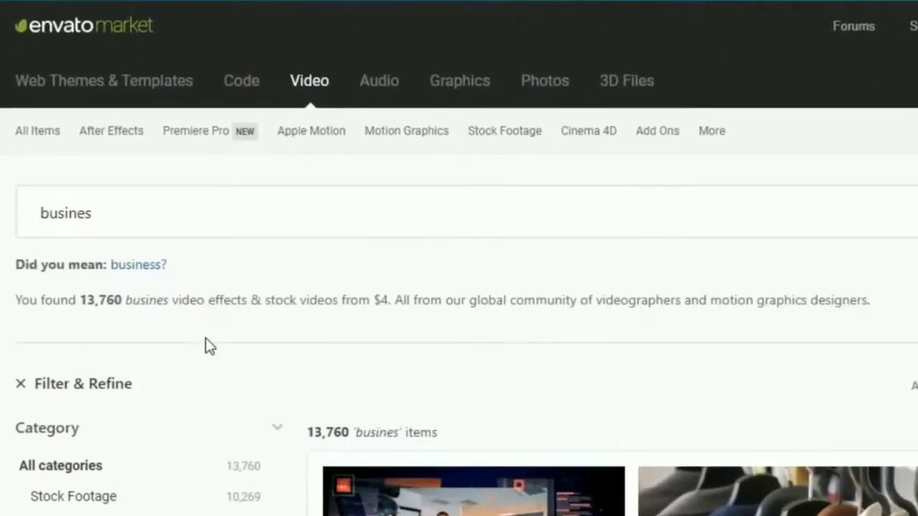
scroll(244, 391, down, 3)
scroll(863, 313, down, 6)
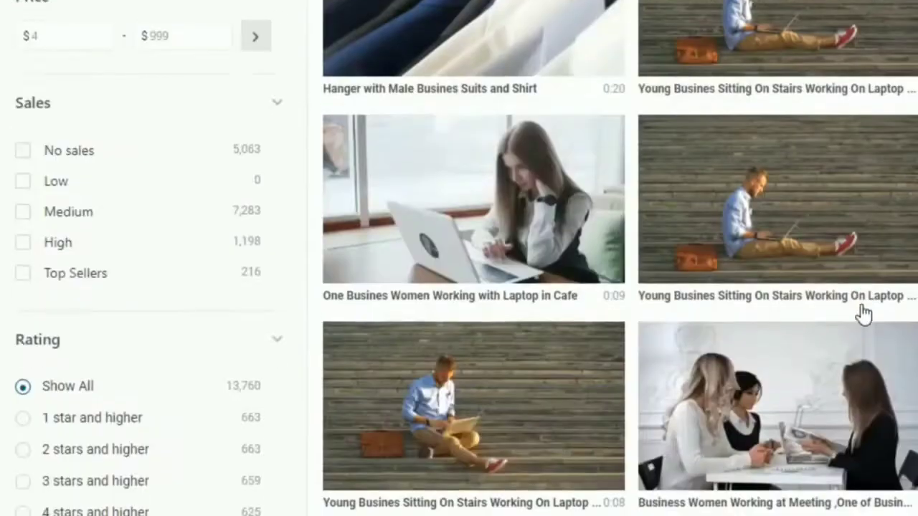
scroll(863, 355, up, 10)
scroll(860, 347, down, 5)
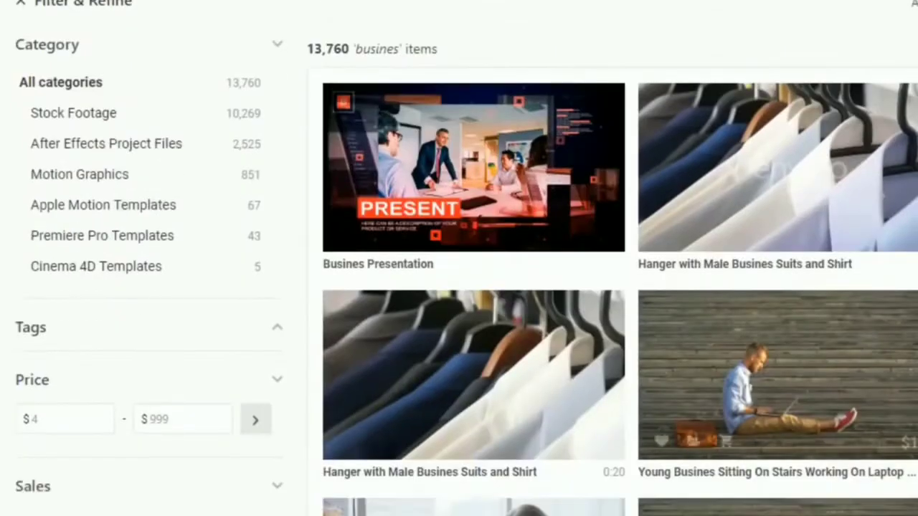
mouse_move(523, 175)
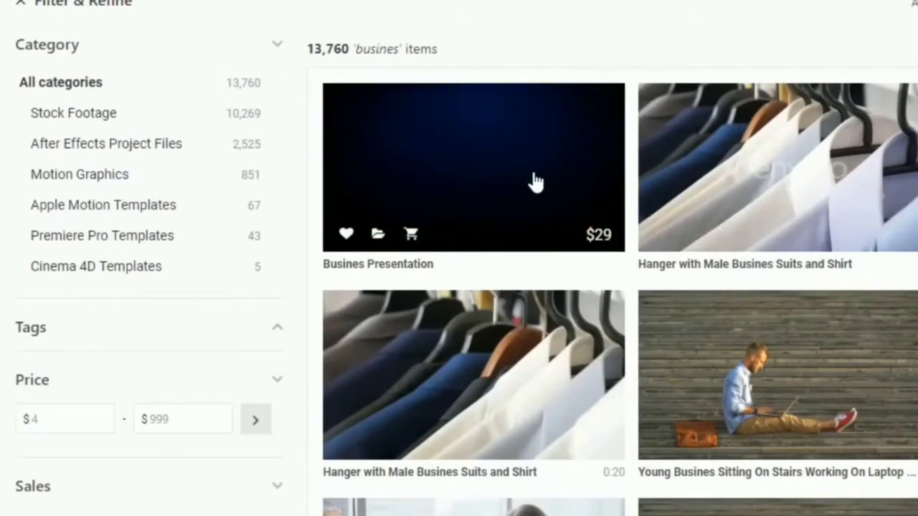
click(598, 175)
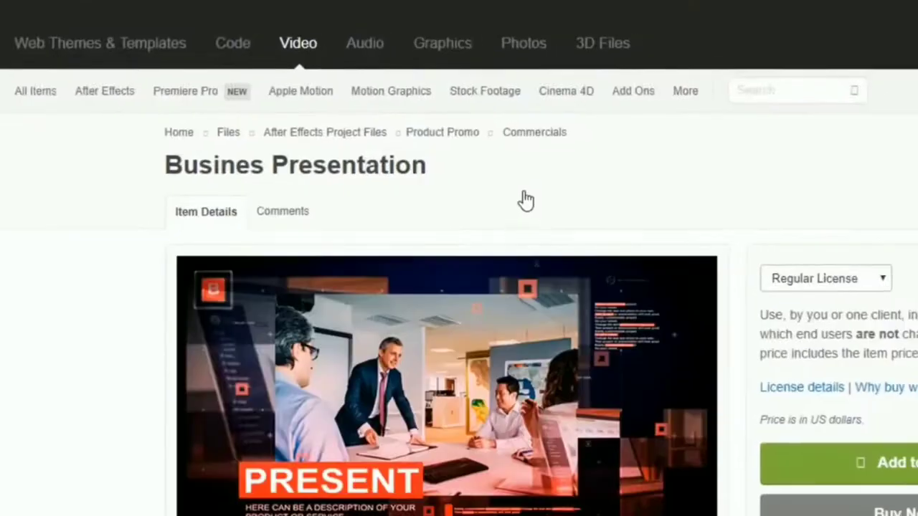
scroll(530, 205, down, 3)
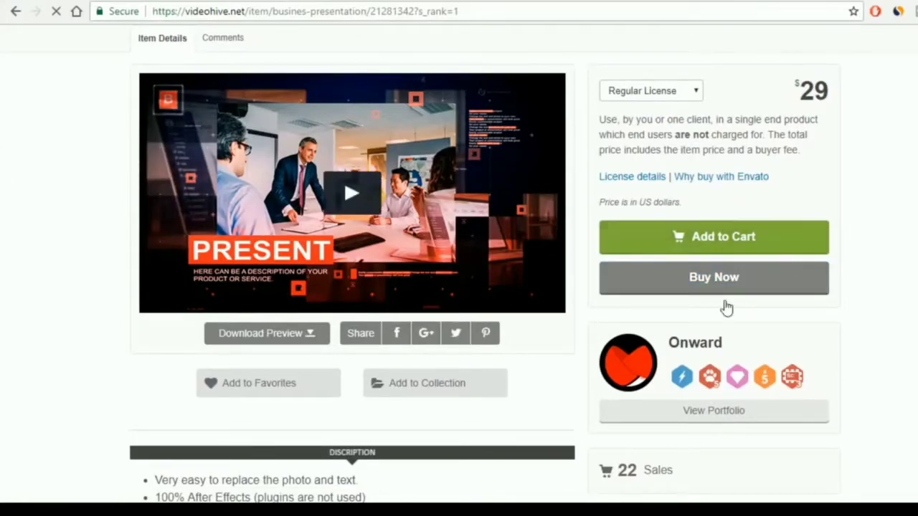
scroll(306, 310, down, 3)
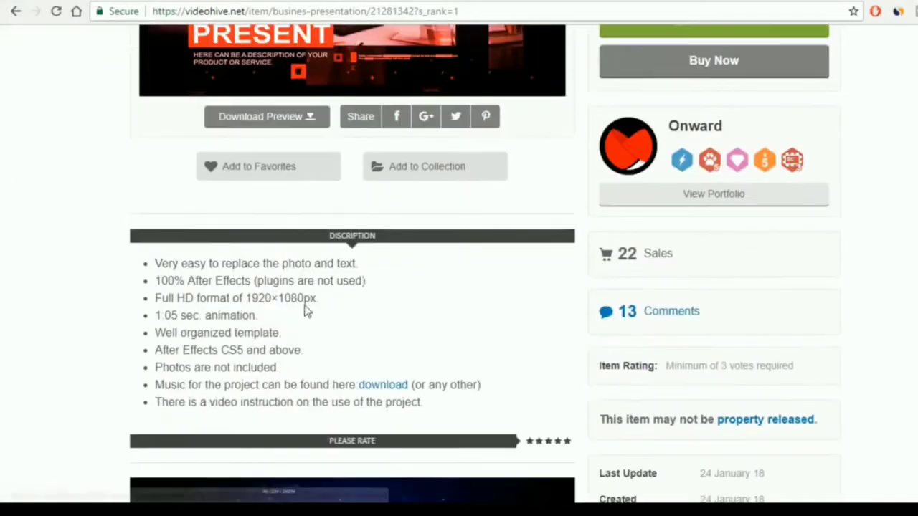
scroll(453, 314, up, 5)
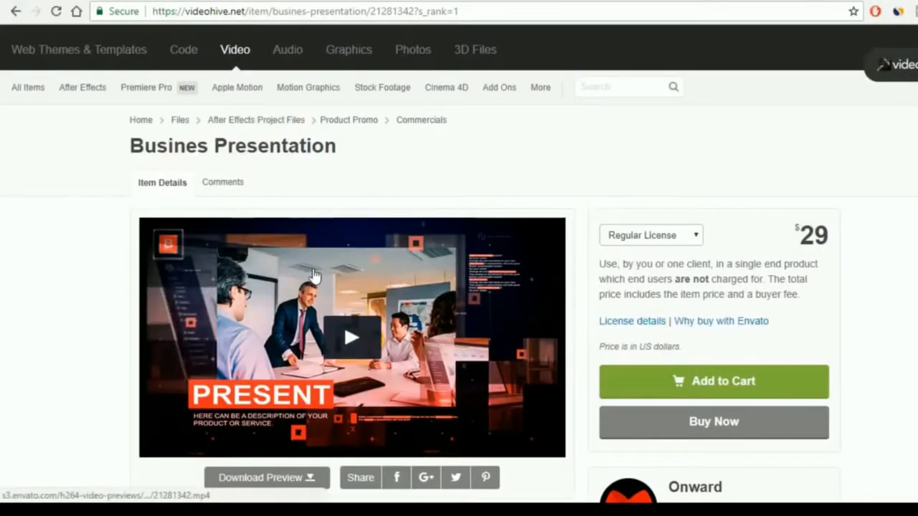
scroll(310, 280, up, 1)
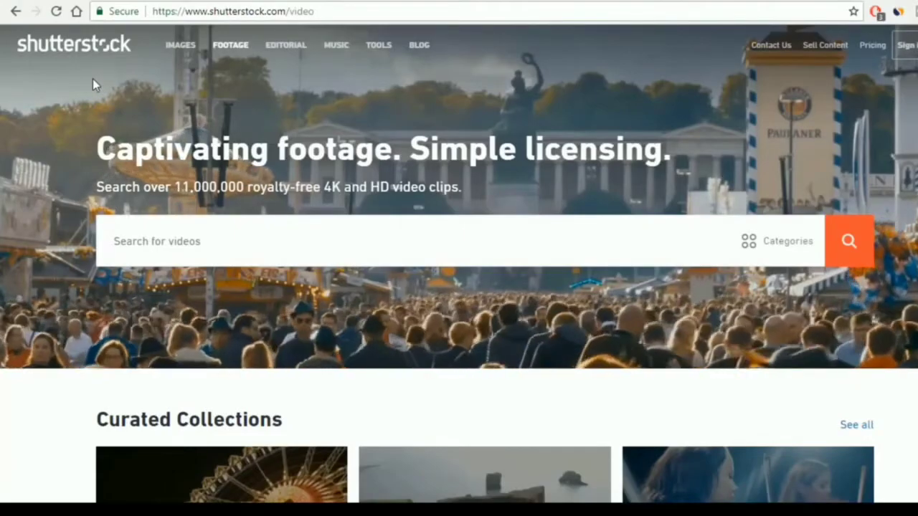
Scroll through Shutterstock's footage collections and categories, then activate the 'Search for videos' box.
scroll(272, 119, down, 7)
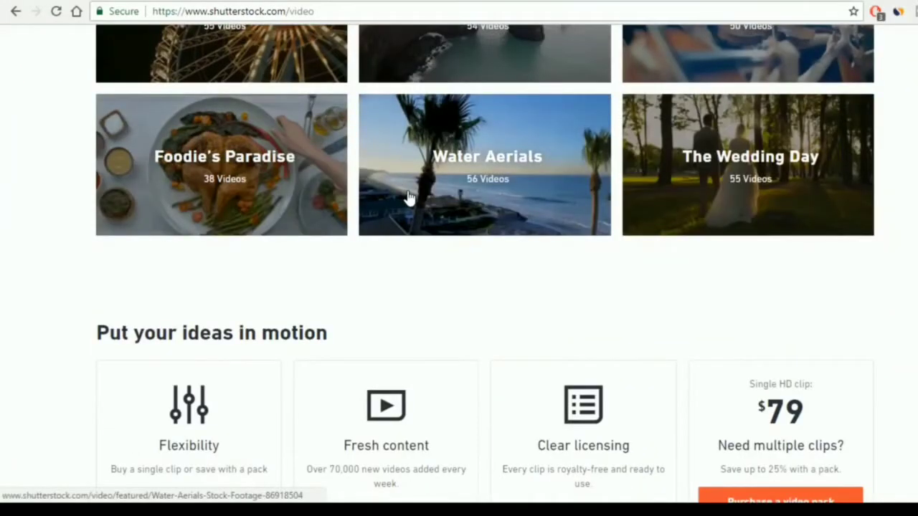
scroll(408, 199, down, 2)
scroll(412, 215, down, 5)
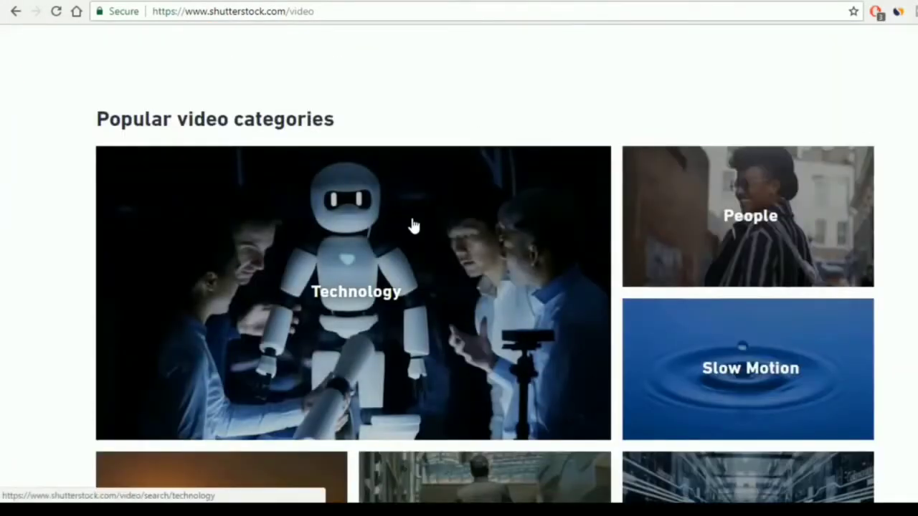
scroll(413, 227, down, 4)
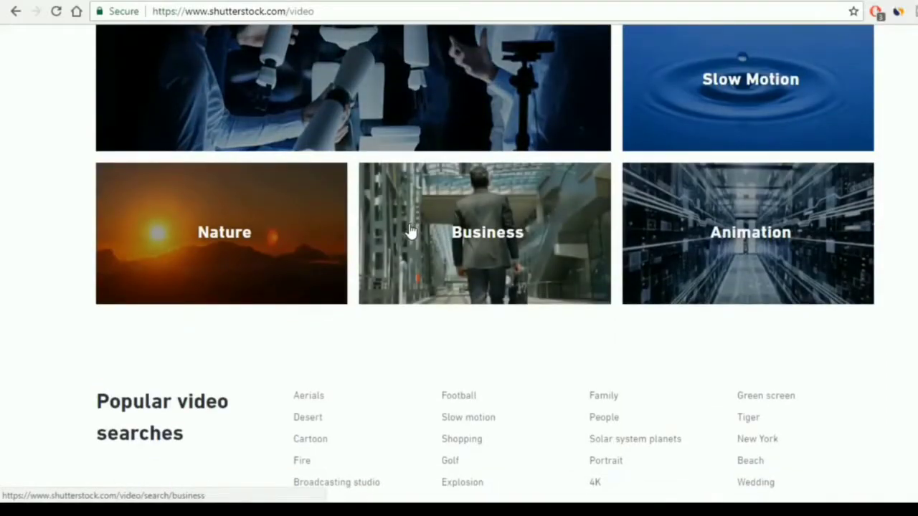
scroll(410, 237, up, 5)
scroll(394, 322, down, 3)
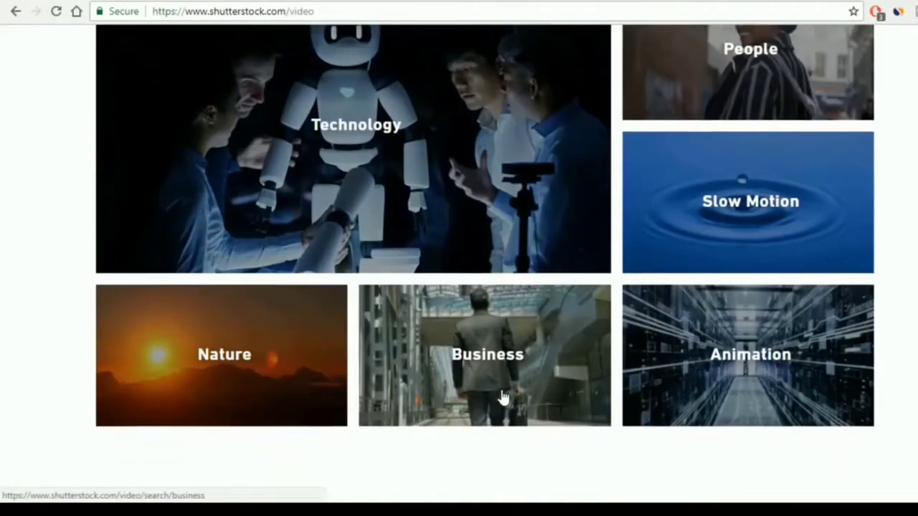
scroll(502, 397, down, 3)
scroll(495, 412, up, 6)
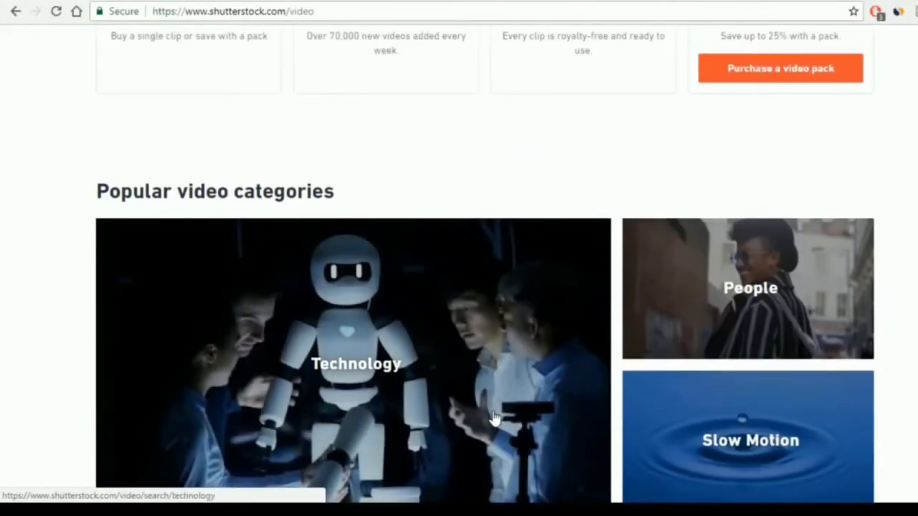
scroll(446, 428, up, 13)
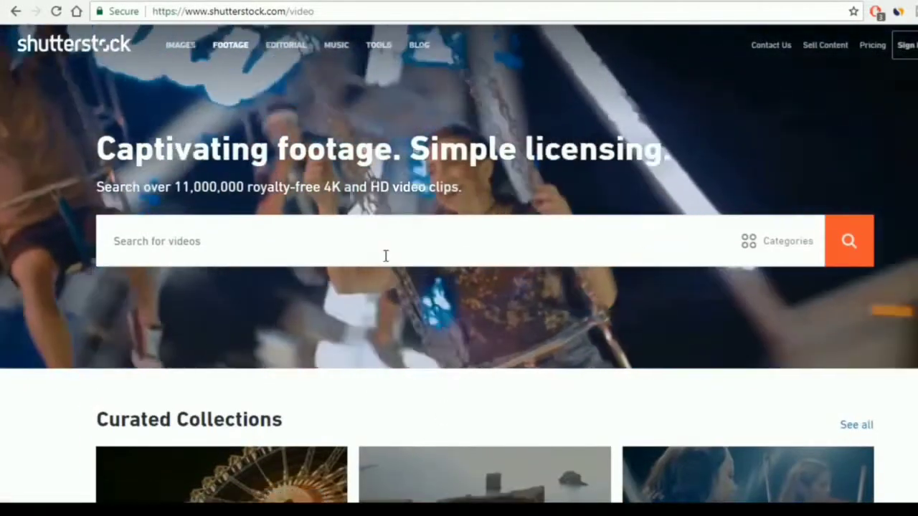
click(376, 238)
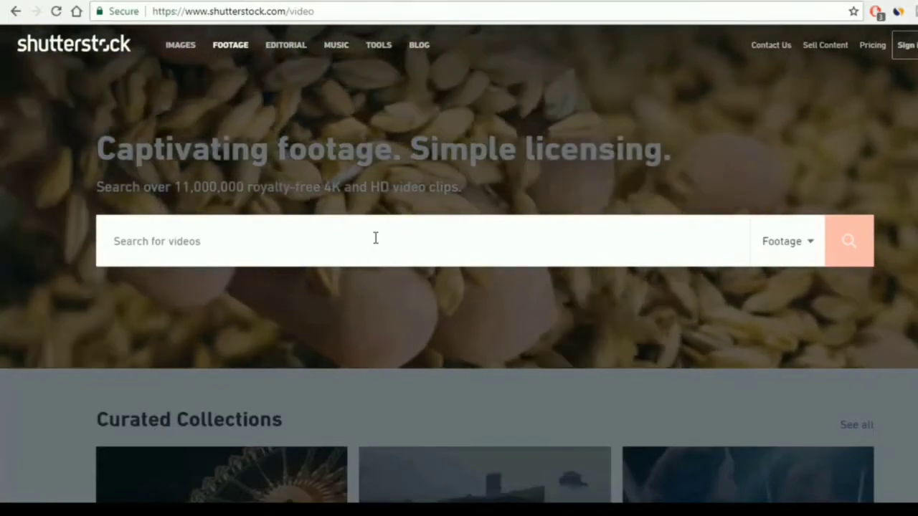
Search Shutterstock footage for 'sports' and scroll its 637,435 results back to the top.
text(sports)
key(Return)
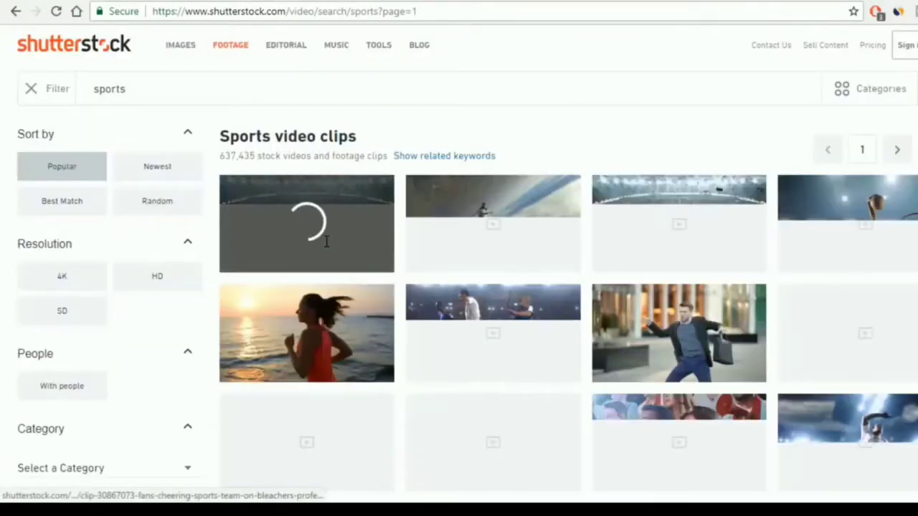
scroll(472, 291, down, 3)
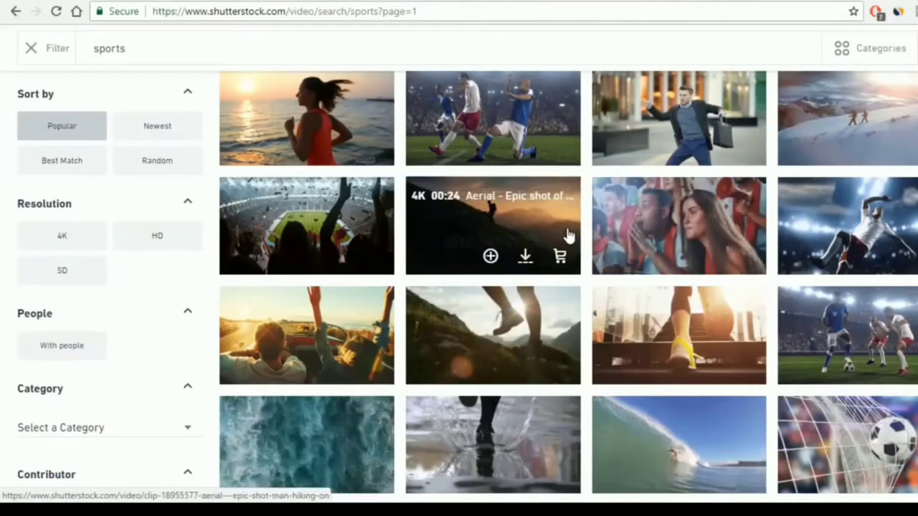
scroll(325, 237, up, 2)
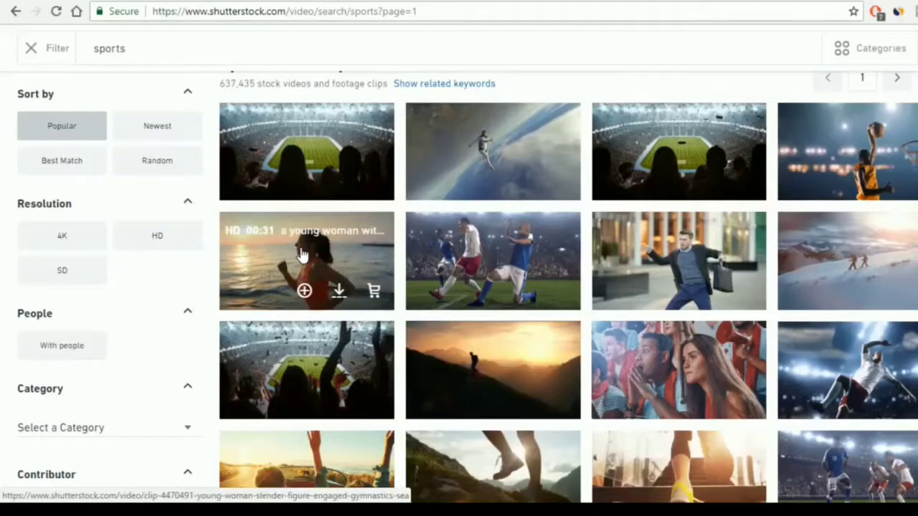
scroll(576, 188, down, 5)
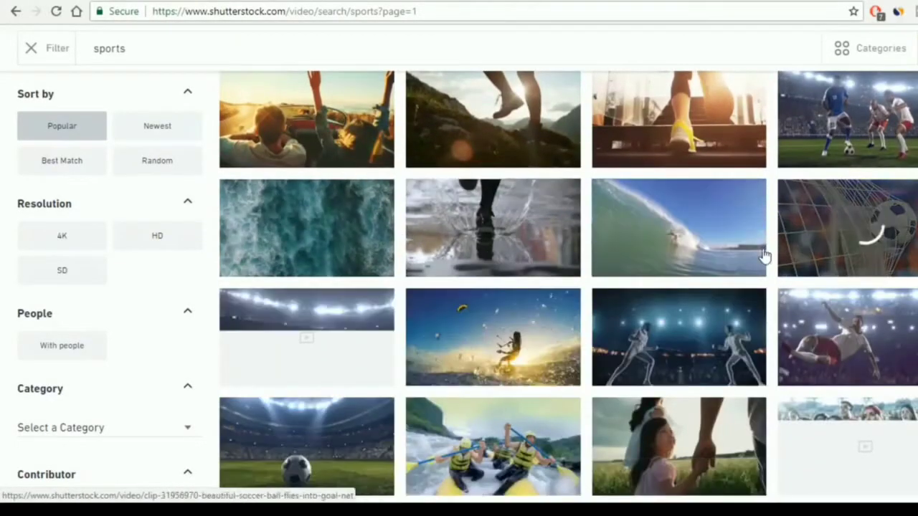
scroll(580, 277, up, 5)
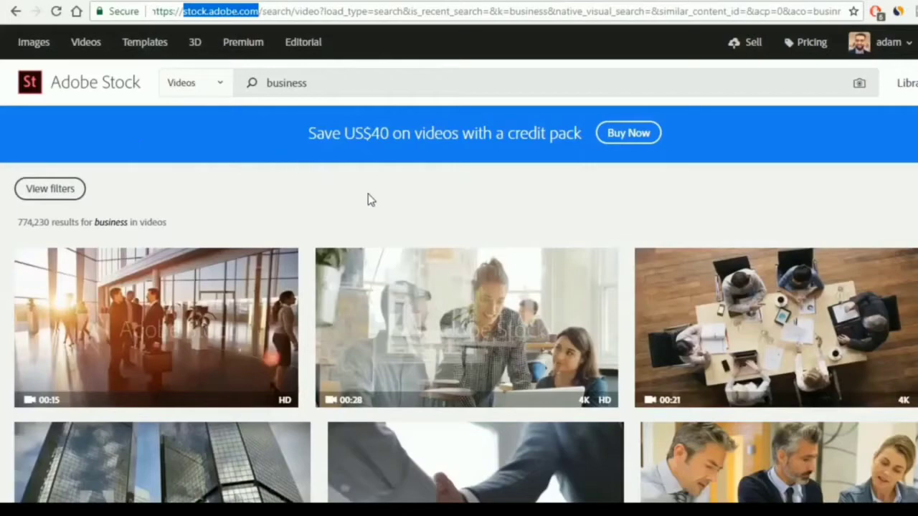
Keep Adobe Stock's search limited to Videos and scroll through the 774,230 'business' results.
click(222, 86)
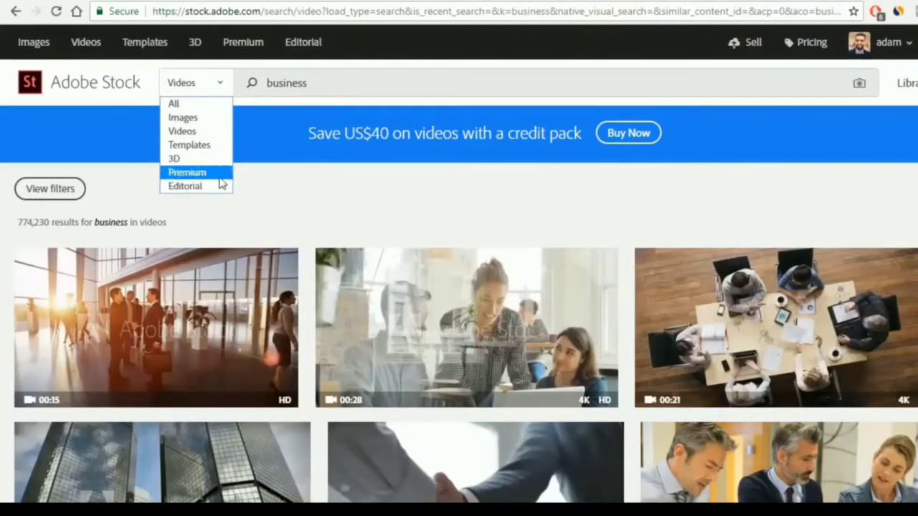
click(372, 199)
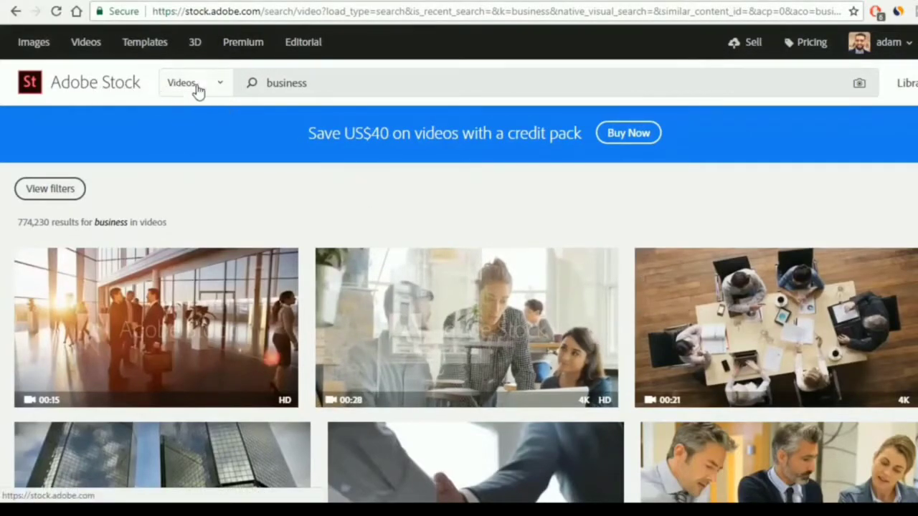
scroll(409, 350, down, 12)
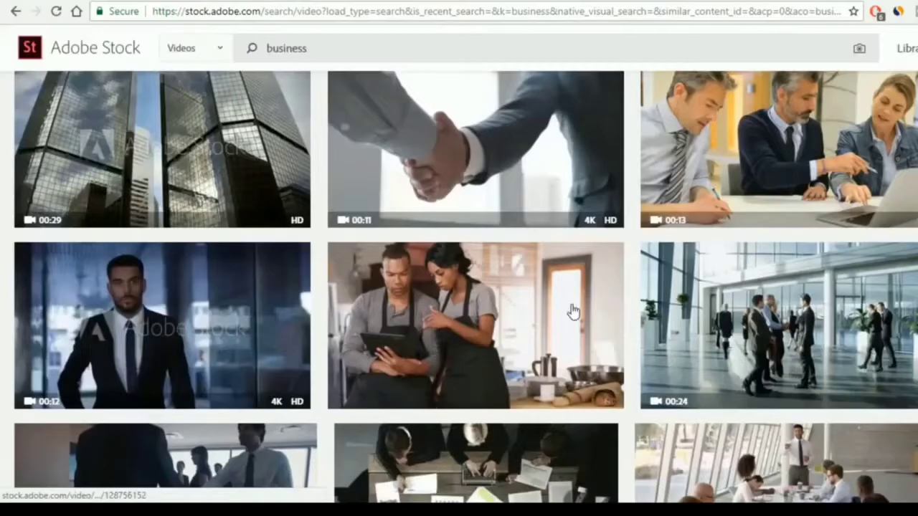
scroll(482, 352, up, 15)
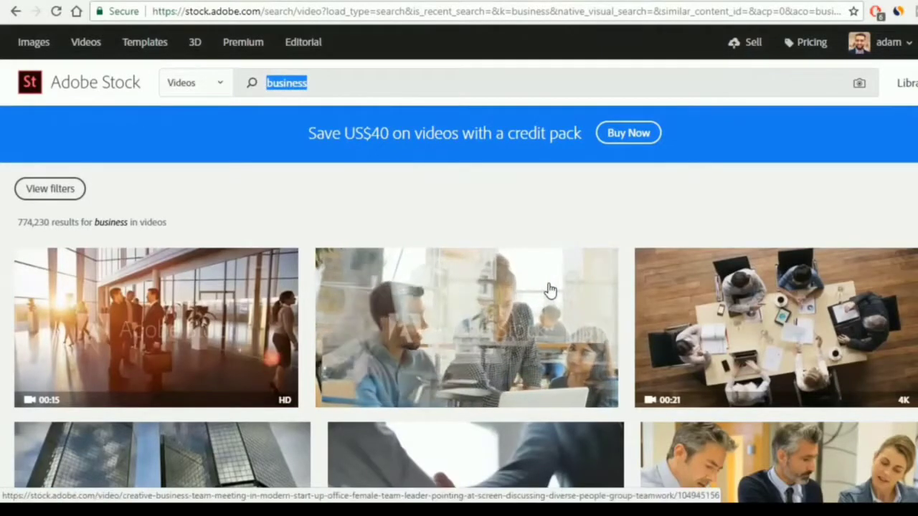
scroll(543, 296, down, 6)
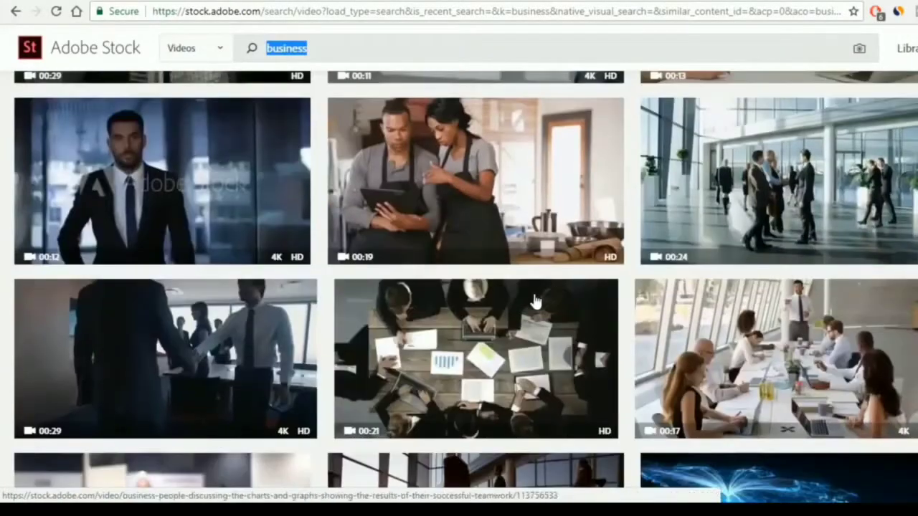
scroll(534, 301, up, 6)
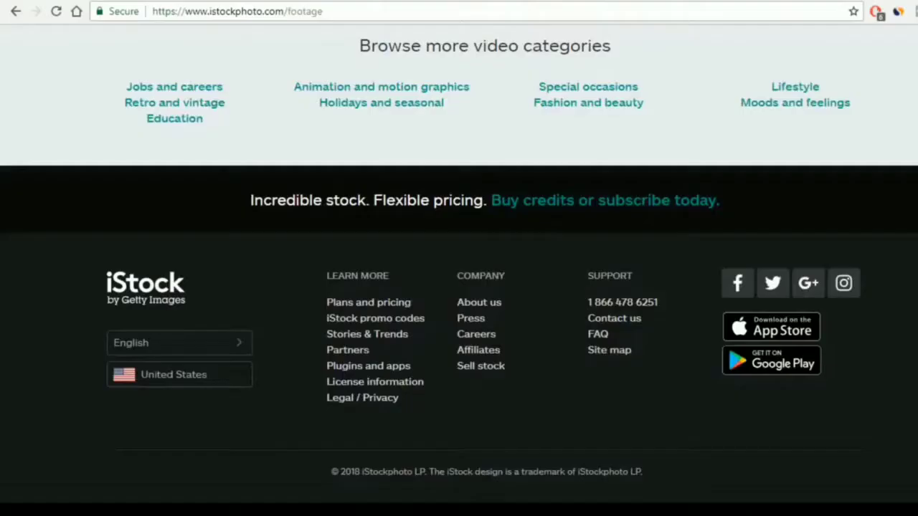
Scroll through iStock's footage category tiles and back up to the hero banner.
scroll(430, 222, up, 15)
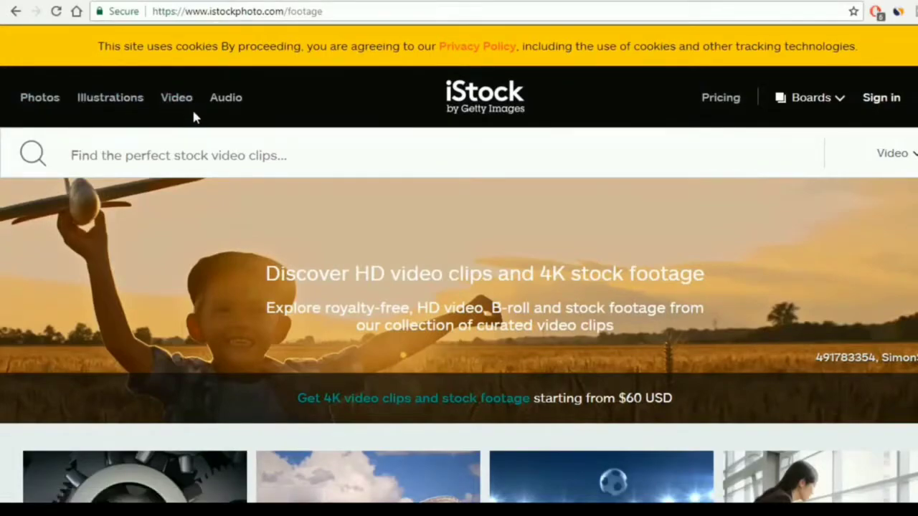
scroll(185, 104, down, 6)
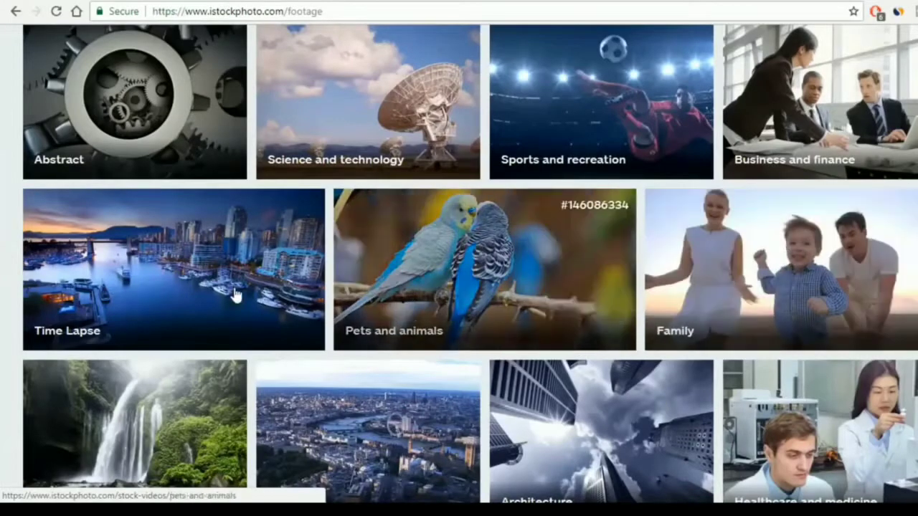
scroll(185, 303, down, 5)
scroll(668, 349, down, 4)
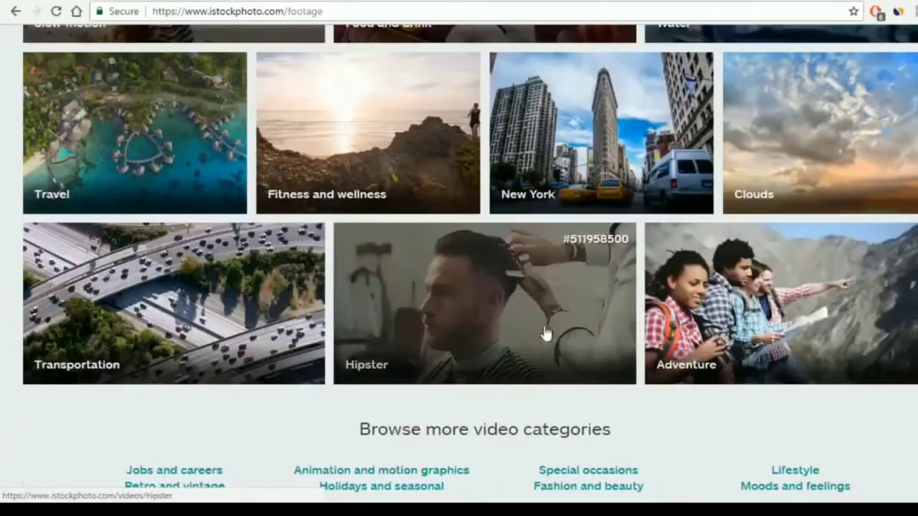
scroll(419, 248, up, 2)
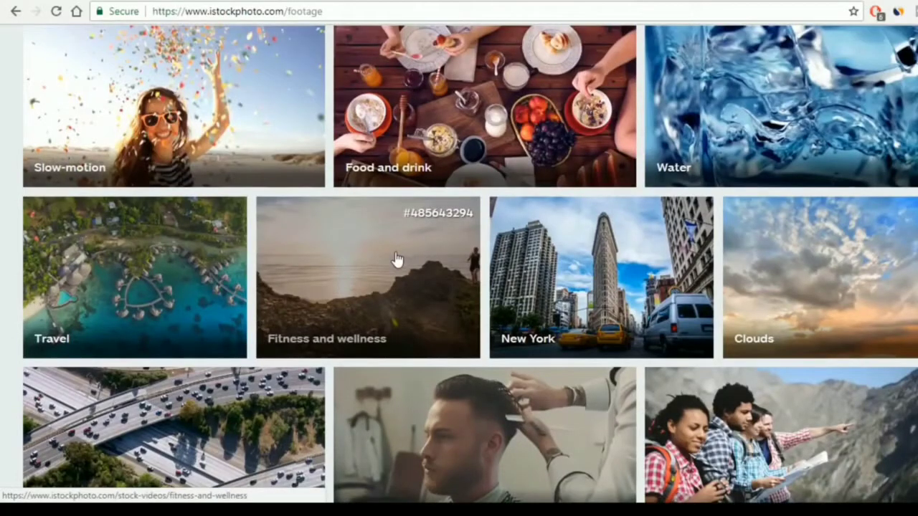
scroll(397, 260, up, 13)
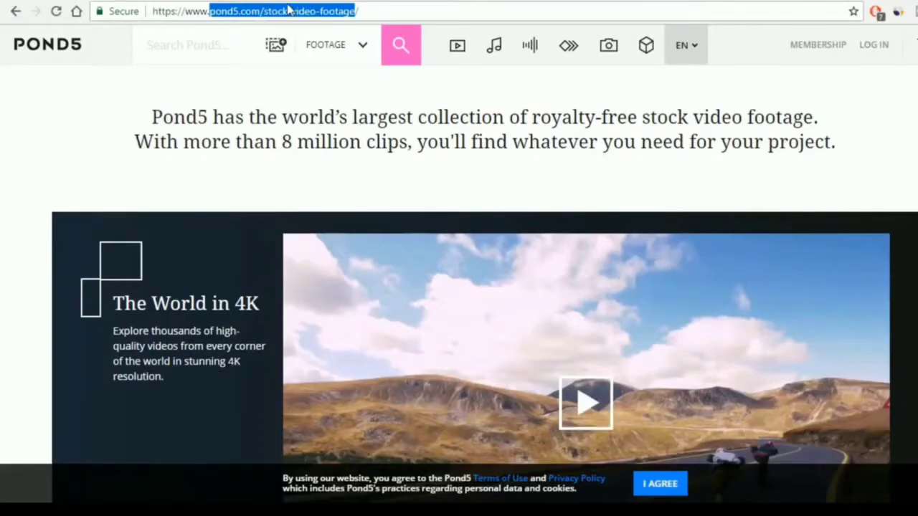
Open Pond5's FOOTAGE media-type list and search footage for 'fly'.
click(347, 50)
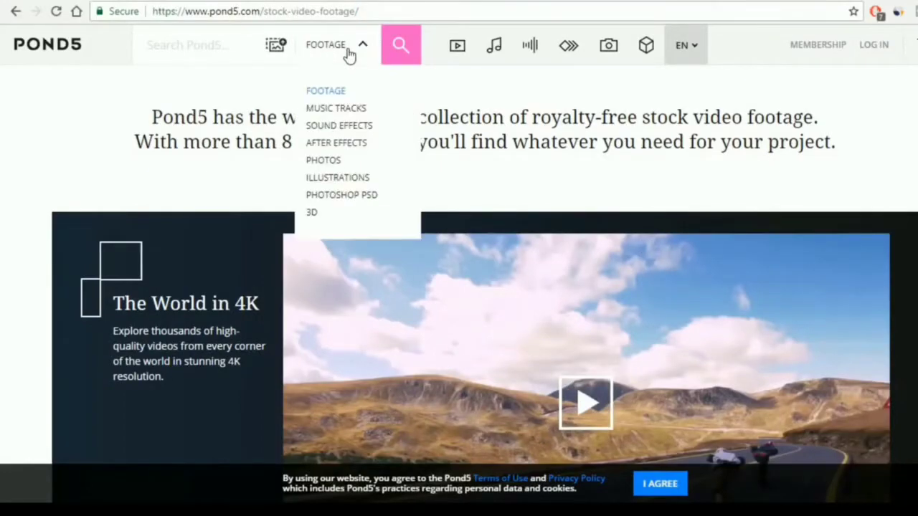
scroll(240, 164, down, 6)
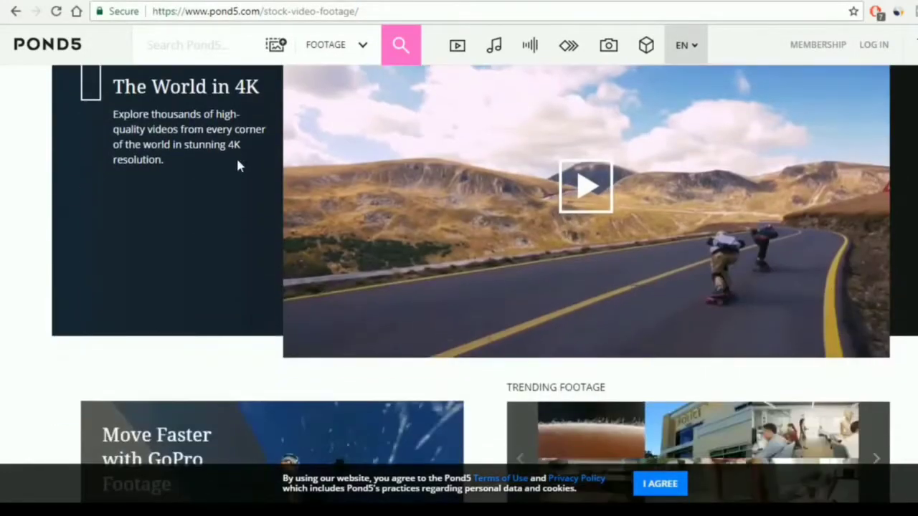
scroll(578, 283, up, 10)
scroll(577, 284, up, 15)
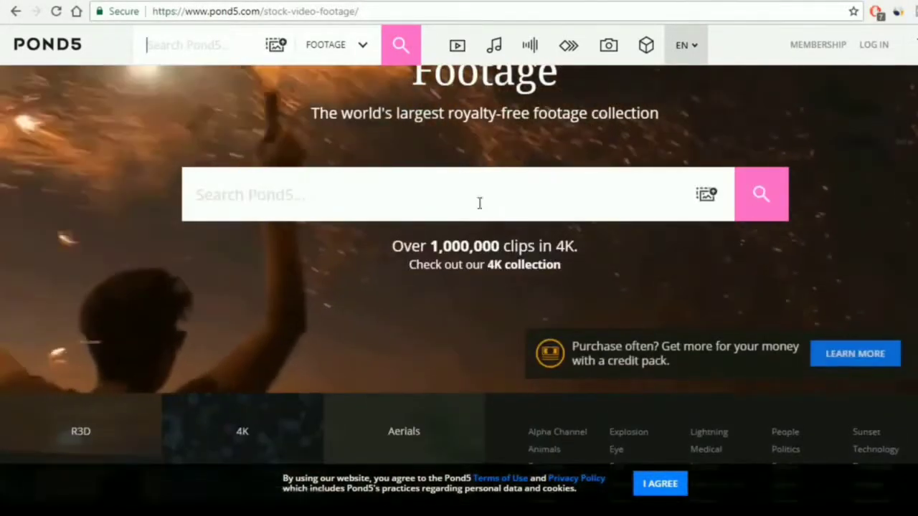
click(480, 203)
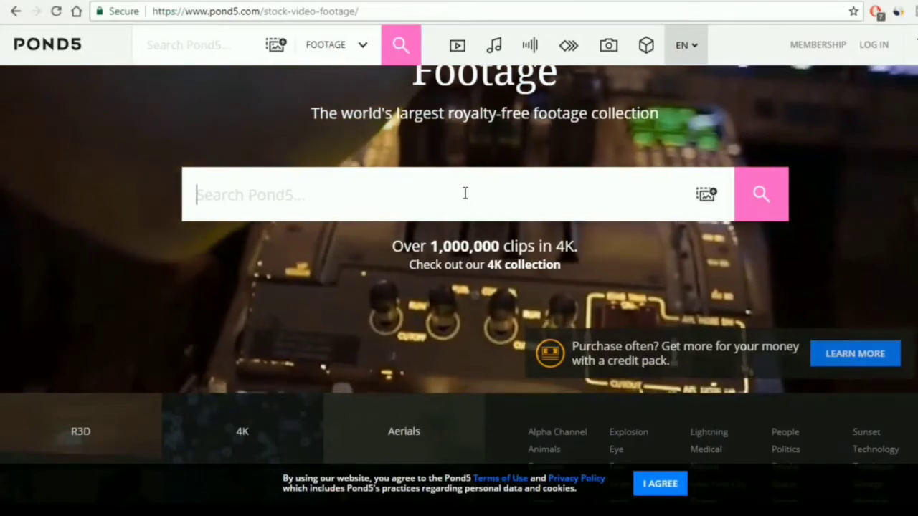
text(fly)
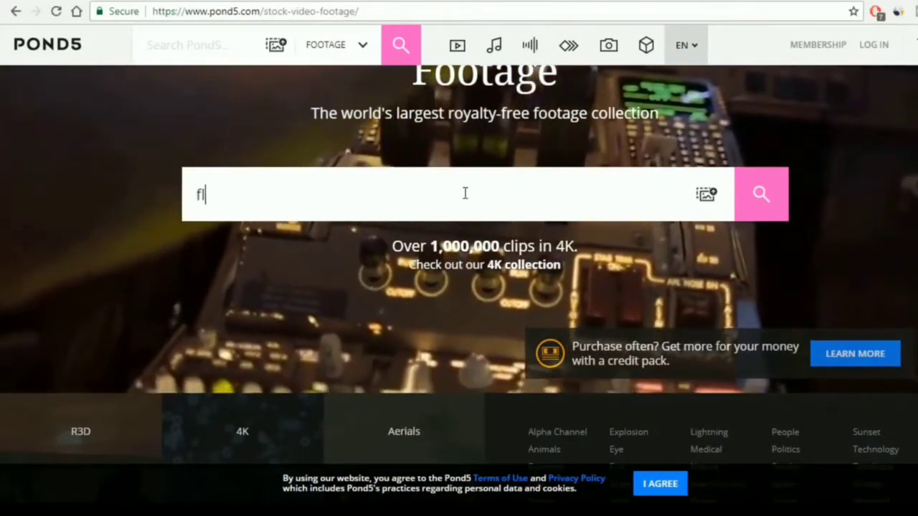
key(Return)
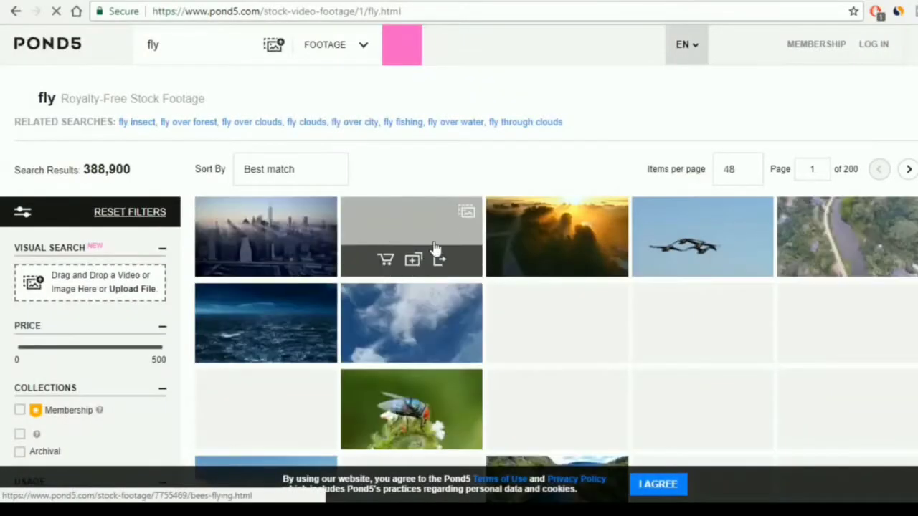
Browse the 'fly' footage results, then rerun the search as 'flying' and 'sky'.
scroll(560, 266, down, 2)
scroll(546, 279, down, 1)
scroll(410, 291, up, 3)
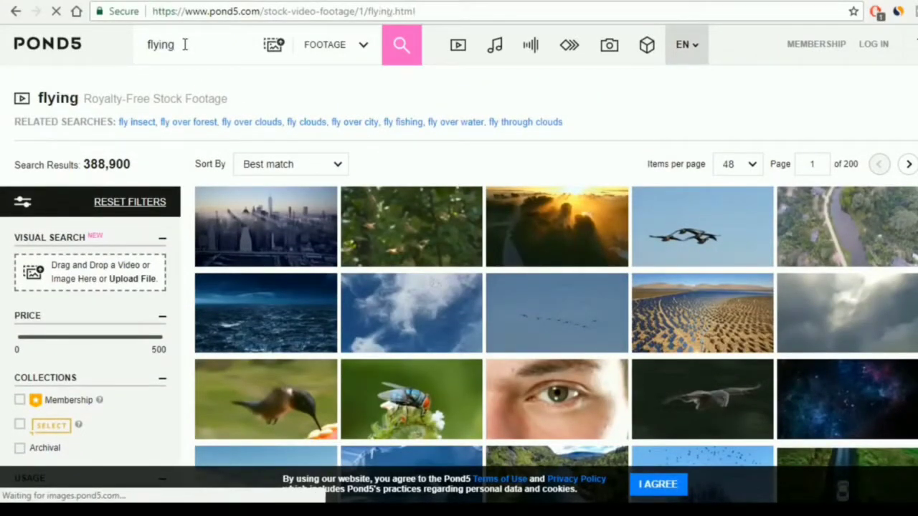
mouse_move(592, 224)
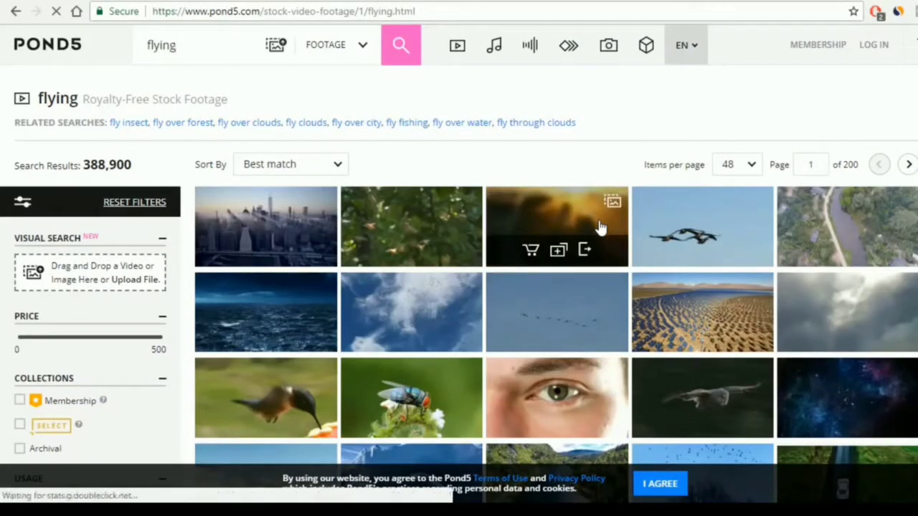
scroll(614, 227, down, 4)
scroll(500, 164, down, 5)
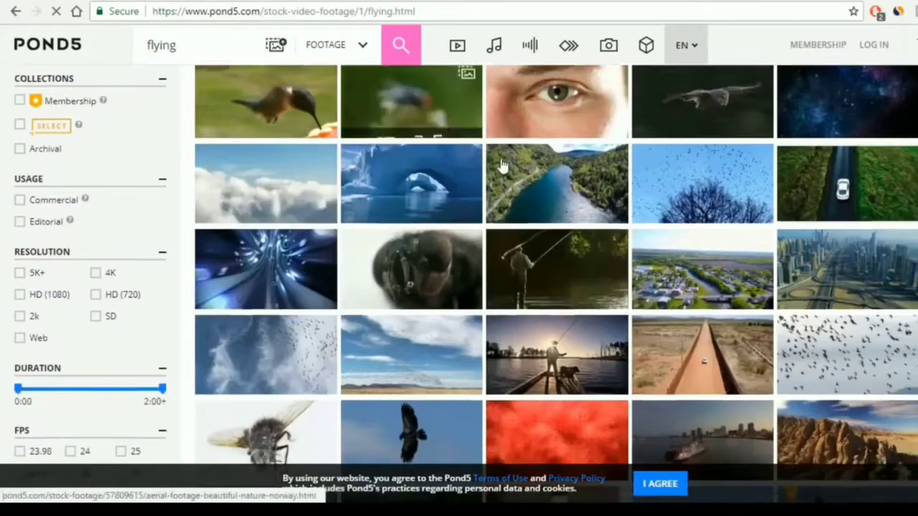
scroll(570, 256, down, 2)
scroll(713, 262, up, 15)
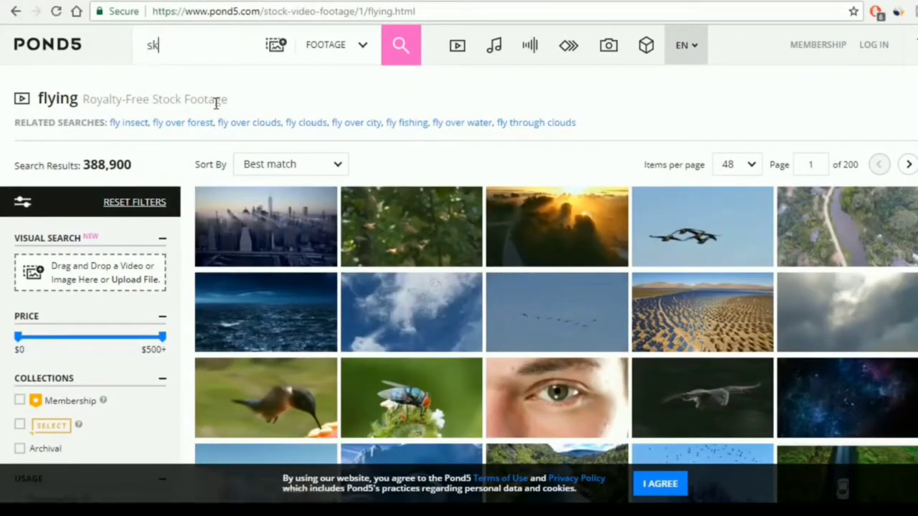
text(y)
key(Return)
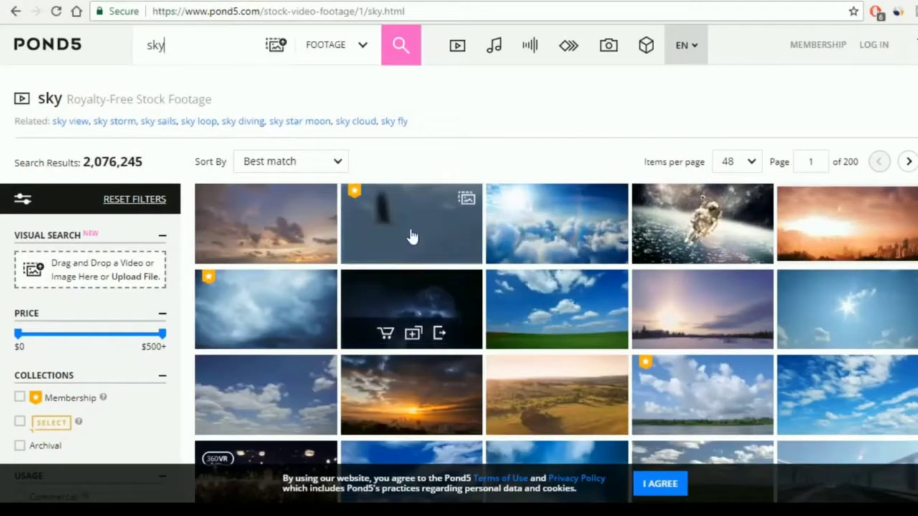
mouse_move(422, 217)
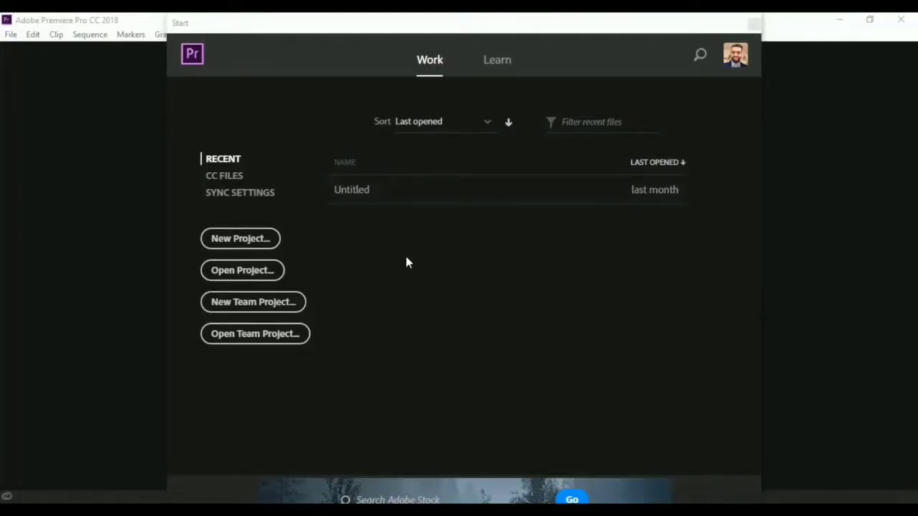
Start a new project named 'first video' and bring up its destination-folder chooser.
click(248, 238)
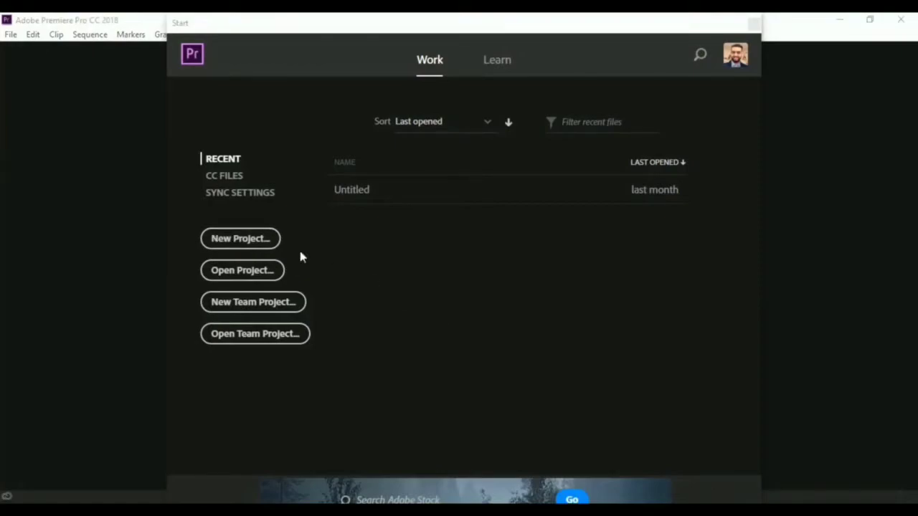
click(254, 240)
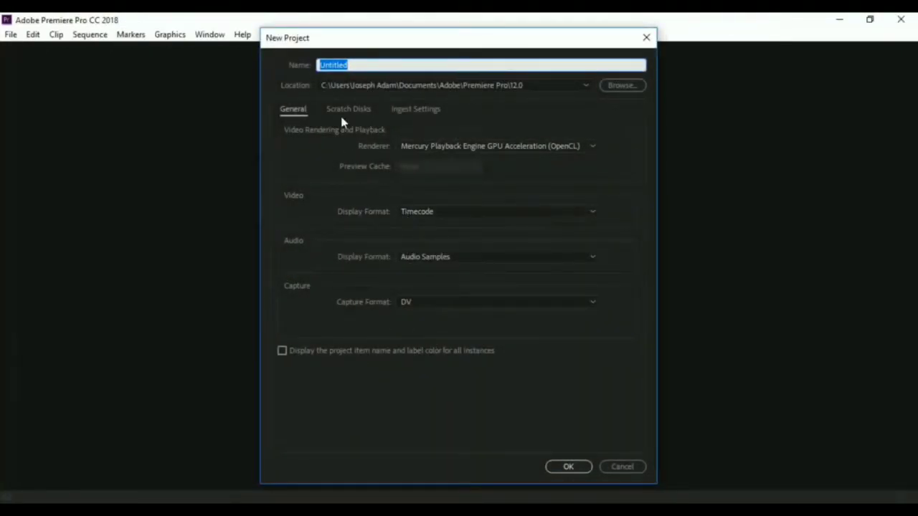
click(374, 64)
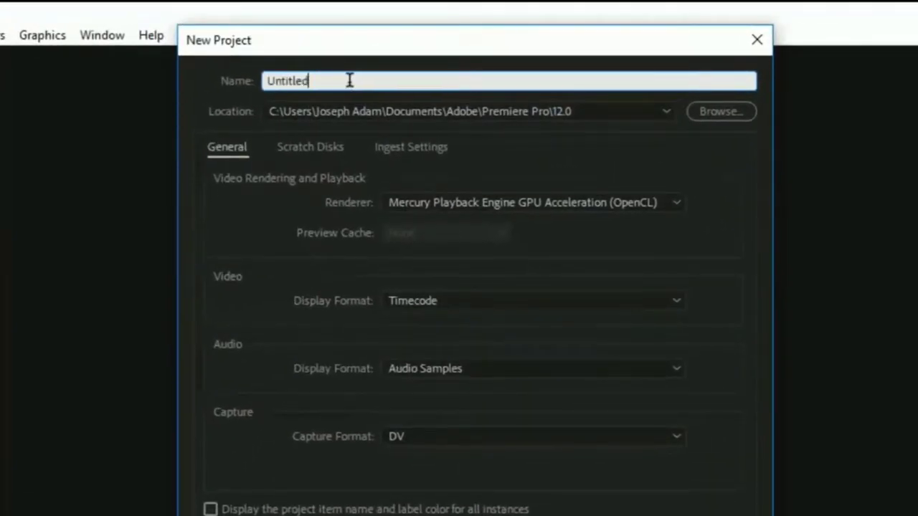
key(ctrl+a)
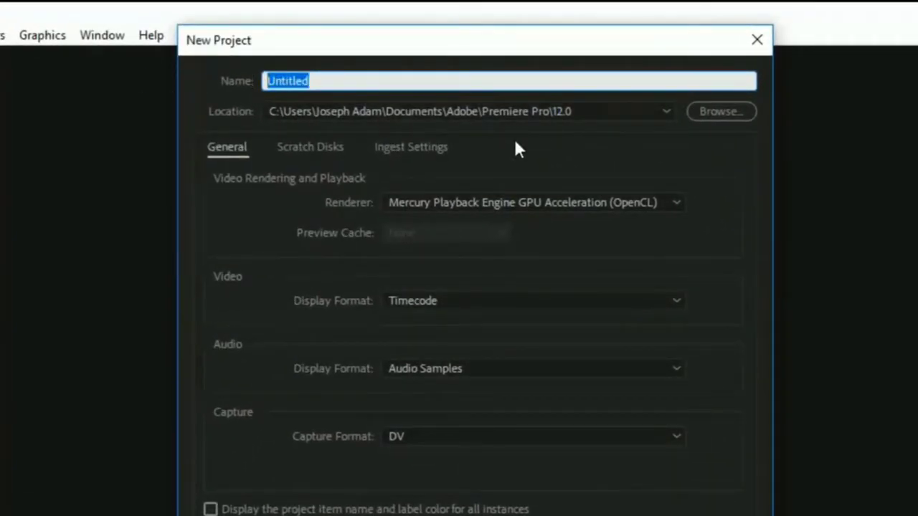
text(first video)
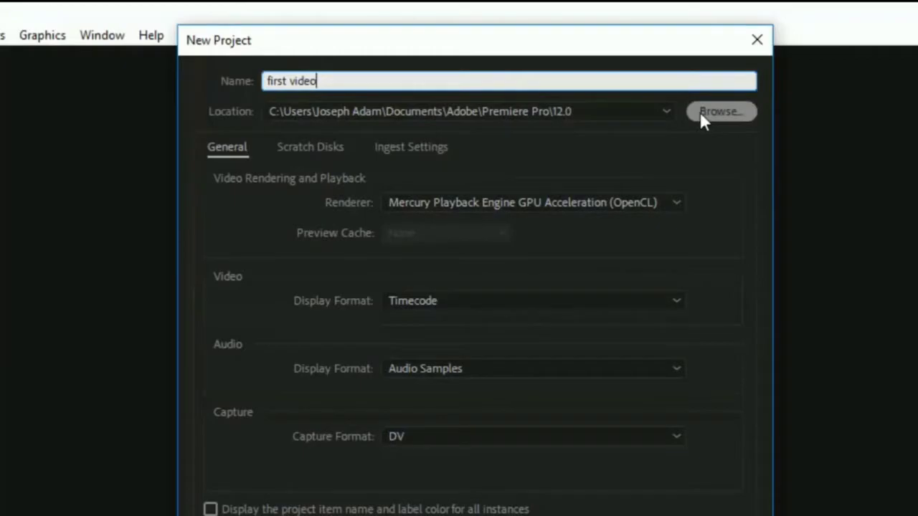
click(726, 109)
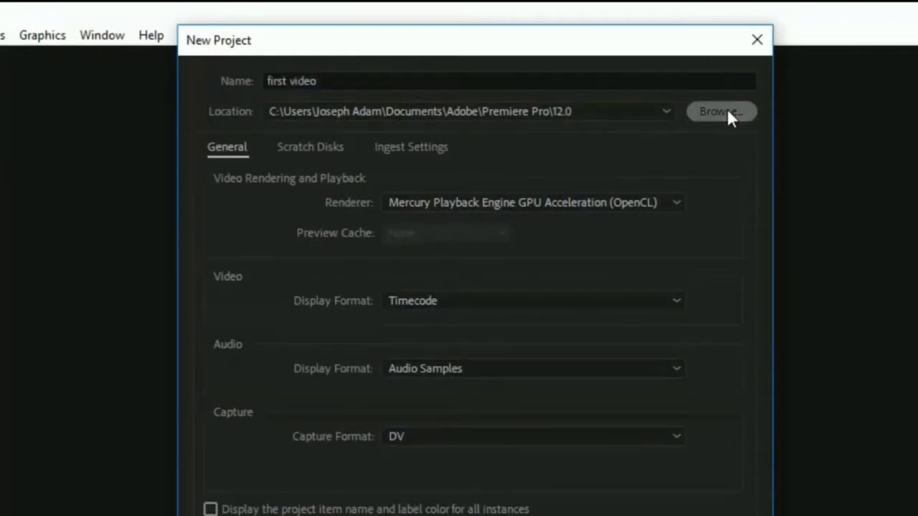
scroll(275, 263, up, 5)
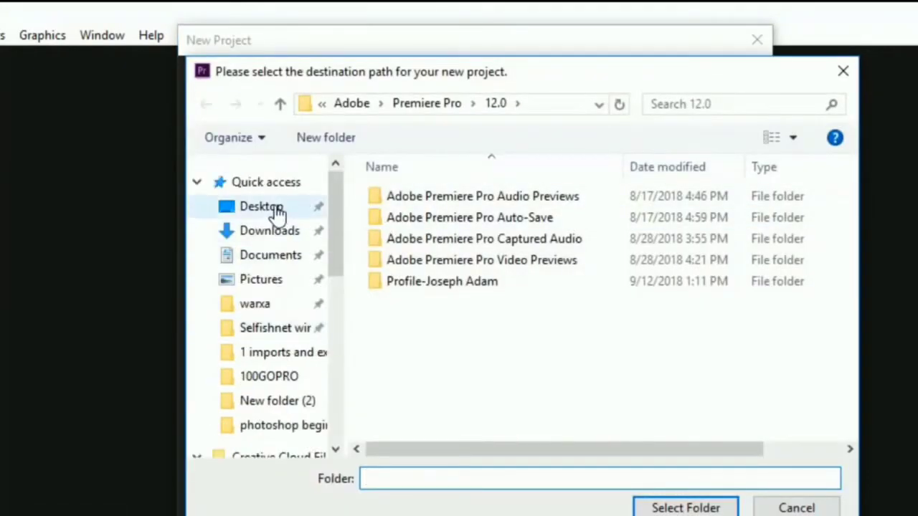
Create an 'Adobe premiere' folder on the Desktop as the location and create the project.
click(275, 208)
right_click(507, 352)
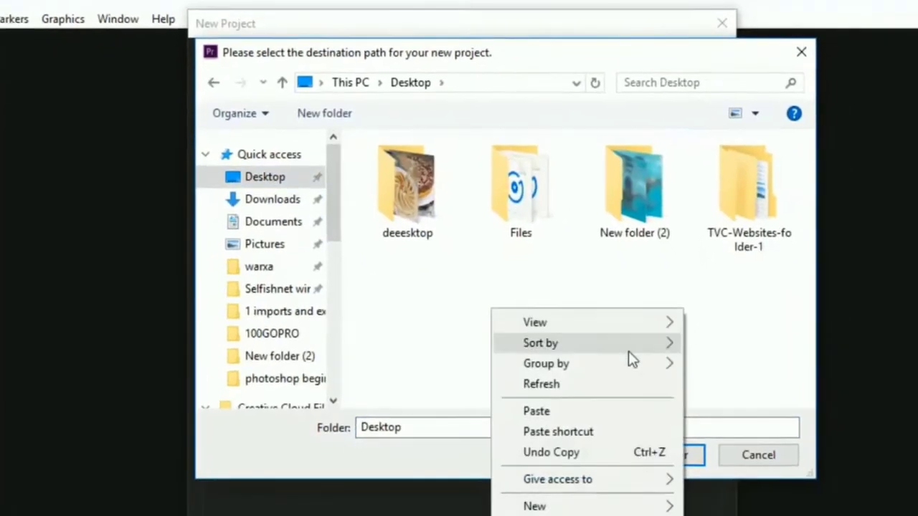
mouse_move(623, 499)
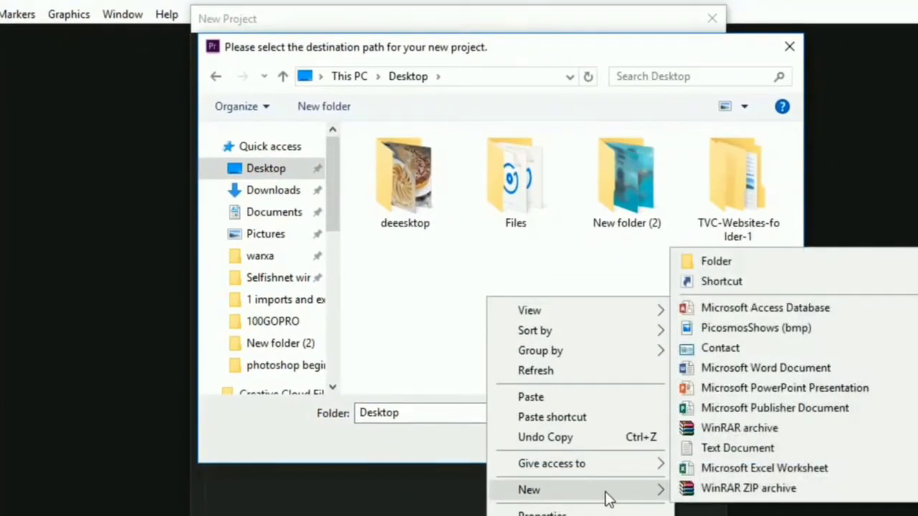
click(699, 263)
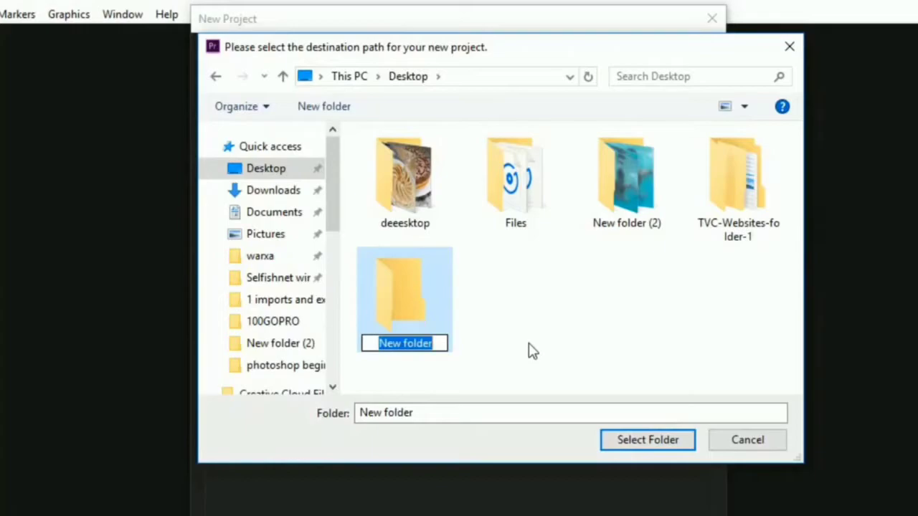
text(Ad)
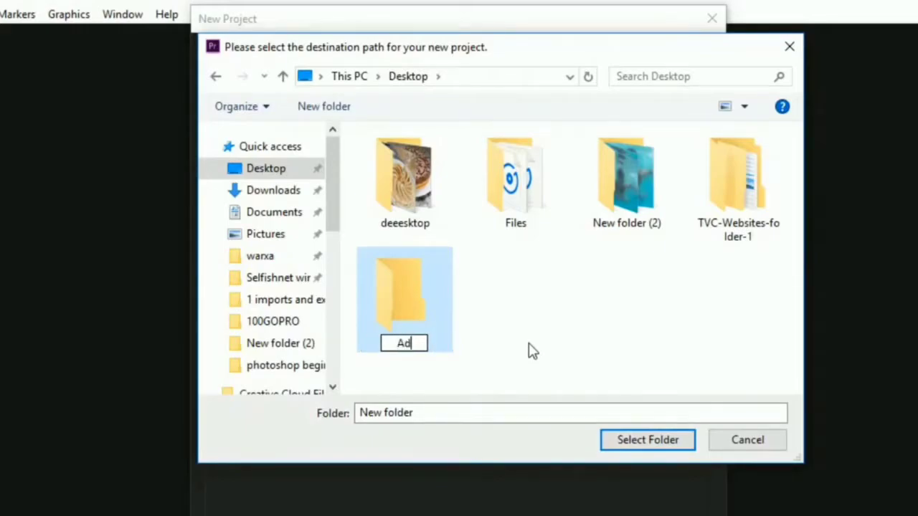
text(obe prem)
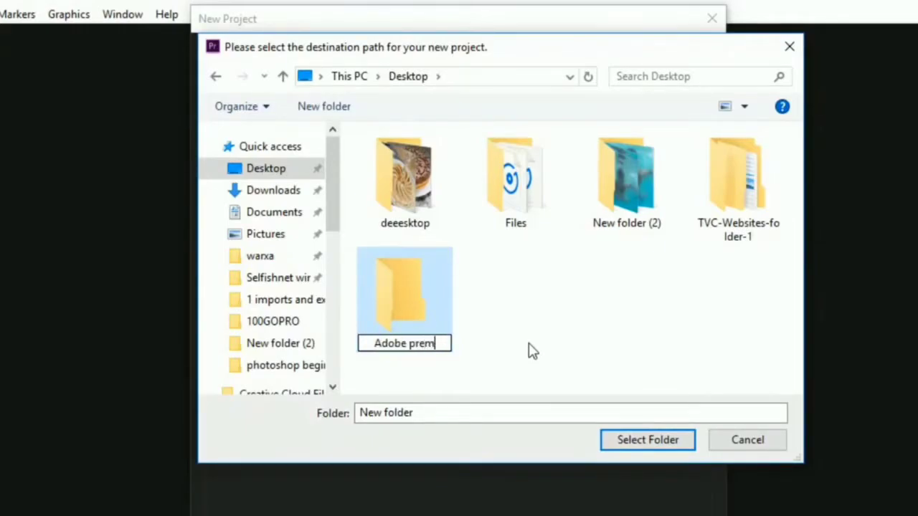
text(iere)
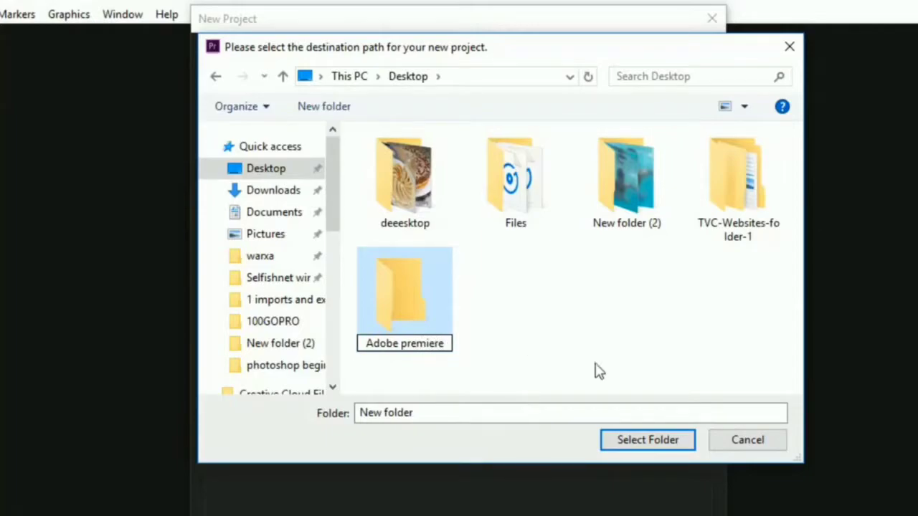
click(425, 300)
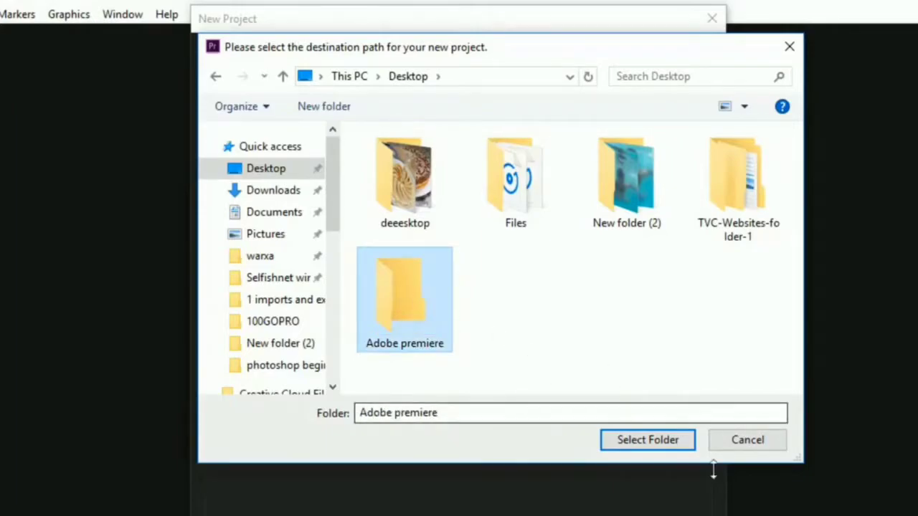
click(643, 441)
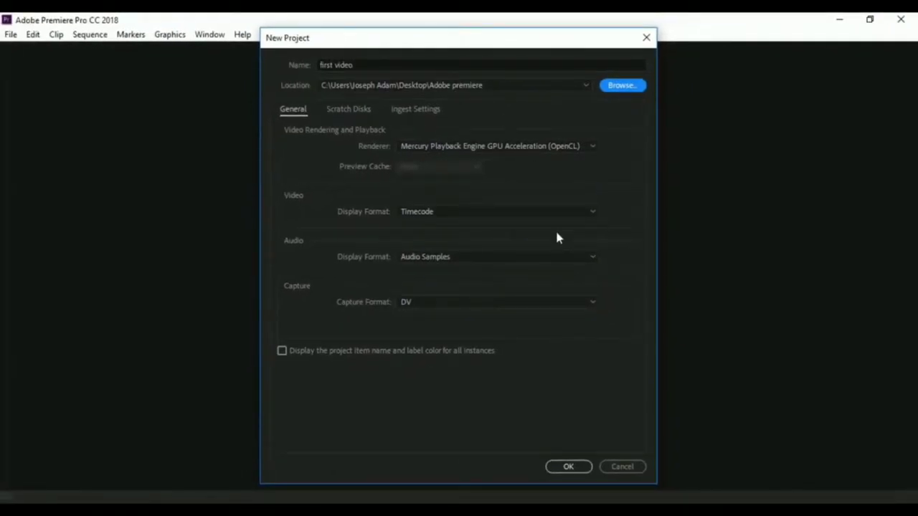
click(568, 467)
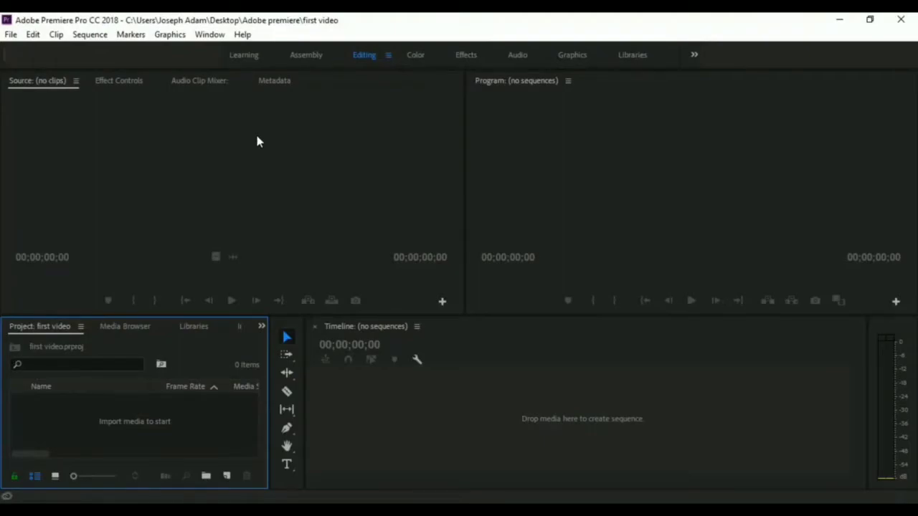
Add a new sequence named Sequence 01 using the HDV 1080p24 preset.
click(11, 36)
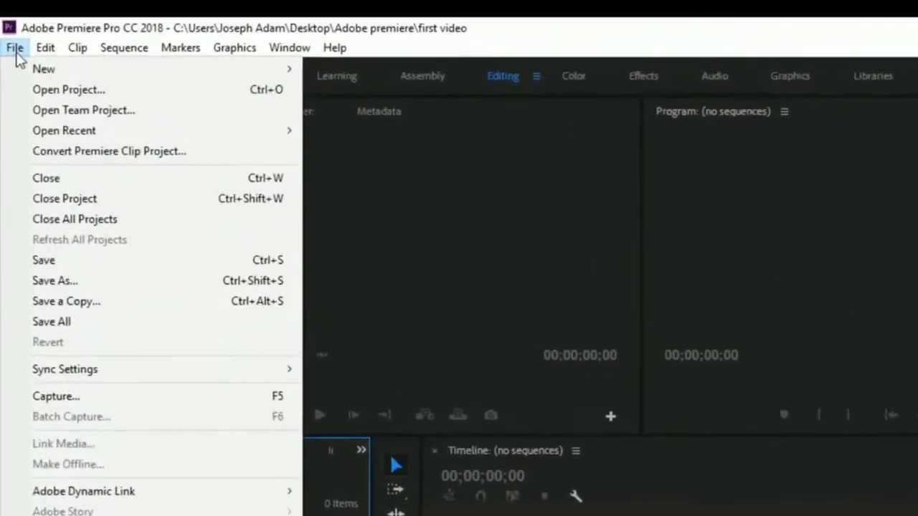
mouse_move(68, 53)
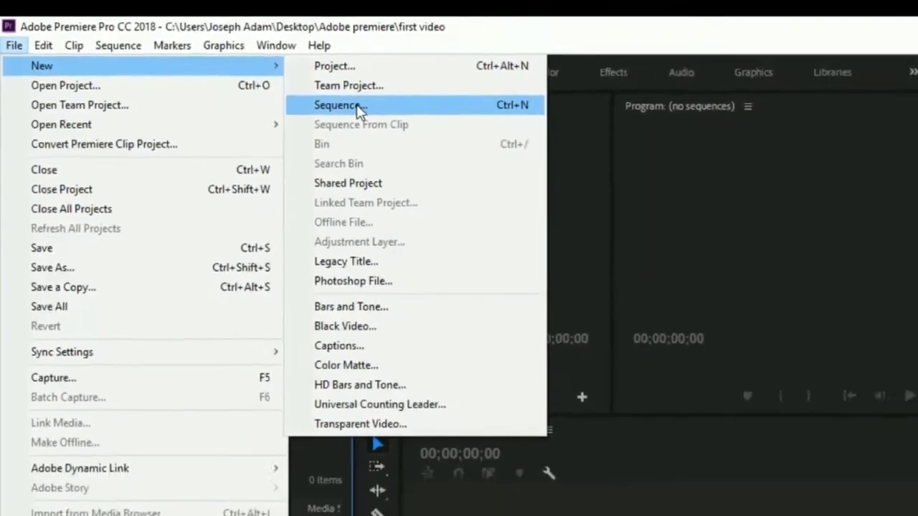
click(422, 123)
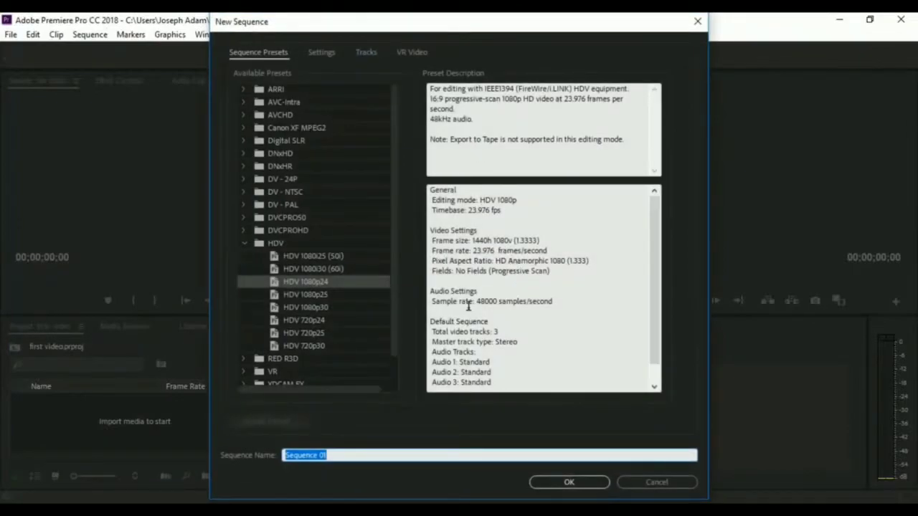
scroll(298, 314, down, 2)
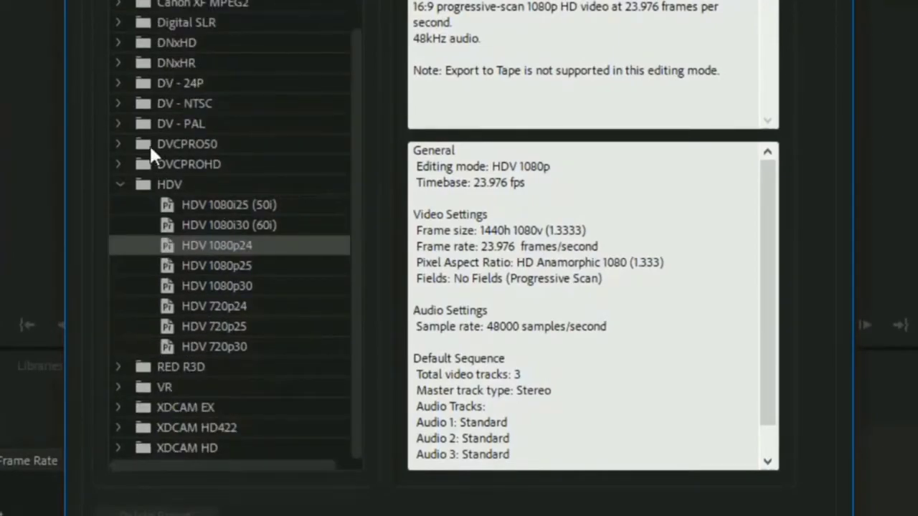
click(118, 83)
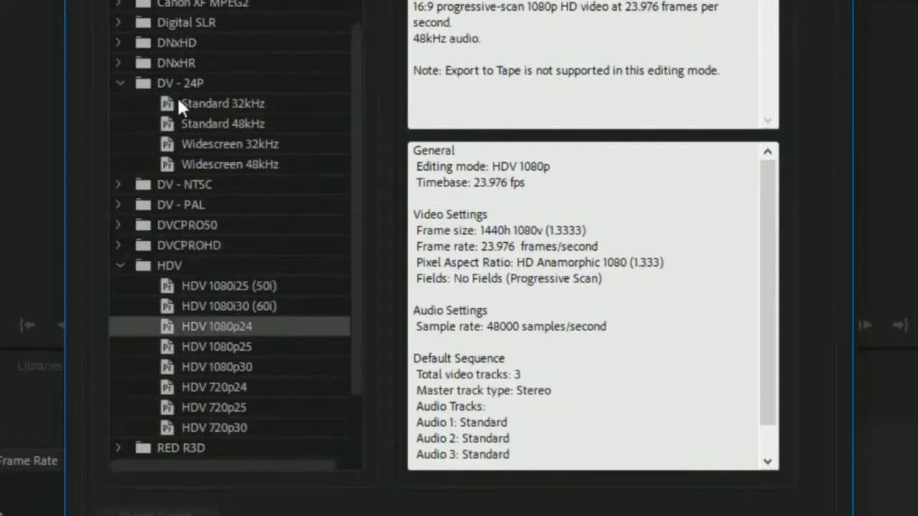
click(119, 82)
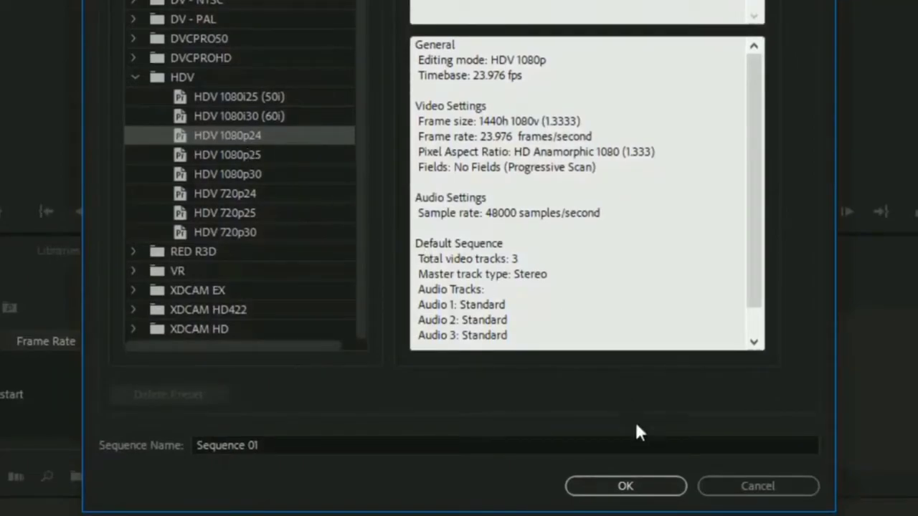
click(625, 486)
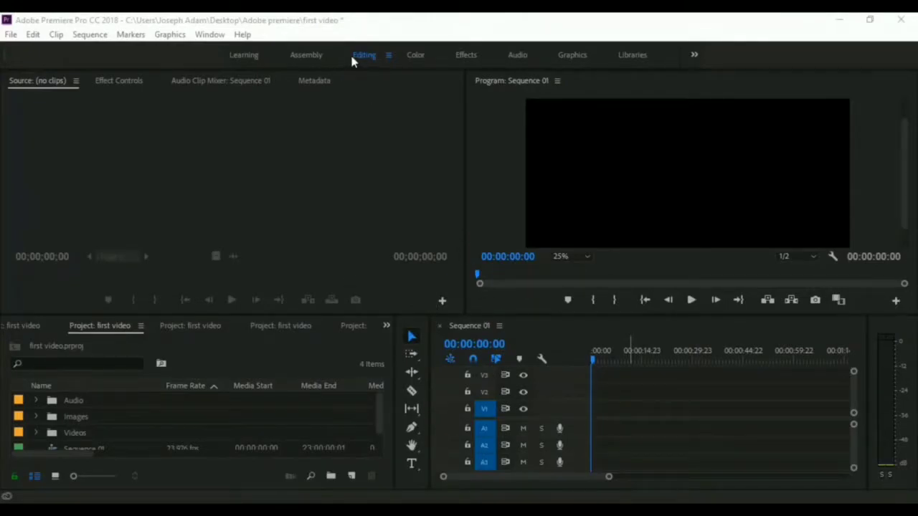
click(416, 55)
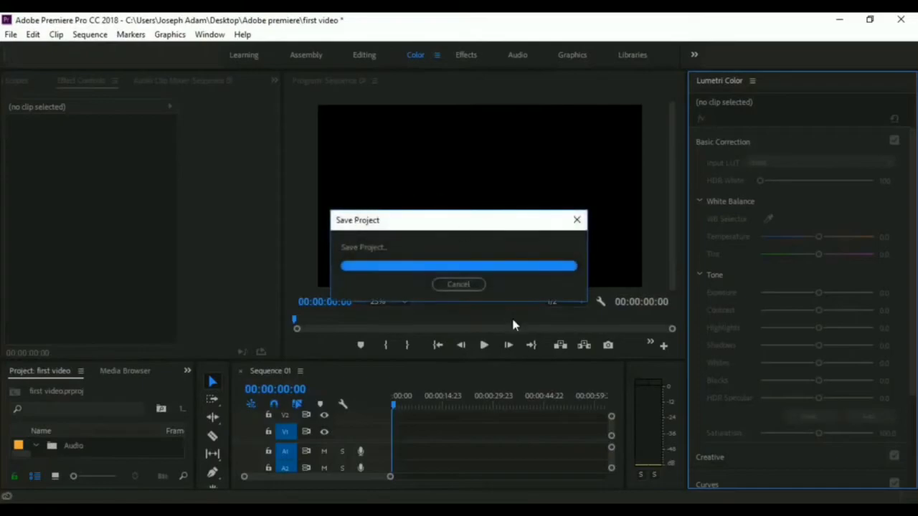
click(466, 55)
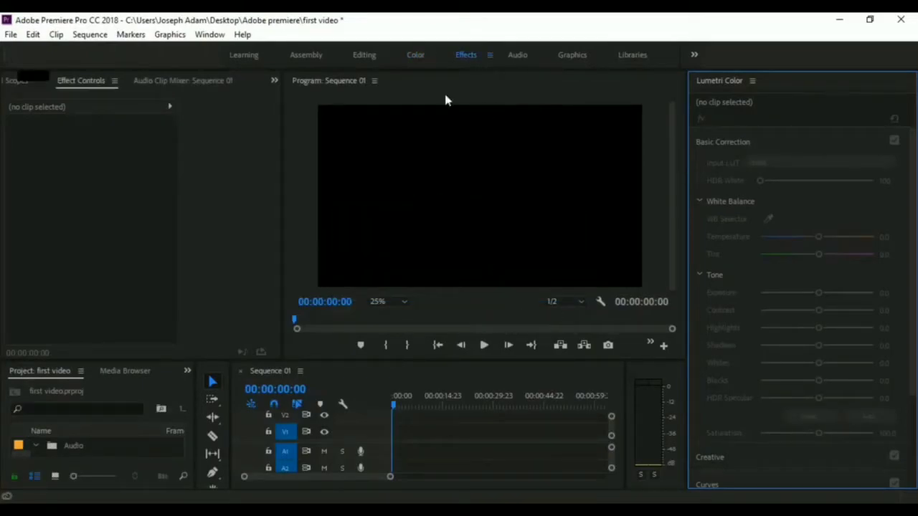
click(518, 56)
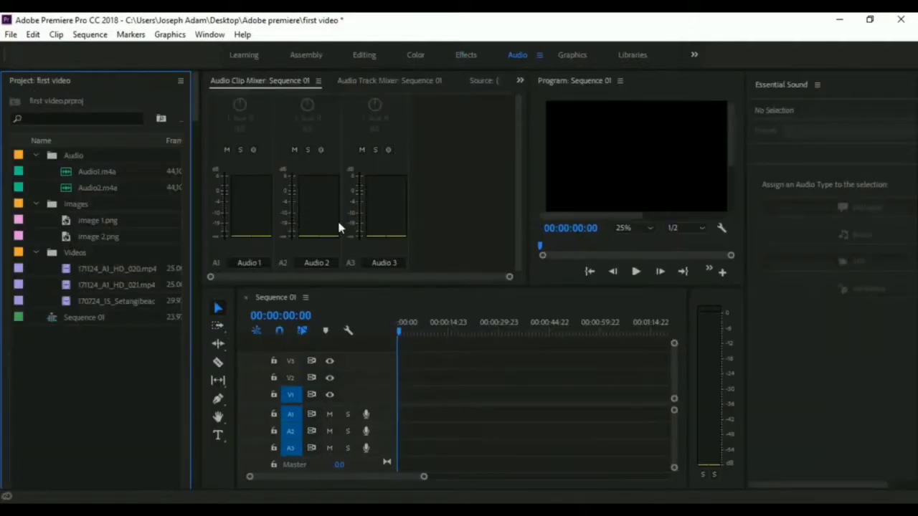
click(577, 55)
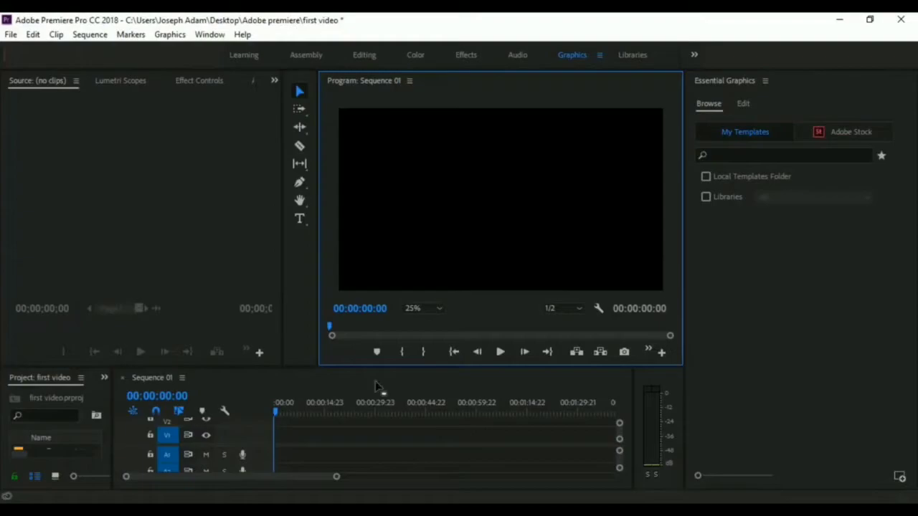
click(517, 58)
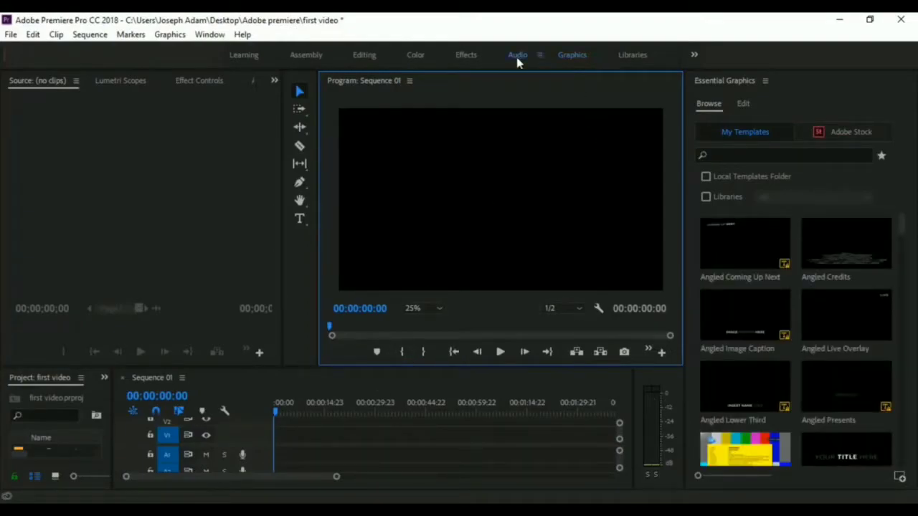
click(468, 57)
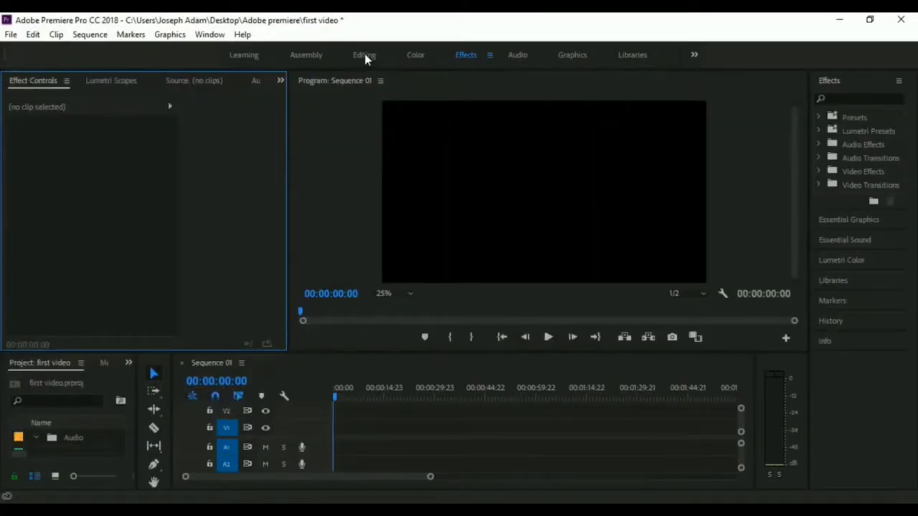
click(366, 56)
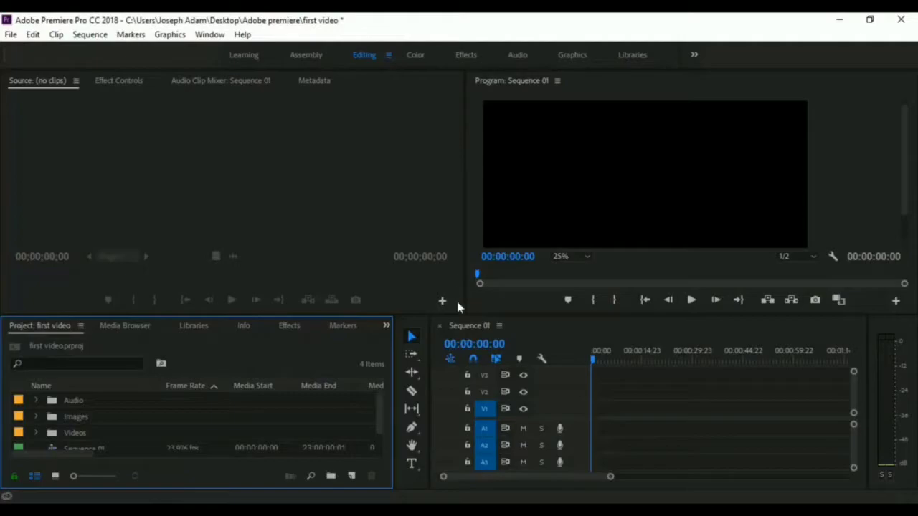
Widen the Program monitor and enlarge the Project panel to show more columns.
drag(462, 153, 397, 148)
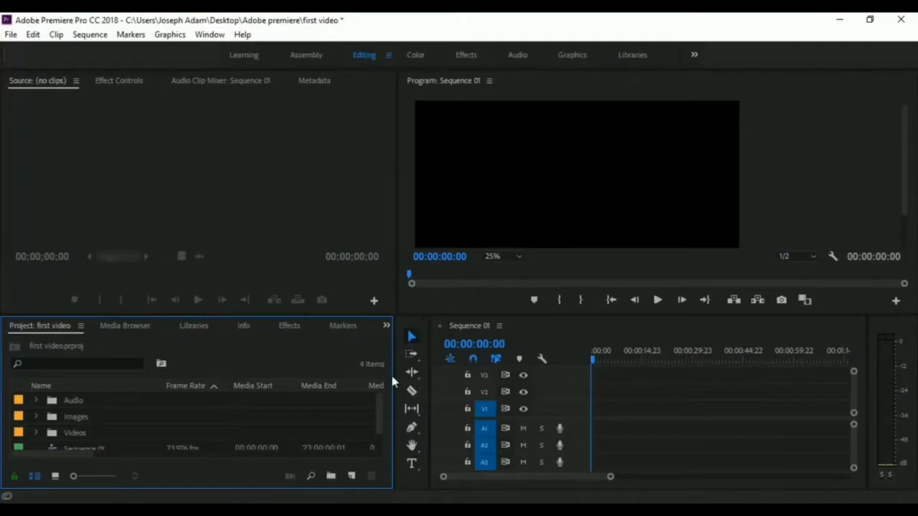
mouse_move(393, 373)
mouse_down()
mouse_move(283, 373)
mouse_move(446, 372)
mouse_move(410, 371)
mouse_move(442, 381)
mouse_move(236, 379)
mouse_move(395, 379)
mouse_up()
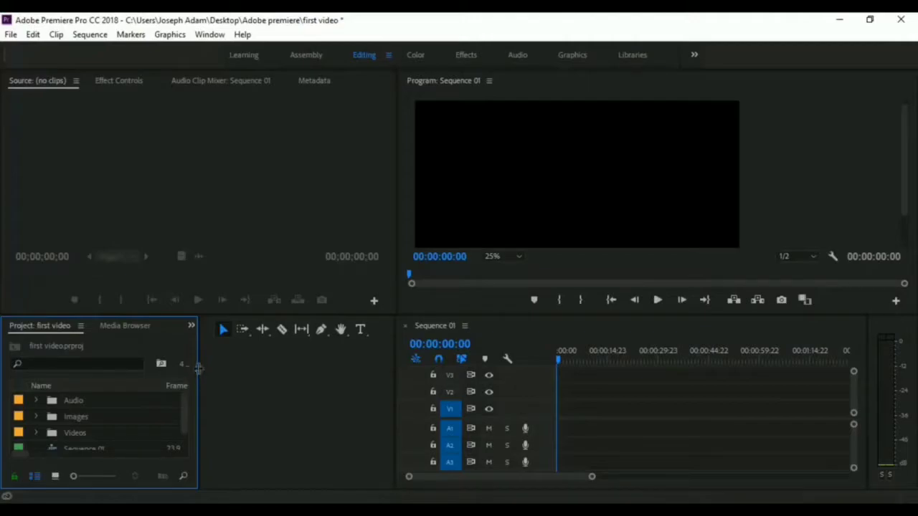
drag(200, 391, 356, 408)
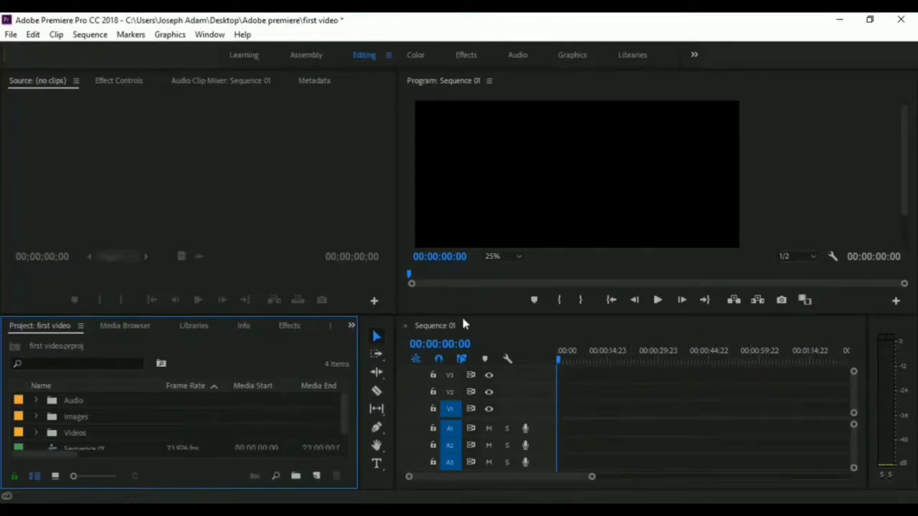
Re-dock the Sequence 01 timeline at the bottom, make it taller, and group Program with Source.
drag(434, 327, 50, 82)
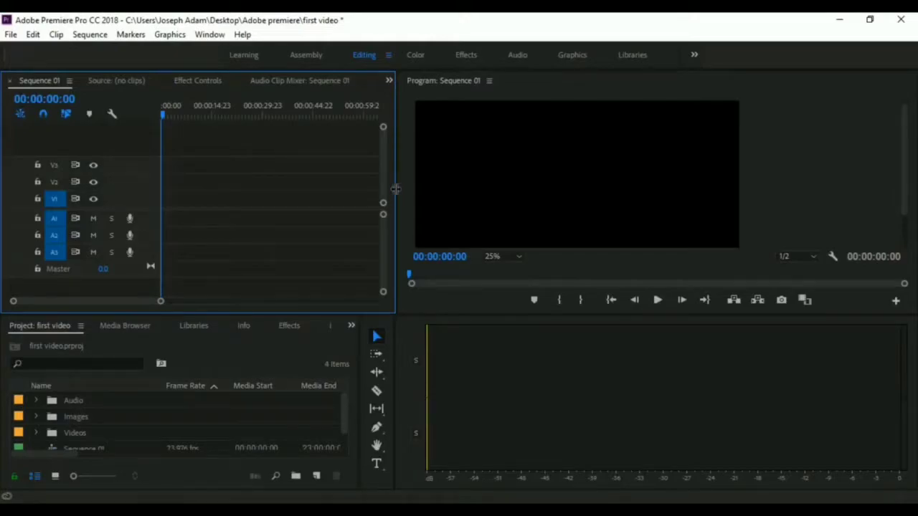
drag(400, 194, 580, 205)
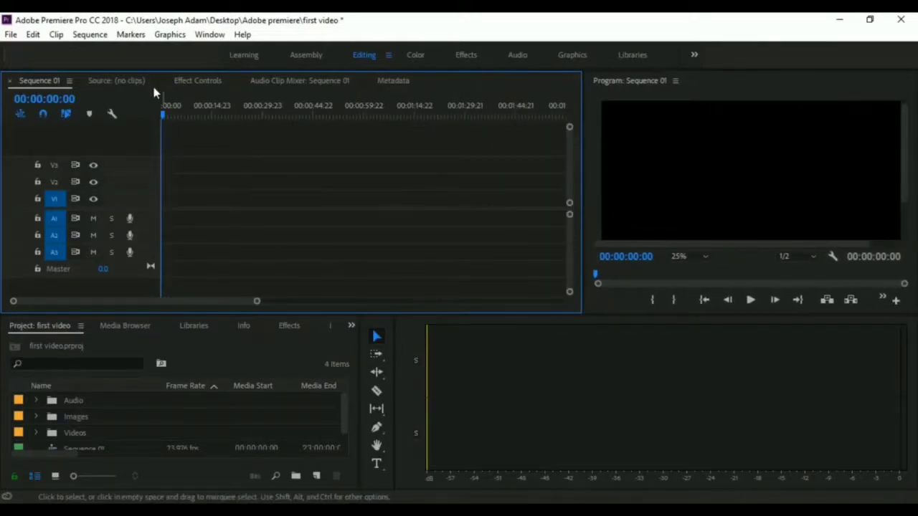
drag(31, 87, 489, 336)
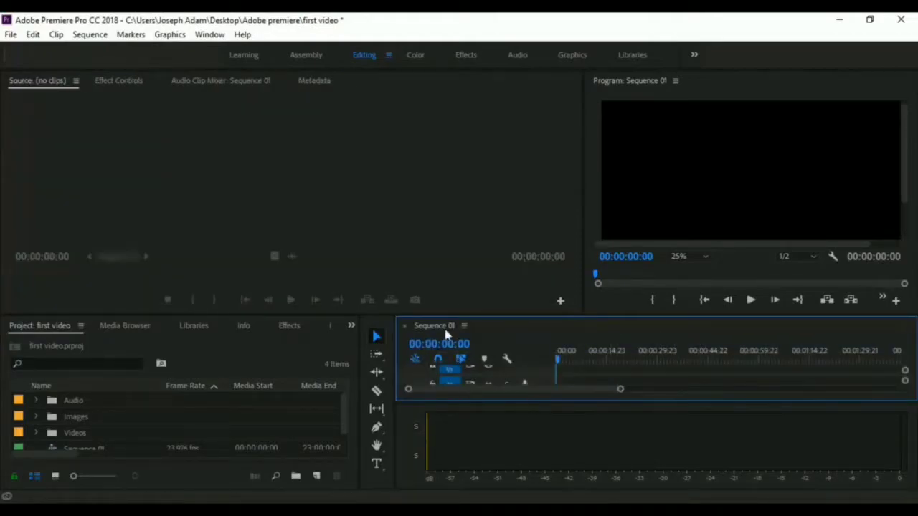
drag(473, 402, 489, 480)
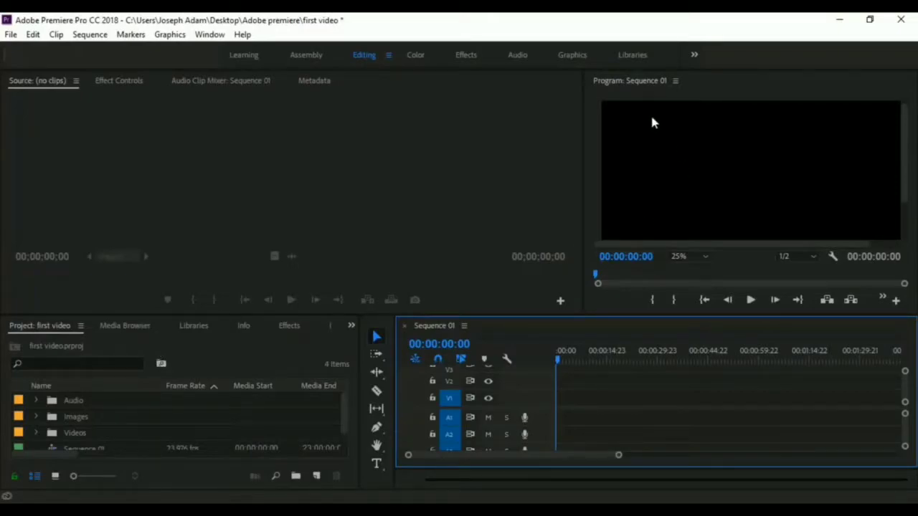
drag(624, 80, 362, 85)
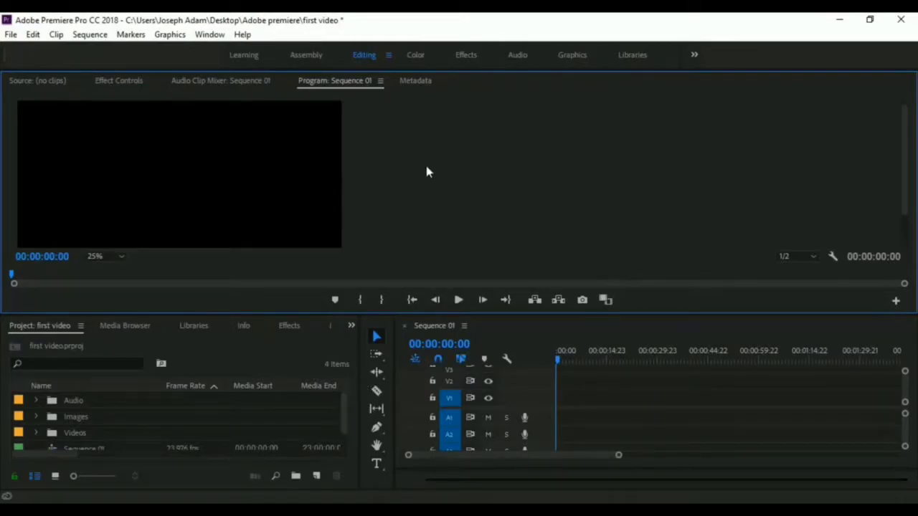
Reset the Editing workspace to its saved layout and show the project bin with Sequence 01.
click(389, 56)
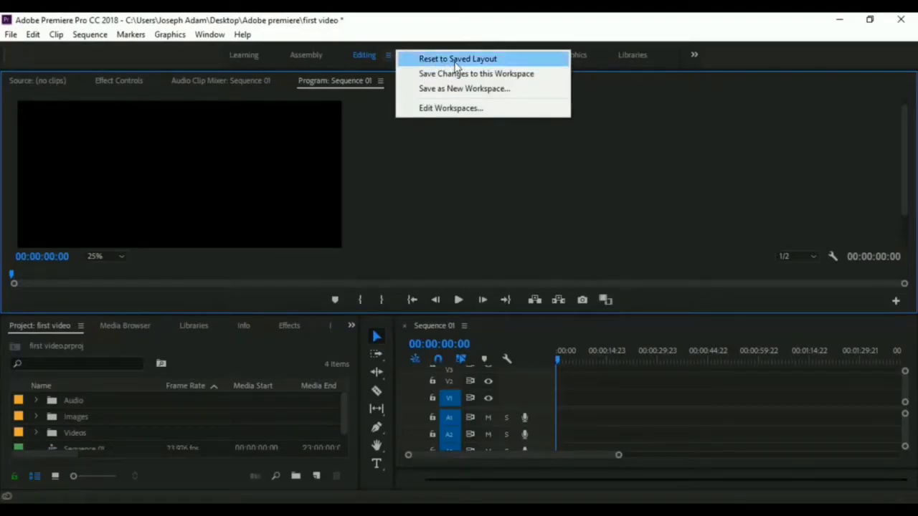
click(456, 63)
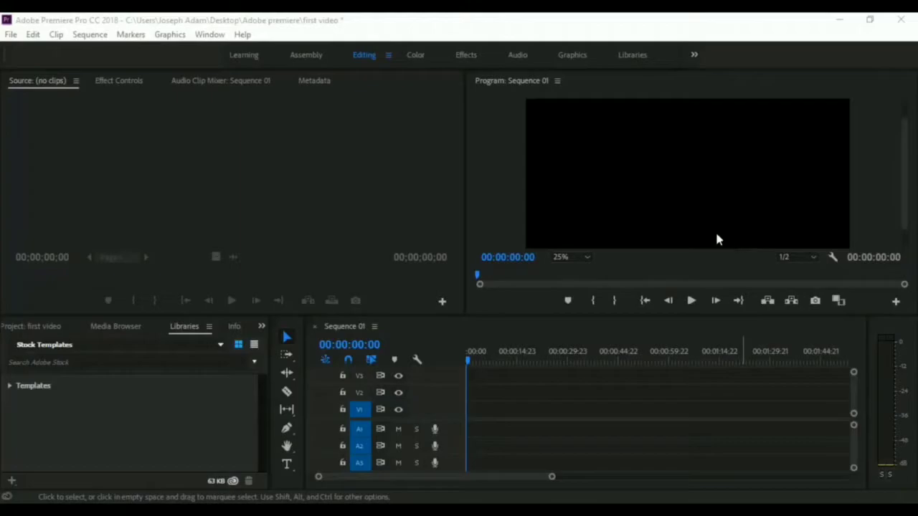
click(29, 326)
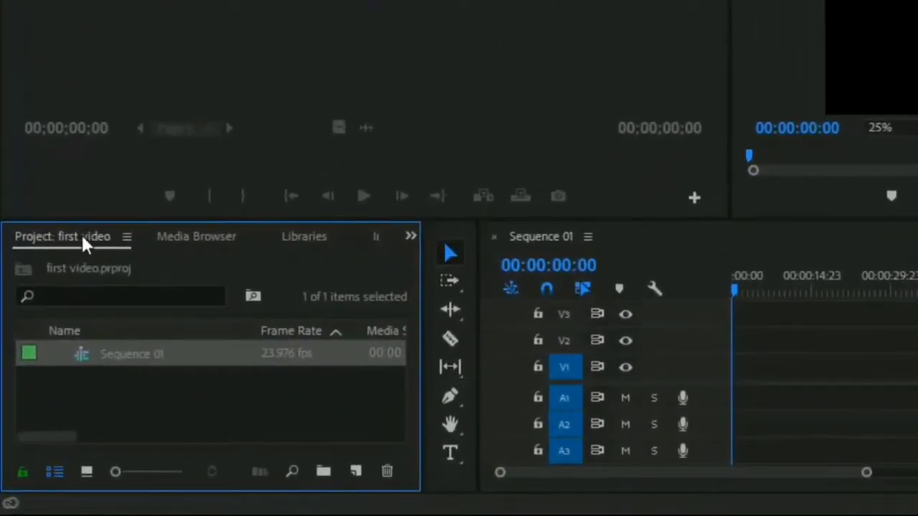
right_click(131, 399)
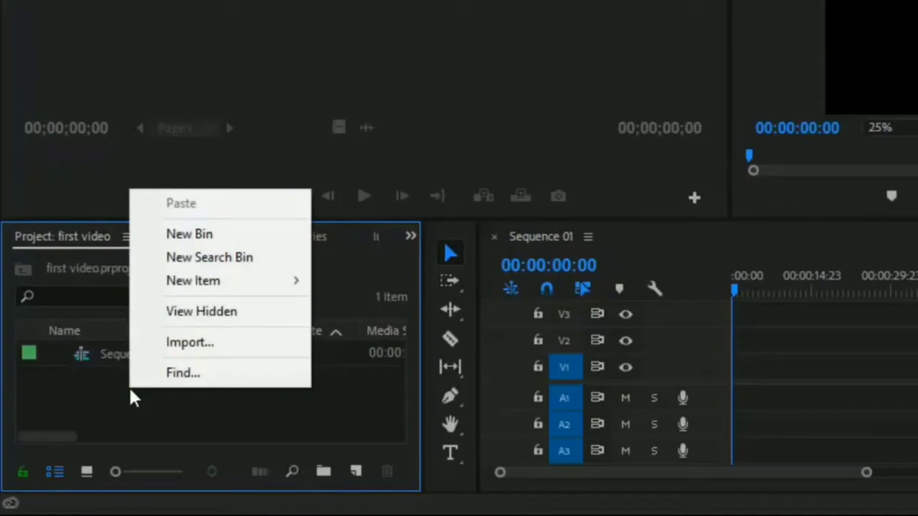
Create three new project bins named Videos, Images and Audio, then open the Videos bin.
click(234, 237)
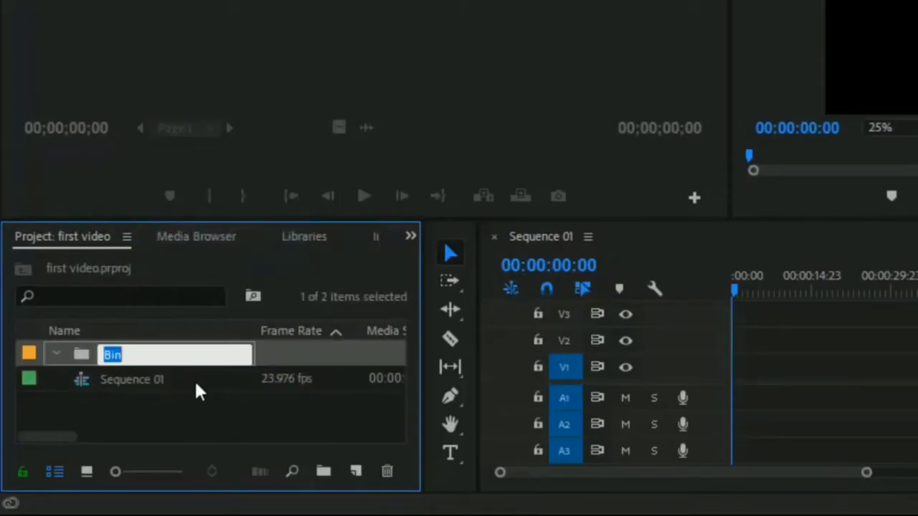
text(V)
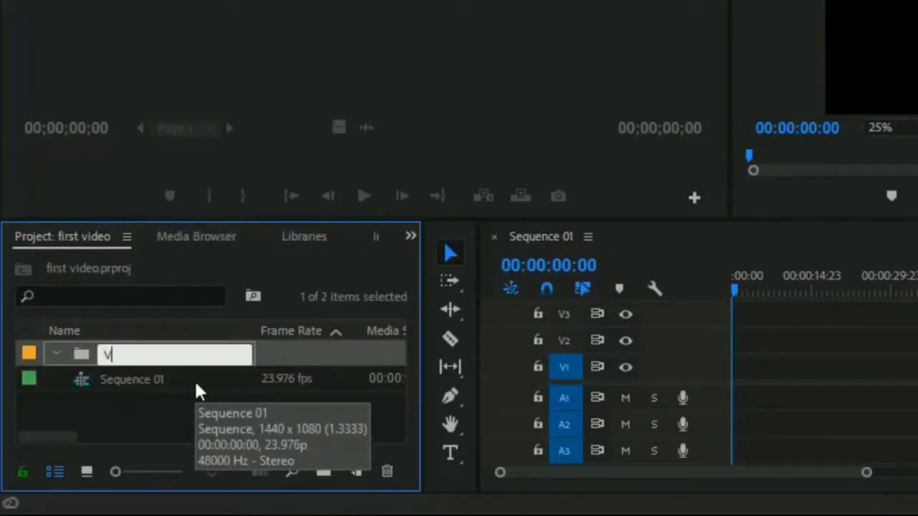
text(ideos)
key(Return)
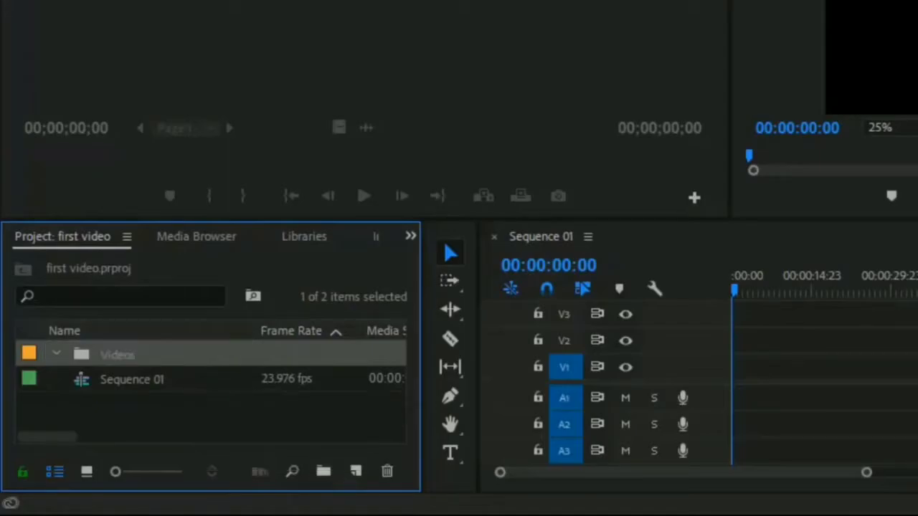
right_click(215, 415)
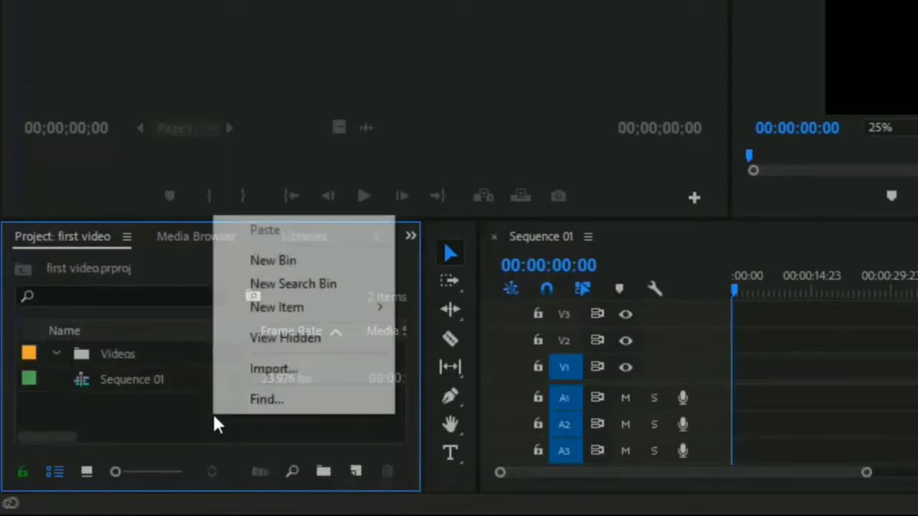
click(280, 260)
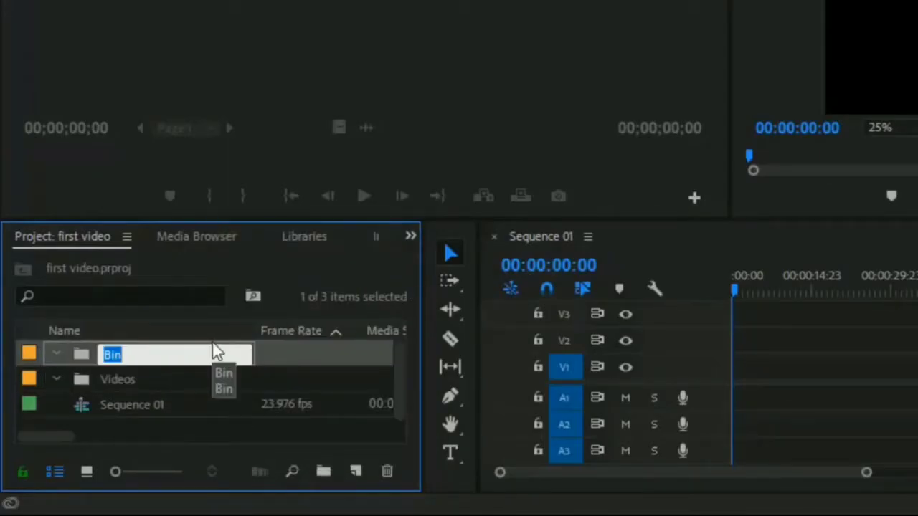
text(Images)
key(Return)
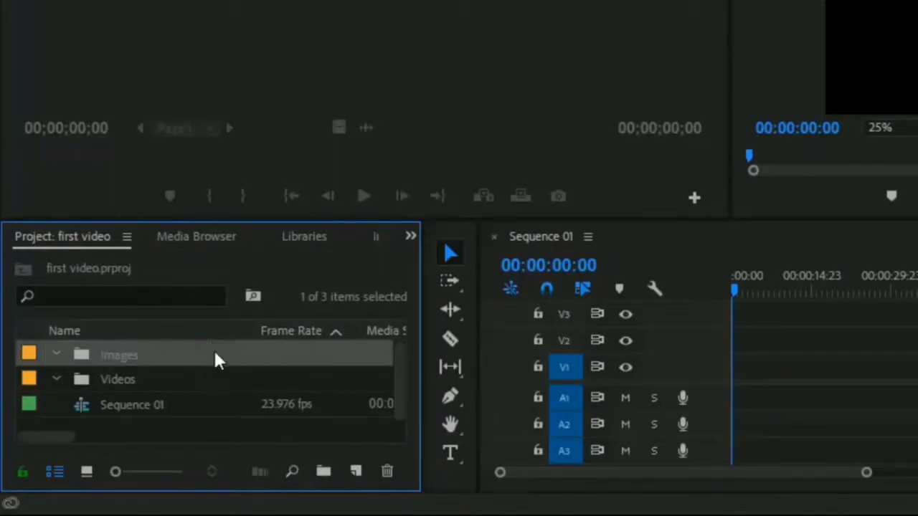
right_click(183, 427)
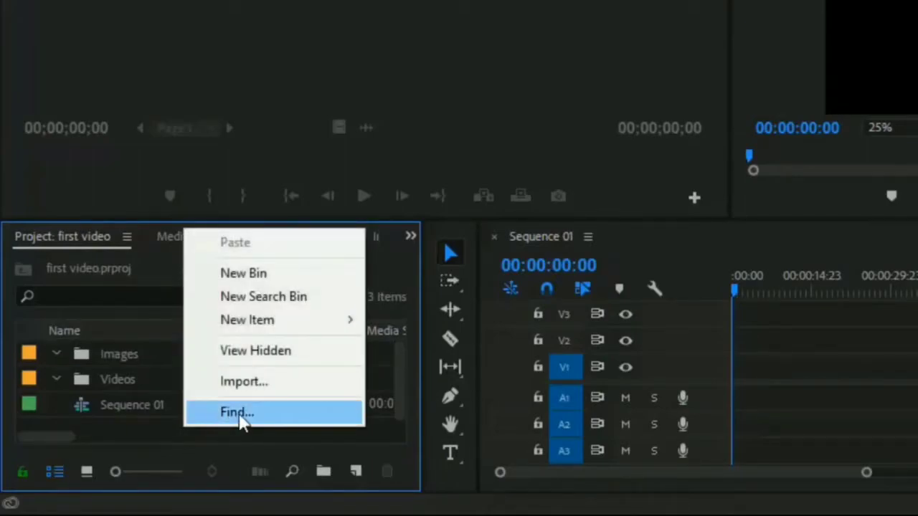
click(295, 276)
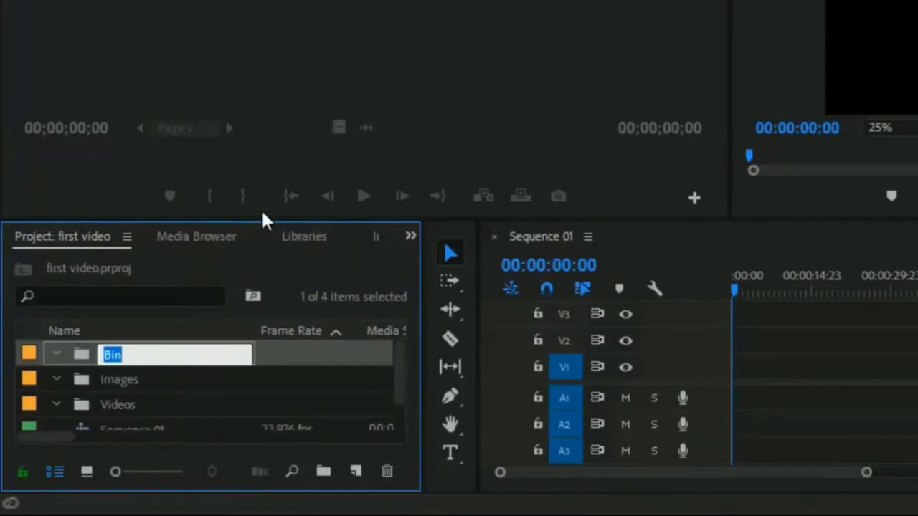
text(Audio)
key(Return)
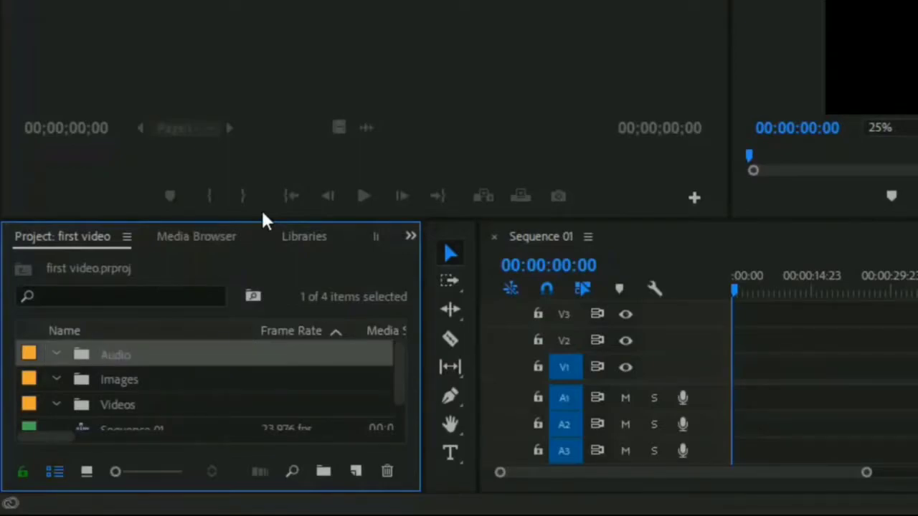
double_click(123, 406)
Start an import into the Videos bin and browse to H: udemy > adobe premiere > videos.
right_click(97, 370)
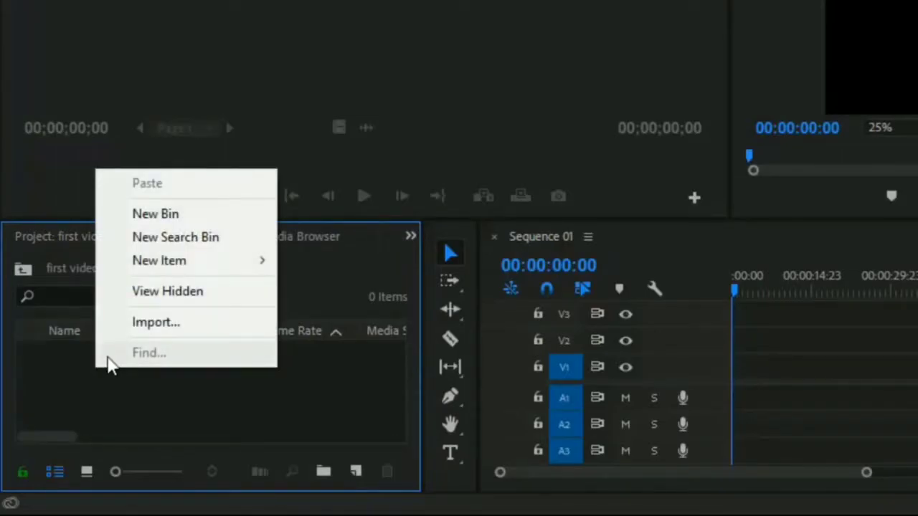
click(195, 327)
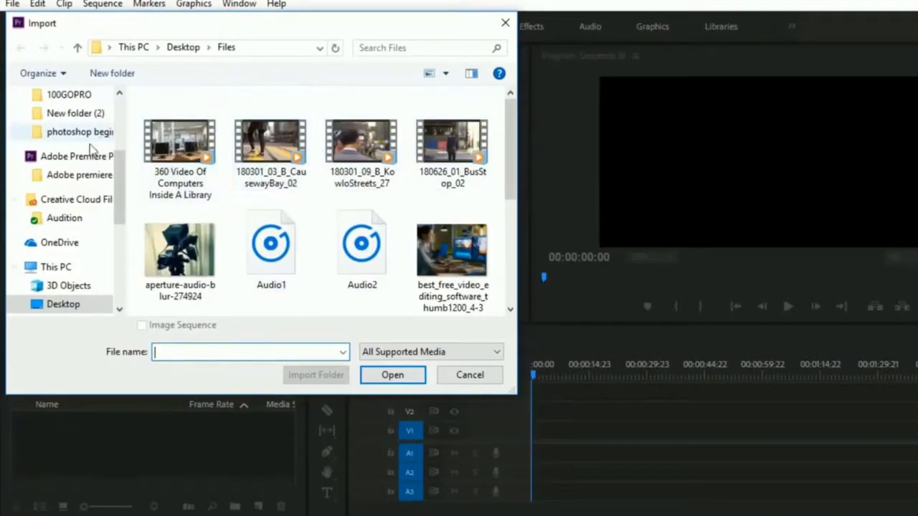
scroll(65, 149, up, 1)
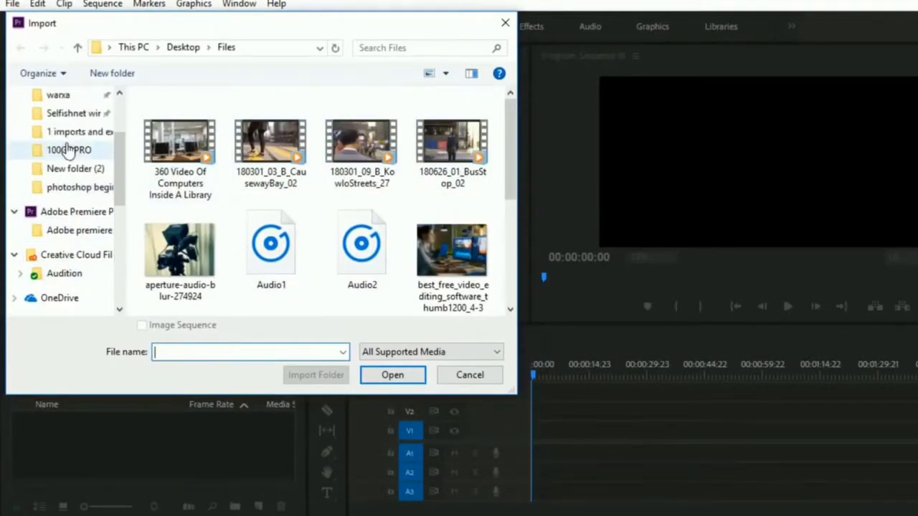
scroll(82, 168, up, 1)
scroll(88, 233, down, 2)
scroll(88, 237, down, 3)
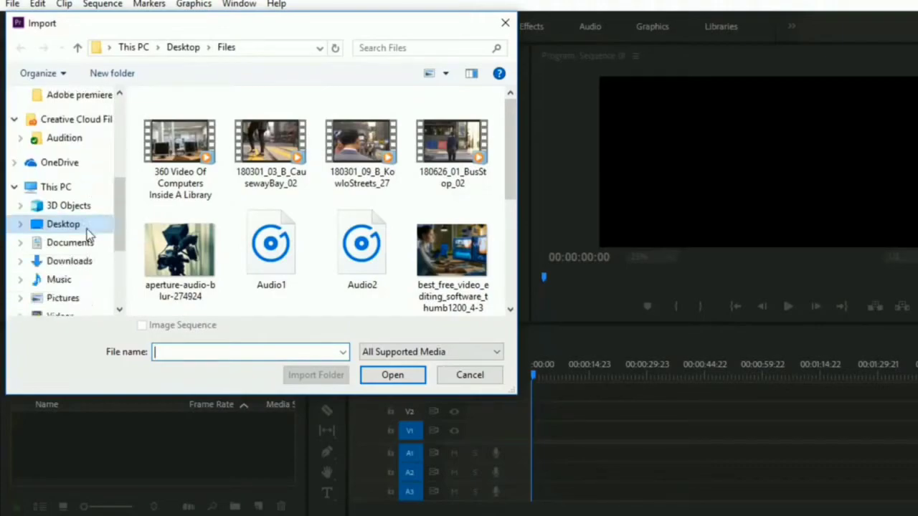
scroll(90, 240, up, 3)
scroll(91, 242, down, 4)
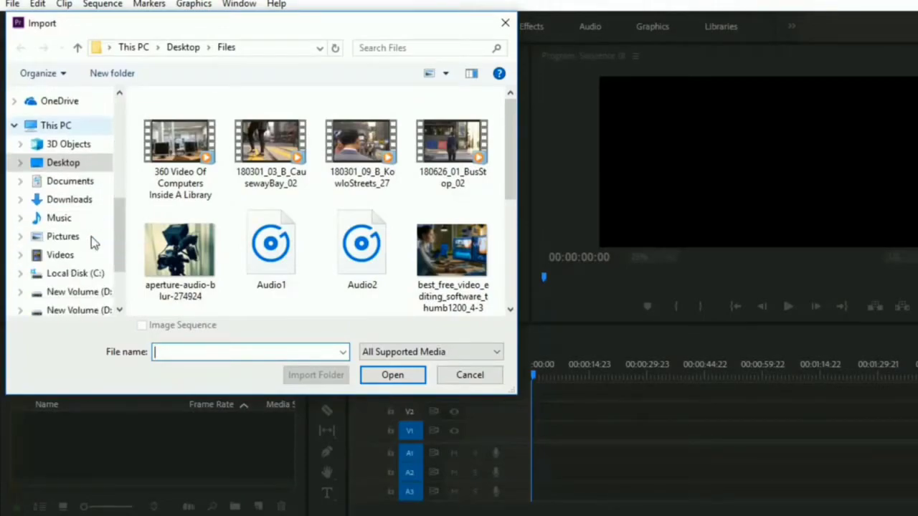
click(81, 279)
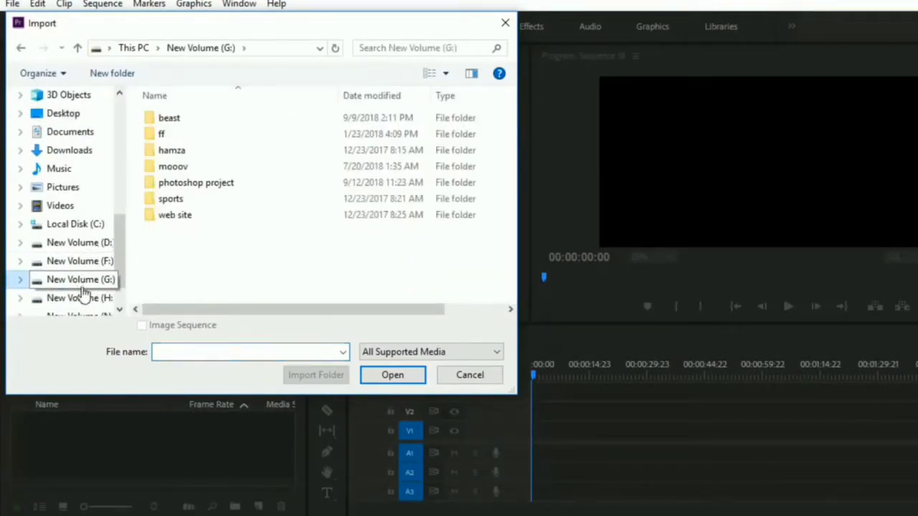
click(82, 298)
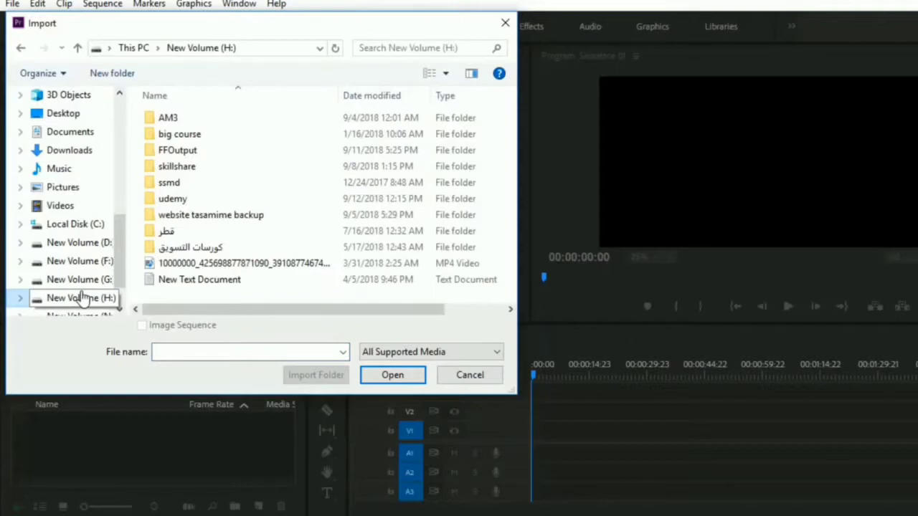
double_click(179, 201)
double_click(208, 119)
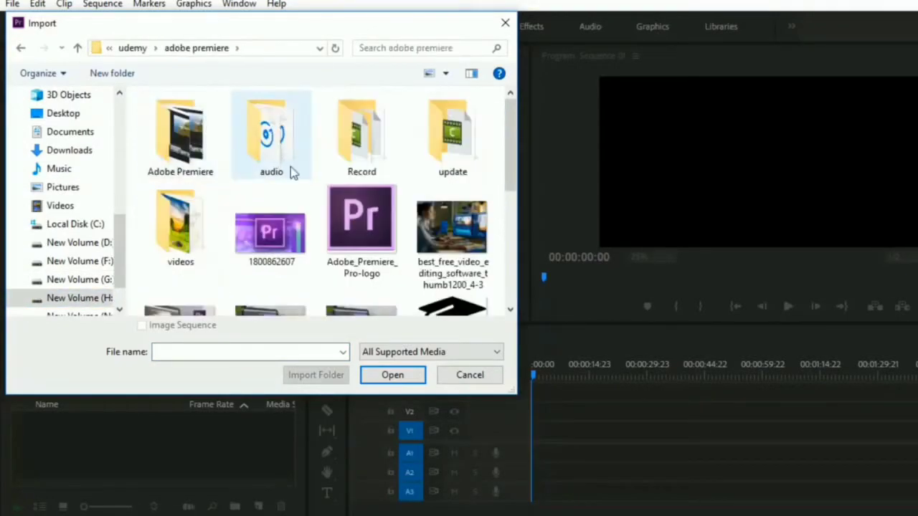
double_click(179, 223)
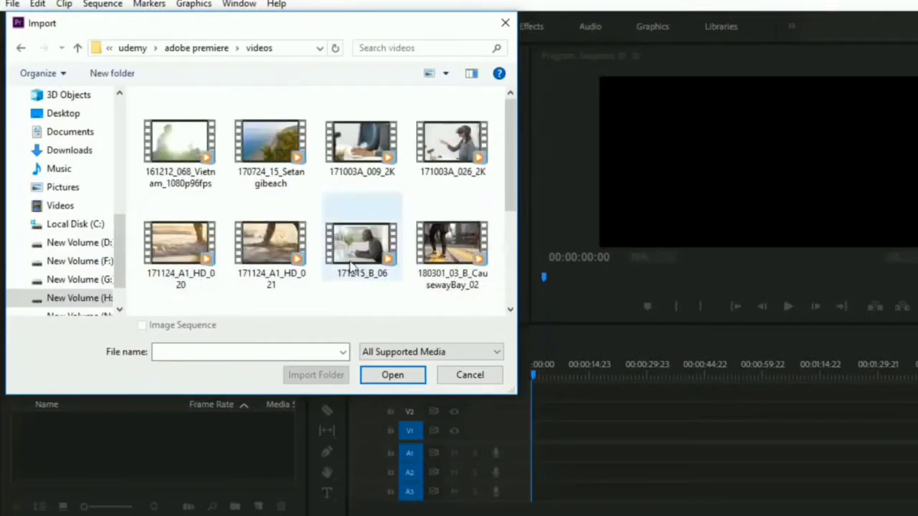
Import 170724_15_Setangibeach, 171124_A1_HD_021 and 171124_A1_HD_020, then return to the project root.
click(271, 151)
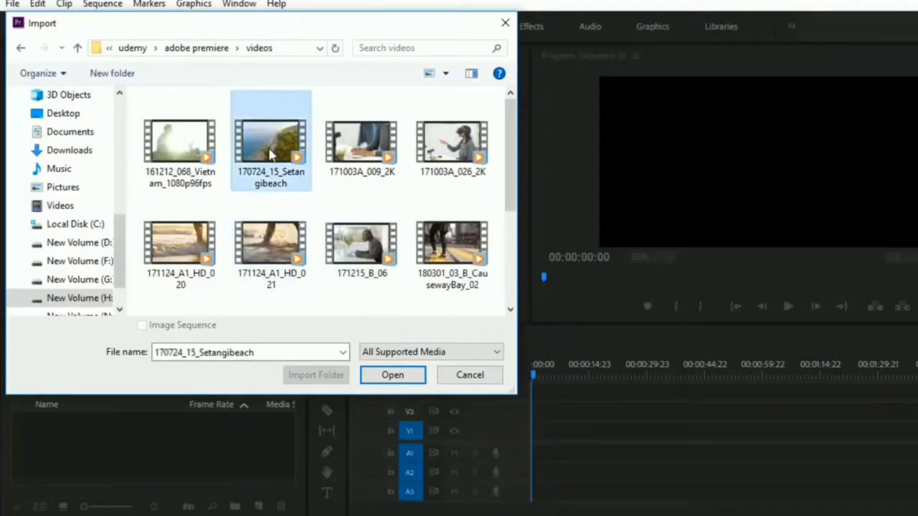
ctrl+click(271, 258)
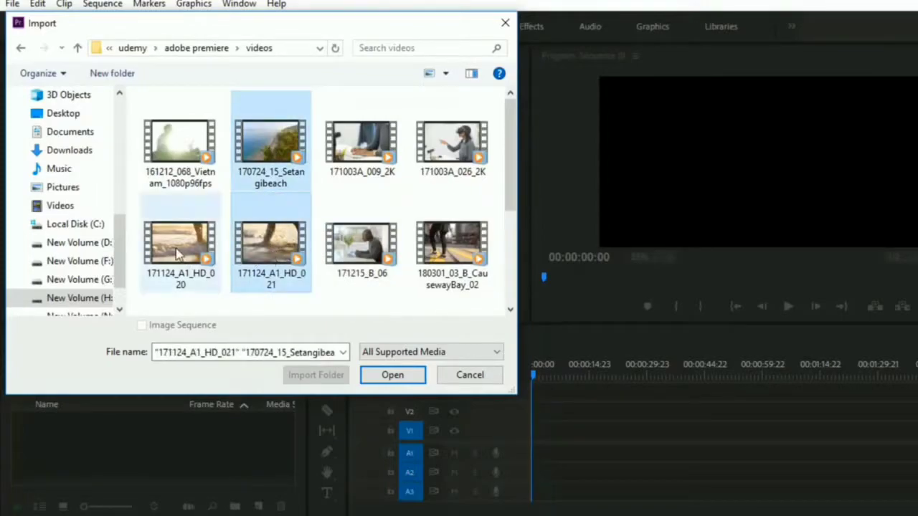
ctrl+click(179, 247)
click(394, 375)
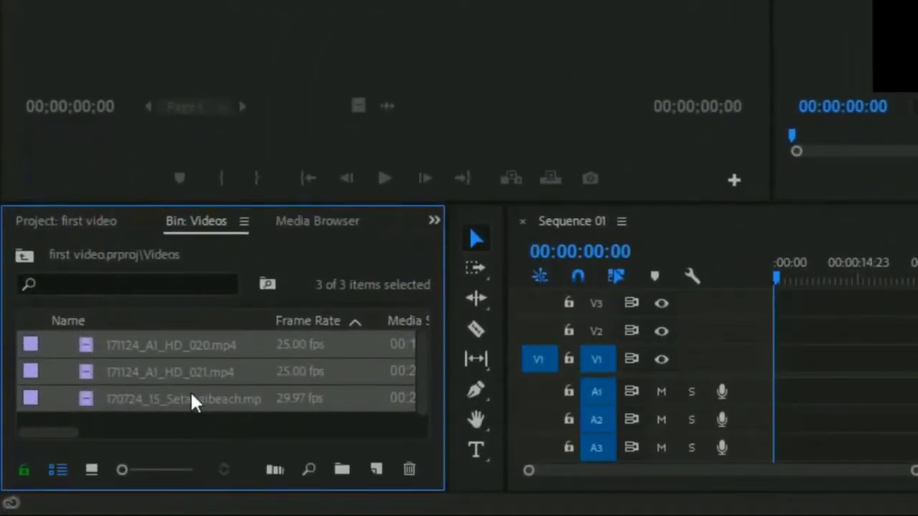
click(25, 259)
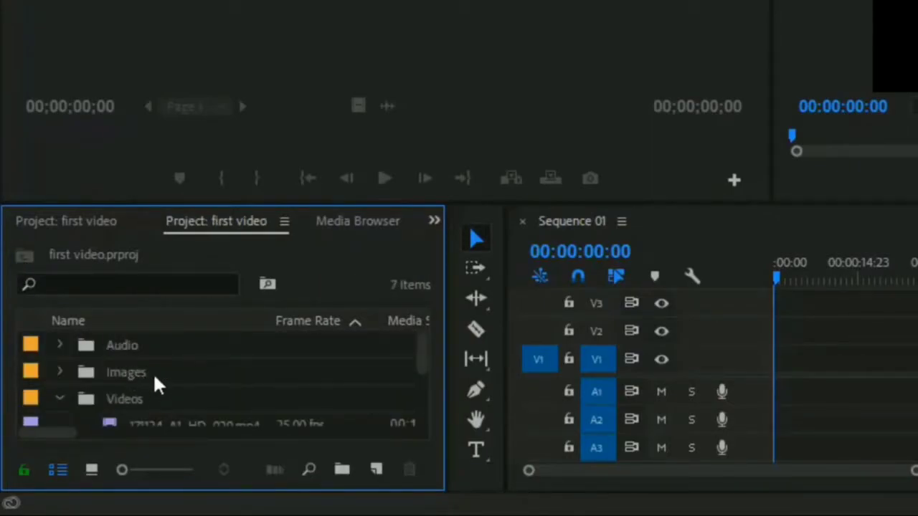
Import image 1 and image 2 into the Images bin, then return to the project root.
click(132, 382)
double_click(133, 381)
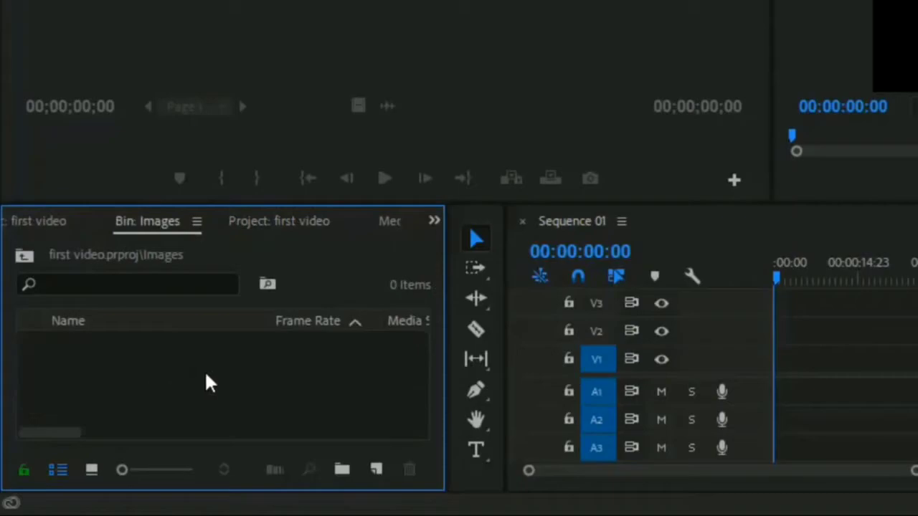
right_click(157, 381)
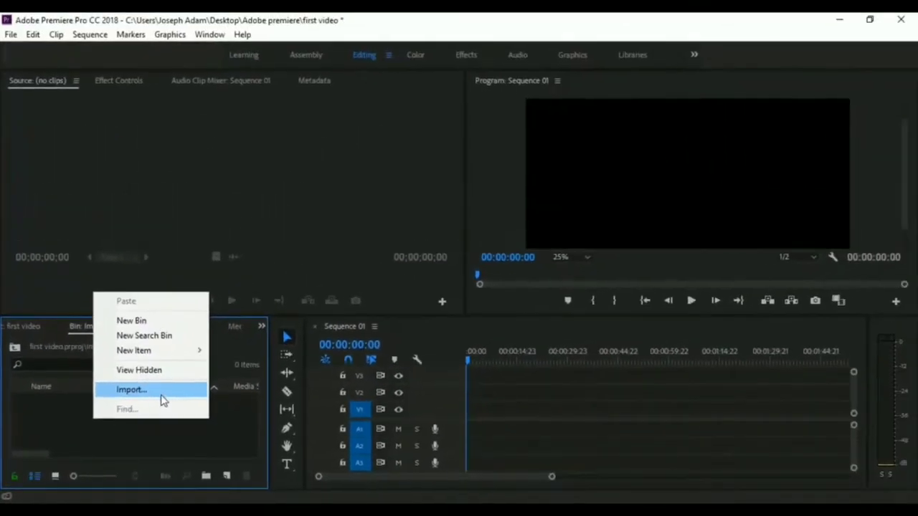
click(217, 372)
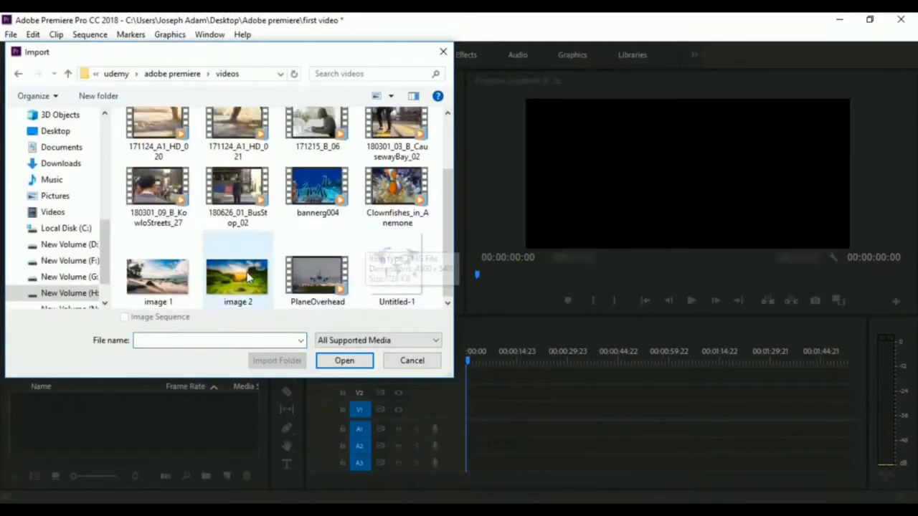
click(240, 278)
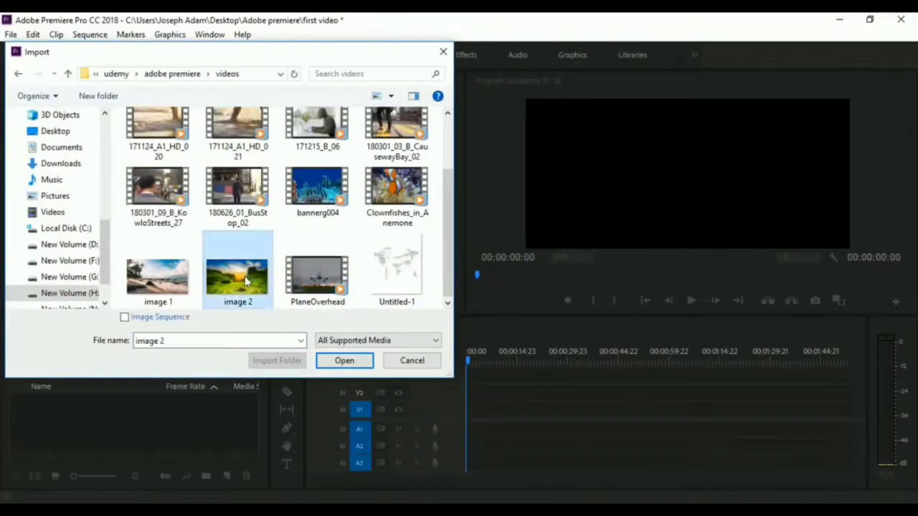
ctrl+click(166, 281)
click(344, 360)
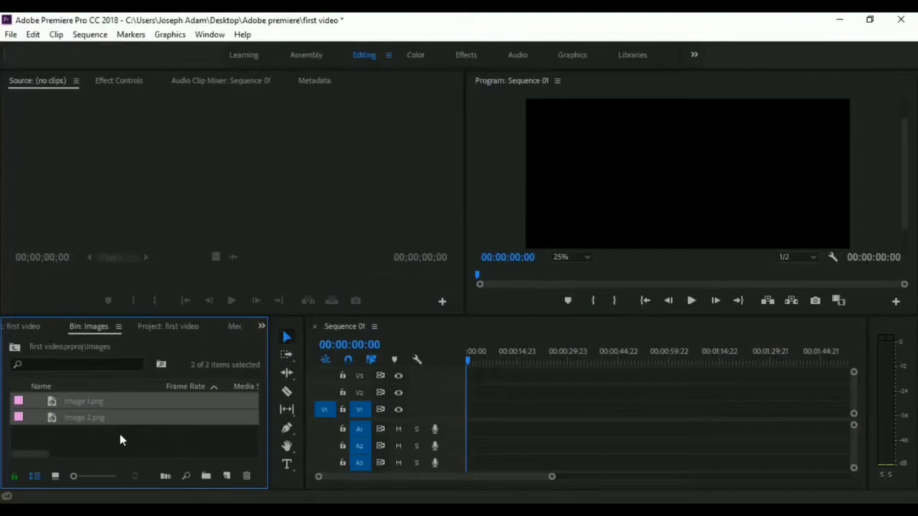
click(14, 347)
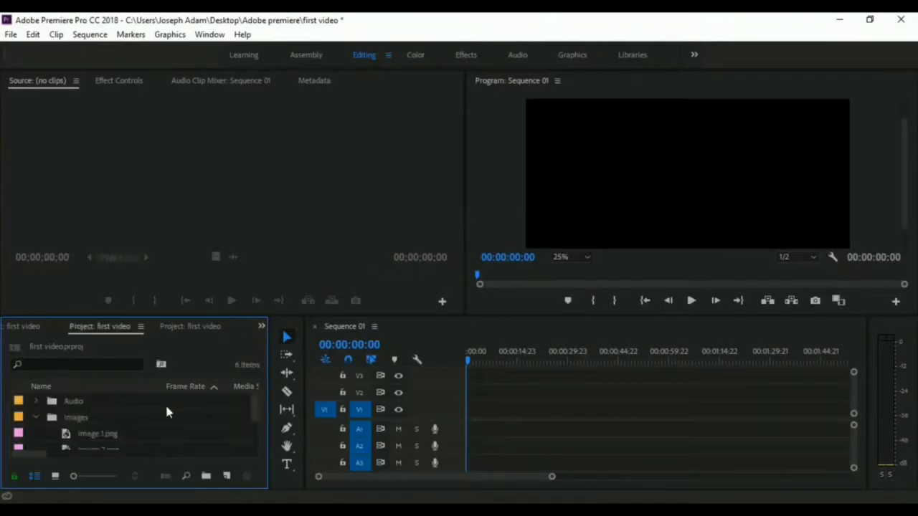
Import Audio1 and Audio2 from the audio folder into the Audio bin.
double_click(72, 402)
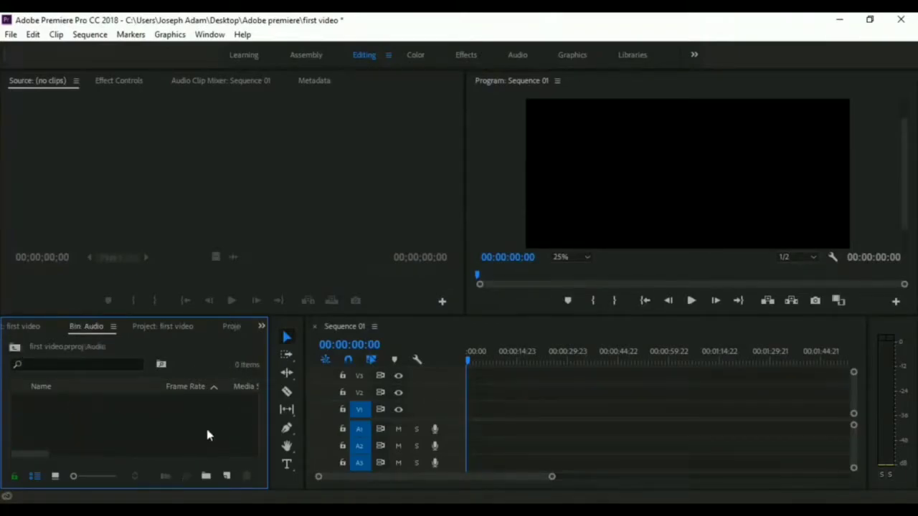
right_click(108, 406)
click(150, 375)
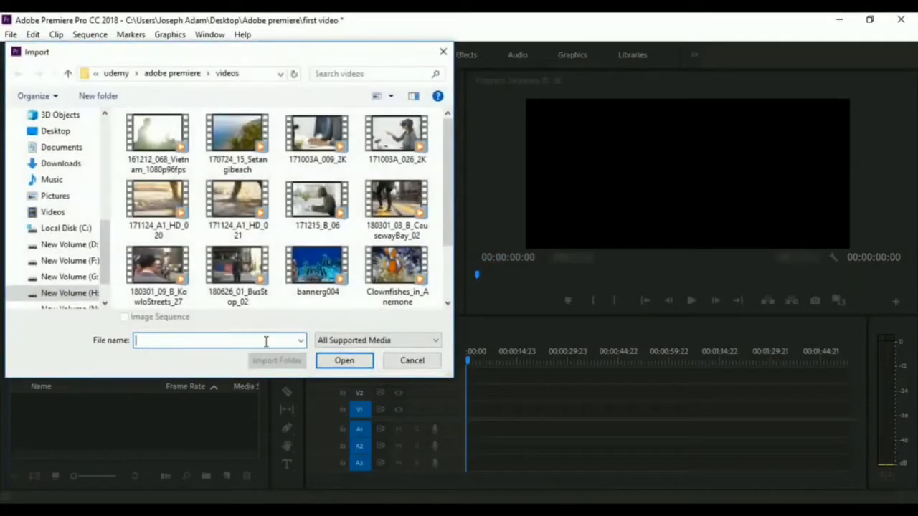
click(68, 74)
double_click(236, 151)
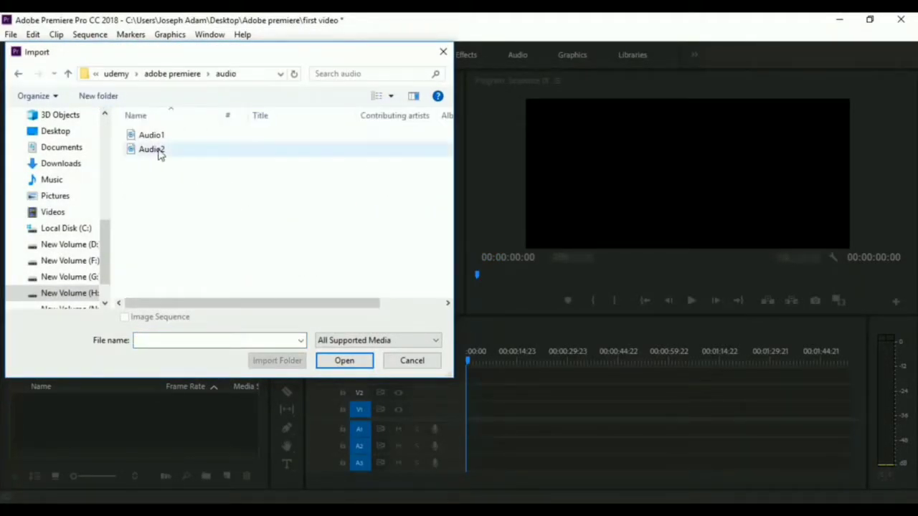
drag(158, 172, 161, 131)
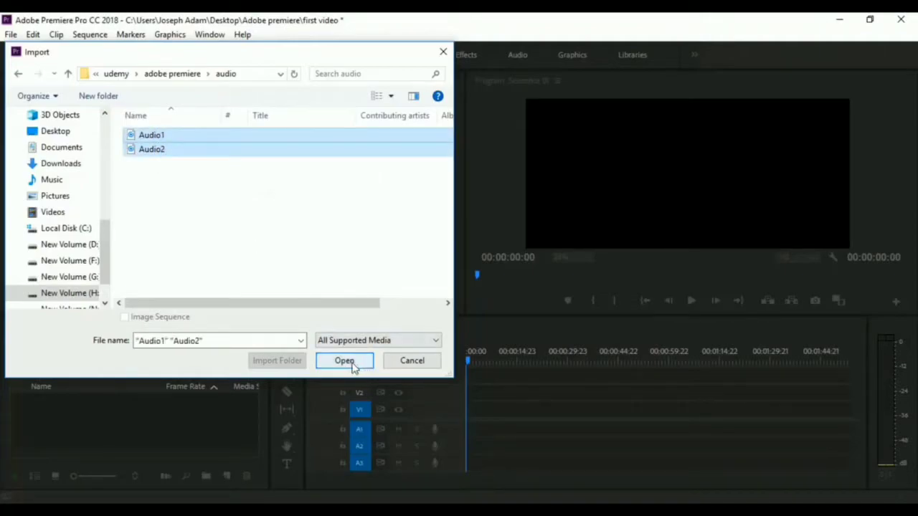
click(353, 368)
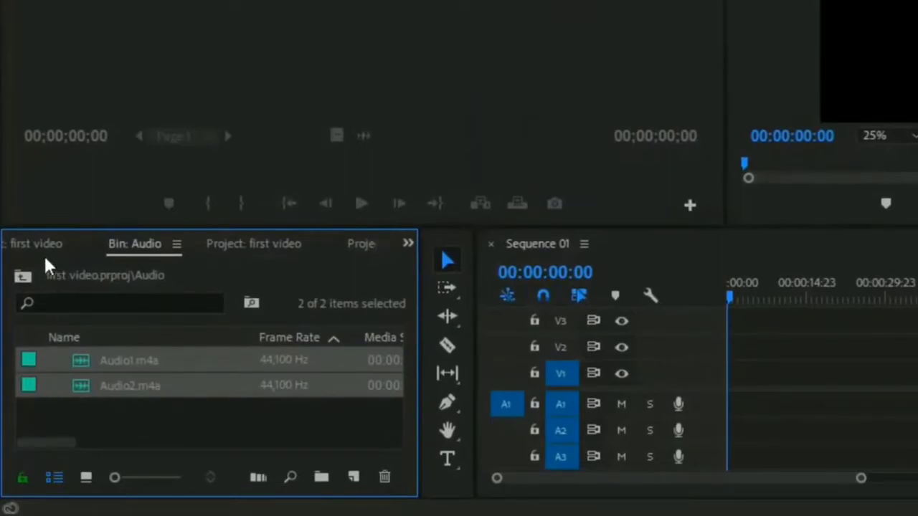
Return to the project root and enlarge the Project panel to reveal Media Start and Media End columns.
click(33, 274)
scroll(122, 398, down, 3)
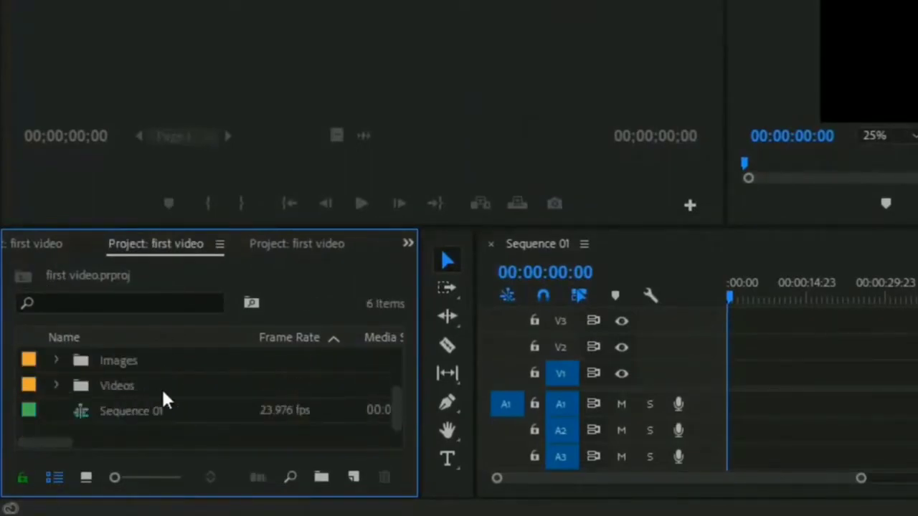
scroll(143, 398, up, 1)
scroll(126, 400, up, 2)
click(56, 360)
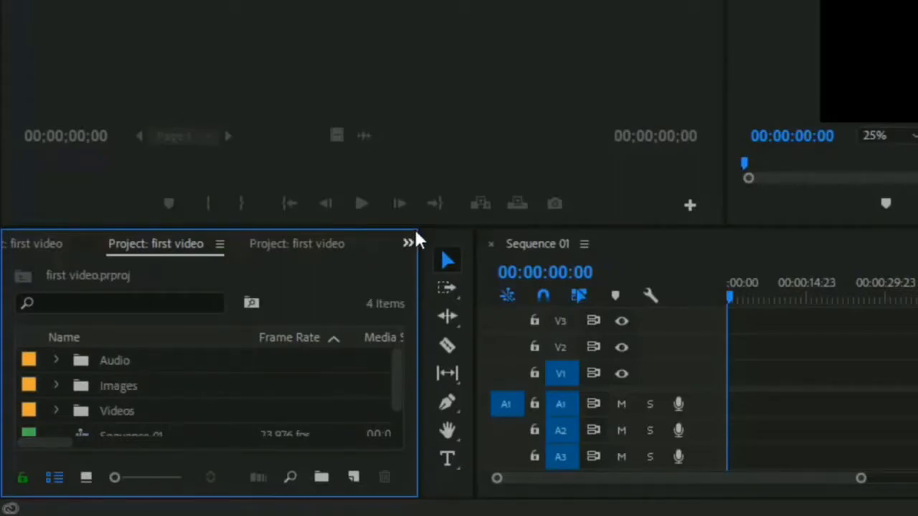
drag(365, 230, 383, 120)
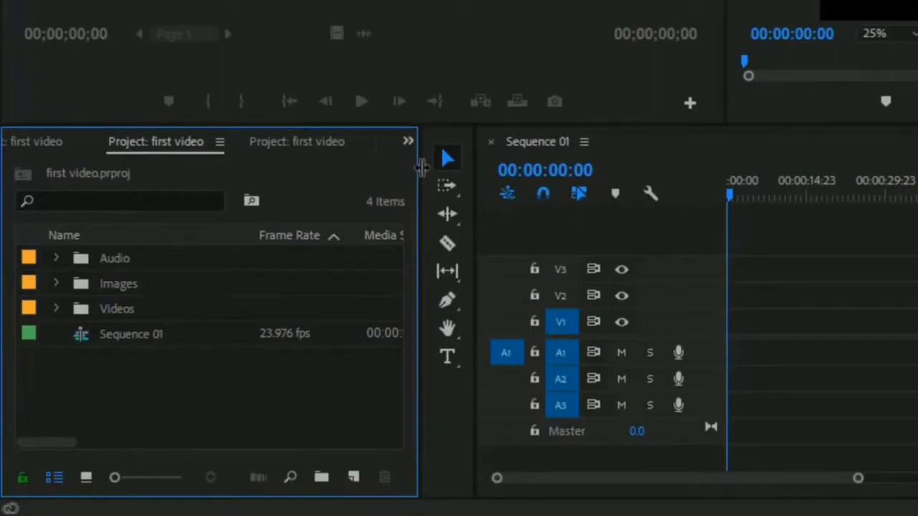
drag(418, 170, 613, 169)
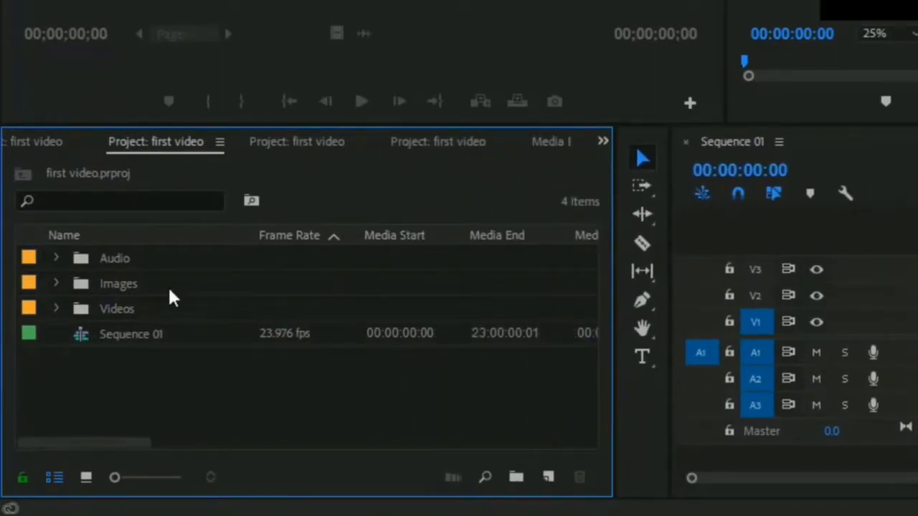
Expand and collapse the Audio, Images and Videos folders to check their contents.
click(57, 259)
click(57, 259)
click(57, 284)
click(57, 284)
click(56, 309)
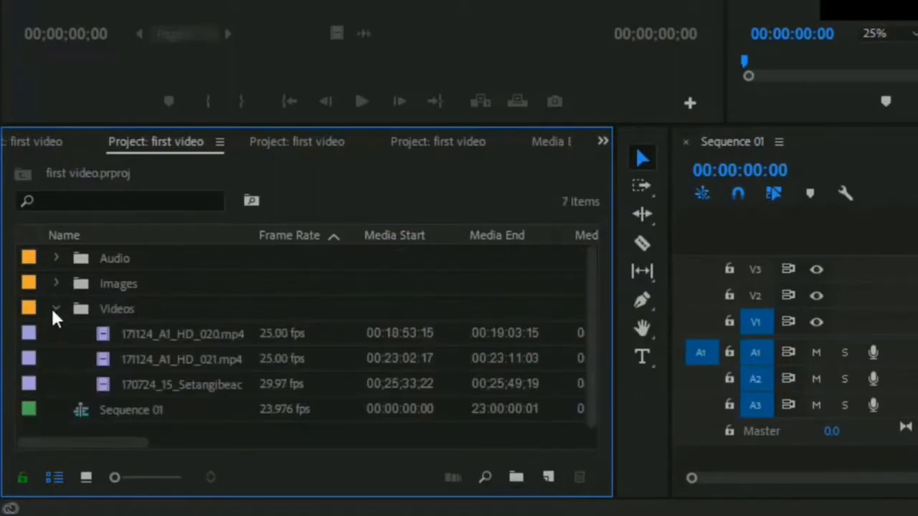
click(56, 309)
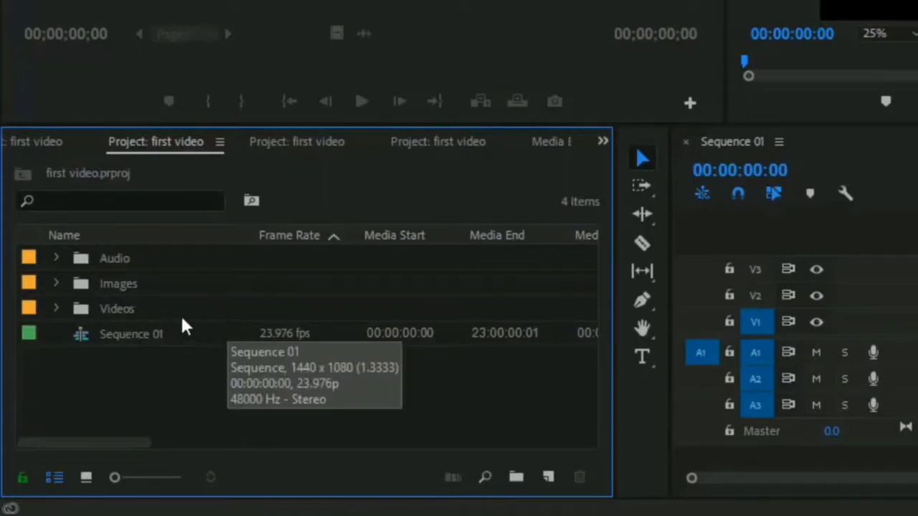
click(86, 478)
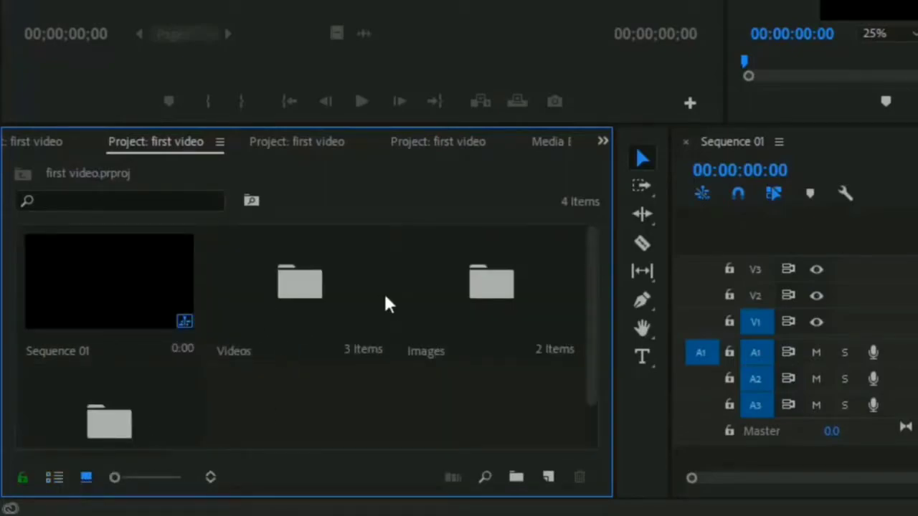
scroll(344, 316, down, 1)
scroll(309, 330, up, 1)
double_click(293, 295)
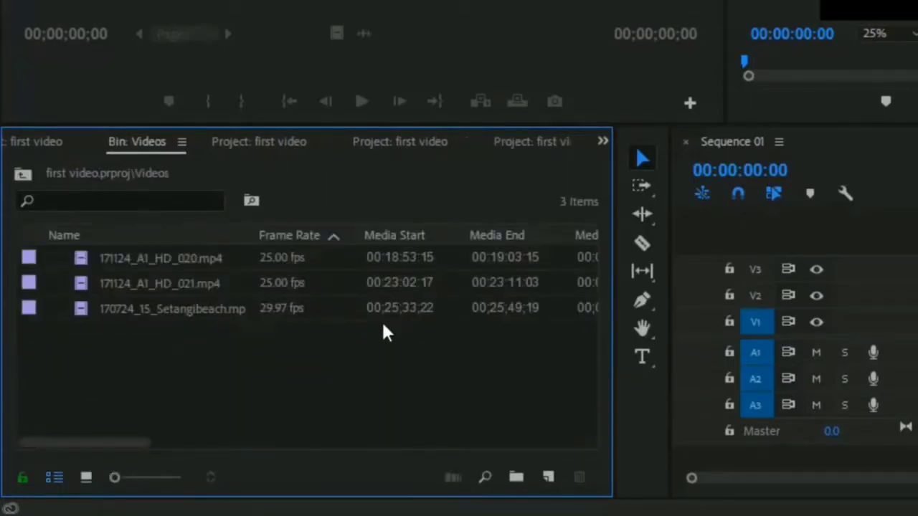
click(86, 478)
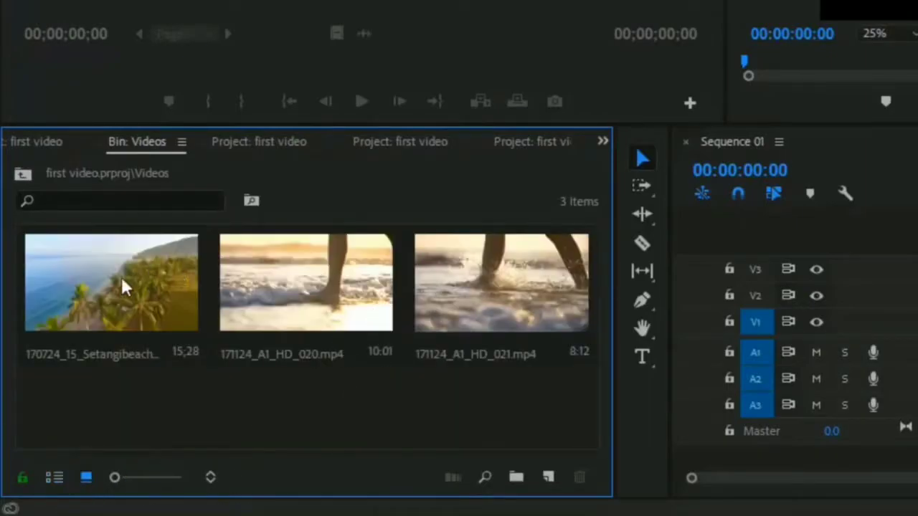
click(55, 478)
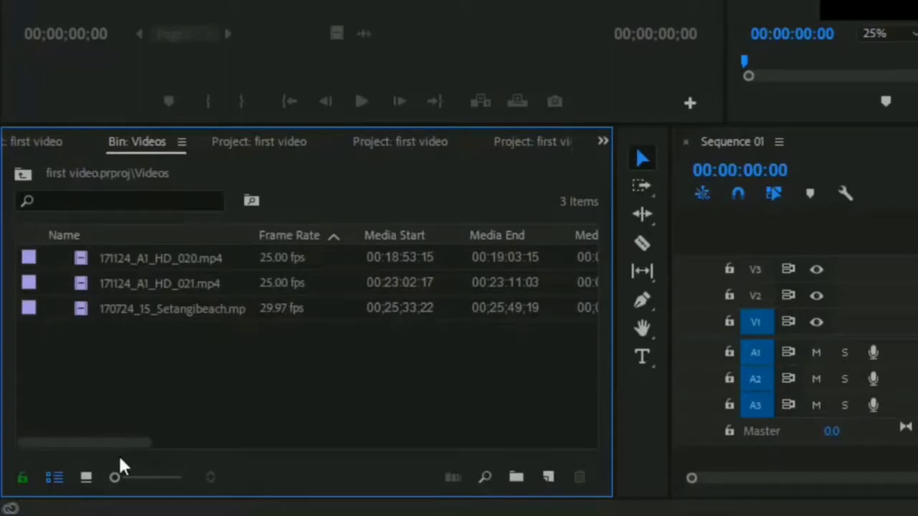
click(87, 478)
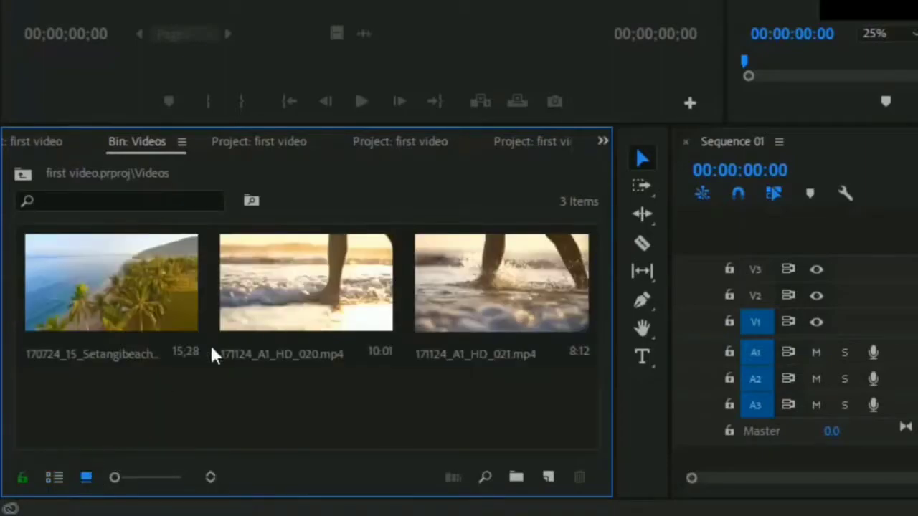
click(22, 174)
scroll(387, 314, down, 1)
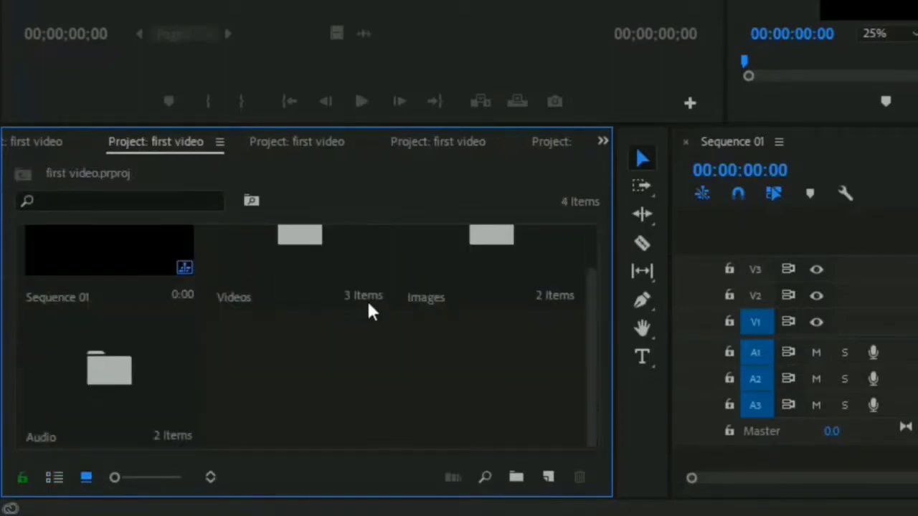
double_click(492, 259)
click(87, 480)
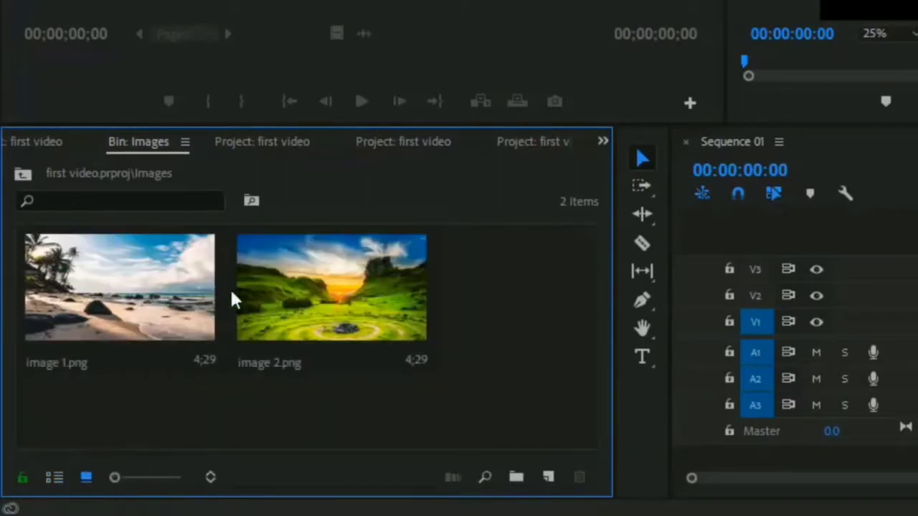
drag(123, 478, 96, 477)
click(23, 174)
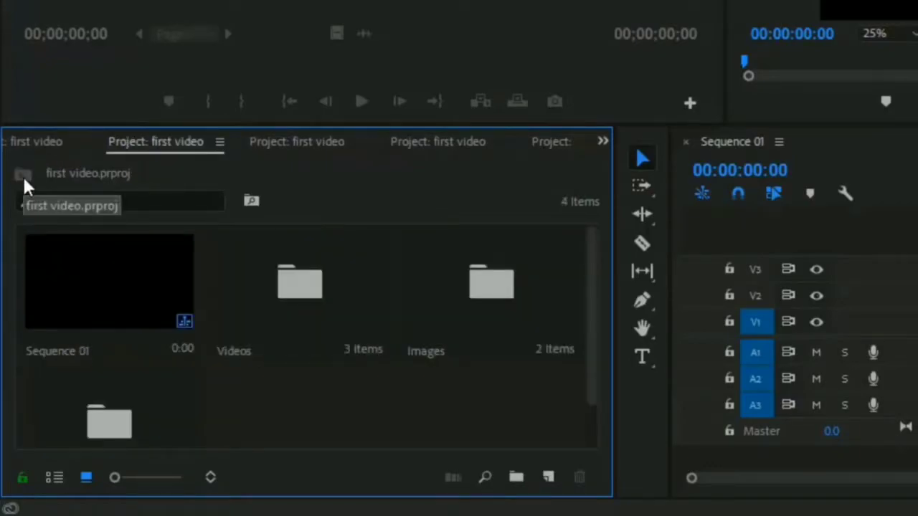
click(54, 477)
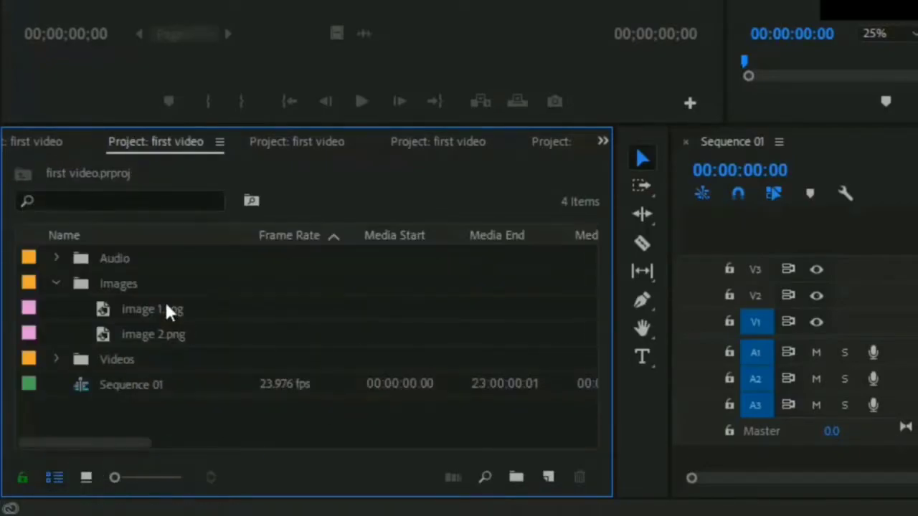
click(57, 283)
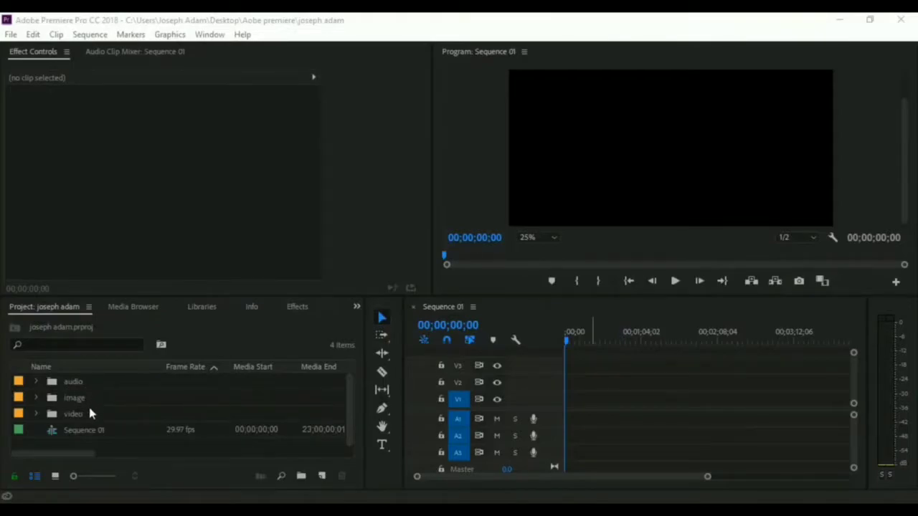
Expand the video folder to list its beach clips and select 171124_A1_HD_021.mp4.
click(35, 415)
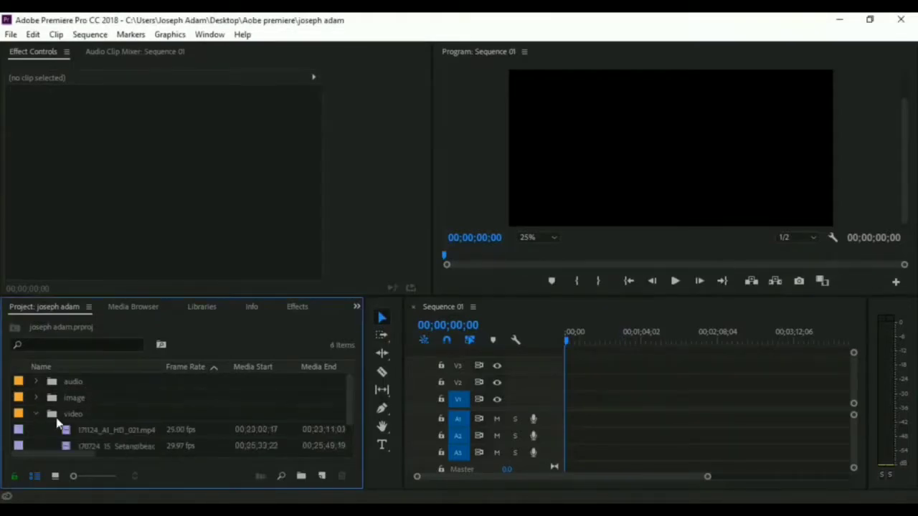
scroll(173, 445, down, 1)
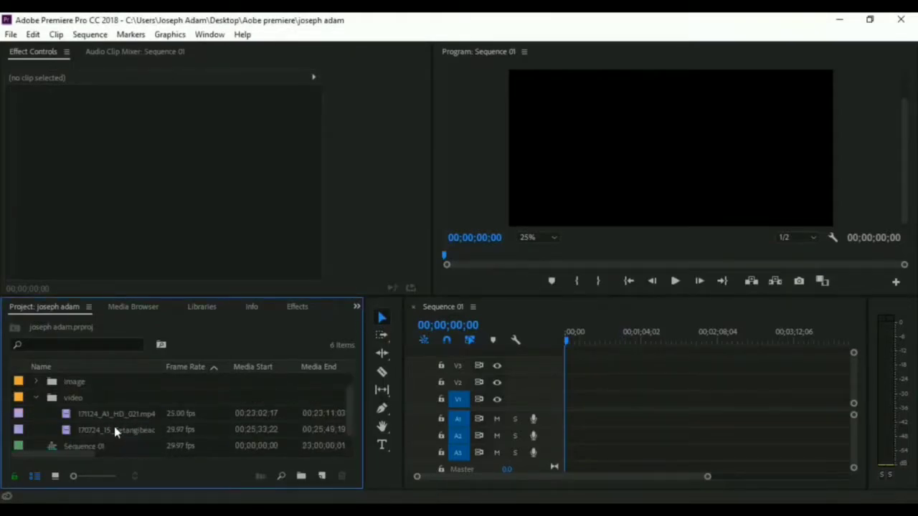
click(35, 399)
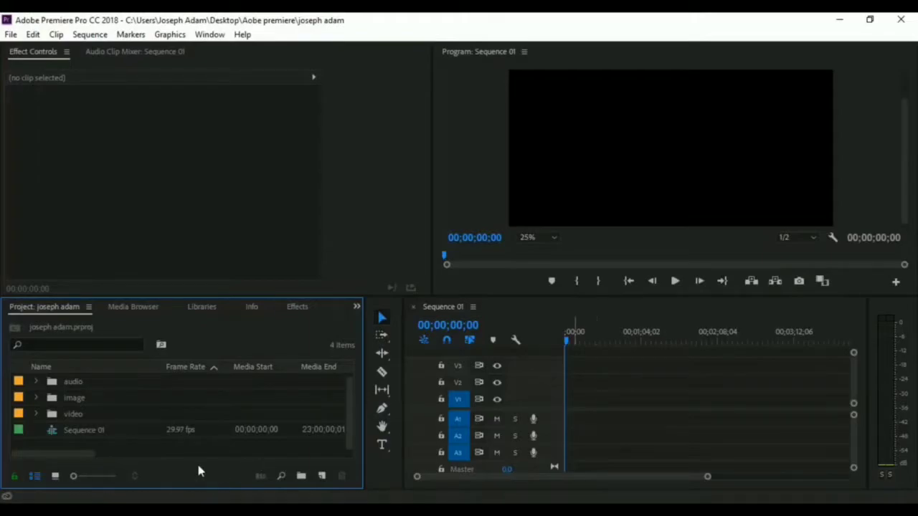
click(38, 419)
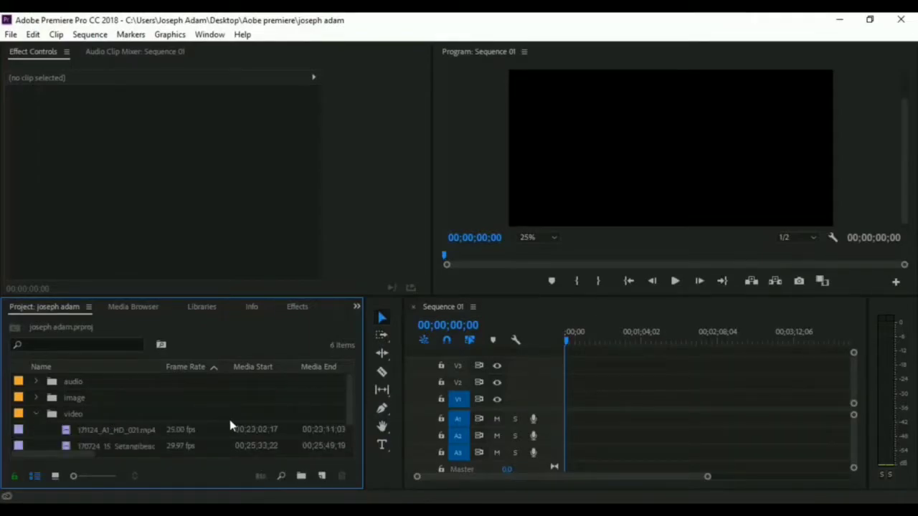
click(127, 434)
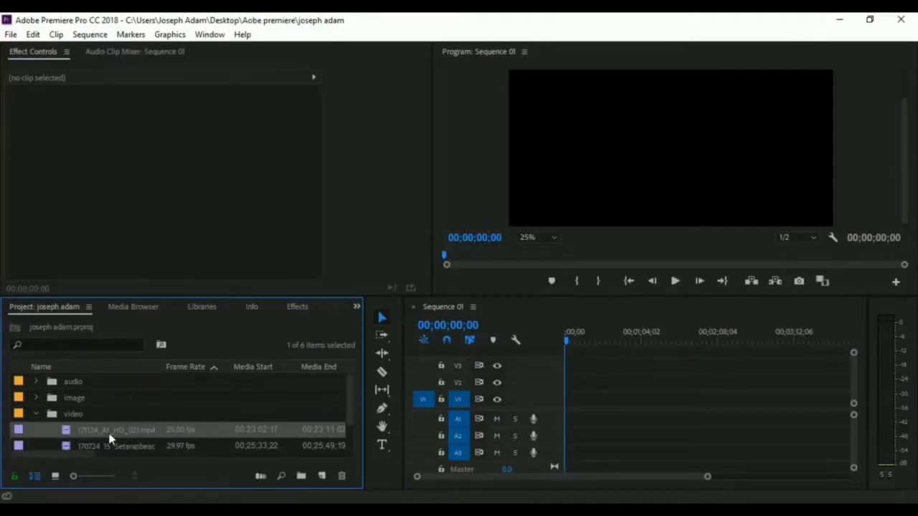
Place 171124_A1_HD_021.mp4 at the start of V1, followed by image 1.png.
drag(109, 437, 570, 400)
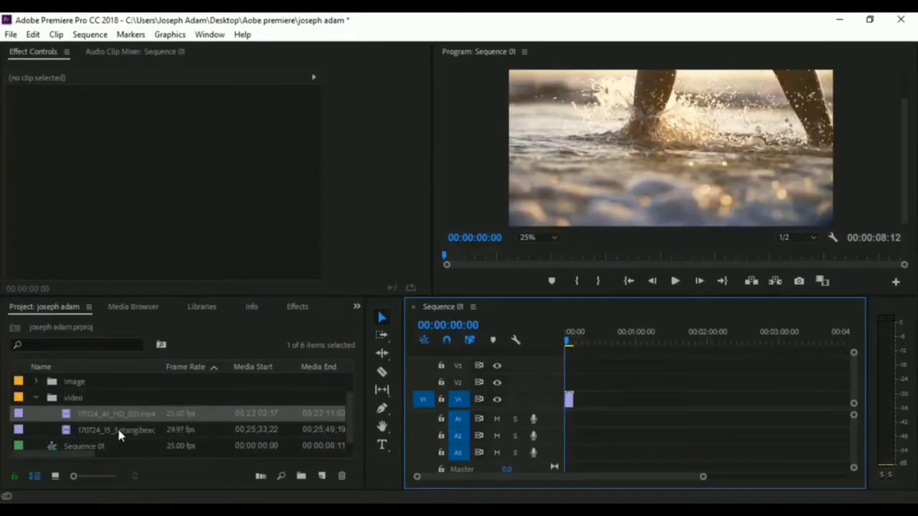
click(37, 386)
click(83, 400)
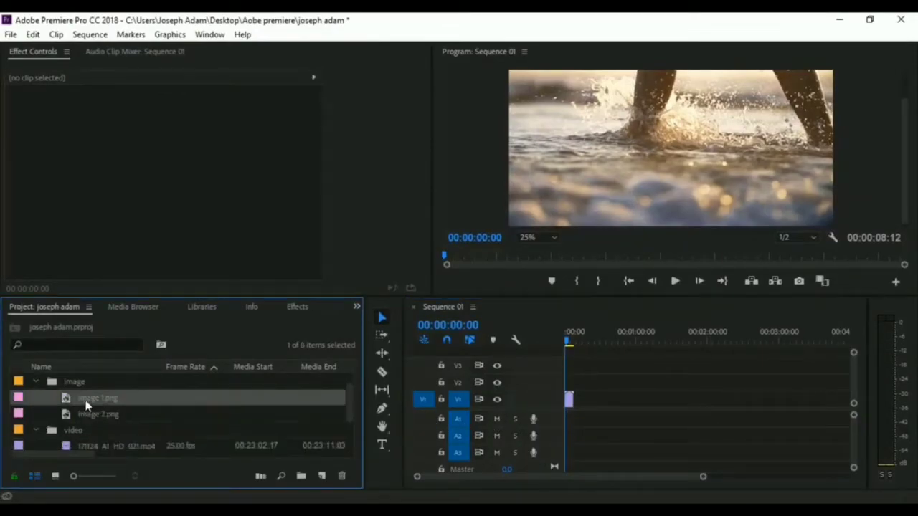
drag(86, 400, 577, 400)
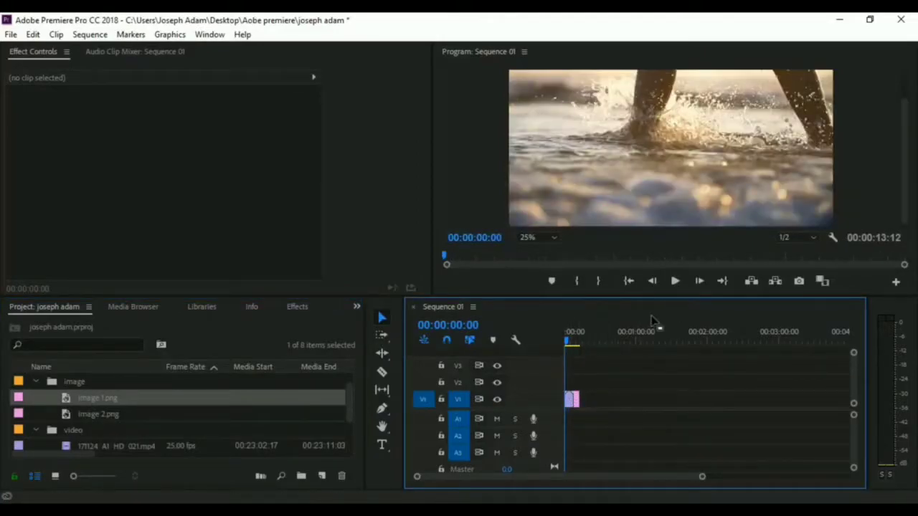
Play back the sequence, stop it, and return the playhead to the start.
click(674, 282)
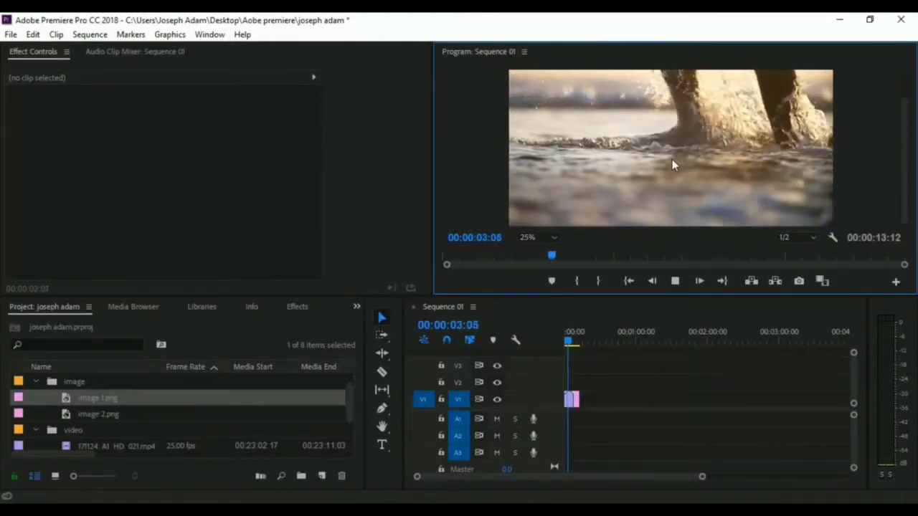
key(space)
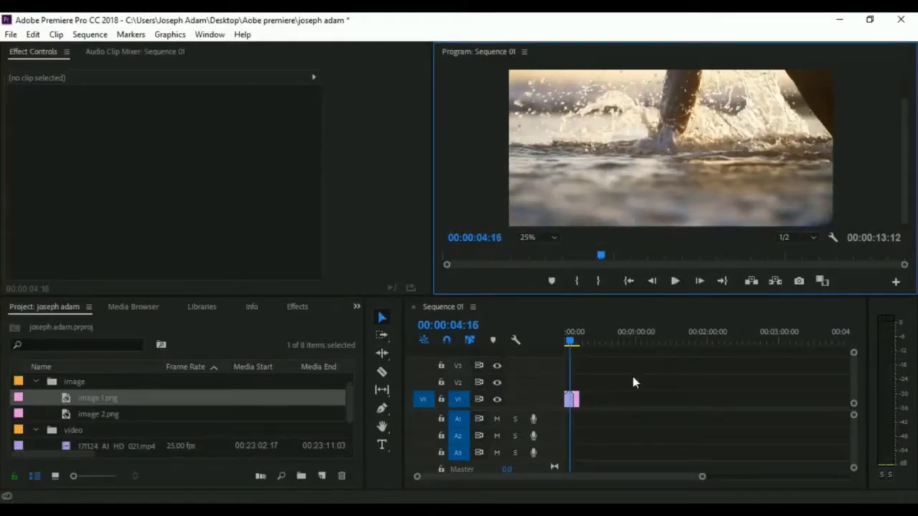
click(570, 339)
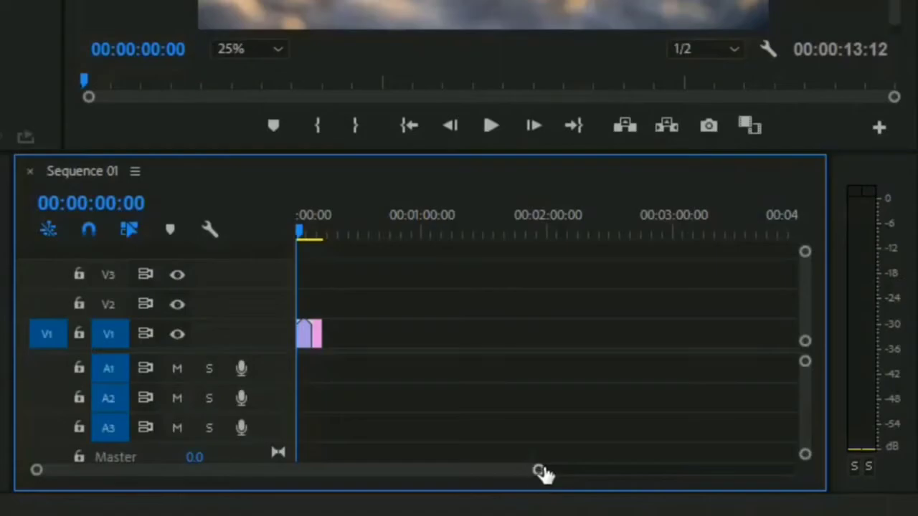
Zoom the timeline in and temporarily enlarge V1 to inspect 171124_A1_HD_021.mp4 and image 1.png.
mouse_move(538, 472)
mouse_down()
mouse_move(266, 486)
mouse_move(682, 475)
mouse_move(528, 488)
mouse_up()
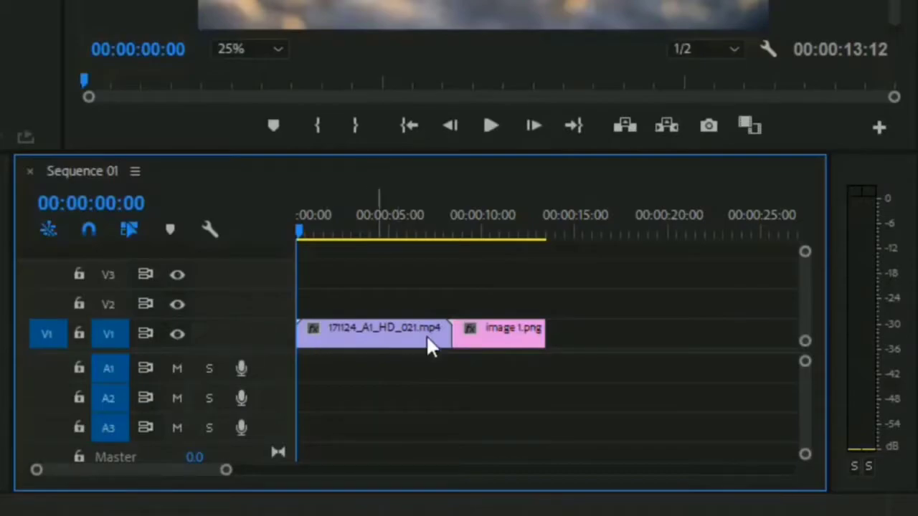
double_click(267, 336)
click(511, 313)
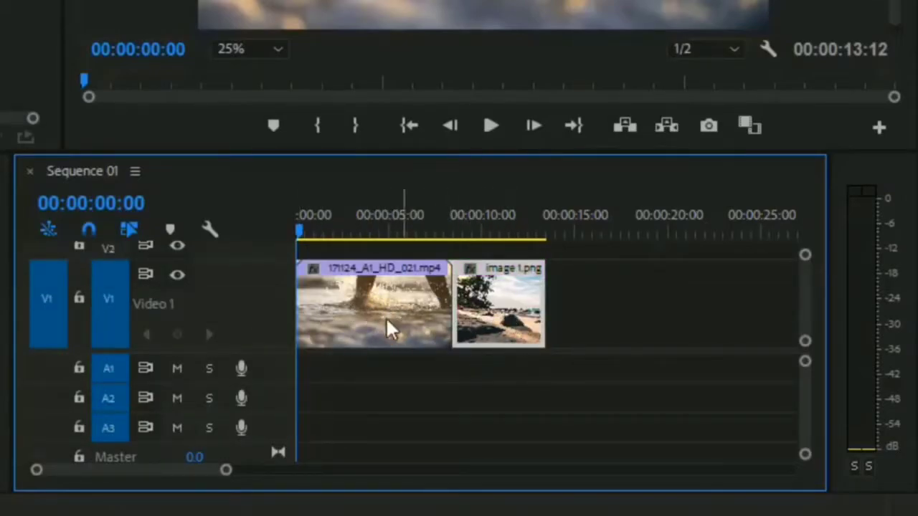
click(359, 317)
click(502, 308)
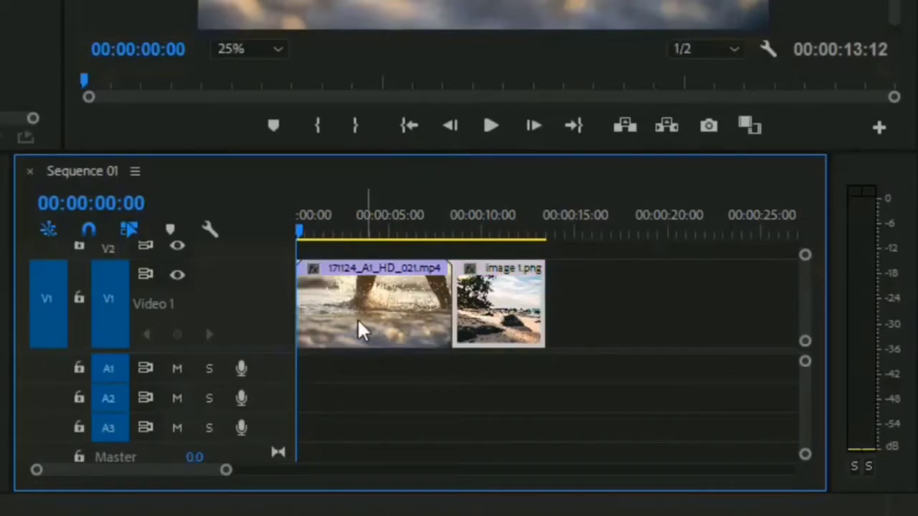
click(414, 324)
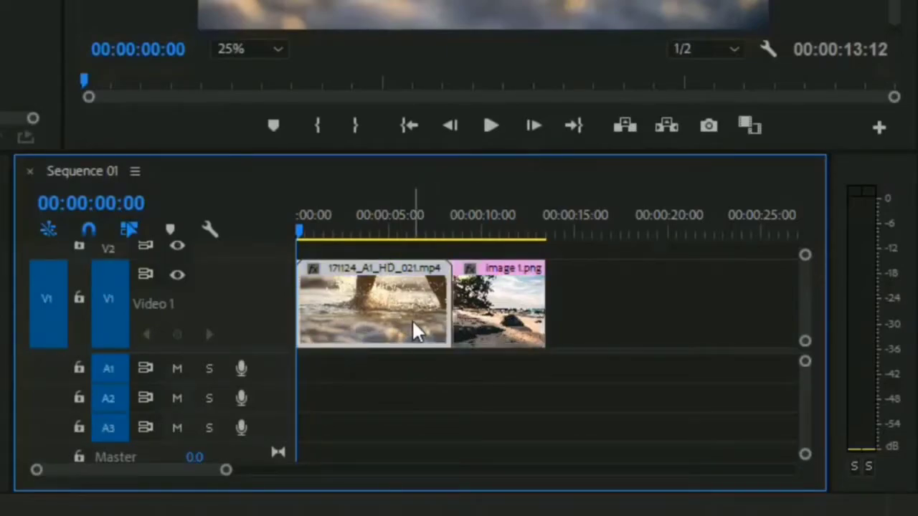
double_click(269, 303)
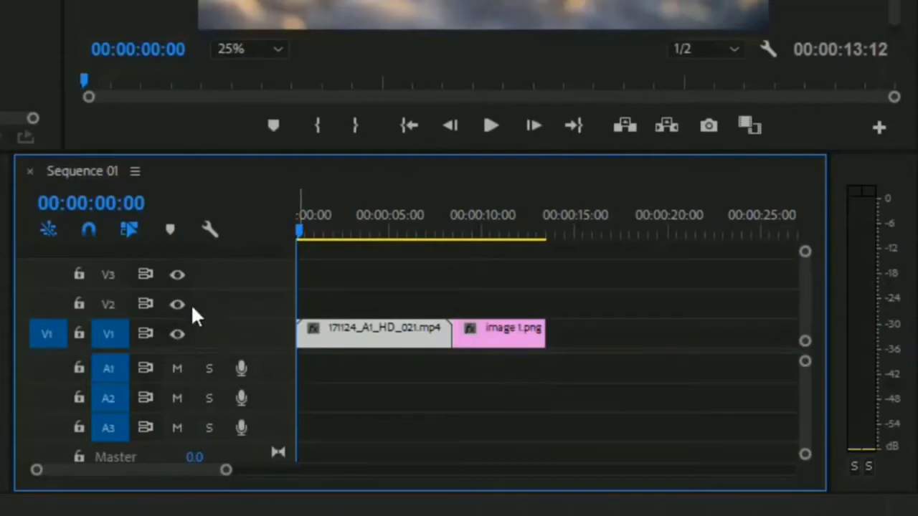
Move the 171124_A1_HD_021.mp4 clip from Video 1 up onto Video 2.
double_click(261, 301)
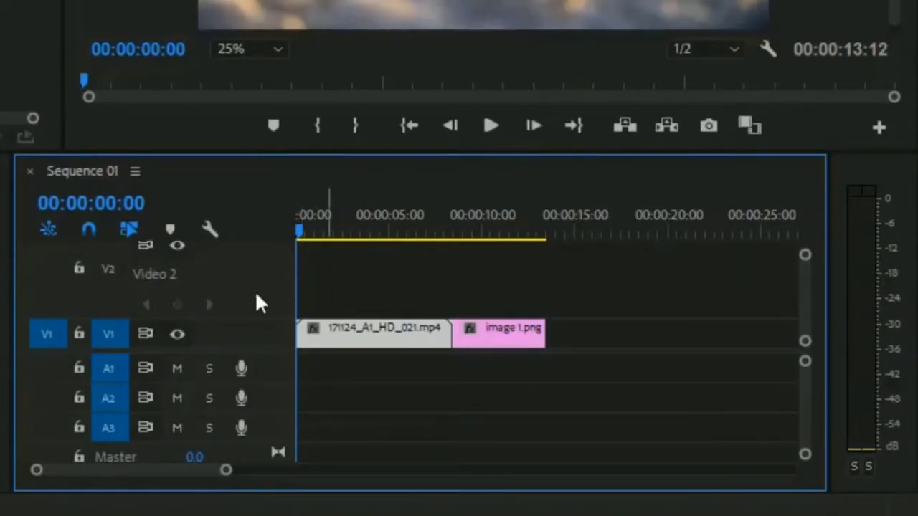
double_click(265, 287)
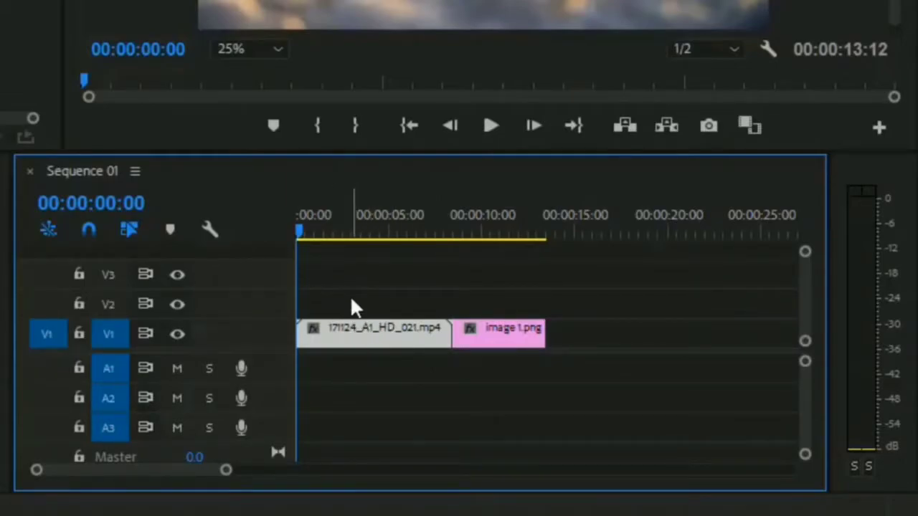
drag(352, 335, 365, 297)
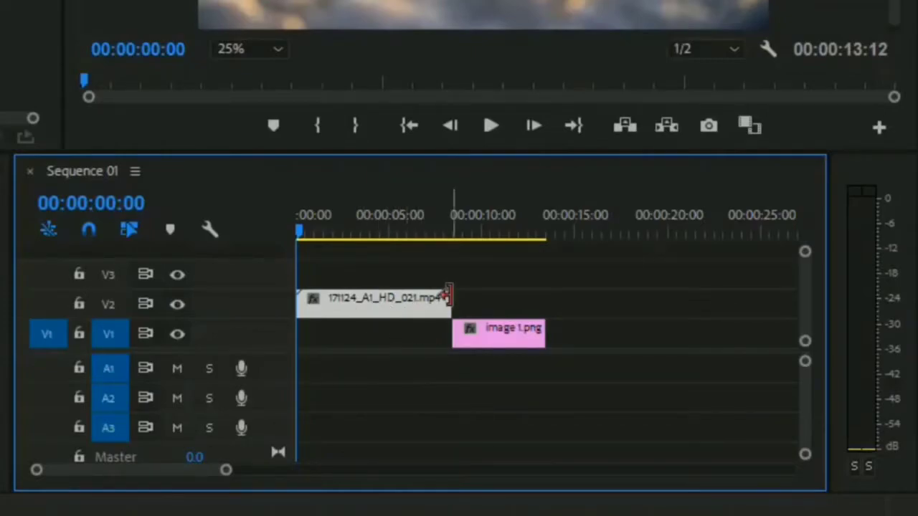
Slide the mp4 clip toward 00:00:10:00, then line it back up at 00:00:00.
drag(379, 312, 518, 299)
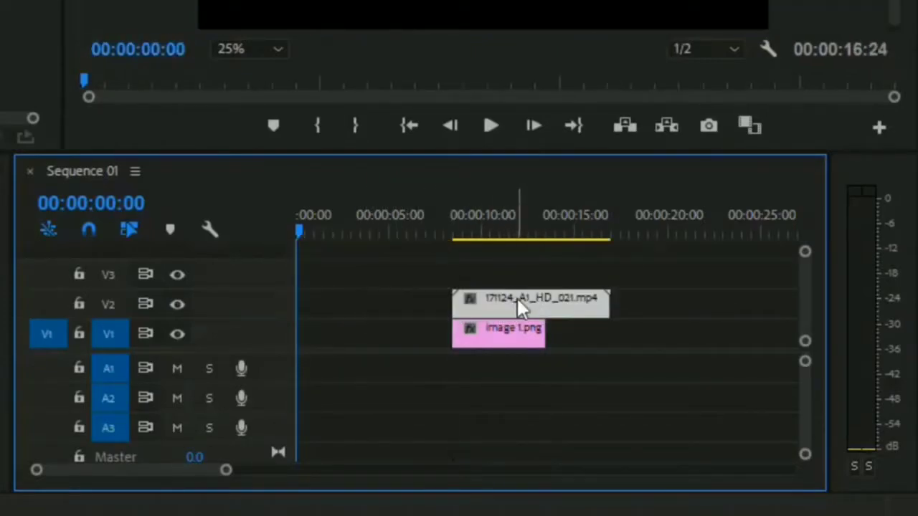
click(508, 221)
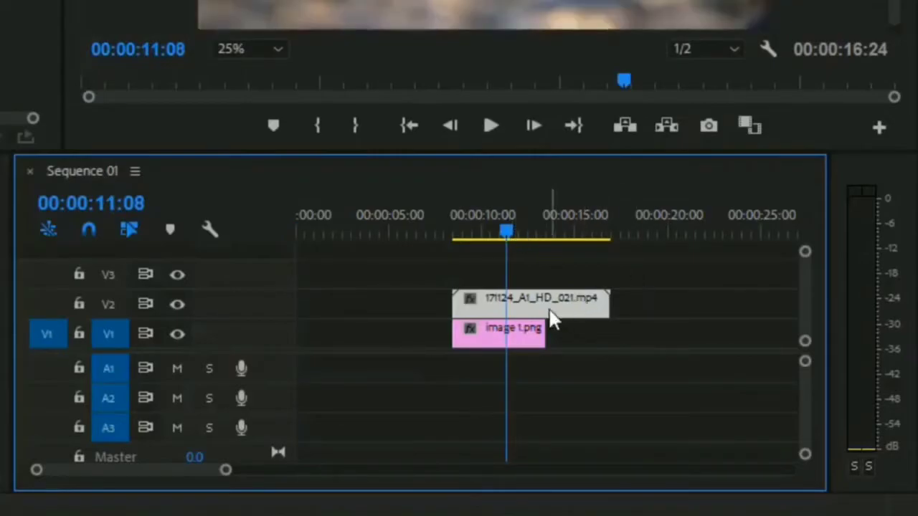
drag(557, 314, 590, 301)
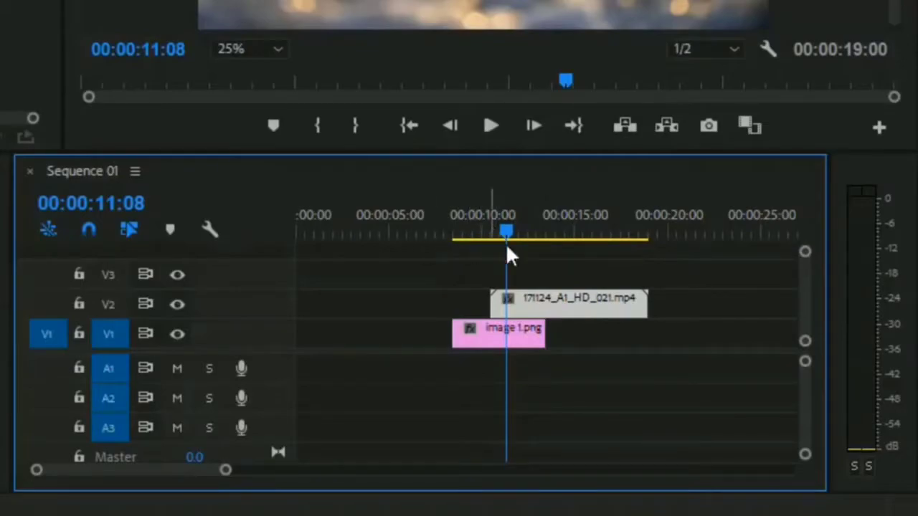
drag(523, 308, 367, 308)
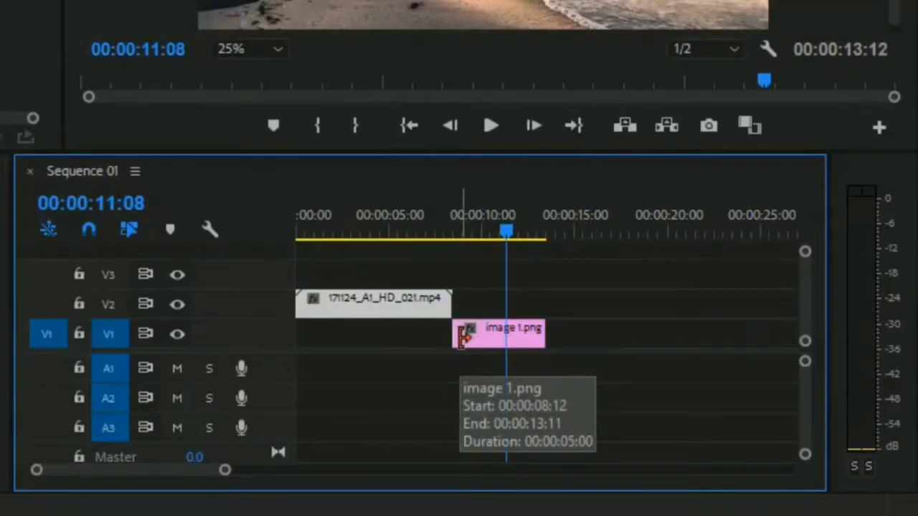
click(493, 336)
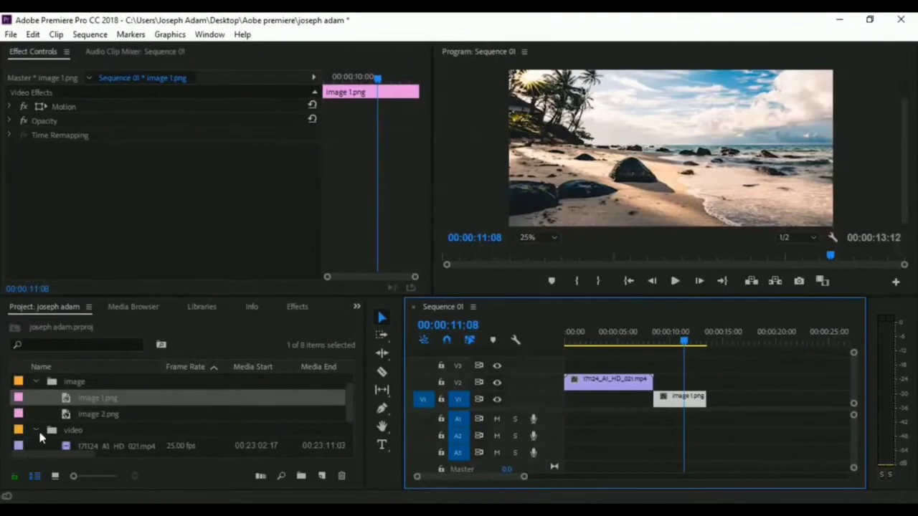
Add audio 1.m4a from the audio bin to the Audio 1 track.
click(37, 429)
scroll(79, 414, down, 1)
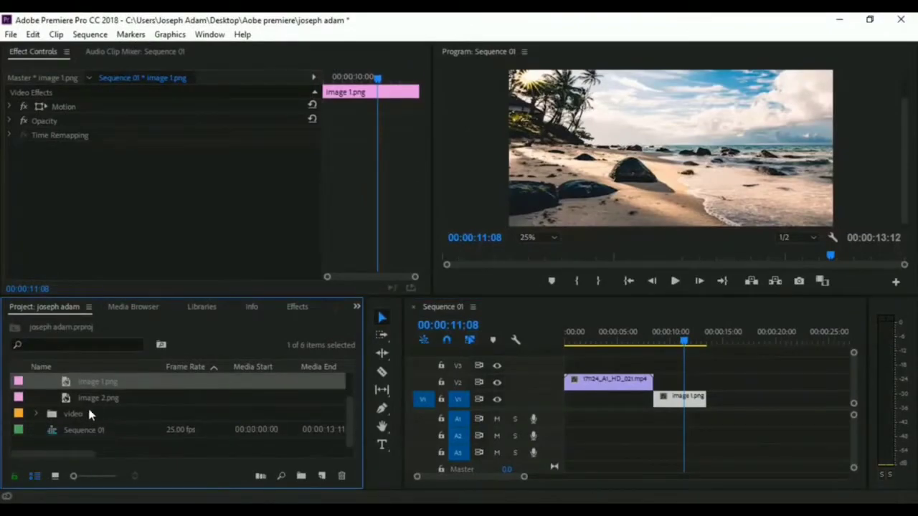
scroll(100, 409, up, 1)
click(36, 382)
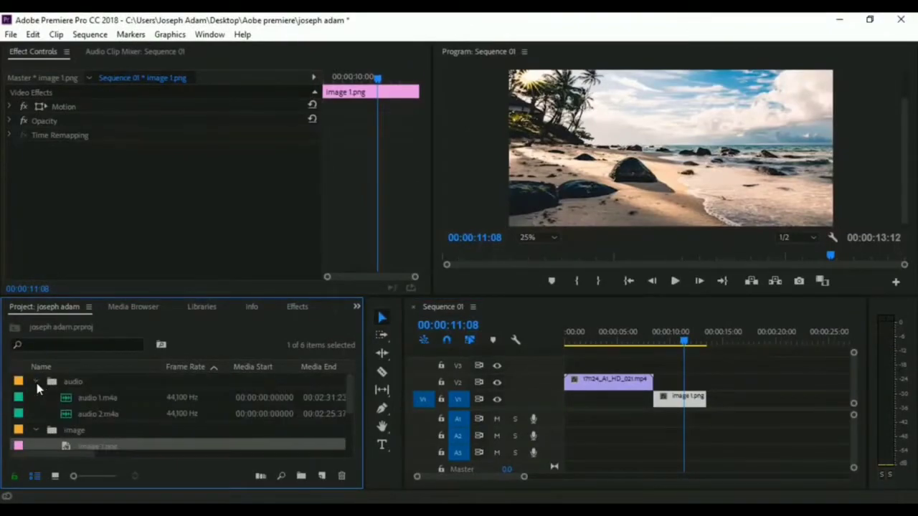
click(111, 399)
drag(85, 400, 570, 430)
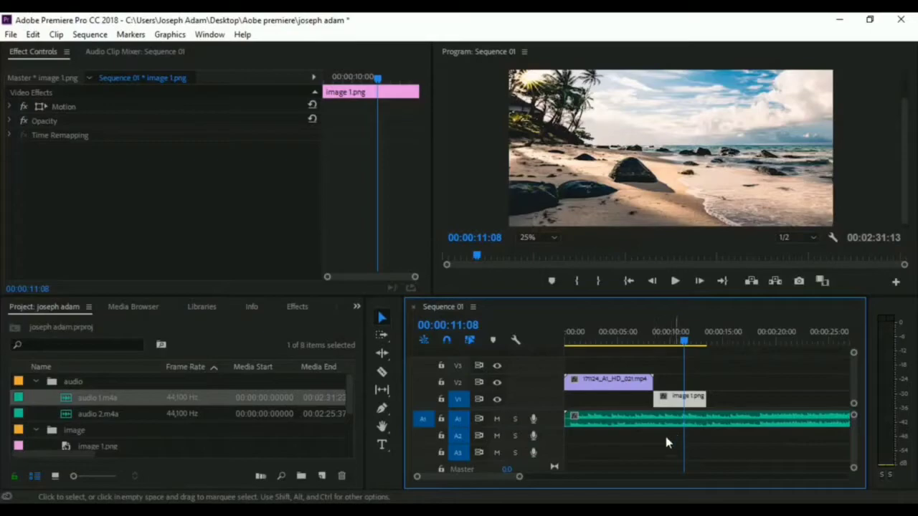
Enlarge the Audio 1 track, adjust the audio clip's position, and return the playhead to 0.
double_click(548, 413)
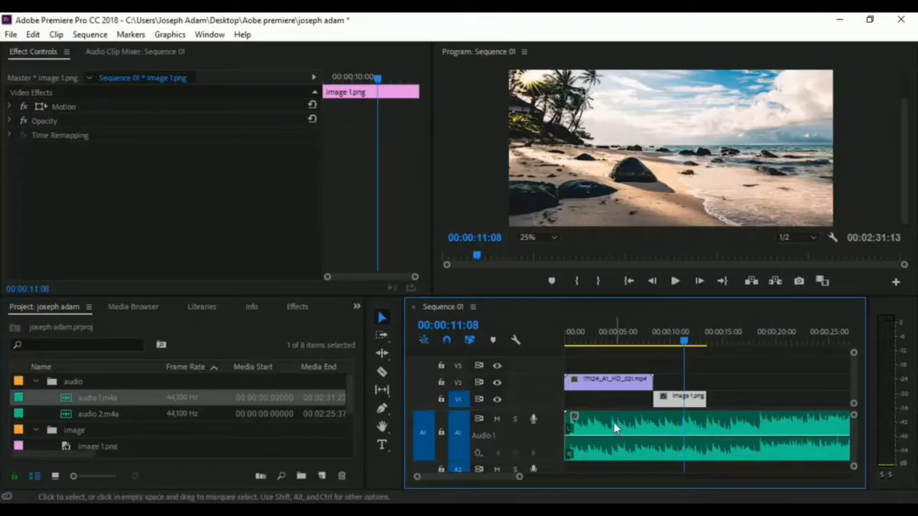
click(673, 428)
drag(673, 429, 727, 423)
click(743, 382)
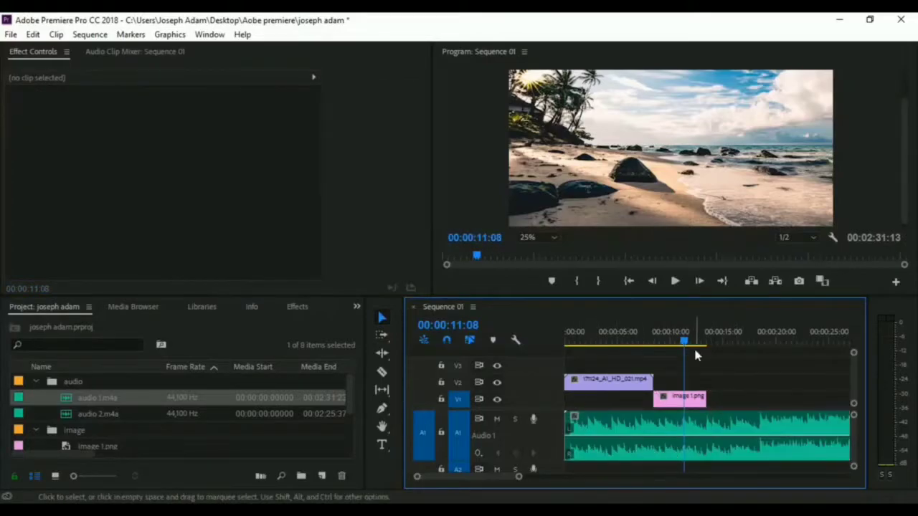
drag(683, 343, 558, 346)
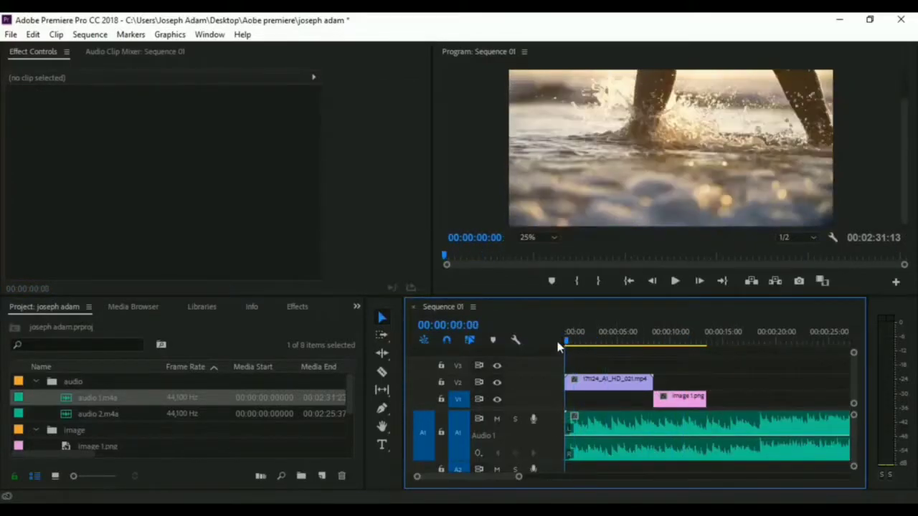
click(674, 282)
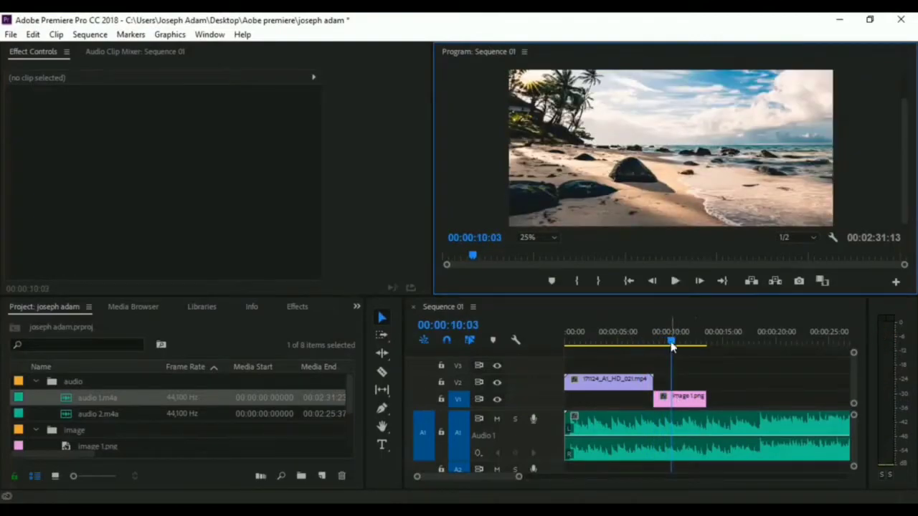
click(535, 417)
key(Home)
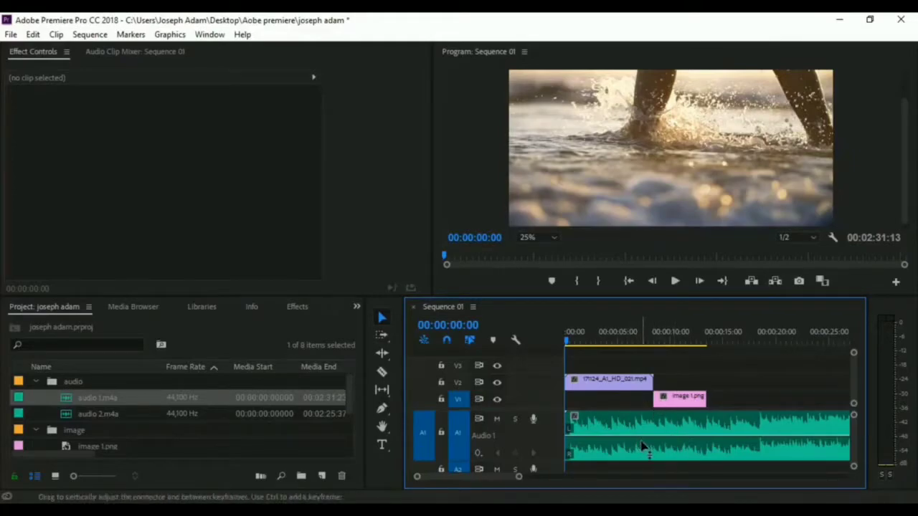
click(685, 434)
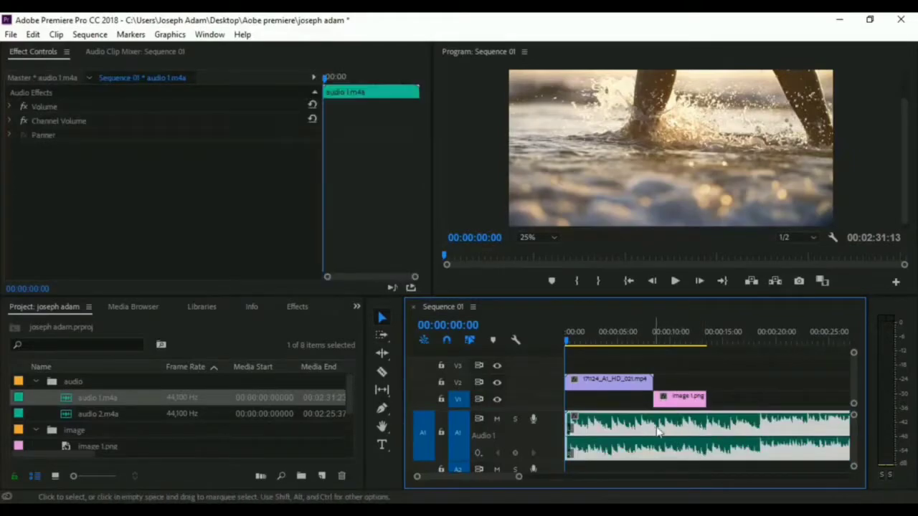
key(Delete)
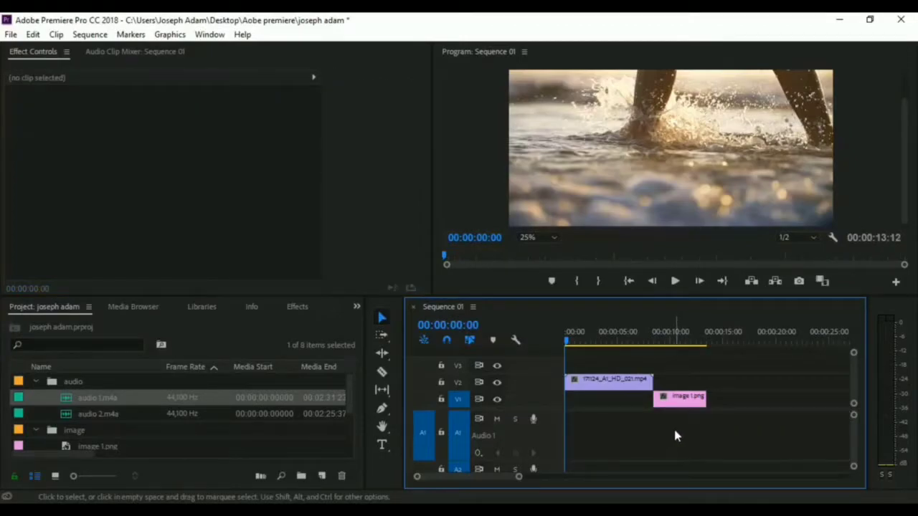
key(ctrl+z)
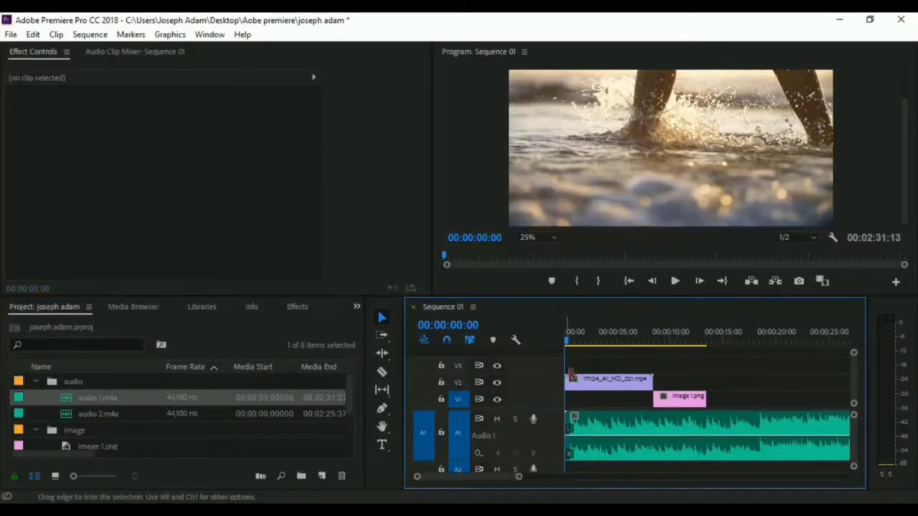
drag(729, 367, 585, 475)
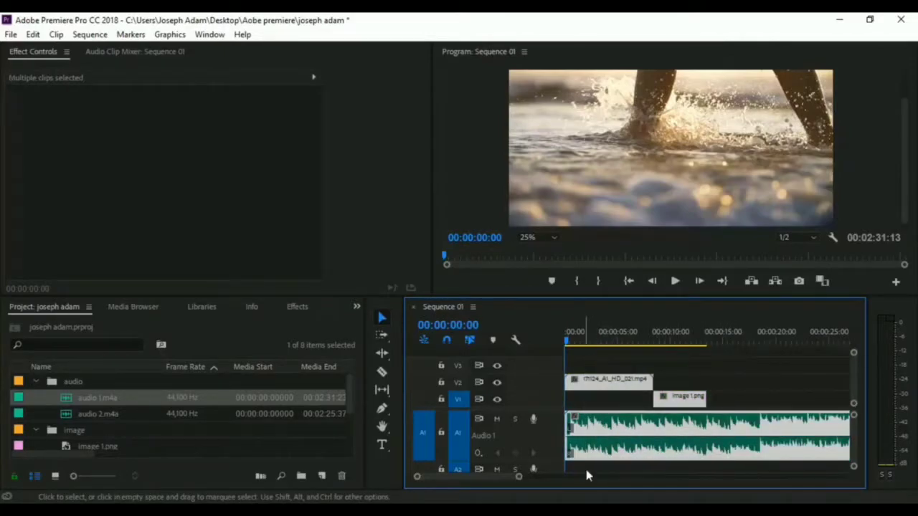
key(Delete)
key(ctrl+z)
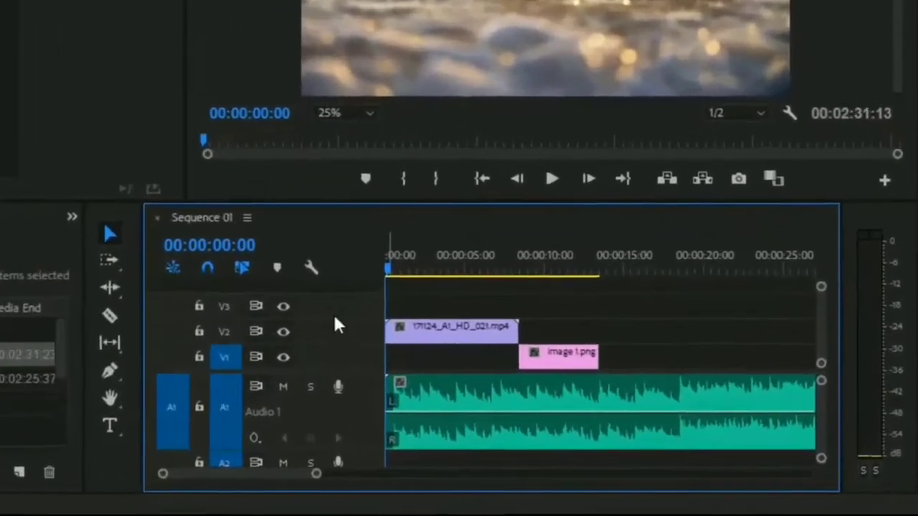
Add a V4 video track and shrink the track heights so it stays visible.
right_click(329, 318)
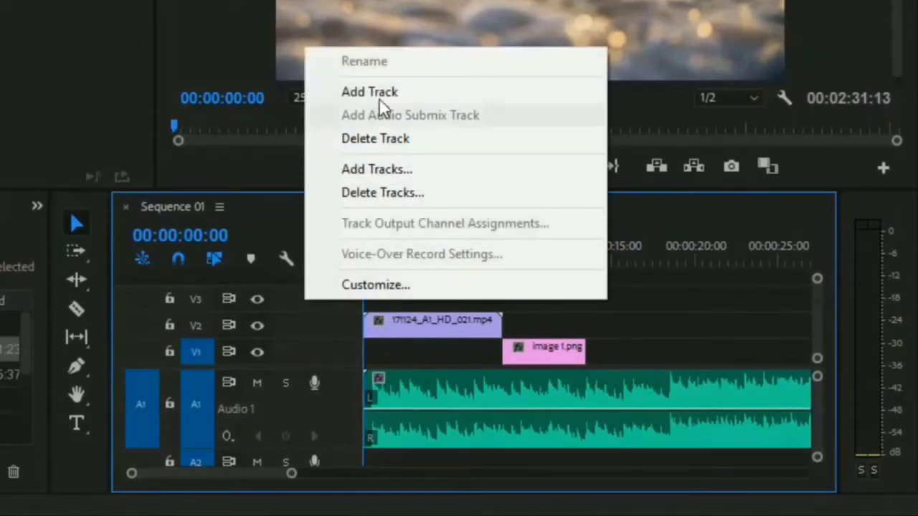
click(387, 92)
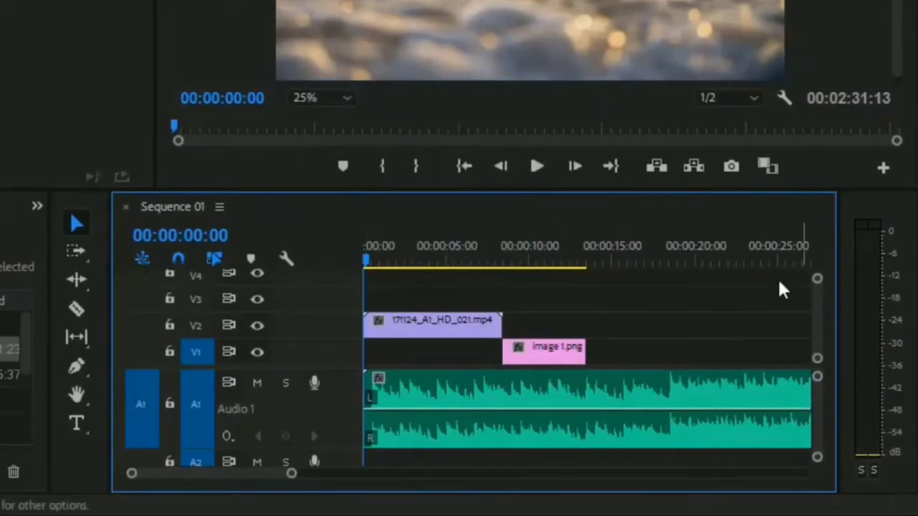
drag(815, 287, 817, 265)
key(minus)
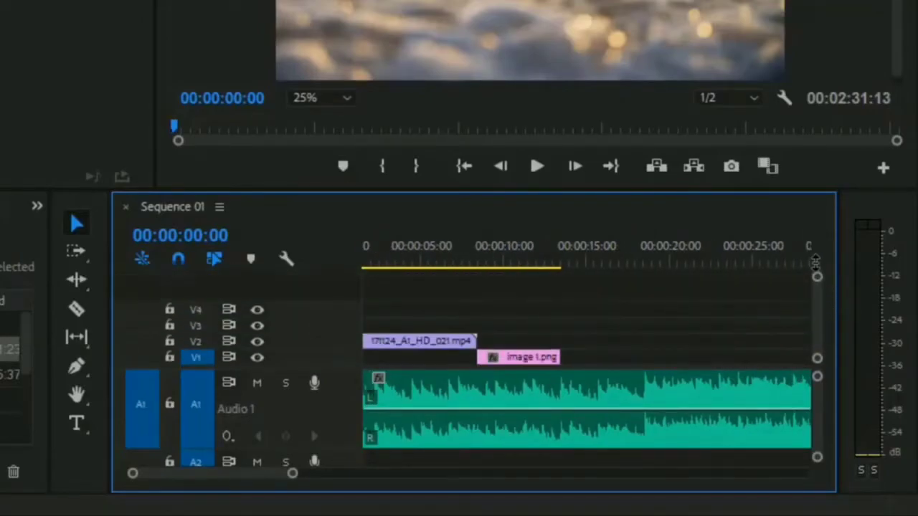
Add a fifth video track, V5, above the existing clips.
right_click(301, 313)
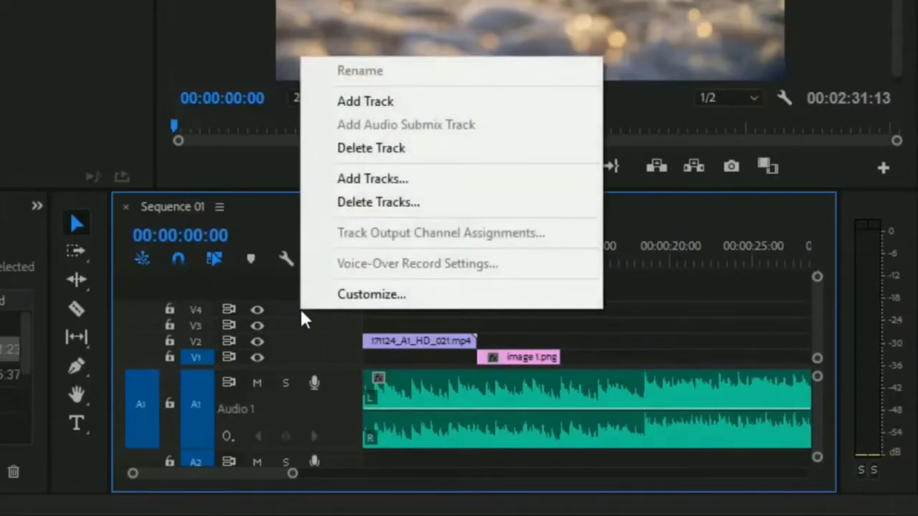
click(397, 104)
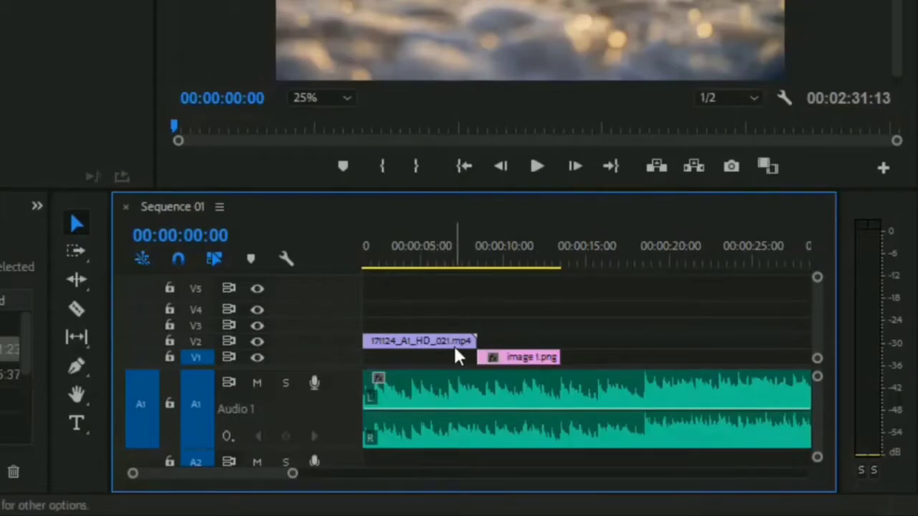
right_click(310, 292)
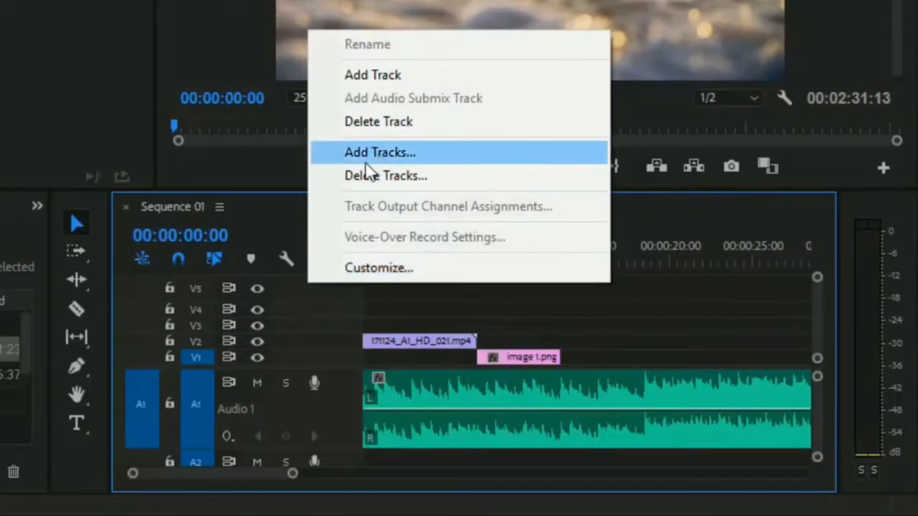
right_click(293, 291)
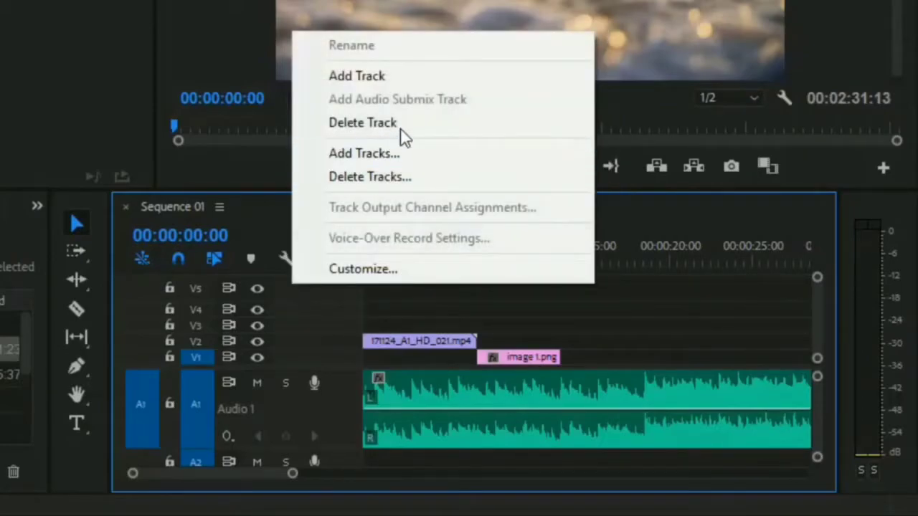
Add 5 video tracks via Add Tracks, keeping new audio tracks after Audio 3.
click(424, 158)
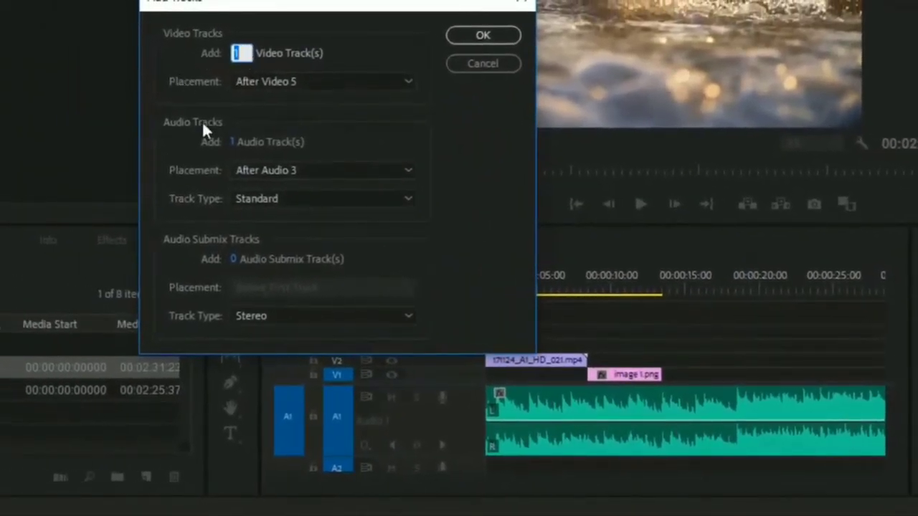
click(320, 167)
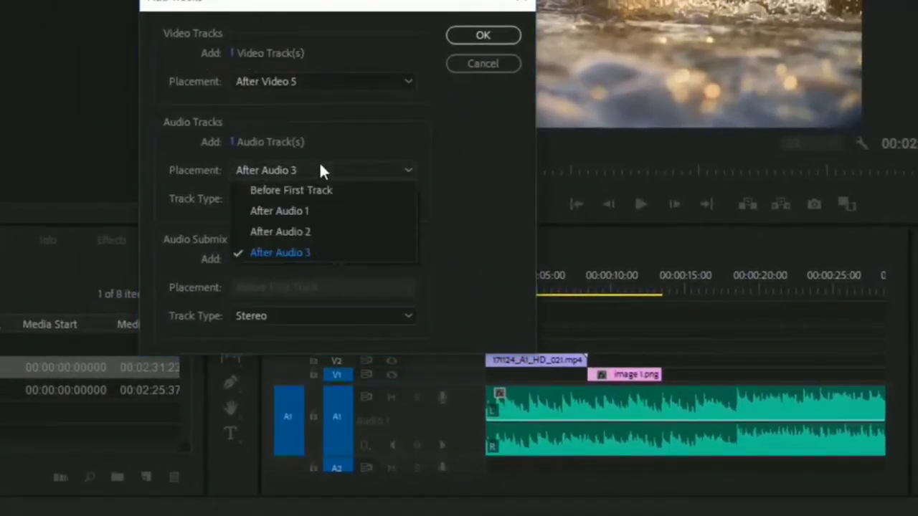
click(436, 208)
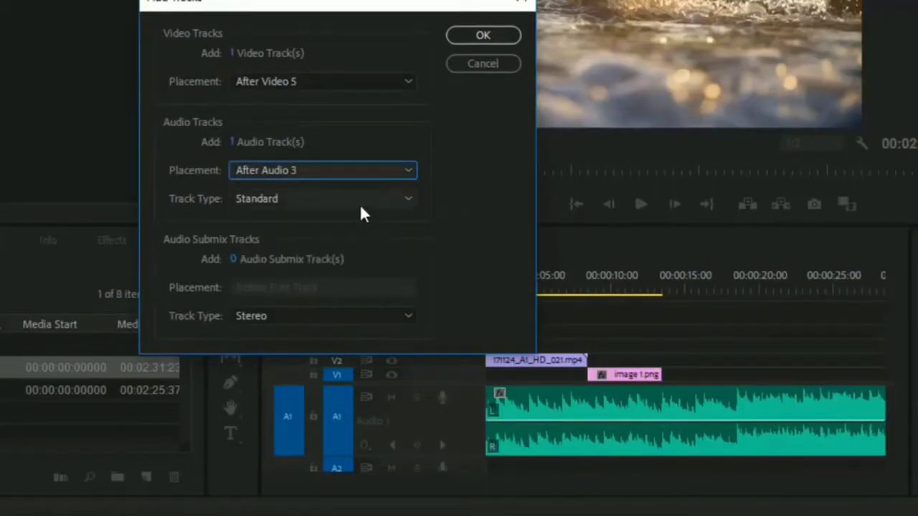
key(Tab)
click(234, 53)
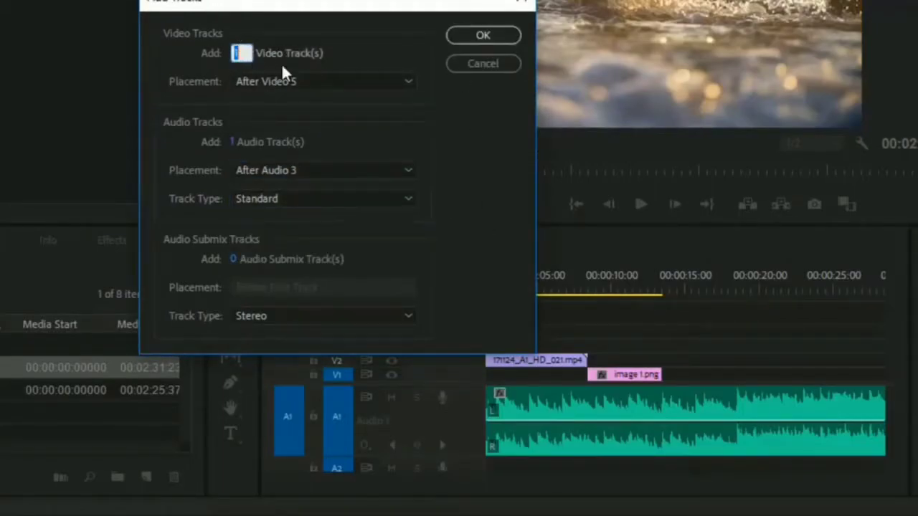
click(507, 35)
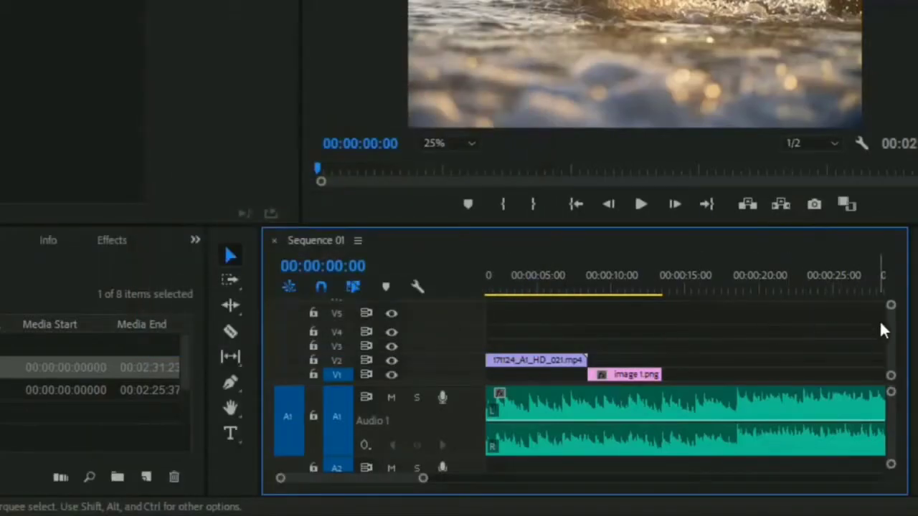
Adjust track heights and shrink Audio 1 to a thin row revealing A2–A4.
mouse_move(893, 306)
mouse_down()
mouse_move(894, 315)
mouse_move(891, 301)
mouse_up()
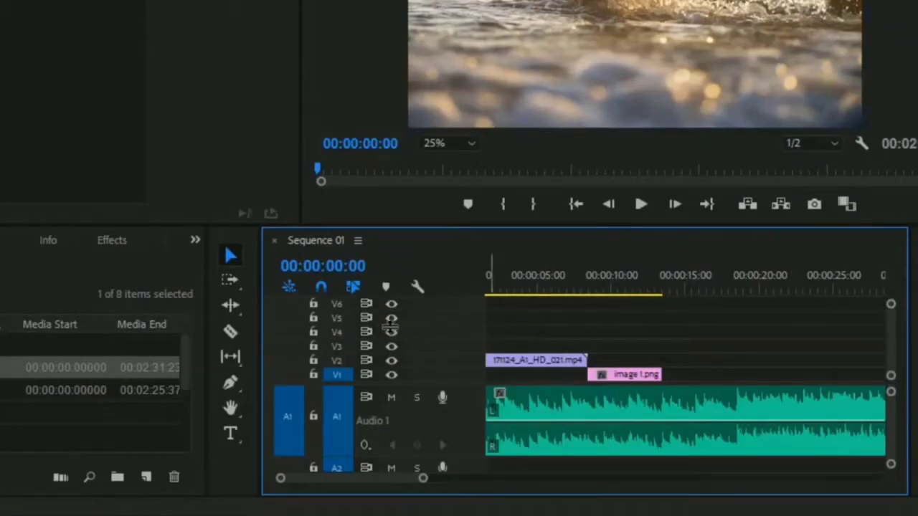
scroll(442, 327, down, 2)
scroll(423, 338, up, 3)
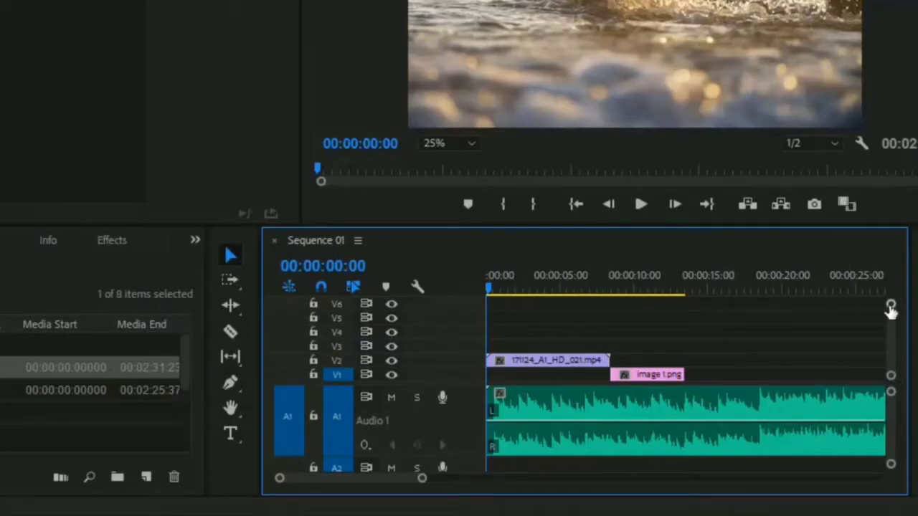
mouse_move(891, 308)
mouse_down()
mouse_move(892, 330)
mouse_move(891, 304)
mouse_up()
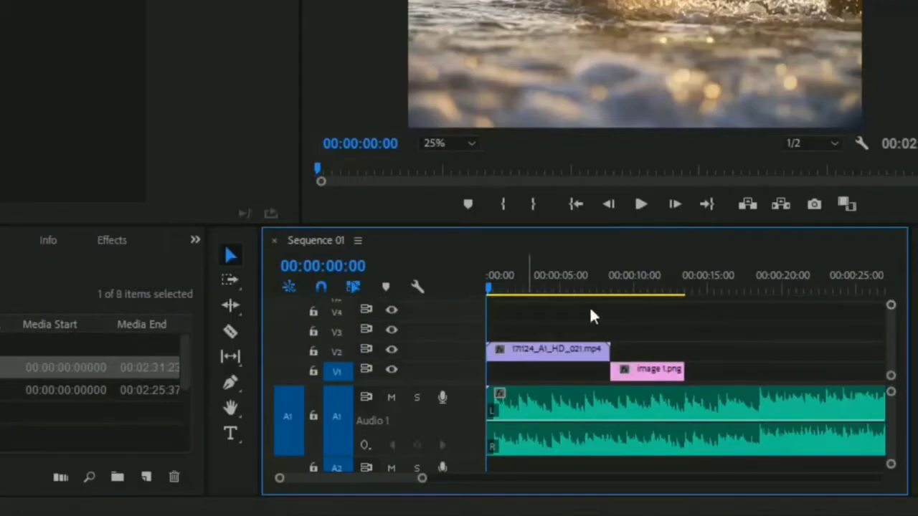
drag(471, 457, 471, 411)
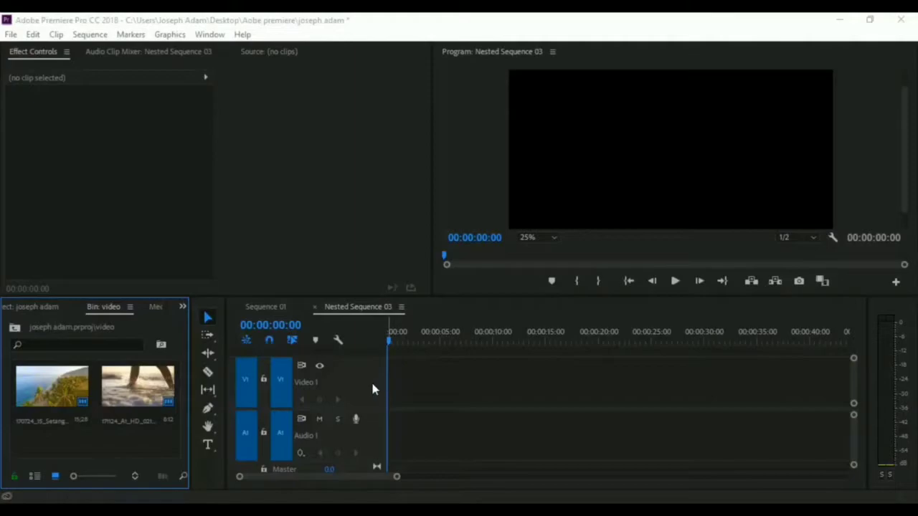
Import the Untitled Project file from the Desktop's Files folder into the video bin.
right_click(91, 439)
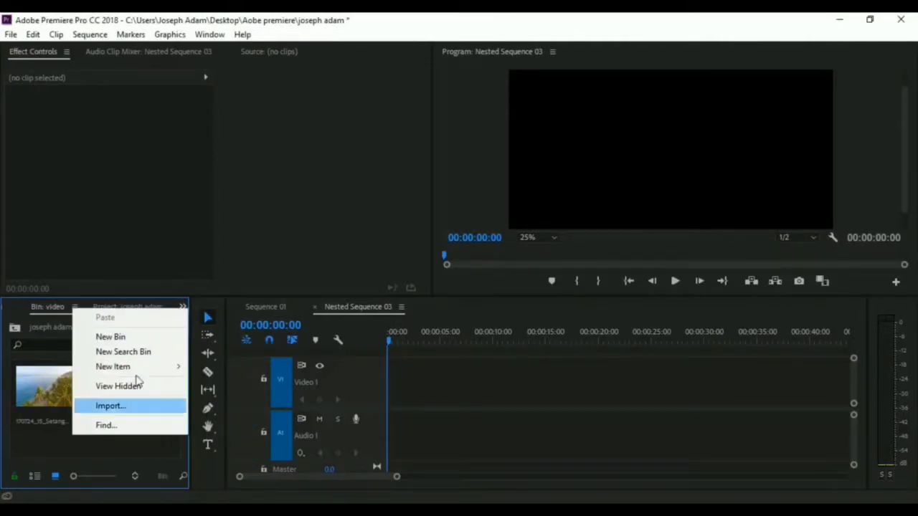
click(123, 406)
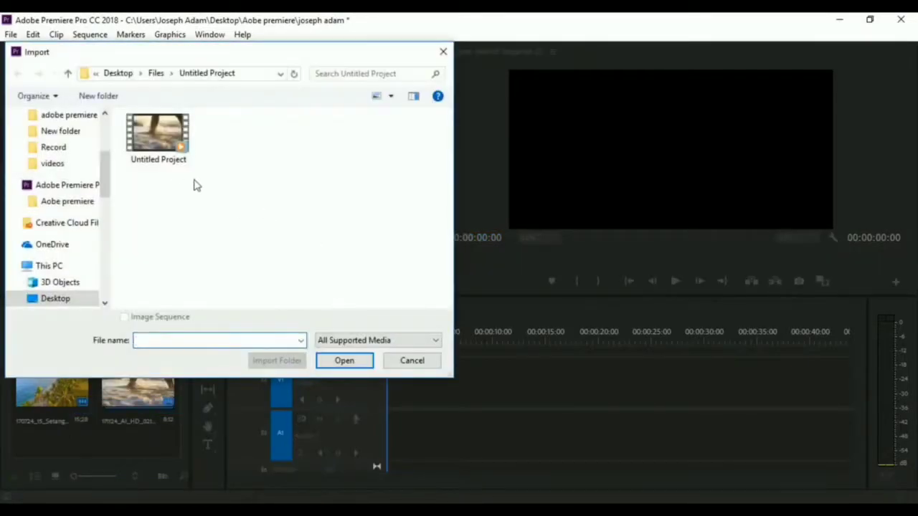
click(173, 147)
click(338, 361)
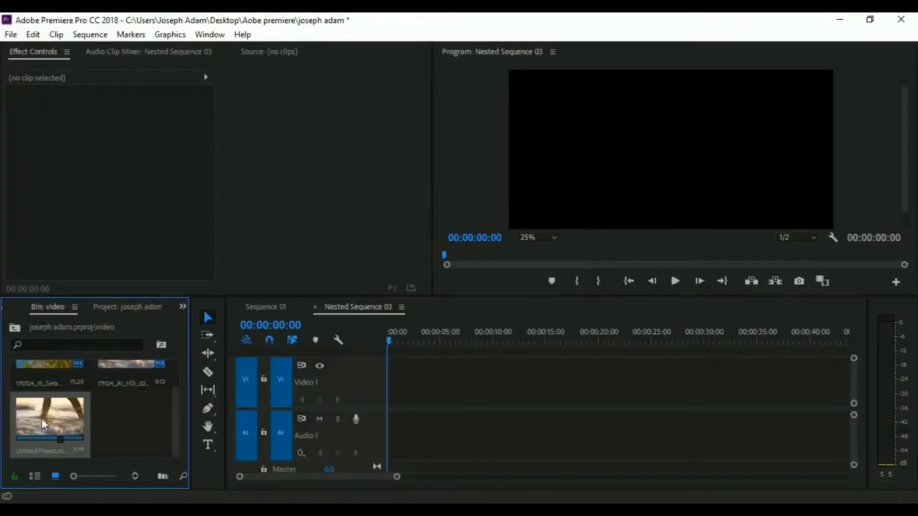
Place the Untitled Project clip at the sequence start on Video 1 and Audio 1.
drag(48, 419, 423, 393)
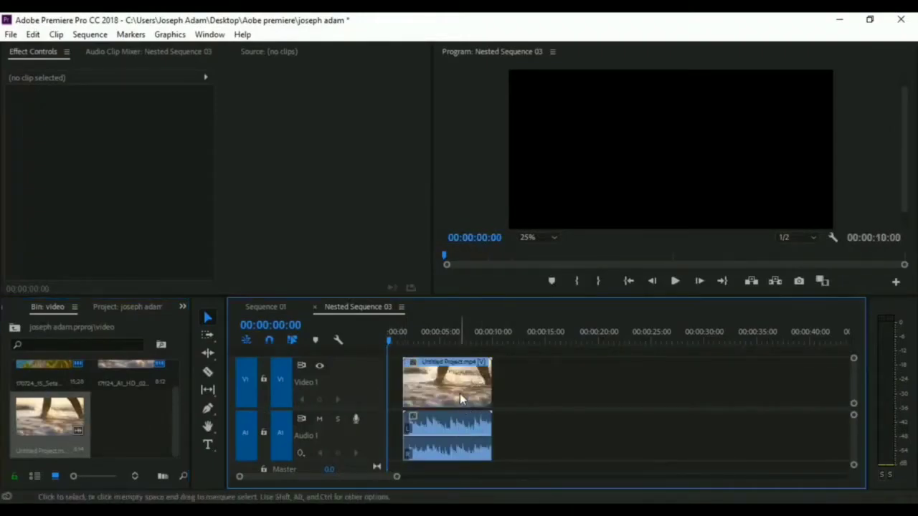
click(464, 399)
click(492, 430)
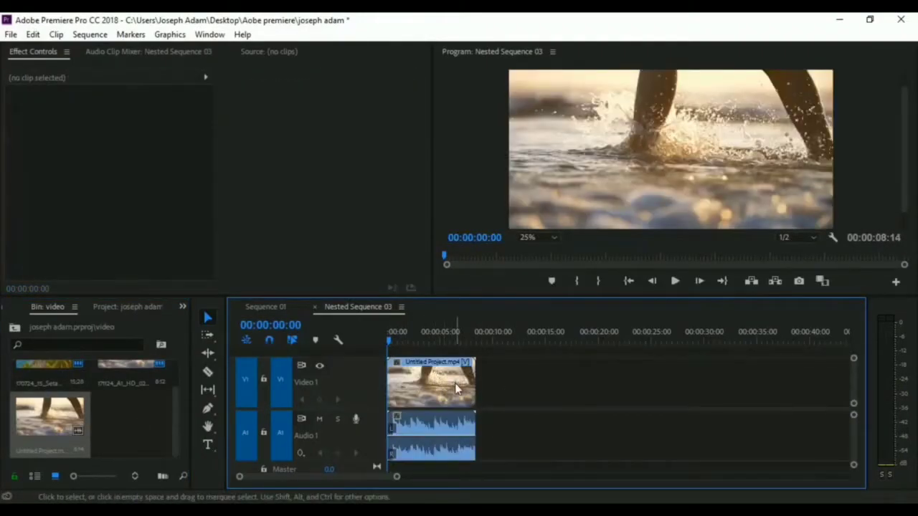
Preview the 00:00:08:14 clip, then select it on Video 1.
click(674, 281)
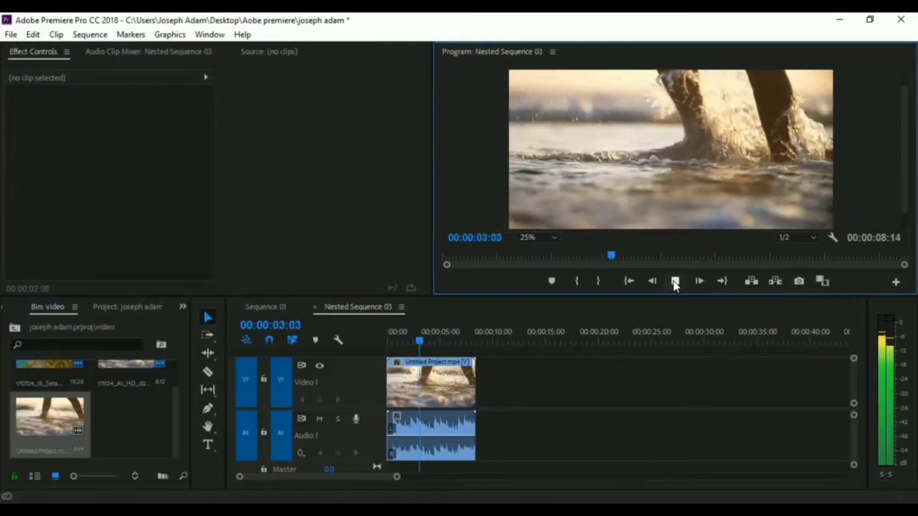
click(675, 282)
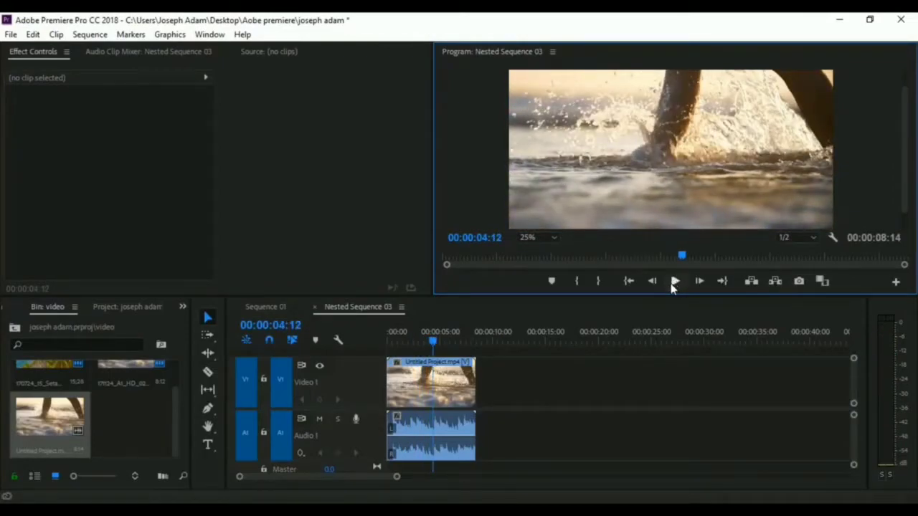
click(457, 385)
click(502, 390)
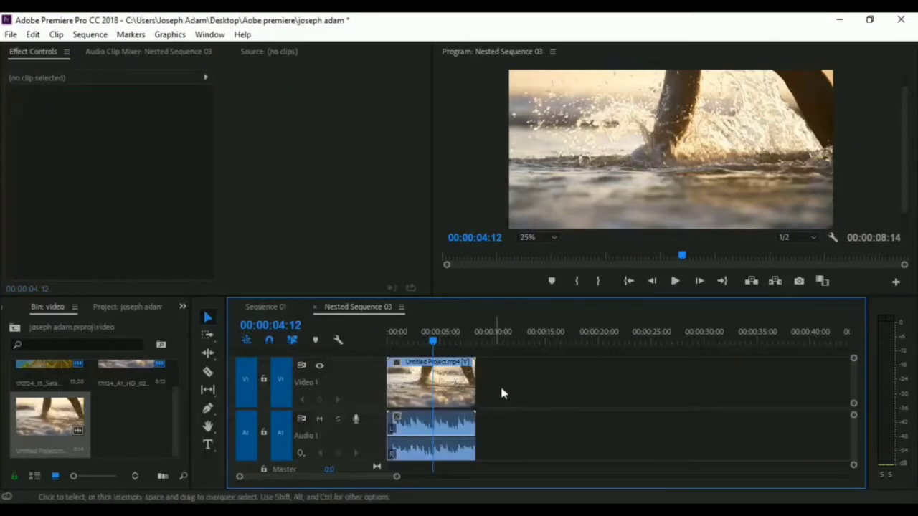
click(453, 392)
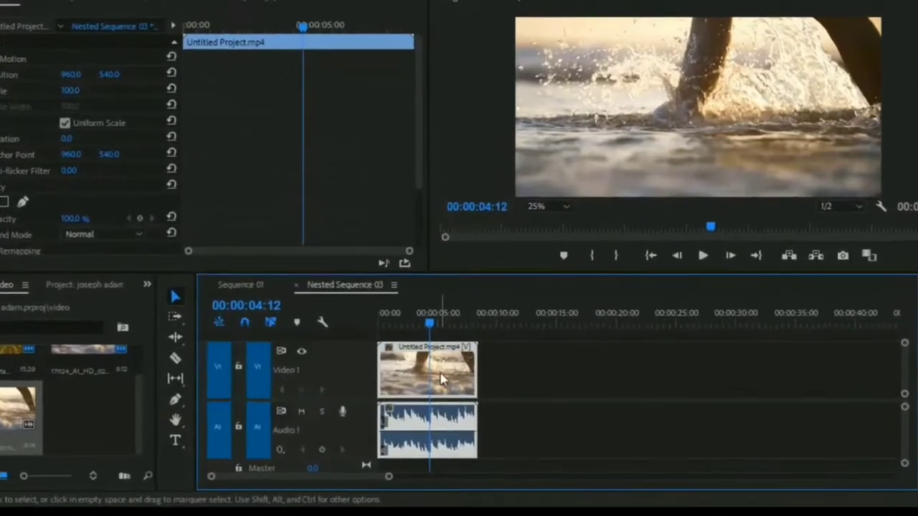
Unlink the Untitled Project.mp4 video from its audio.
right_click(439, 386)
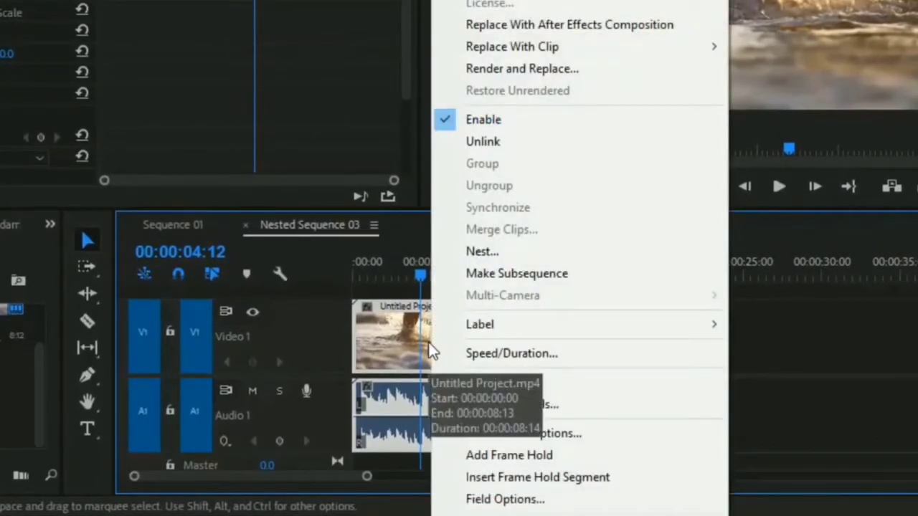
click(525, 146)
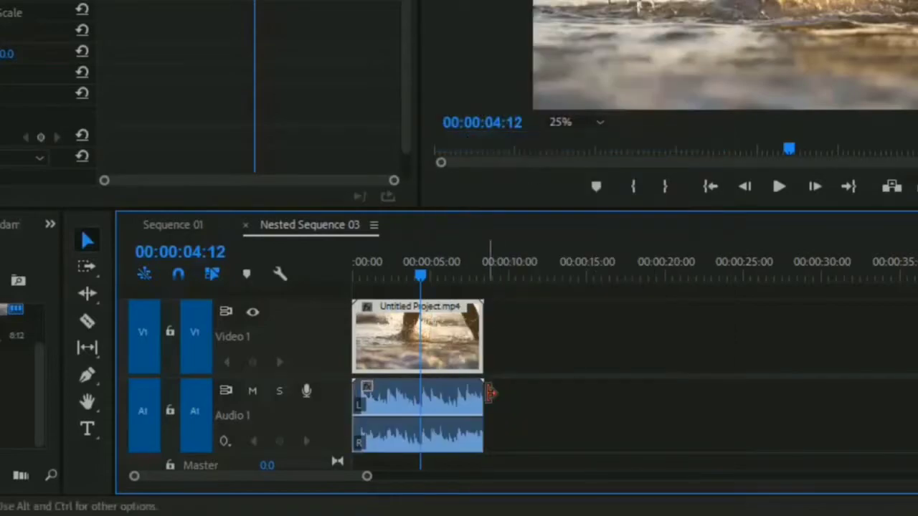
click(517, 383)
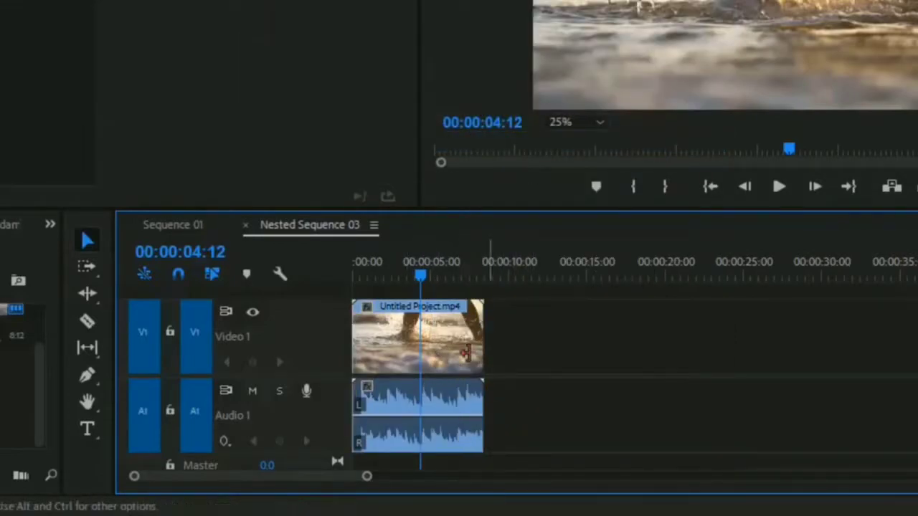
Test moving the video and audio clips independently, then undo the move.
click(436, 351)
drag(459, 333, 453, 364)
click(695, 404)
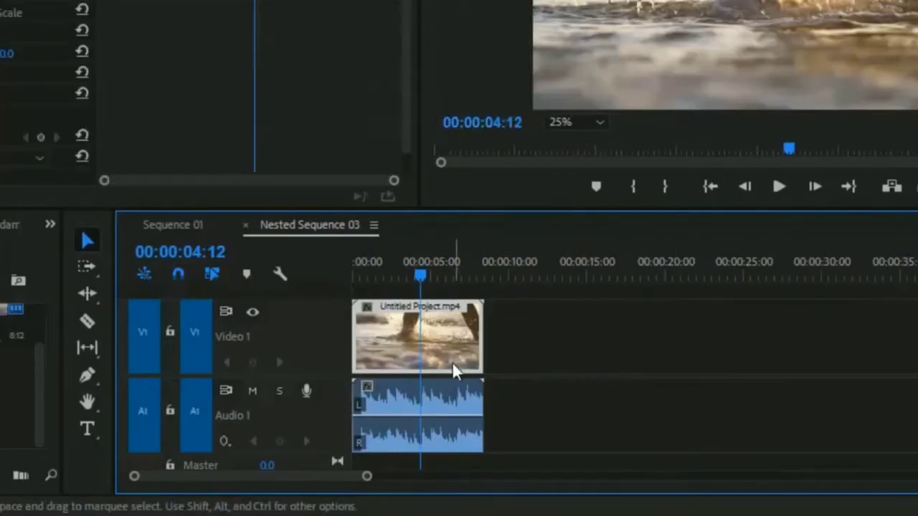
mouse_move(432, 400)
mouse_down()
mouse_move(649, 410)
mouse_move(421, 404)
mouse_up()
drag(441, 336, 593, 337)
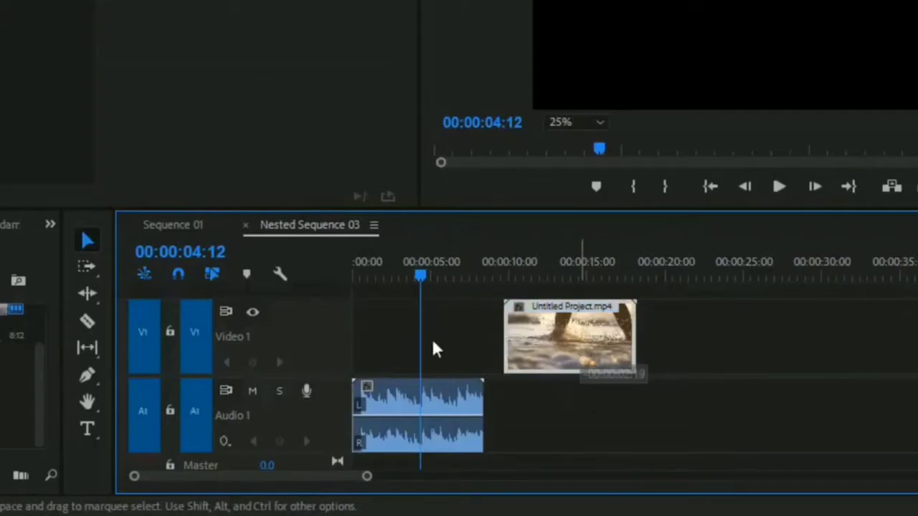
key(ctrl+z)
Delete and restore each part with Ctrl+Z, nudge the video, then select both clips.
click(466, 399)
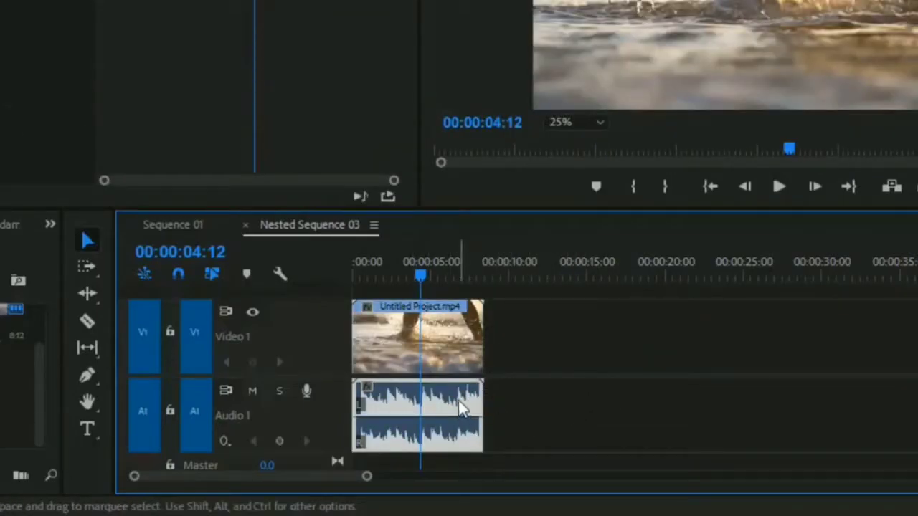
key(Delete)
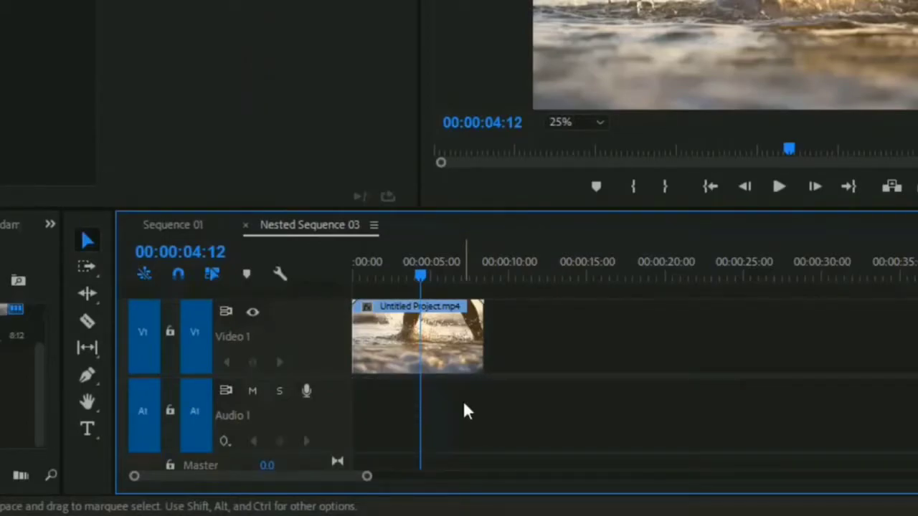
key(ctrl+z)
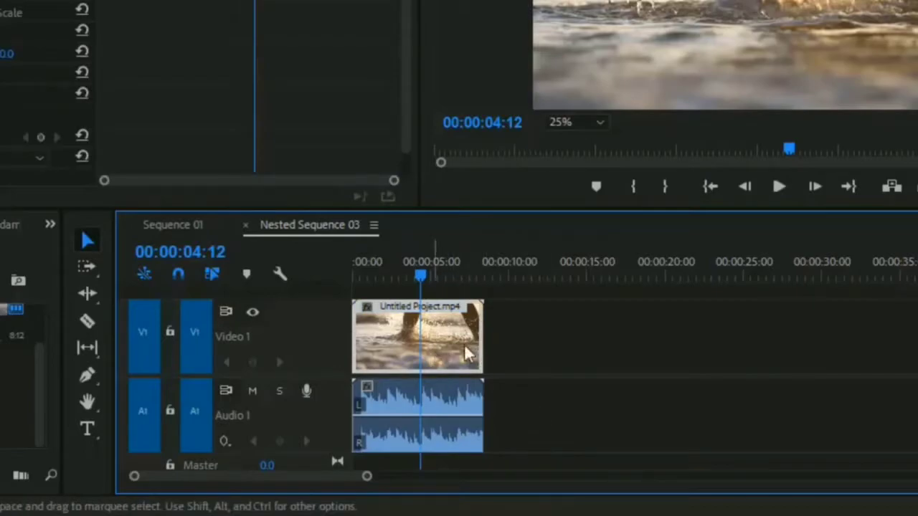
key(Delete)
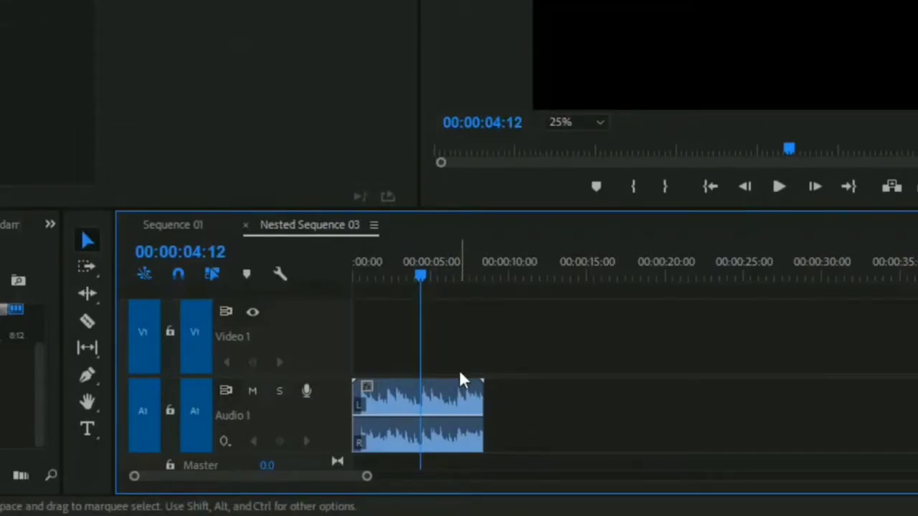
key(ctrl+z)
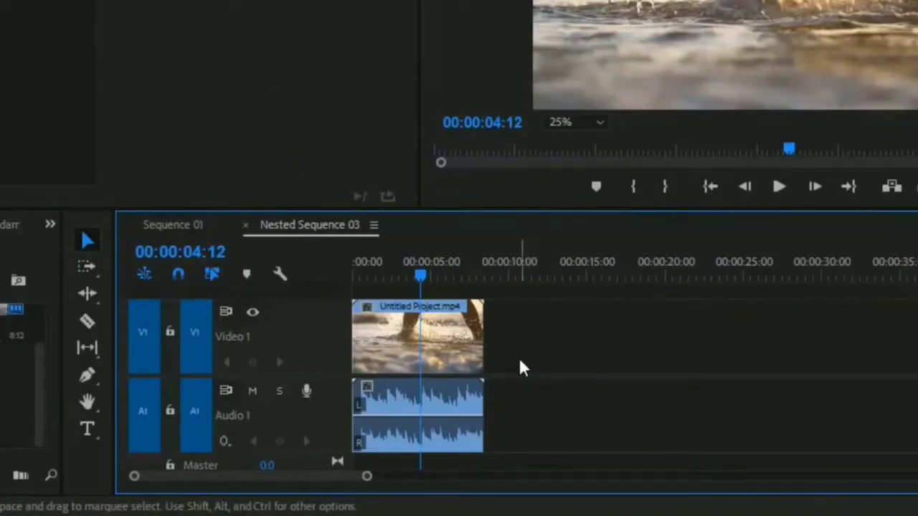
mouse_move(442, 346)
mouse_down()
mouse_move(549, 352)
mouse_move(425, 346)
mouse_up()
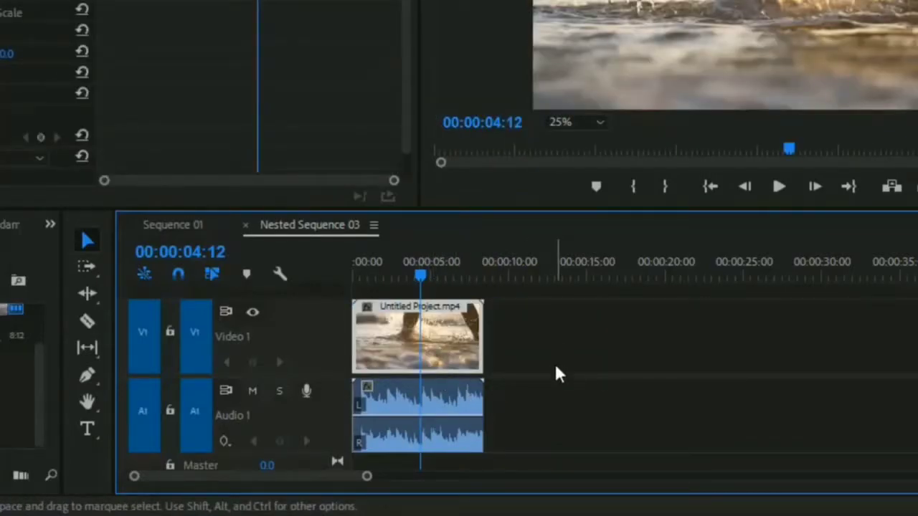
click(562, 450)
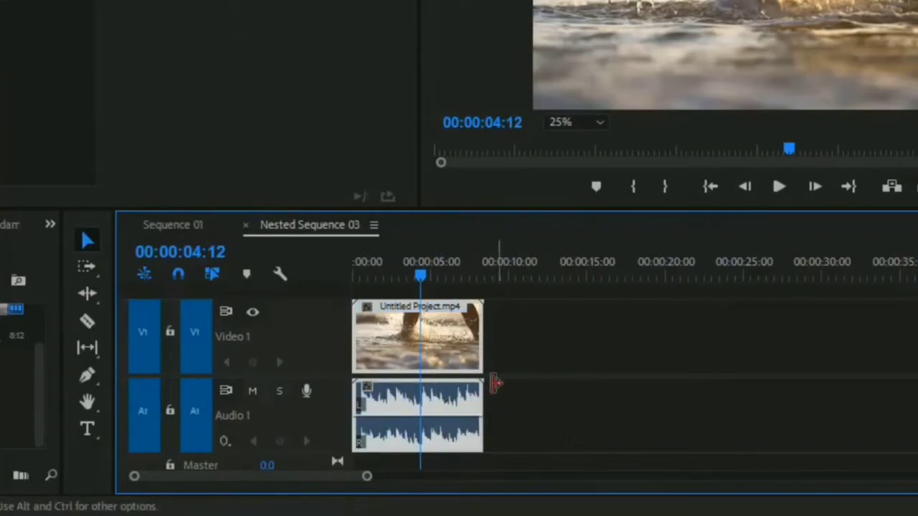
key(ctrl+a)
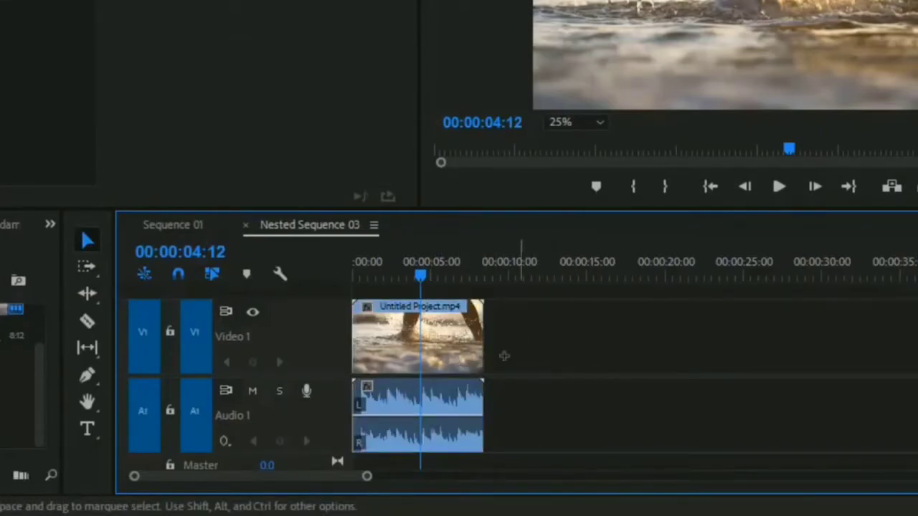
drag(533, 318, 402, 444)
right_click(424, 369)
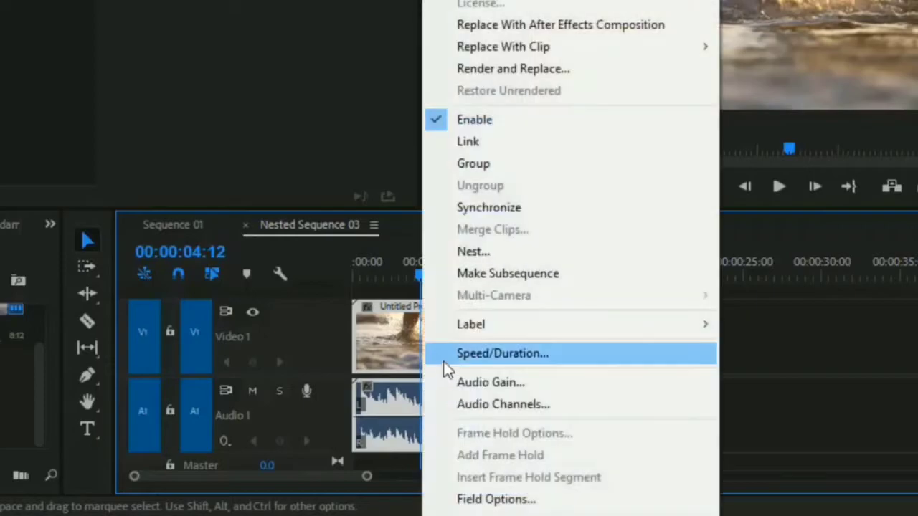
click(492, 252)
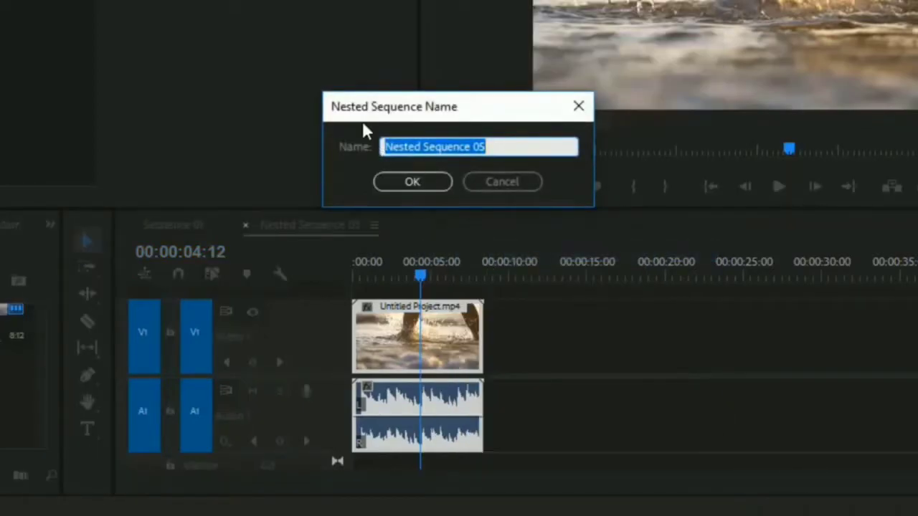
click(494, 148)
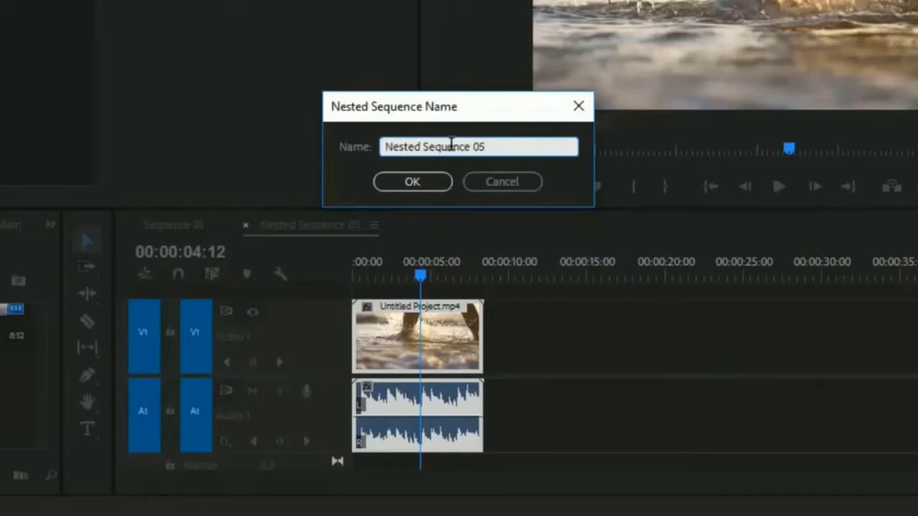
drag(452, 147, 535, 144)
click(533, 145)
click(430, 190)
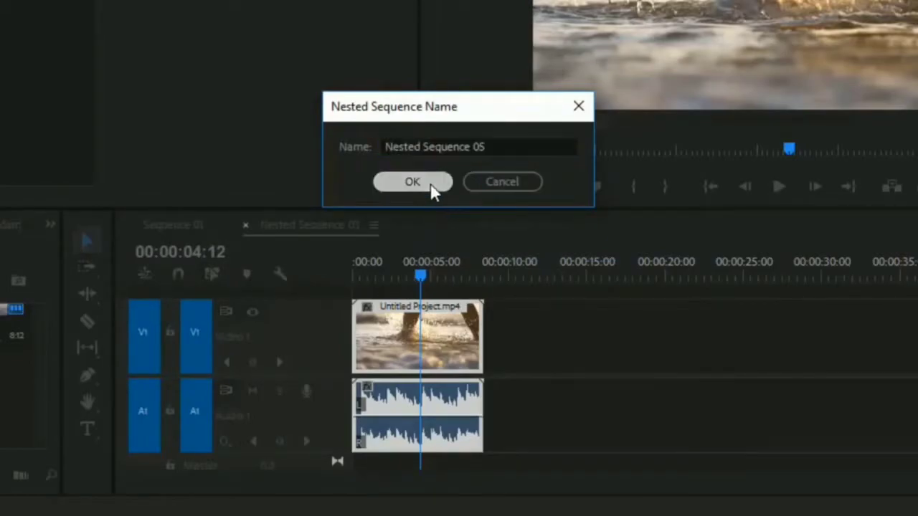
click(442, 359)
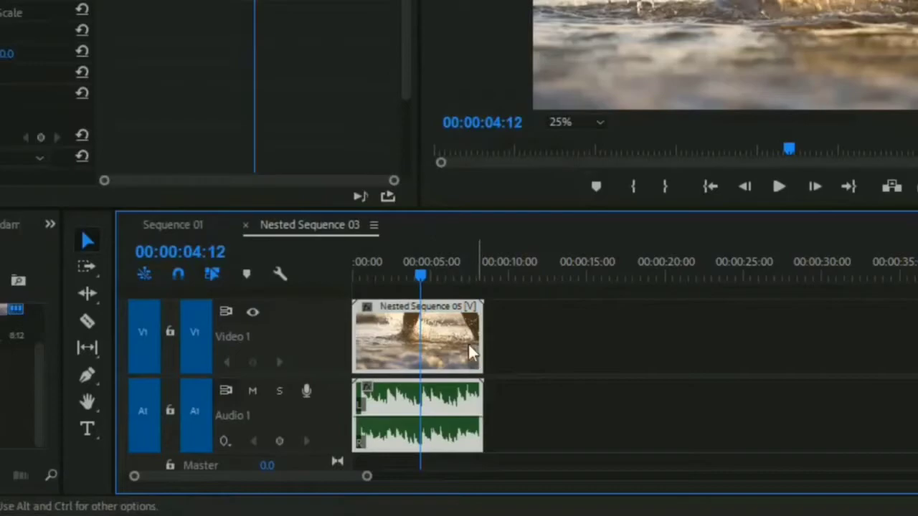
drag(458, 349, 406, 344)
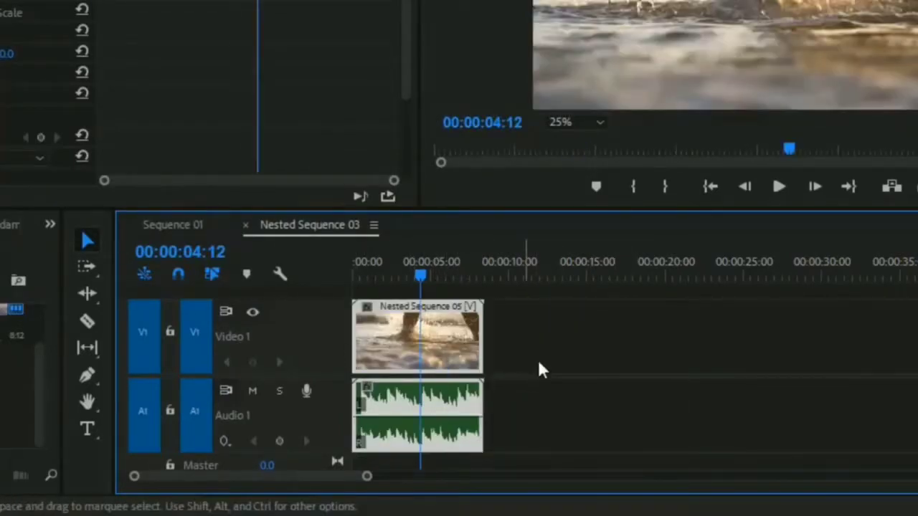
click(452, 337)
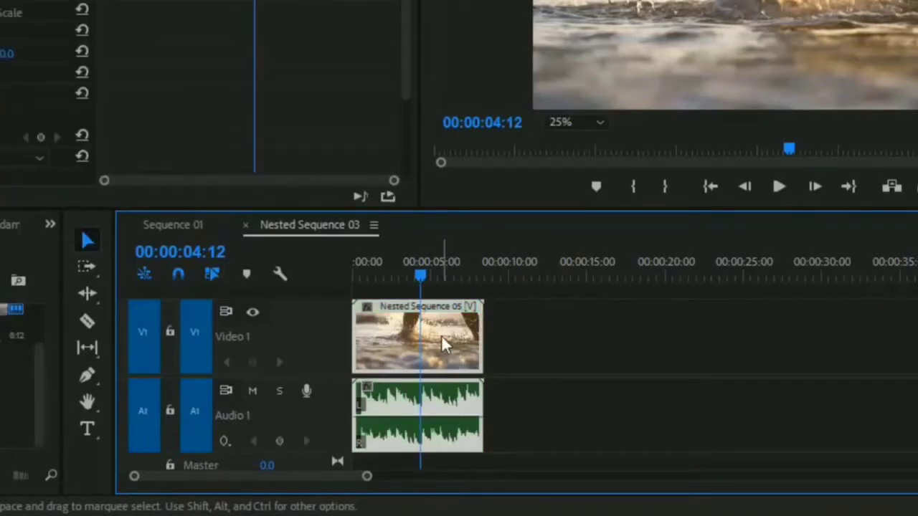
click(542, 337)
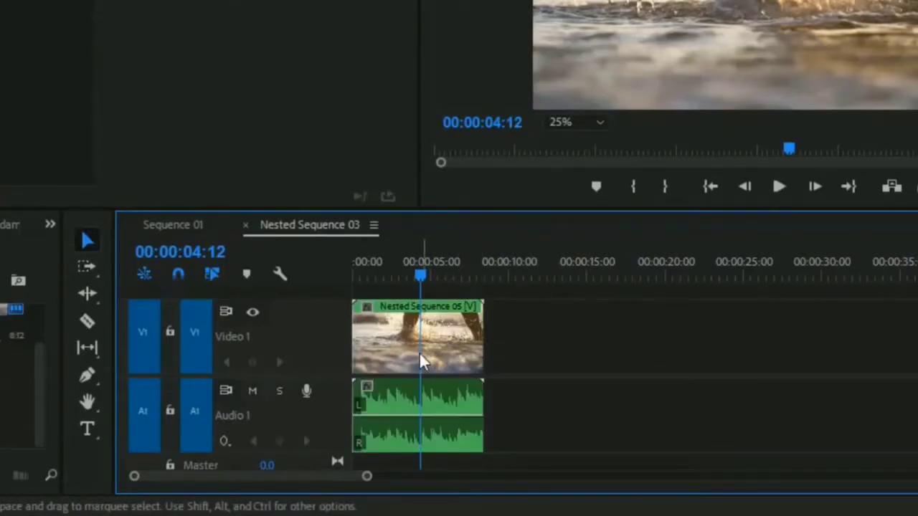
drag(453, 344, 392, 368)
click(541, 351)
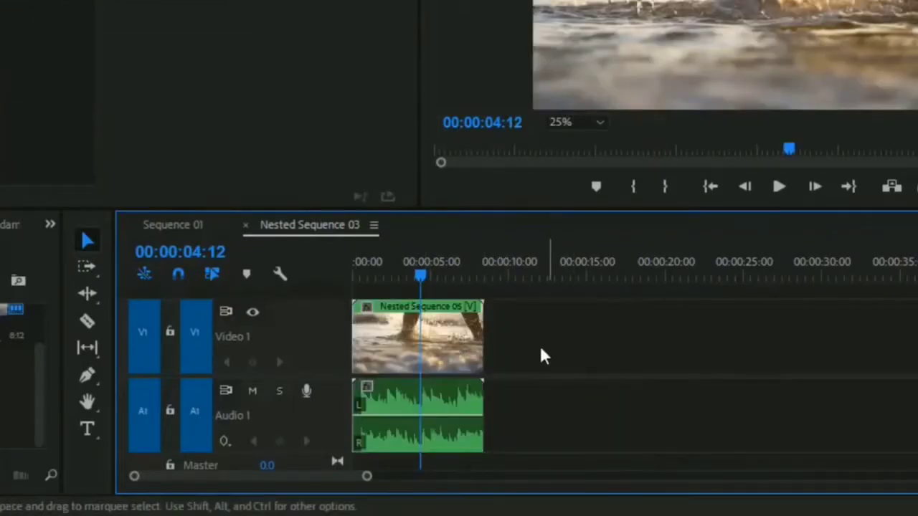
Unlink the nested clip's video from its audio and drag the video part away and back.
right_click(451, 354)
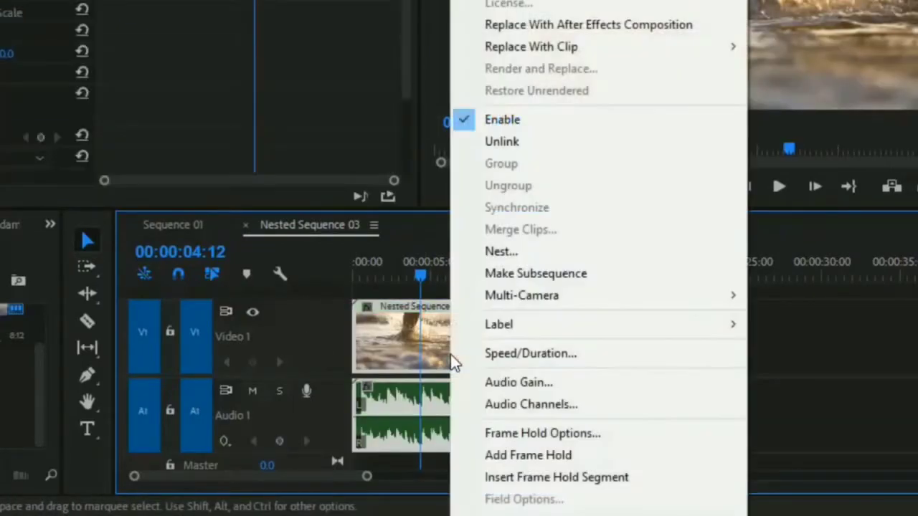
click(520, 145)
drag(446, 335, 402, 351)
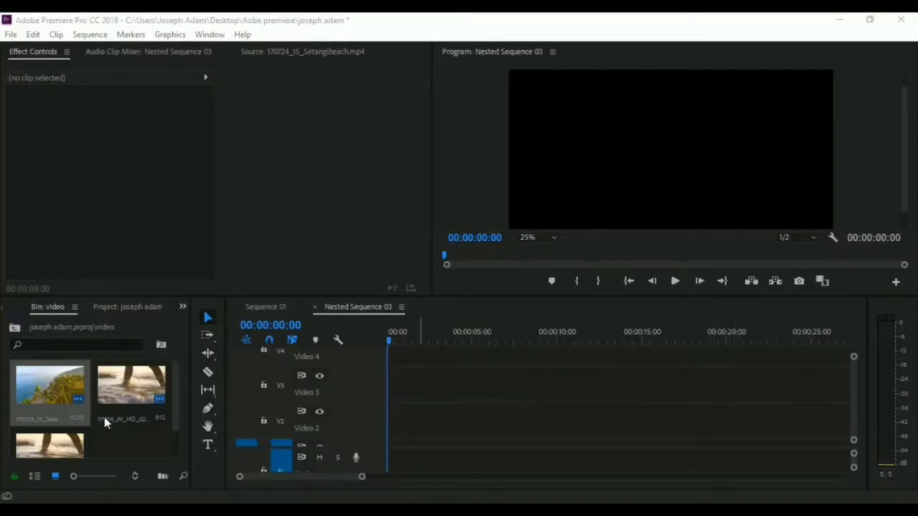
Add 170724_15_Setangibeach.mp4 to Video 3 and 171124_A1_HD_021.mp4 to Video 2, then preview.
drag(45, 388, 392, 398)
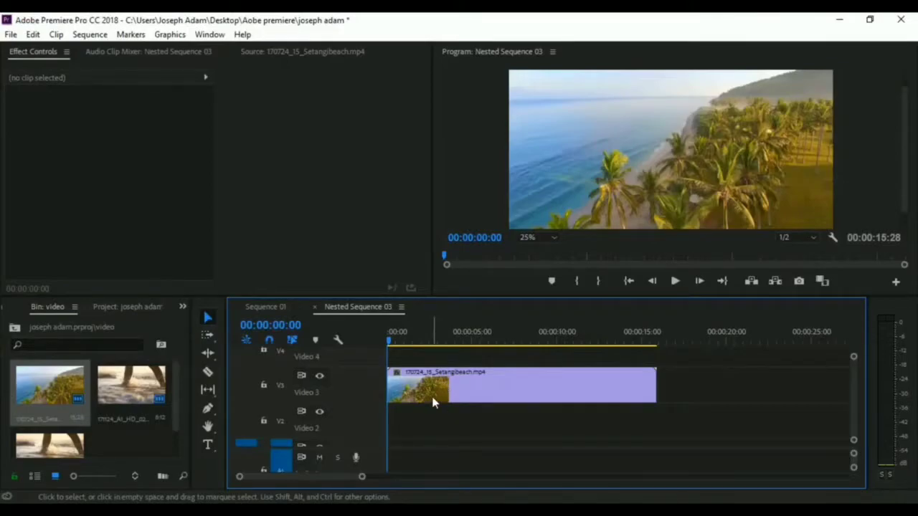
drag(129, 385, 416, 438)
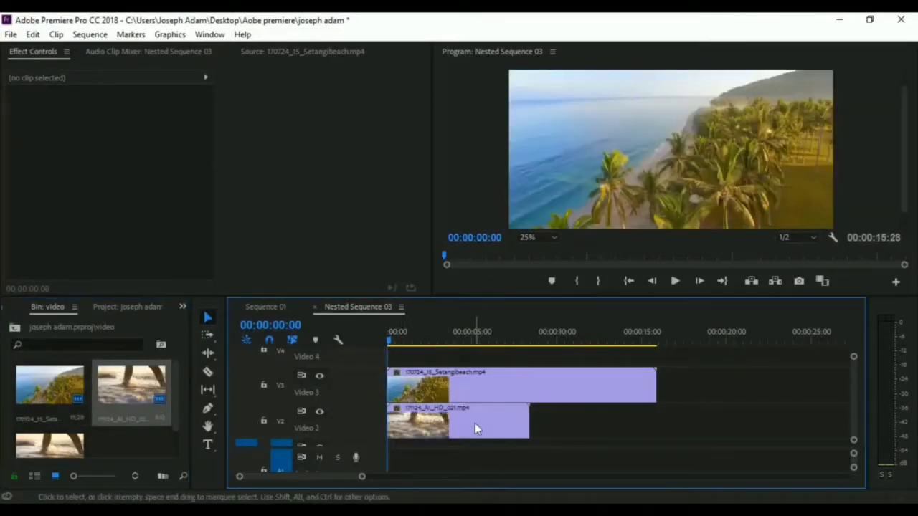
click(675, 281)
key(space)
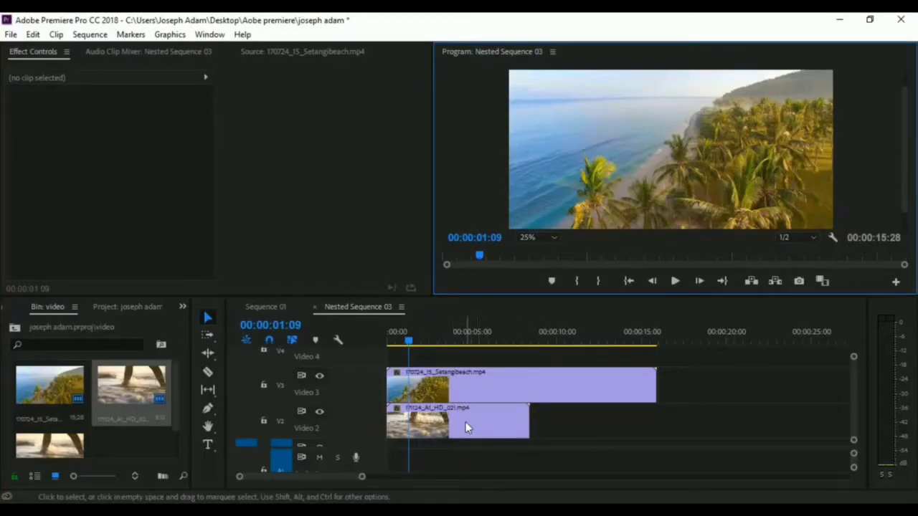
Try the Video 3 clip at about 5 seconds, return it to 0, then make a first Razor cut.
drag(445, 388, 591, 390)
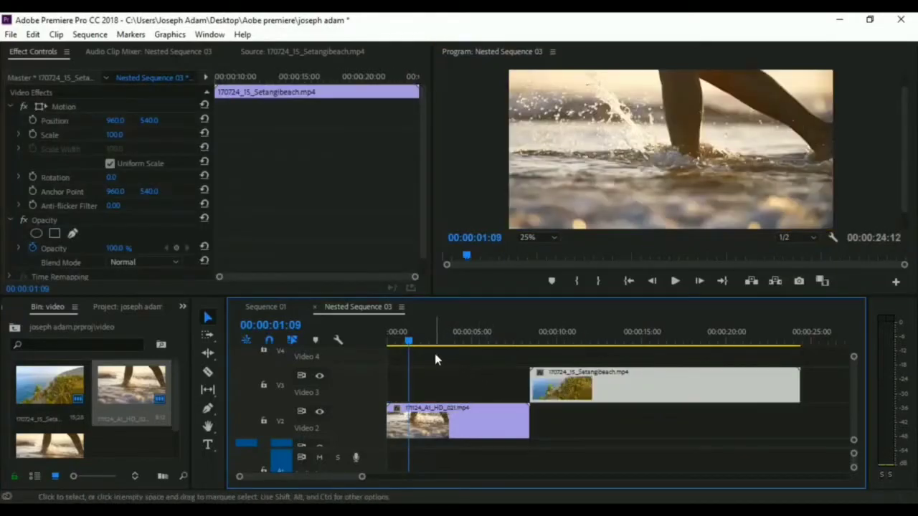
key(space)
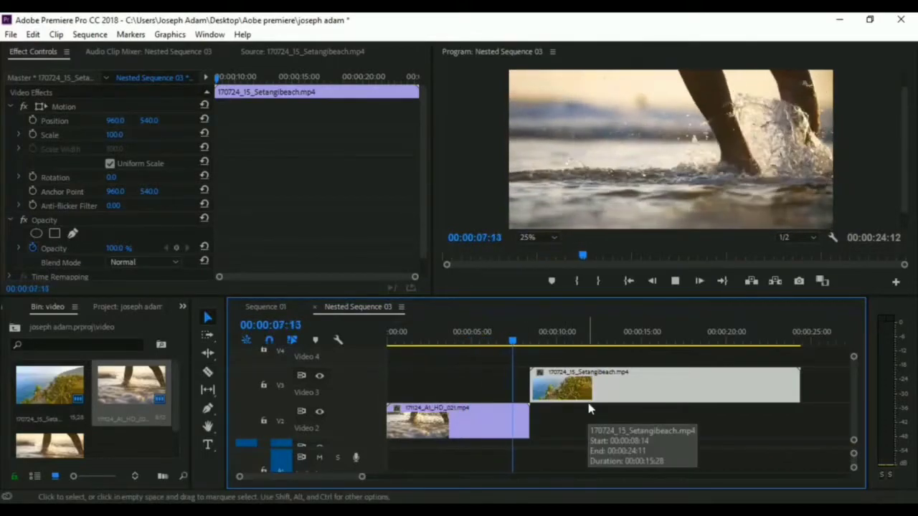
key(space)
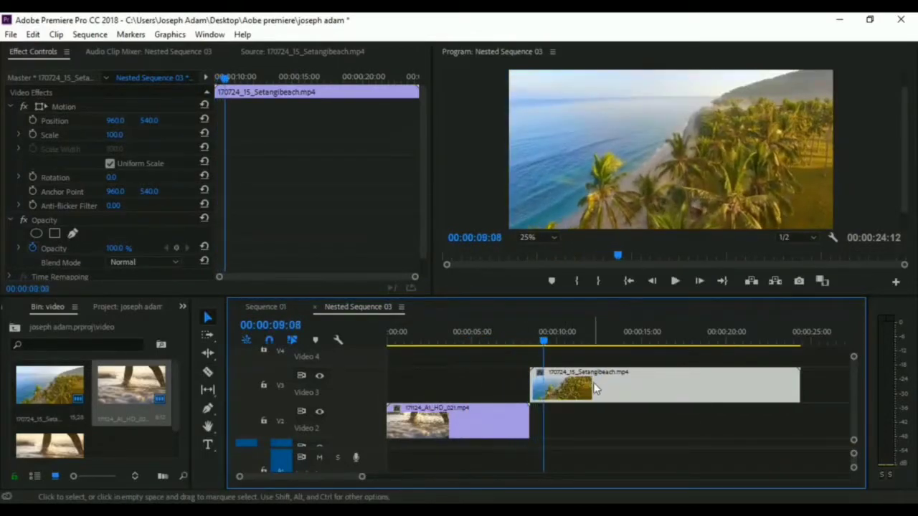
drag(629, 385, 493, 384)
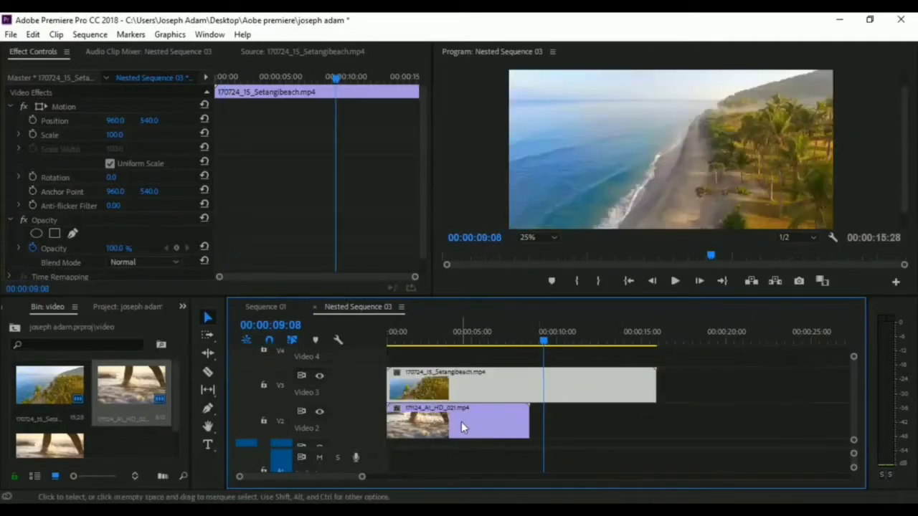
key(Home)
key(space)
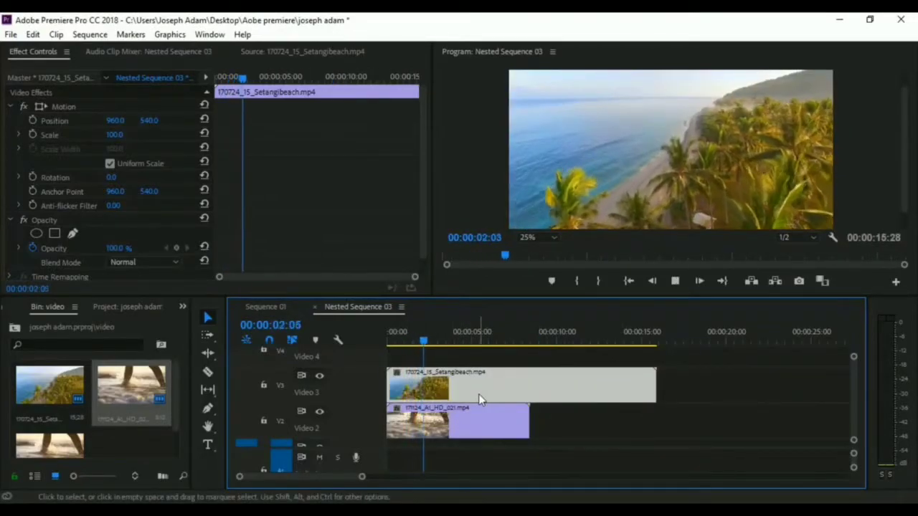
key(space)
key(Home)
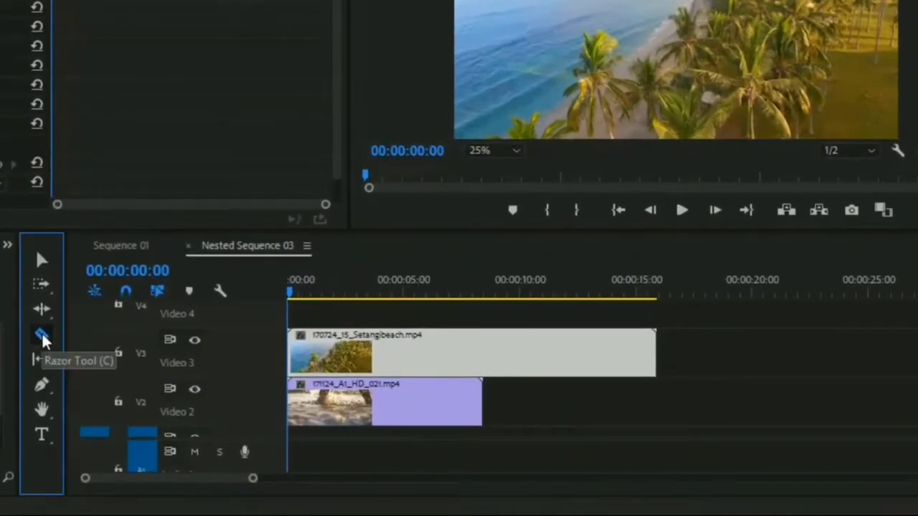
click(41, 336)
click(421, 351)
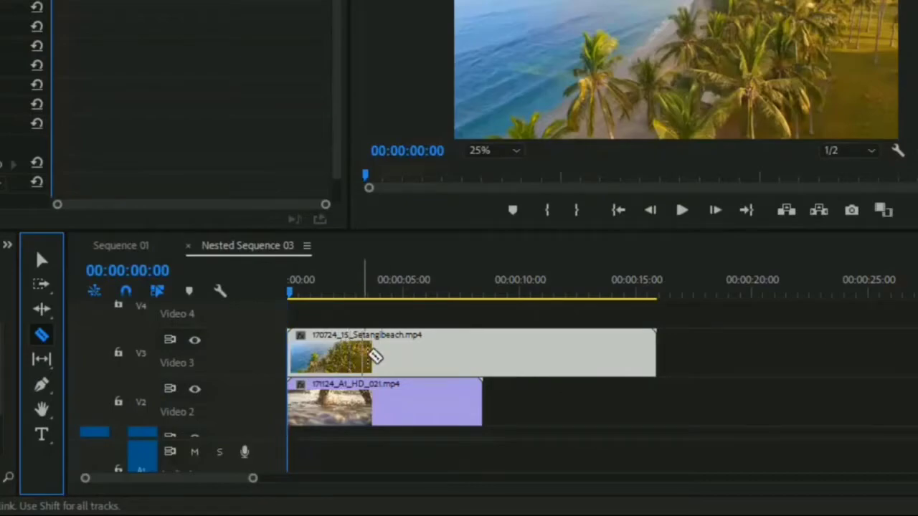
Make further Razor cuts so the Setangibeach clip is in four pieces.
click(353, 353)
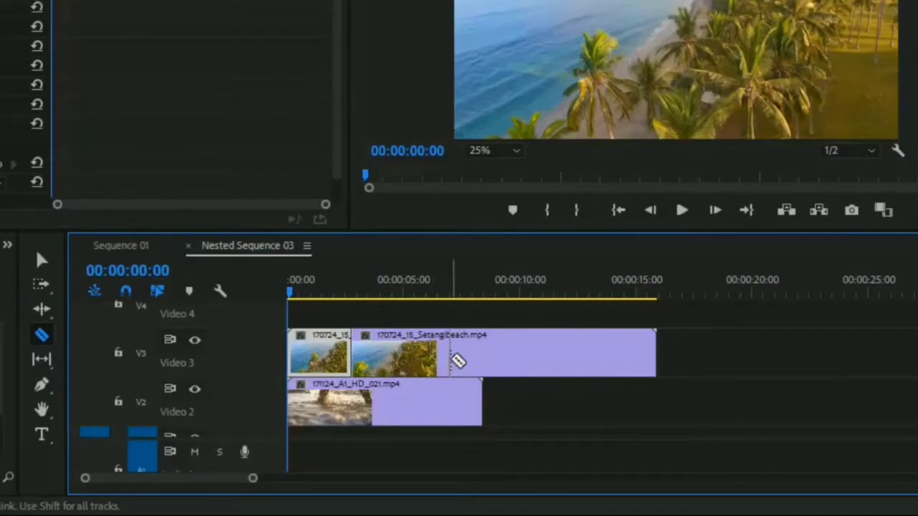
click(449, 359)
click(563, 360)
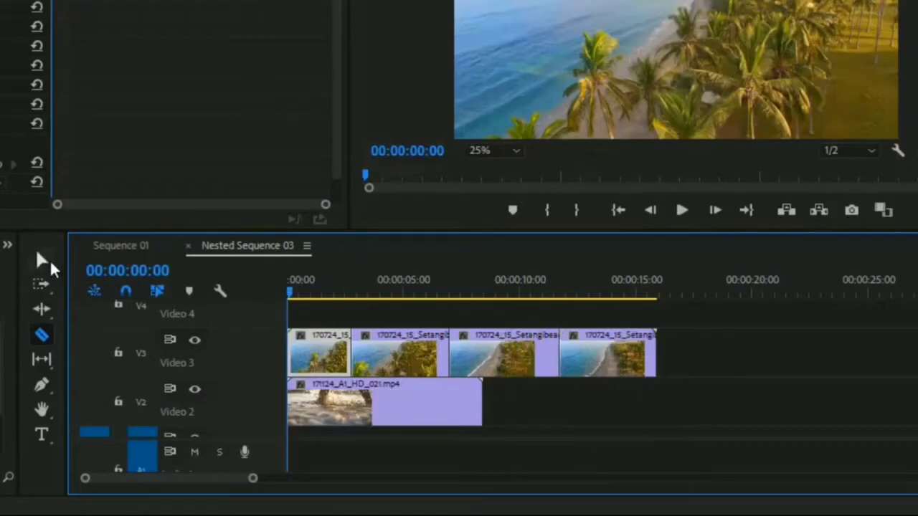
With the Selection Tool, move the first and third beach pieces up to Video 4.
click(41, 261)
click(488, 349)
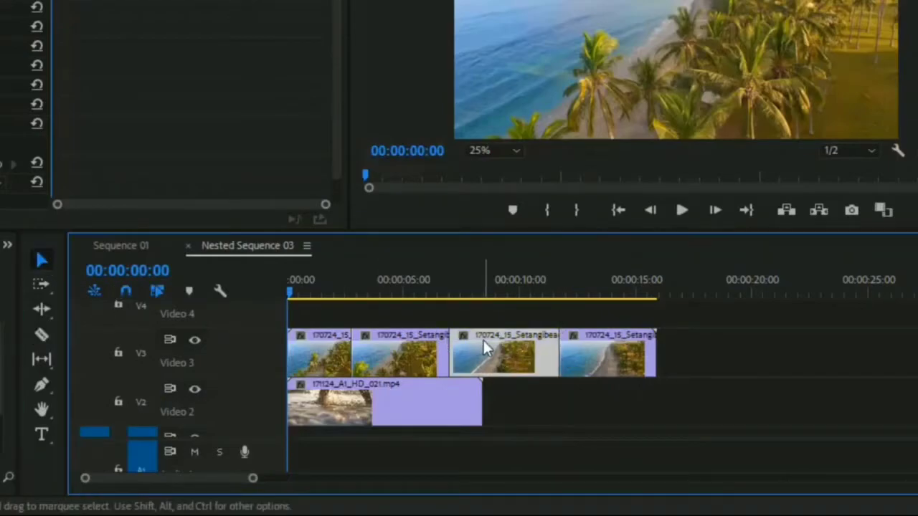
click(339, 352)
click(414, 364)
click(512, 360)
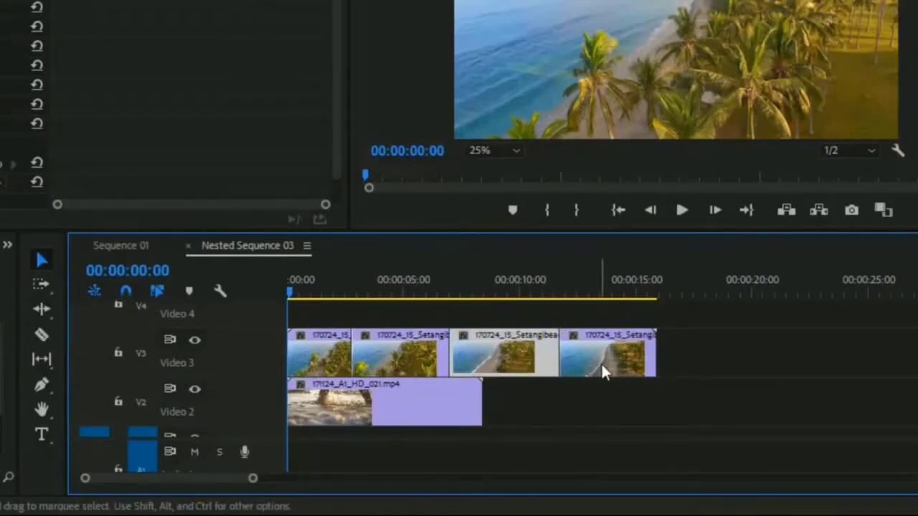
click(606, 367)
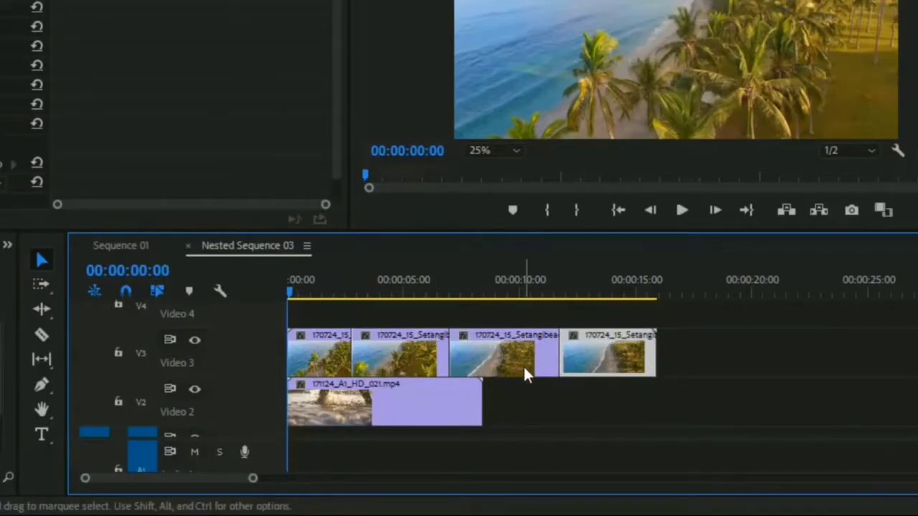
drag(515, 350, 512, 315)
drag(336, 353, 334, 314)
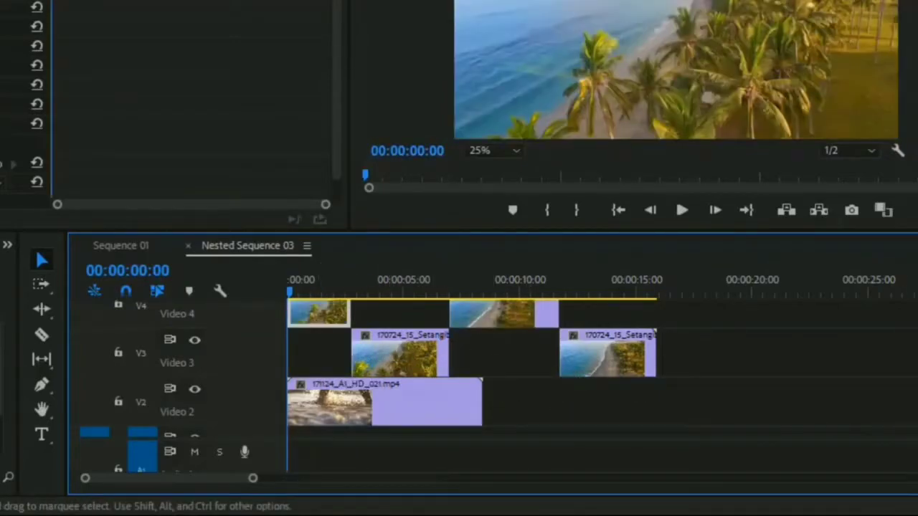
Split 171124_A1_HD_021.mp4 on Video 2 at two points with the Razor Tool.
scroll(641, 383, up, 2)
scroll(527, 381, down, 2)
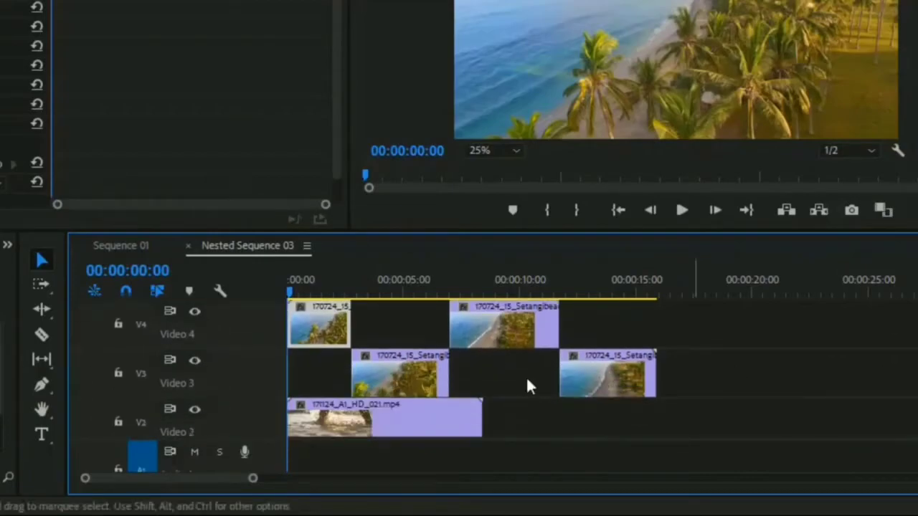
click(429, 422)
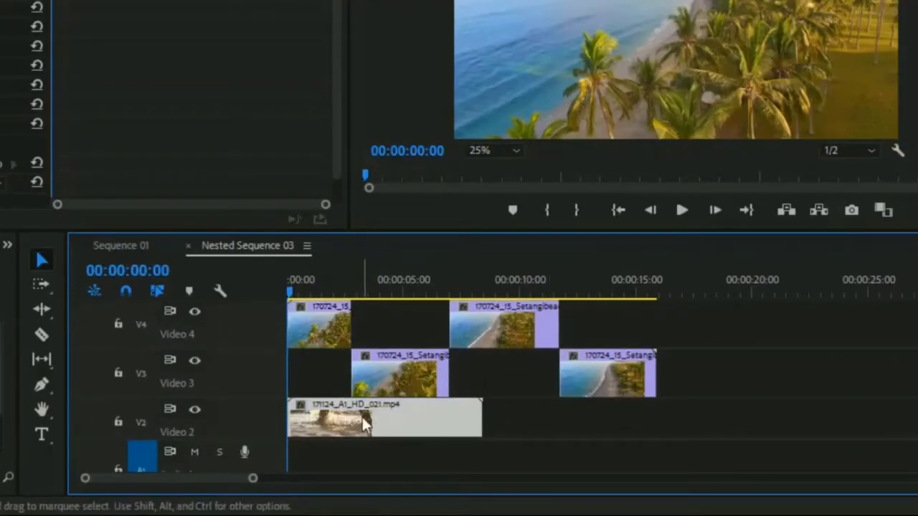
click(37, 335)
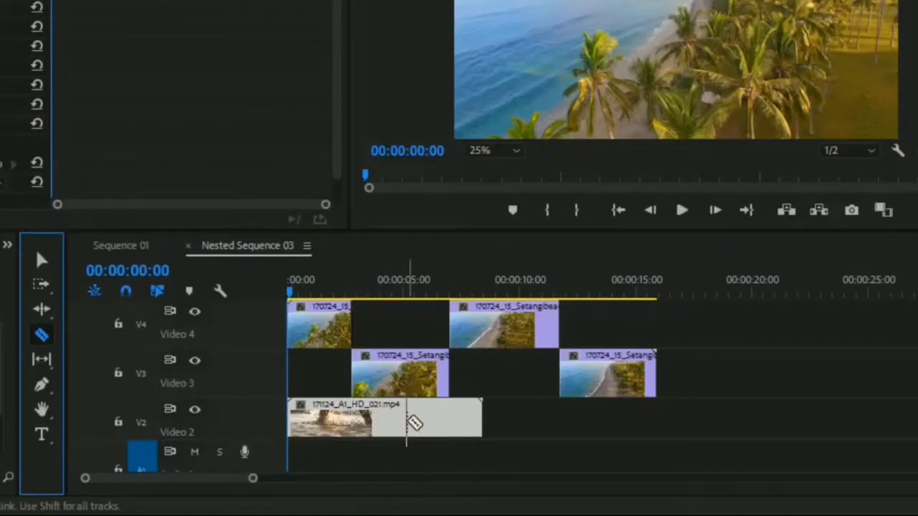
click(362, 422)
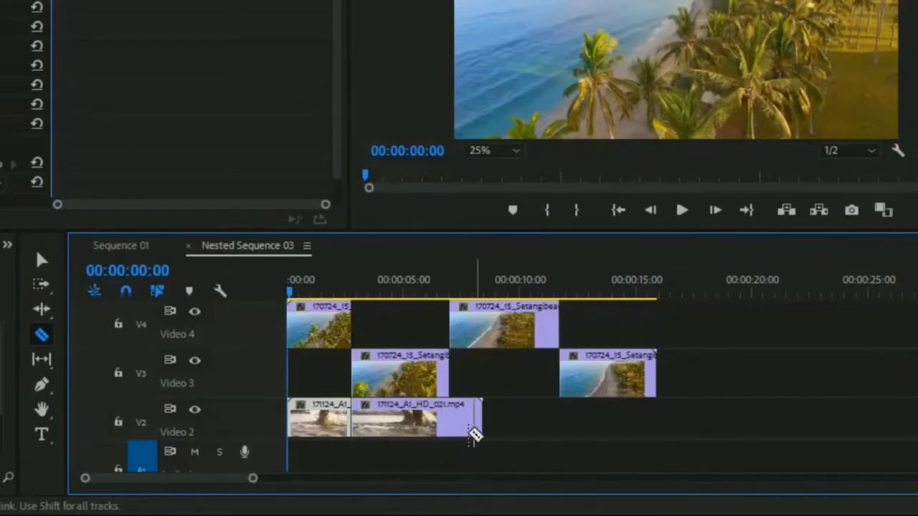
click(402, 424)
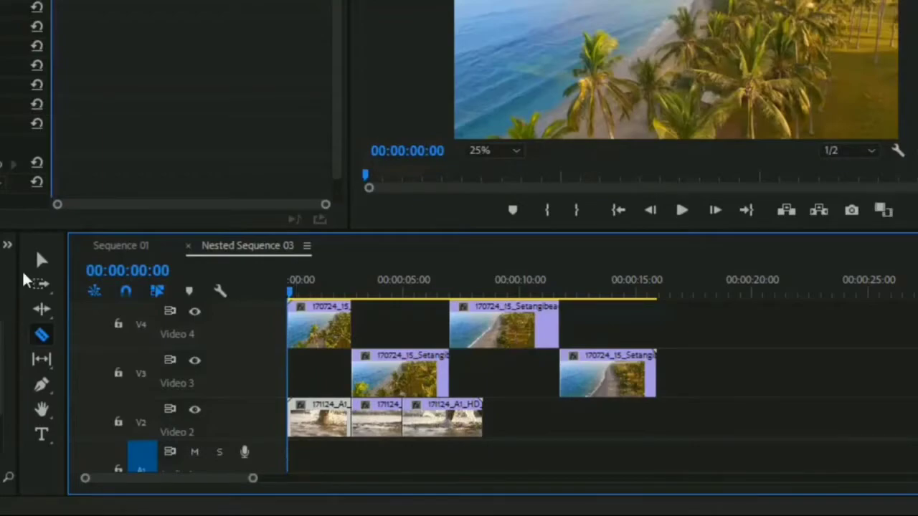
Return to the Selection Tool, select the first Video 4 clip, and start playback.
click(41, 260)
click(448, 427)
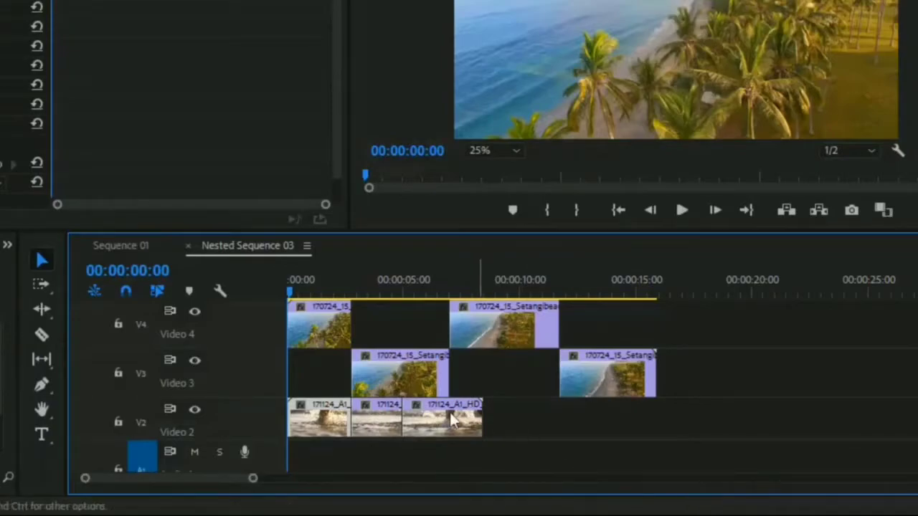
click(314, 324)
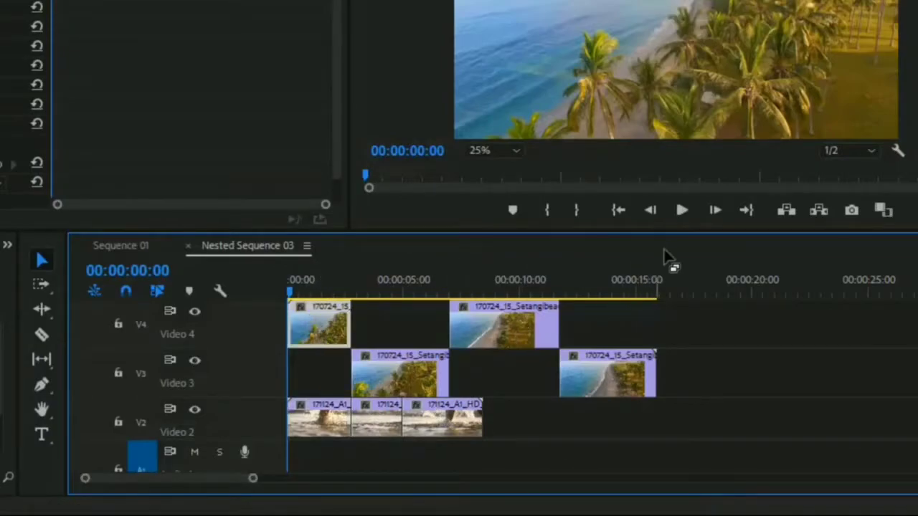
click(682, 210)
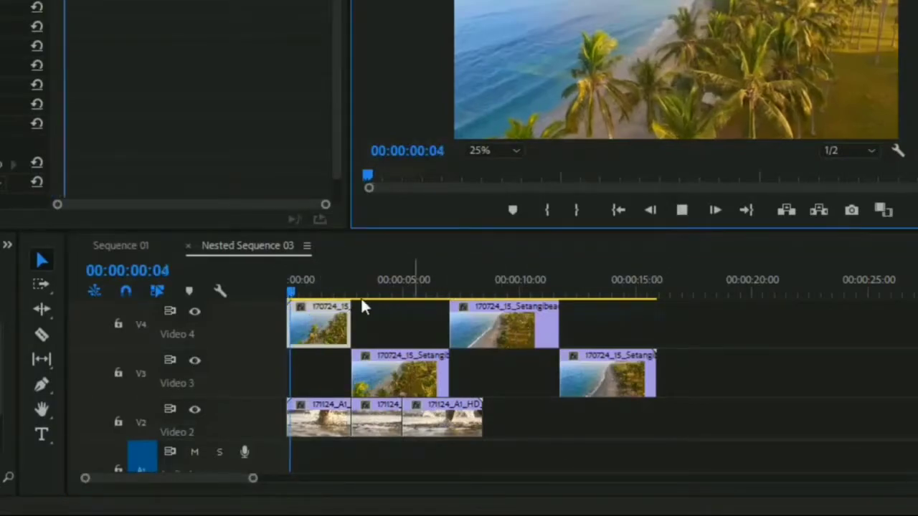
Shuffle the first beach clips between Video 2, 3 and 4, shift one to about 00:00:15:00, and preview.
key(space)
click(332, 323)
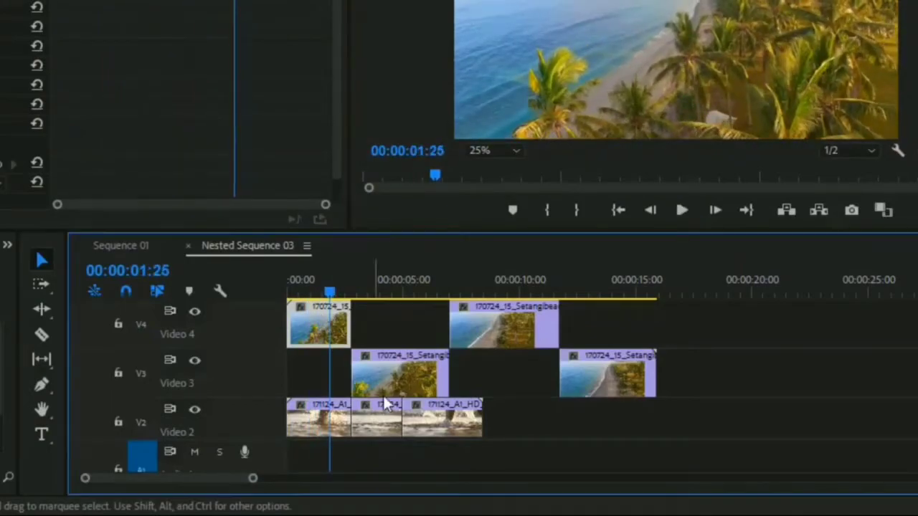
click(314, 425)
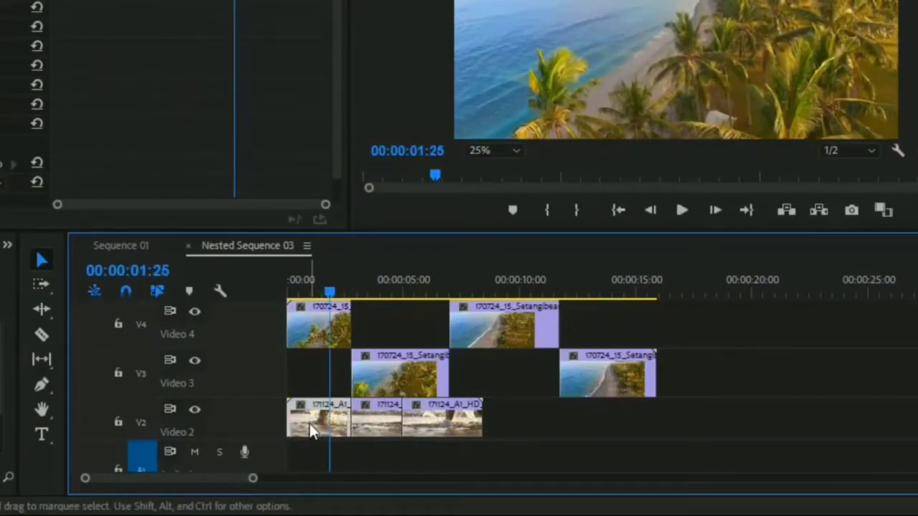
click(318, 330)
drag(319, 330, 316, 373)
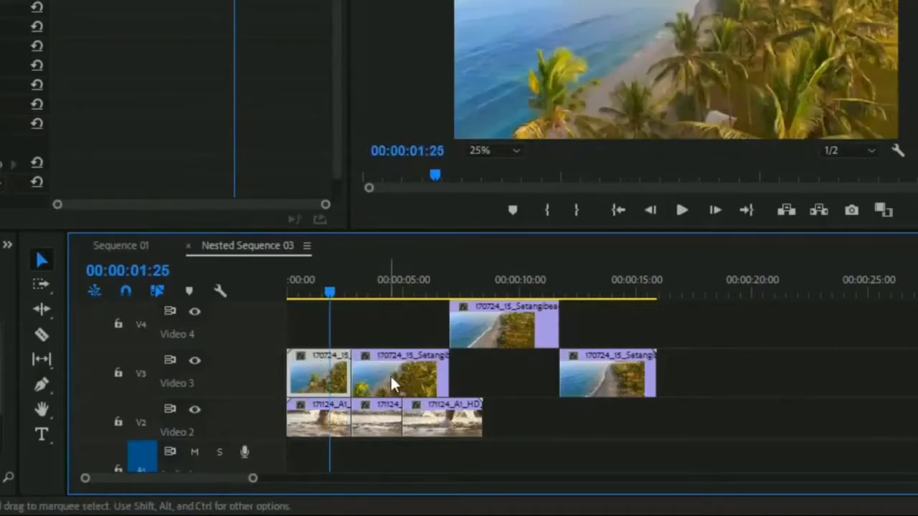
drag(390, 374, 407, 337)
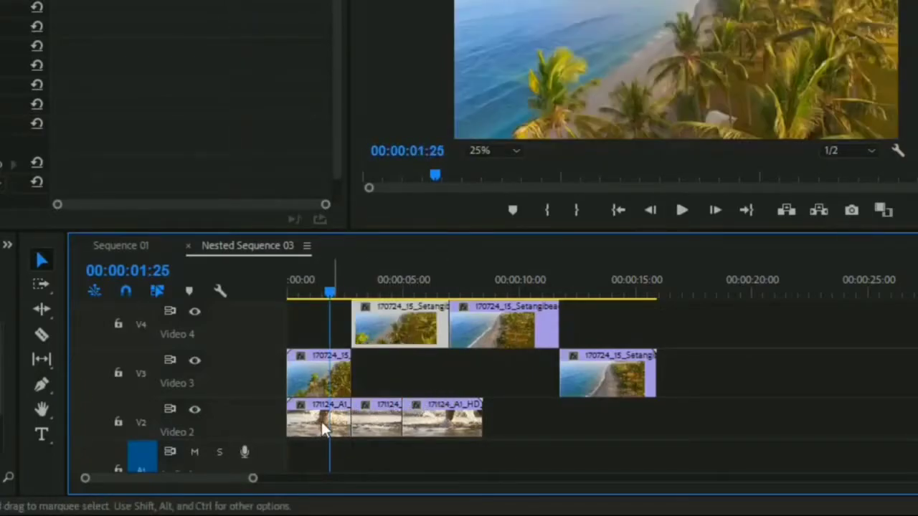
drag(322, 421, 375, 377)
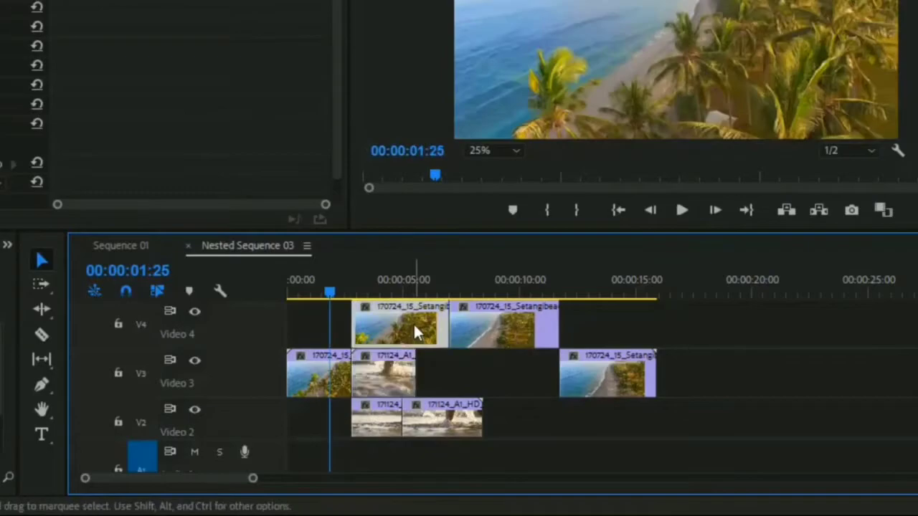
drag(445, 329, 678, 330)
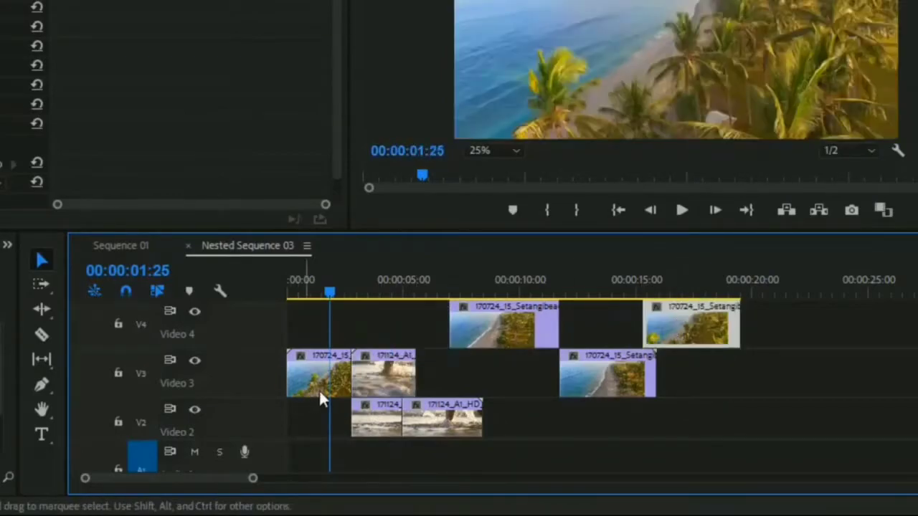
drag(291, 292, 286, 291)
key(space)
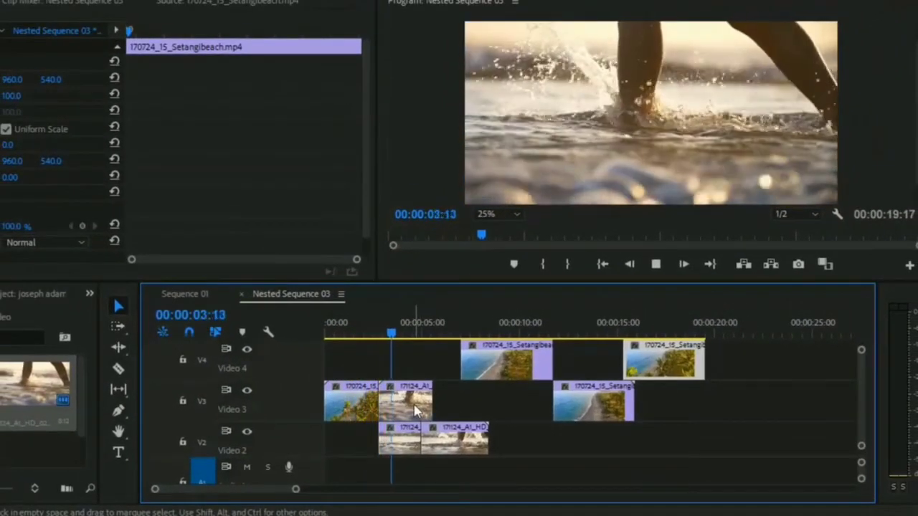
key(space)
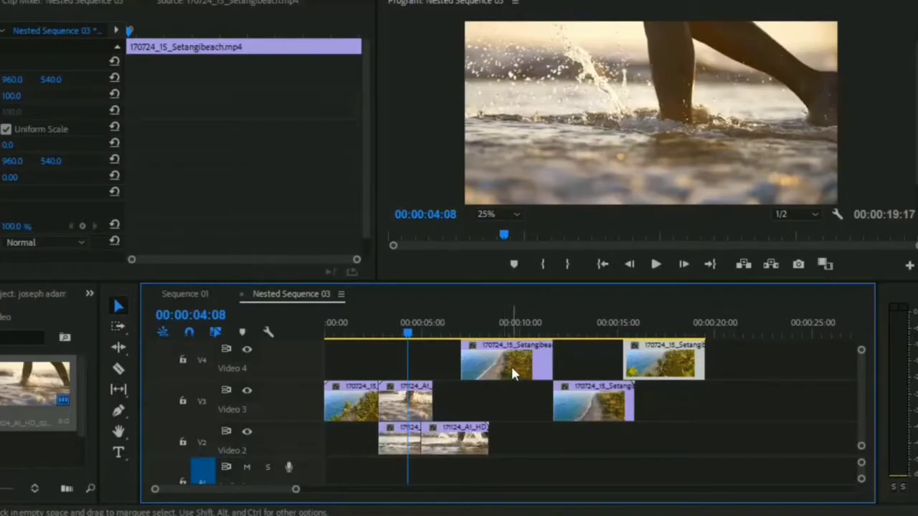
Move the remaining Video 2 and Video 4 clips onto Video 3, closing the gaps between them.
drag(511, 364, 485, 406)
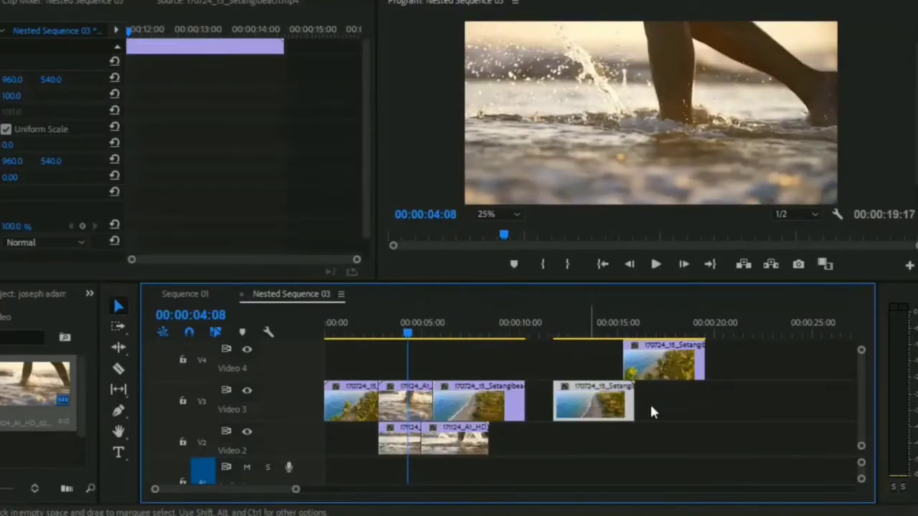
drag(606, 402, 721, 403)
drag(399, 441, 546, 402)
click(456, 443)
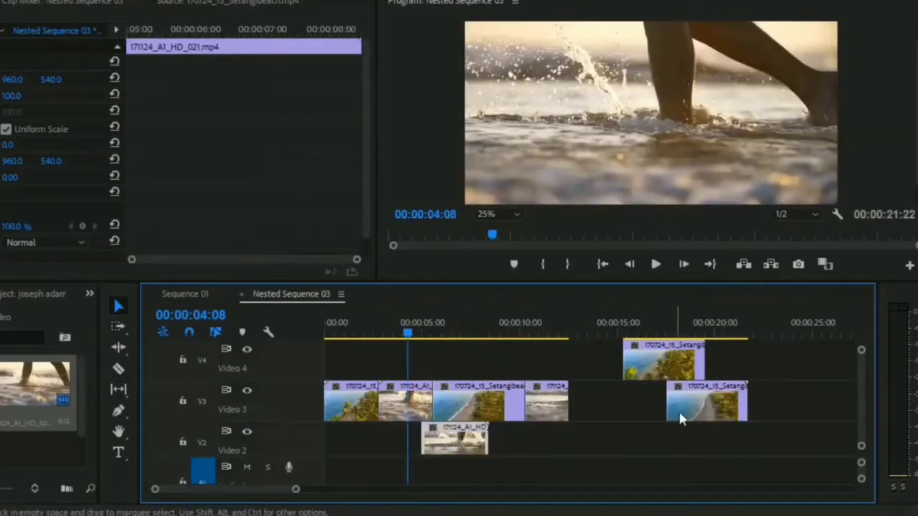
drag(660, 409, 594, 416)
drag(687, 367, 765, 368)
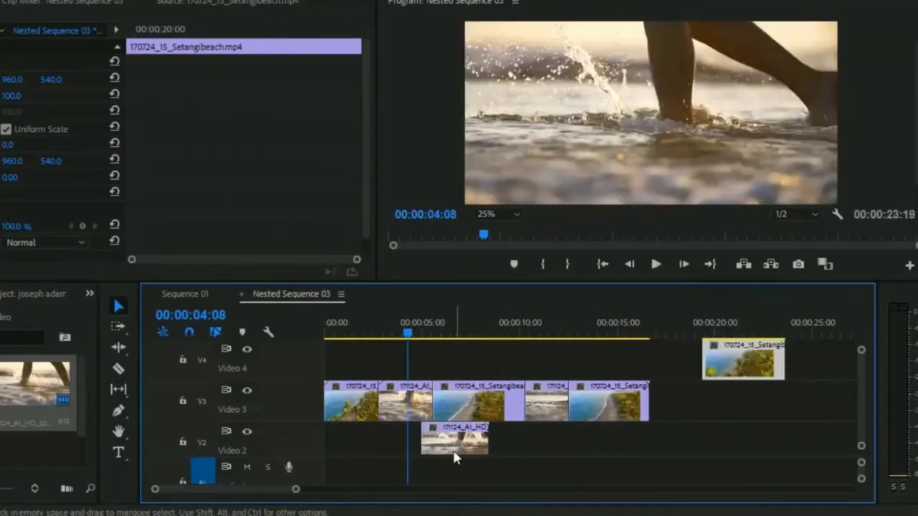
drag(452, 441, 685, 414)
drag(753, 373, 717, 404)
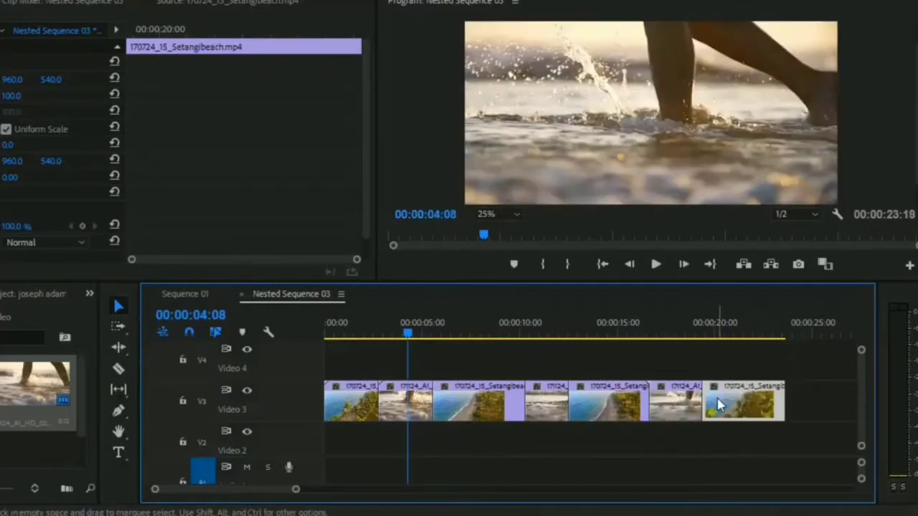
drag(407, 334, 340, 333)
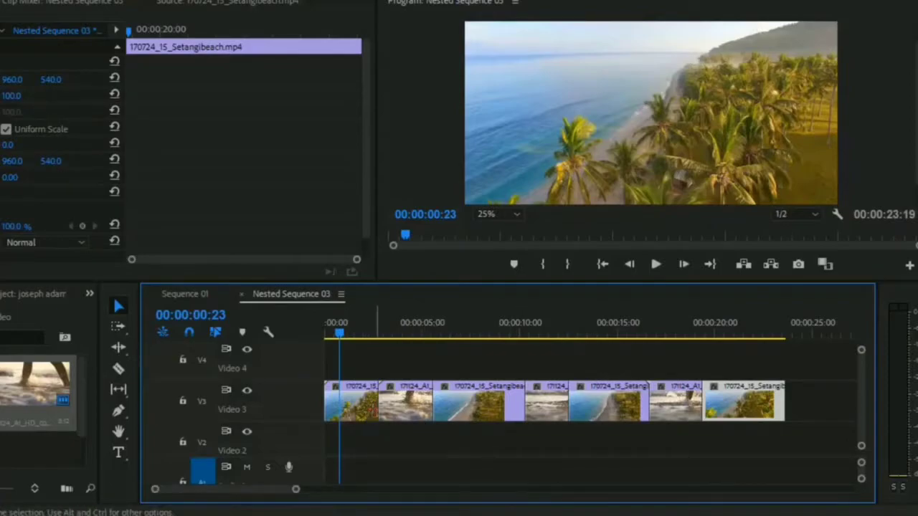
drag(340, 335, 347, 335)
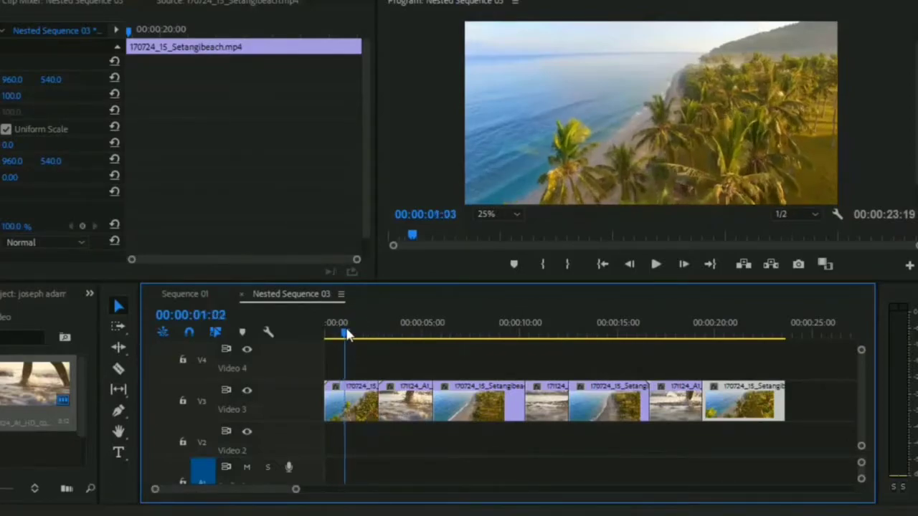
key(space)
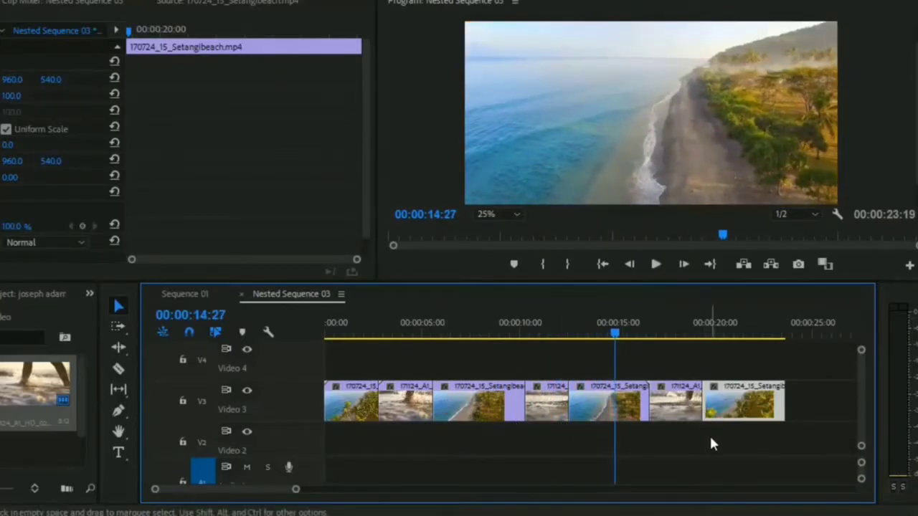
mouse_move(799, 410)
mouse_down()
mouse_move(820, 402)
mouse_move(788, 408)
mouse_up()
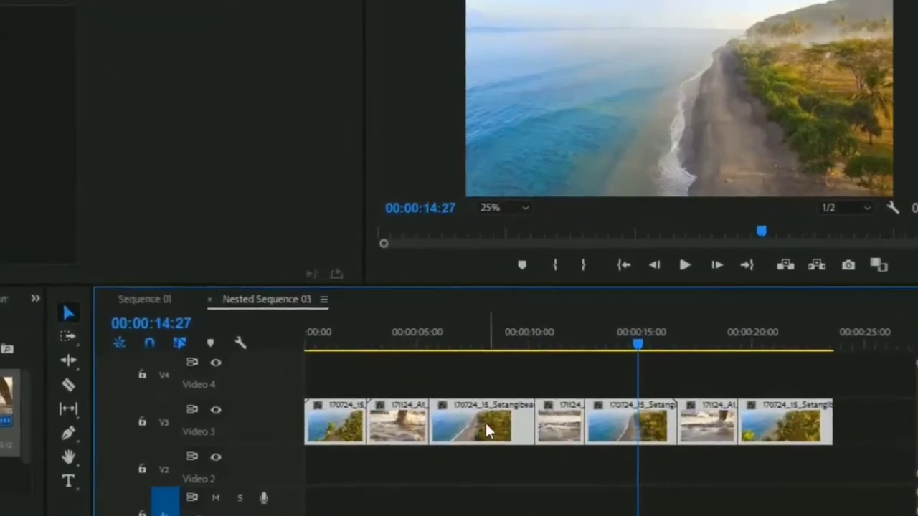
Group the seven Video 3 beach pieces and nest them as Nested Sequence 07.
right_click(482, 409)
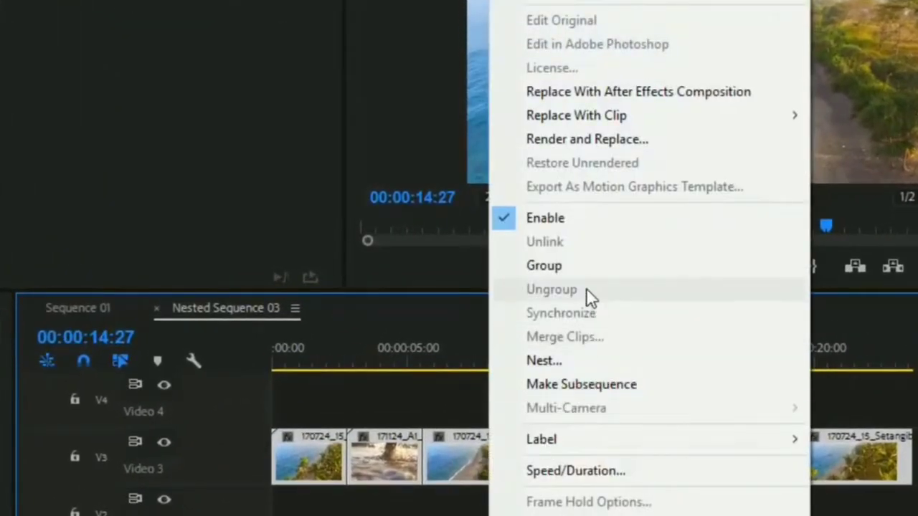
click(580, 267)
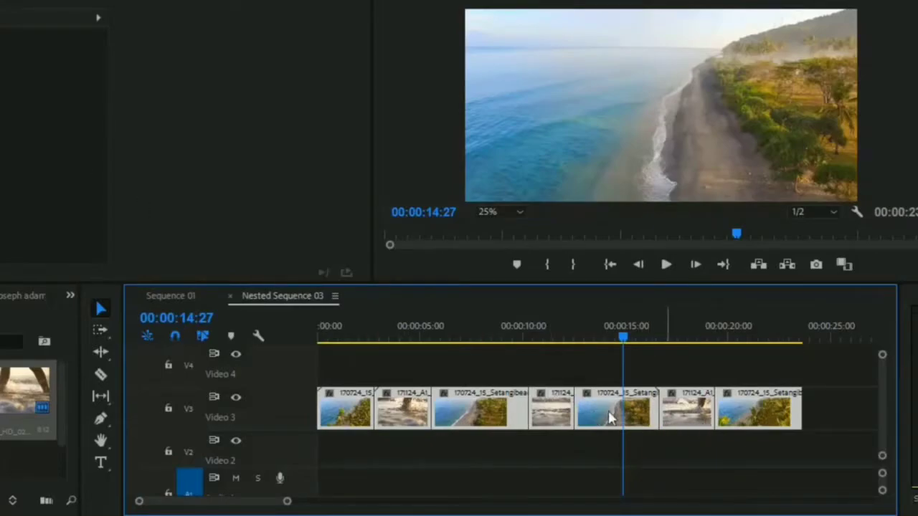
right_click(459, 408)
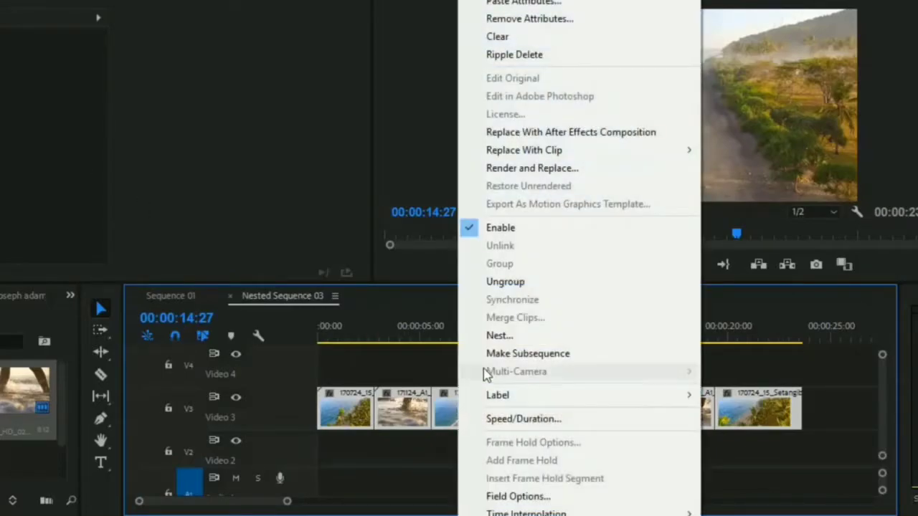
click(510, 335)
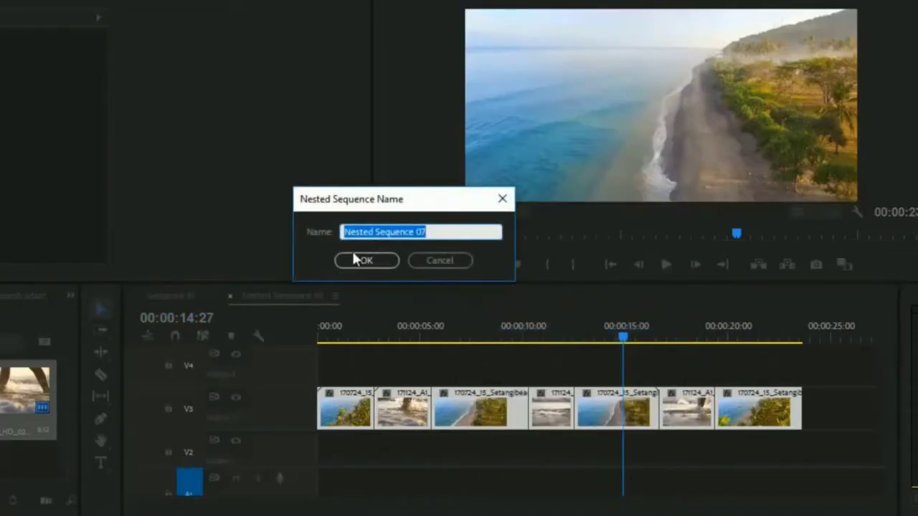
click(407, 231)
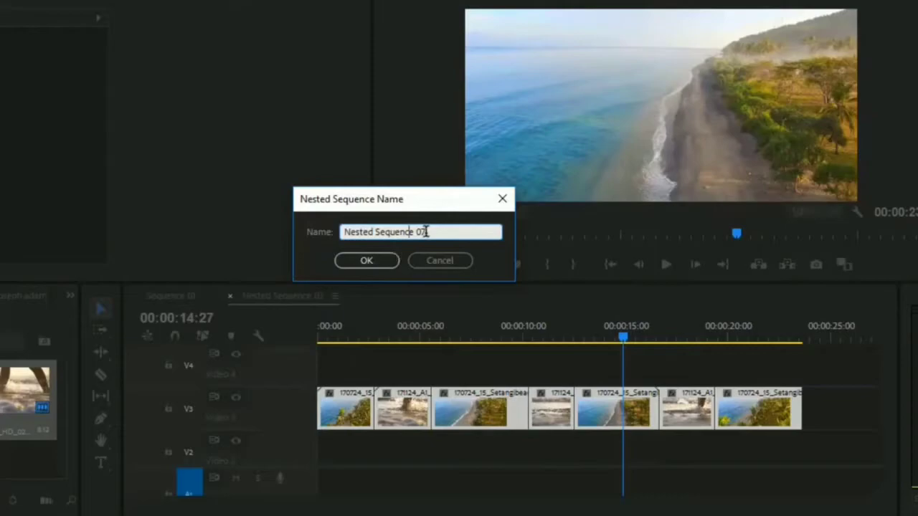
click(383, 264)
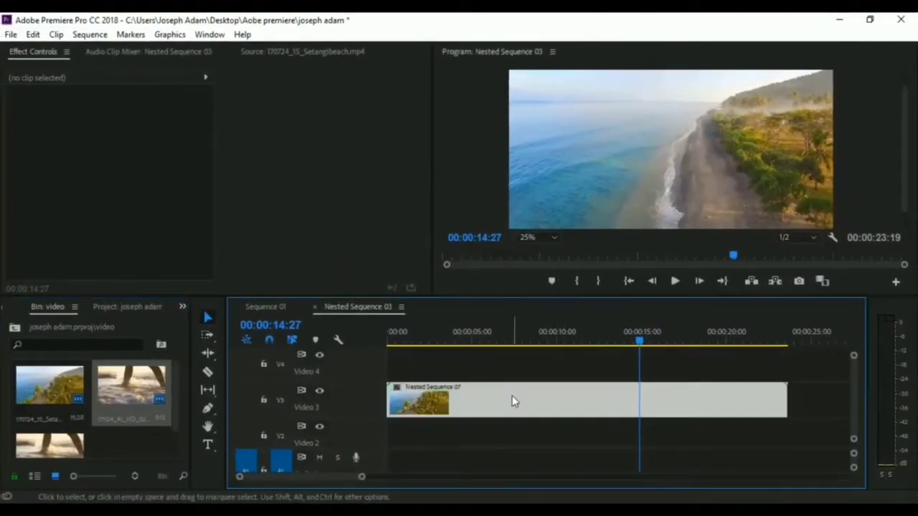
click(513, 402)
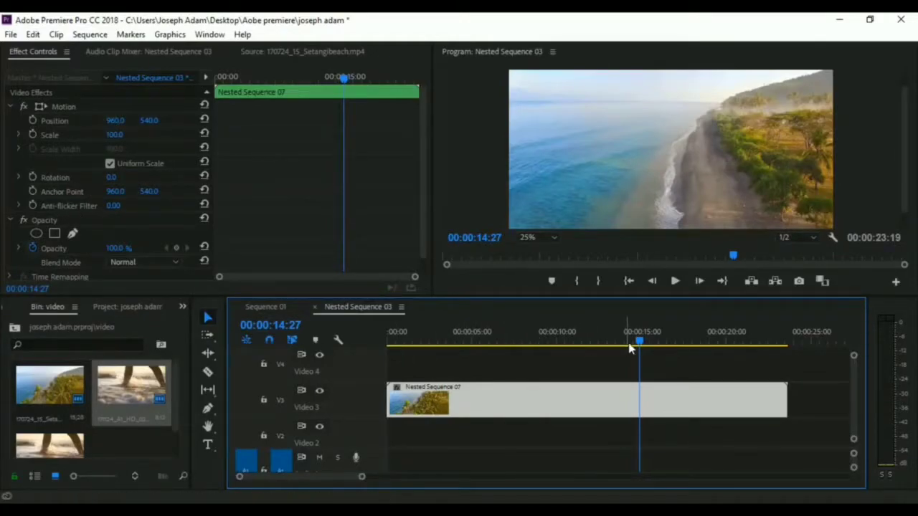
Play Nested Sequence 07 from near the start to preview it.
drag(634, 342, 397, 342)
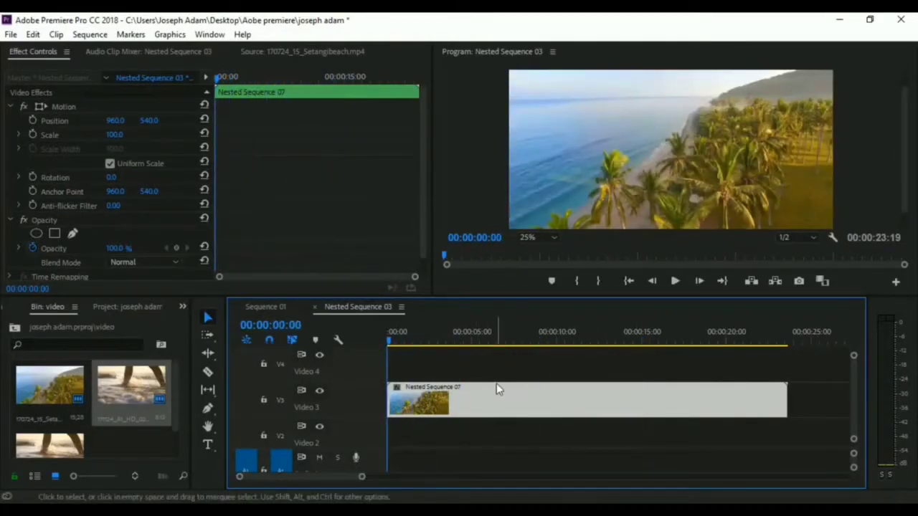
key(space)
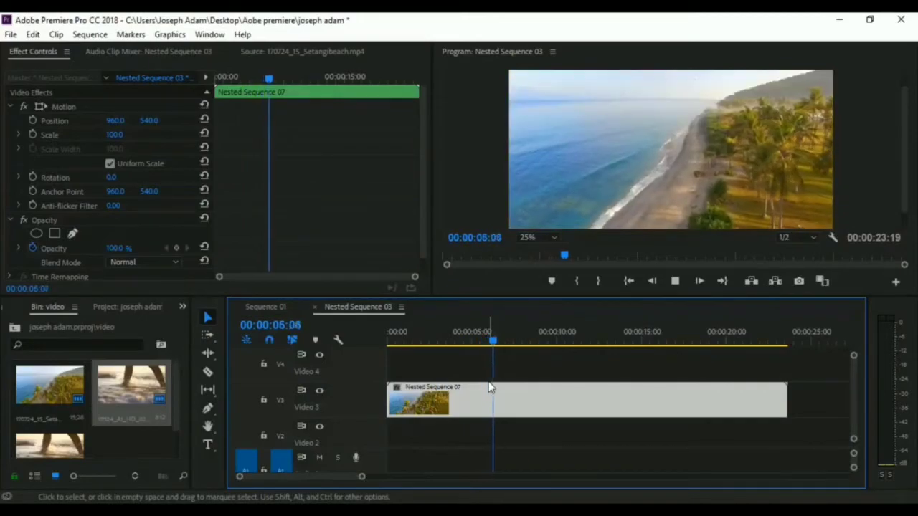
key(space)
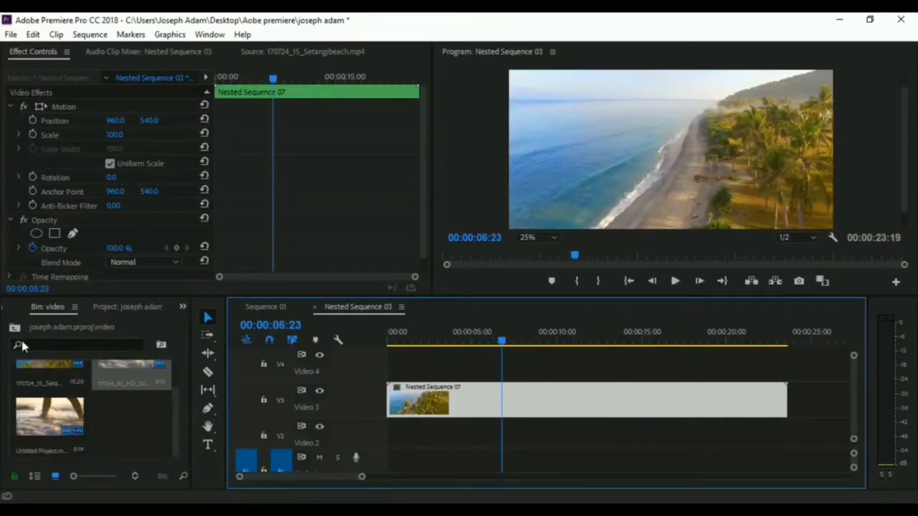
Return to the project's top level and open the audio bin listing audio 1.m4a and audio 2.m4a.
click(14, 327)
scroll(136, 400, down, 1)
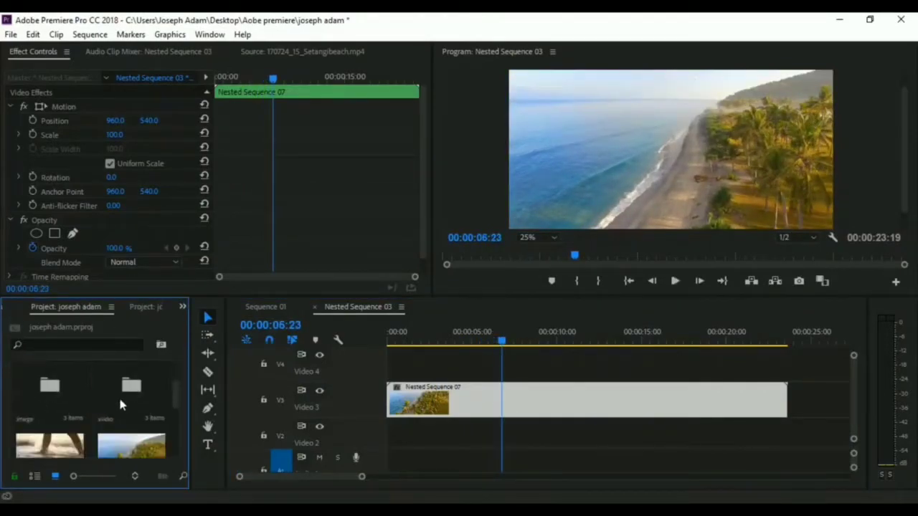
double_click(114, 393)
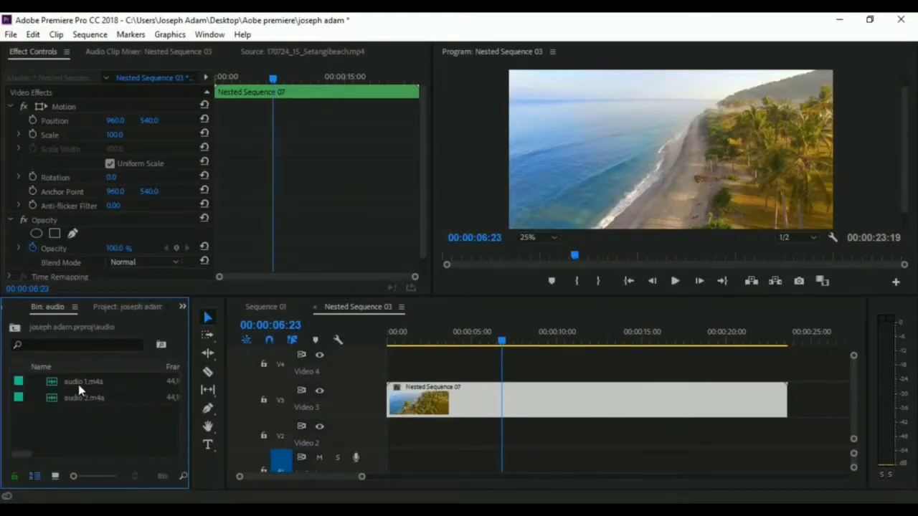
drag(78, 385, 336, 452)
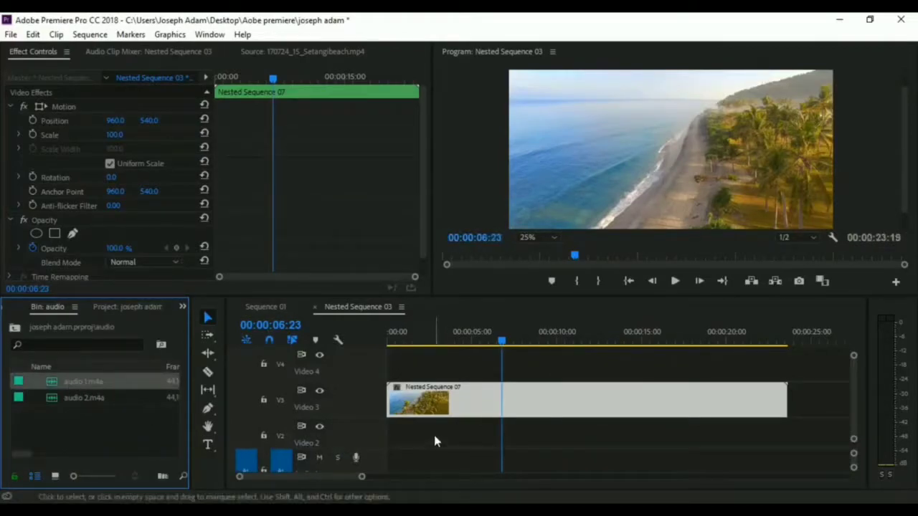
Lay audio 1.m4a on Audio 1, move Nested Sequence 07 down to Video 2, and play the result.
drag(72, 385, 435, 466)
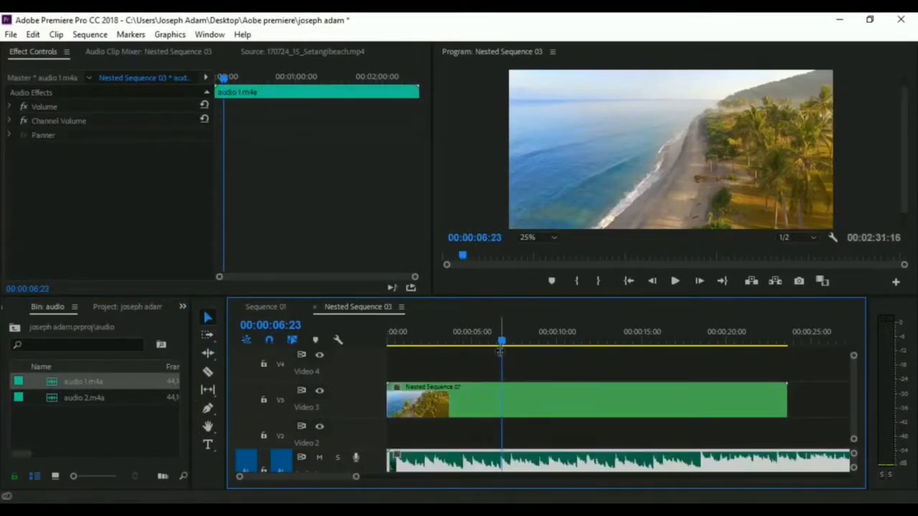
drag(503, 339, 396, 362)
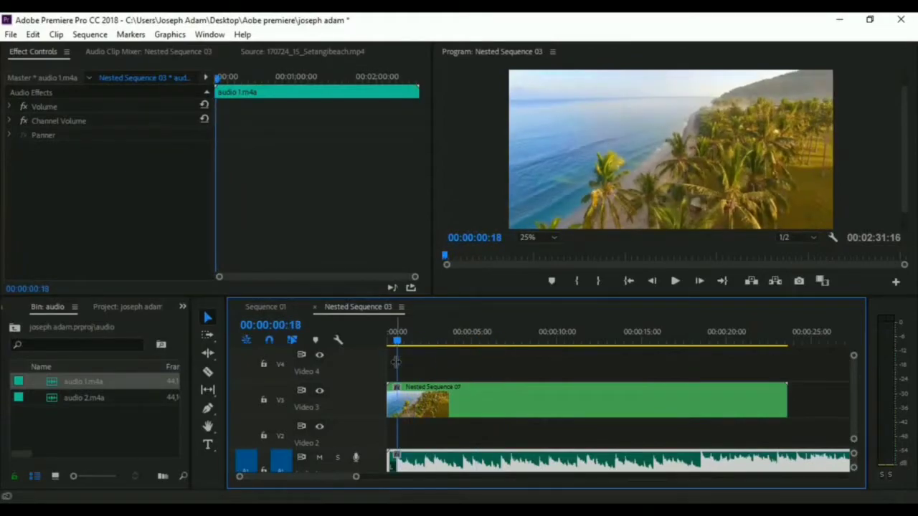
drag(486, 416, 485, 439)
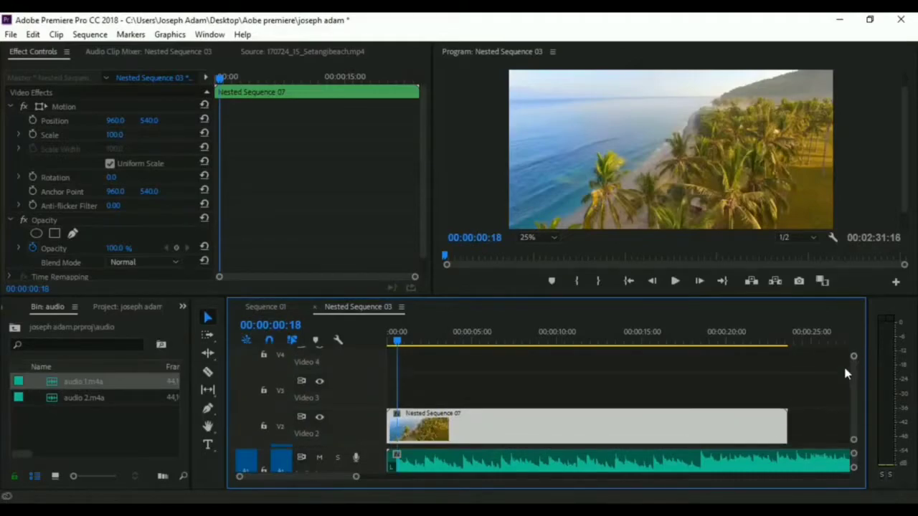
click(843, 365)
key(space)
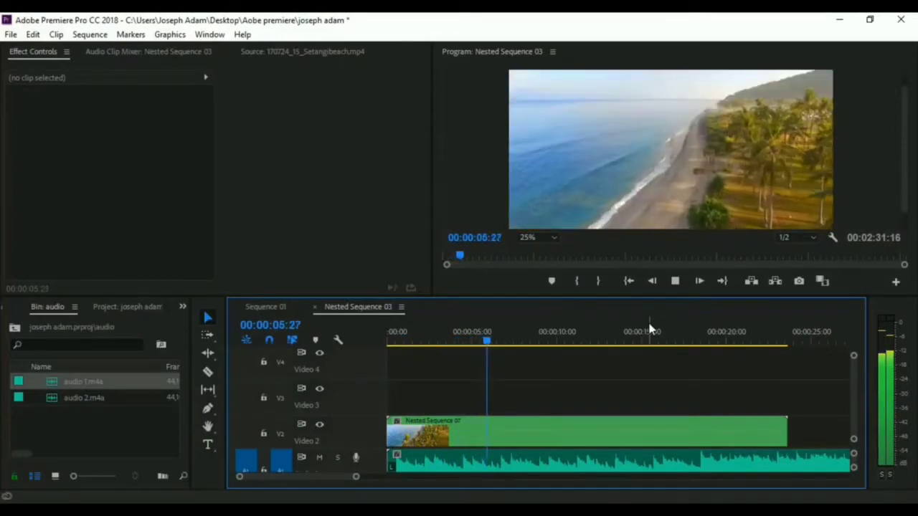
key(space)
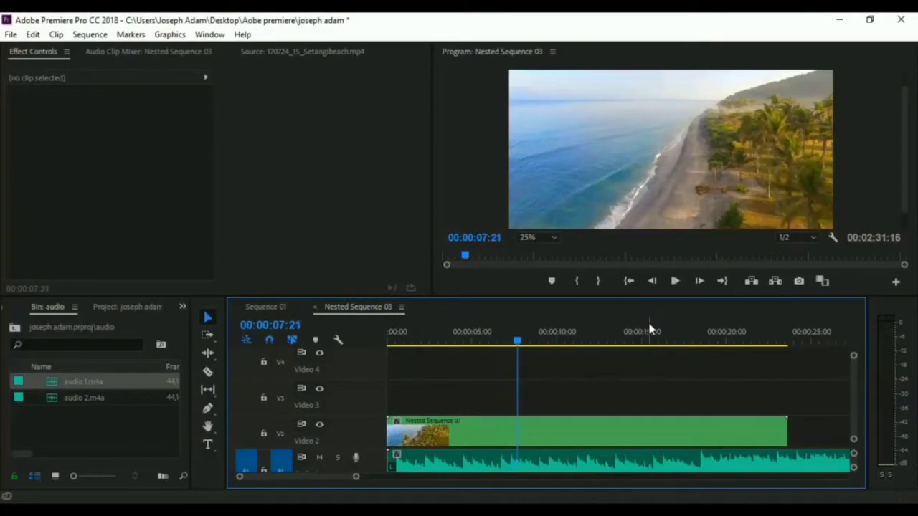
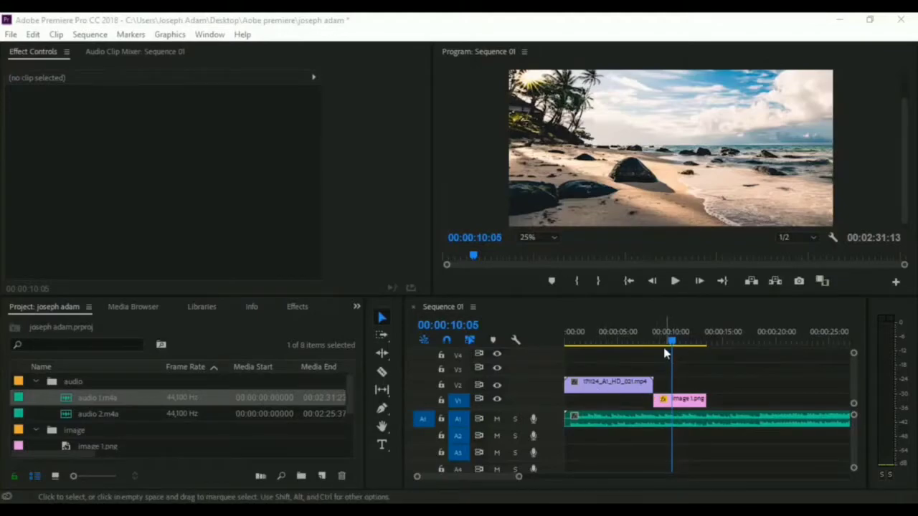
Park the playhead at 00:00:09:11 on the beach image and select image 1.png to show its properties.
click(627, 341)
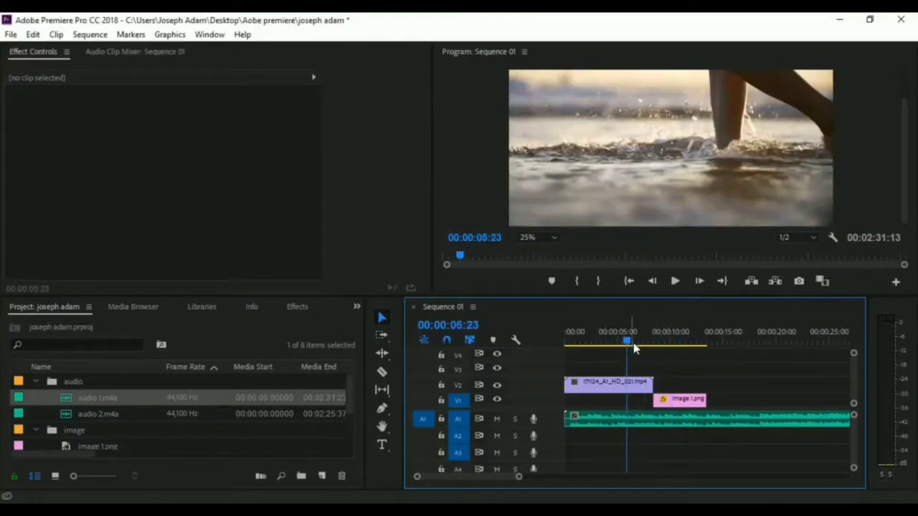
click(628, 344)
drag(628, 347, 663, 342)
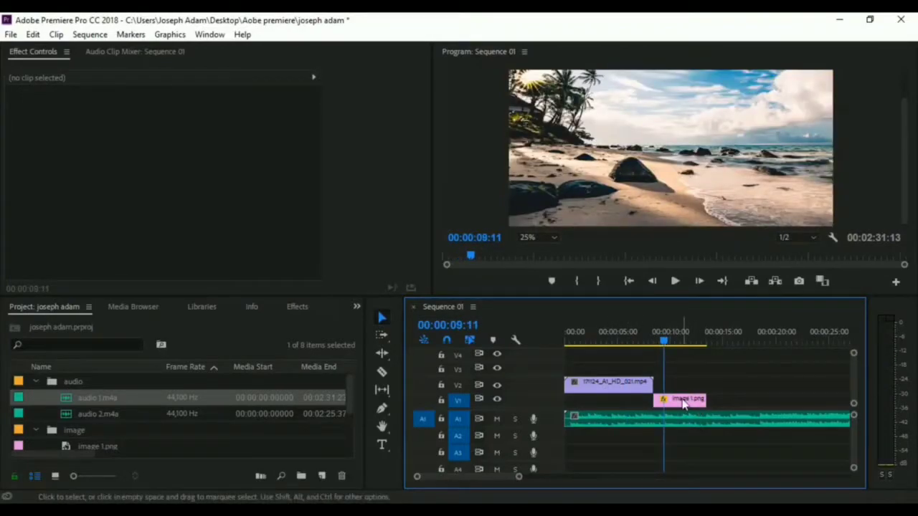
click(681, 401)
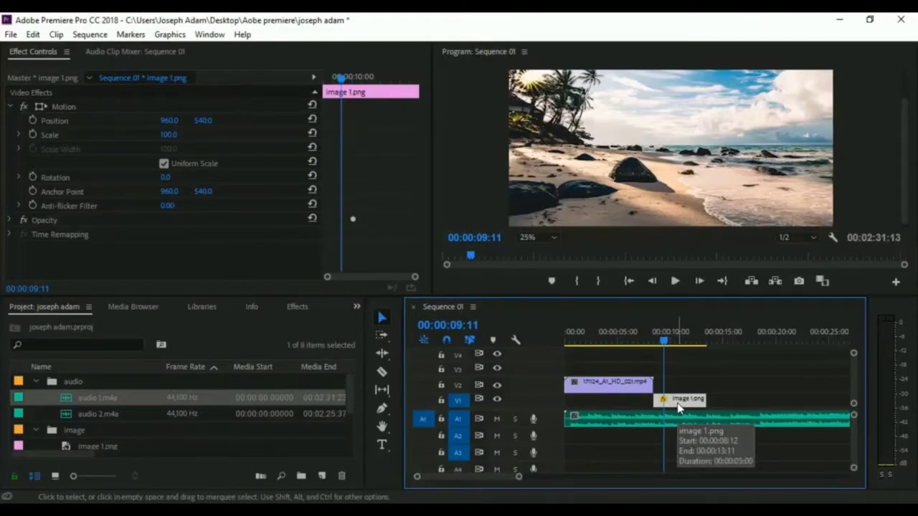
click(615, 387)
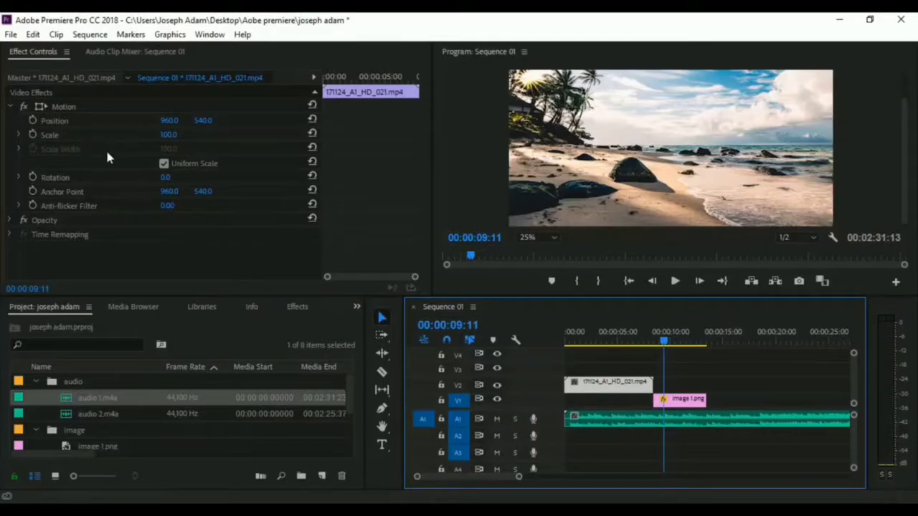
click(534, 371)
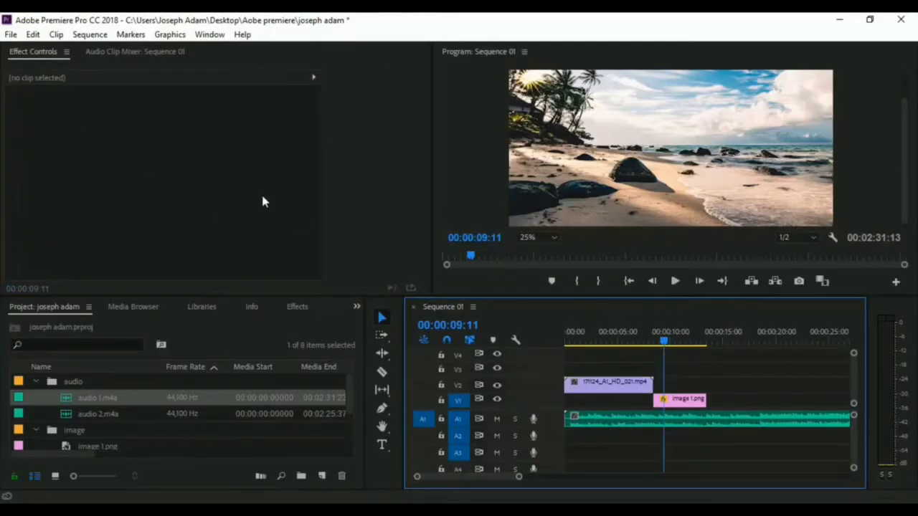
click(691, 405)
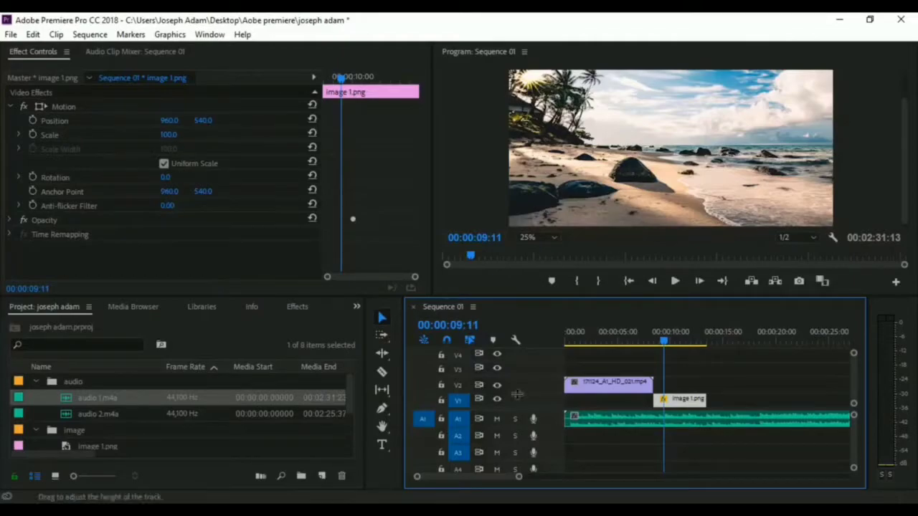
At 00:00:09:21, scrub image 1.png's Position X so it sits at 585.0, 540.0.
drag(667, 347, 668, 344)
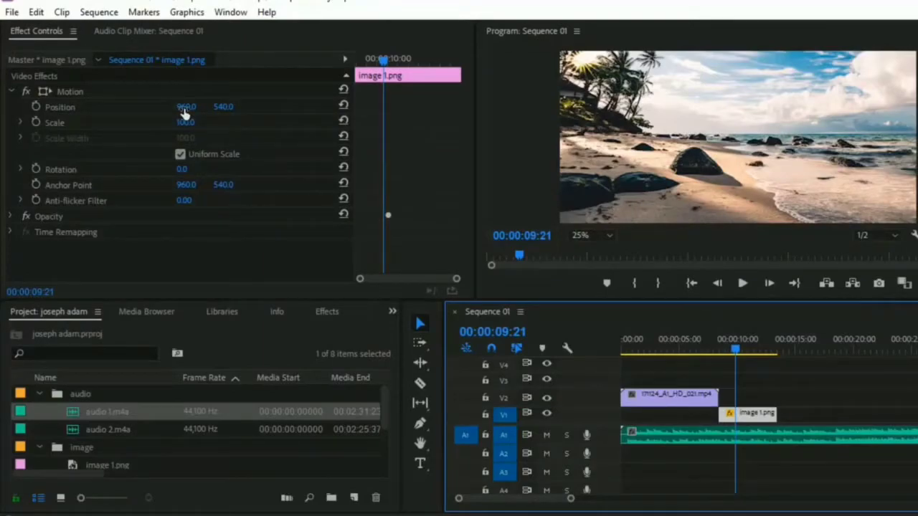
drag(185, 107, 93, 107)
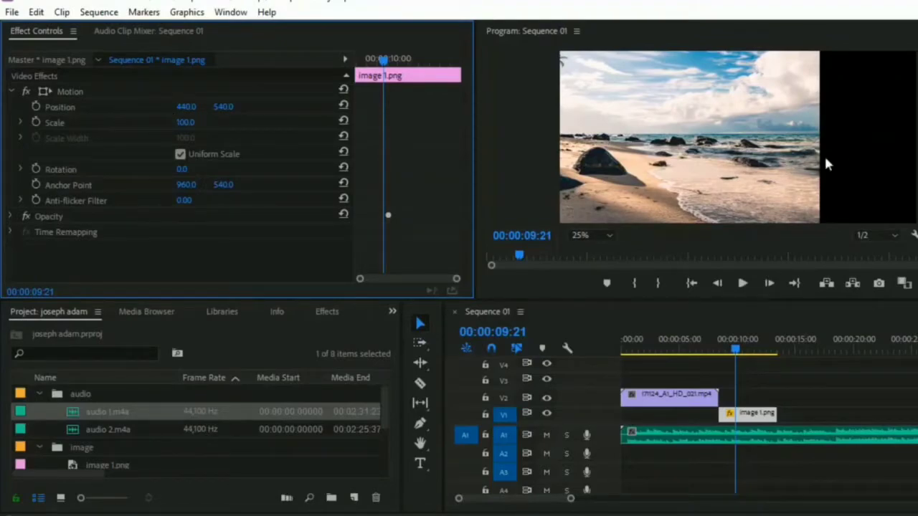
drag(186, 106, 218, 107)
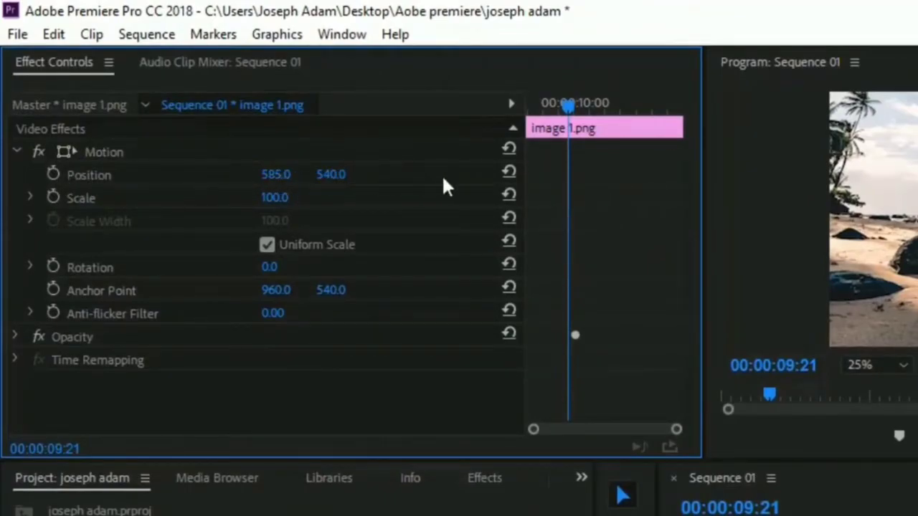
Reset image 1.png's Position, then lower it by scrubbing and entering Position Y 678.
click(509, 172)
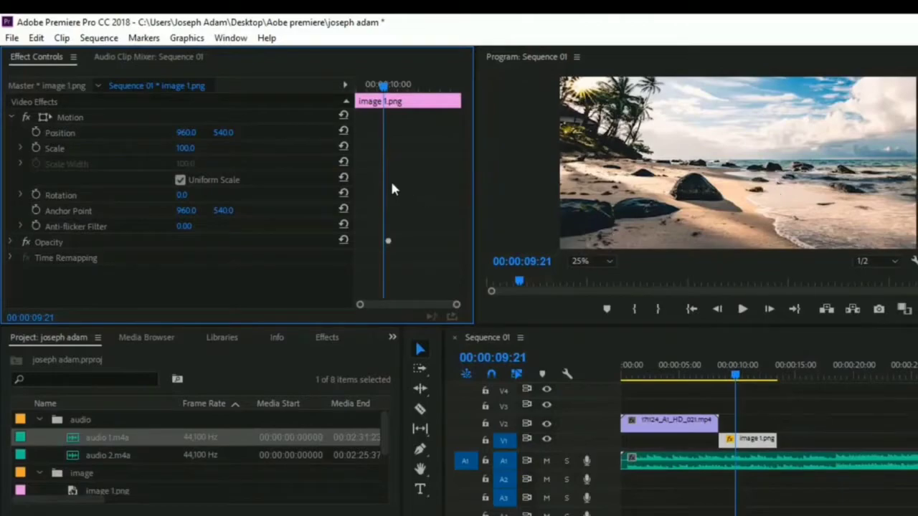
mouse_move(222, 132)
mouse_down()
mouse_move(234, 132)
mouse_move(224, 118)
mouse_move(326, 118)
mouse_move(224, 118)
mouse_up()
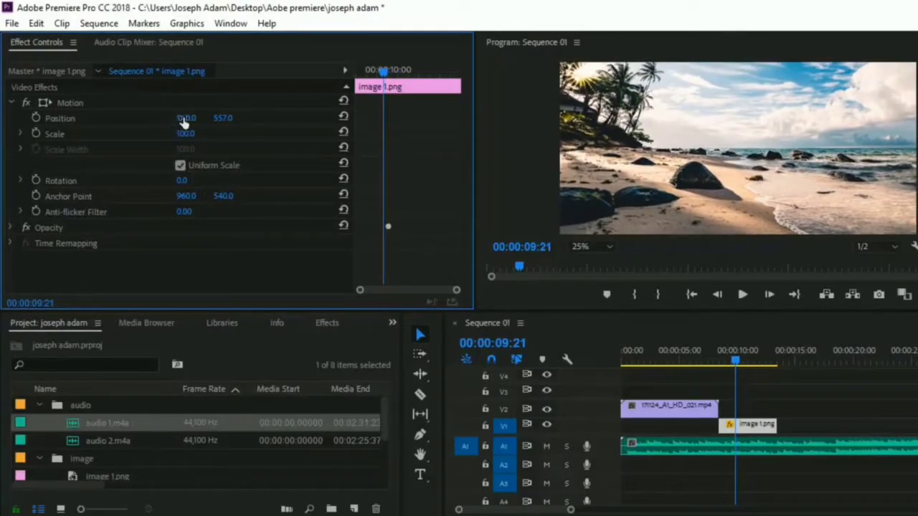
drag(223, 118, 290, 117)
click(224, 119)
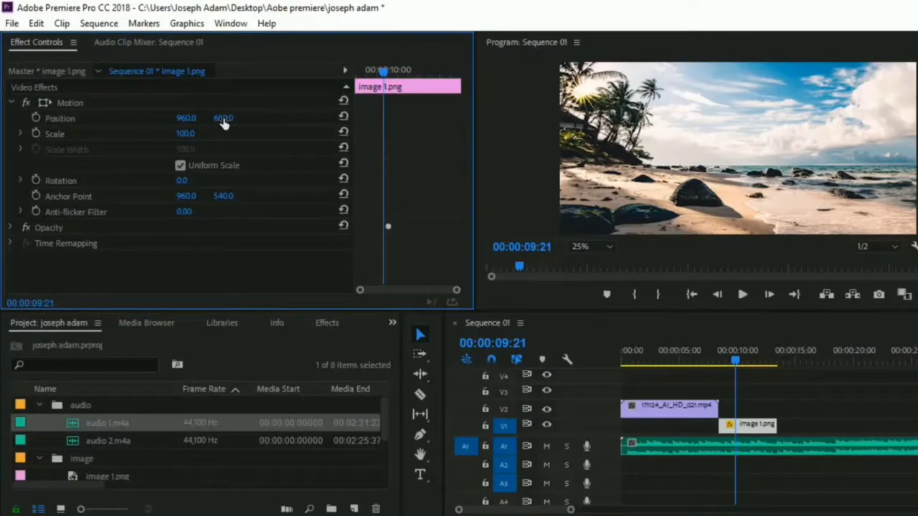
text(678)
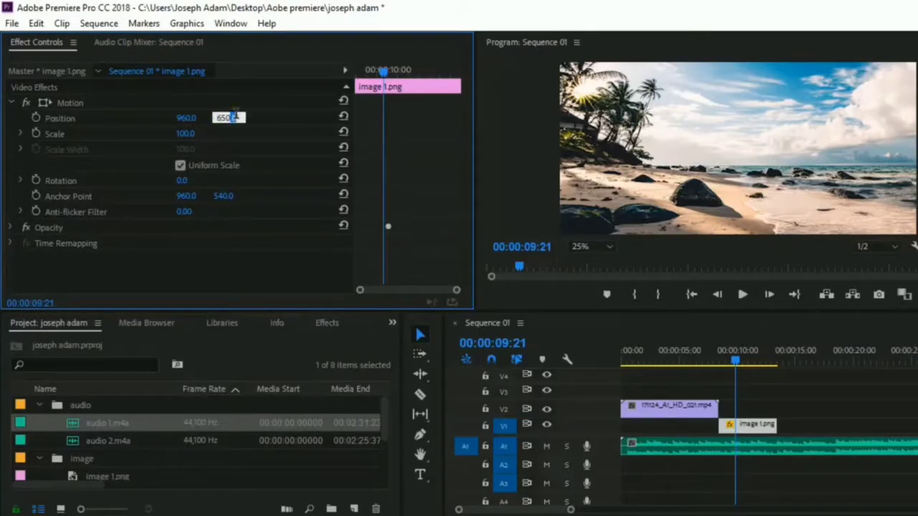
key(Return)
Try Position Y 715, then settle the image at Position 960.0, 624.0.
drag(223, 117, 207, 118)
click(227, 118)
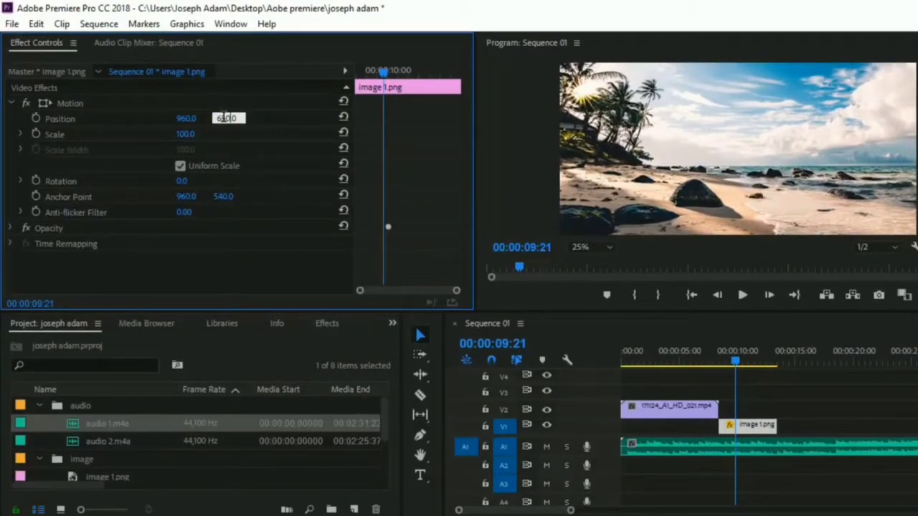
text(715)
key(Return)
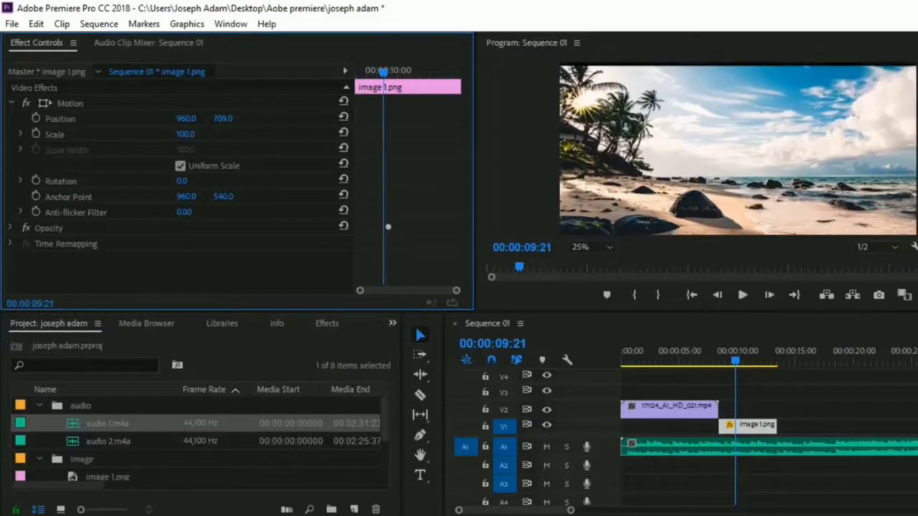
drag(223, 119, 188, 118)
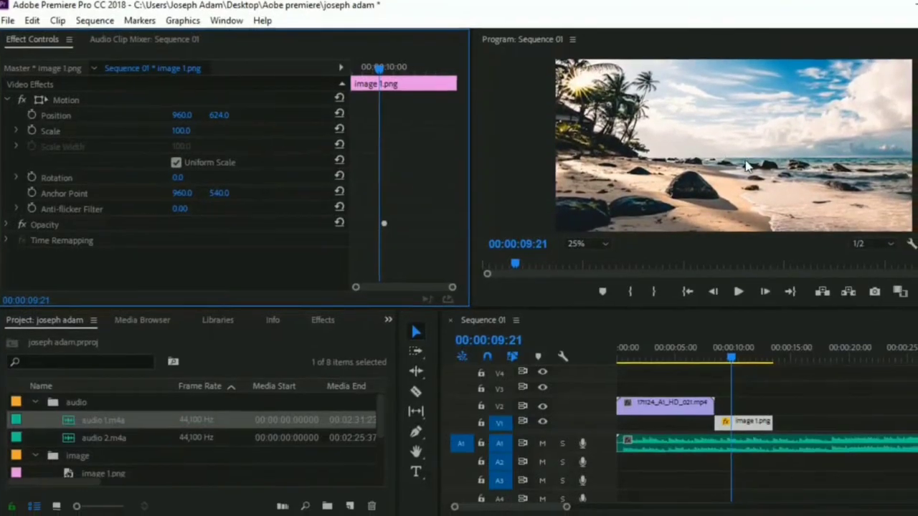
Reset Position Y to 540, scale image 1.png to 86, and rotate it to -7°.
click(340, 116)
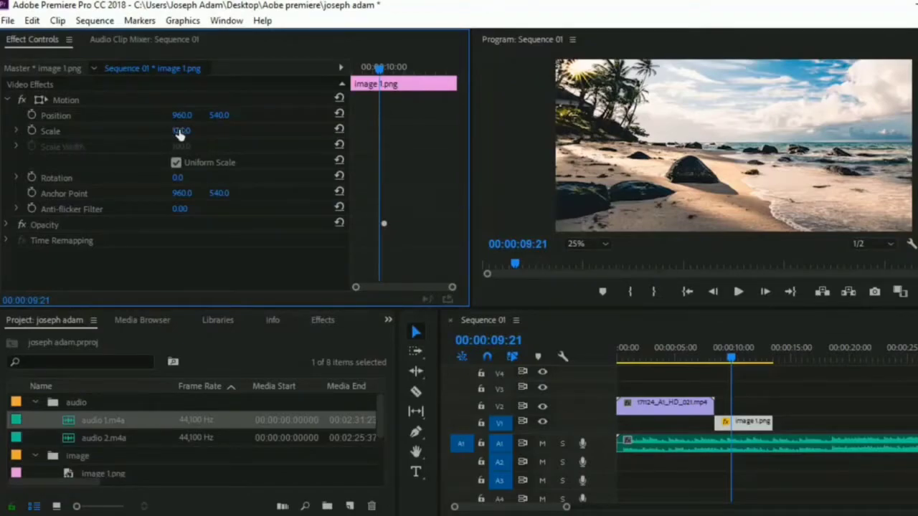
drag(182, 137, 205, 136)
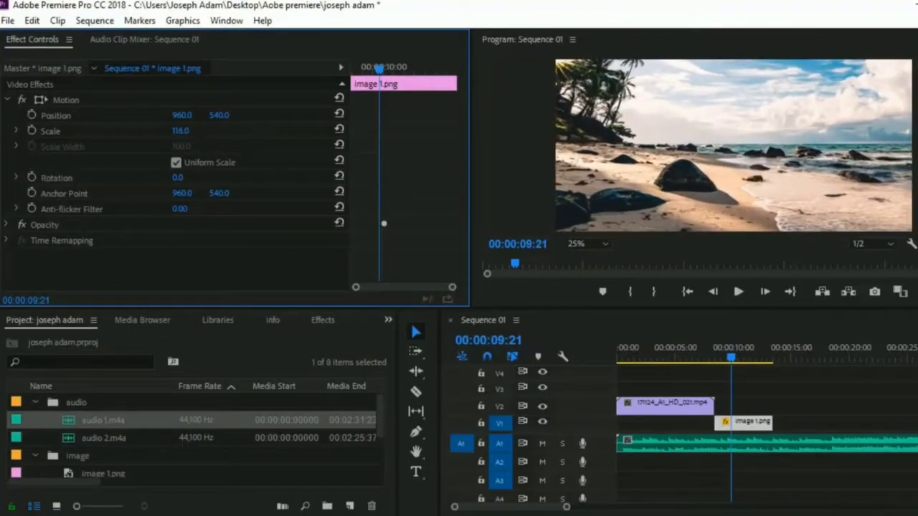
drag(181, 131, 157, 130)
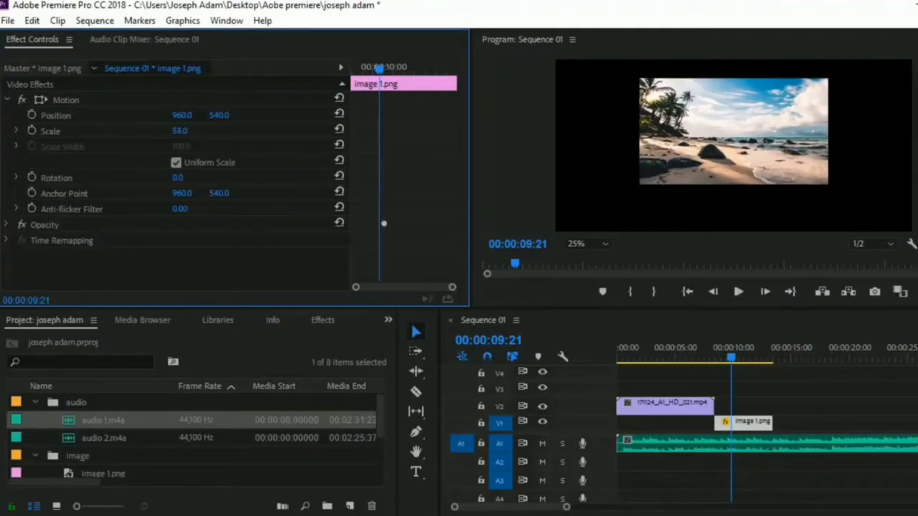
drag(179, 130, 185, 130)
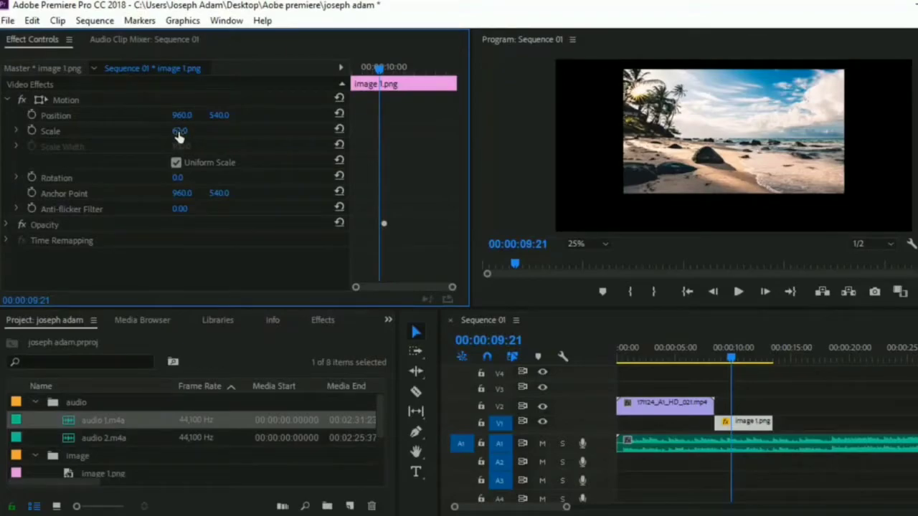
drag(180, 131, 183, 131)
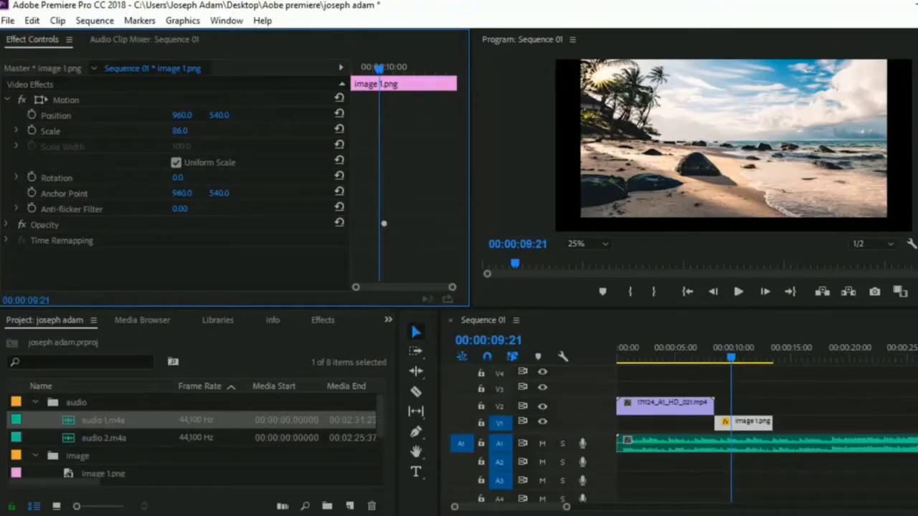
mouse_move(177, 177)
mouse_down()
mouse_move(152, 178)
mouse_move(237, 177)
mouse_move(153, 177)
mouse_move(172, 177)
mouse_up()
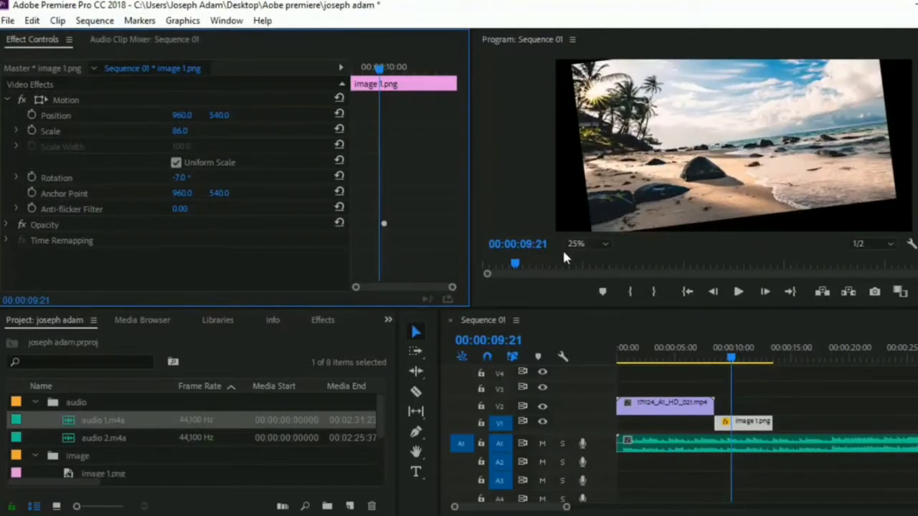
Reveal image 1.png's anchor point, test shifting it, reset it, and rotate the image further.
click(74, 193)
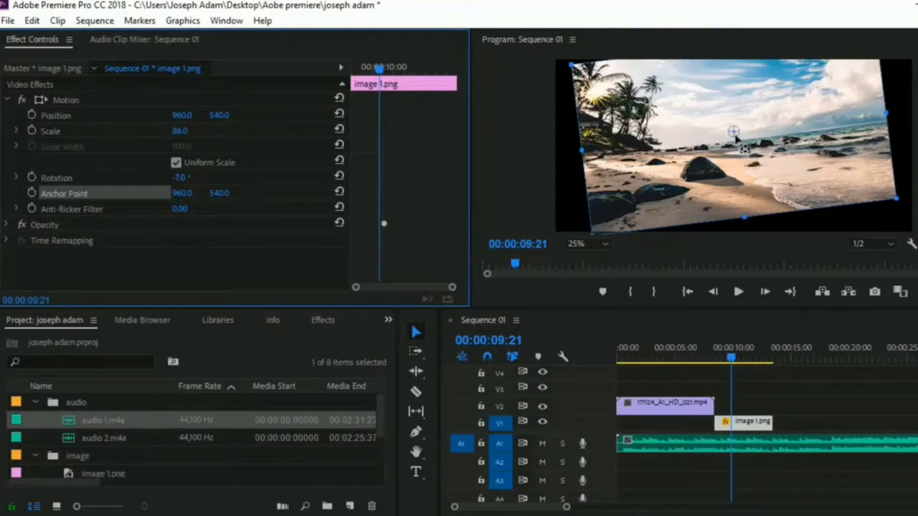
drag(183, 194, 204, 194)
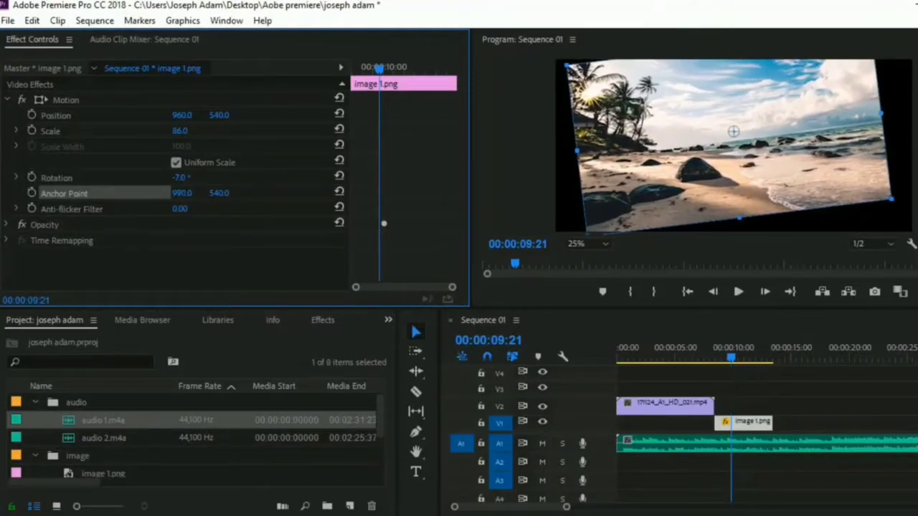
click(340, 192)
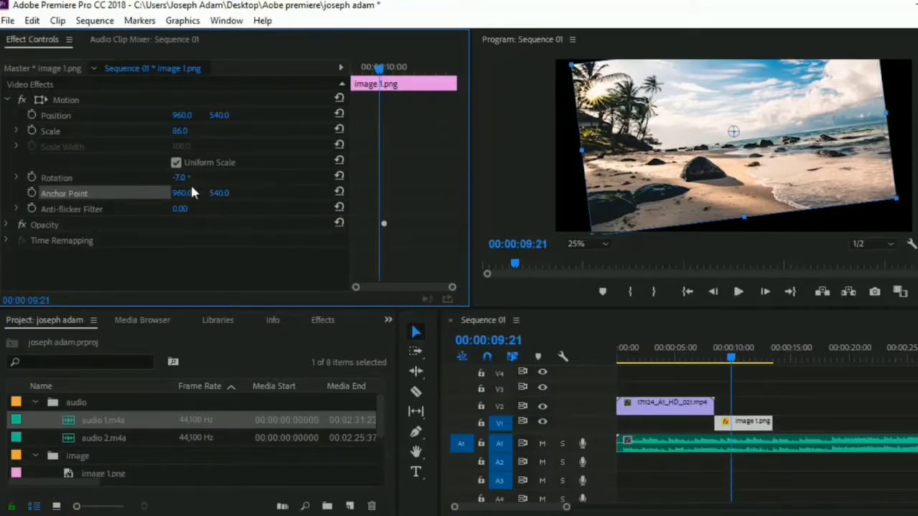
mouse_move(186, 179)
mouse_down()
mouse_move(162, 180)
mouse_move(190, 179)
mouse_up()
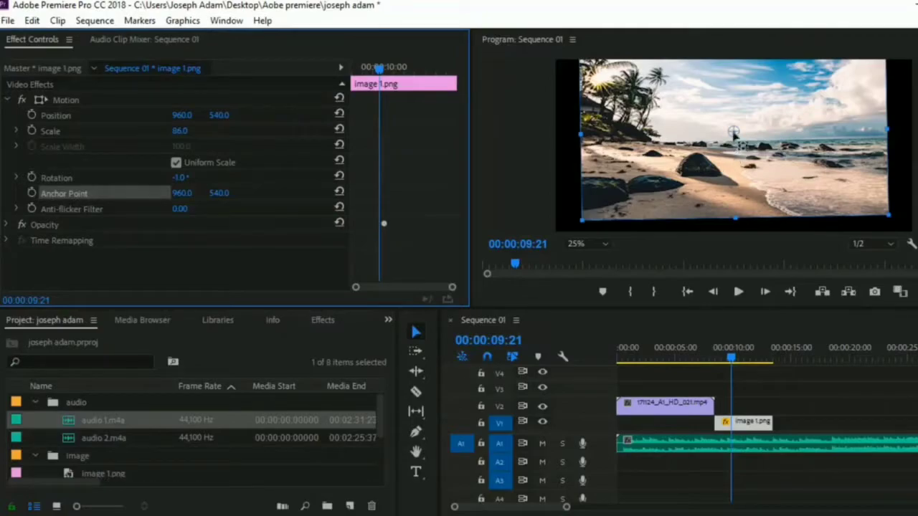
Move the anchor to the lower-left corner, the right corner, then near centre, rotating around each.
drag(734, 132, 608, 197)
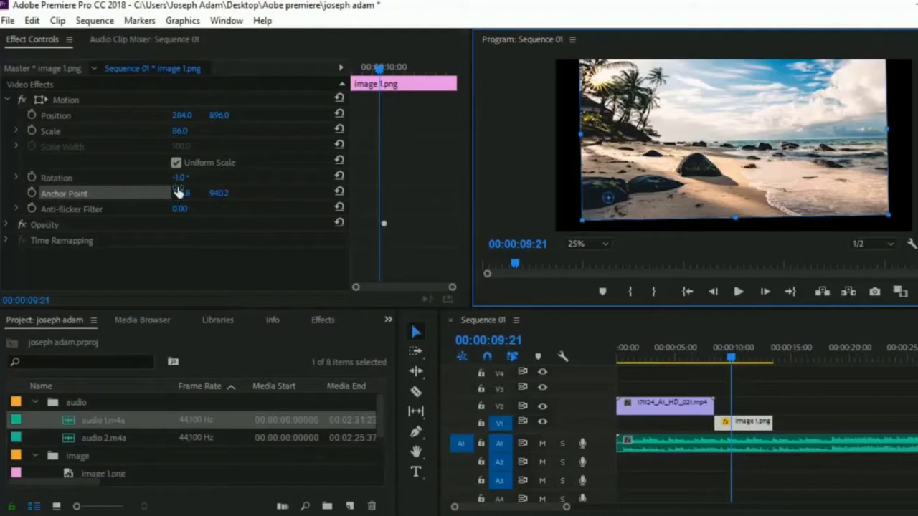
mouse_move(179, 177)
mouse_down()
mouse_move(154, 177)
mouse_move(174, 177)
mouse_up()
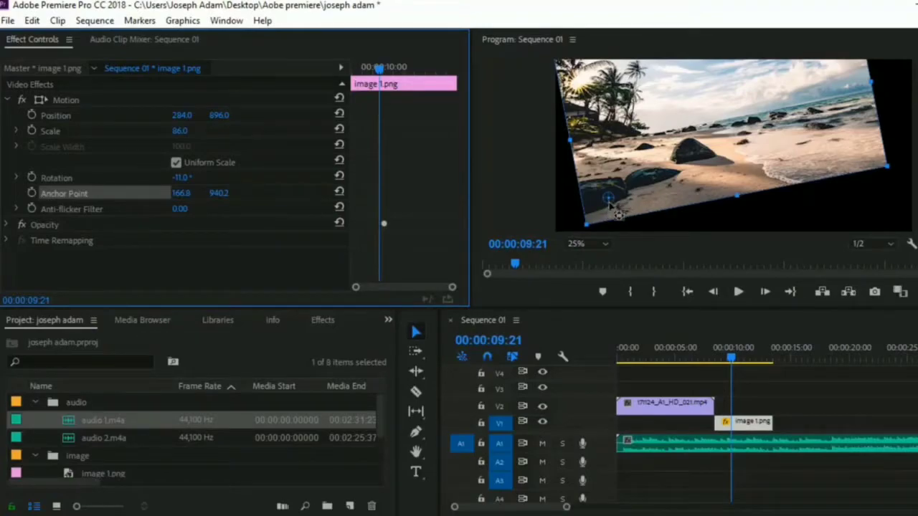
drag(615, 206, 864, 158)
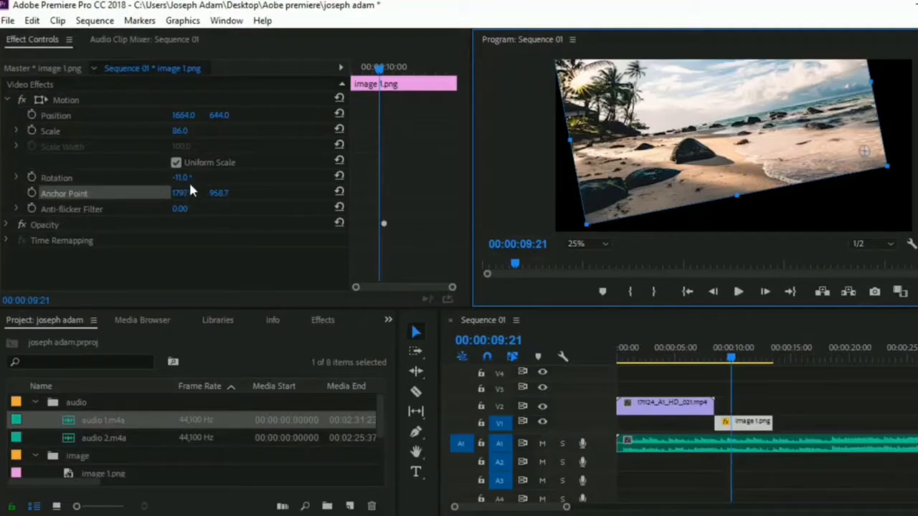
mouse_move(180, 177)
mouse_down()
mouse_move(165, 177)
mouse_move(208, 177)
mouse_move(183, 177)
mouse_move(193, 177)
mouse_up()
drag(865, 151, 738, 140)
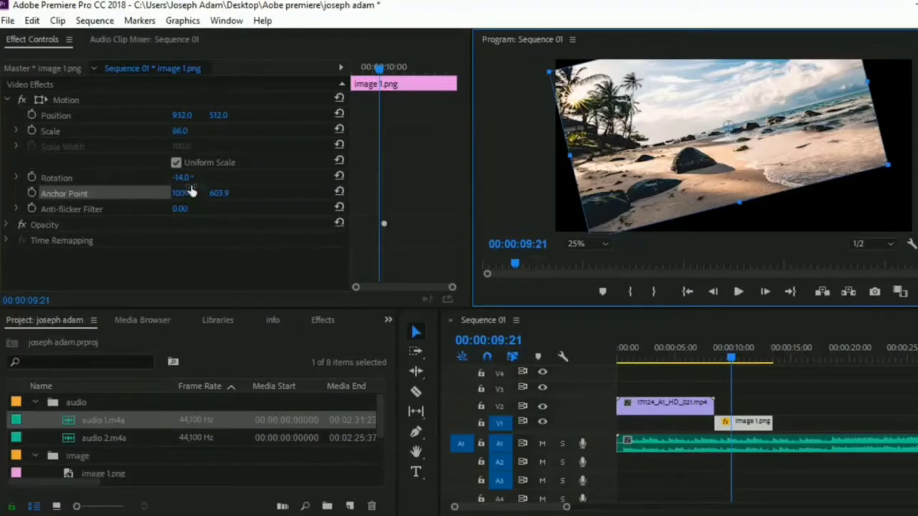
mouse_move(179, 178)
mouse_down()
mouse_move(208, 177)
mouse_move(189, 177)
mouse_up()
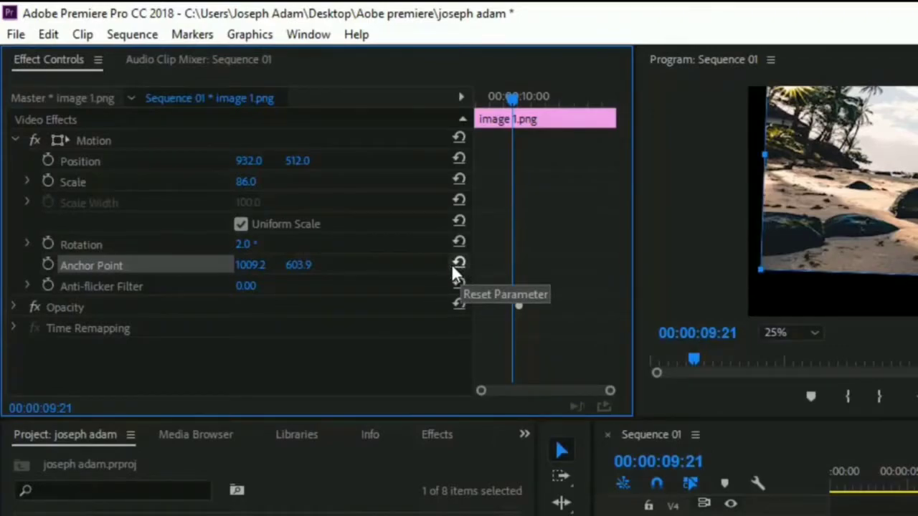
Reset the Anchor Point, then reset the whole Motion effect to Position 960, 540, Scale 100, Rotation 0.
click(452, 263)
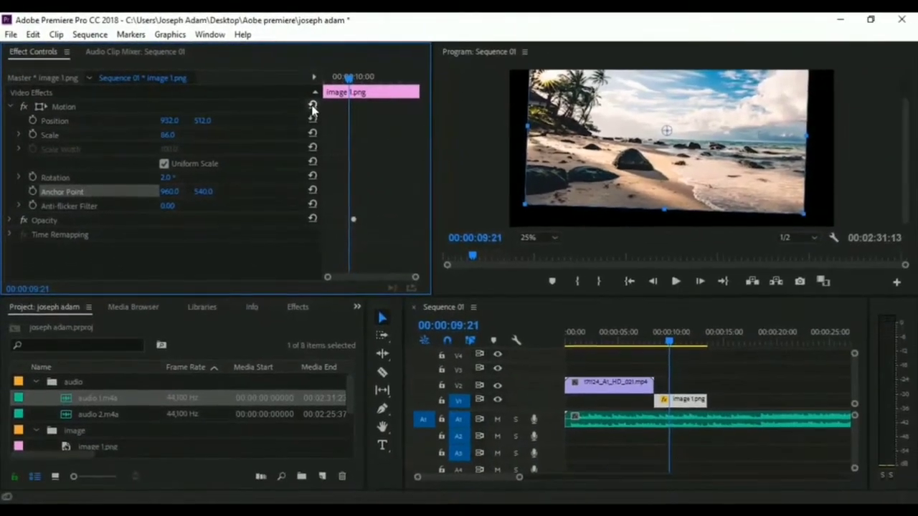
click(459, 137)
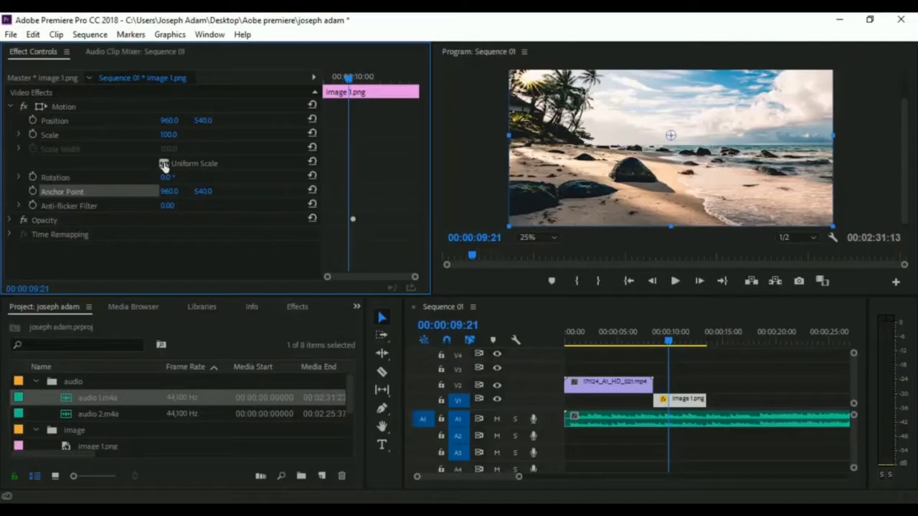
Set image 1.png's opacity to 37% and move the clip from V1 up to track V3.
click(10, 221)
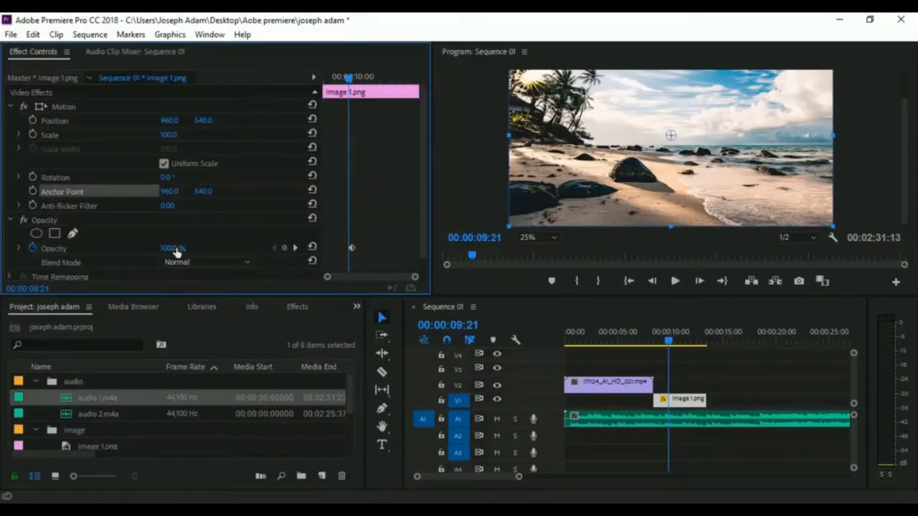
drag(170, 249, 115, 248)
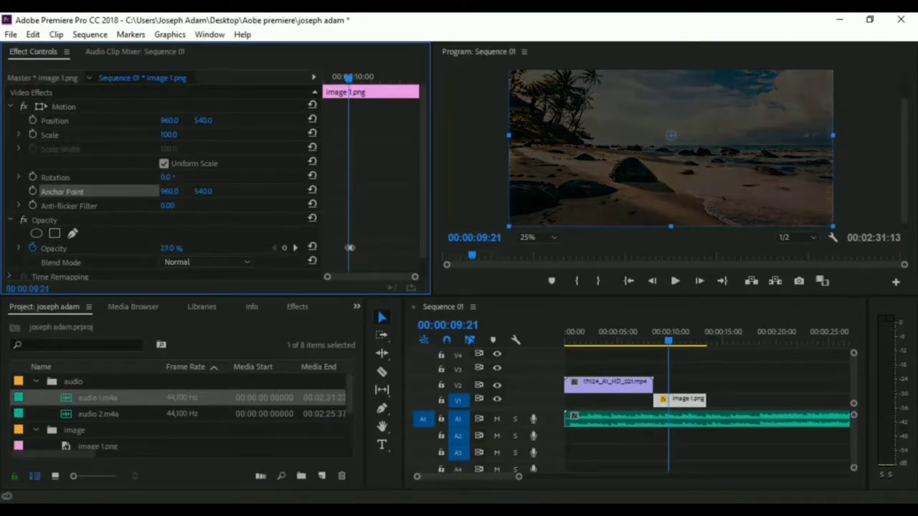
click(178, 247)
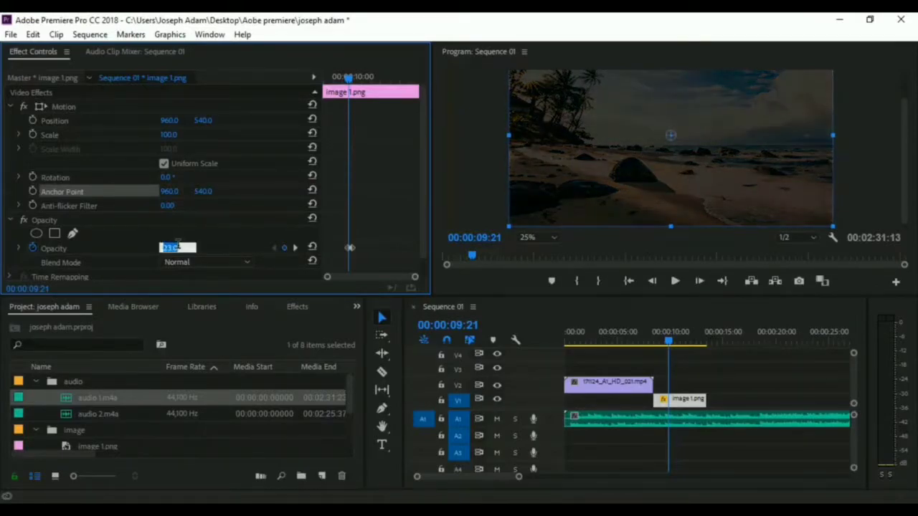
text(37)
key(Return)
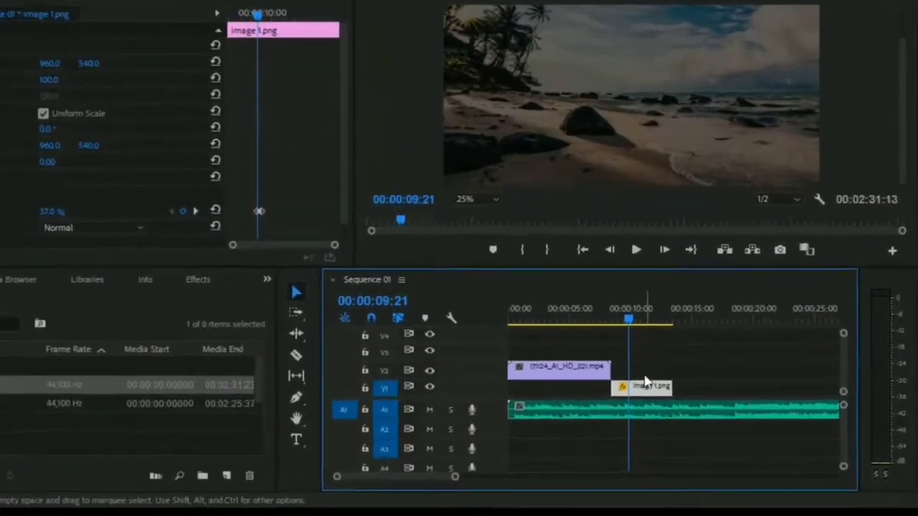
drag(676, 404, 678, 382)
drag(544, 323, 511, 322)
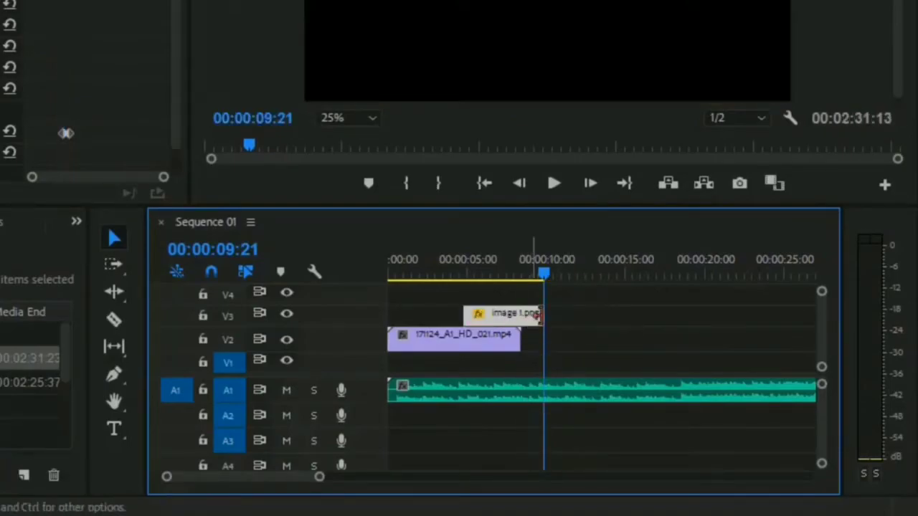
At 00:00:06:21, keyframe image 1.png's opacity at 59%, then lower it to 46%.
drag(542, 276, 495, 276)
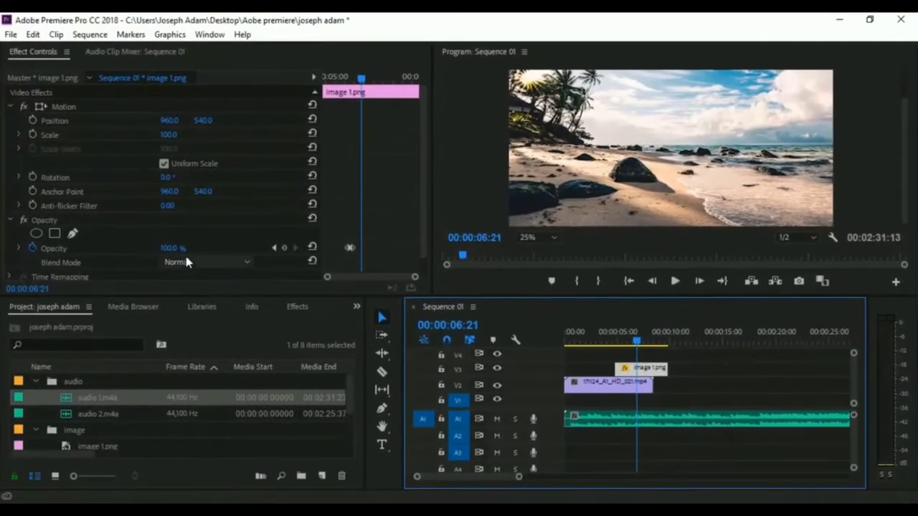
click(171, 248)
text(59)
key(Return)
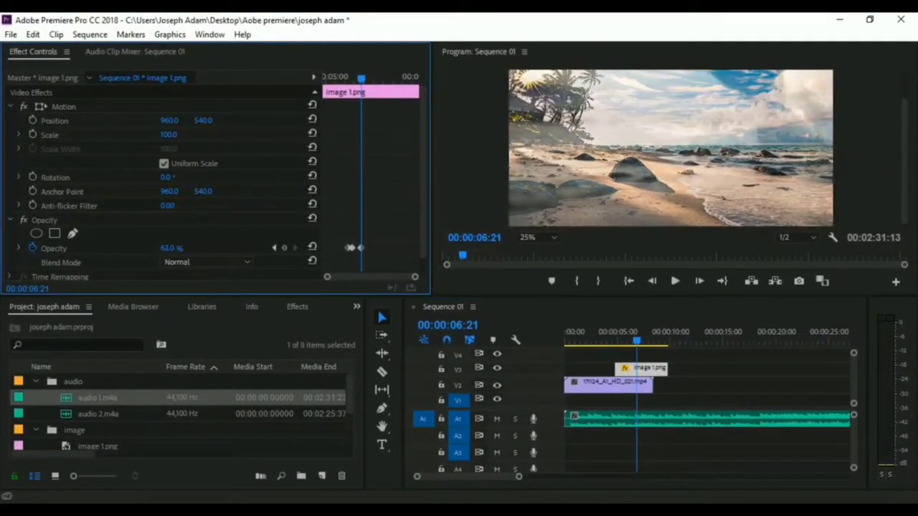
drag(170, 248, 449, 248)
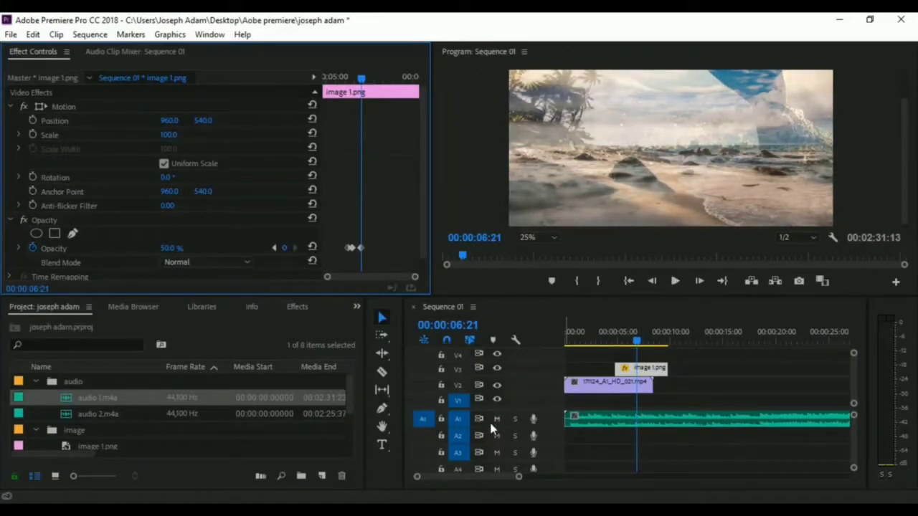
Delete the audio clip from track A1.
click(524, 428)
click(611, 422)
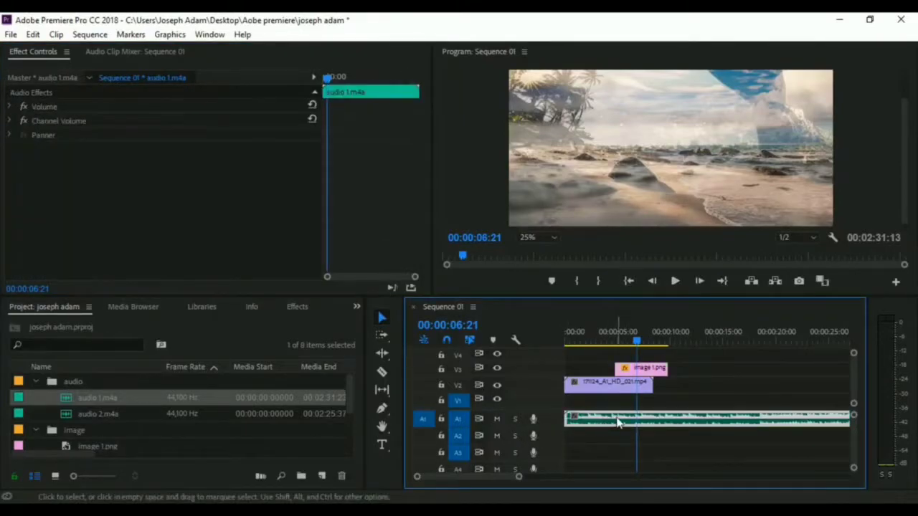
key(Delete)
Preview the opacity blend, playing the sequence from 00:00:06:08 and again from 00:00:05:06.
click(675, 281)
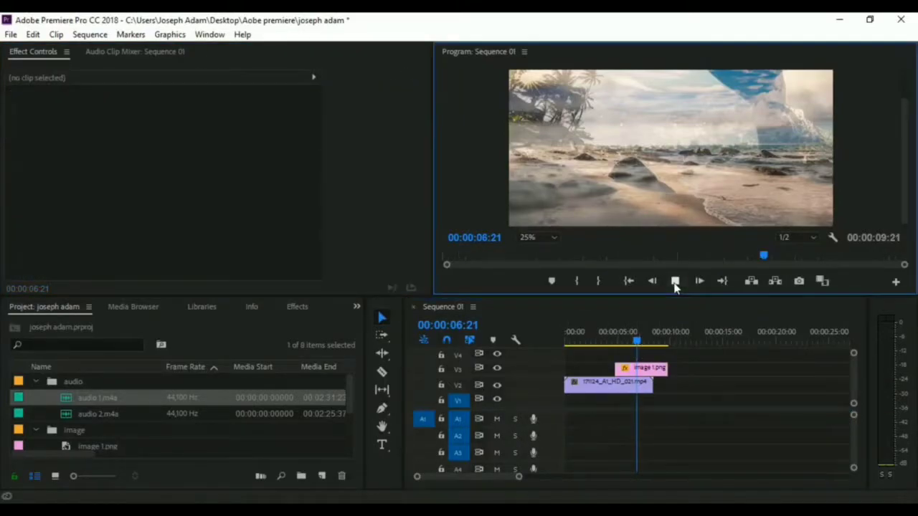
click(675, 281)
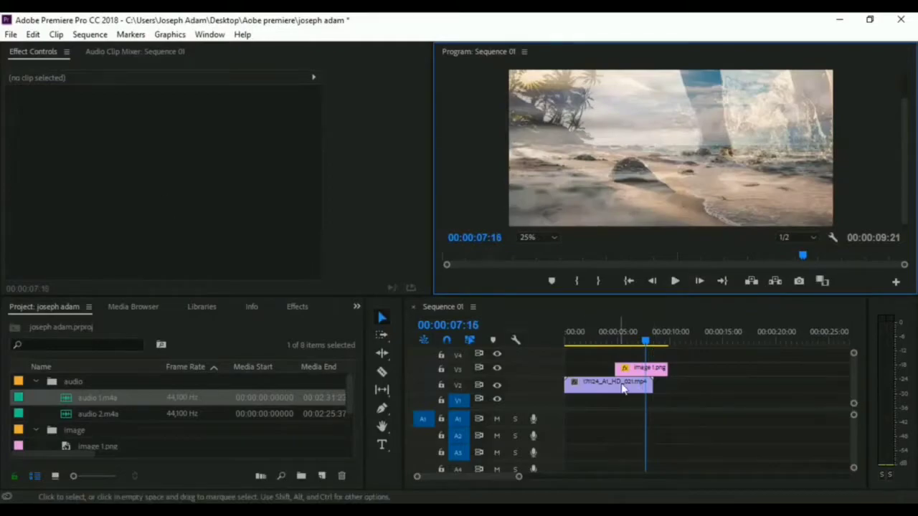
click(642, 368)
click(630, 334)
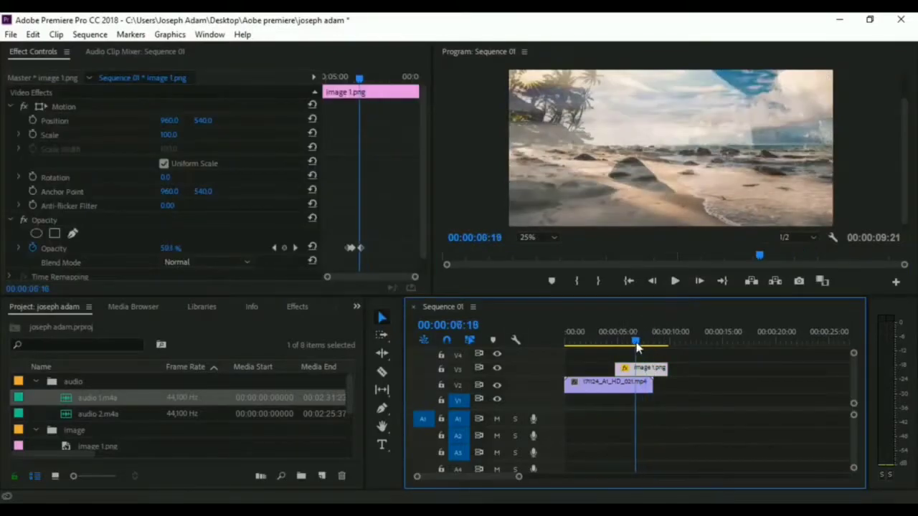
click(675, 281)
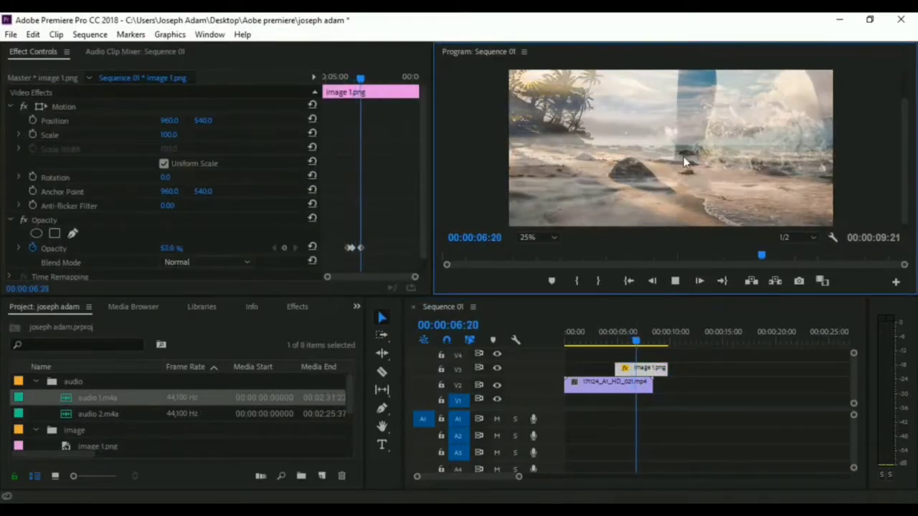
key(space)
click(620, 336)
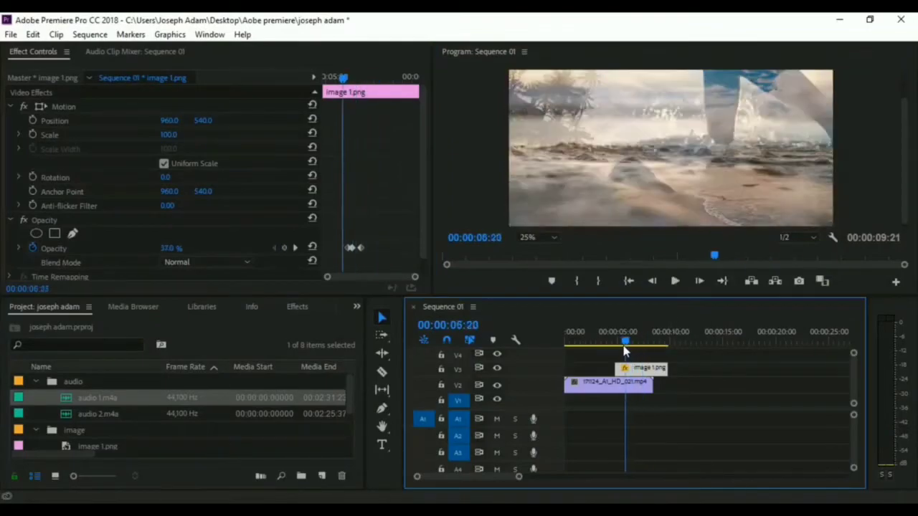
click(675, 281)
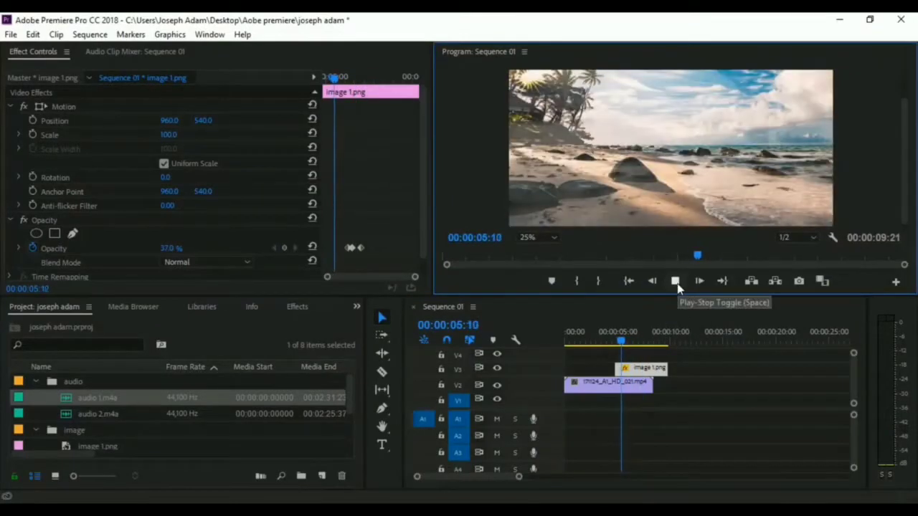
click(675, 281)
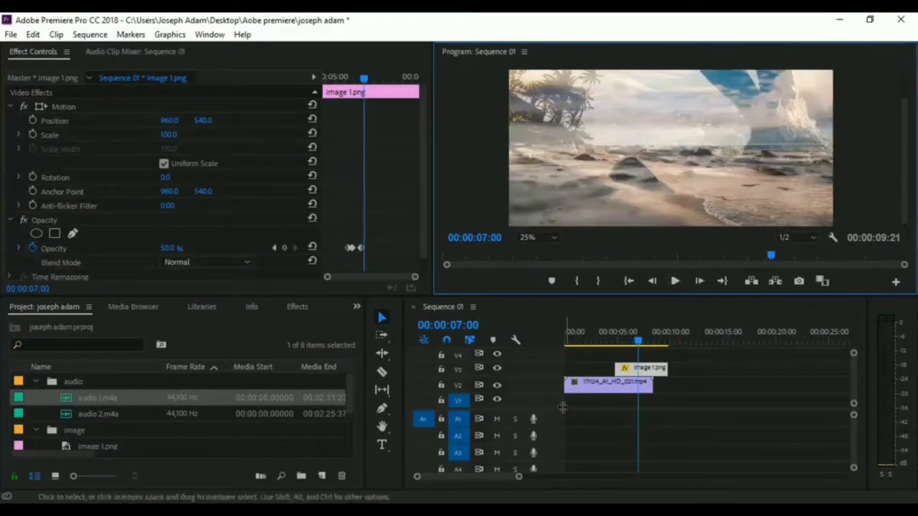
Lower the opacity to 18% and preview the fade from 00:00:04:20.
drag(172, 249, 157, 249)
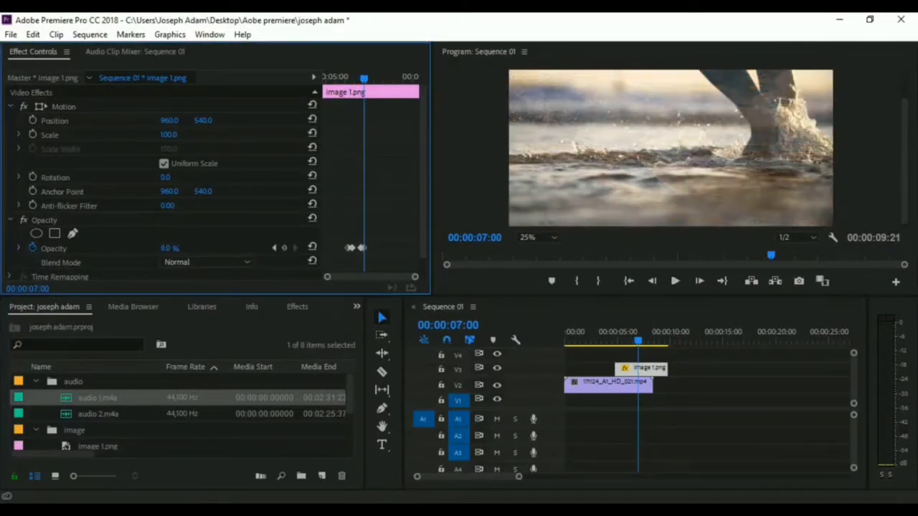
drag(167, 248, 179, 249)
click(675, 281)
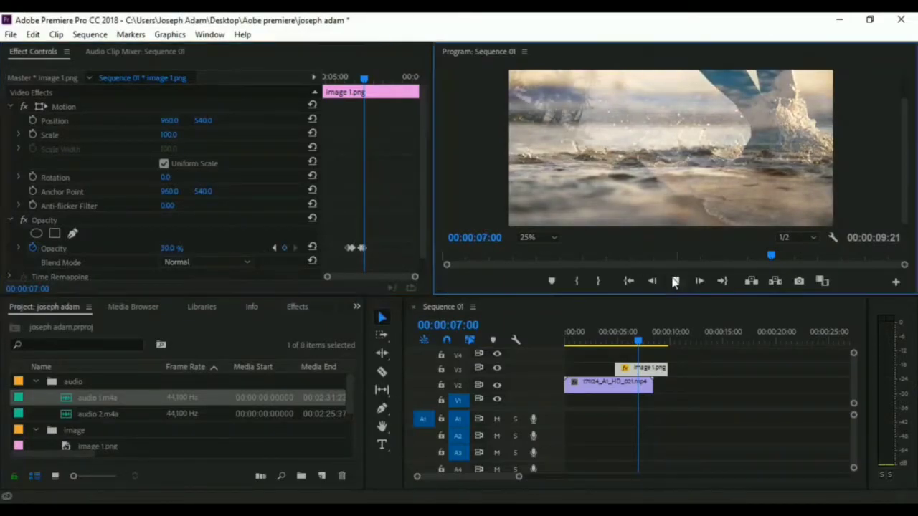
click(616, 341)
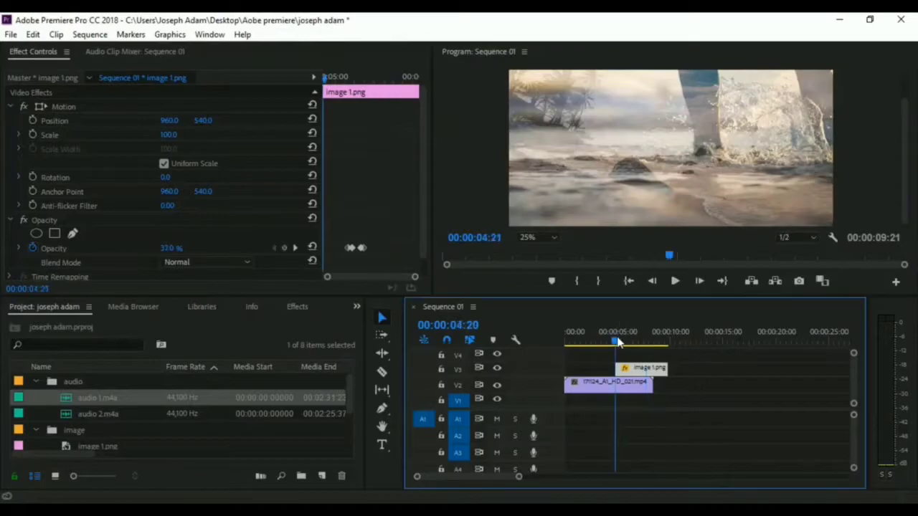
key(space)
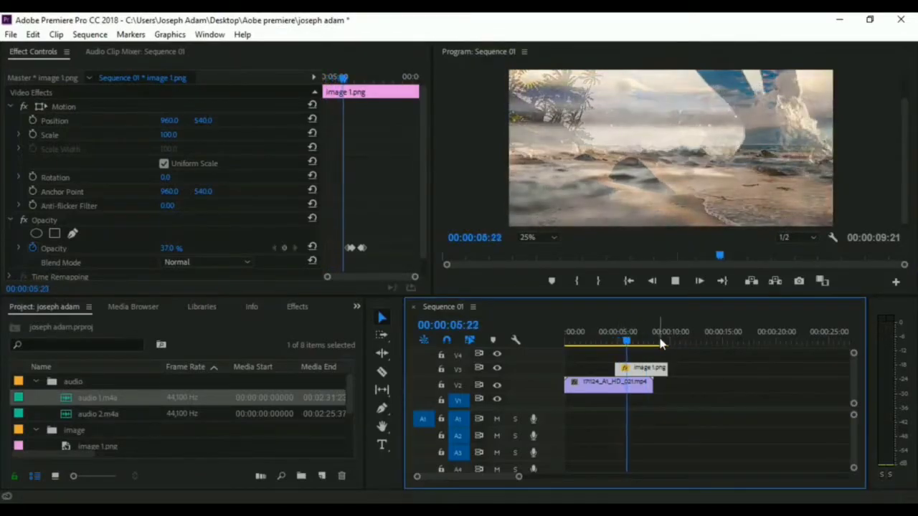
key(space)
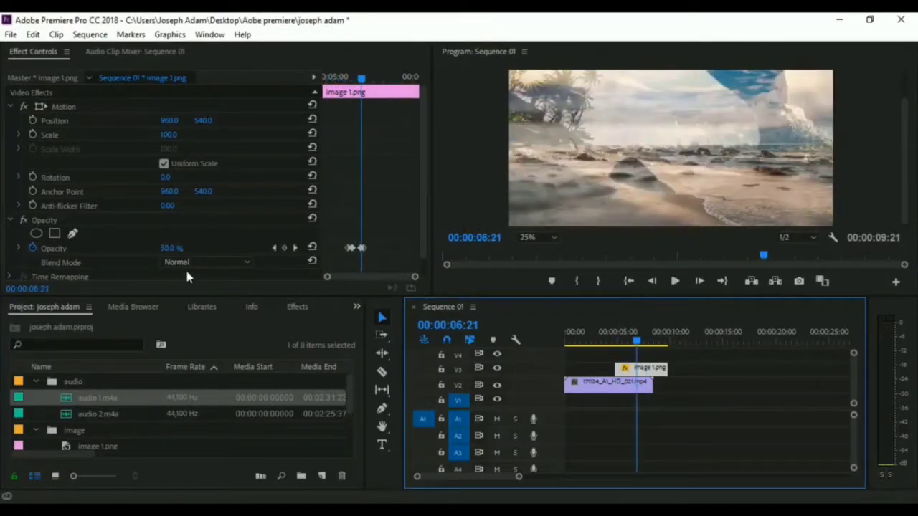
Raise the opacity to 99% and play back from 00:00:05:02 to watch it animate.
drag(165, 251, 180, 250)
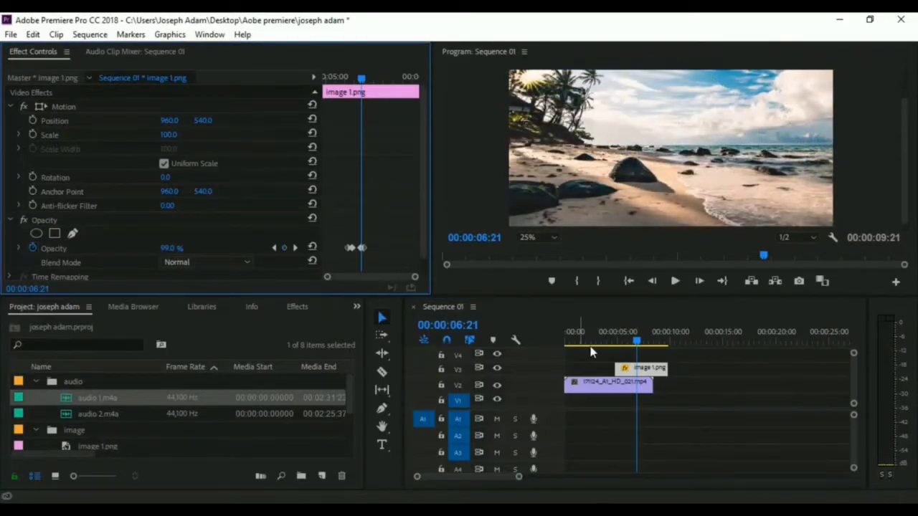
drag(641, 345, 625, 346)
key(space)
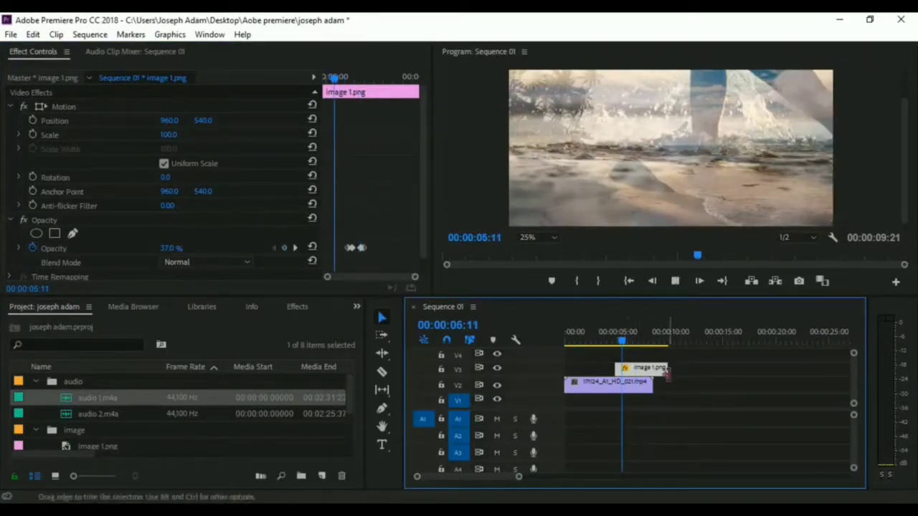
key(space)
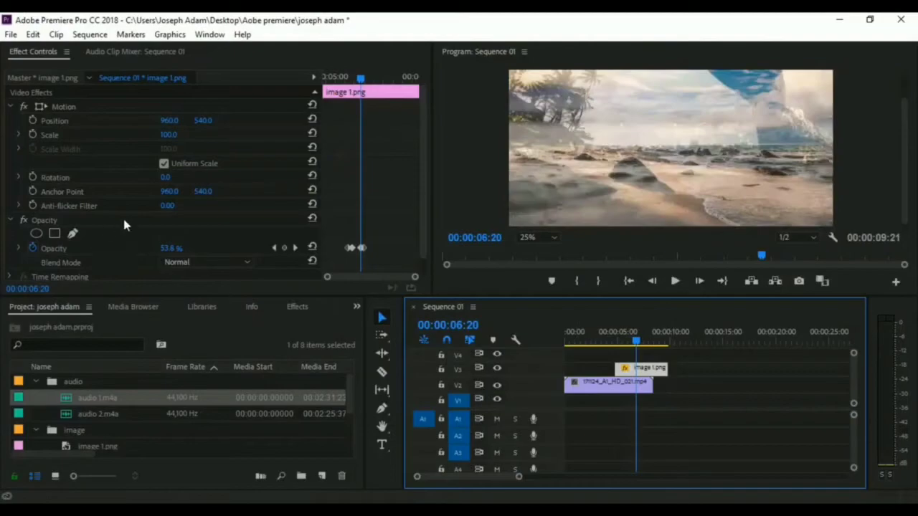
Set the opacity back to 100% and delete all of image 1.png's opacity keyframes.
drag(177, 249, 216, 248)
click(172, 248)
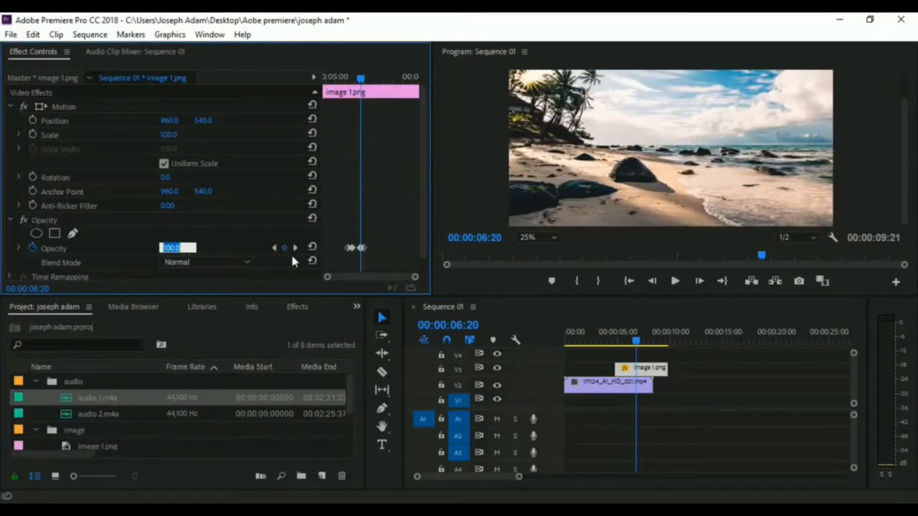
drag(345, 243, 375, 252)
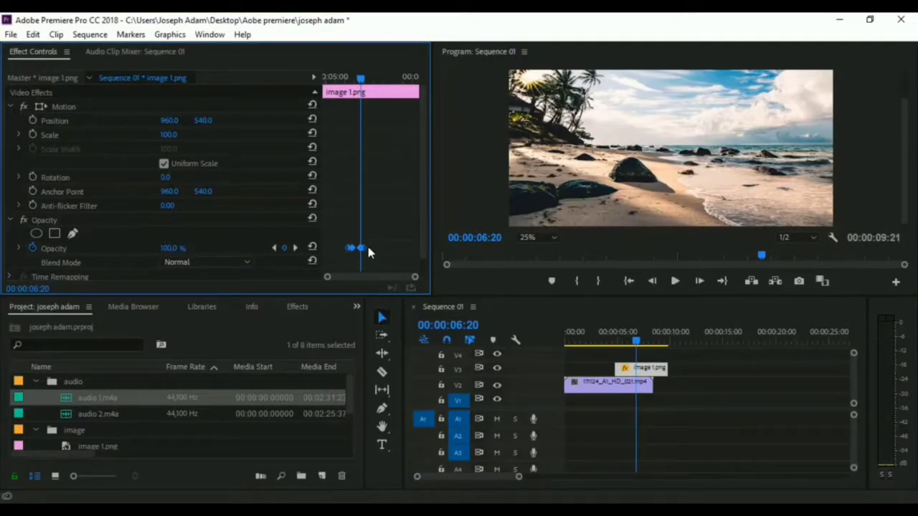
key(Delete)
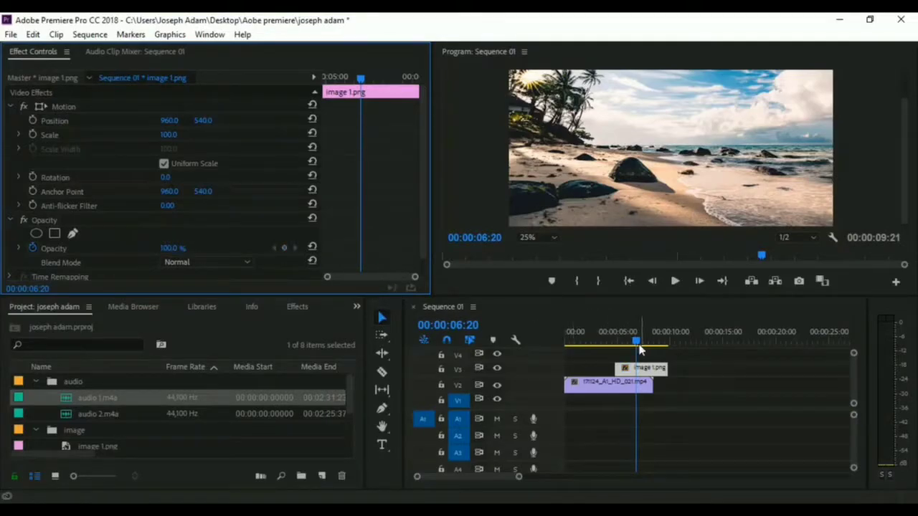
mouse_move(636, 342)
mouse_down()
mouse_move(623, 342)
mouse_move(636, 342)
mouse_up()
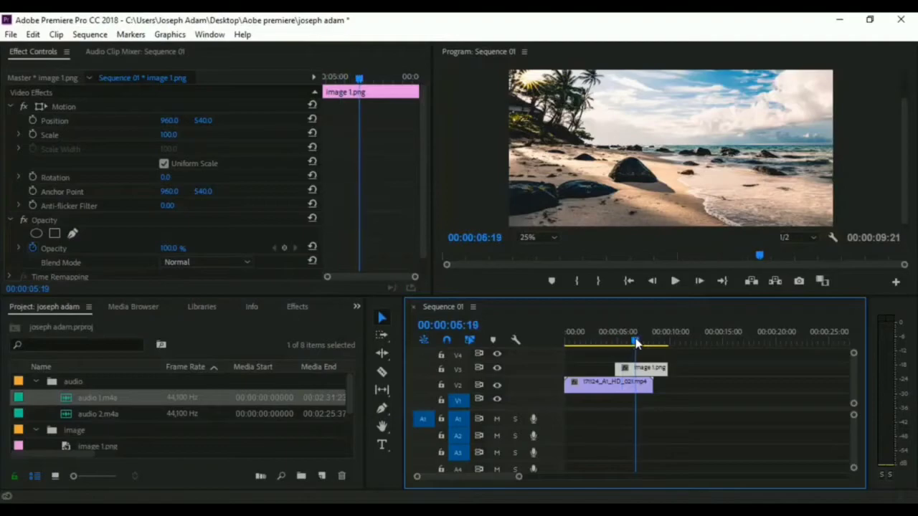
mouse_move(658, 376)
mouse_down()
mouse_move(641, 379)
mouse_move(656, 375)
mouse_up()
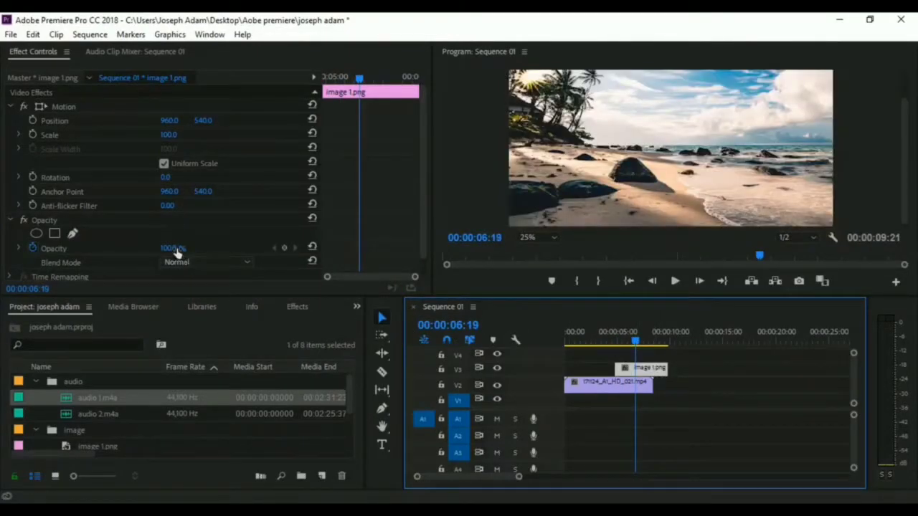
Fade image 1.png's opacity, undo it back to 100%, and select the beach video clip.
drag(173, 248, 136, 248)
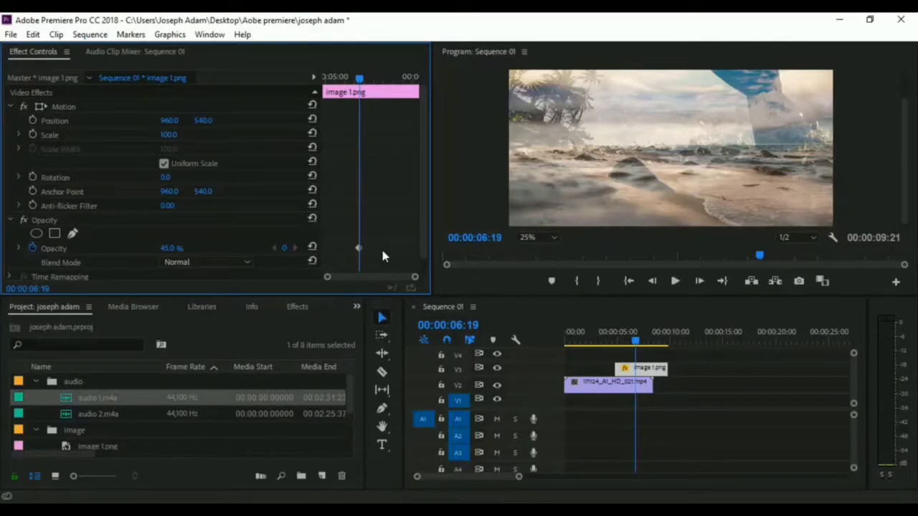
key(ctrl+z)
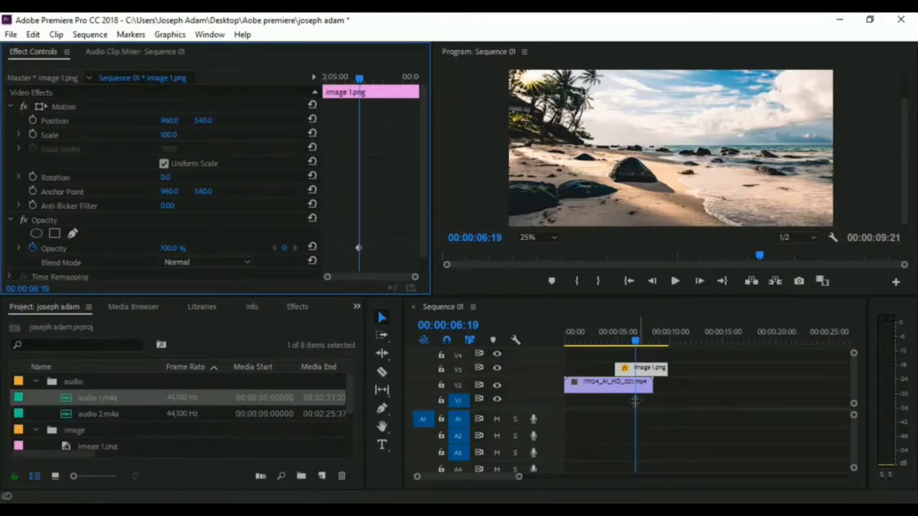
click(606, 388)
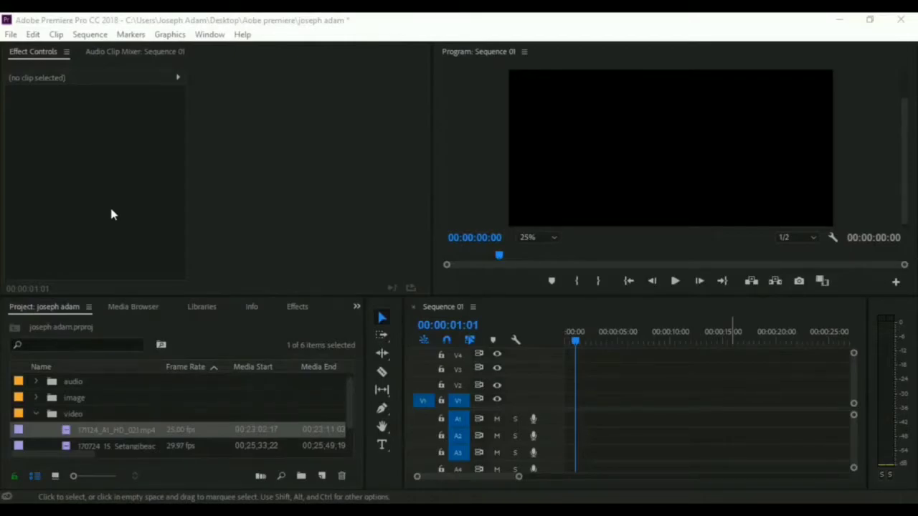
Place 171124_AI_HD_021.mp4 on track V2 at 0:00 and preview it from the start.
click(574, 381)
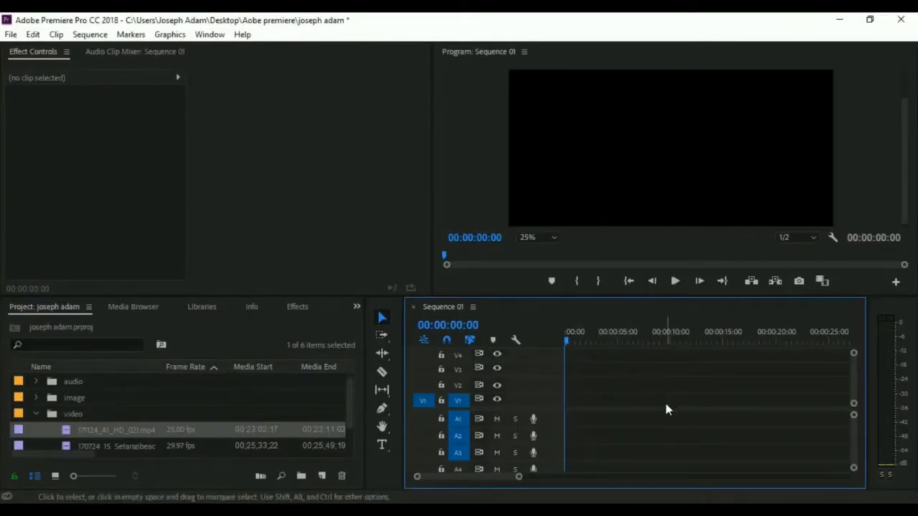
click(104, 443)
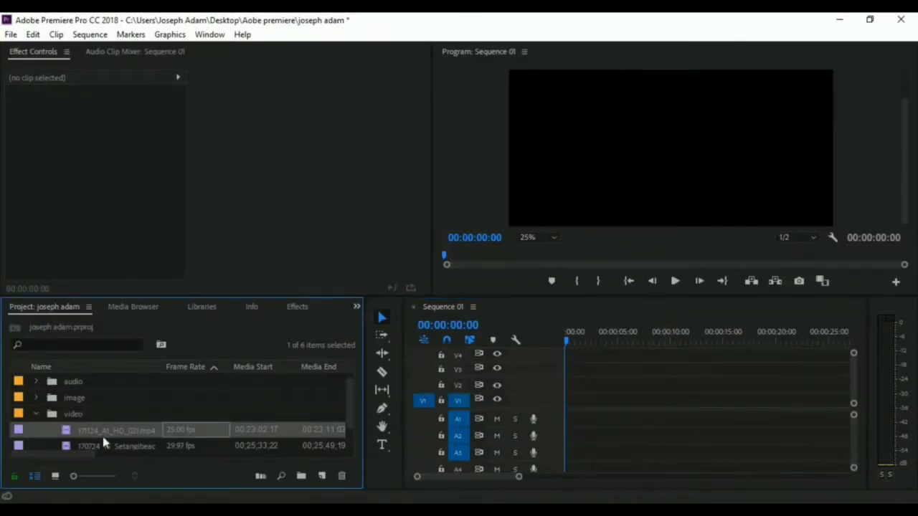
drag(122, 439, 574, 386)
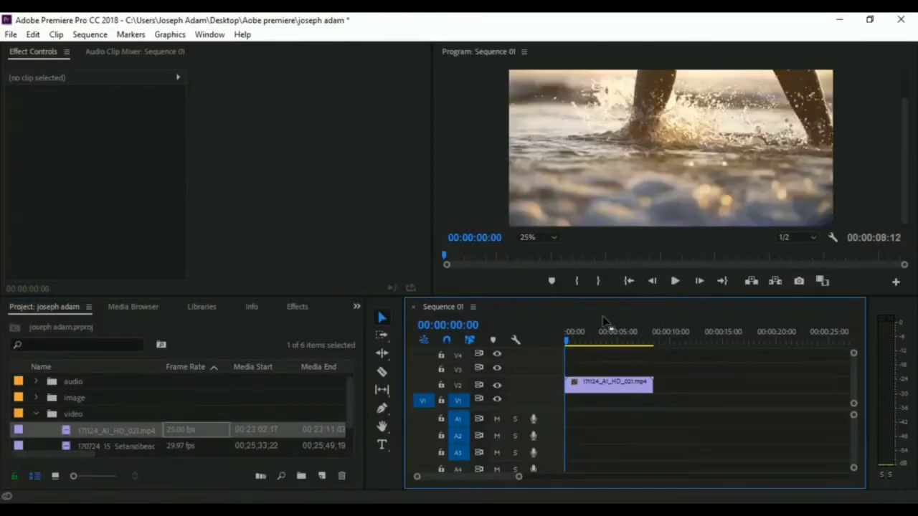
click(675, 282)
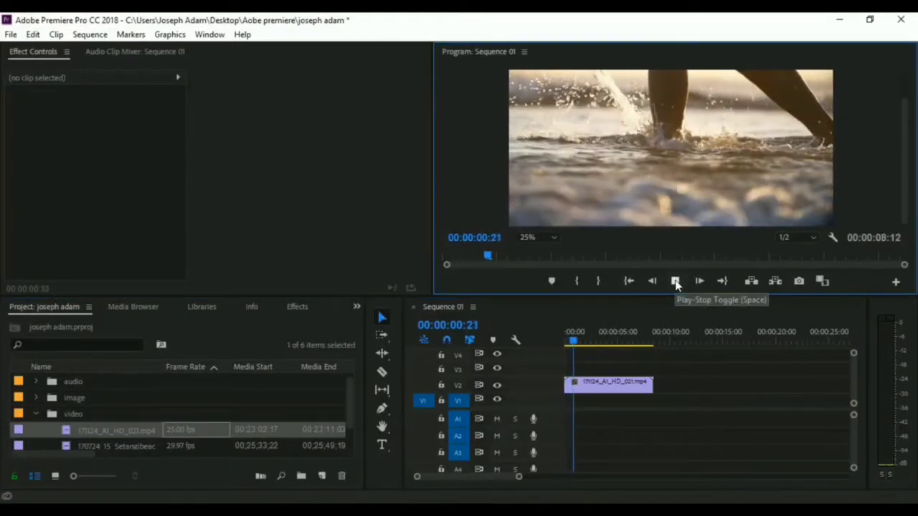
click(675, 281)
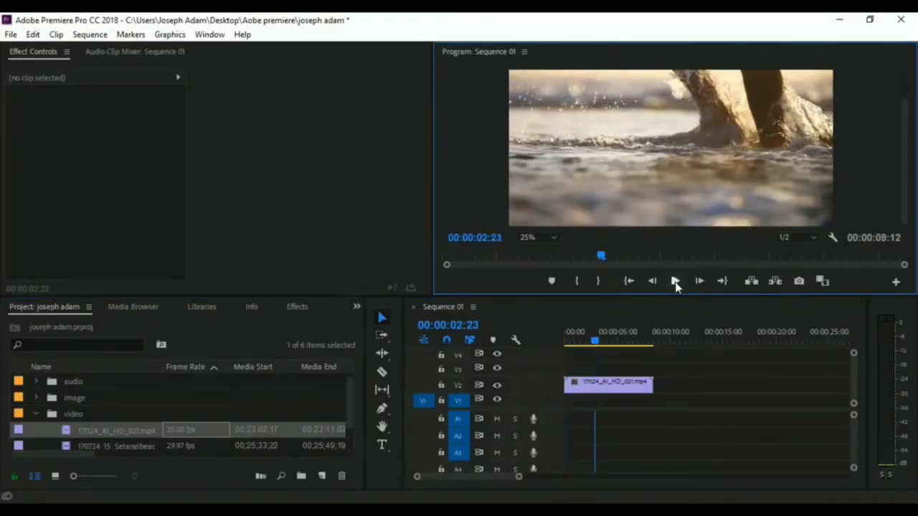
click(561, 341)
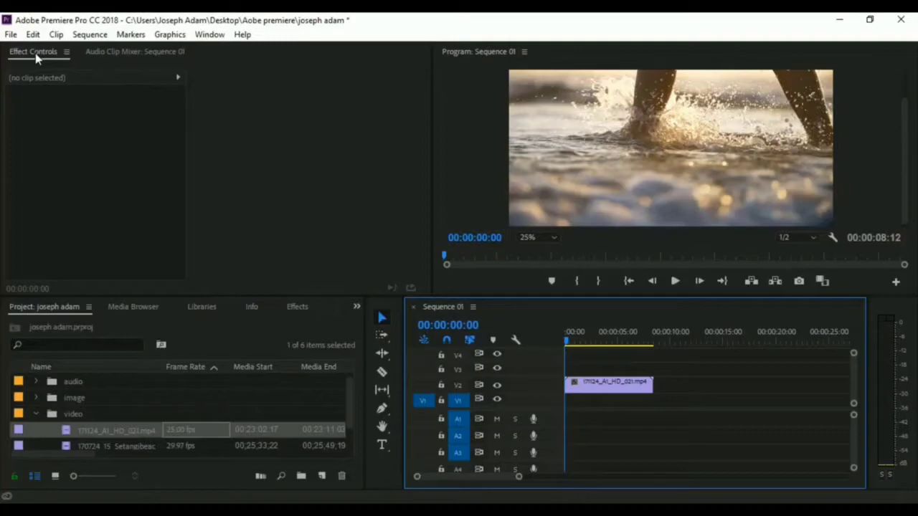
click(209, 34)
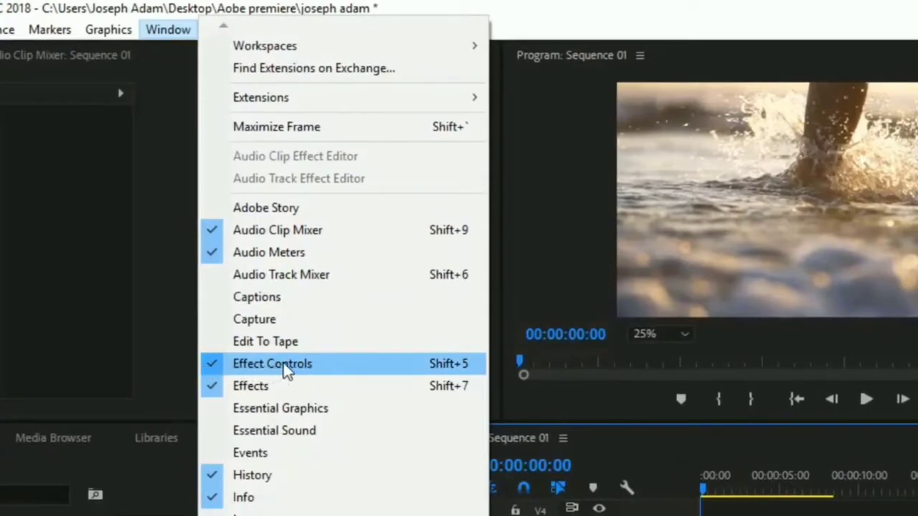
Show Effect Controls for 171124_A1_HD_021.mp4 and widen its property list.
click(284, 363)
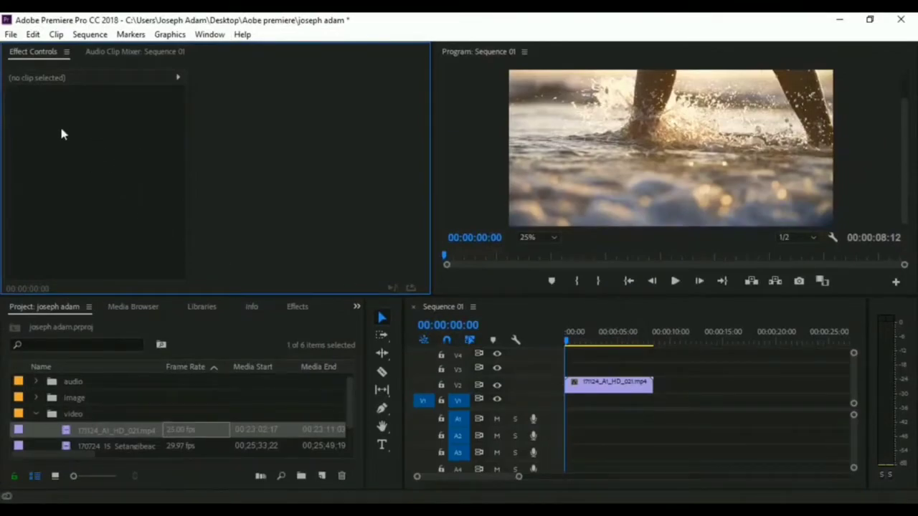
click(637, 385)
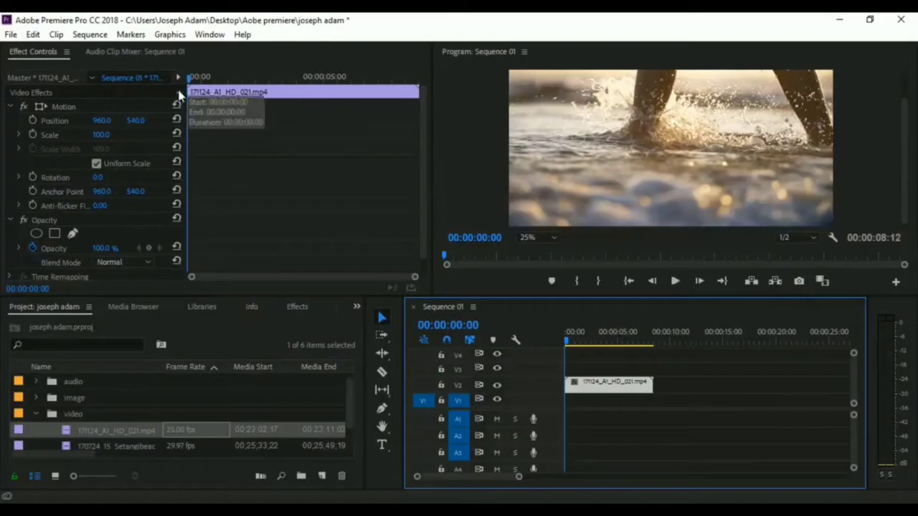
drag(179, 95, 179, 126)
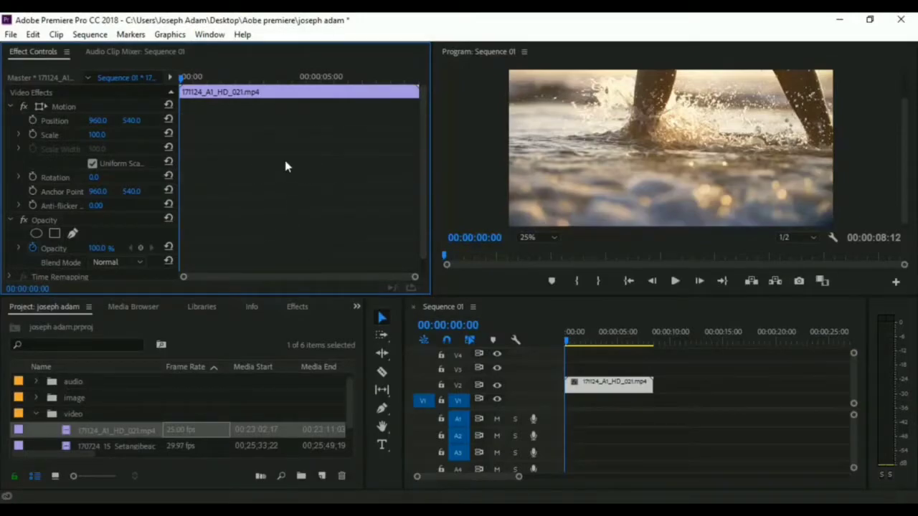
Play the clip in the Program monitor, then return the playhead to its start.
click(674, 289)
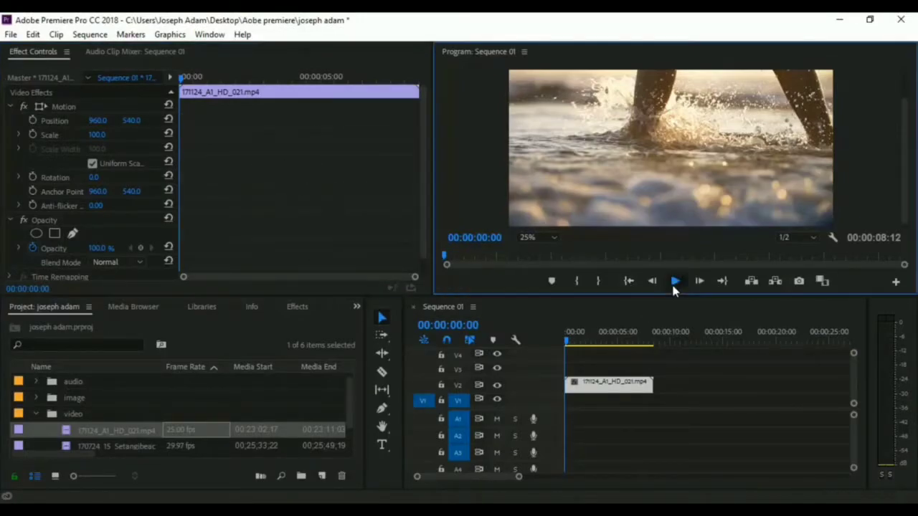
click(674, 283)
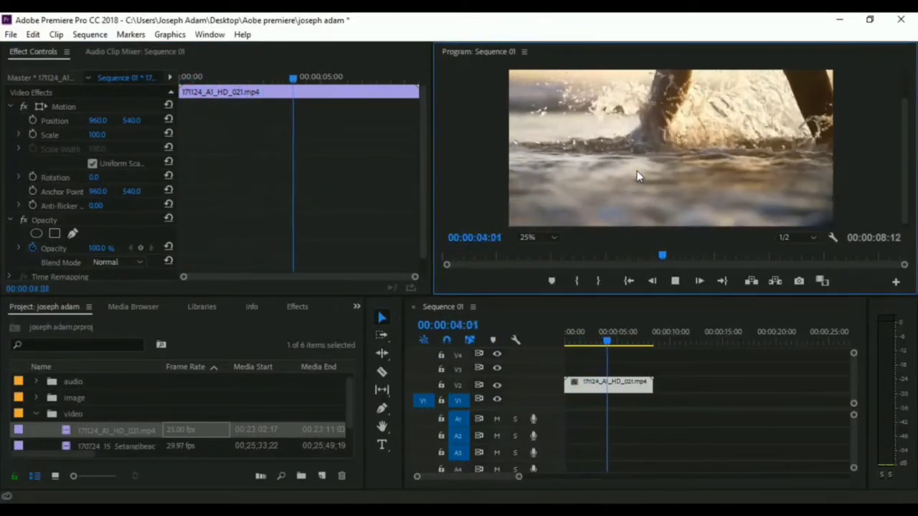
key(space)
drag(610, 341, 556, 342)
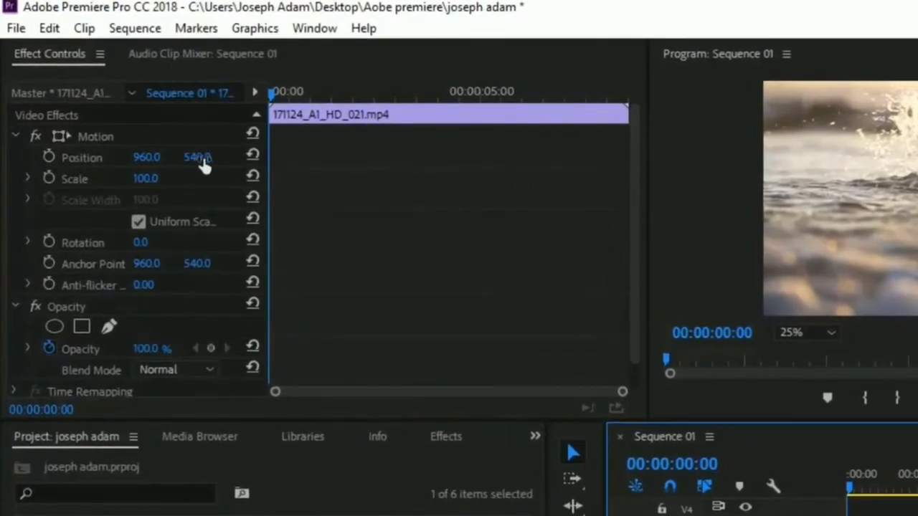
Keyframe Position X from 132.0 at the start to 961.0 at 00:00:03:17.
click(46, 155)
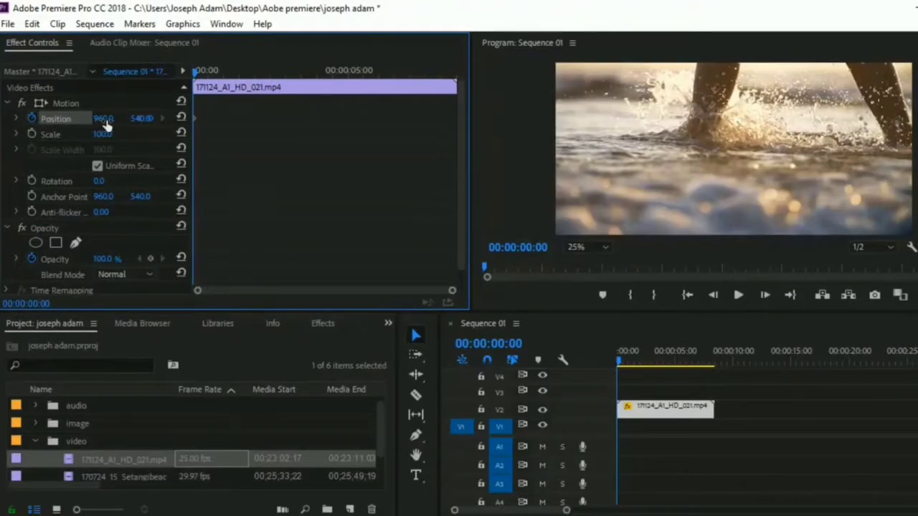
drag(102, 117, 7, 118)
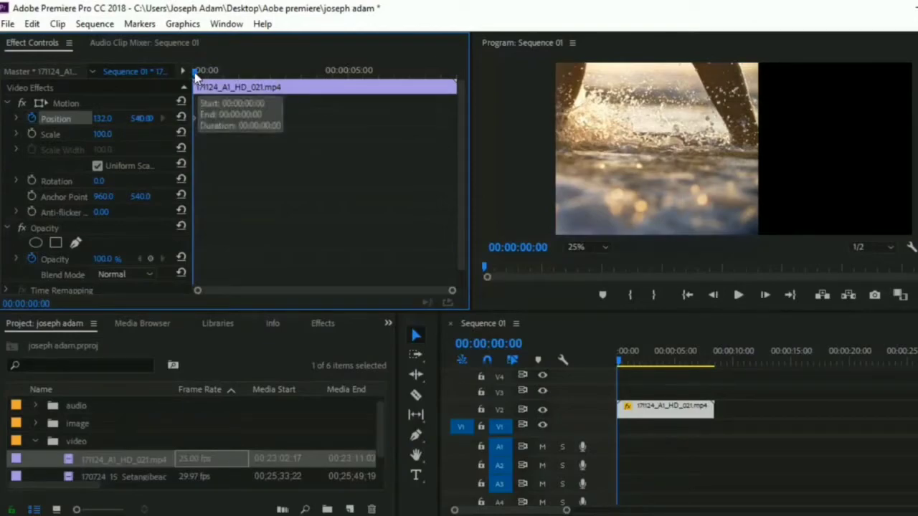
drag(215, 87, 310, 86)
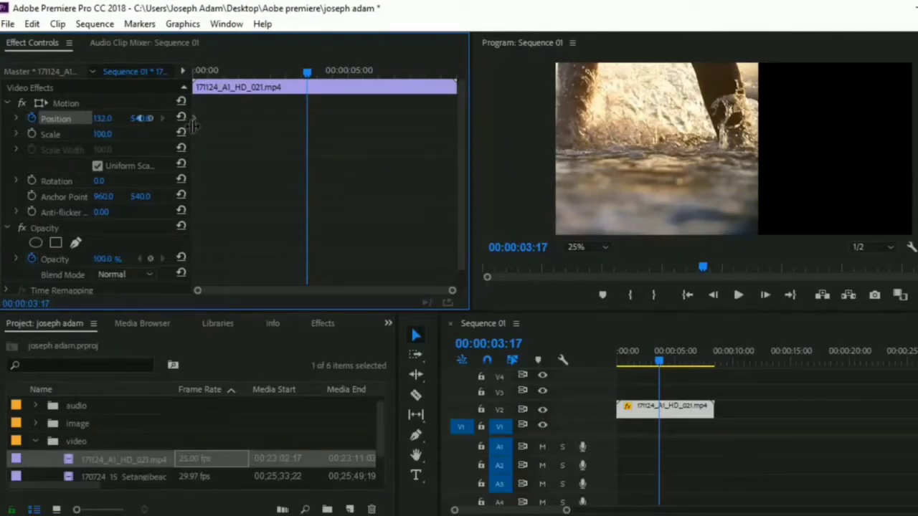
drag(195, 129, 238, 127)
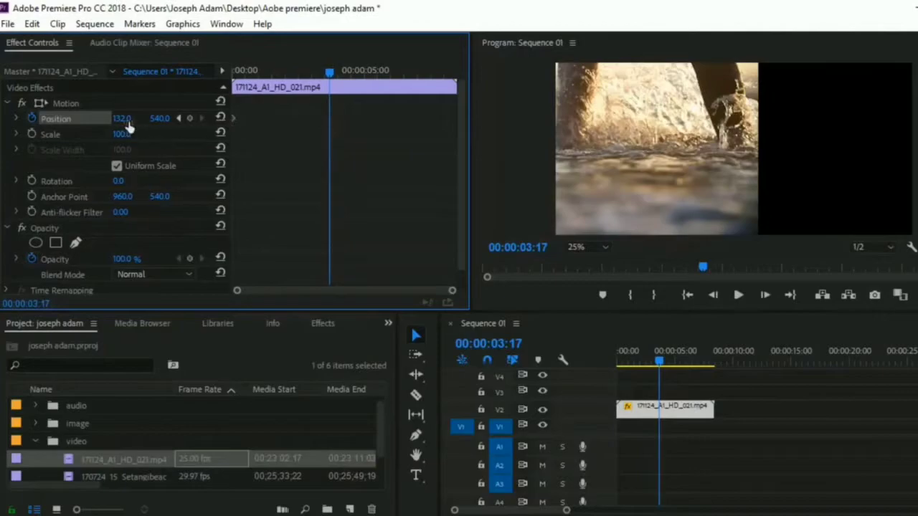
drag(124, 119, 709, 119)
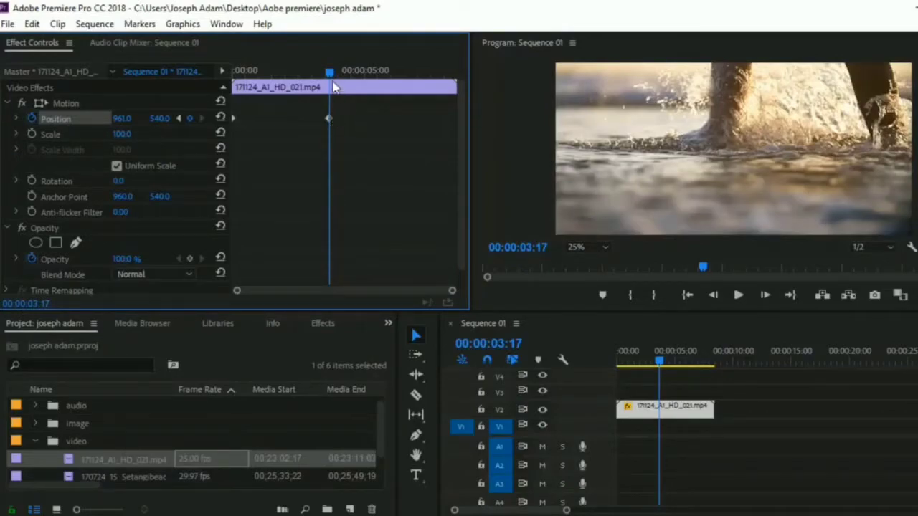
drag(329, 73, 280, 73)
key(Home)
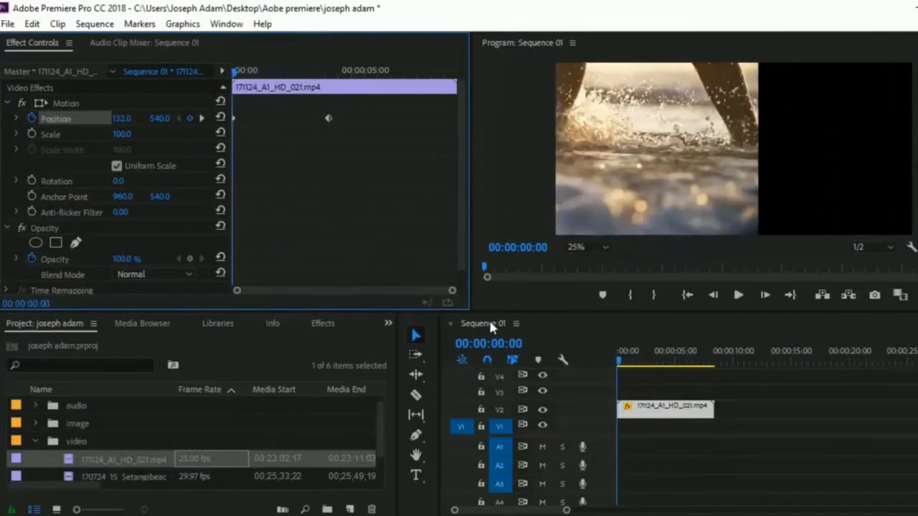
Play and pause the Position slide-in animation in the Program monitor.
click(739, 296)
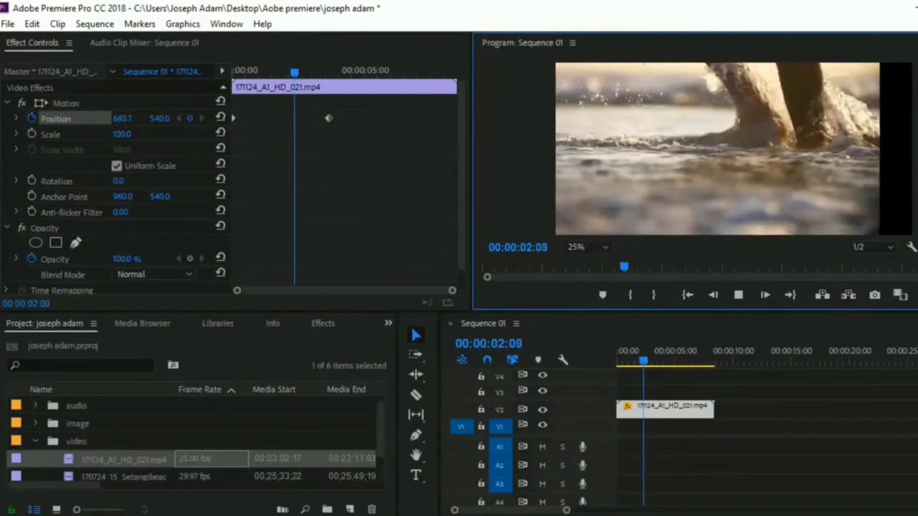
key(space)
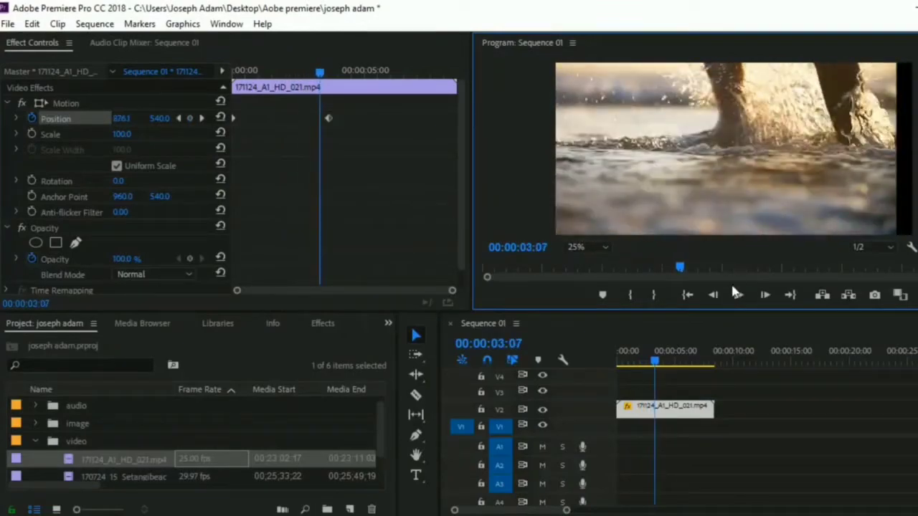
click(739, 295)
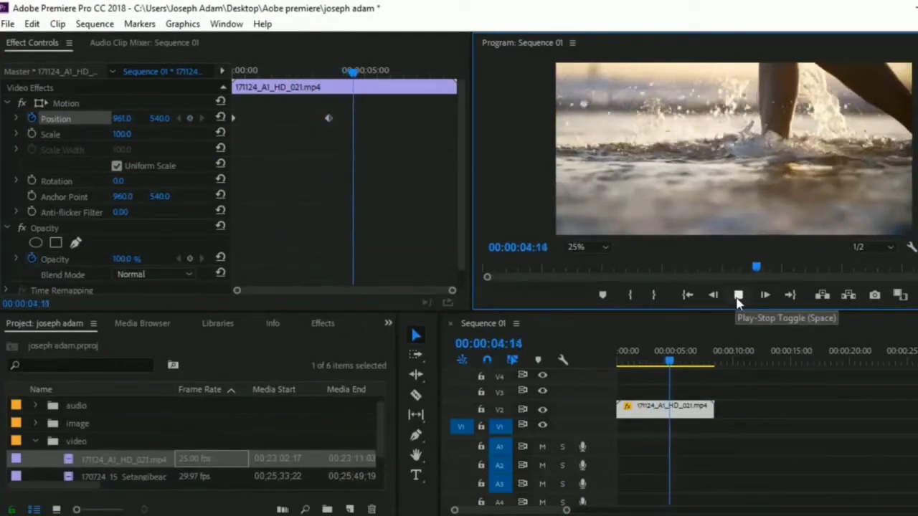
click(738, 296)
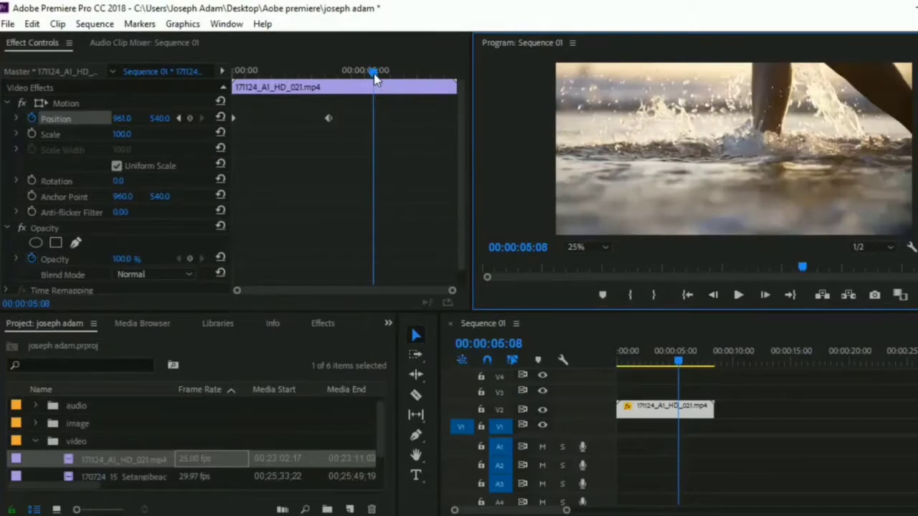
drag(373, 71, 172, 90)
click(739, 295)
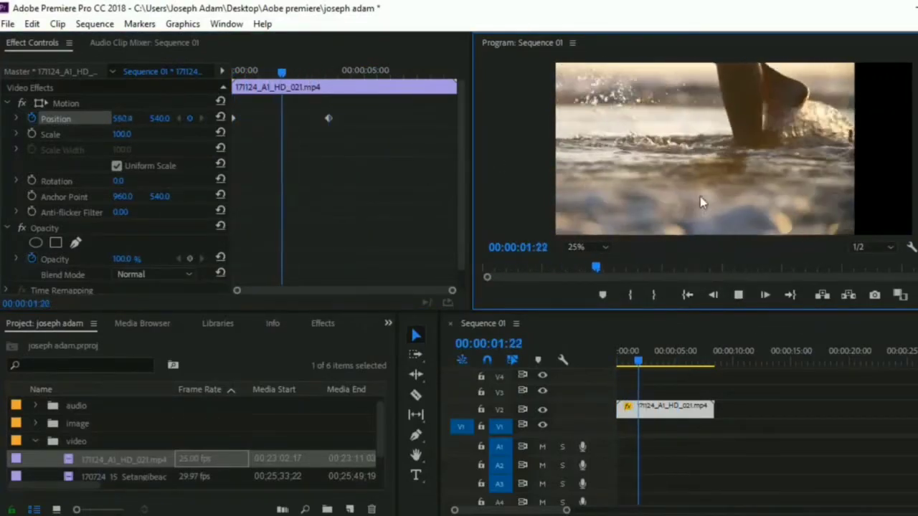
key(space)
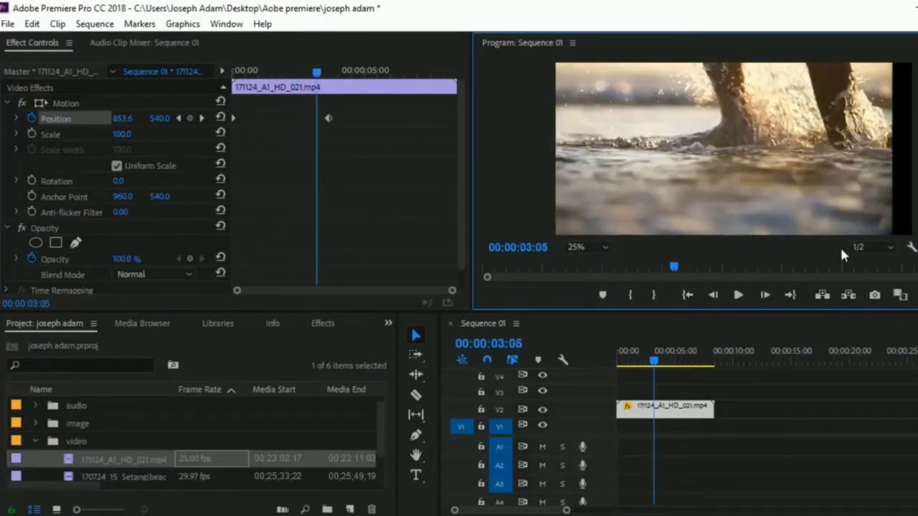
key(space)
key(space)
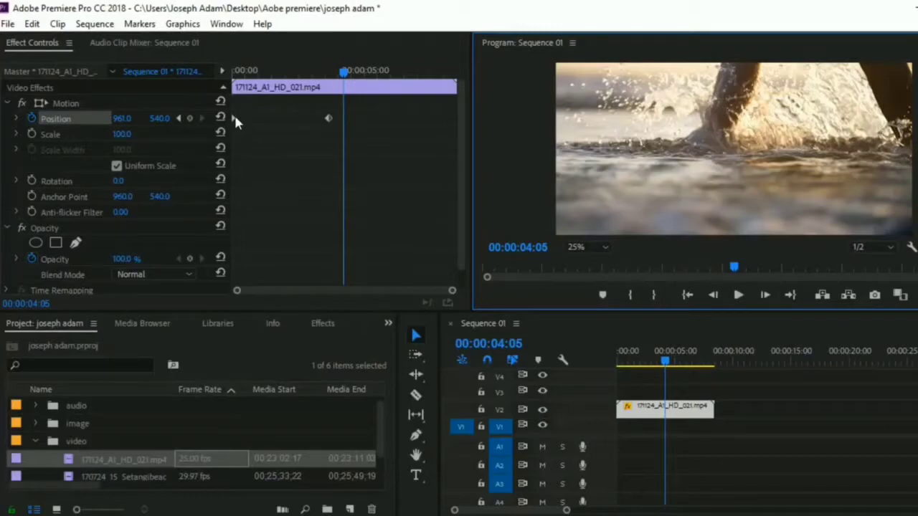
Scrub through the animation, then delete the Position keyframes to reset Position to 960.0, 540.0.
click(234, 125)
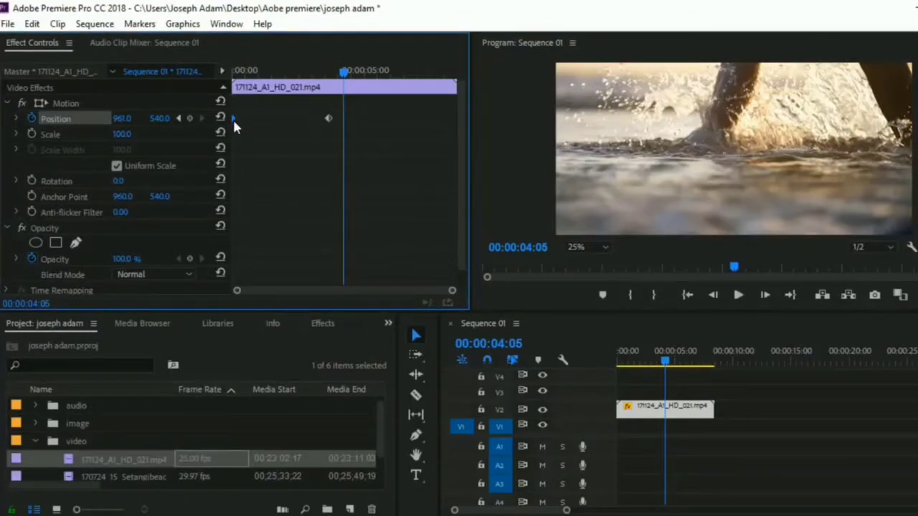
drag(343, 76, 234, 76)
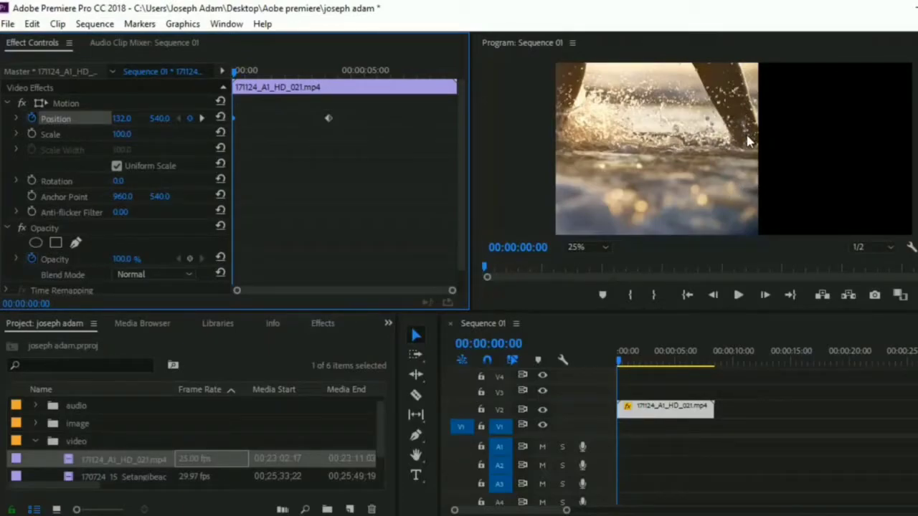
drag(236, 86, 333, 88)
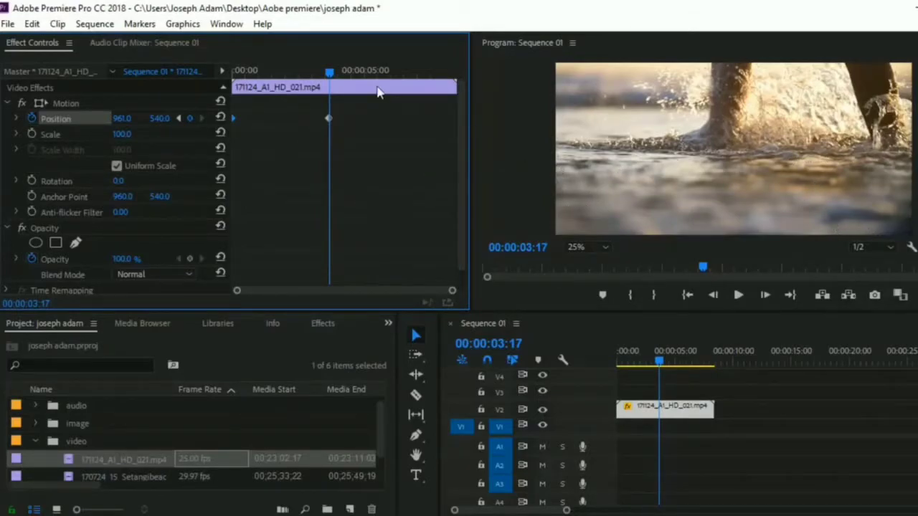
drag(330, 76, 221, 88)
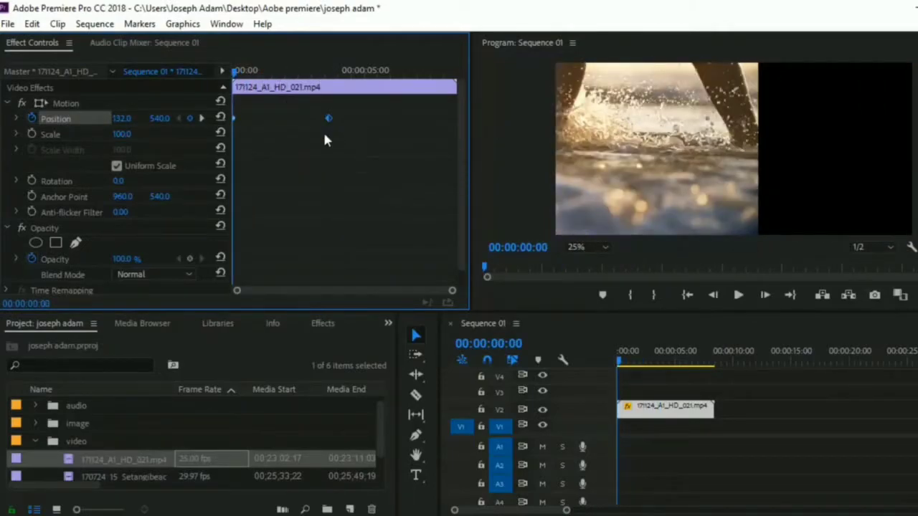
click(235, 116)
key(Delete)
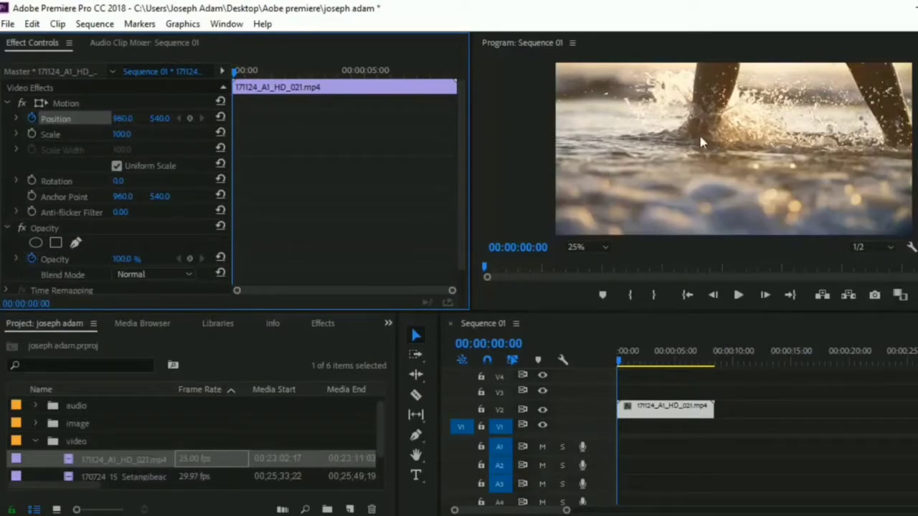
Keyframe Position X from -394.0 at the start to 969.0 at 00:00:04:13.
drag(125, 124, 0, 124)
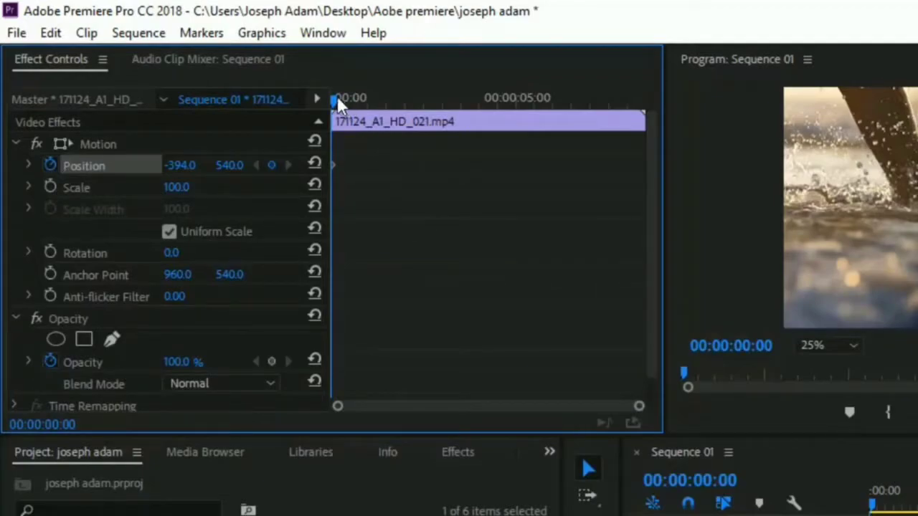
drag(334, 98, 492, 100)
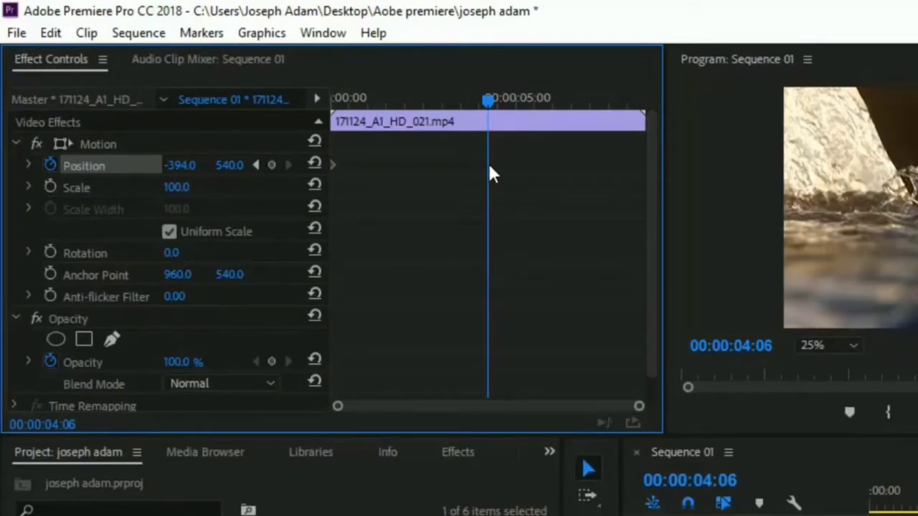
mouse_move(488, 100)
mouse_down()
mouse_move(453, 101)
mouse_move(502, 107)
mouse_up()
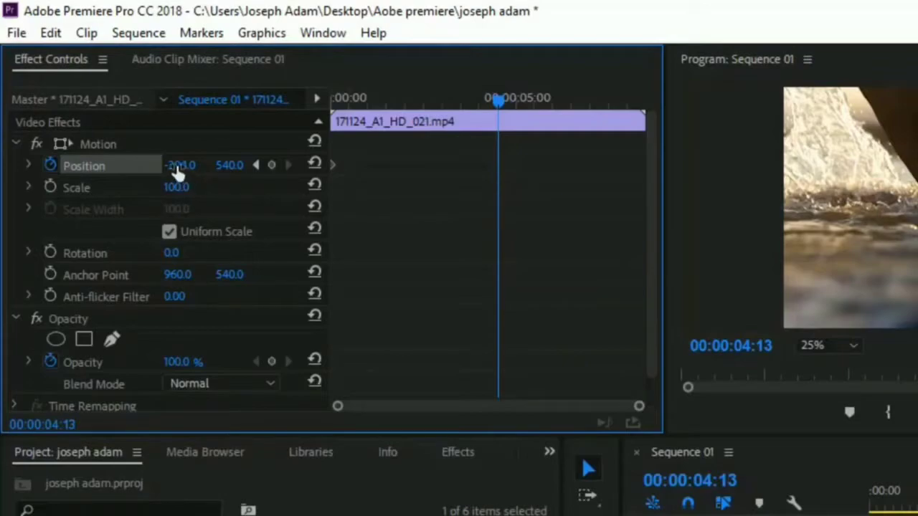
drag(178, 172, 175, 172)
drag(185, 172, 830, 172)
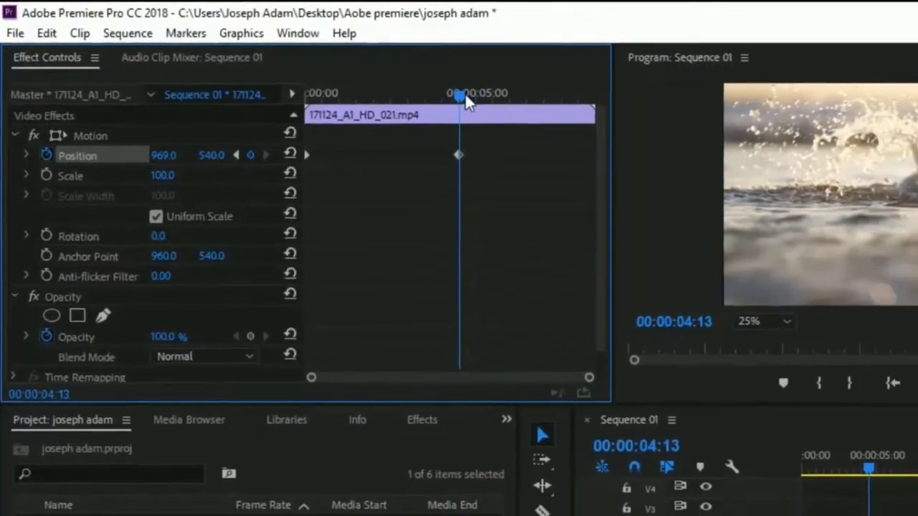
Preview the slide-in twice from the start, then select the ending Position keyframe.
drag(495, 101, 485, 104)
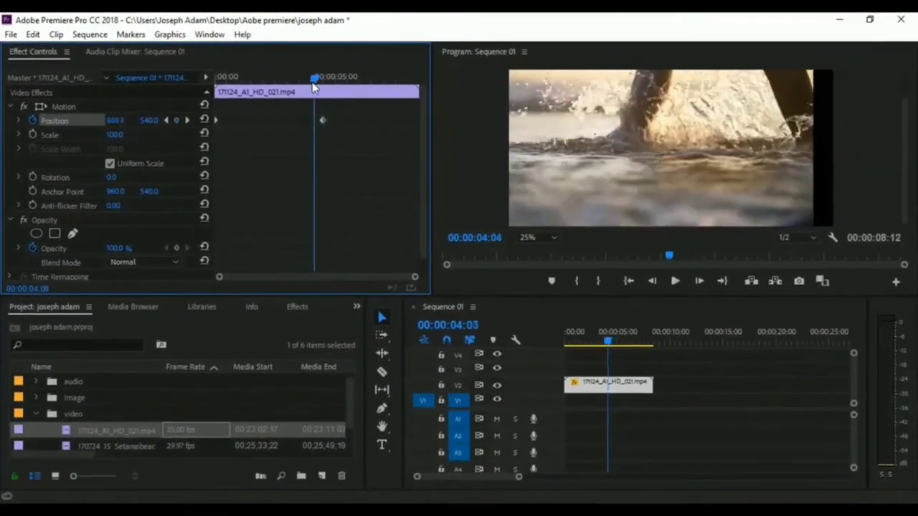
drag(313, 87, 217, 95)
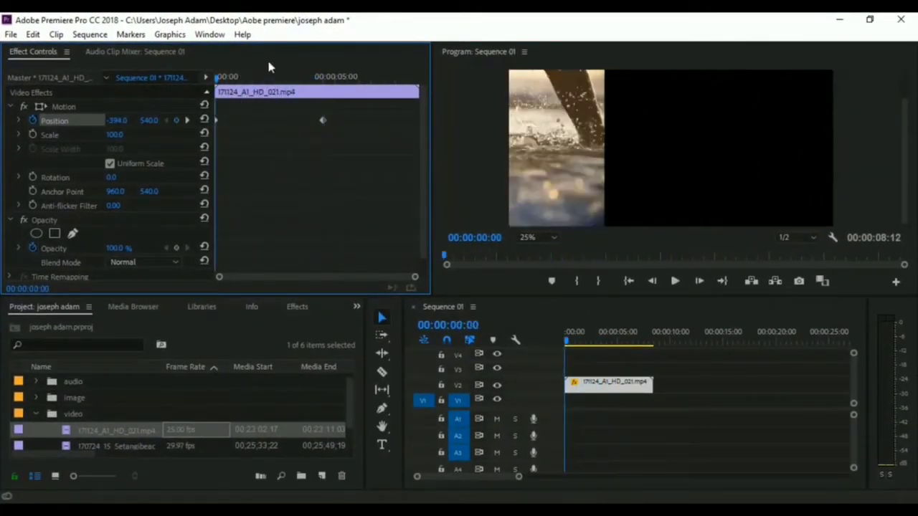
click(675, 282)
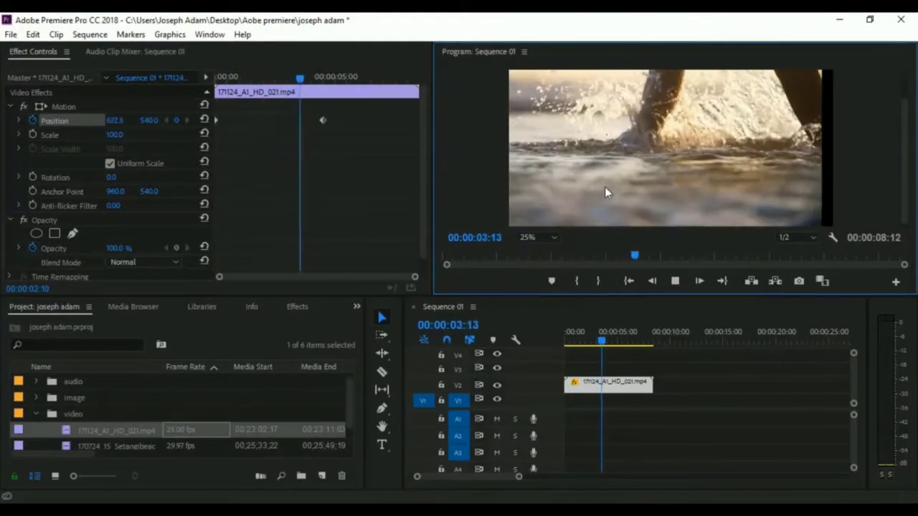
key(space)
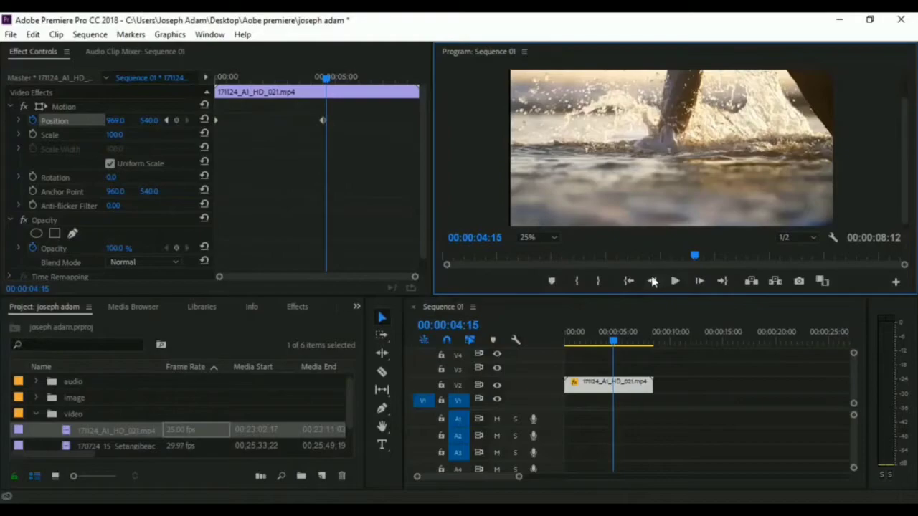
drag(327, 78, 181, 93)
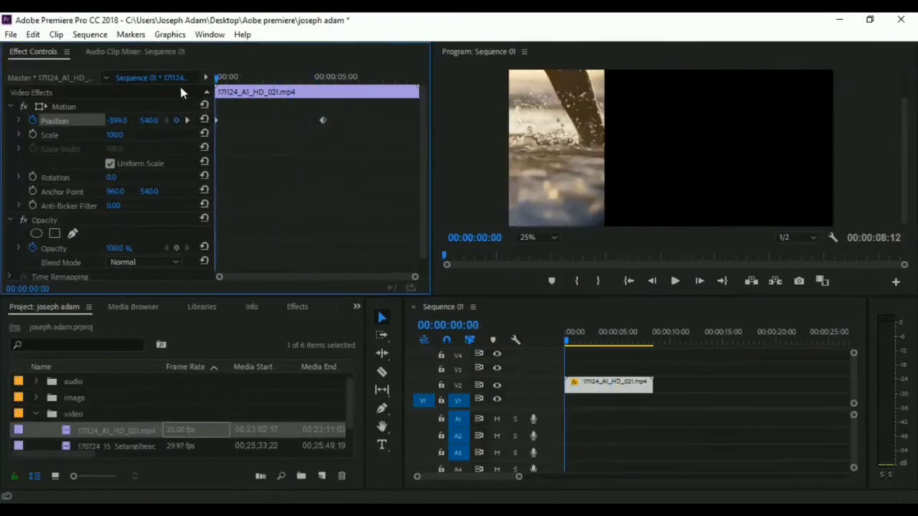
key(space)
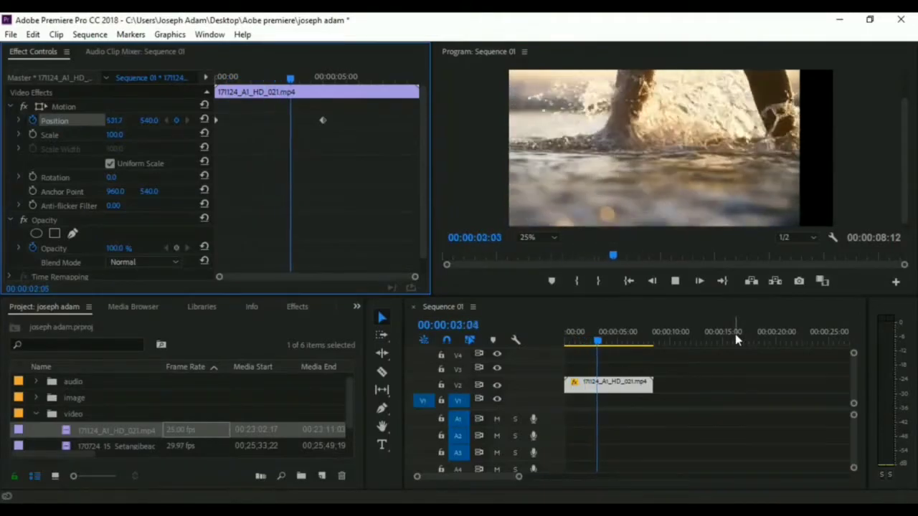
key(space)
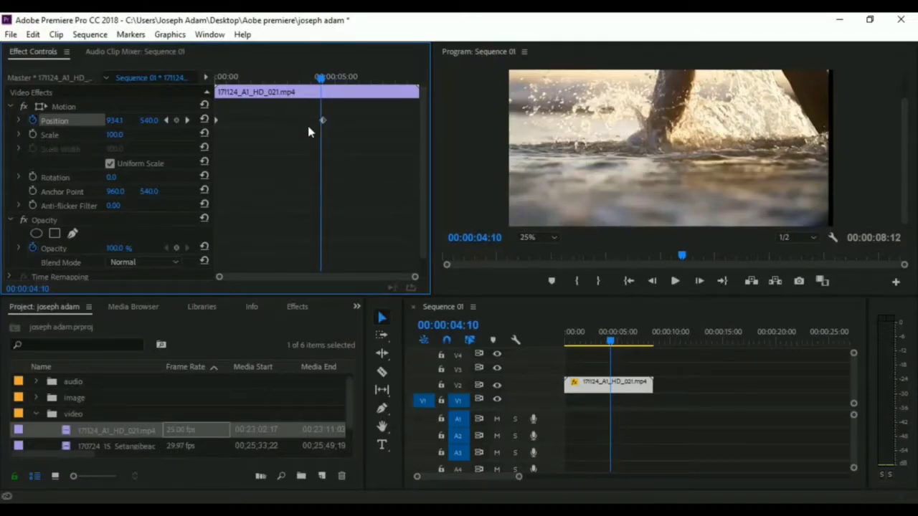
drag(347, 108, 218, 159)
Delete the selected Position keyframe and return to the clip's start.
key(Delete)
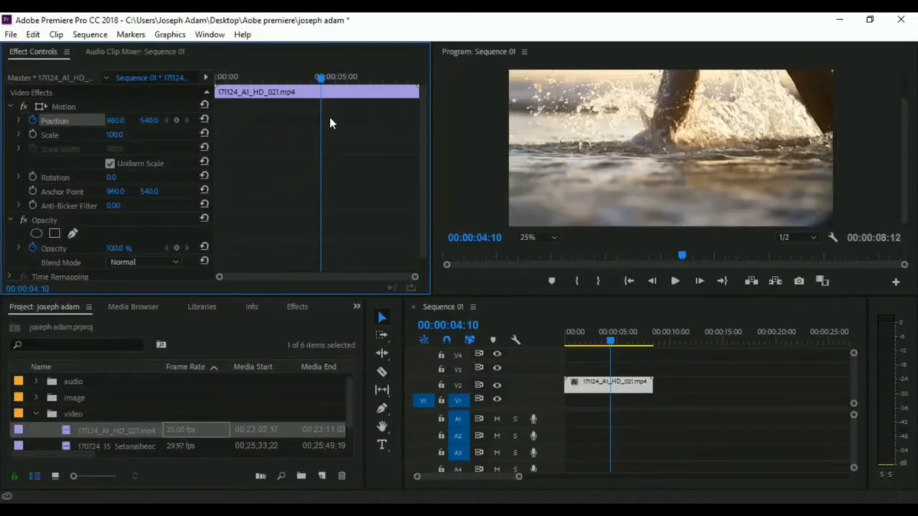
drag(328, 80, 255, 79)
key(Home)
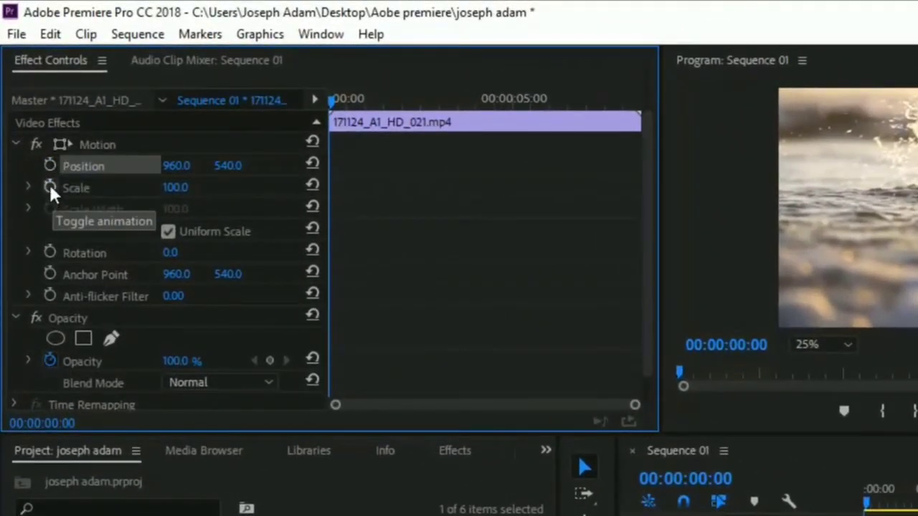
Animate Scale from 100.0 at the start to 23.0 near 00:00:04:23 and preview it.
click(48, 186)
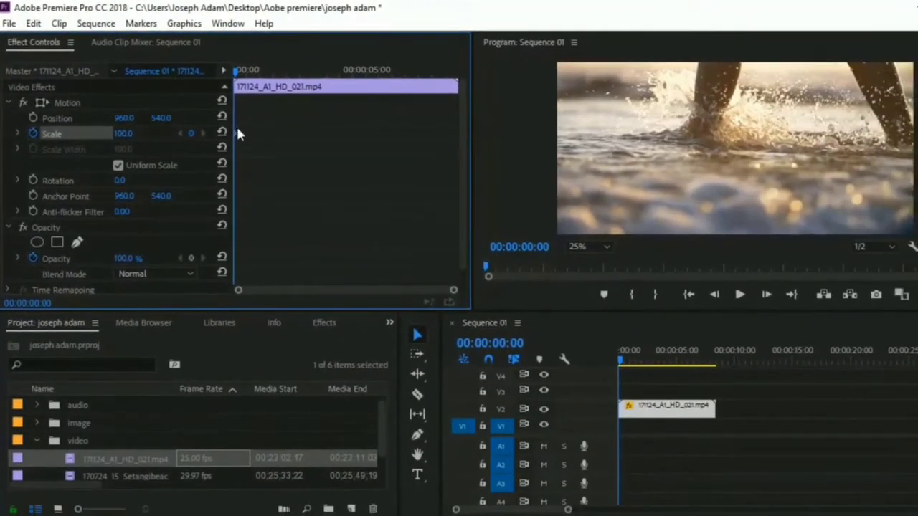
drag(240, 71, 368, 76)
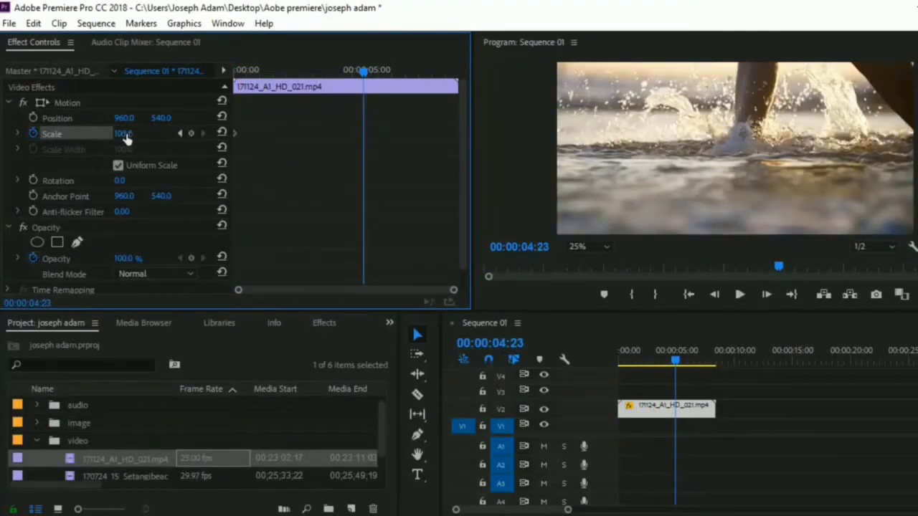
drag(127, 138, 332, 133)
drag(362, 76, 224, 87)
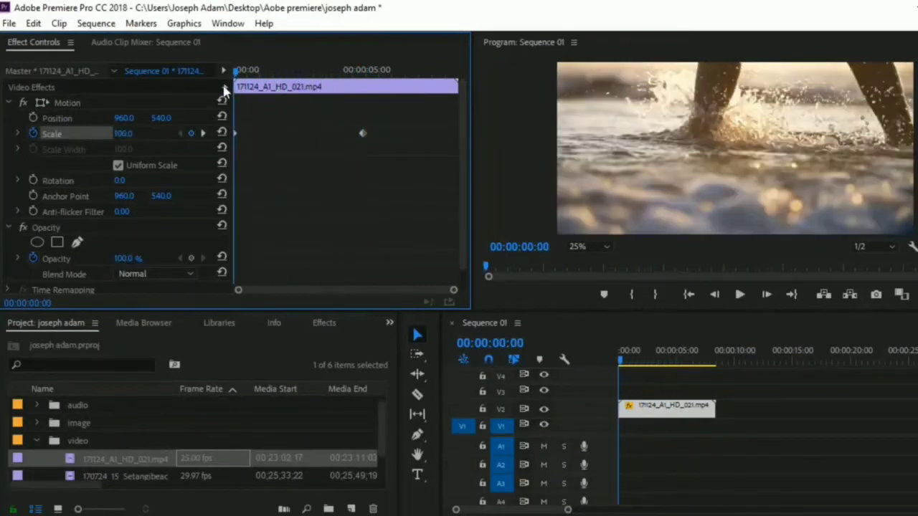
click(740, 294)
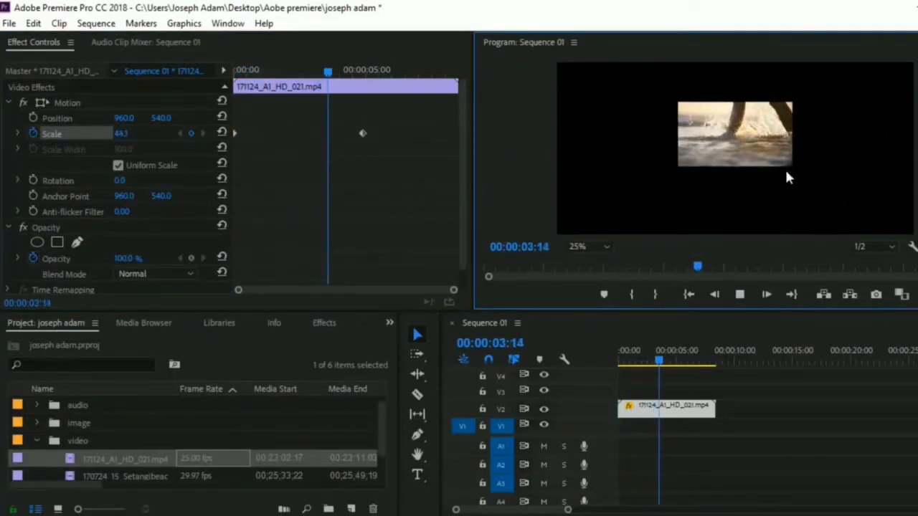
key(space)
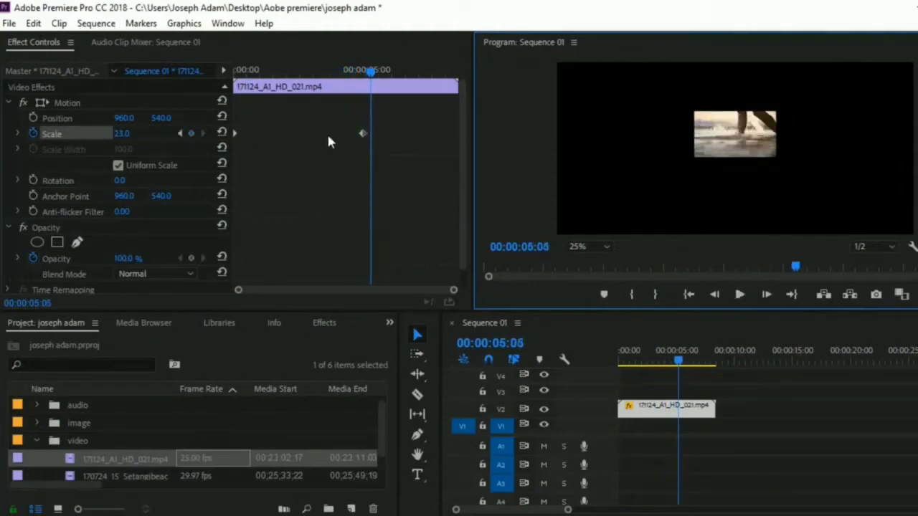
Move the end Scale keyframe earlier twice, previewing the faster shrink each time.
key(Home)
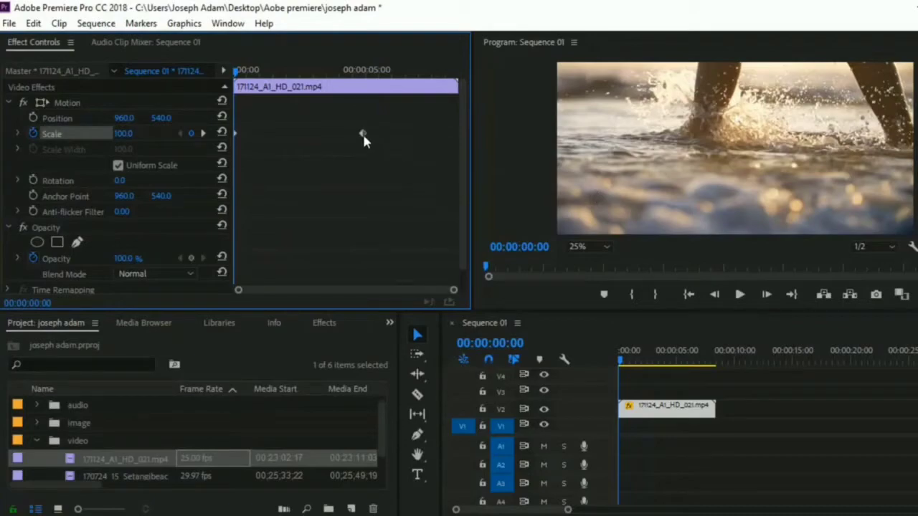
drag(362, 135, 290, 133)
click(739, 294)
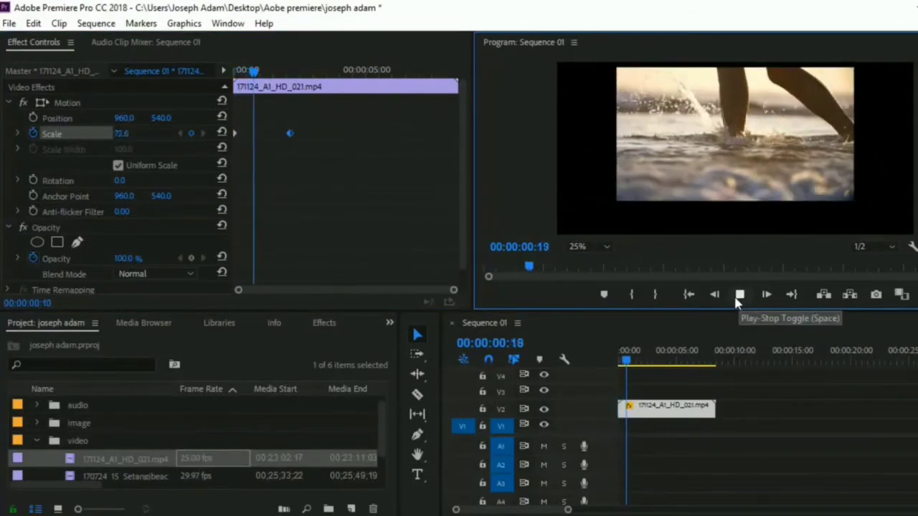
click(740, 295)
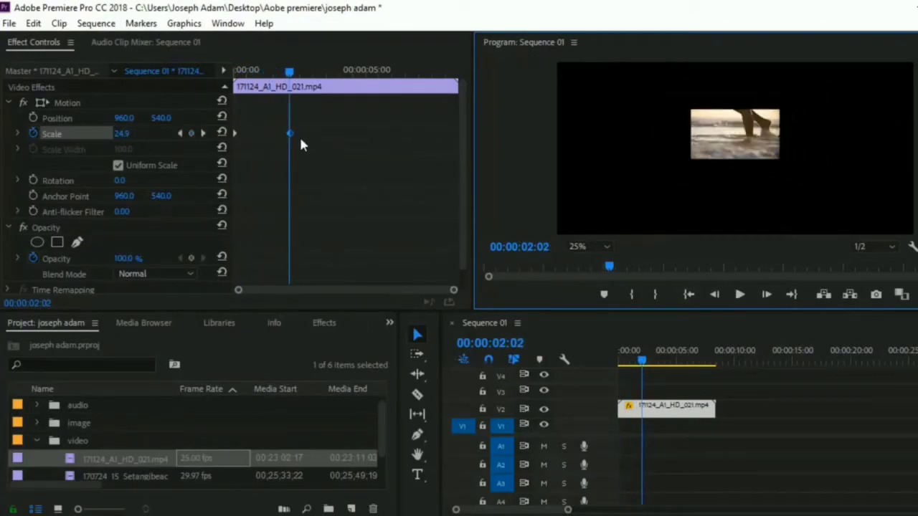
drag(289, 133, 251, 134)
drag(289, 72, 223, 91)
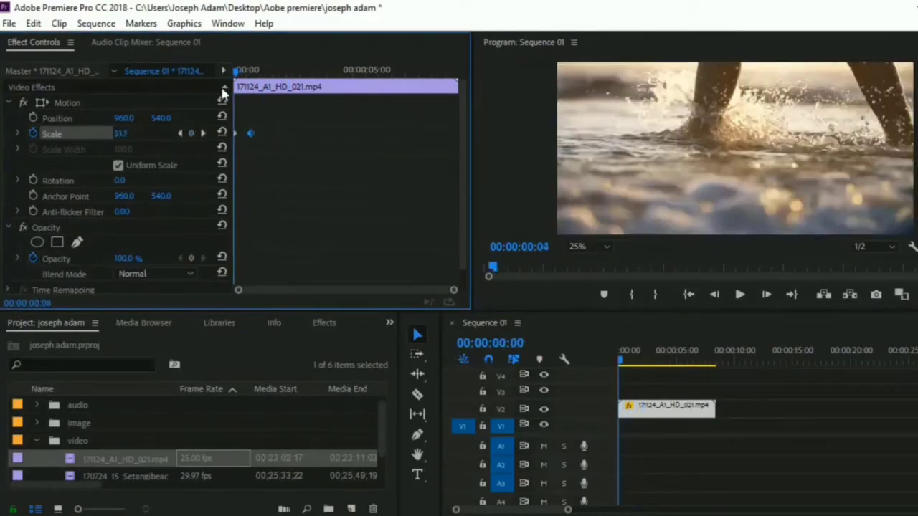
click(738, 296)
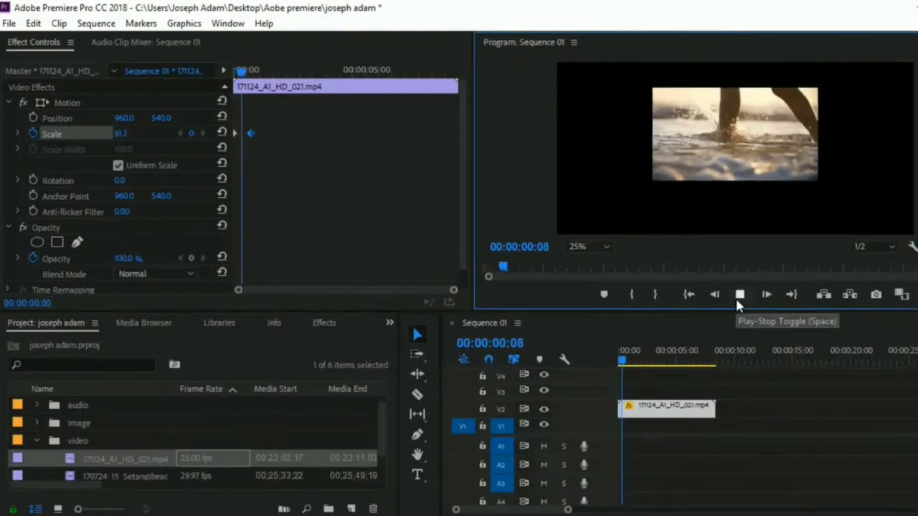
click(738, 294)
Push the Scale keyframe later and preview, then delete it and rewind to 00:00:00:00.
click(251, 129)
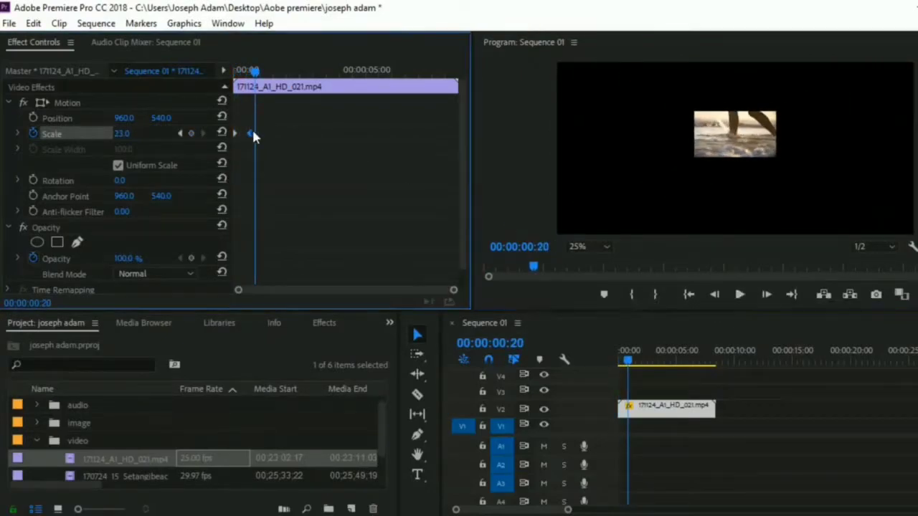
drag(252, 132, 429, 134)
drag(255, 70, 229, 72)
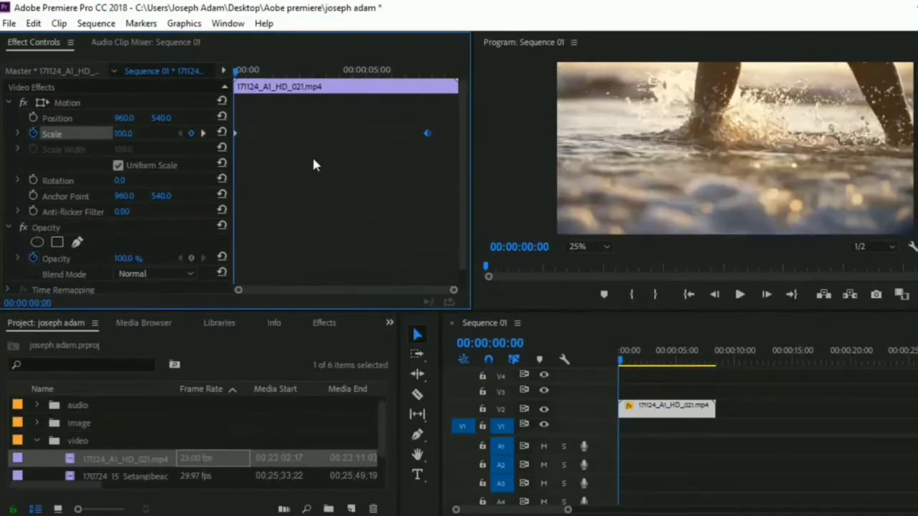
click(739, 297)
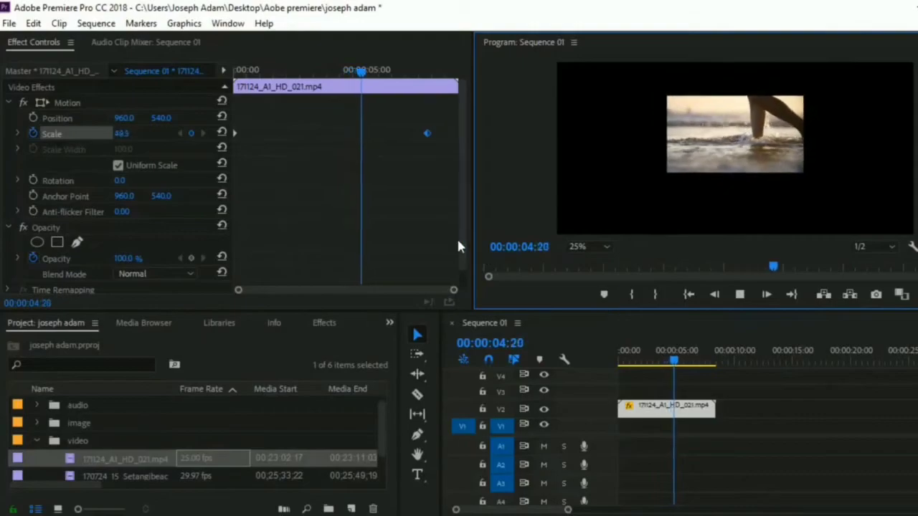
key(space)
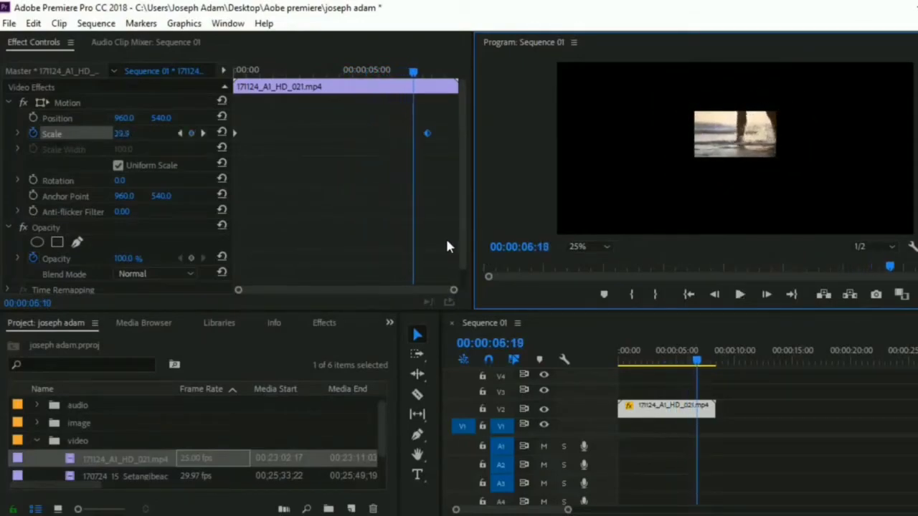
drag(428, 133, 241, 162)
key(Delete)
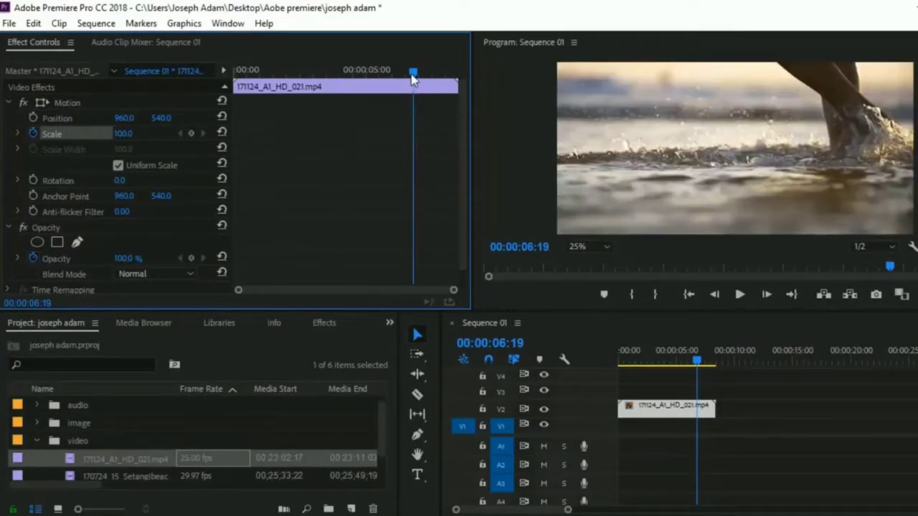
key(Home)
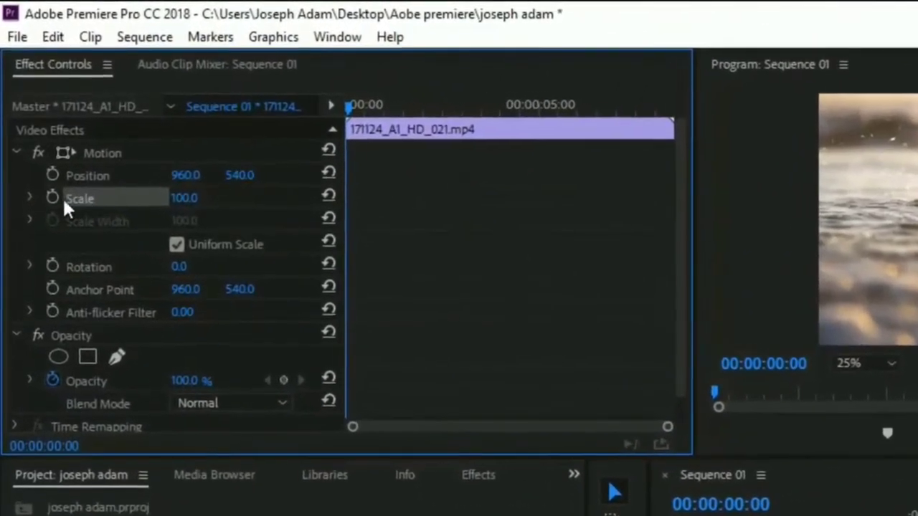
Turn off Scale animation and keyframe Rotation from 0° to about -122° at 00:00:04:06.
click(33, 134)
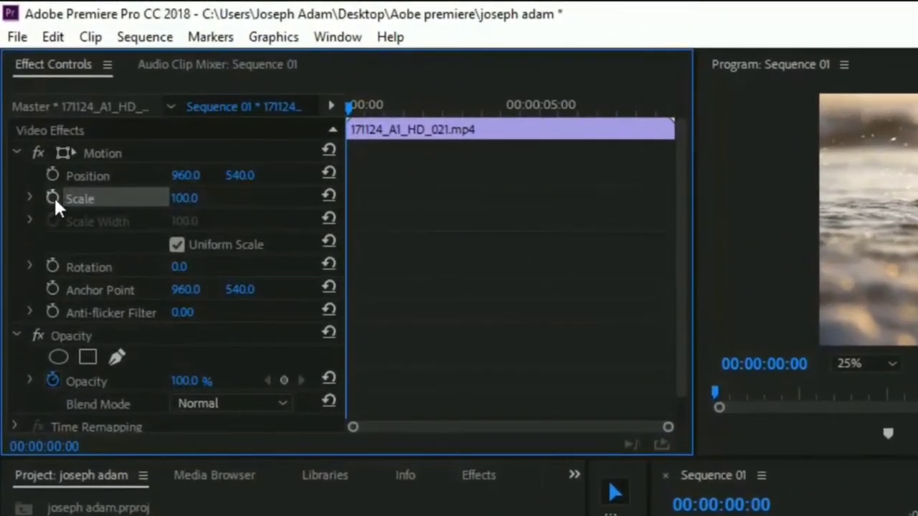
click(53, 267)
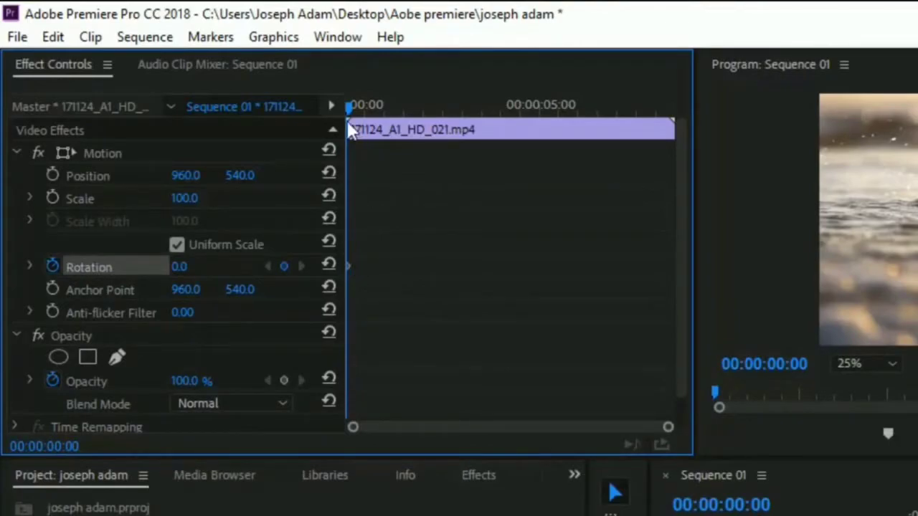
drag(347, 106, 512, 107)
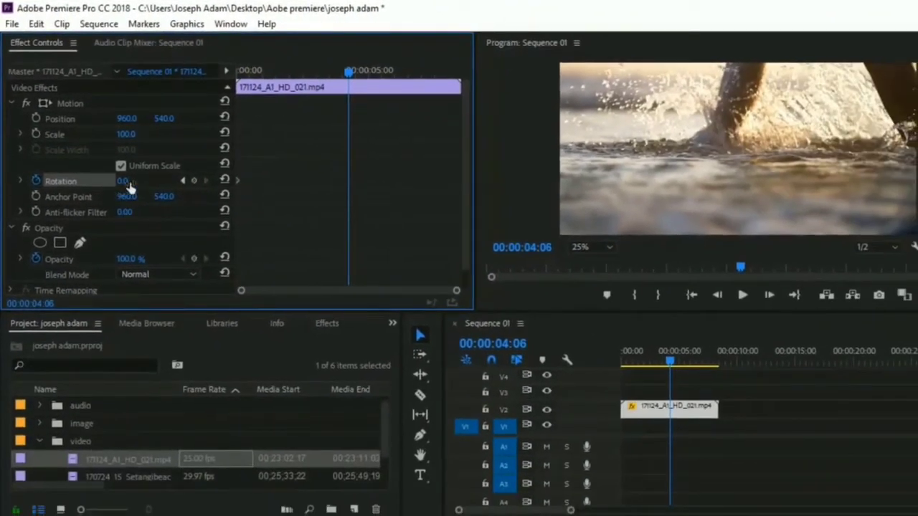
drag(129, 188, 40, 188)
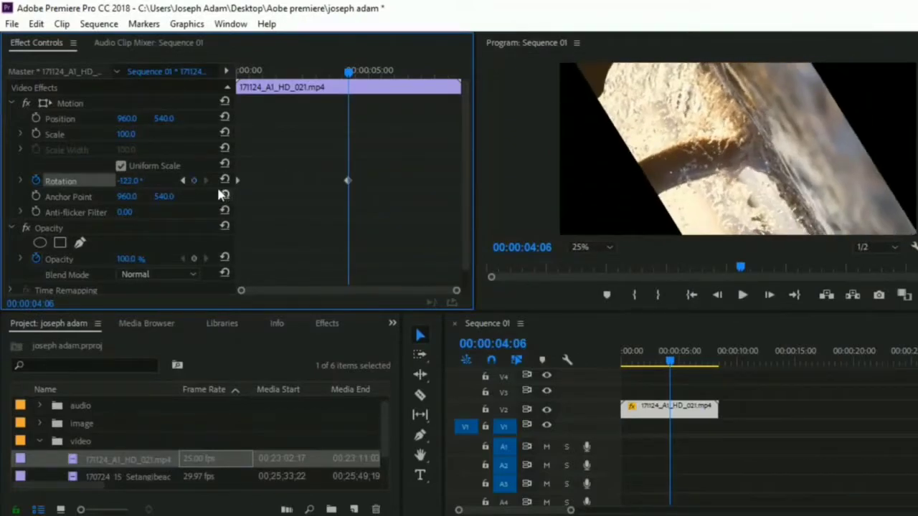
Preview the rotation in the Program monitor and scrub back to the 04:06 keyframe.
drag(349, 71, 240, 79)
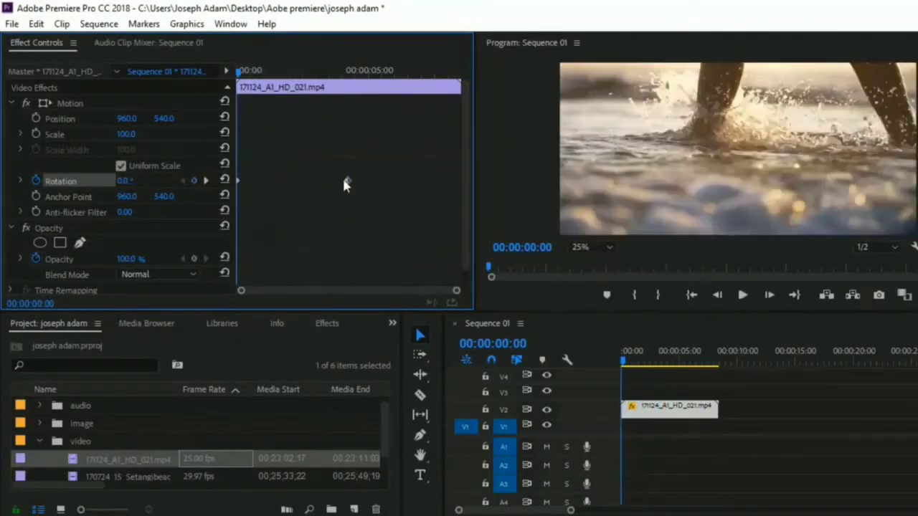
click(741, 297)
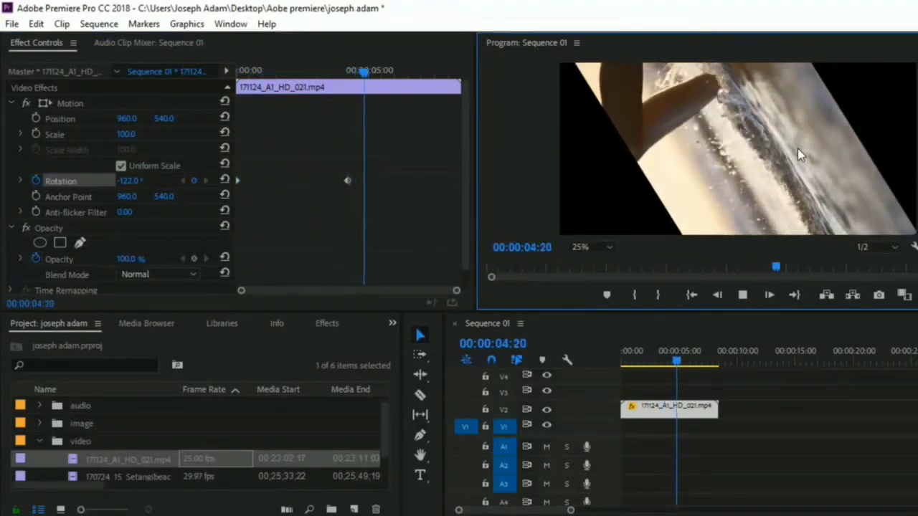
key(space)
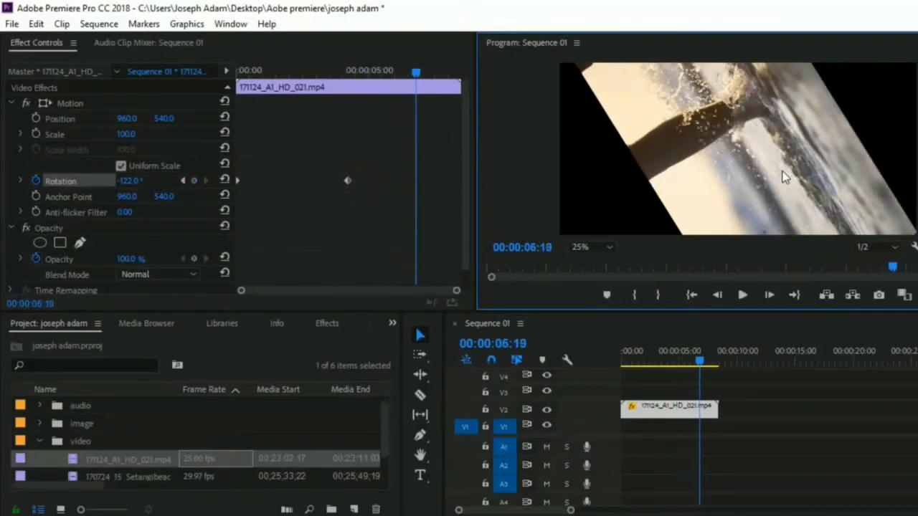
drag(416, 74, 396, 140)
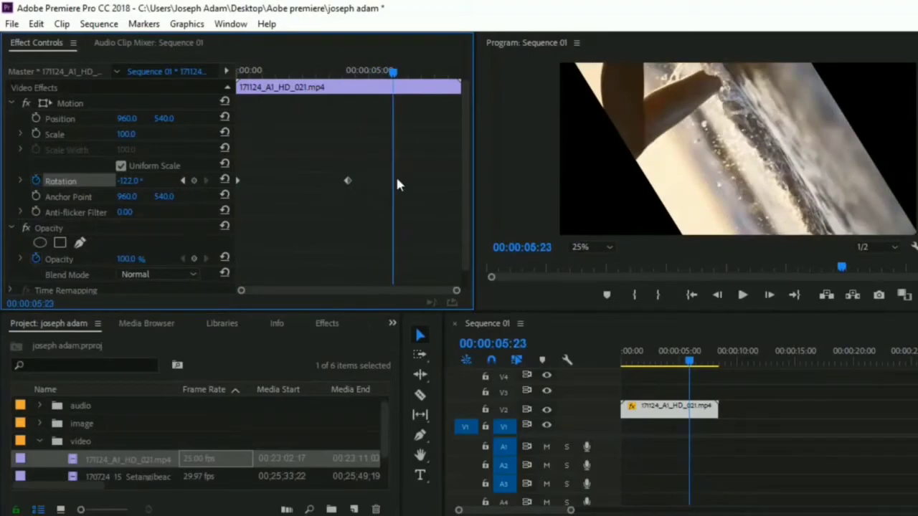
drag(393, 72, 349, 72)
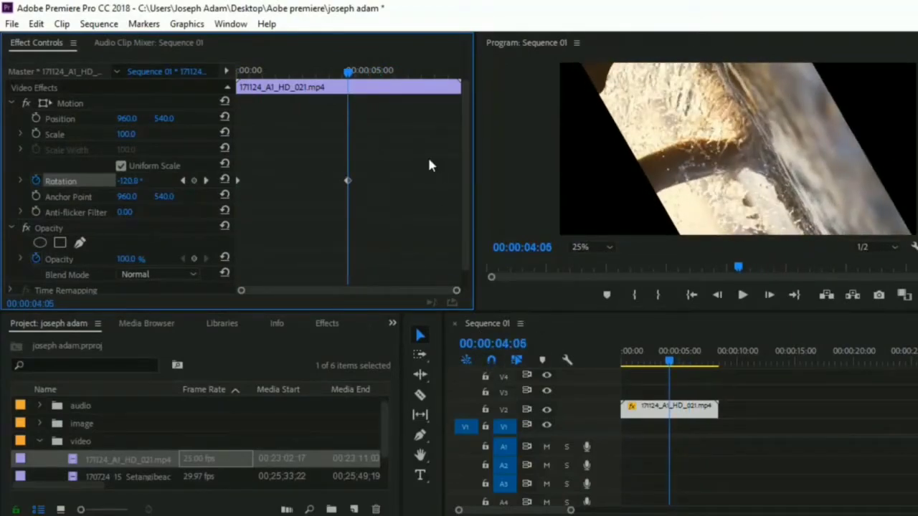
Add a 0° Rotation keyframe at 00:00:06:14 and preview the spin.
drag(351, 74, 412, 75)
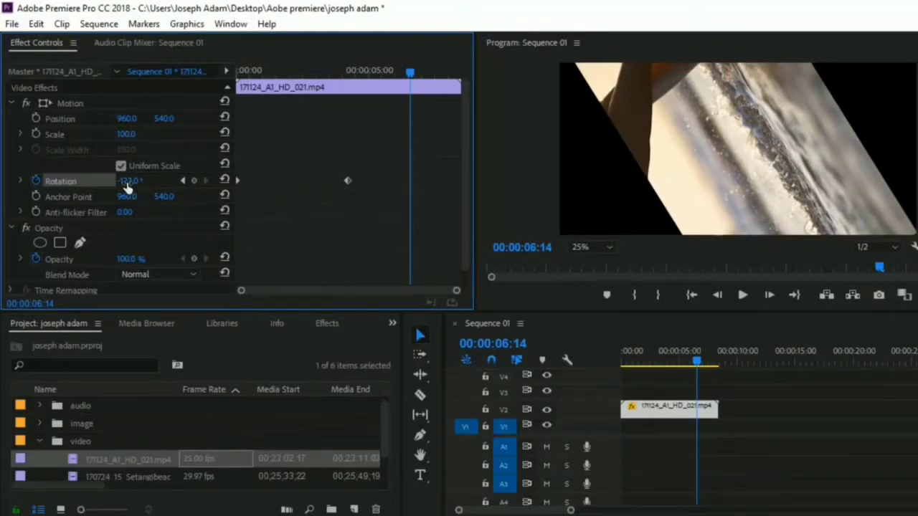
drag(127, 185, 214, 185)
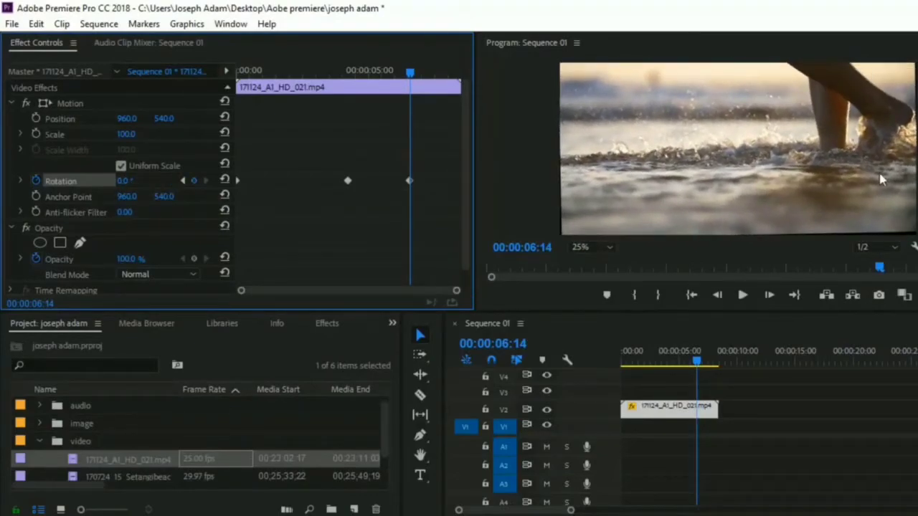
drag(410, 72, 237, 72)
key(space)
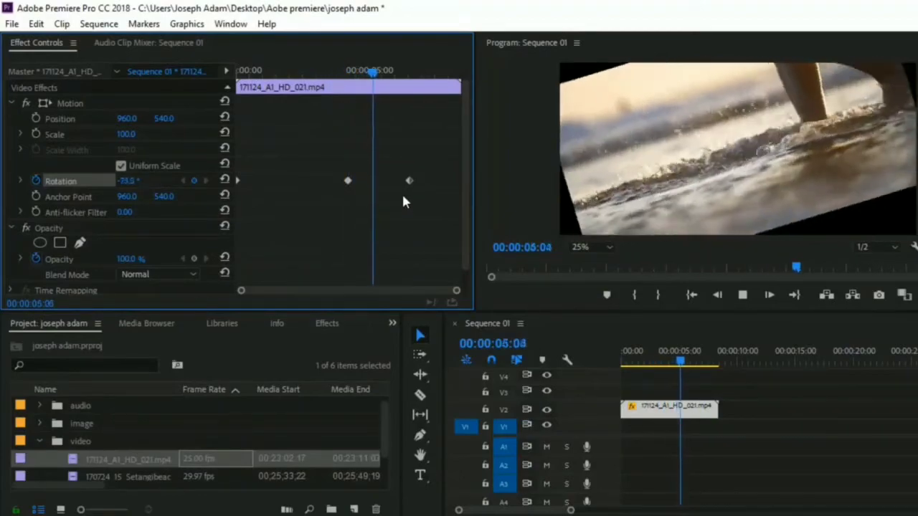
key(space)
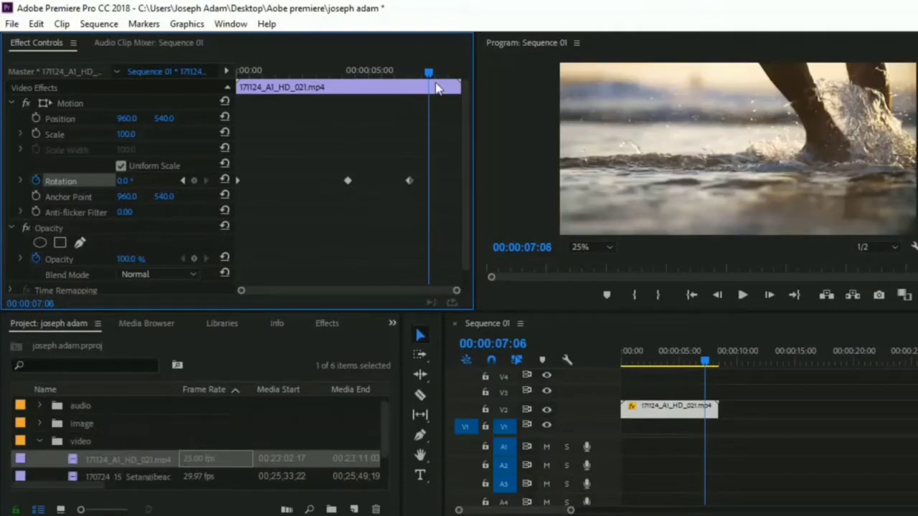
drag(429, 73, 244, 80)
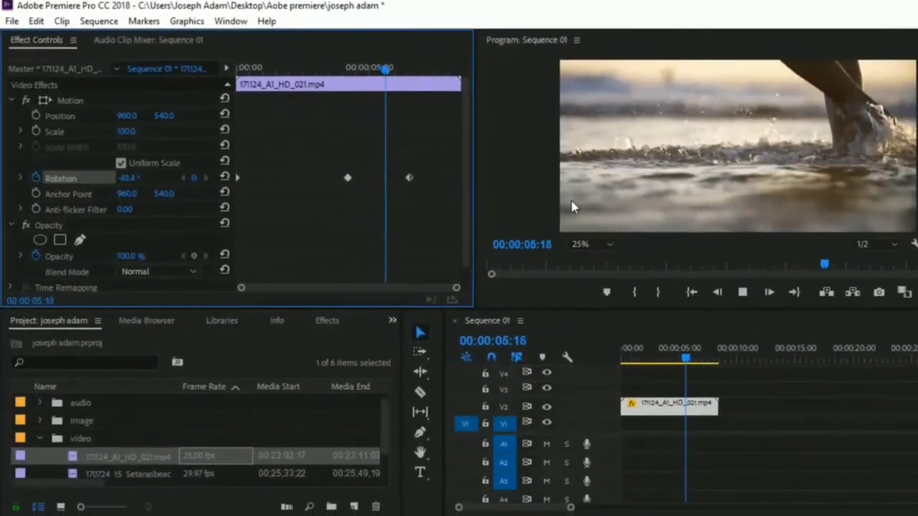
key(space)
Delete all Rotation keyframes, leaving the picture upright at 0.0°.
drag(434, 155, 236, 215)
key(Delete)
scroll(64, 272, down, 1)
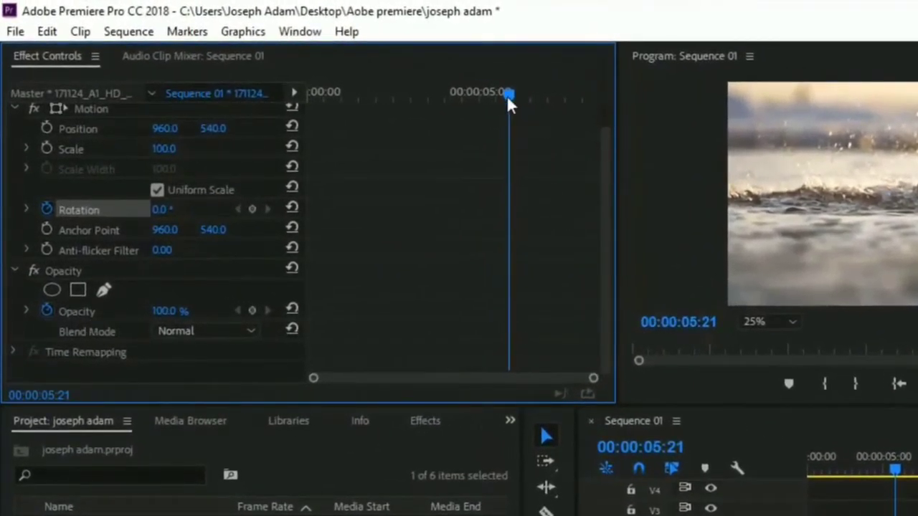
Turn off Rotation animation and set a 0.0% Opacity keyframe at the clip start.
drag(507, 94, 308, 128)
click(47, 209)
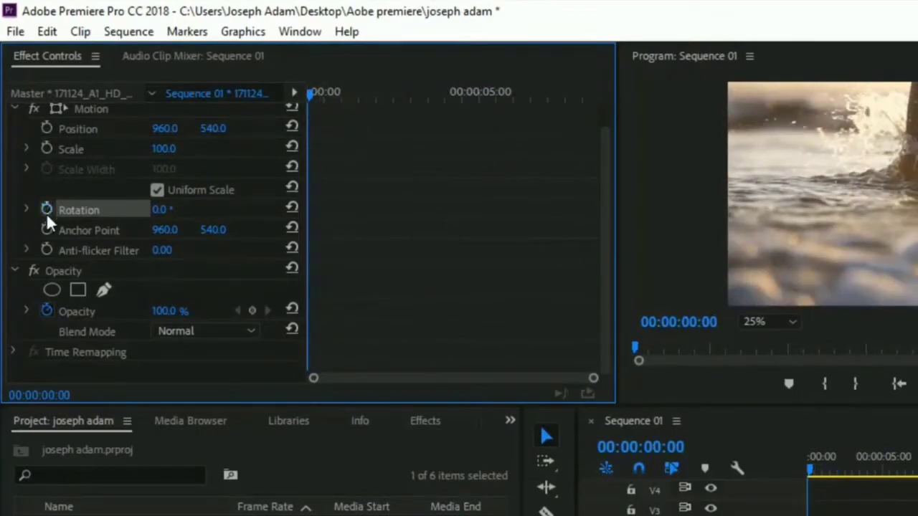
click(45, 311)
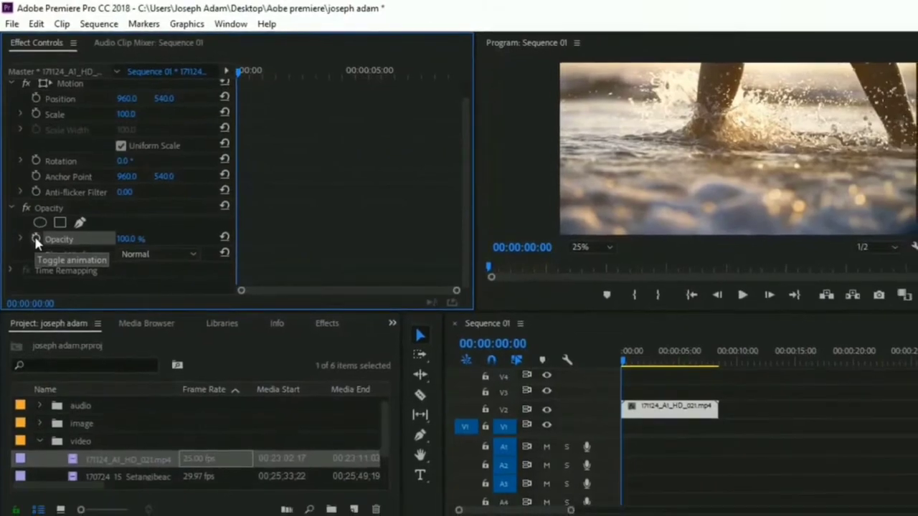
click(46, 310)
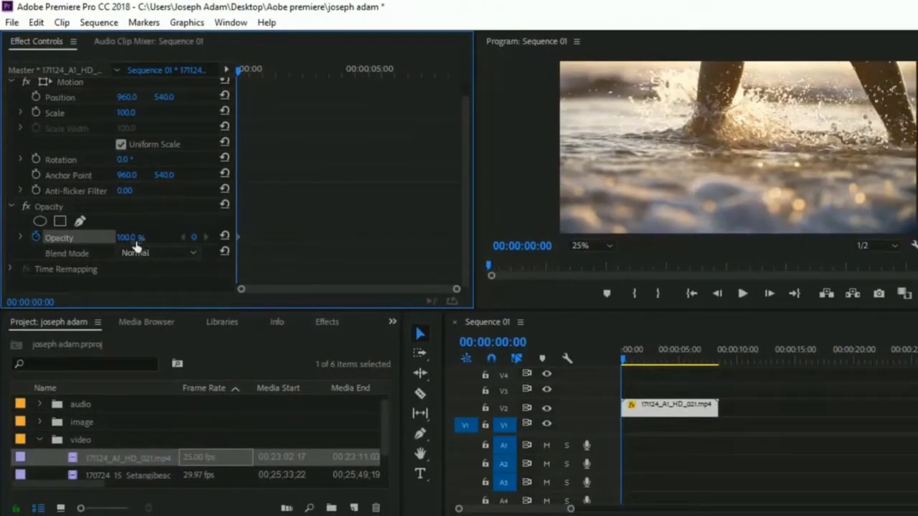
drag(129, 243, 87, 244)
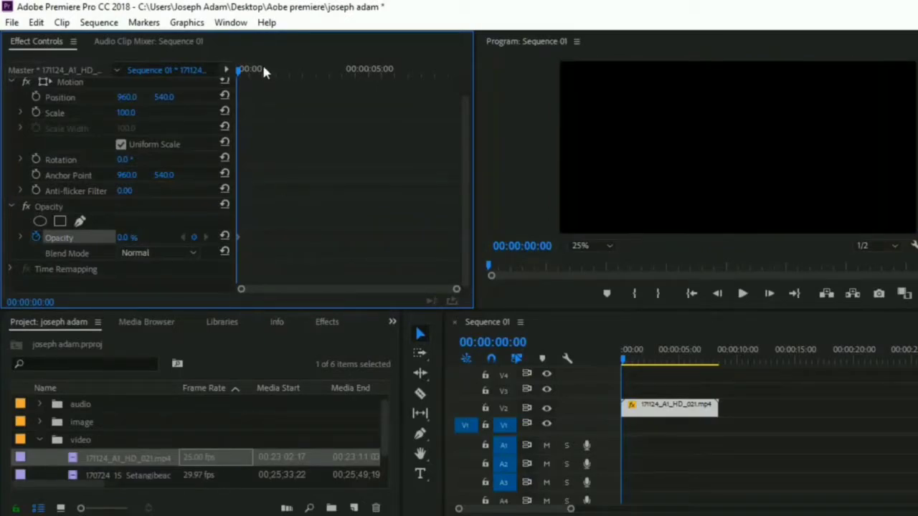
Add a 100.0% Opacity keyframe at 00:00:04:24 and preview the fade-in.
drag(239, 68, 368, 68)
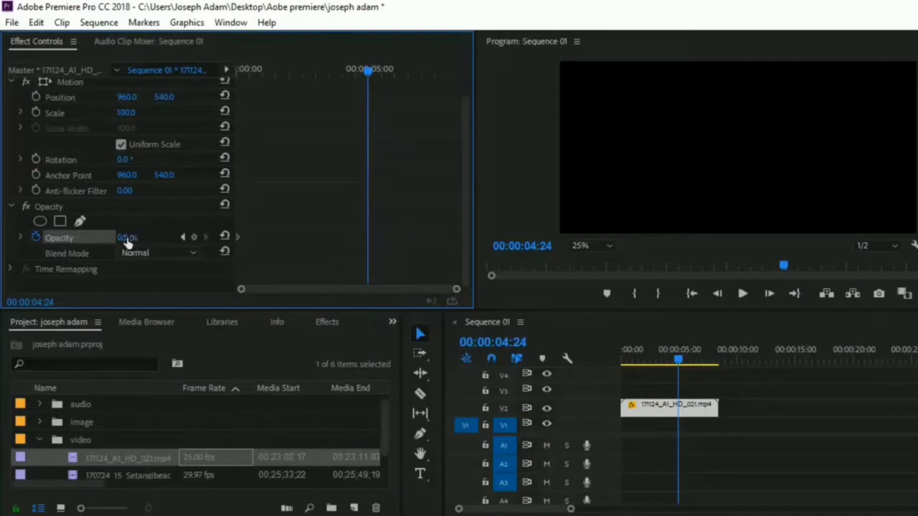
drag(126, 242, 198, 242)
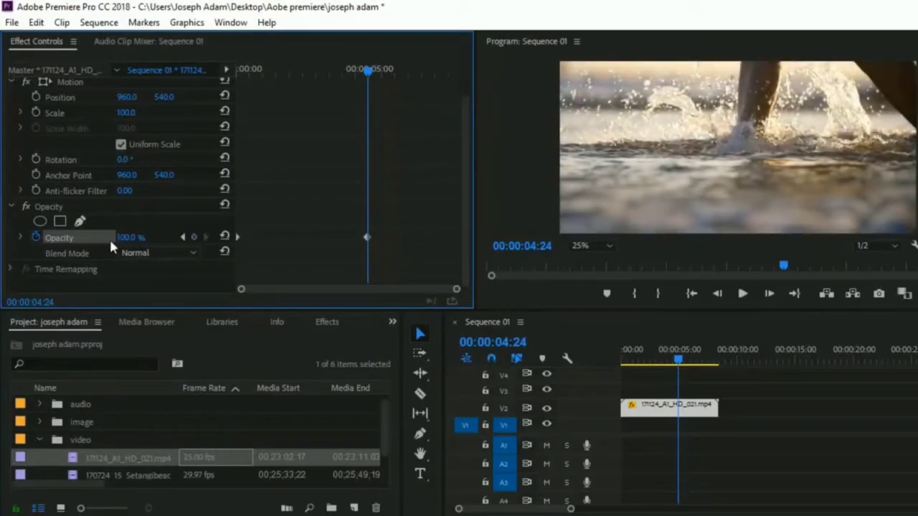
drag(366, 71, 238, 71)
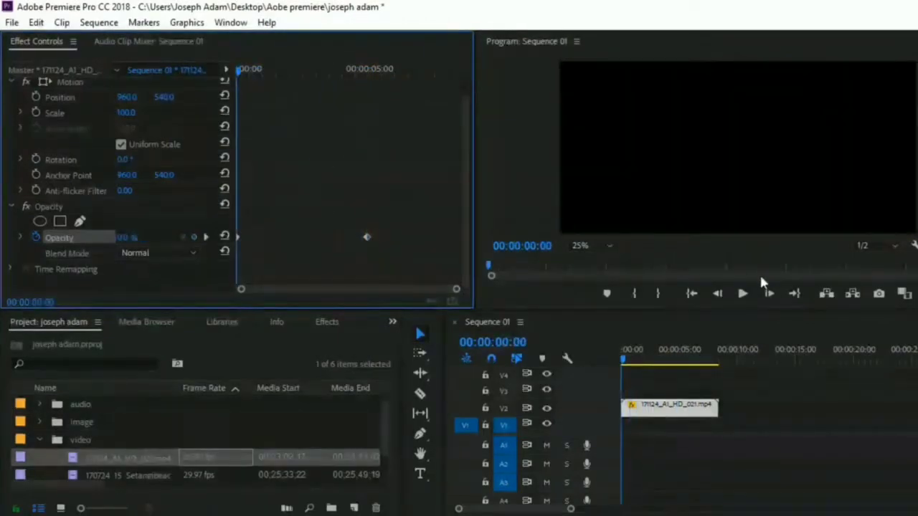
click(742, 294)
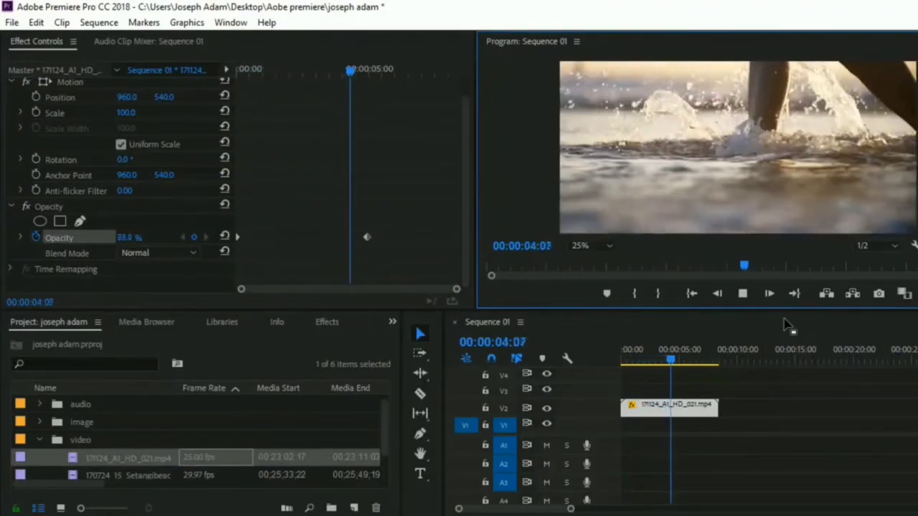
key(space)
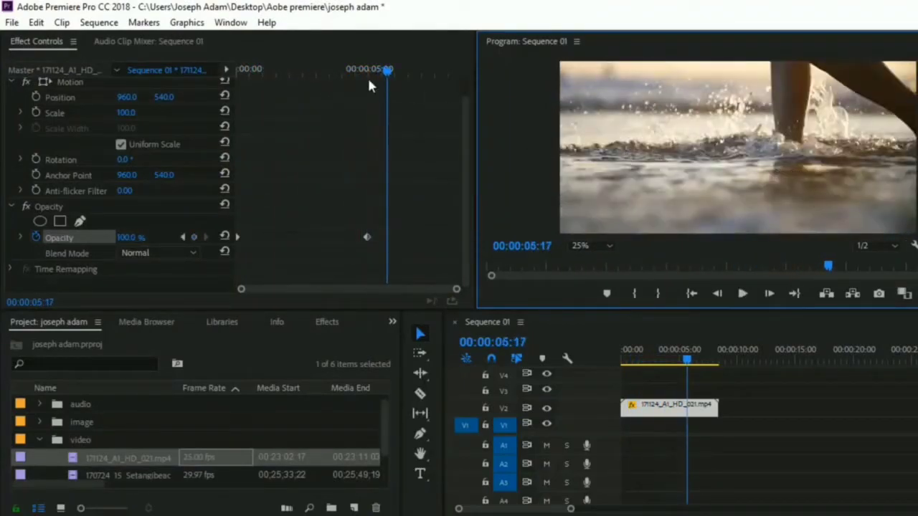
drag(389, 72, 215, 113)
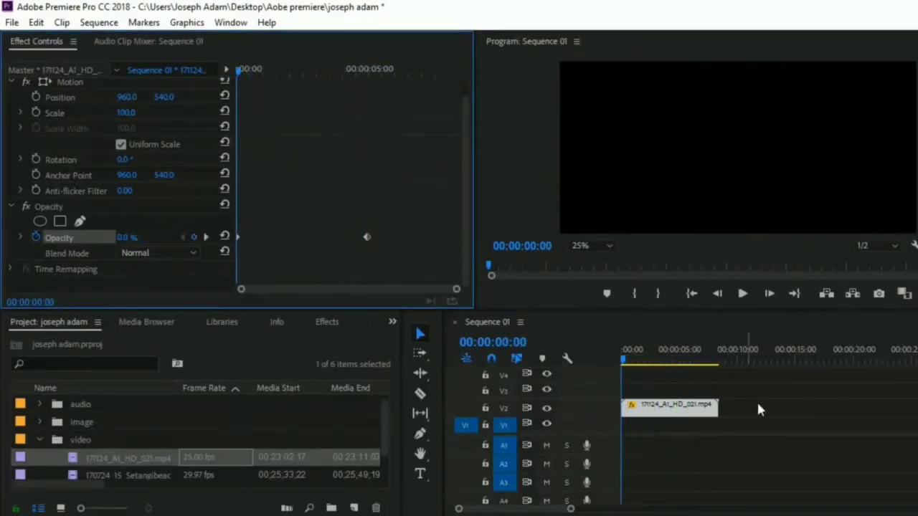
Shift the 100% Opacity keyframe earlier and replay the fade-in from the start.
scroll(262, 180, up, 1)
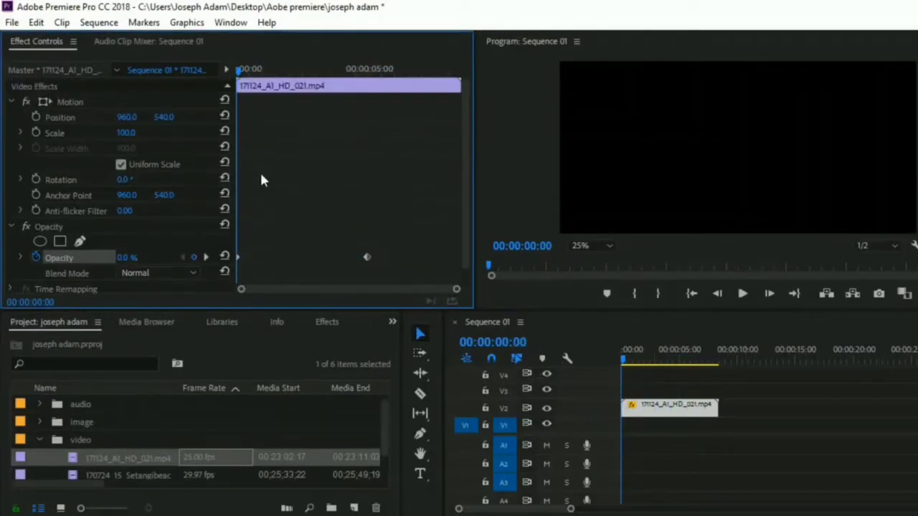
click(259, 115)
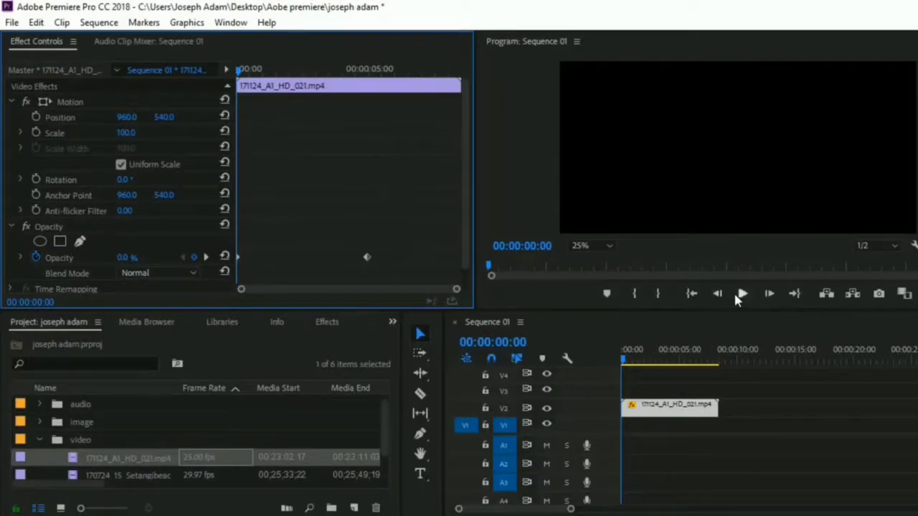
click(737, 295)
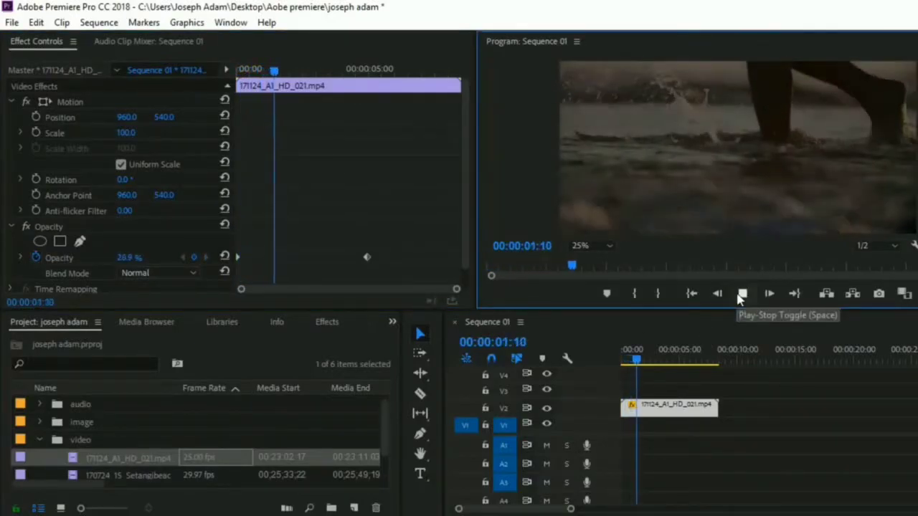
click(740, 296)
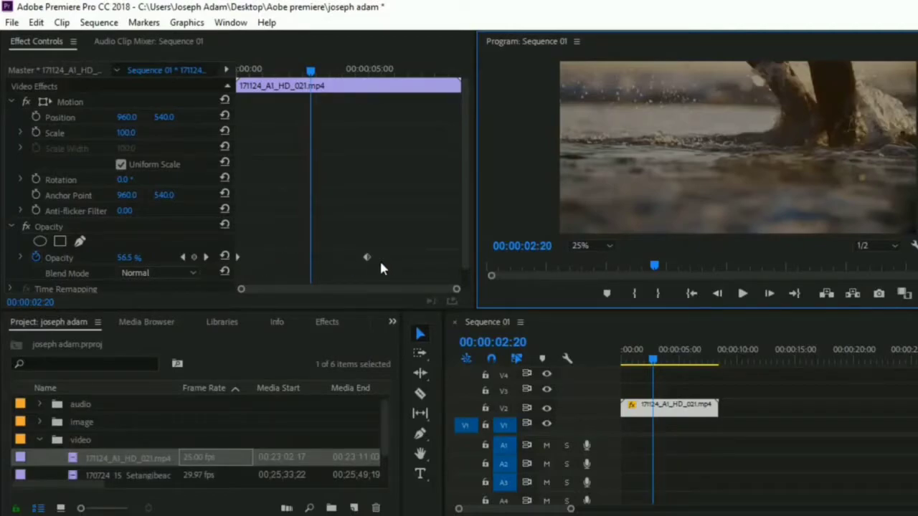
drag(367, 259, 320, 257)
key(Home)
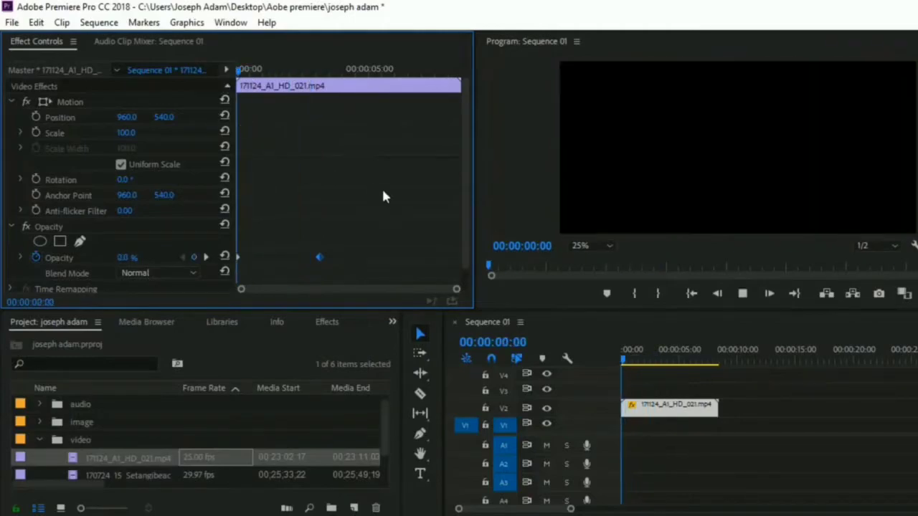
key(space)
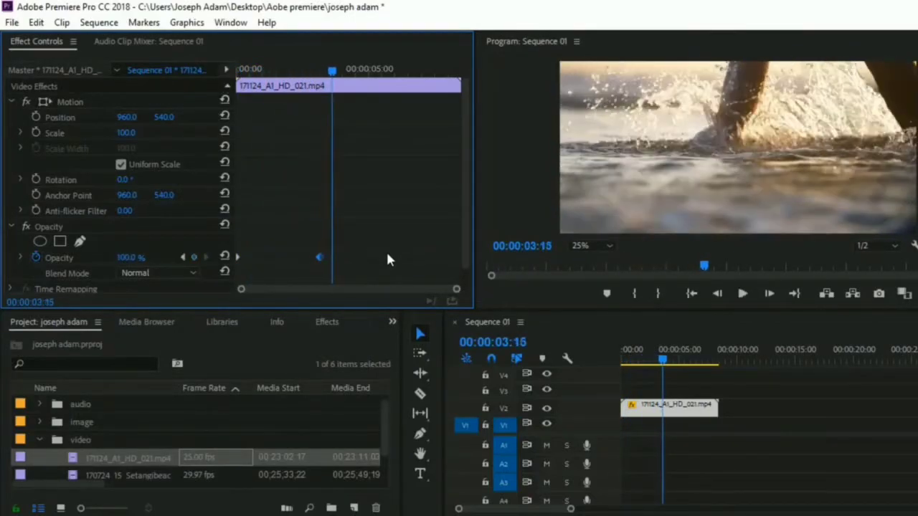
key(space)
Add a 0% Opacity keyframe at about 00:00:05:11 and play the fade-out back.
drag(334, 72, 382, 75)
click(133, 258)
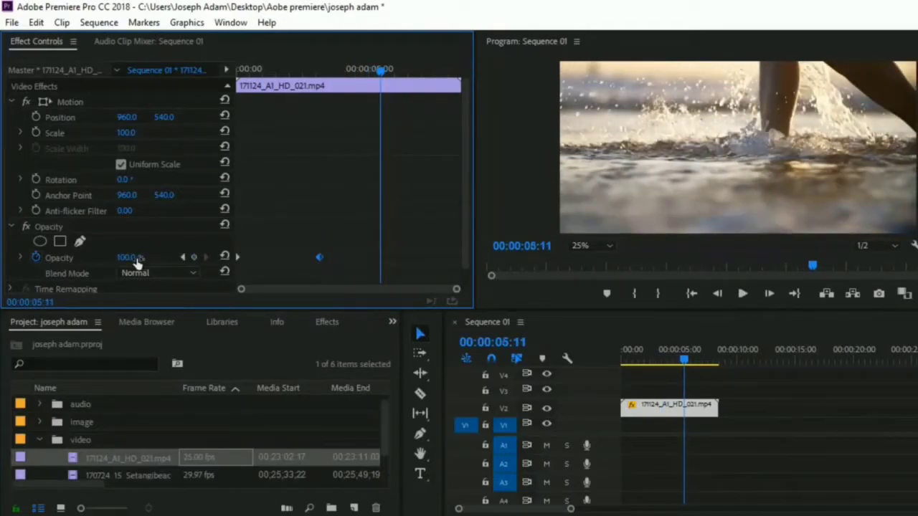
text(12)
key(Return)
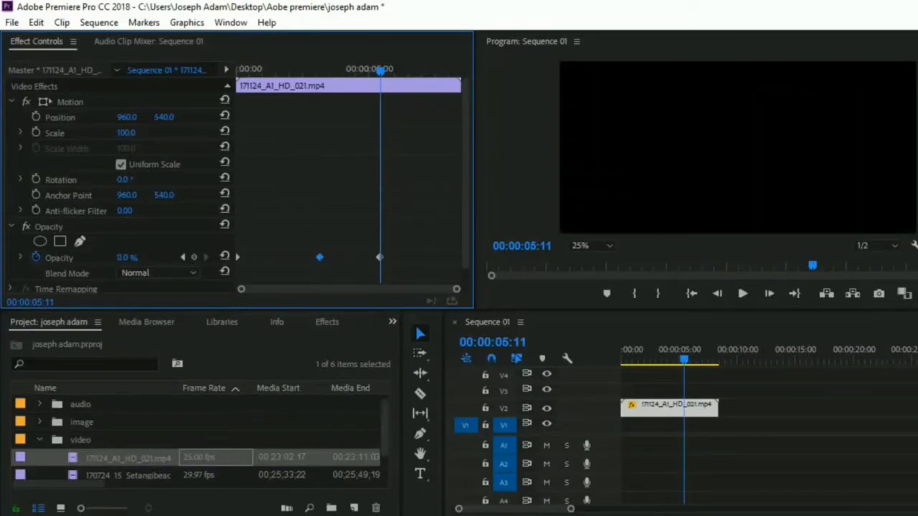
click(129, 257)
text(0)
key(Return)
drag(381, 69, 239, 72)
key(space)
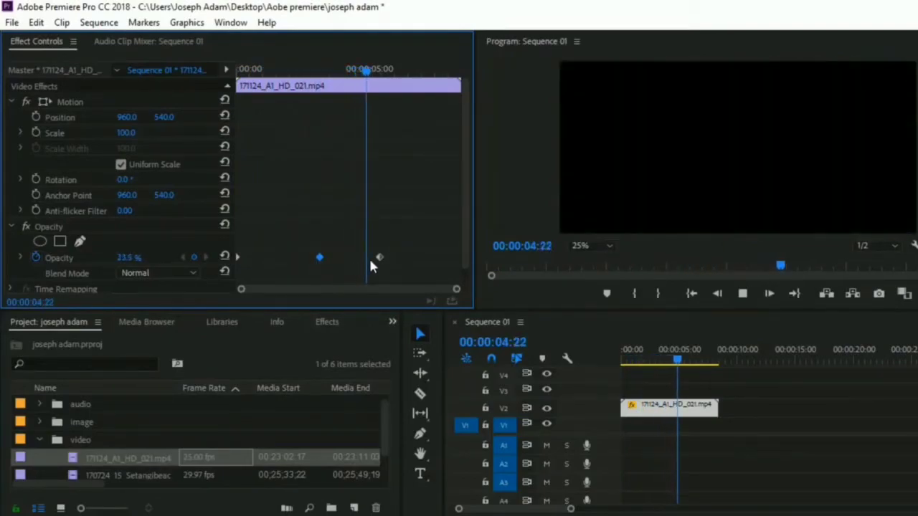
key(space)
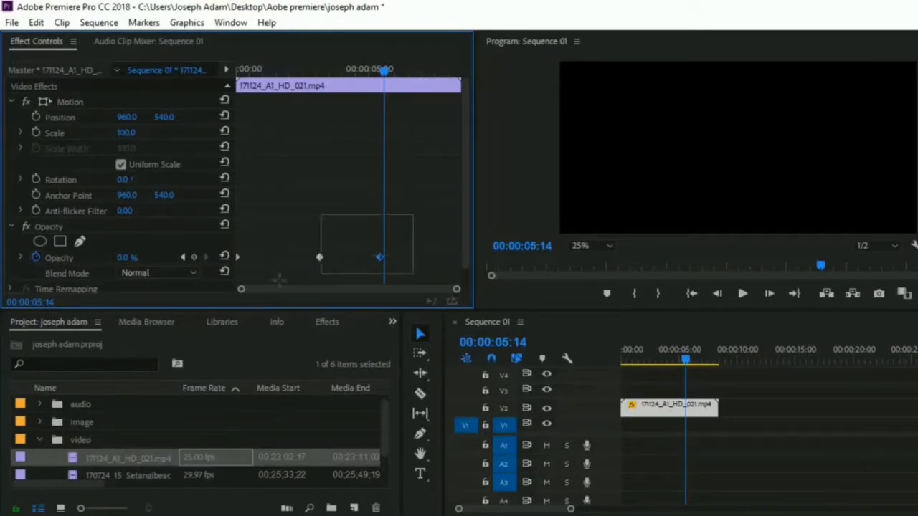
Undo the Opacity keyframes, turn off Opacity animation, and start a Position keyframe at 960.0, 540.0.
scroll(398, 212, down, 2)
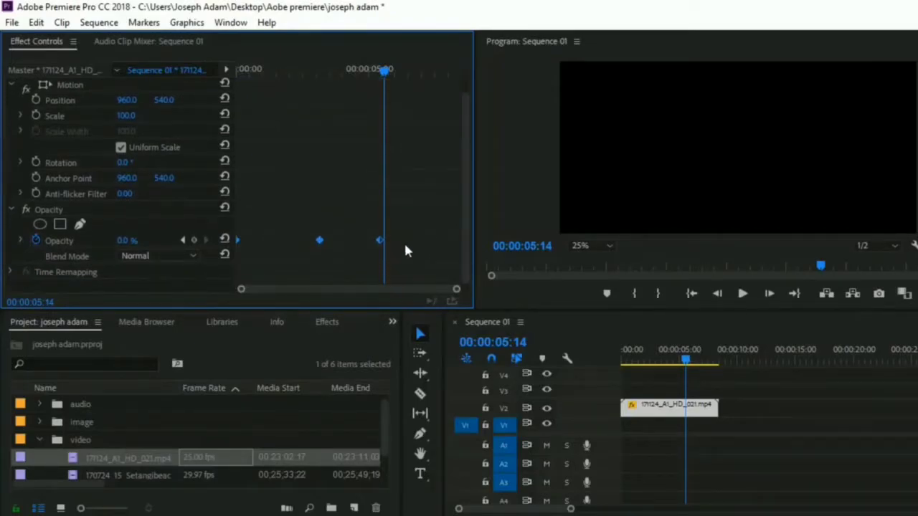
key(ctrl+z)
scroll(301, 241, up, 2)
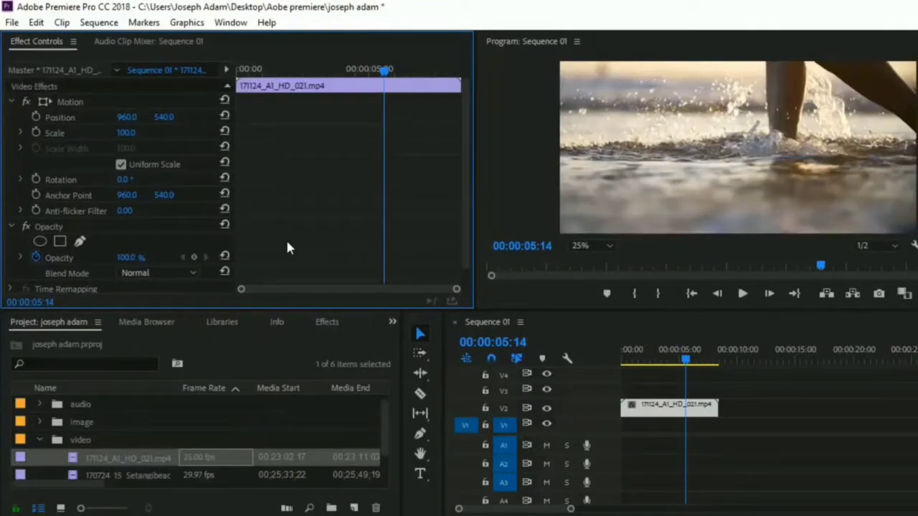
drag(385, 70, 229, 96)
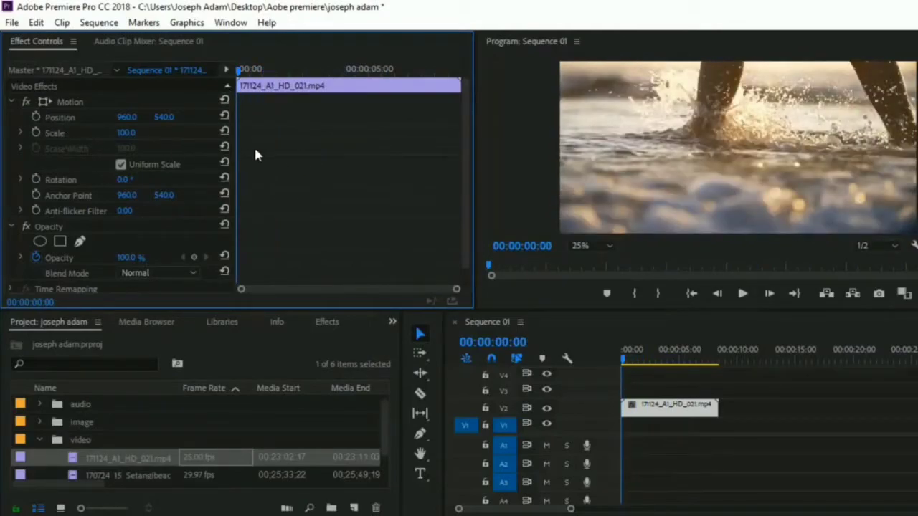
click(36, 257)
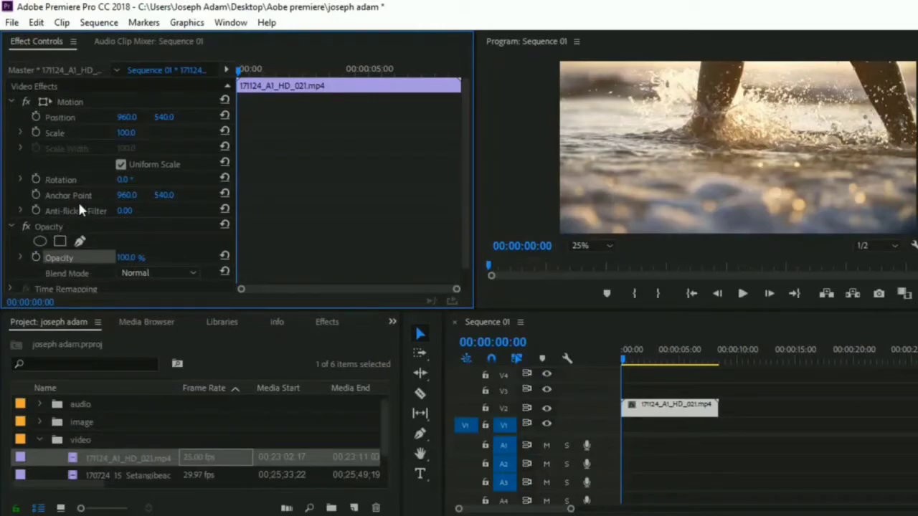
click(36, 117)
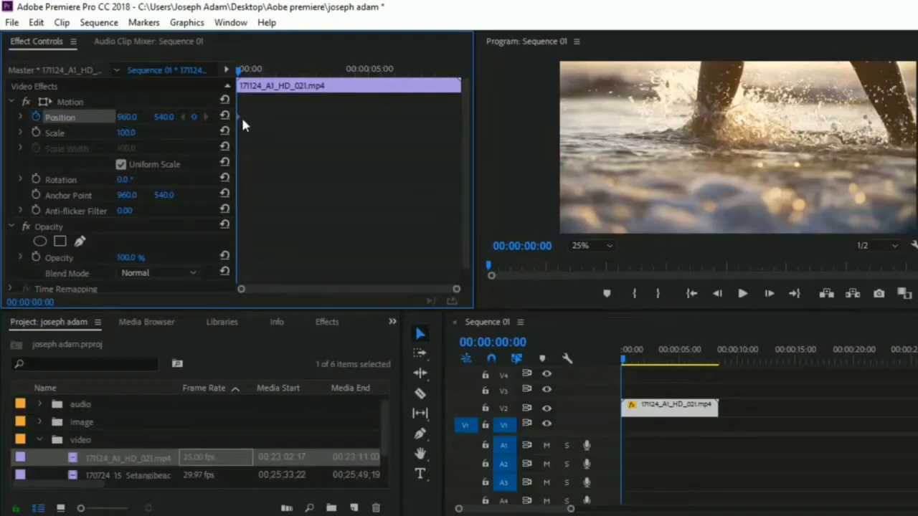
Keyframe Position X from 1438.0 near the start to 960.0 at about 00:00:04:14.
click(252, 70)
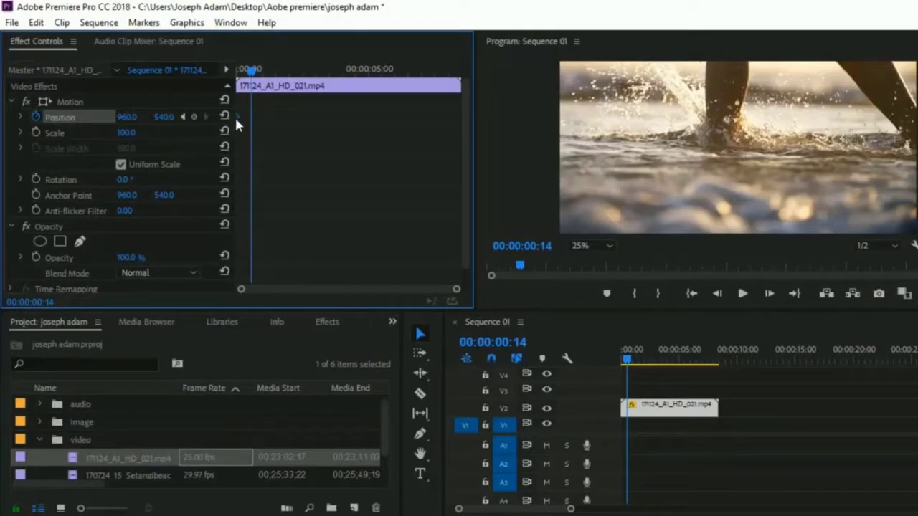
click(258, 70)
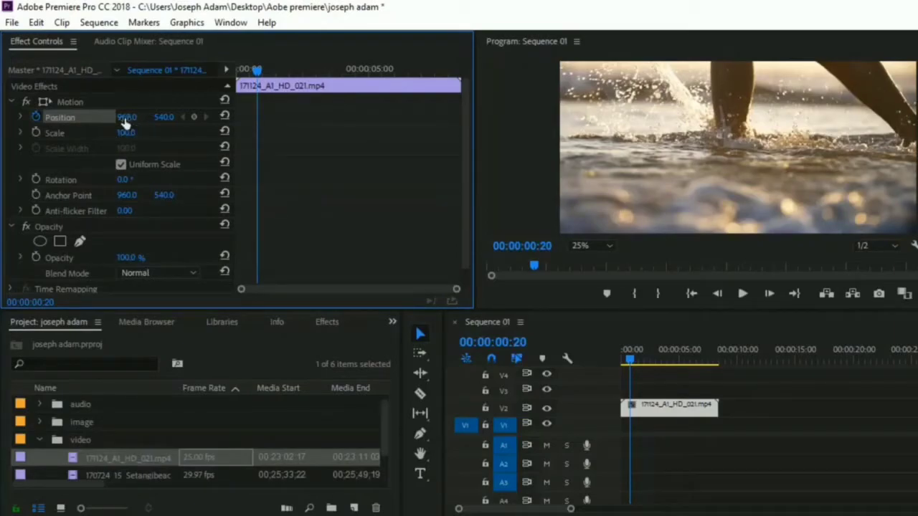
drag(125, 122, 463, 122)
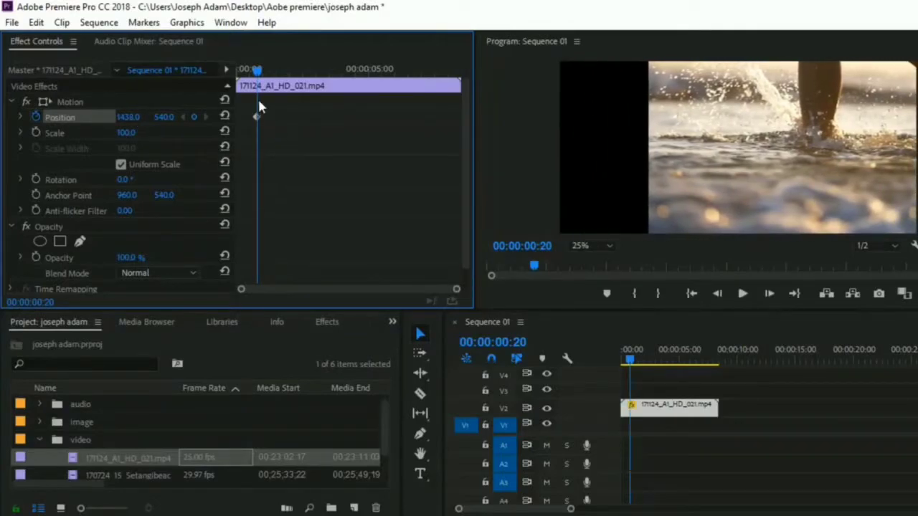
drag(259, 103, 238, 106)
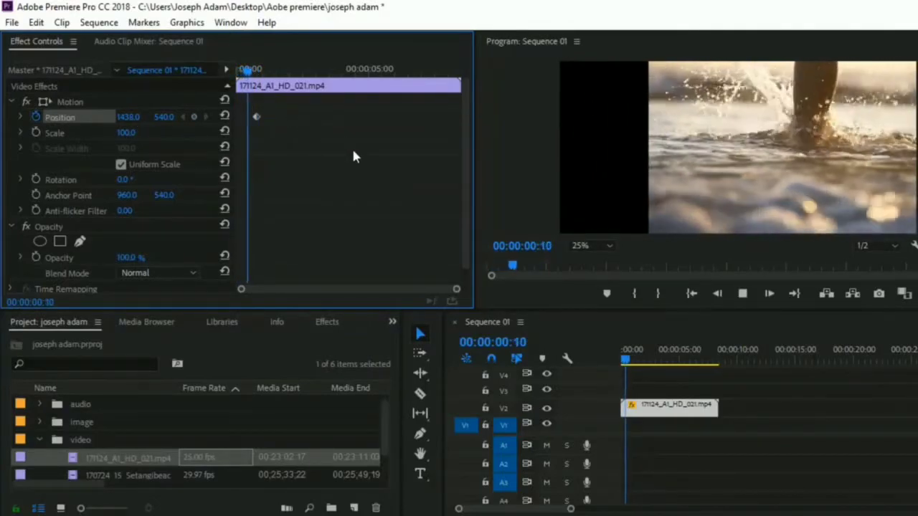
key(space)
drag(271, 74, 257, 72)
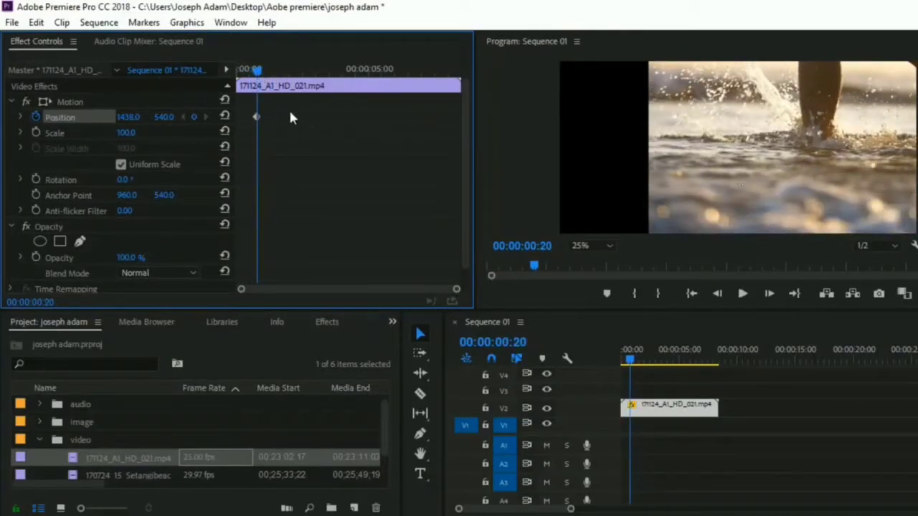
drag(256, 72, 358, 74)
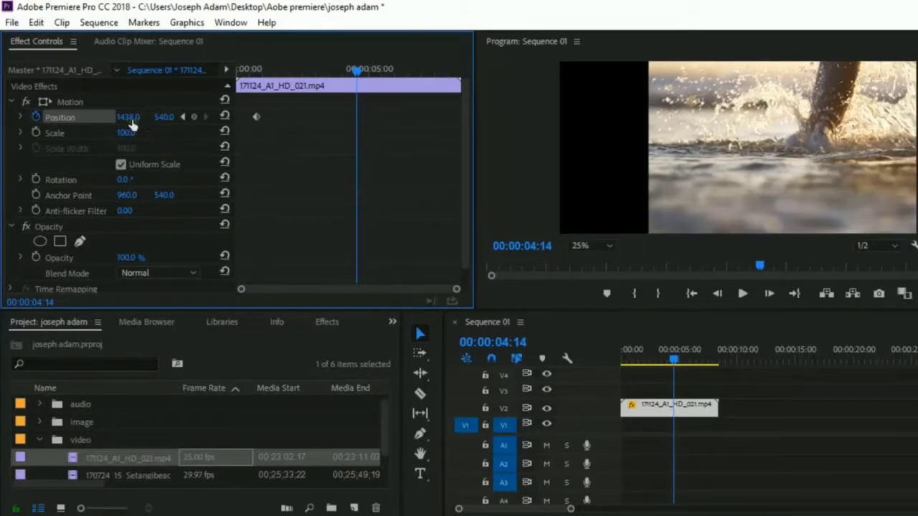
drag(127, 117, 44, 116)
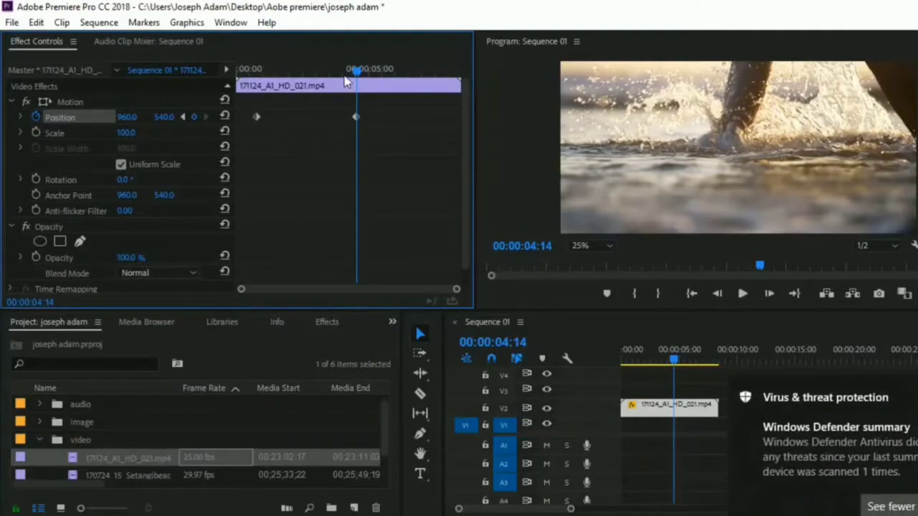
Preview the slide-in, then set Position X to -985.0 at 00:00:07:08.
key(Home)
click(741, 293)
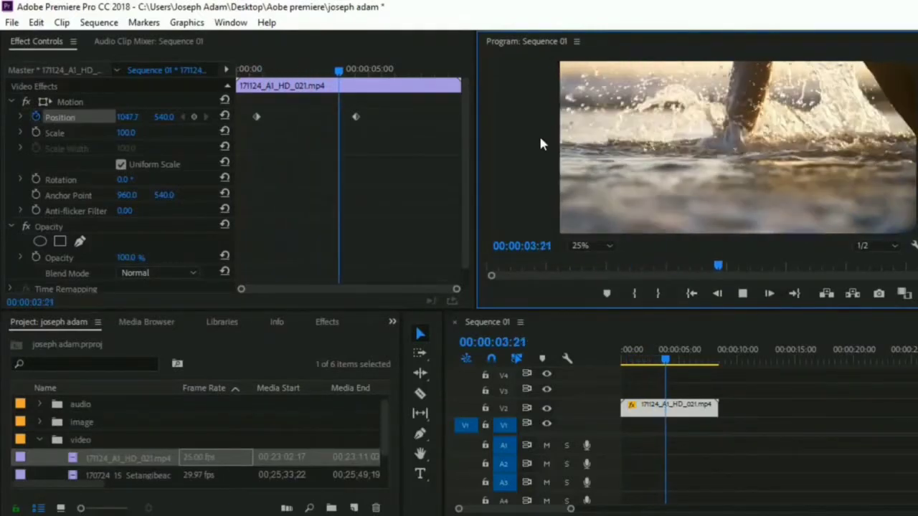
key(space)
drag(353, 103, 363, 118)
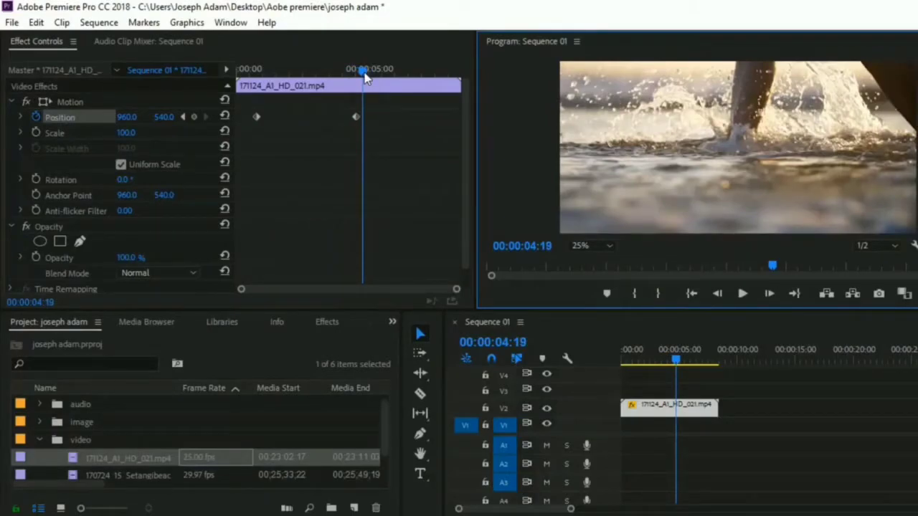
drag(365, 77, 432, 77)
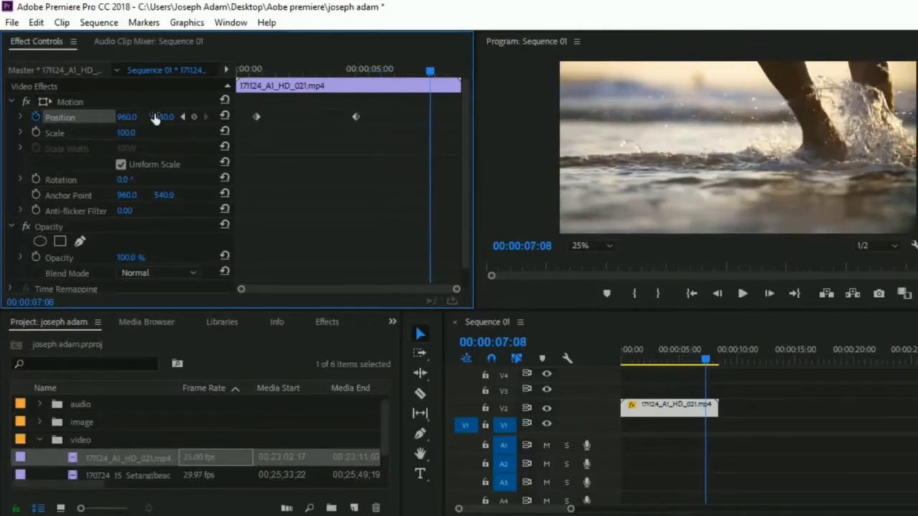
drag(137, 117, 100, 117)
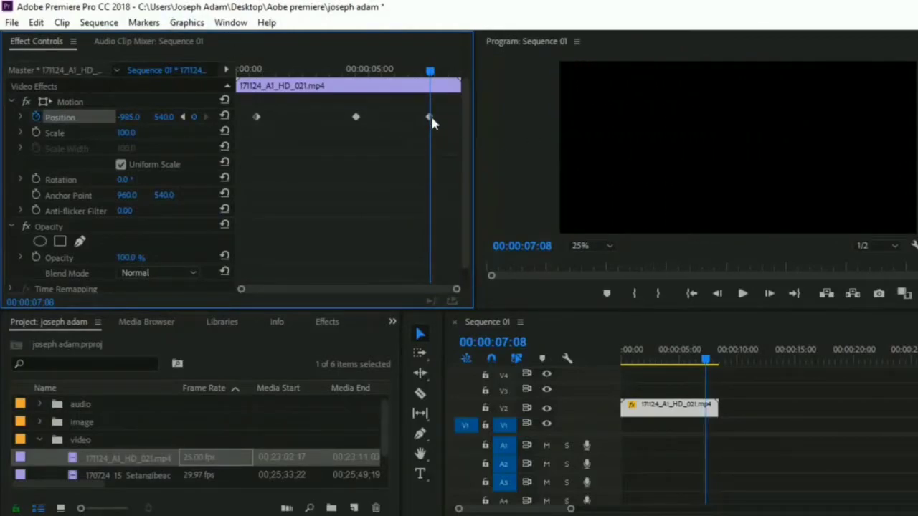
Play the Position animation from the start twice to check the slide-out left.
drag(431, 71, 242, 72)
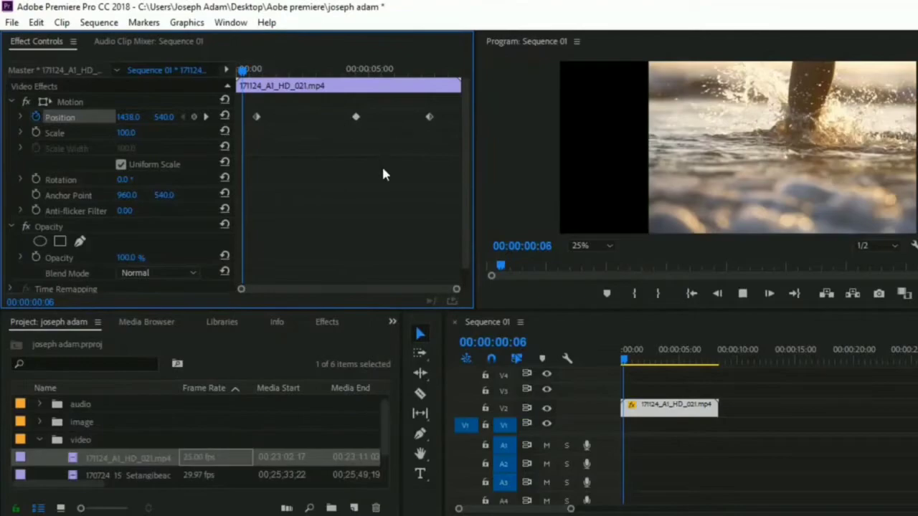
key(space)
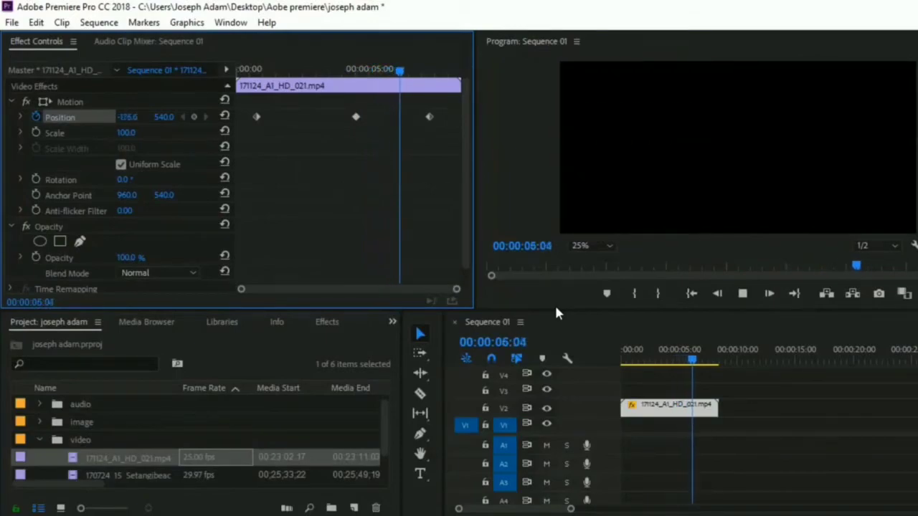
key(space)
key(Home)
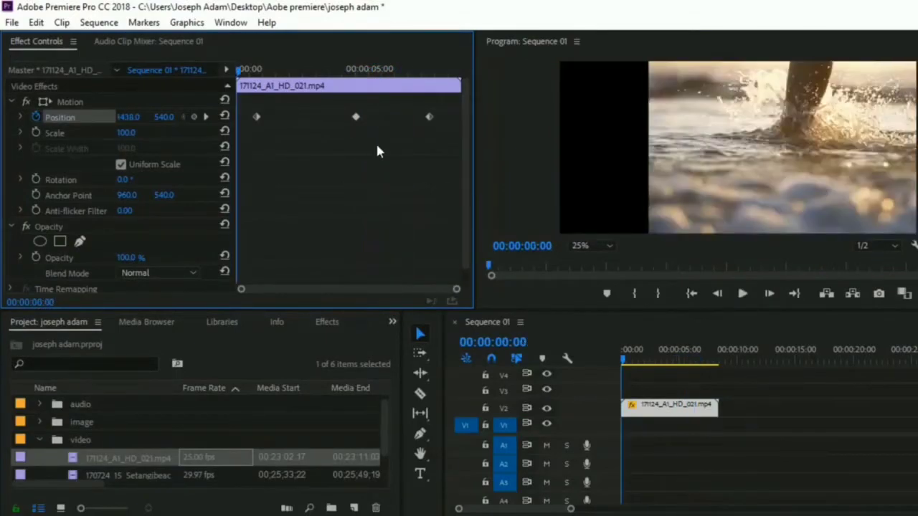
key(space)
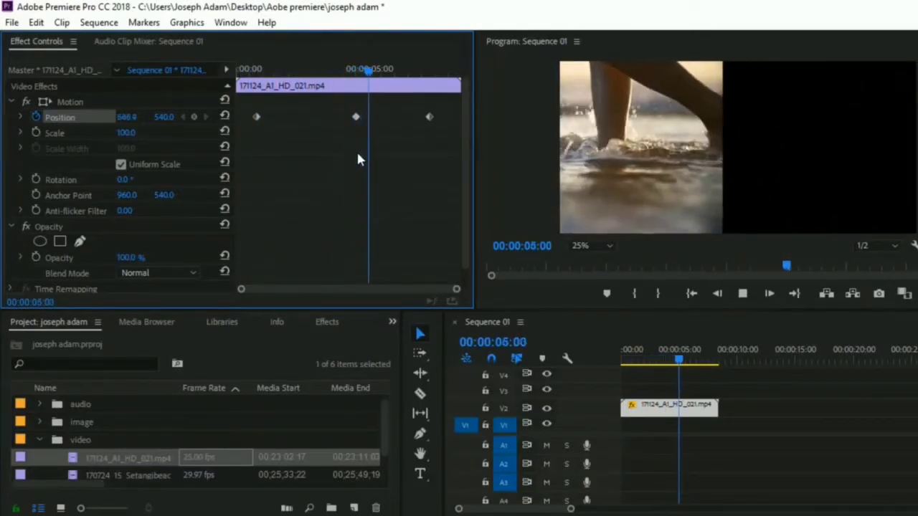
key(space)
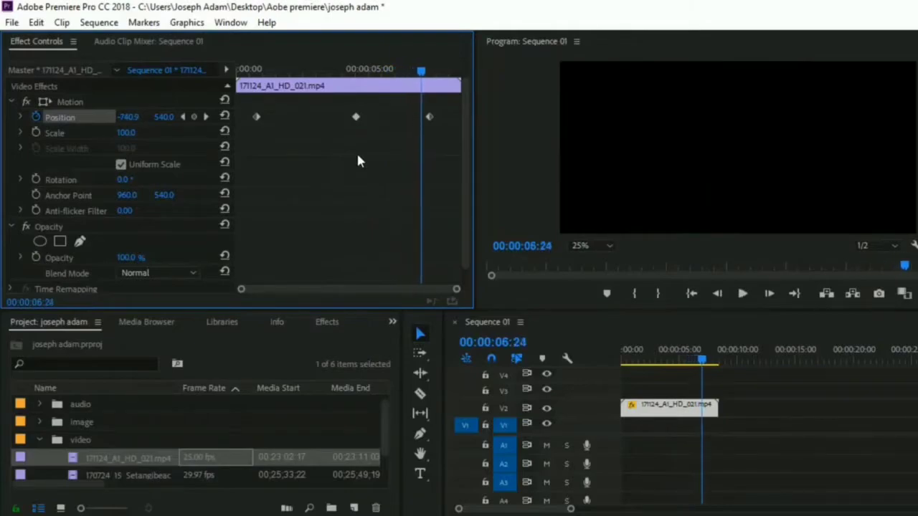
key(Home)
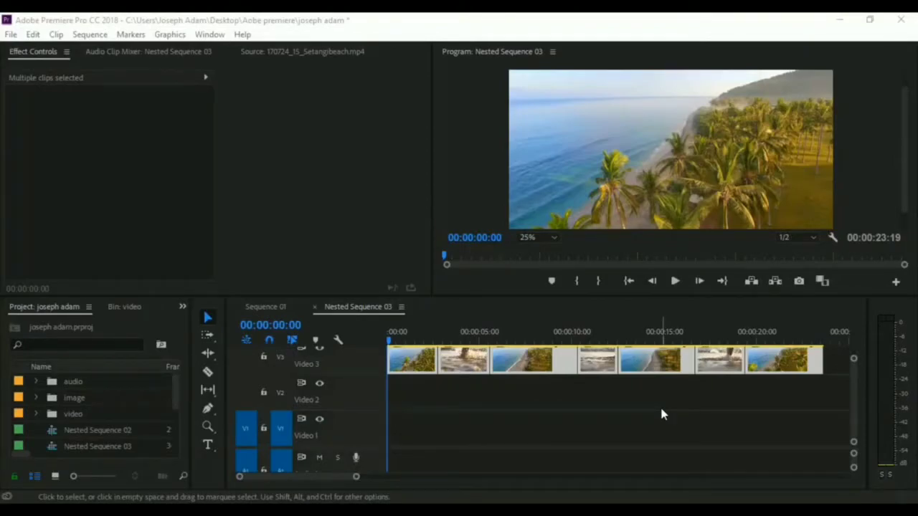
Play Nested Sequence 03 from 00:00:01:28, then clear the selection on Video 3.
scroll(850, 387, up, 3)
scroll(852, 397, up, 1)
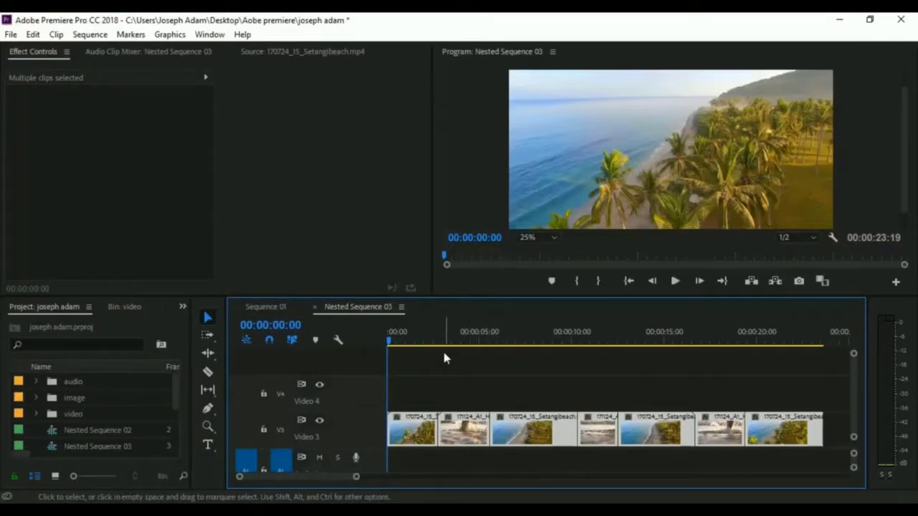
click(423, 337)
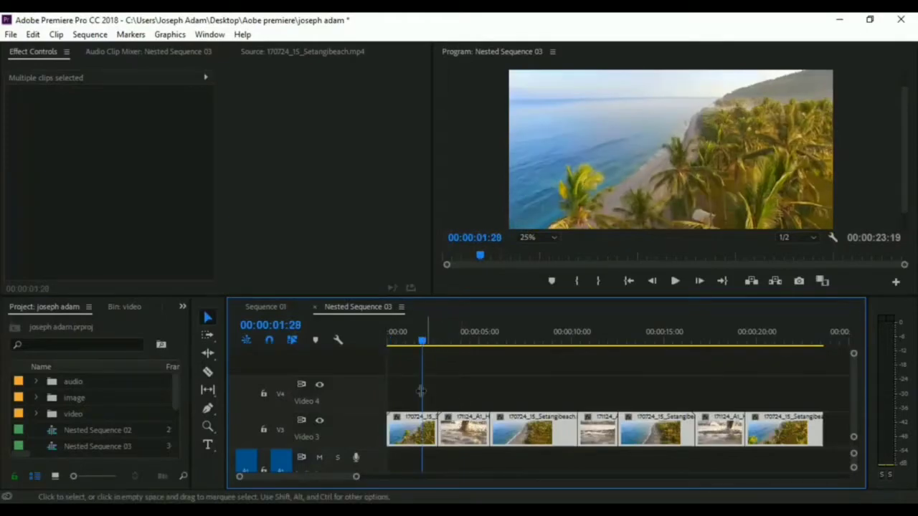
key(space)
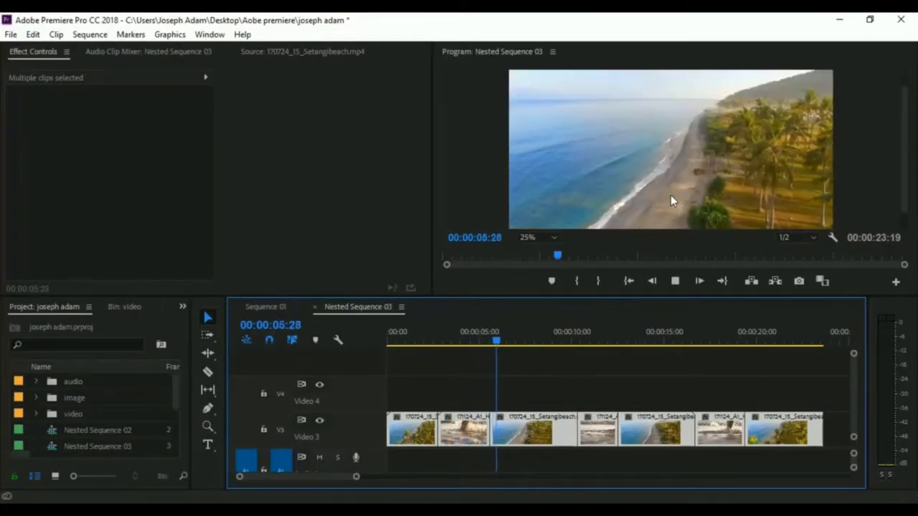
key(space)
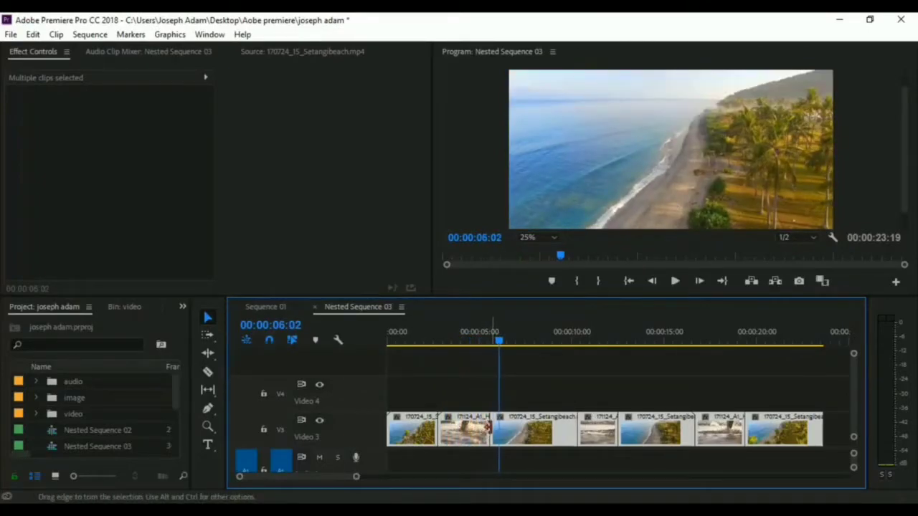
click(488, 429)
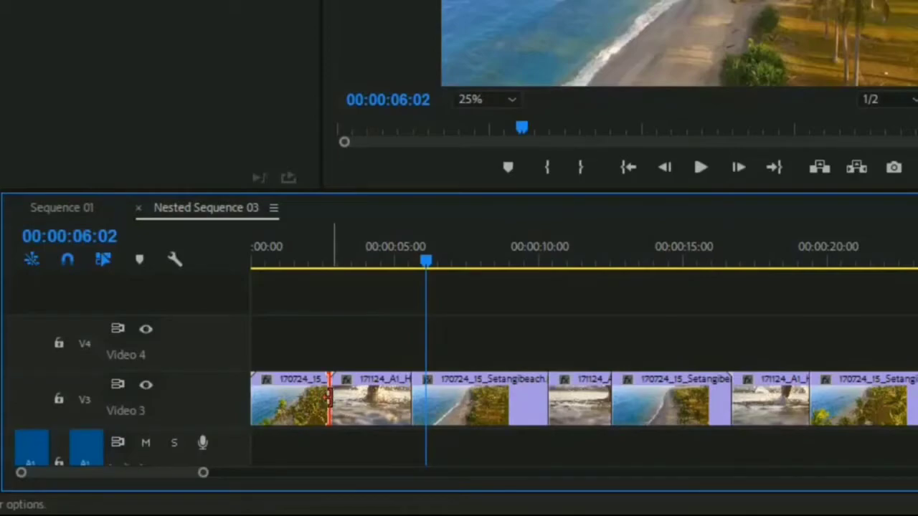
Apply the default Cross Dissolve at the first edit point and preview it.
right_click(330, 398)
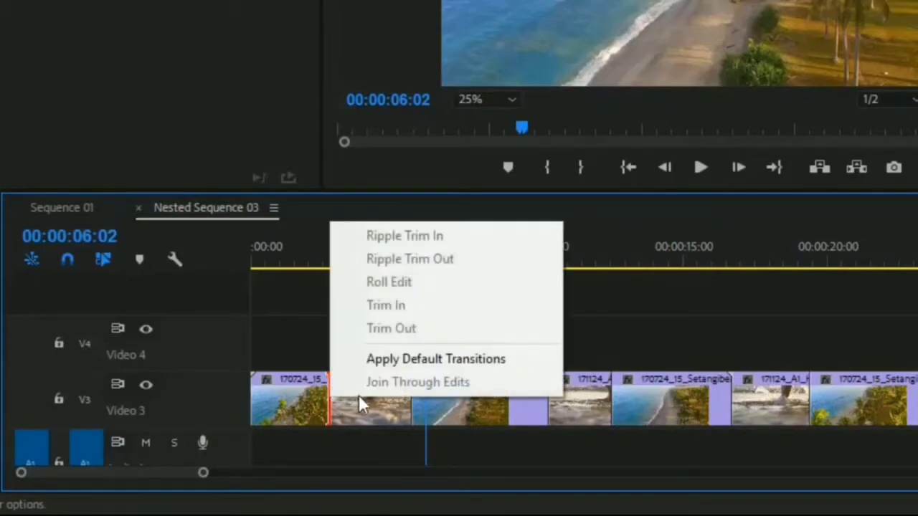
click(474, 362)
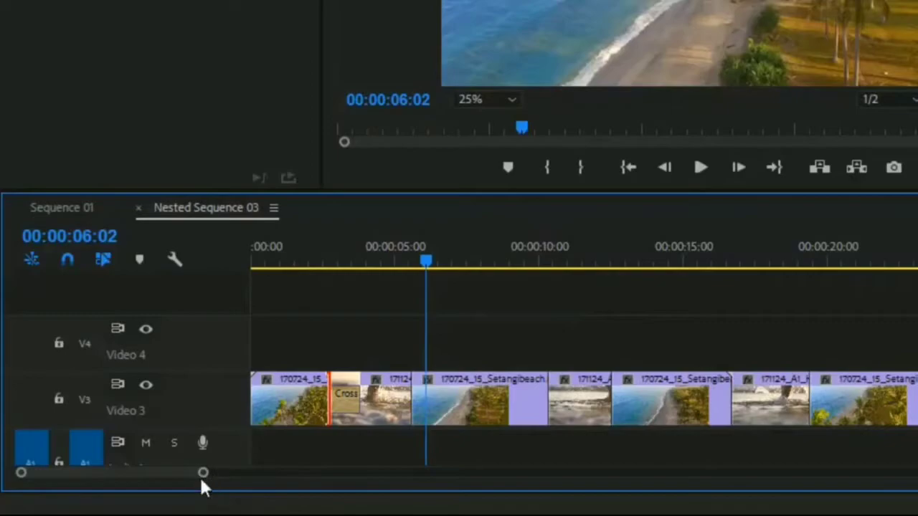
drag(203, 474, 129, 473)
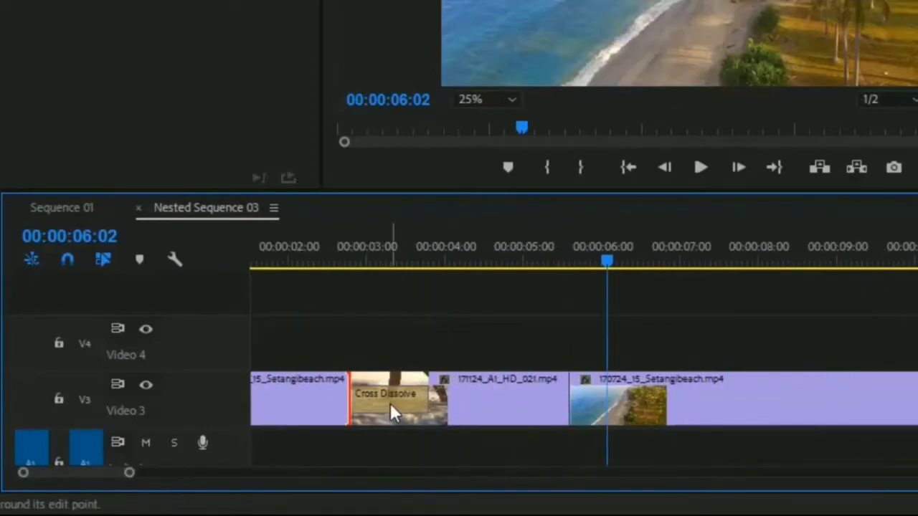
click(388, 403)
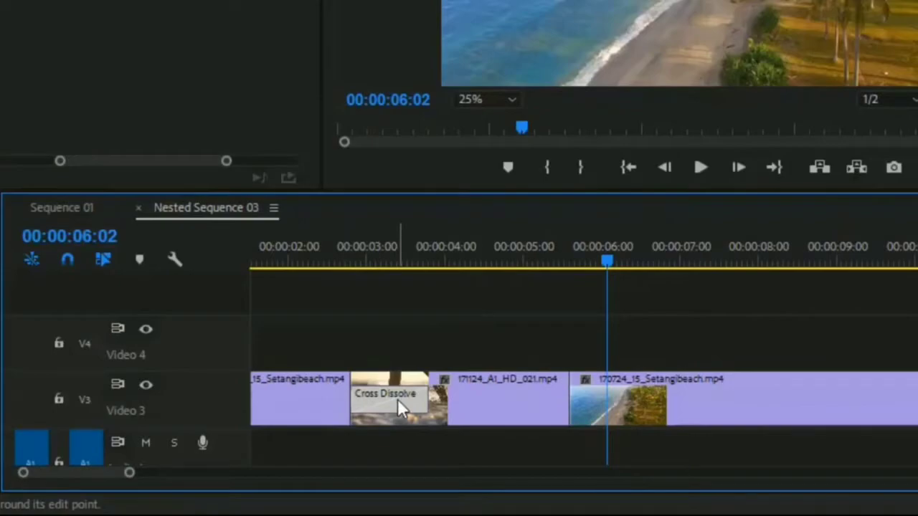
click(357, 322)
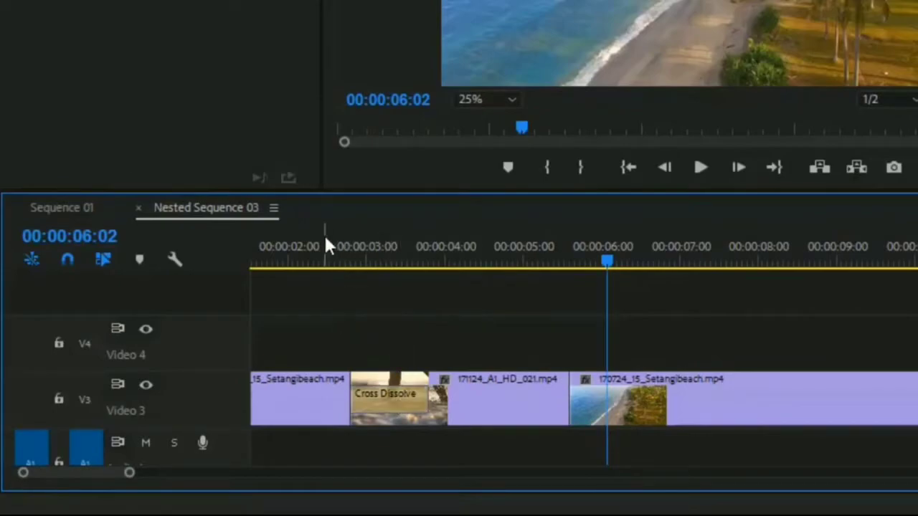
click(321, 247)
drag(321, 264, 280, 277)
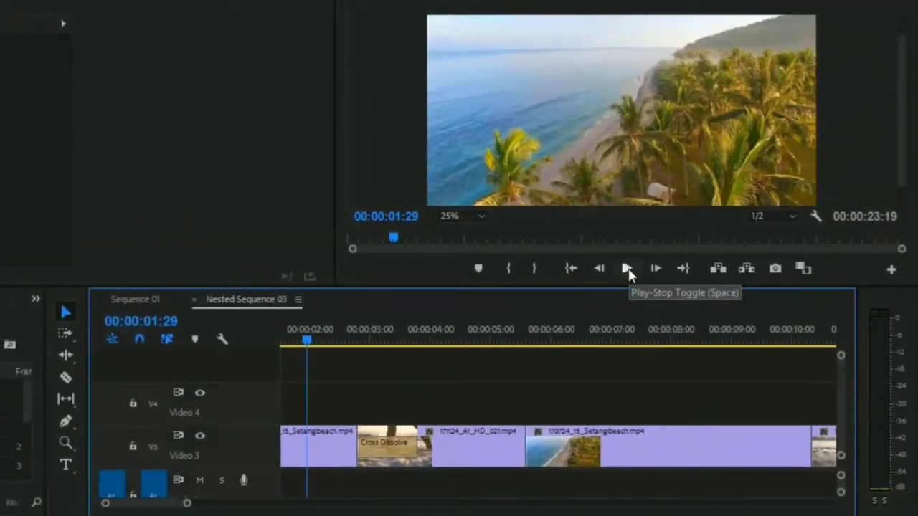
click(627, 270)
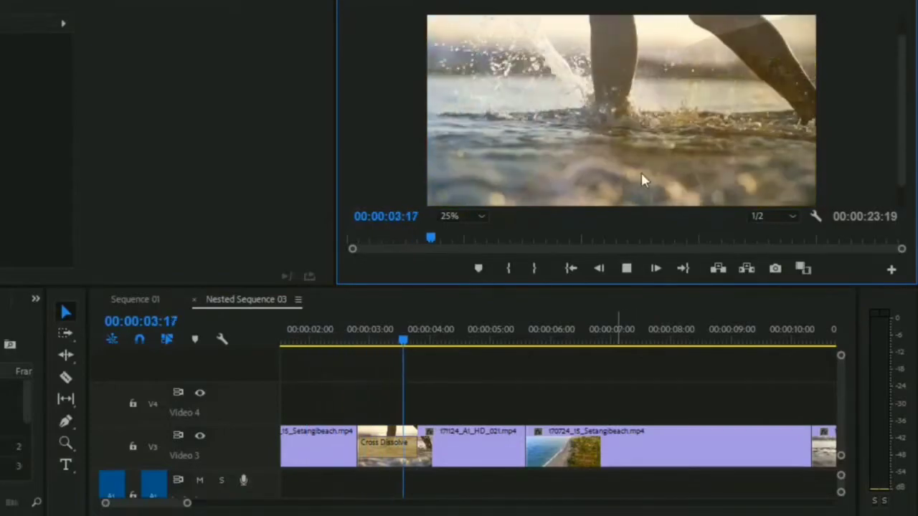
key(space)
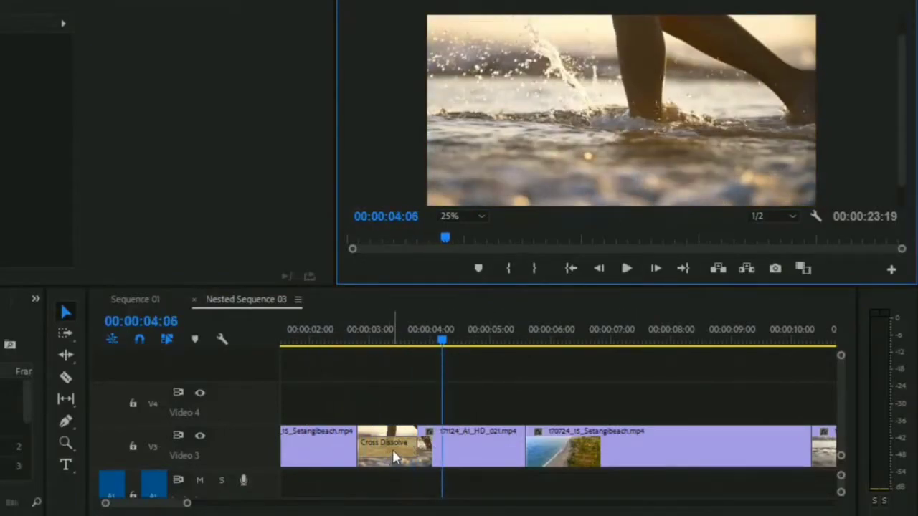
Delete the Cross Dissolve and play the plain cut for comparison.
click(393, 458)
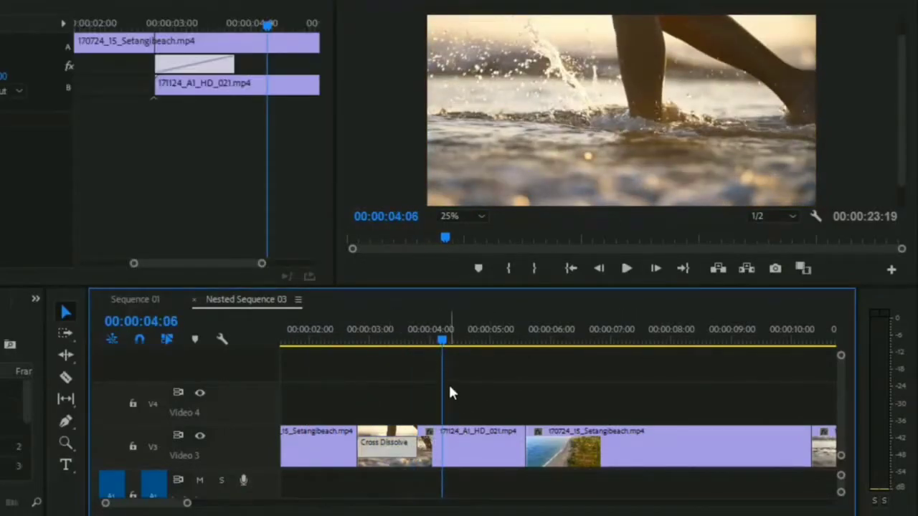
key(Delete)
drag(443, 343, 391, 343)
click(322, 347)
key(space)
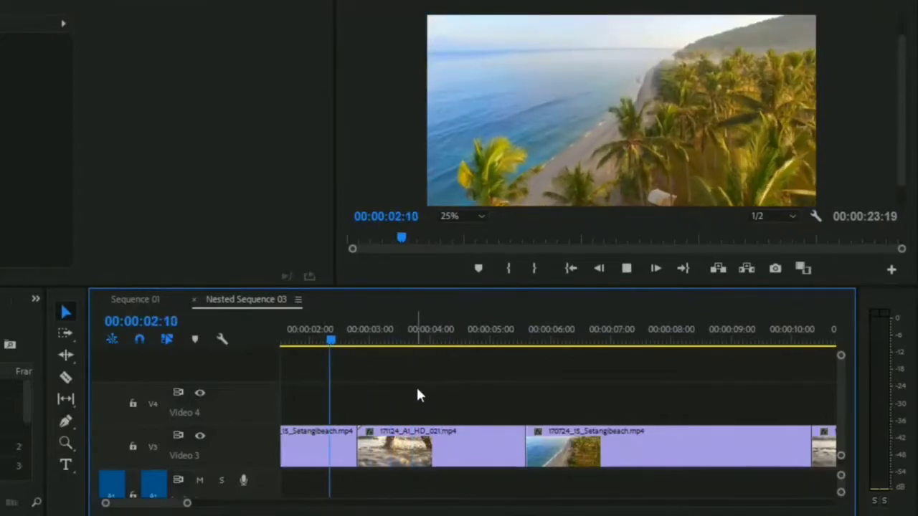
key(space)
click(328, 338)
key(space)
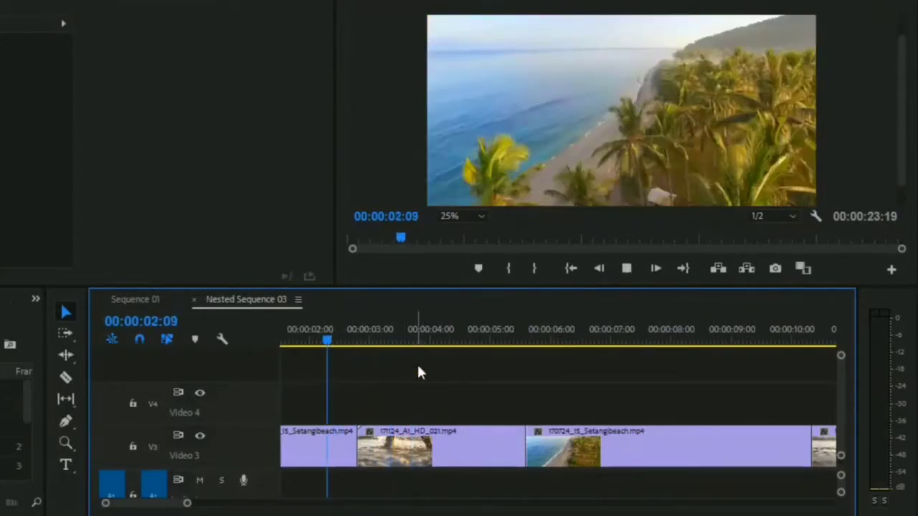
key(space)
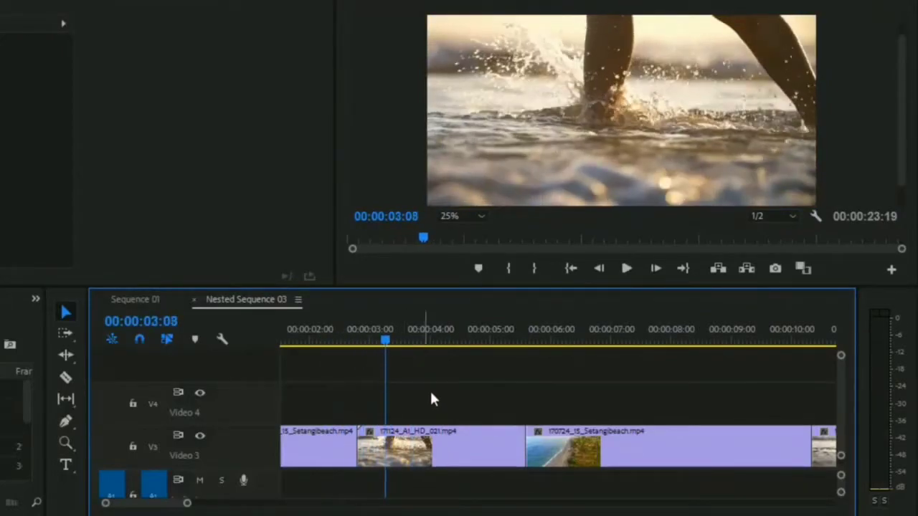
Reapply the default Cross Dissolve to the first cut and play it back.
click(359, 446)
right_click(363, 445)
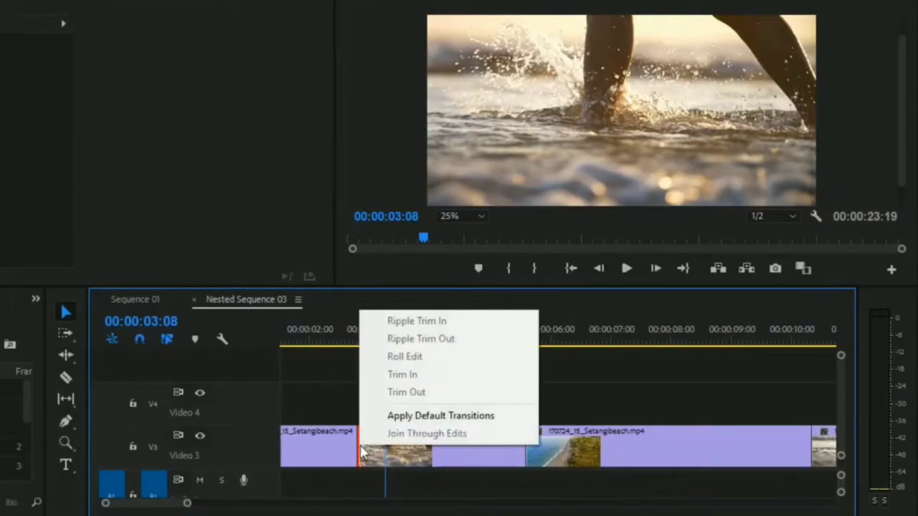
click(446, 421)
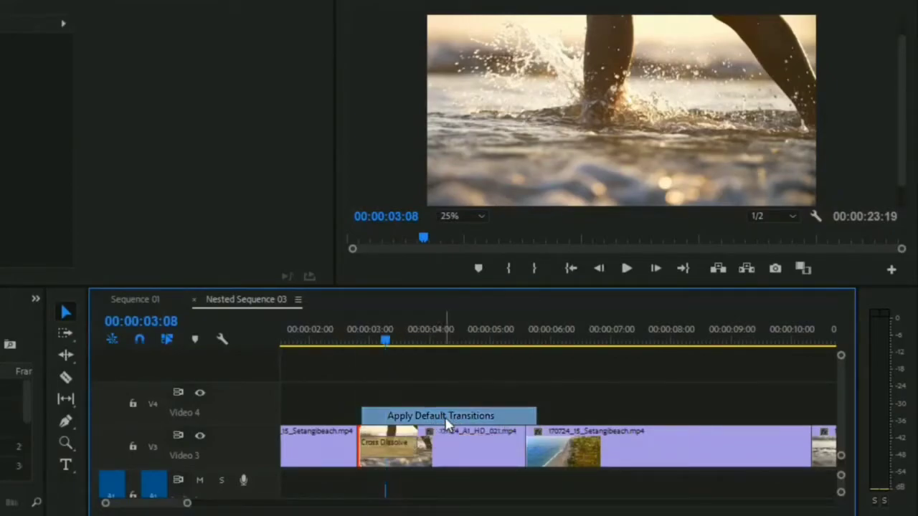
click(338, 339)
key(space)
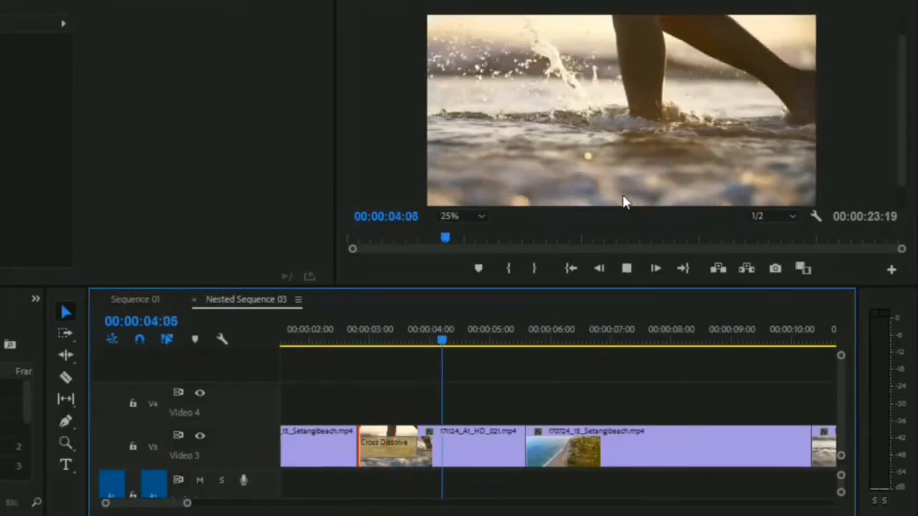
key(space)
Add the default Cross Dissolve at the second edit point and preview both transitions.
click(527, 447)
right_click(528, 445)
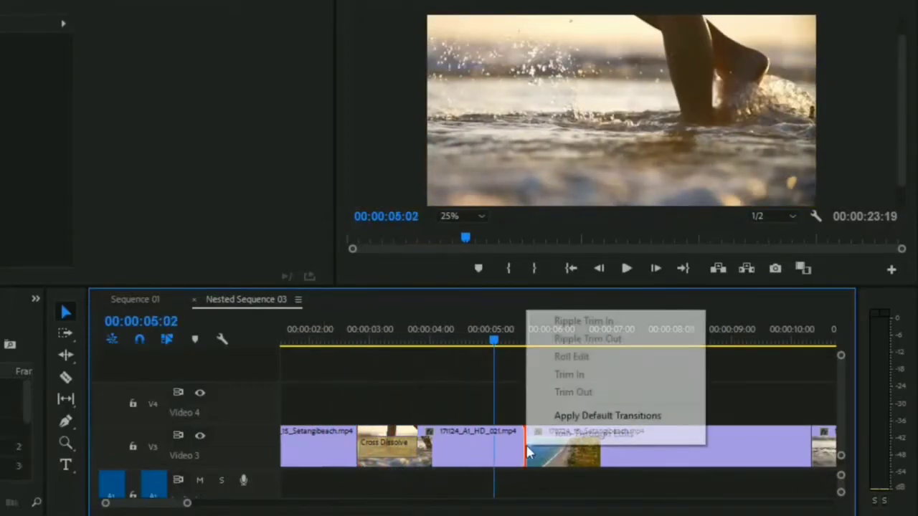
click(567, 415)
click(332, 337)
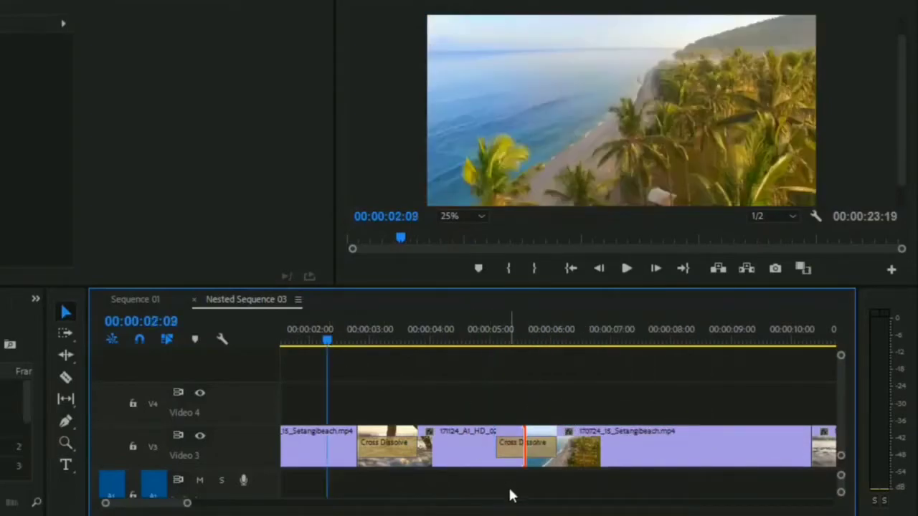
key(space)
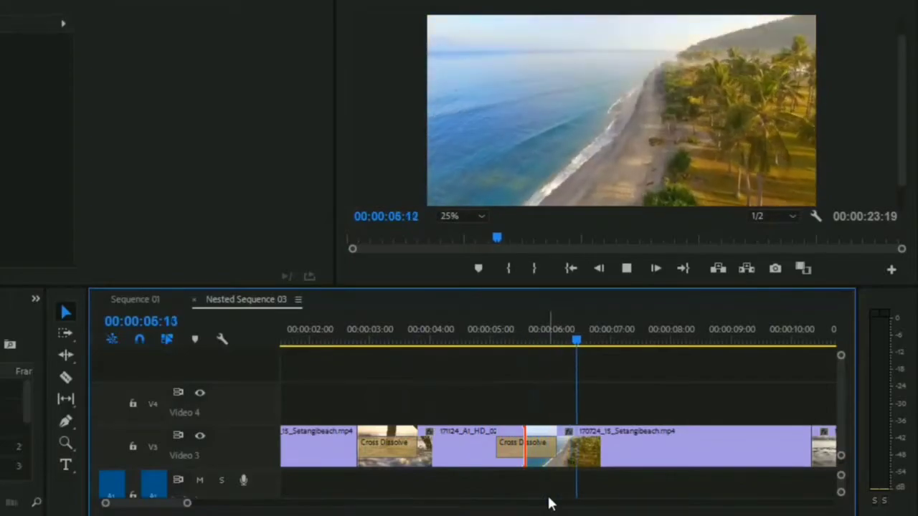
key(space)
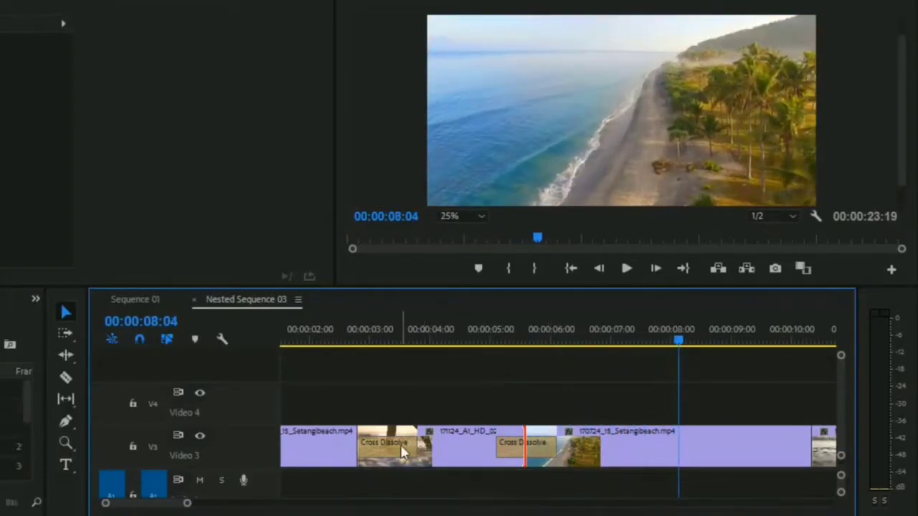
Adjust the first Cross Dissolve's length to 00:00:00:26 and replay the transitions.
click(385, 457)
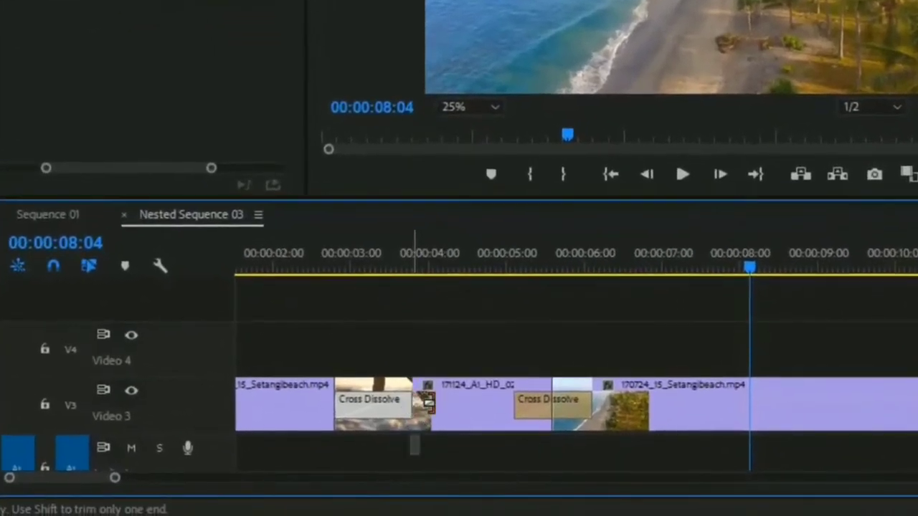
drag(428, 403, 512, 404)
mouse_move(339, 399)
mouse_down()
mouse_move(353, 400)
mouse_move(337, 400)
mouse_up()
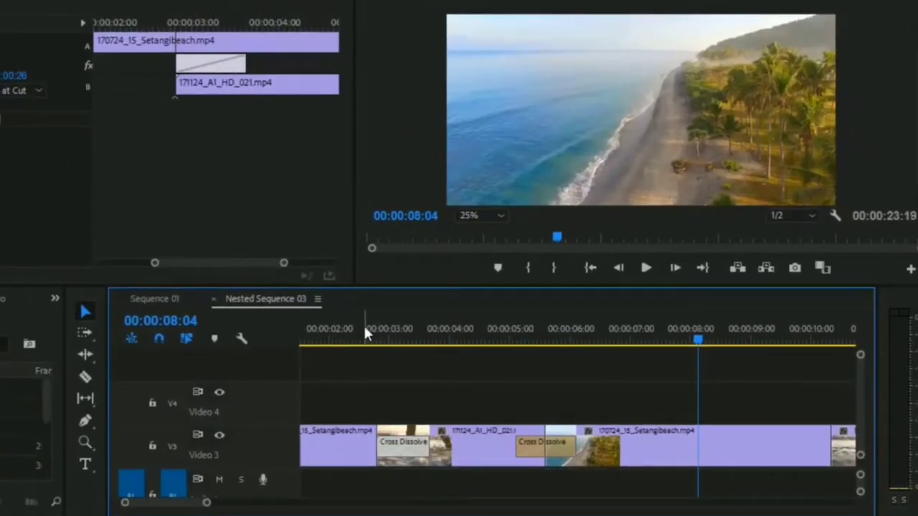
click(353, 334)
key(space)
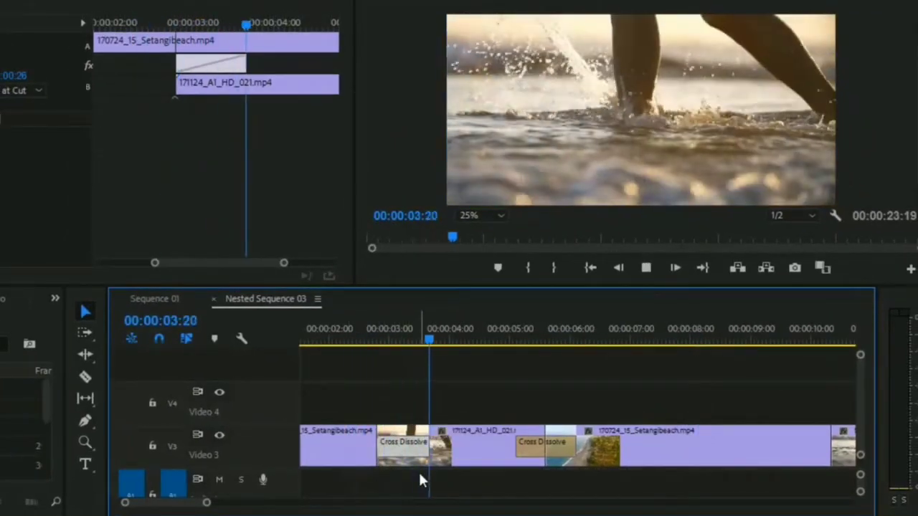
key(space)
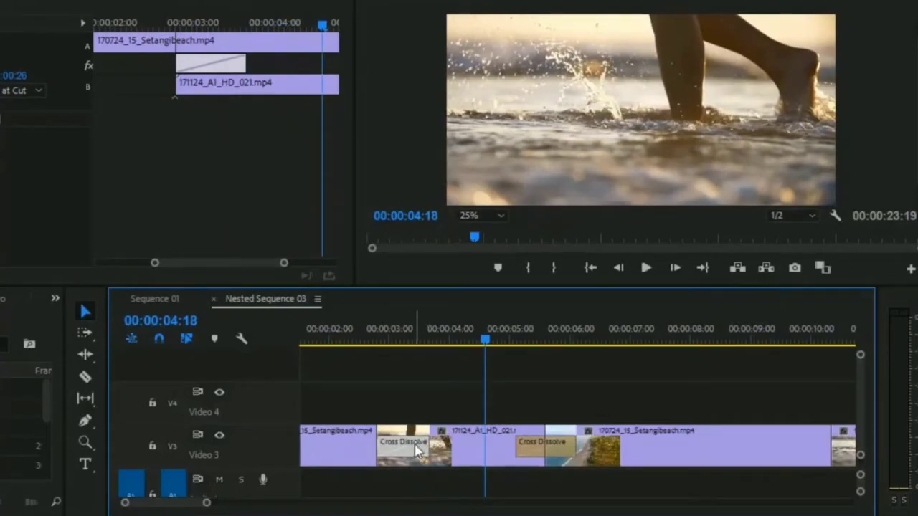
mouse_move(417, 448)
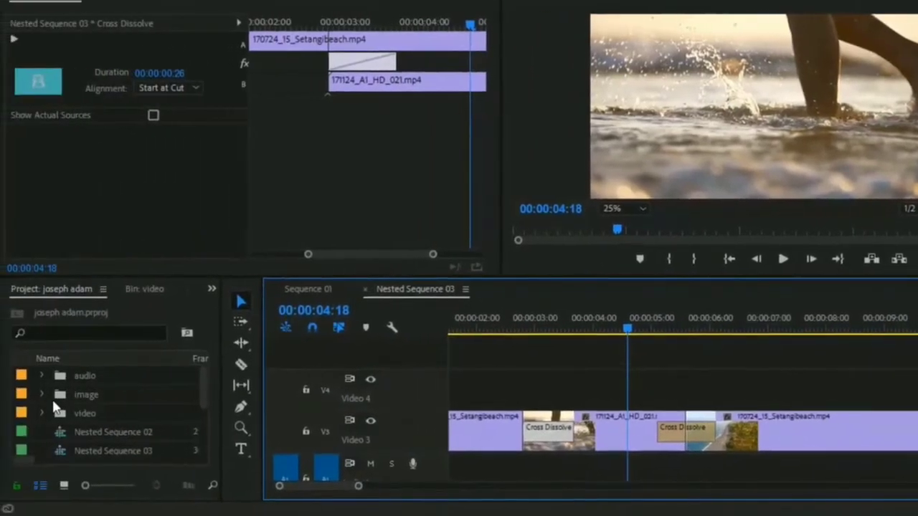
Bring up the Effects panel from the panel group menu and the Window menu.
click(211, 288)
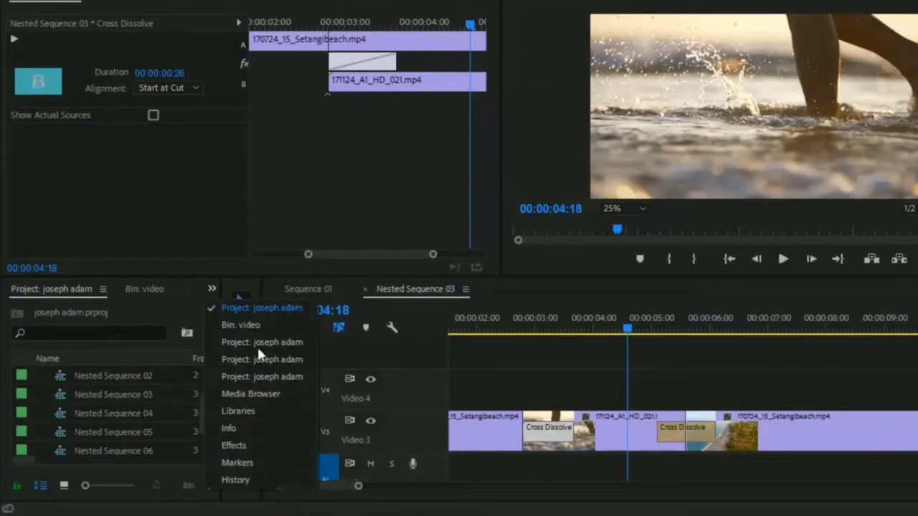
click(250, 444)
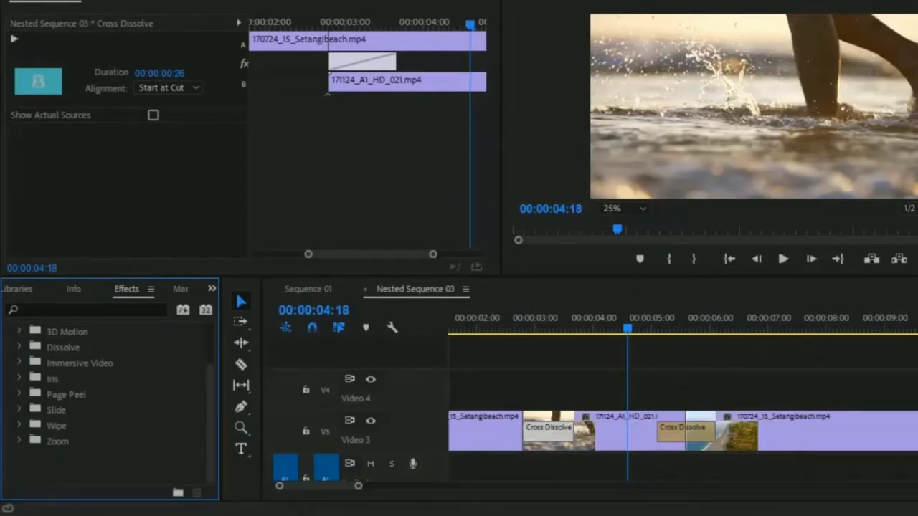
key(alt+w)
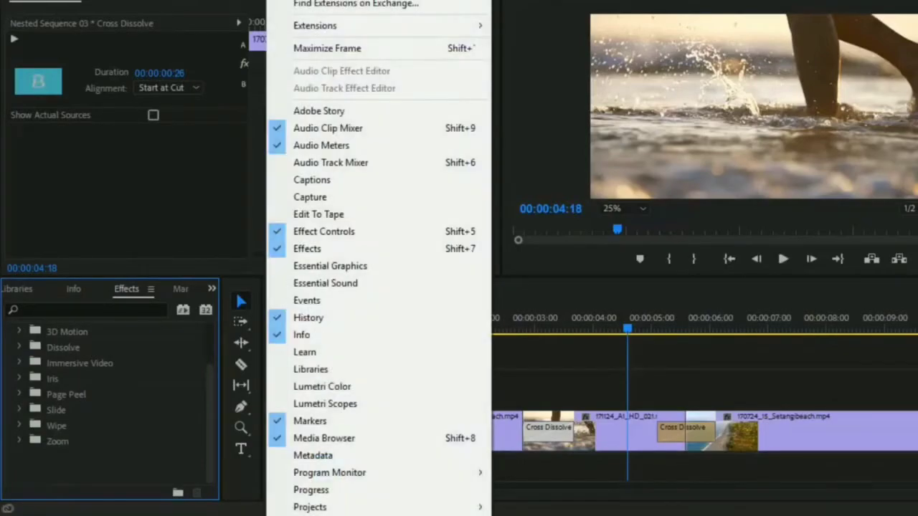
click(312, 251)
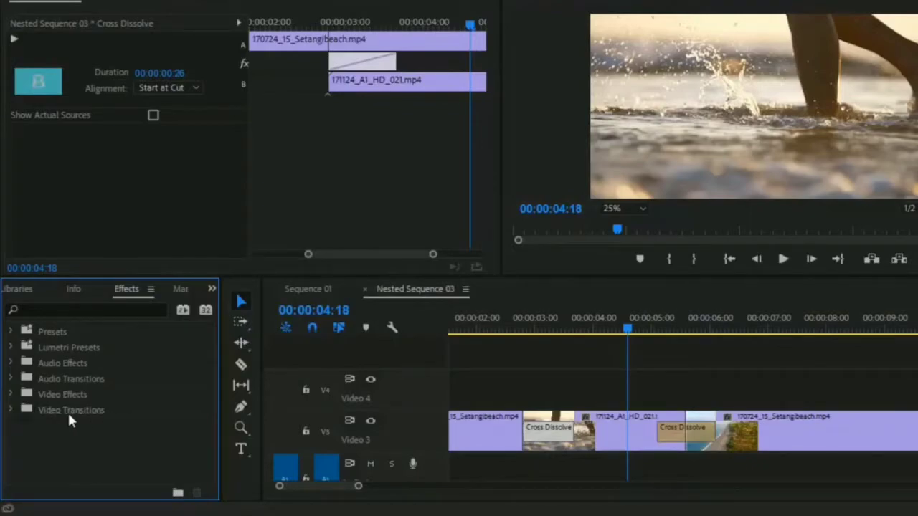
Expand Video Transitions, collapse Dissolve, open 3D Motion and select Cube Spin.
click(11, 410)
scroll(99, 443, down, 2)
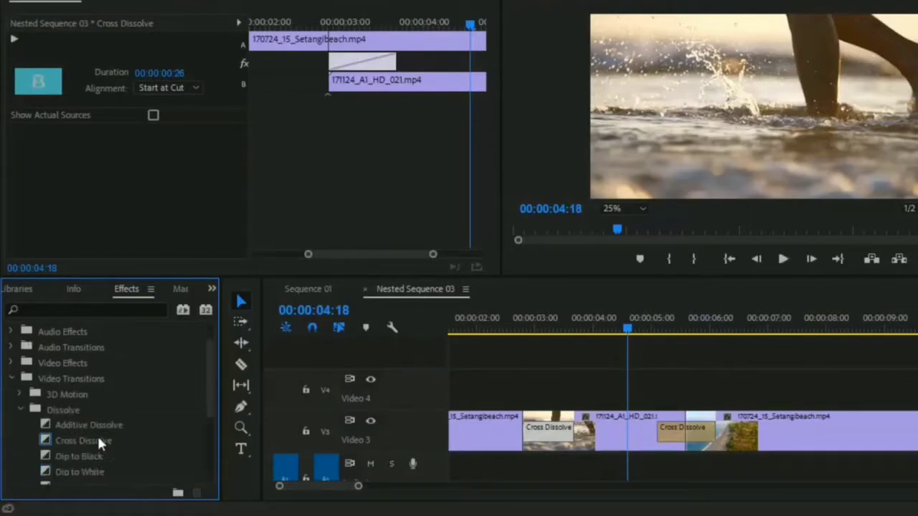
click(26, 409)
scroll(81, 401, down, 2)
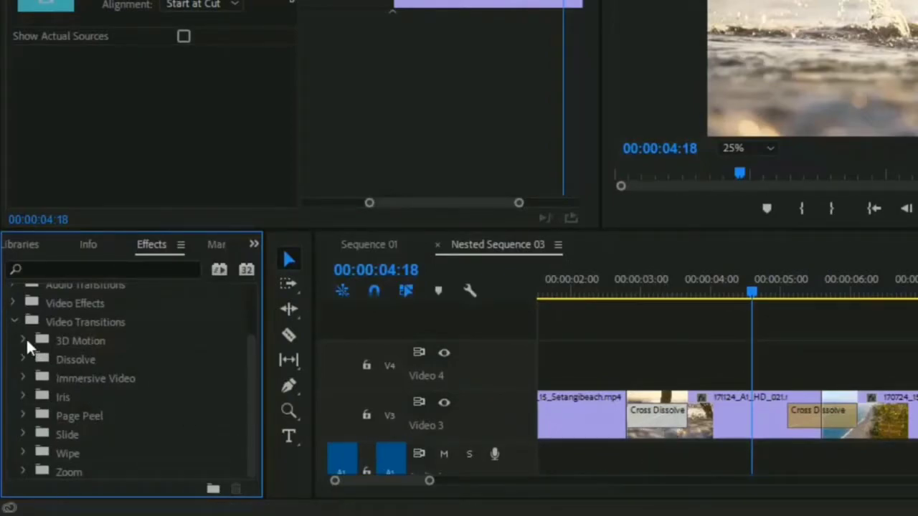
click(24, 341)
click(100, 358)
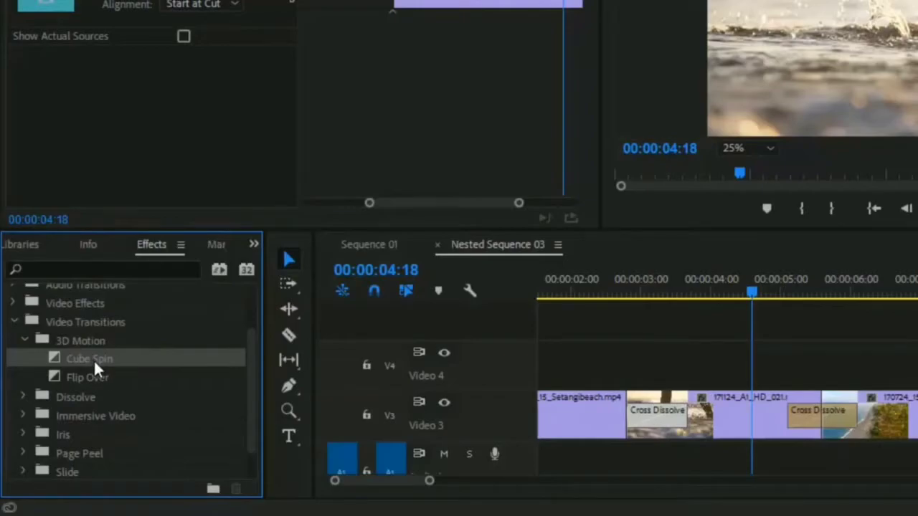
Replace the first Cross Dissolve with Cube Spin and preview it.
drag(71, 359, 655, 421)
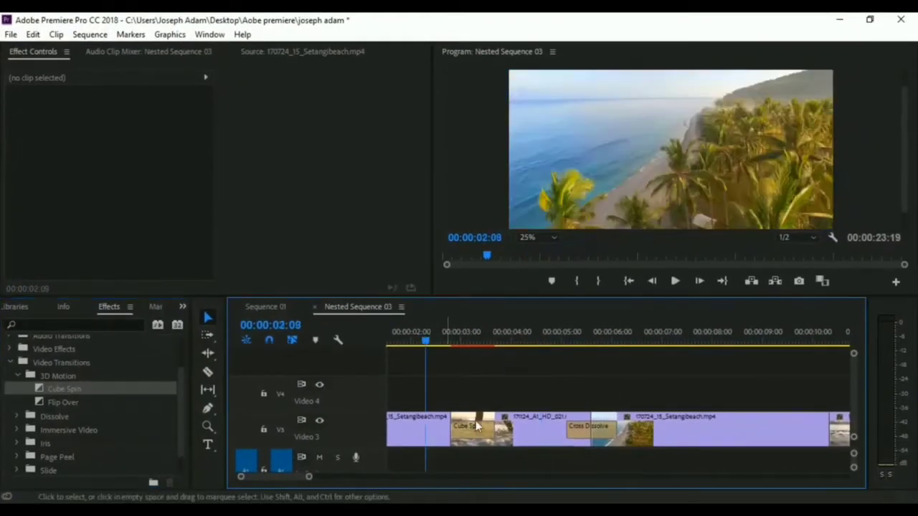
key(space)
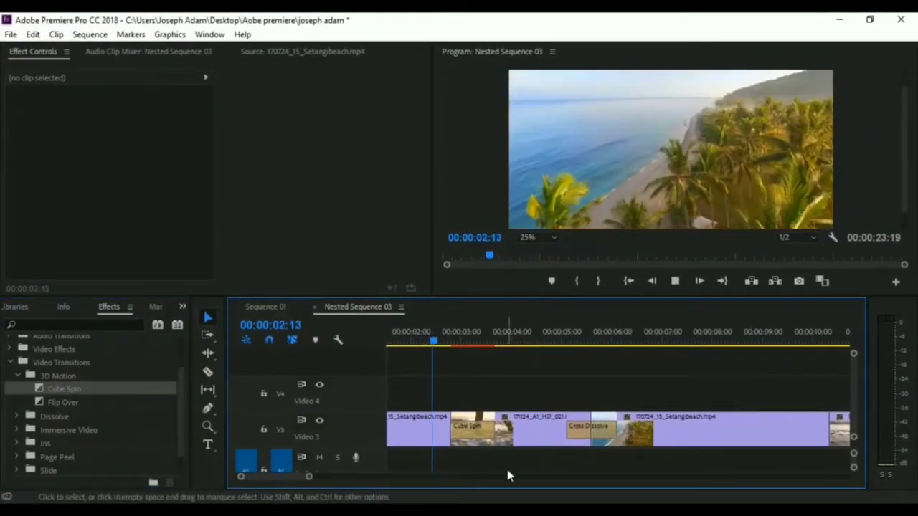
key(space)
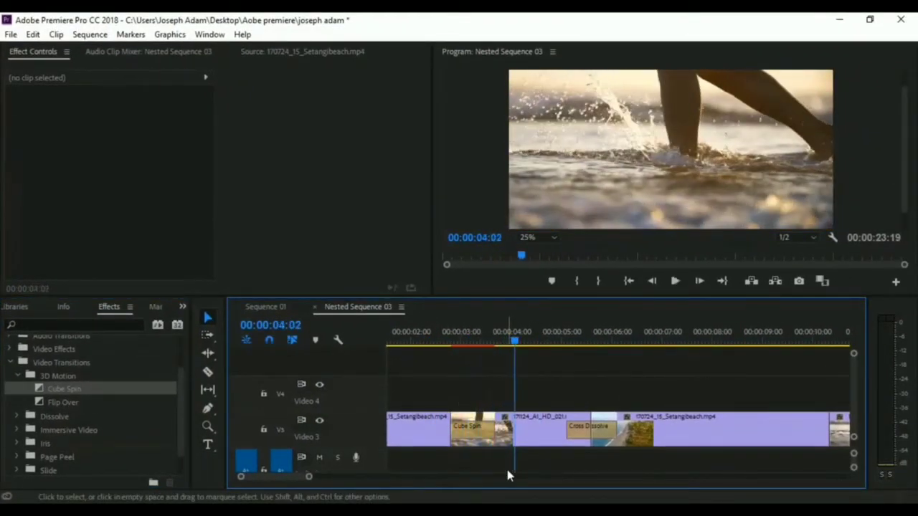
click(432, 339)
key(space)
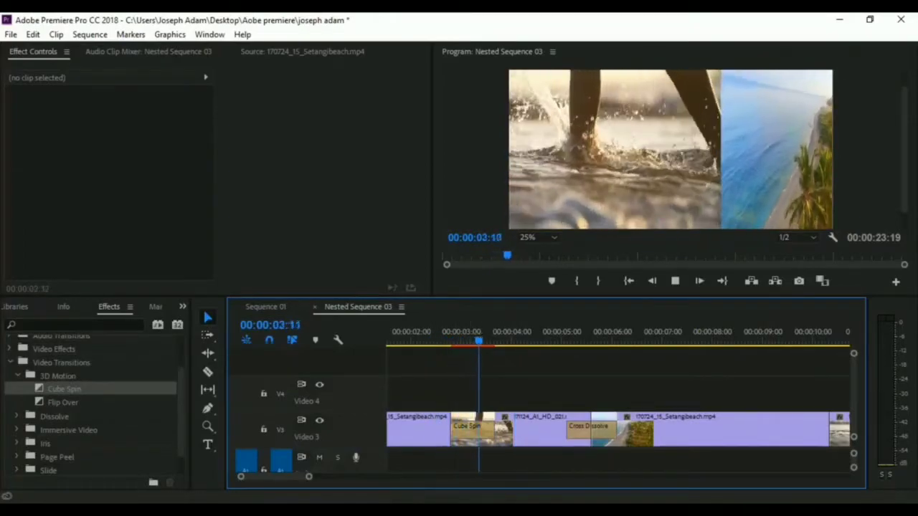
key(space)
Swap Cube Spin for Flip Over on the first edit point and preview it.
click(65, 403)
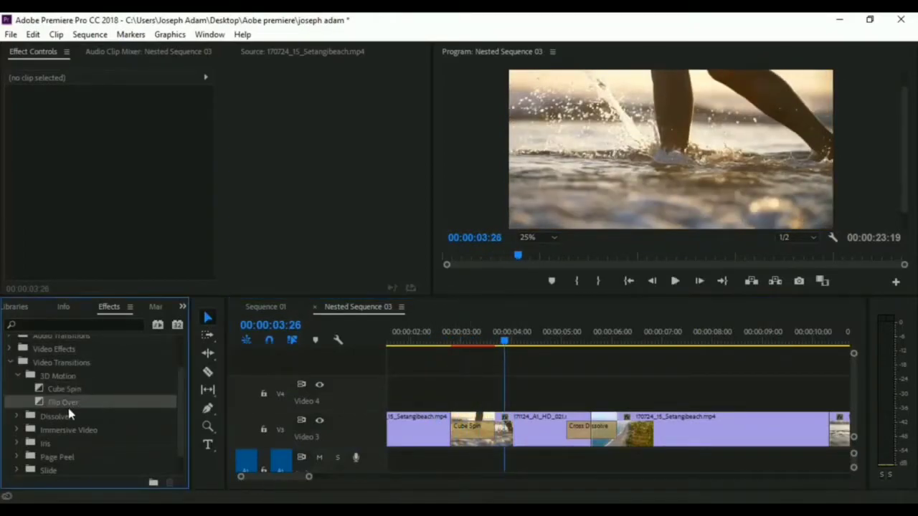
drag(52, 407, 475, 430)
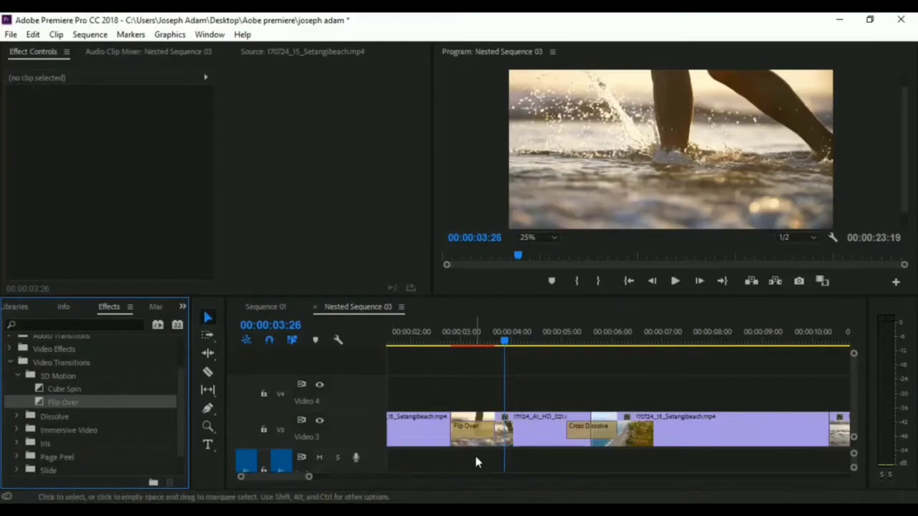
click(420, 336)
key(space)
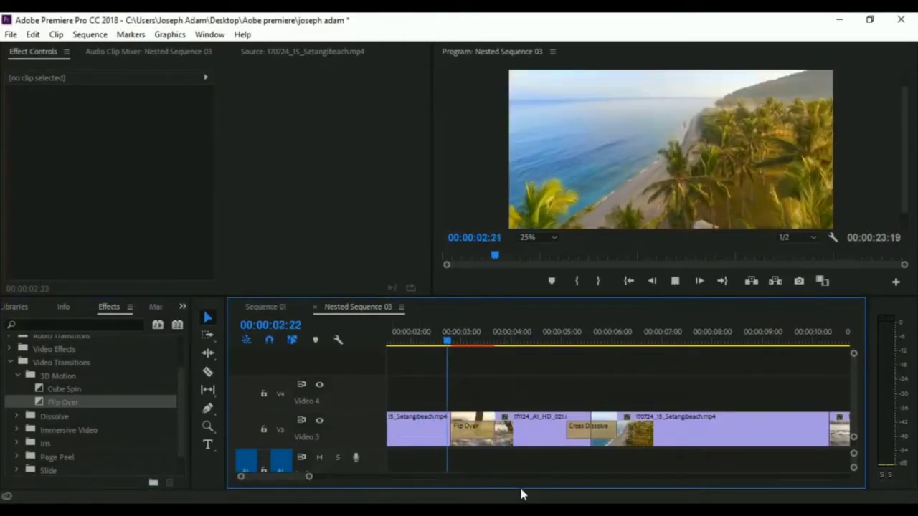
key(space)
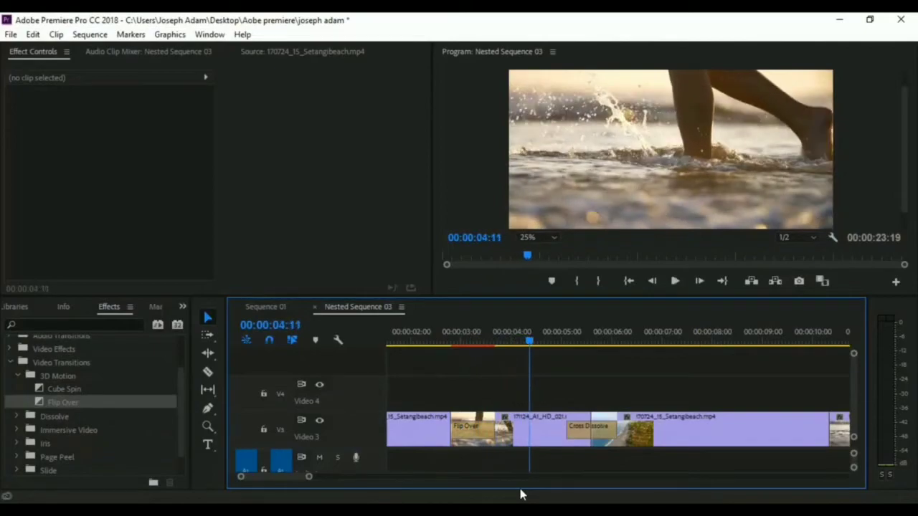
Replace Flip Over with a Page Peel transition and preview it.
click(18, 375)
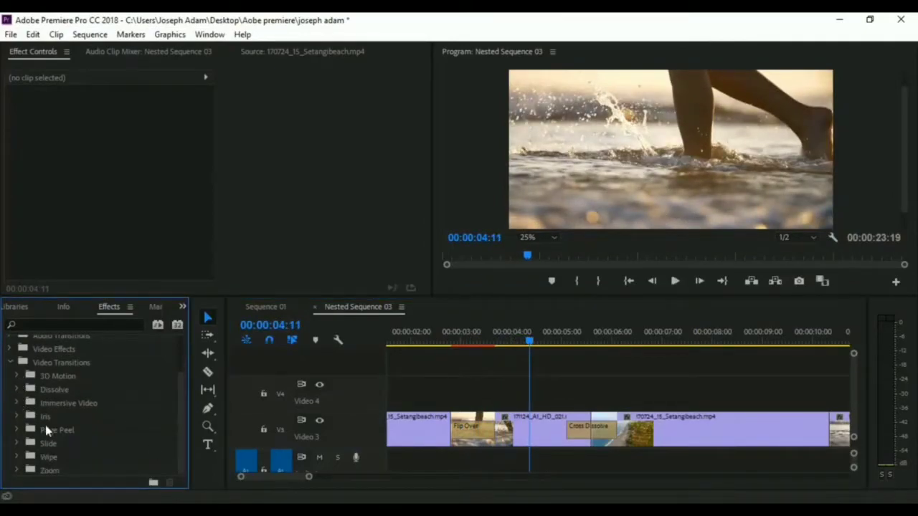
click(19, 430)
scroll(100, 445, down, 1)
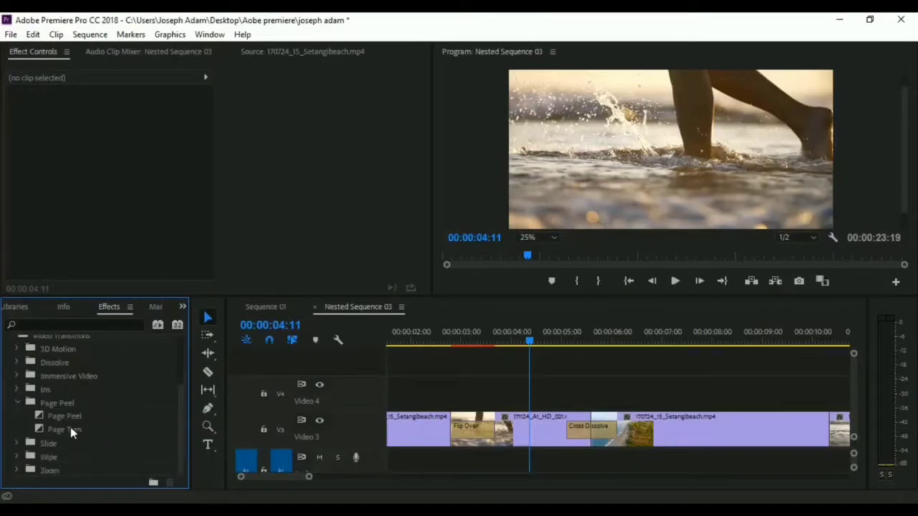
drag(66, 416, 470, 429)
click(426, 332)
key(space)
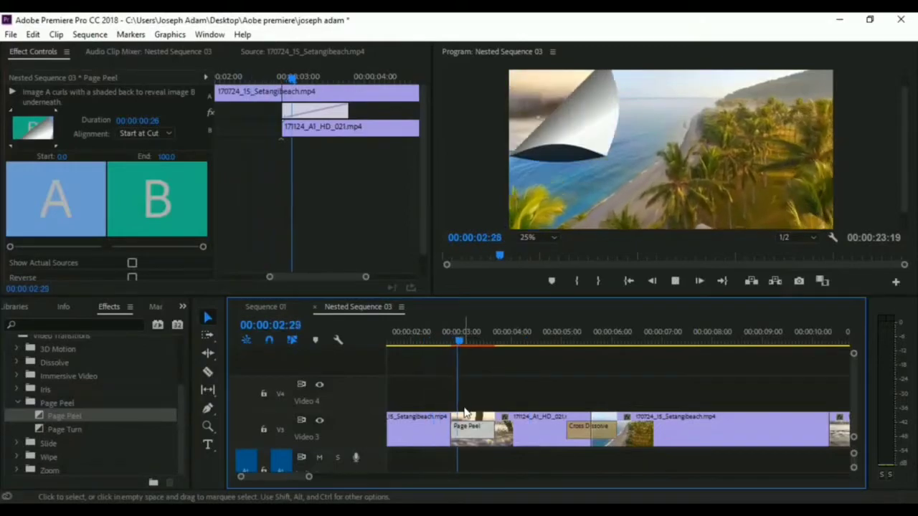
key(space)
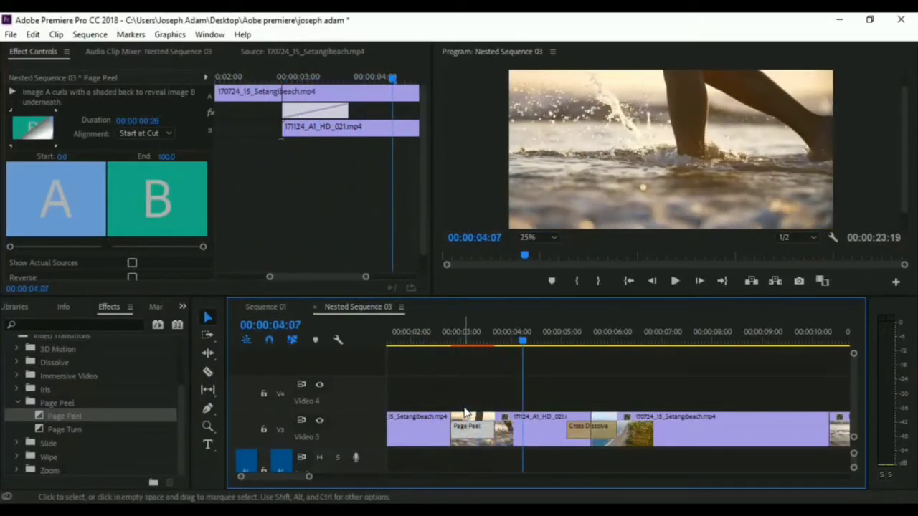
Replace Page Peel with Band Slide from the Slide group and preview it.
click(17, 444)
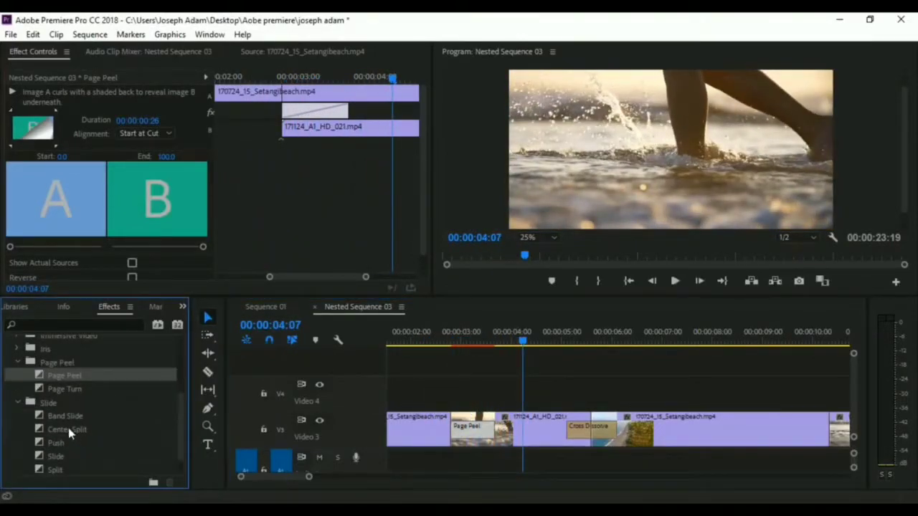
click(63, 418)
drag(231, 419, 466, 429)
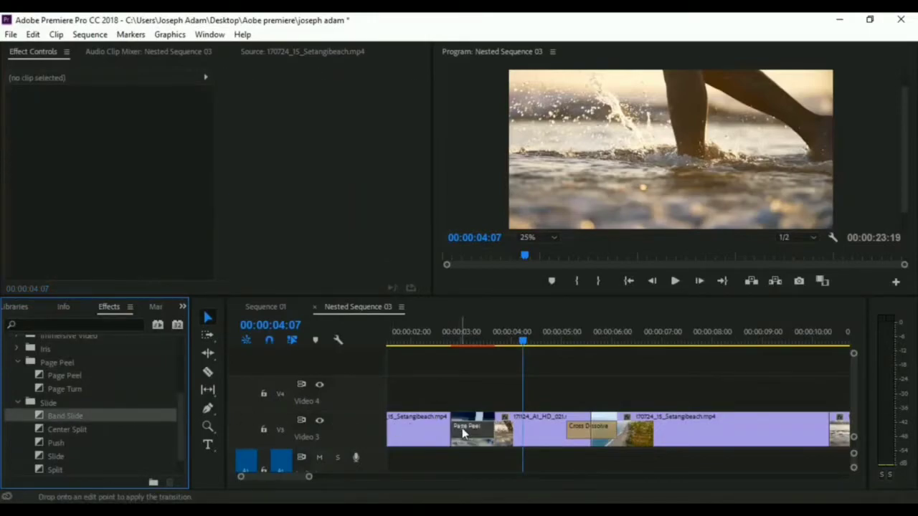
click(428, 342)
key(space)
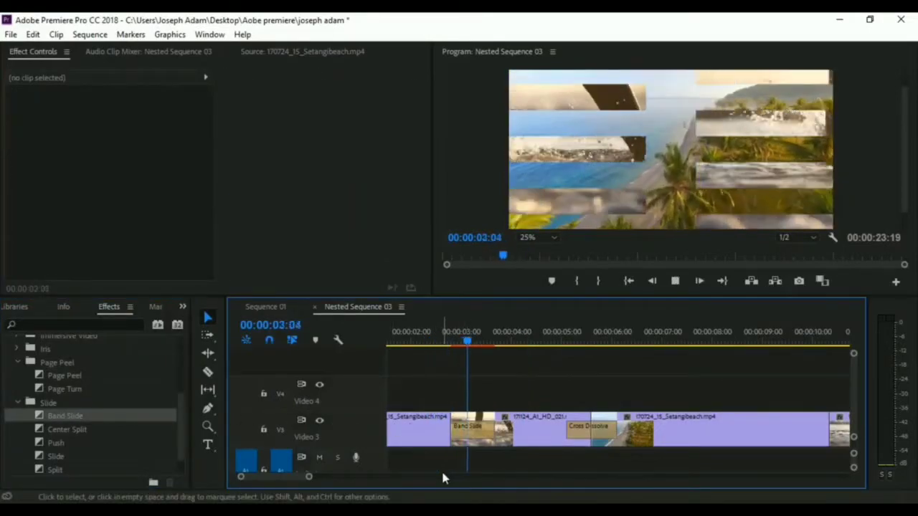
key(space)
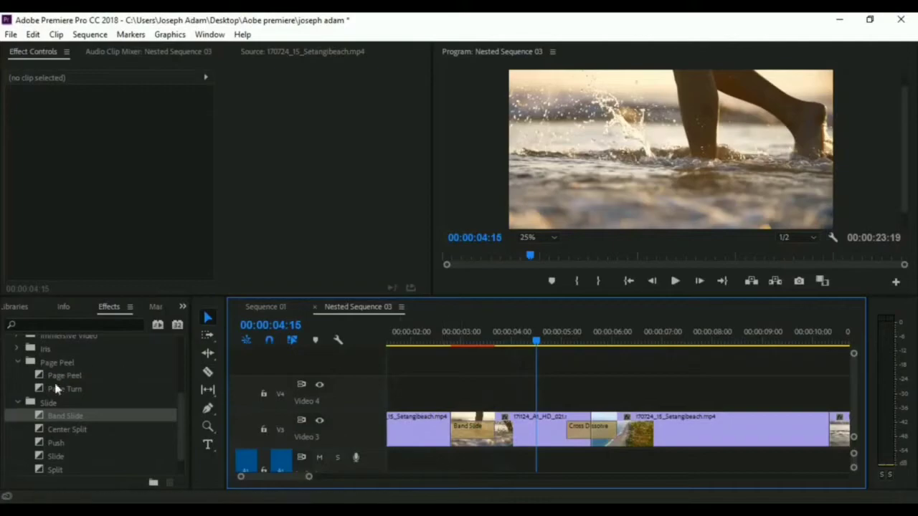
Collapse the Page Peel group and expand the Dissolve transitions folder.
scroll(52, 416, up, 2)
click(17, 403)
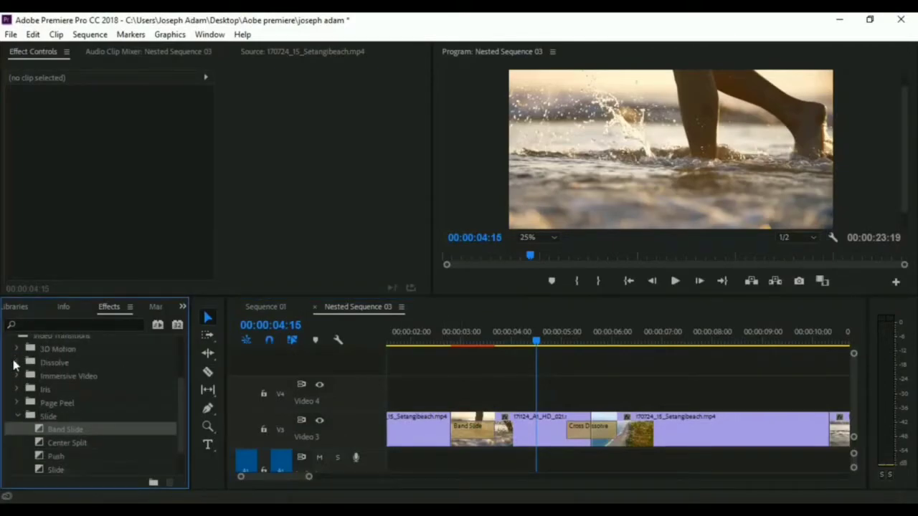
click(17, 362)
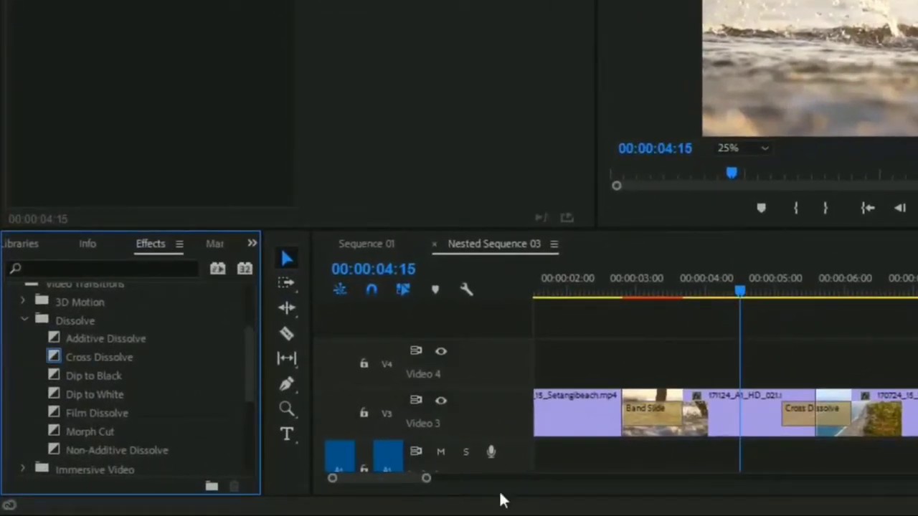
Apply the default transition at the first cut, then set Film Dissolve as the default transition.
right_click(616, 411)
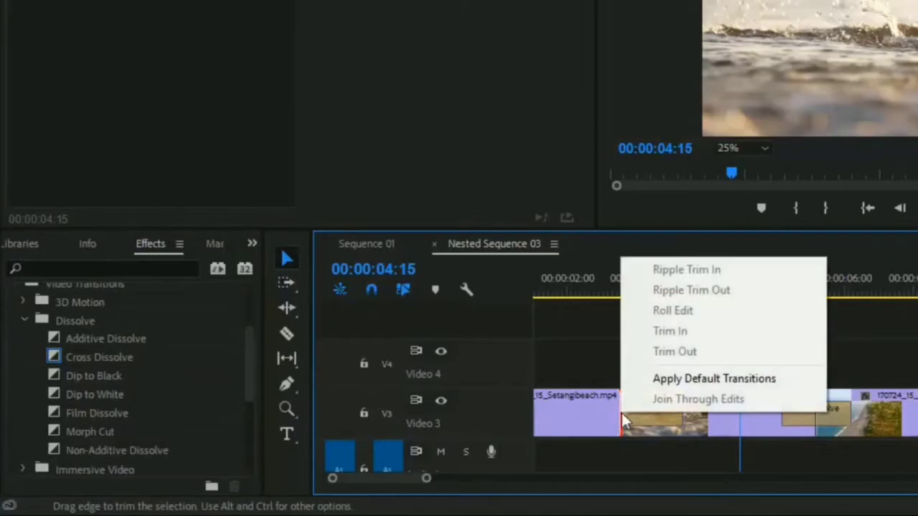
click(704, 380)
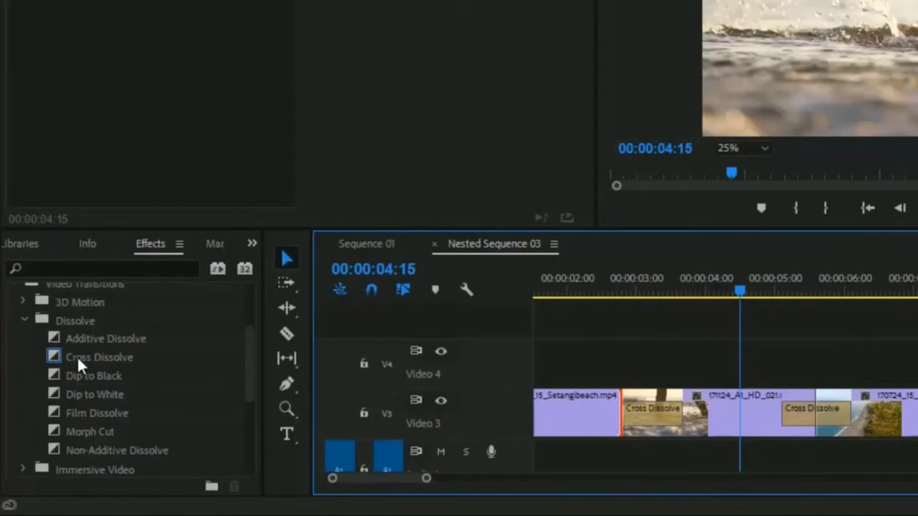
click(77, 356)
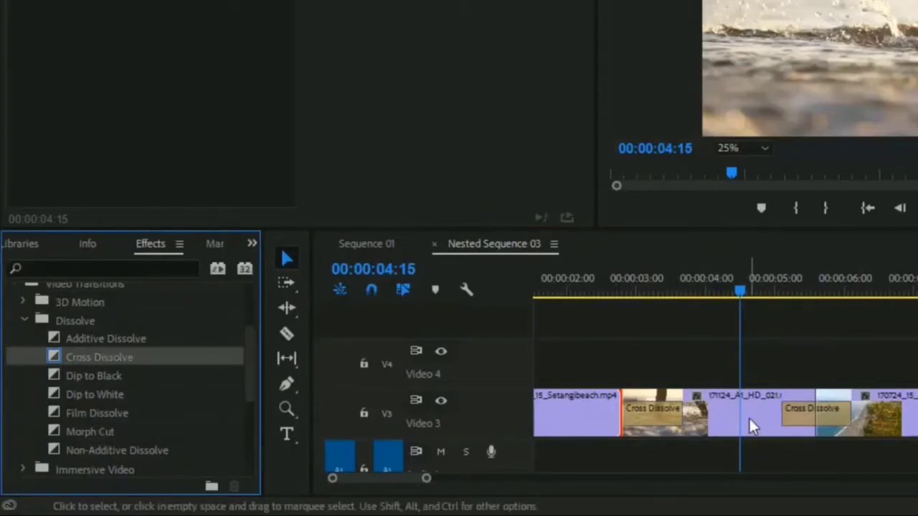
right_click(621, 409)
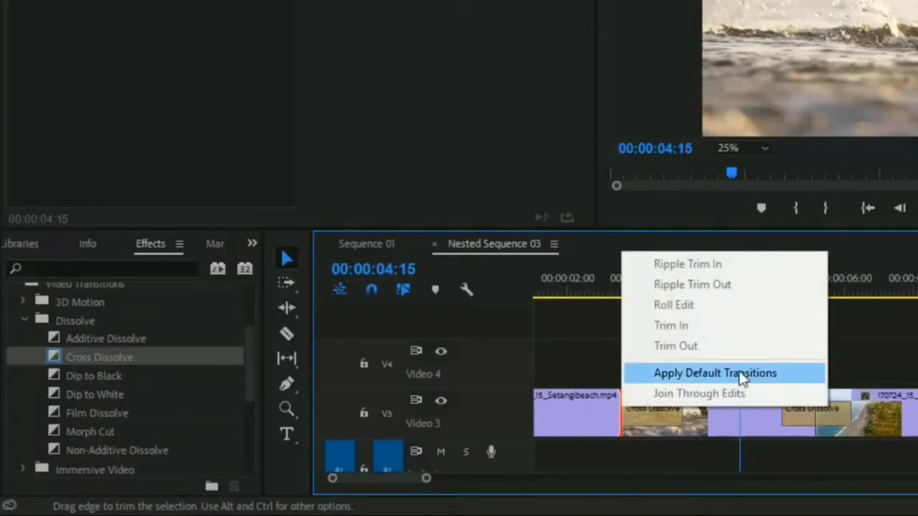
click(119, 414)
right_click(96, 414)
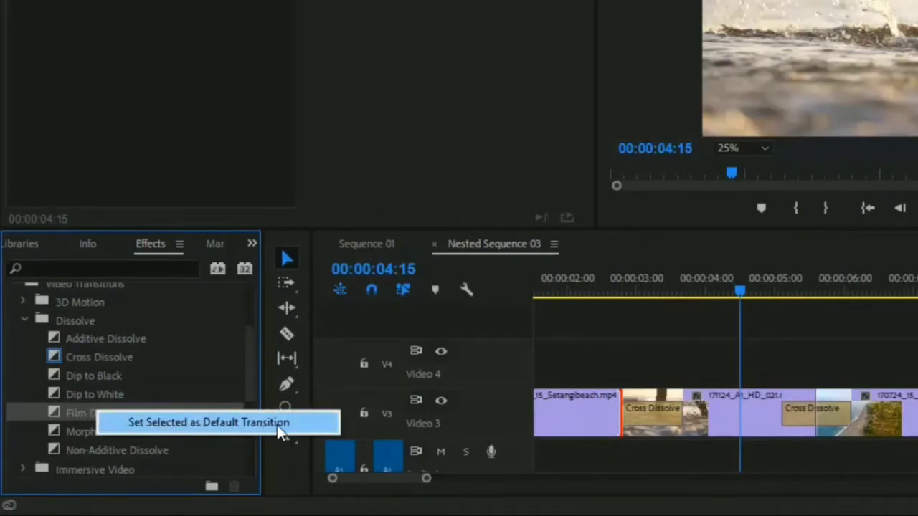
click(127, 423)
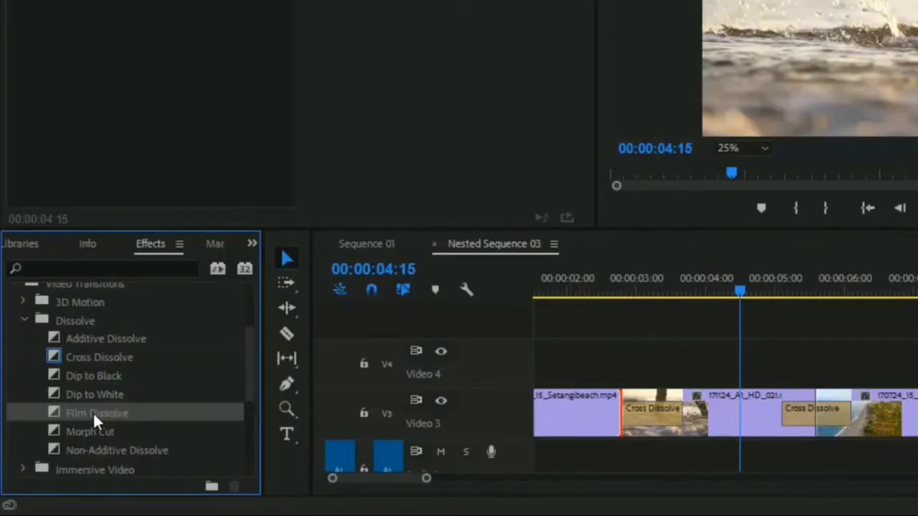
right_click(104, 413)
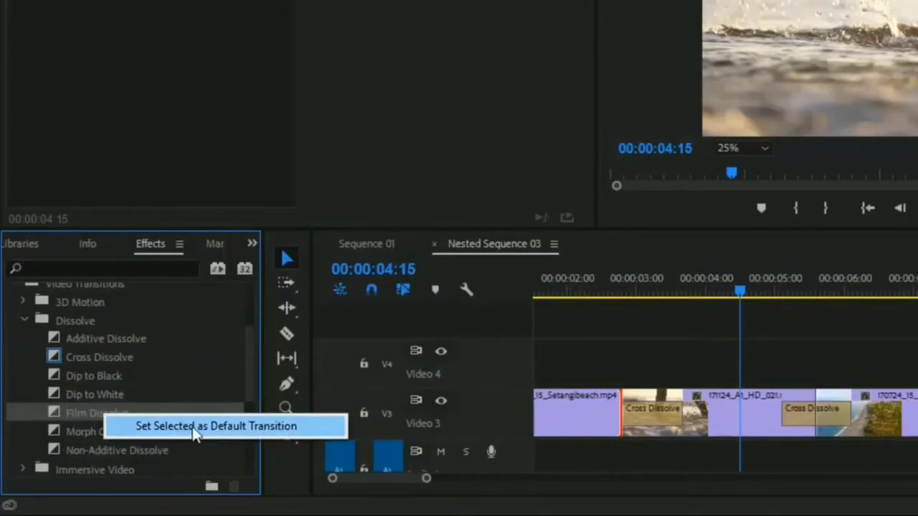
click(217, 429)
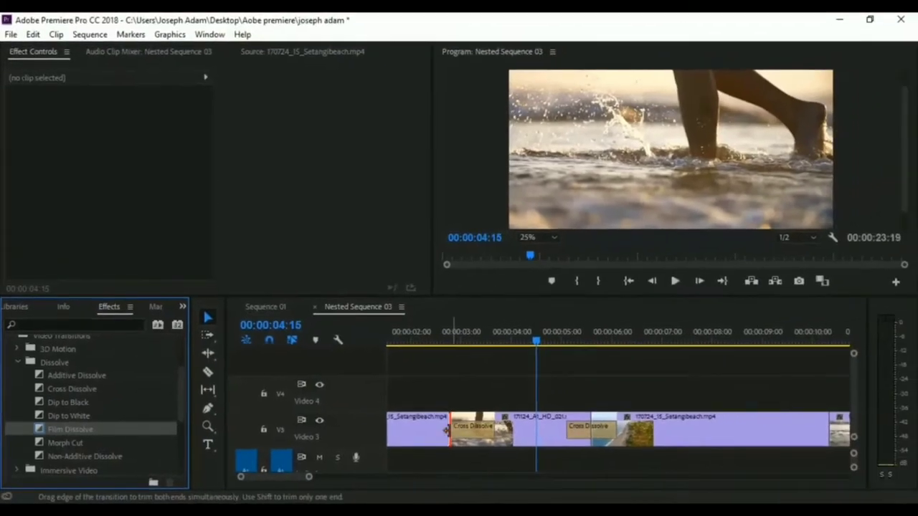
Apply the default Film Dissolve to the first edit point and preview it.
right_click(622, 413)
click(517, 407)
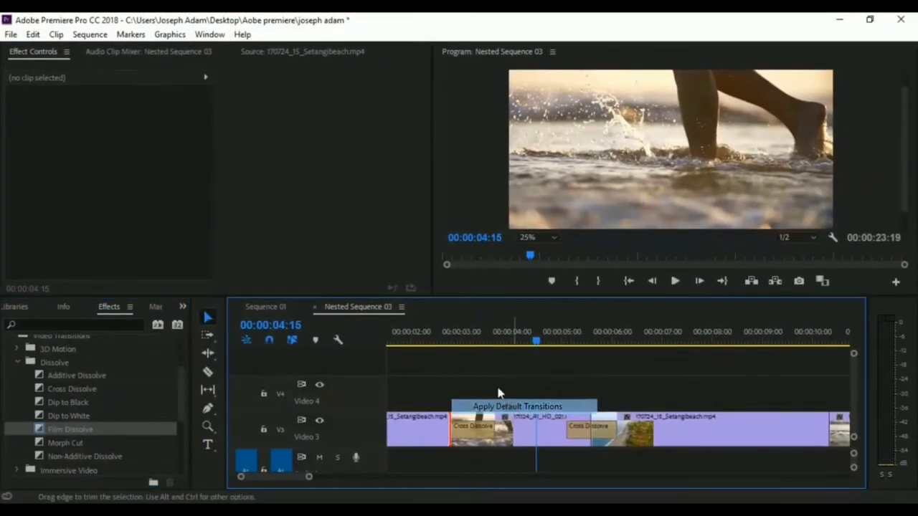
click(414, 337)
key(space)
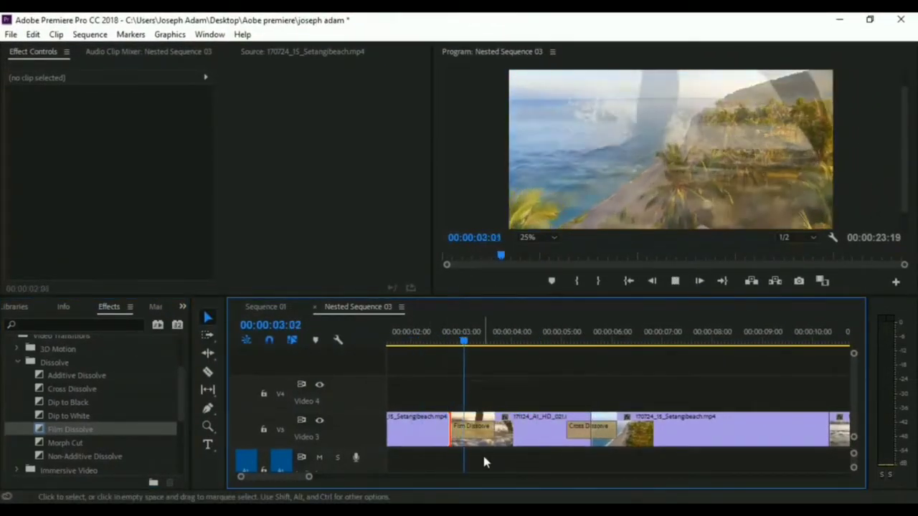
key(space)
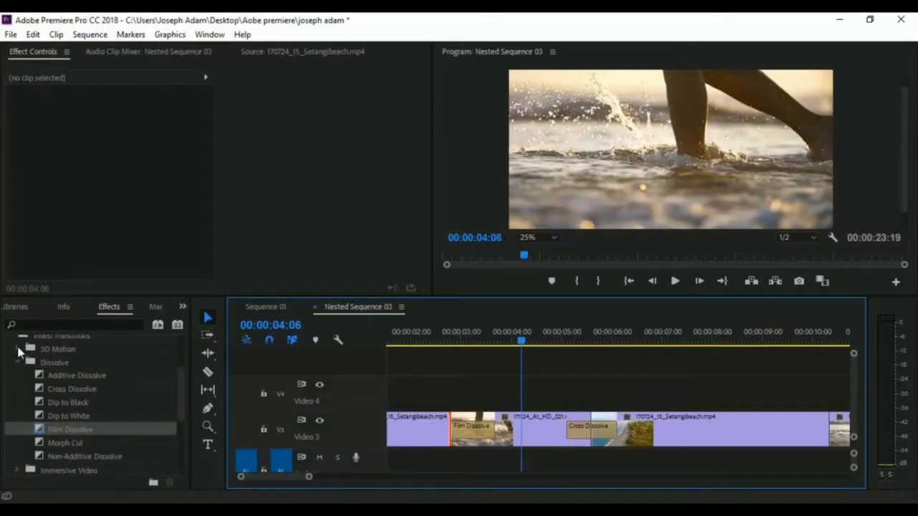
Make Cube Spin from the 3D Motion group the default transition.
click(18, 348)
click(70, 362)
right_click(69, 366)
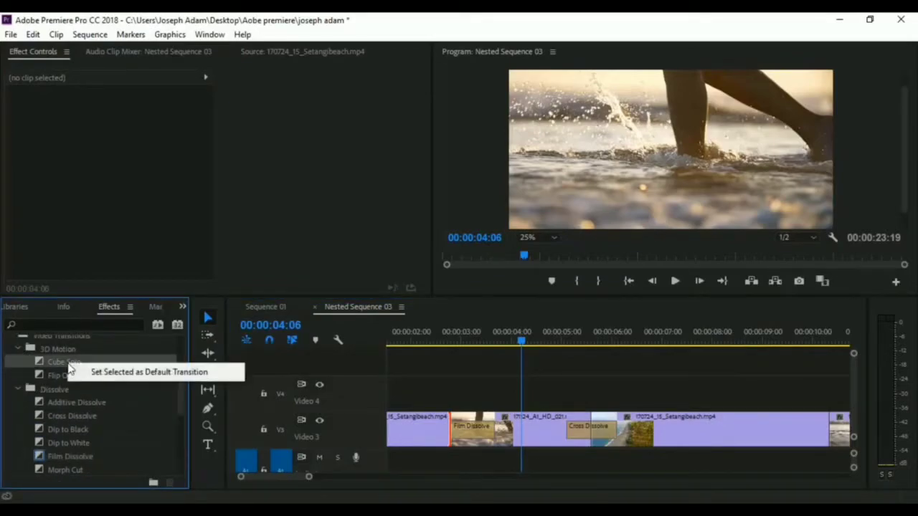
click(115, 373)
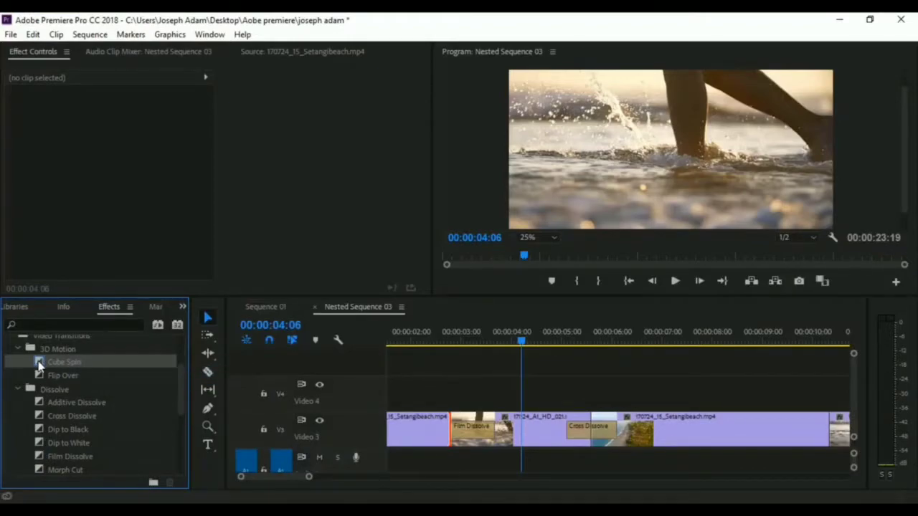
Replace the Film Dissolve at the first cut with Cube Spin and preview it.
click(446, 431)
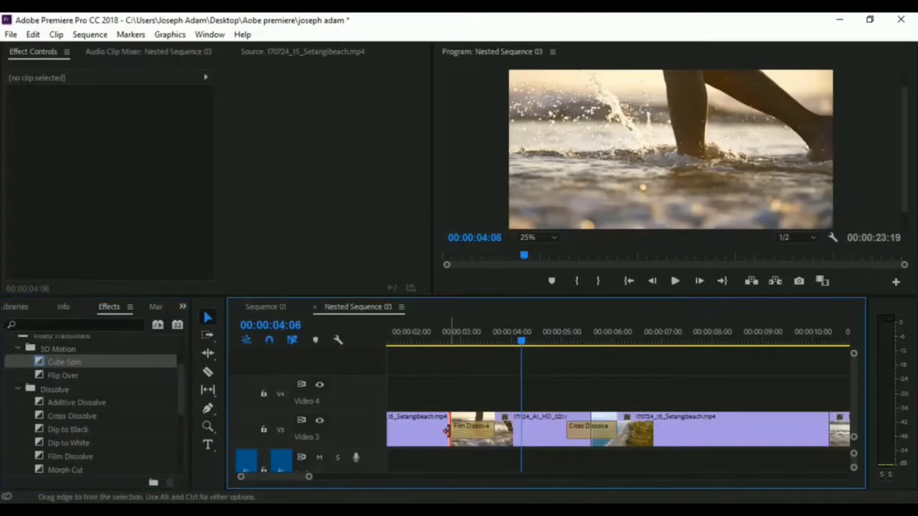
right_click(446, 431)
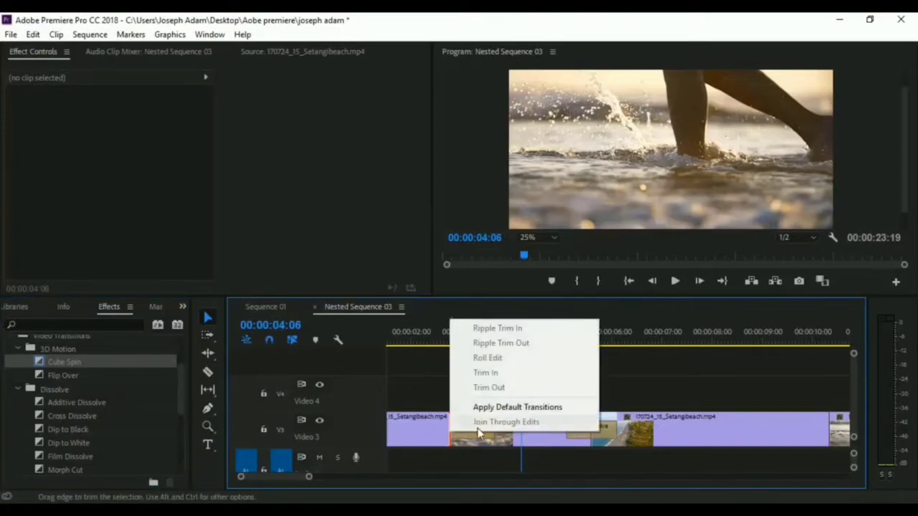
click(549, 407)
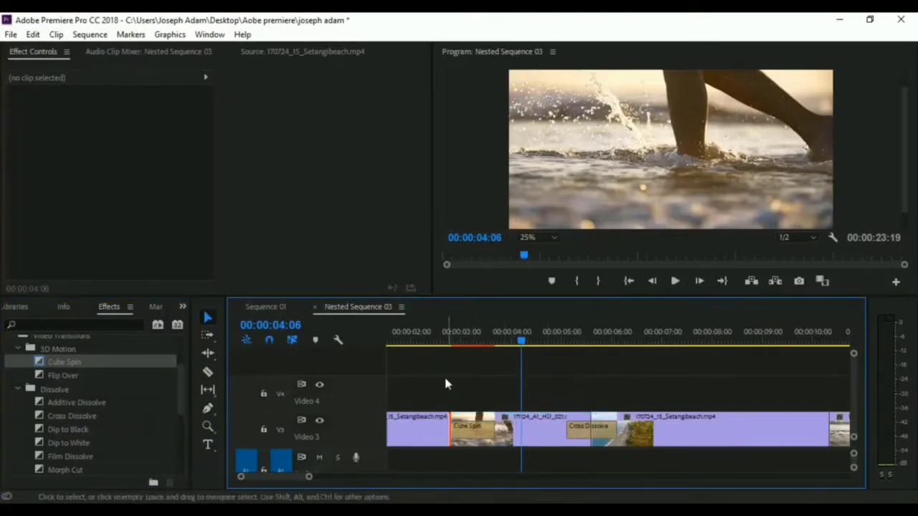
click(417, 332)
key(space)
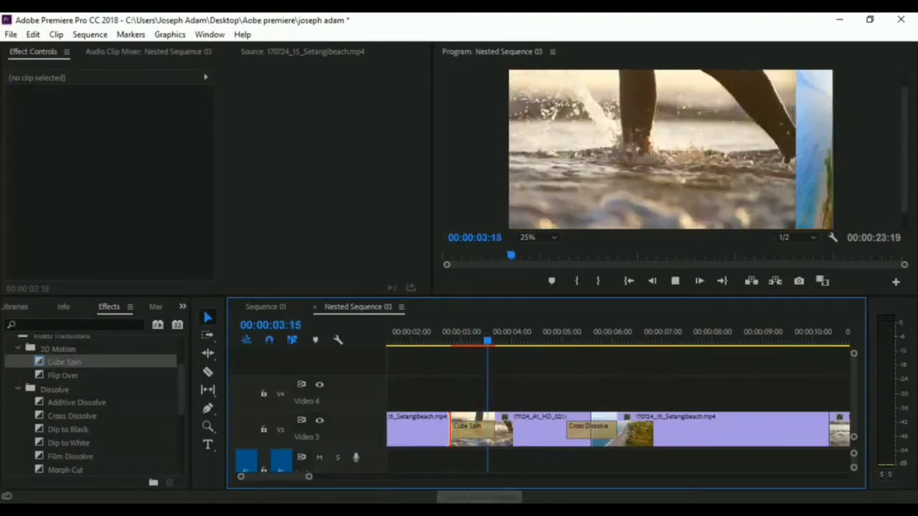
key(space)
Clear the Cross Dissolve at the second cut, apply Cube Spin there, and preview it.
click(602, 434)
right_click(603, 434)
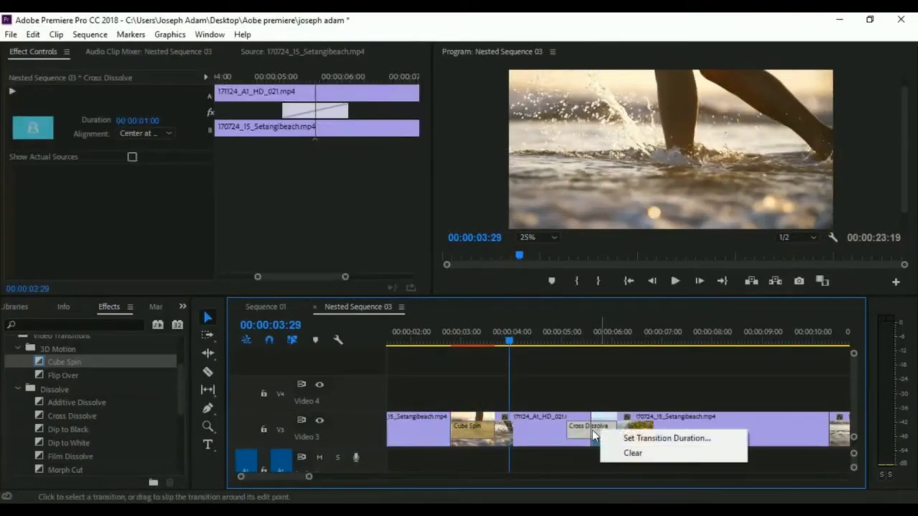
click(614, 452)
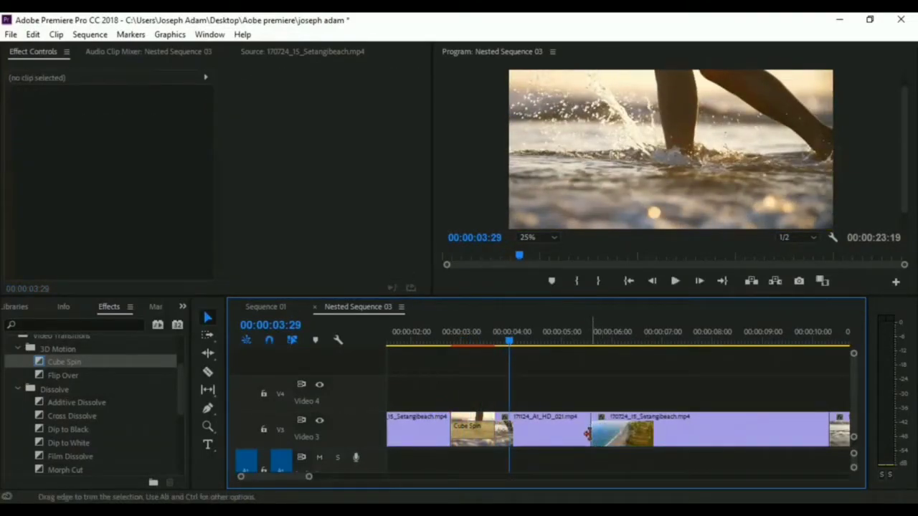
double_click(590, 433)
right_click(590, 432)
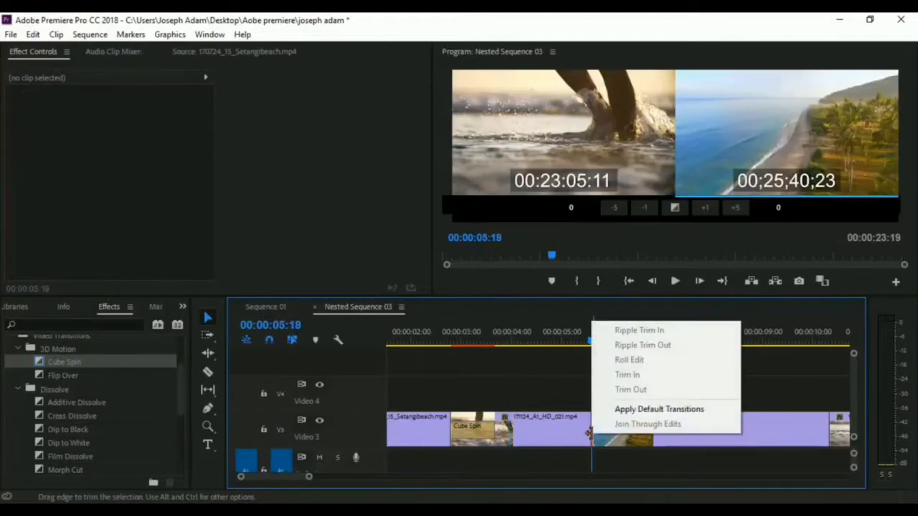
click(653, 409)
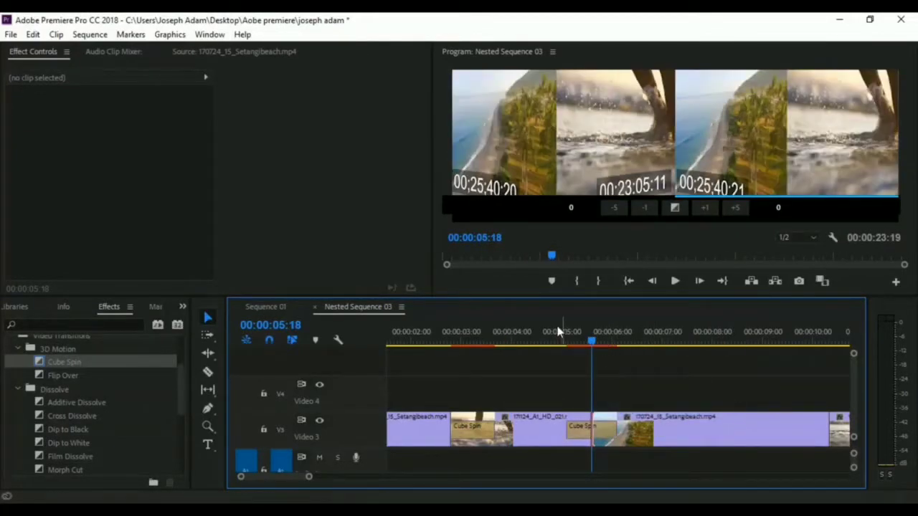
click(539, 331)
key(space)
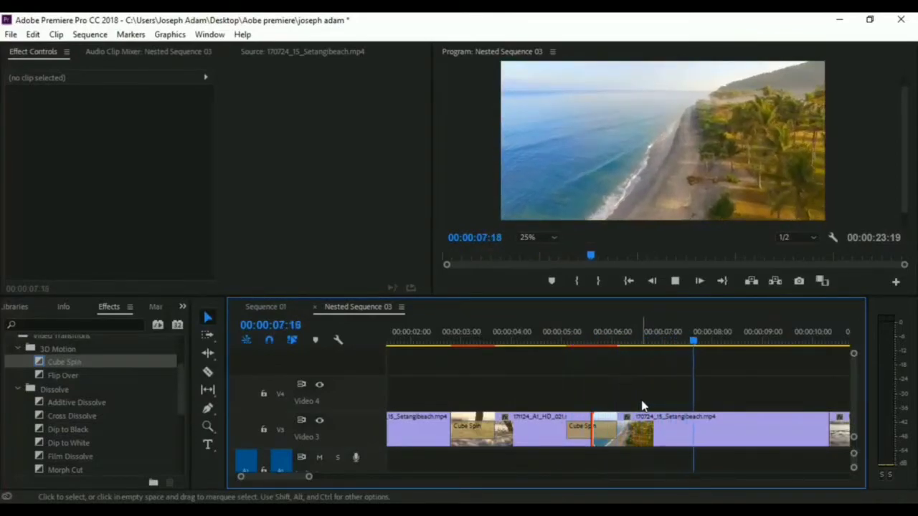
key(space)
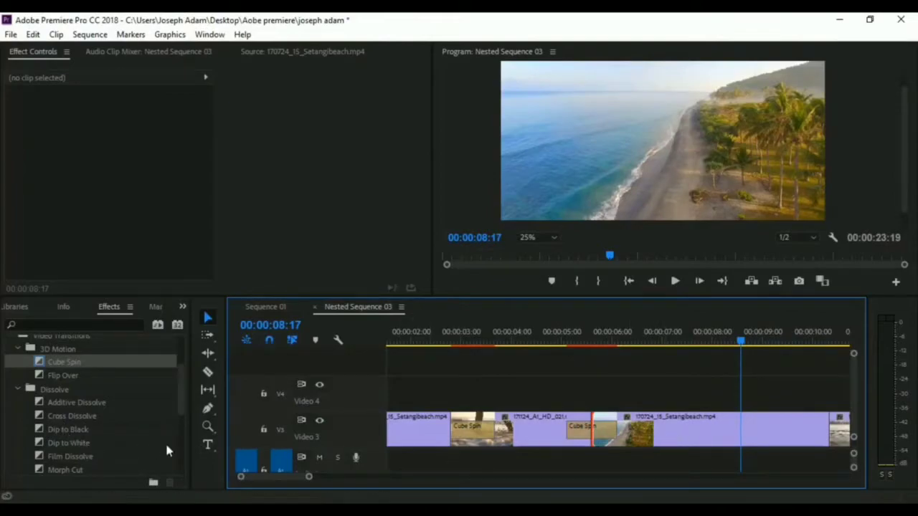
Make Cross Dissolve the default transition.
click(76, 417)
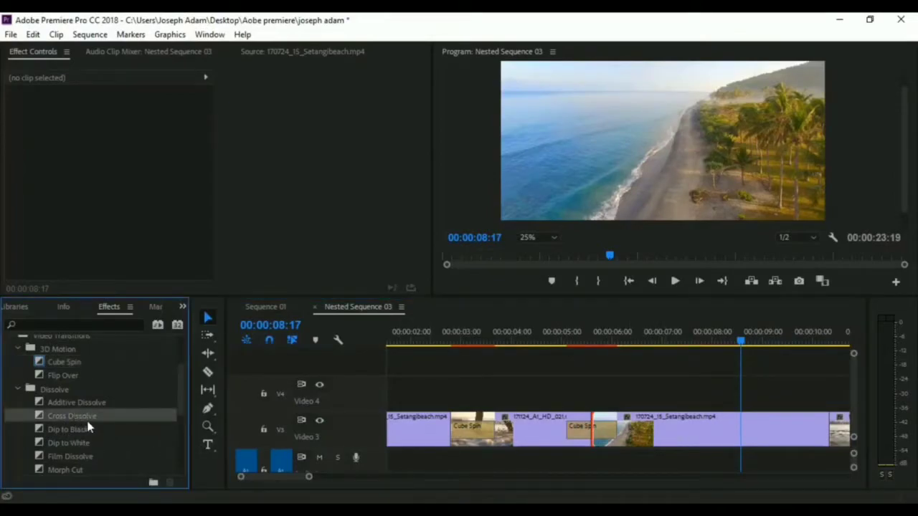
right_click(68, 419)
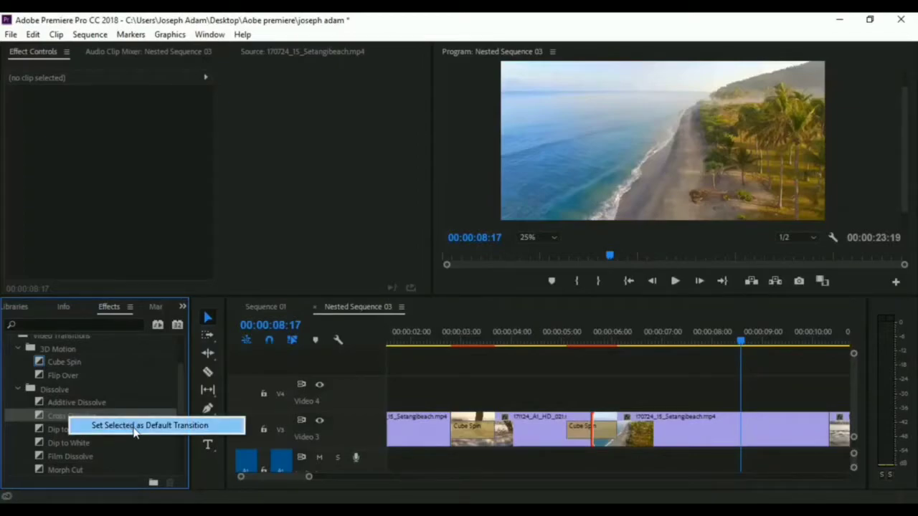
click(134, 426)
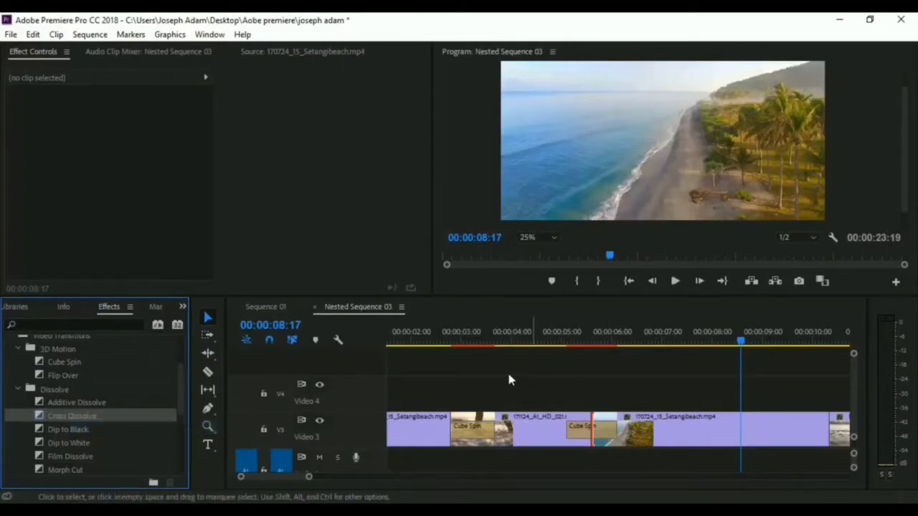
Replace both Cube Spin transitions with Cross Dissolve at the two cuts.
click(444, 431)
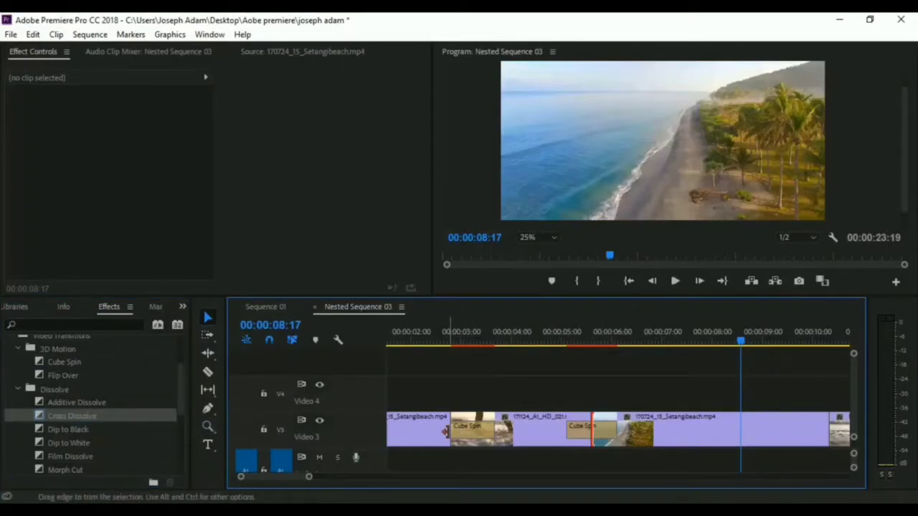
right_click(450, 431)
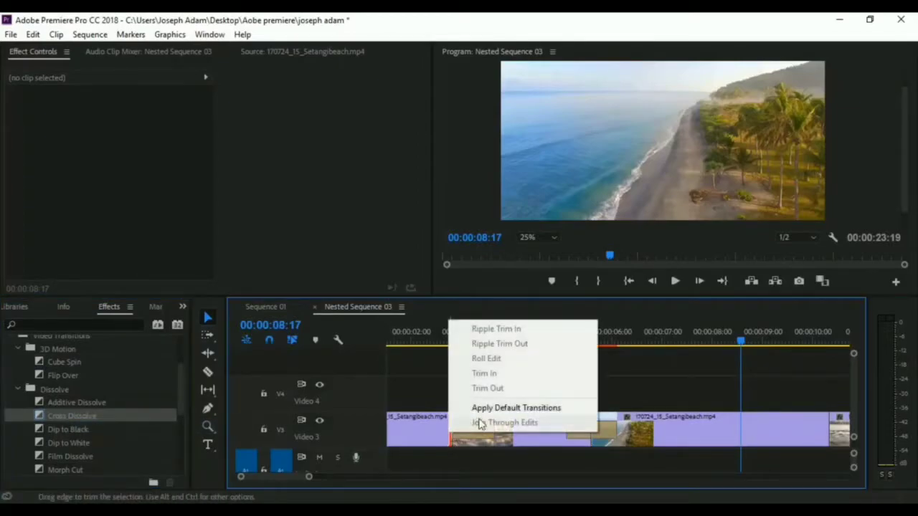
click(488, 407)
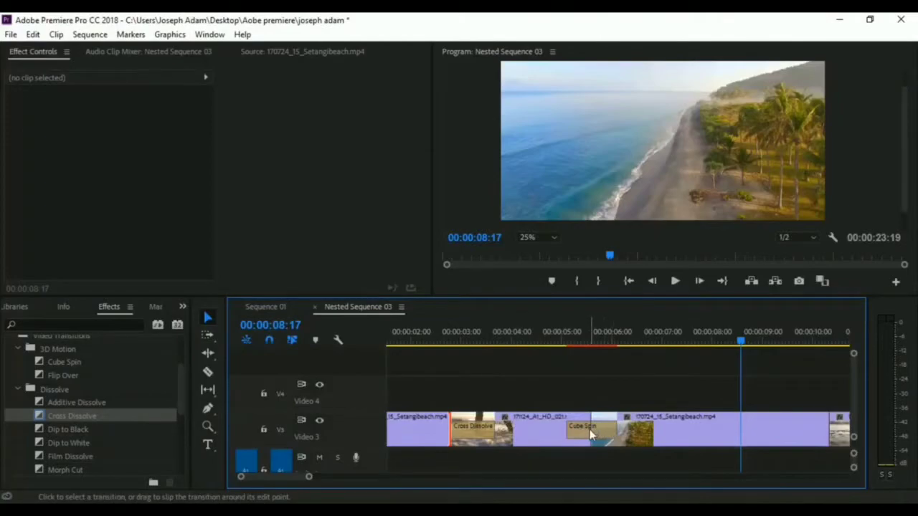
click(591, 434)
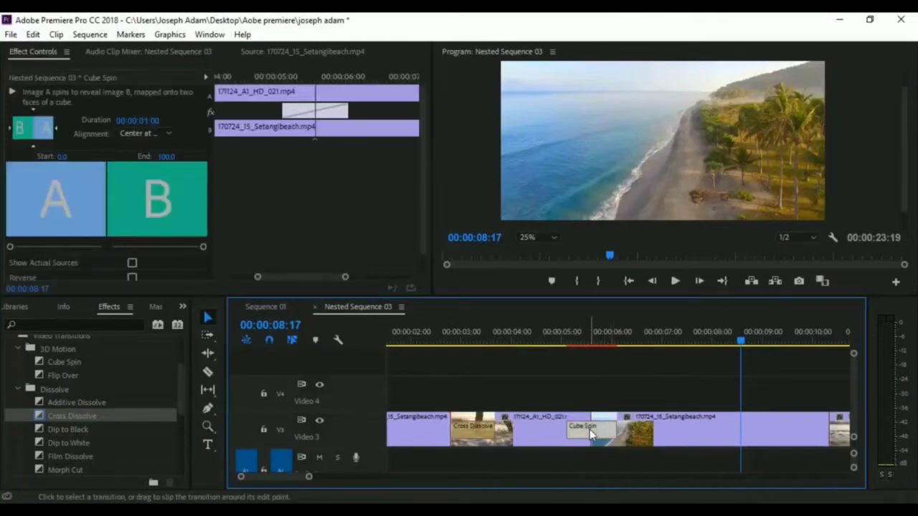
key(Delete)
right_click(592, 433)
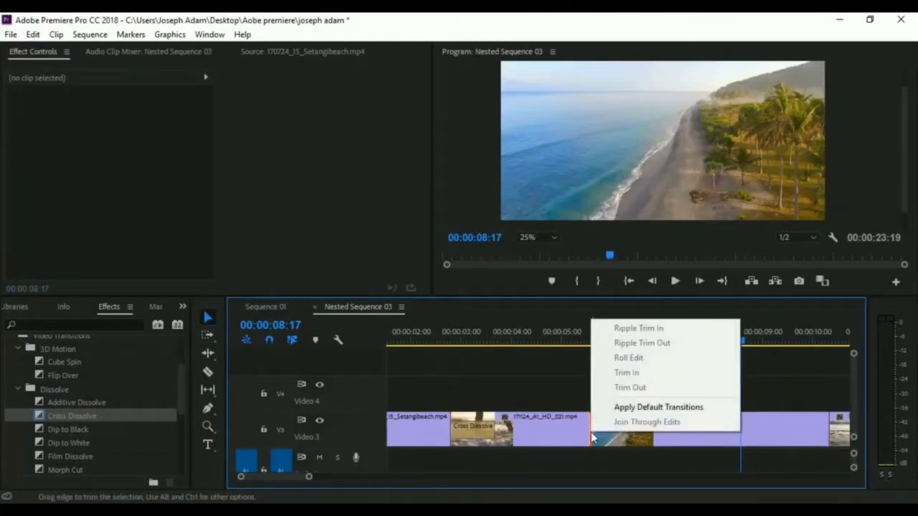
click(633, 407)
Play back both Cross Dissolve transitions from before the first cut.
click(417, 336)
key(space)
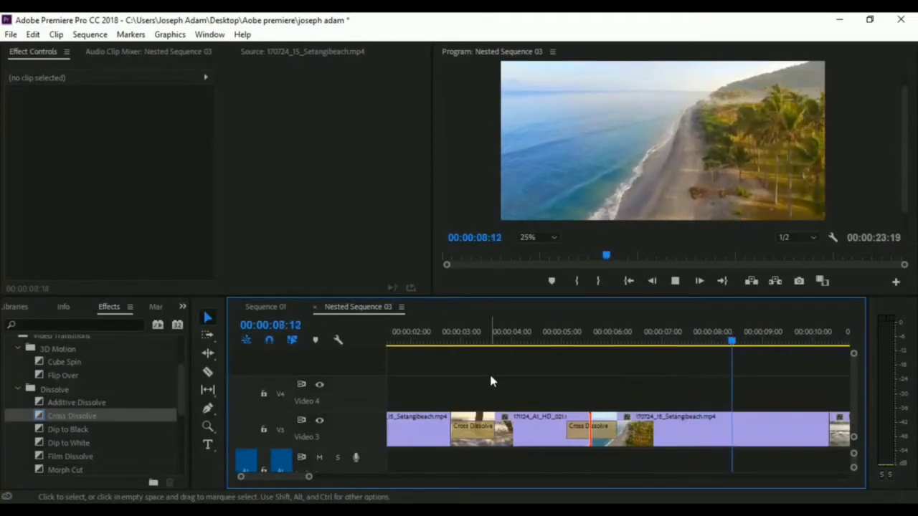
key(space)
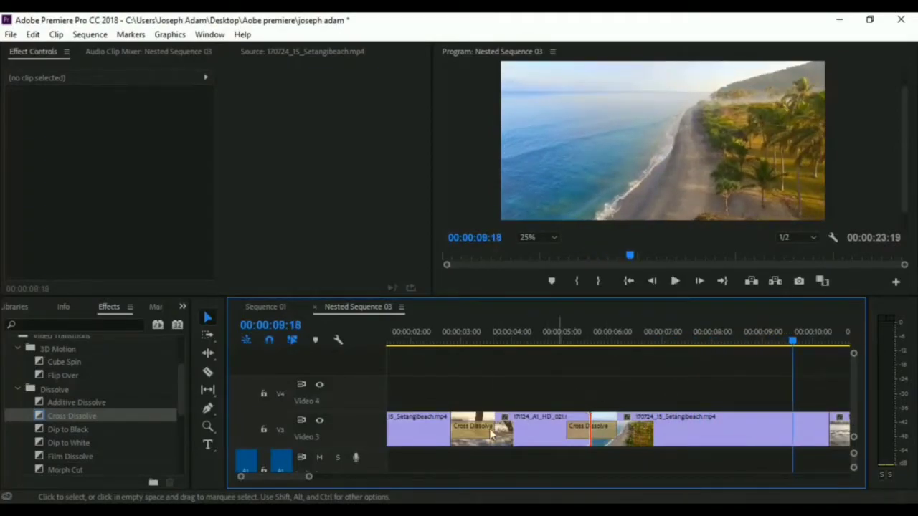
scroll(43, 456, down, 3)
Make Center Split from the Slide folder the default transition.
scroll(64, 444, down, 2)
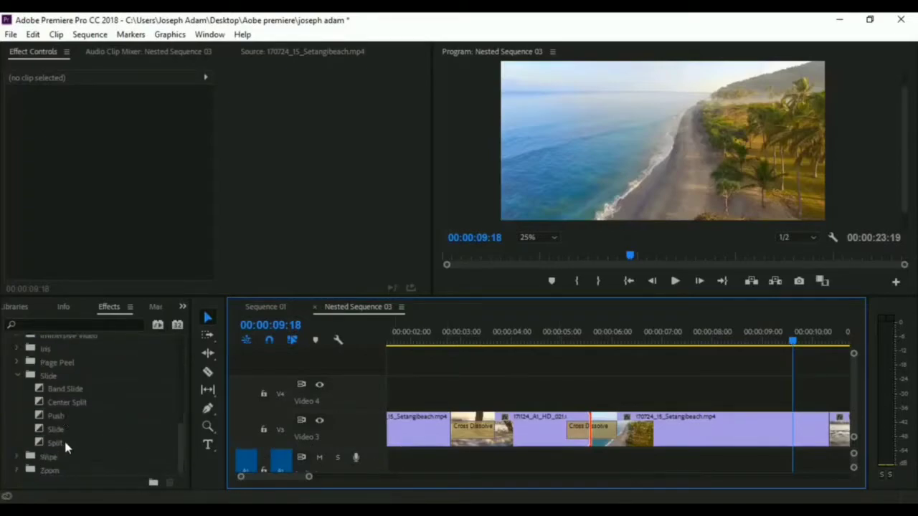
right_click(77, 416)
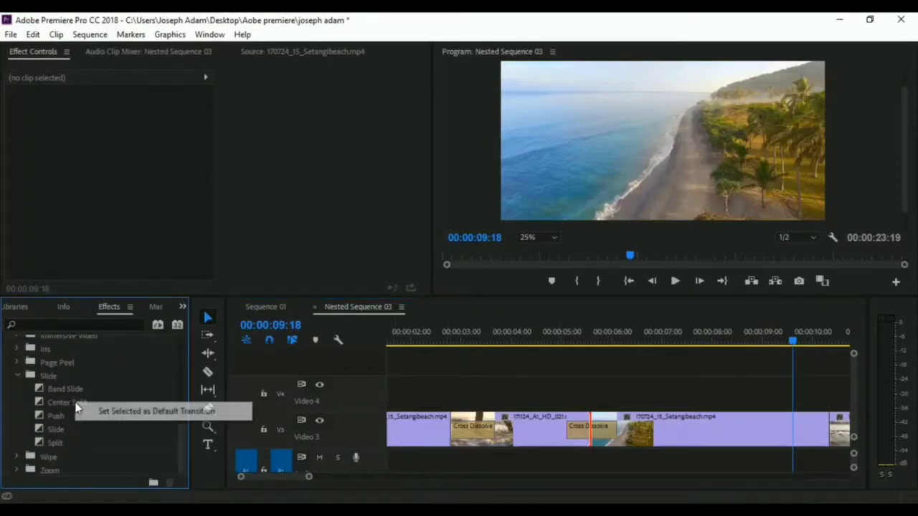
click(143, 410)
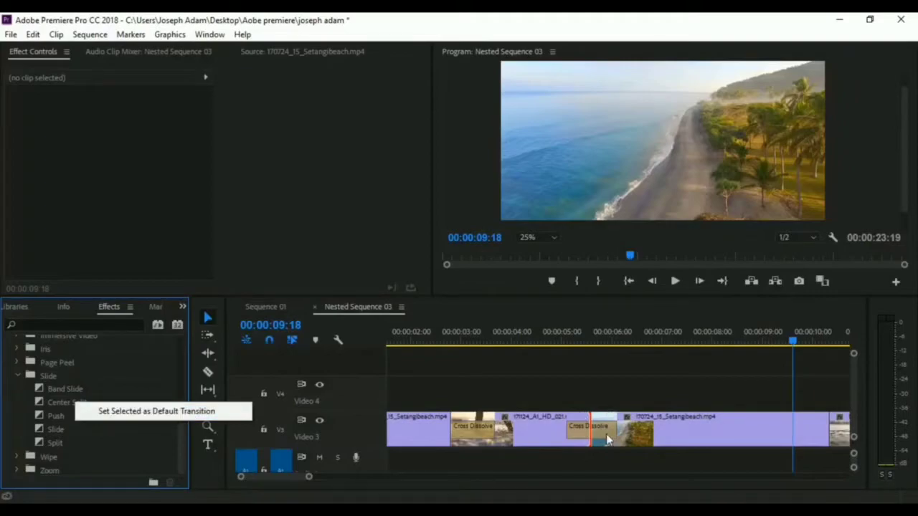
Delete the Cross Dissolve at the second cut, leaving a plain cut.
click(596, 438)
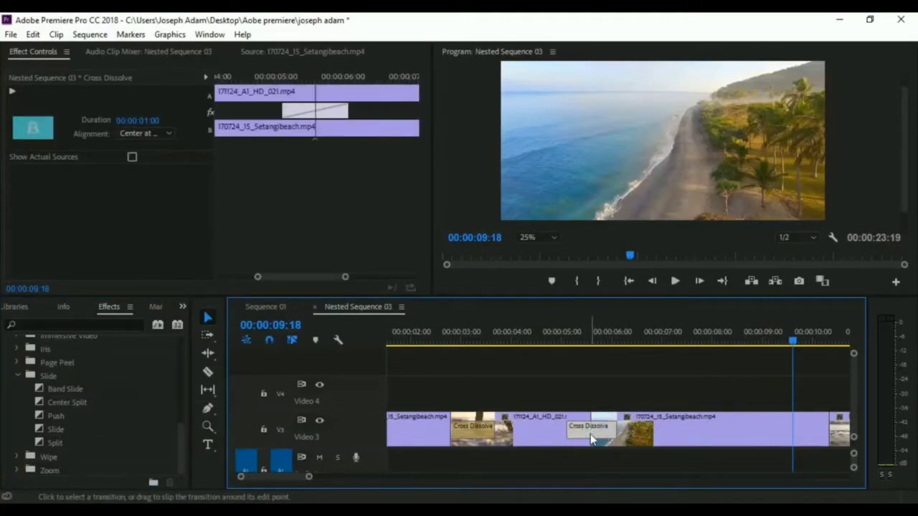
key(Delete)
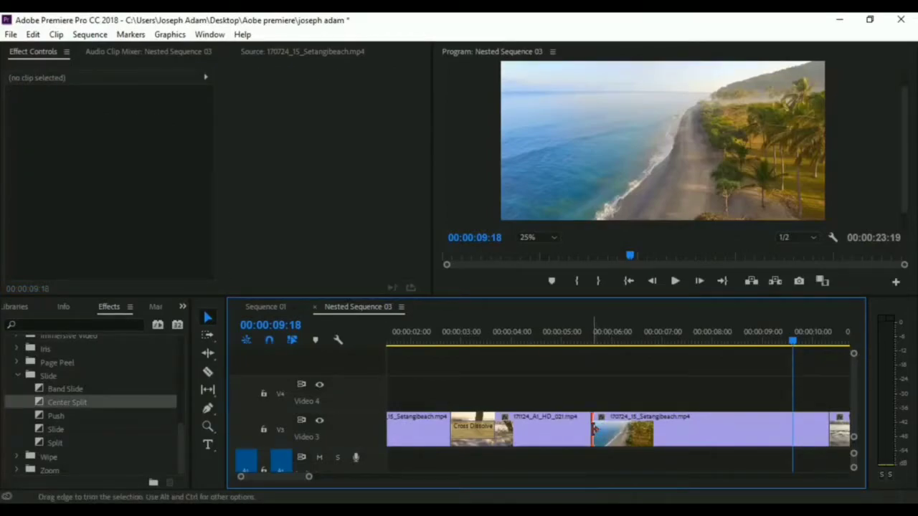
right_click(593, 429)
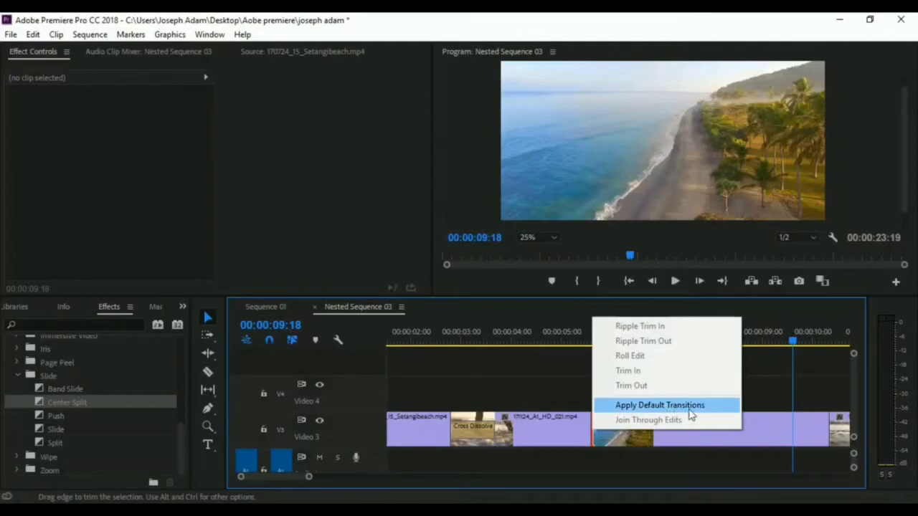
click(586, 428)
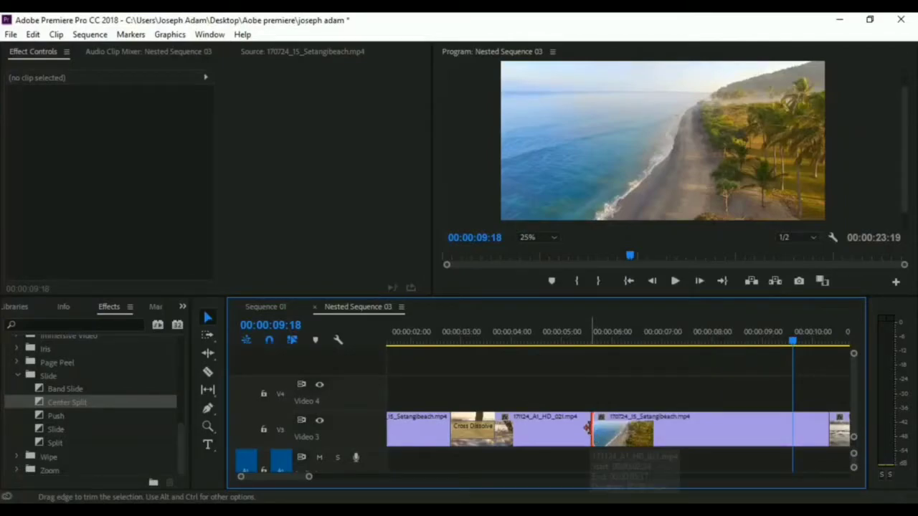
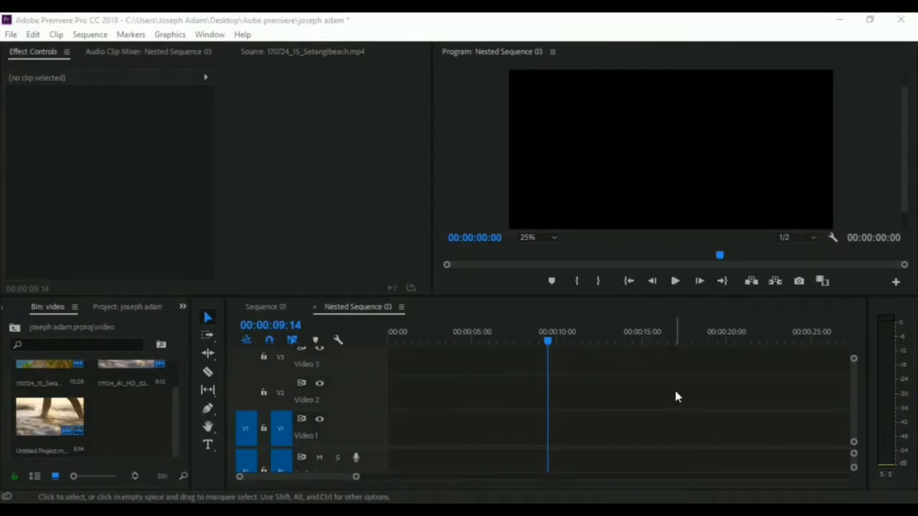
Import the video bmx file into the video bin, browsing the files as large icons.
drag(552, 346, 388, 347)
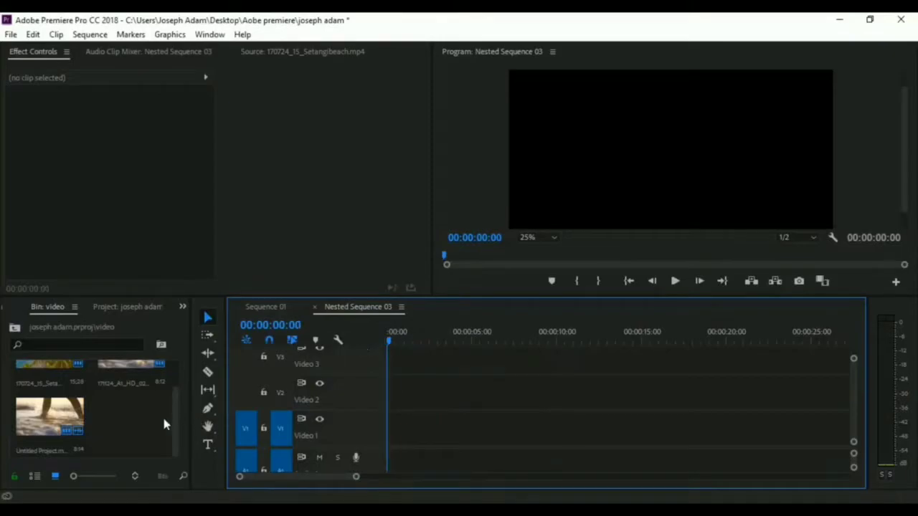
right_click(130, 422)
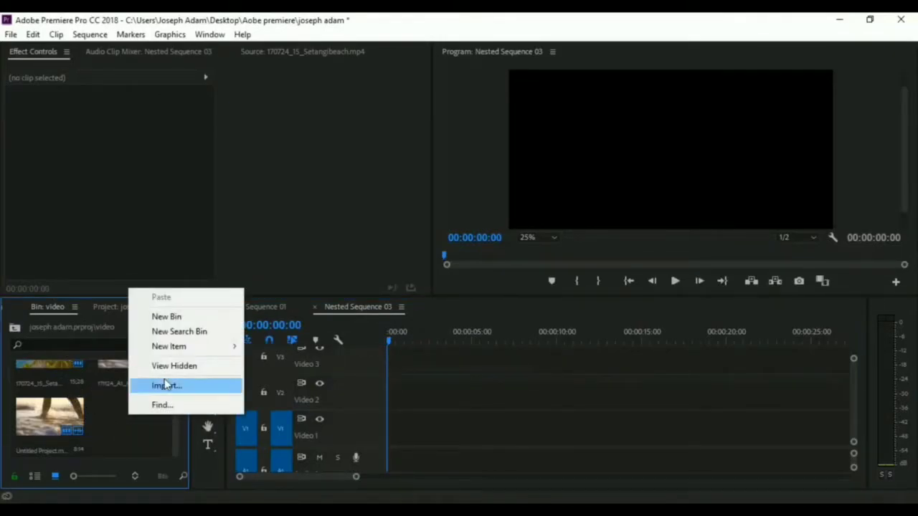
click(190, 391)
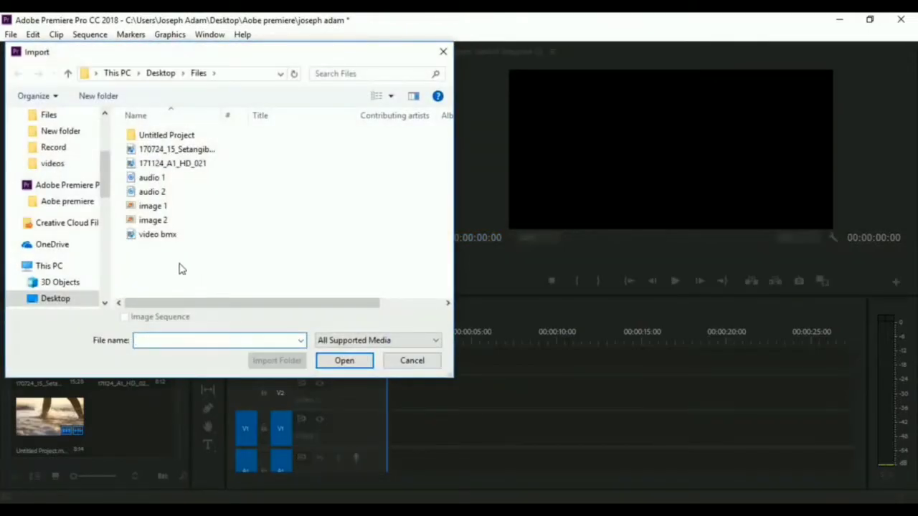
click(164, 236)
click(390, 96)
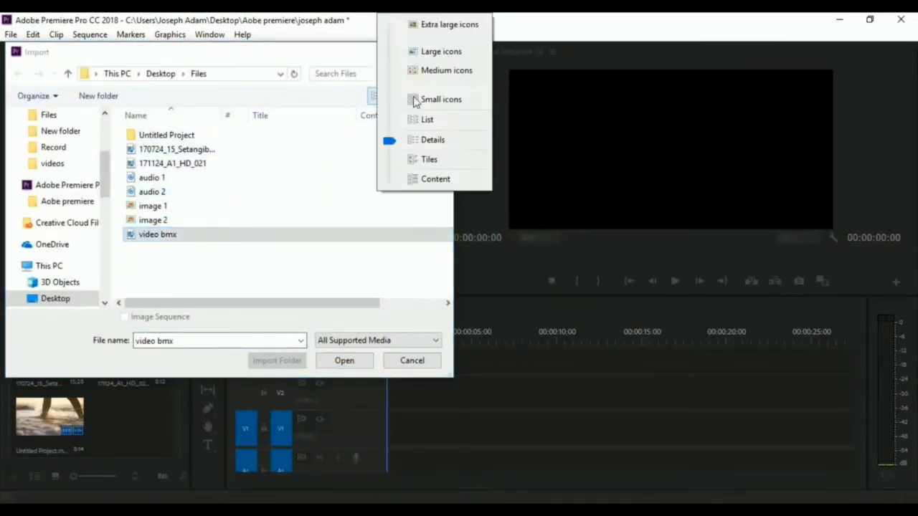
click(438, 57)
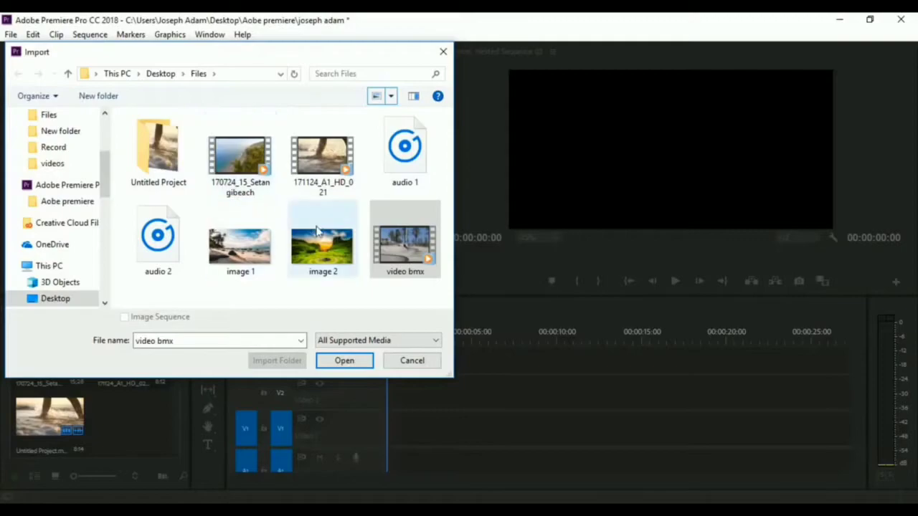
click(343, 362)
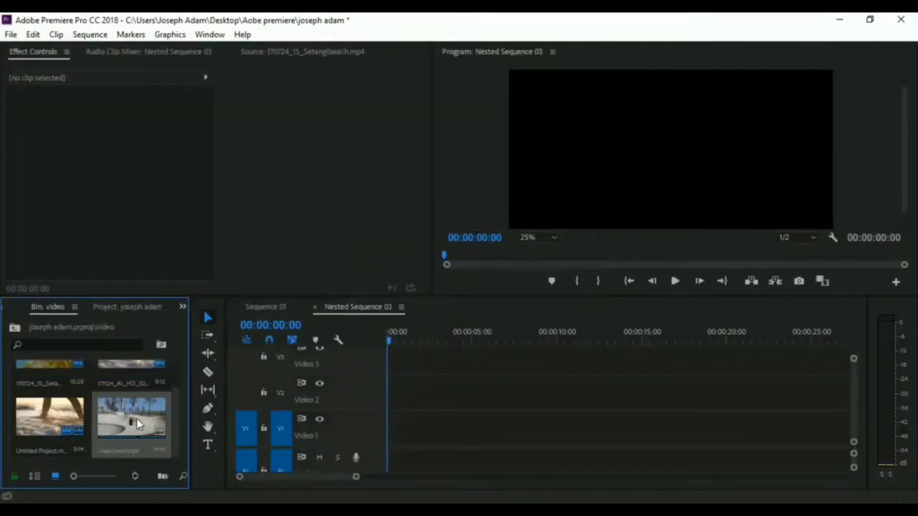
Place the video bmx clip on Video 2 at 00:00:00:00 and preview the sequence.
drag(141, 418, 435, 389)
drag(399, 395, 401, 396)
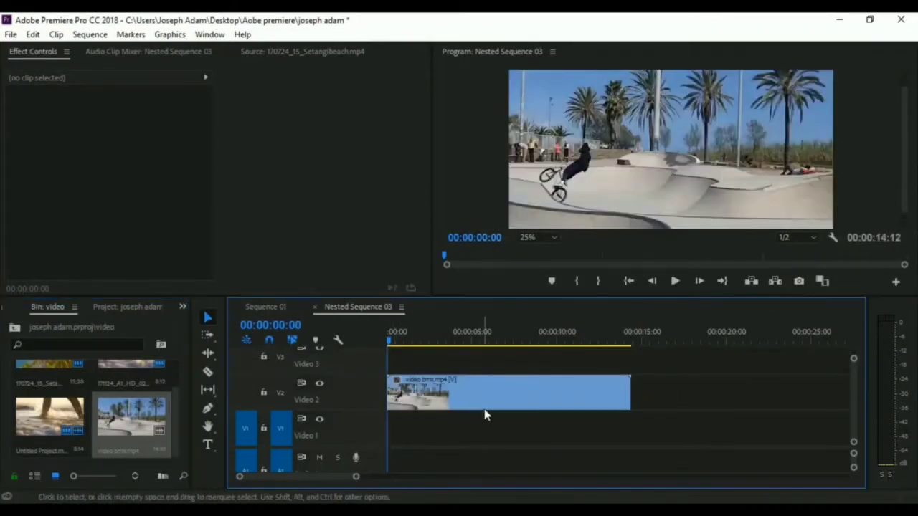
click(675, 281)
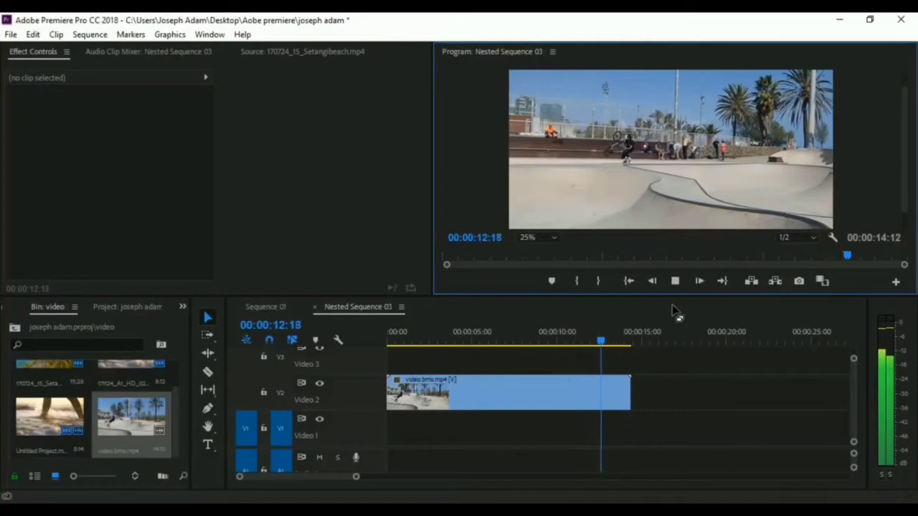
key(space)
click(539, 351)
key(Home)
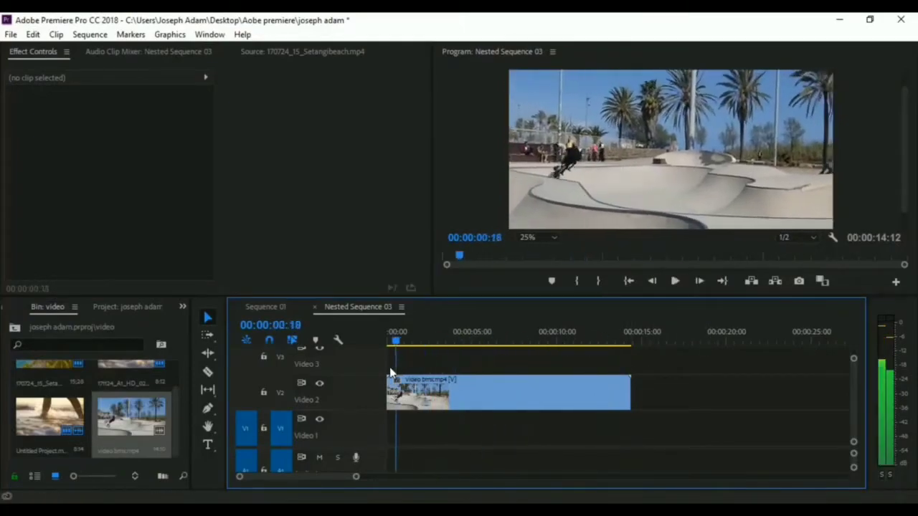
Set the bmx clip's speed to 150% and play back the 00:00:09:18 result.
right_click(496, 396)
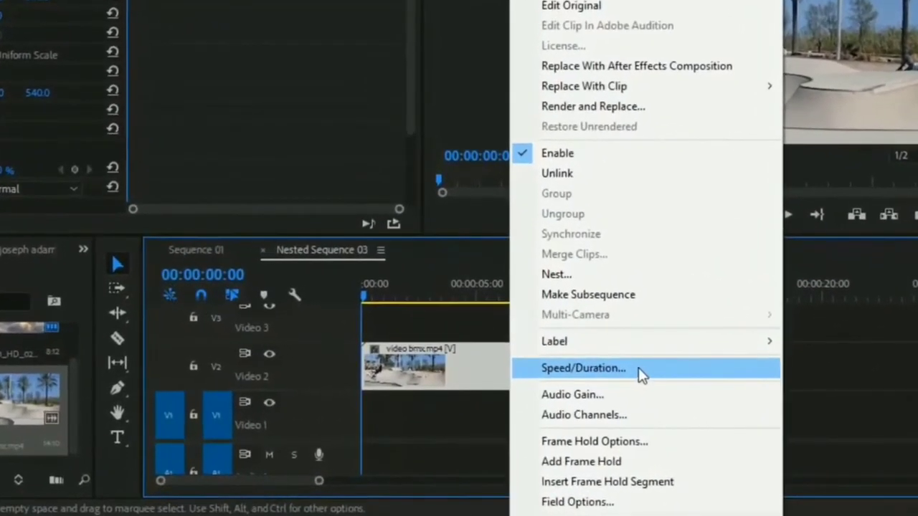
click(578, 394)
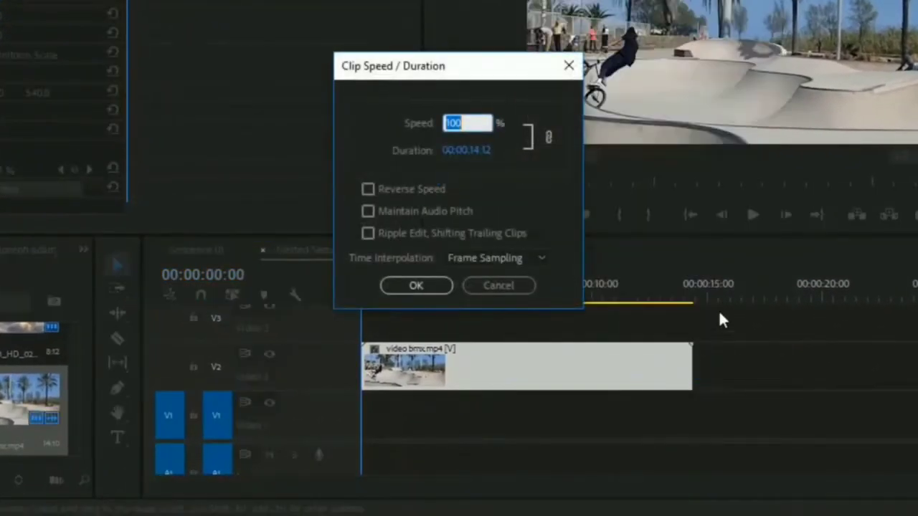
drag(473, 63, 781, 35)
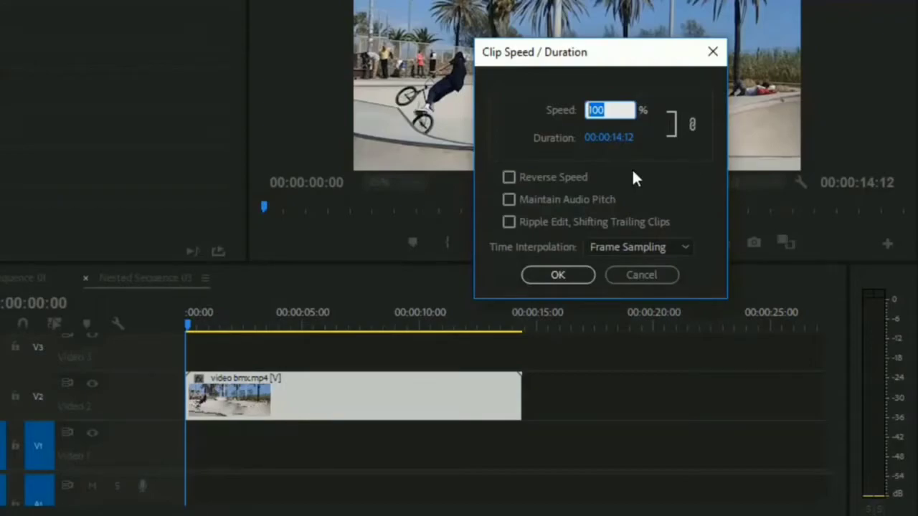
click(611, 108)
key(Return)
click(599, 112)
text(15)
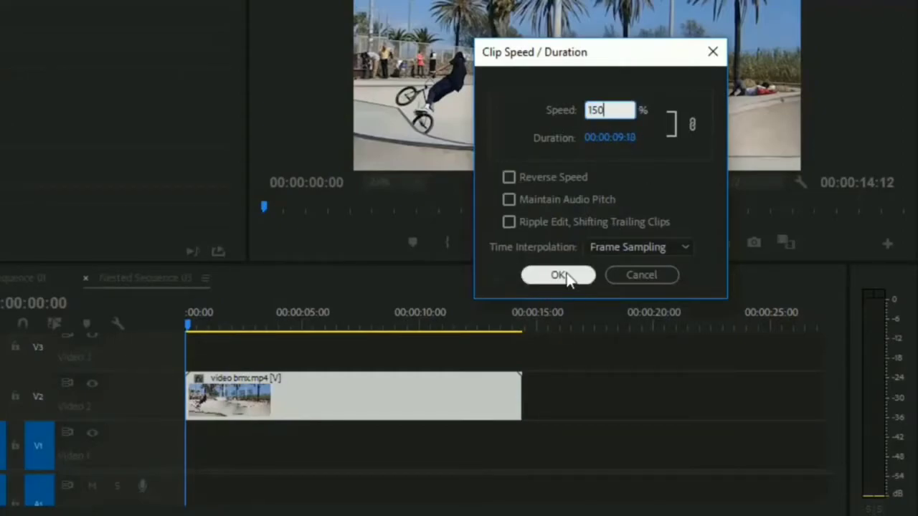
click(565, 277)
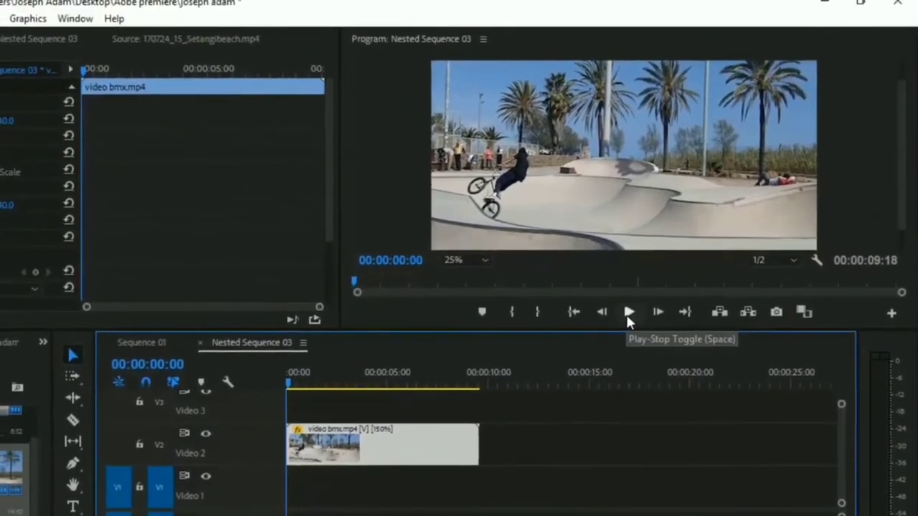
click(628, 314)
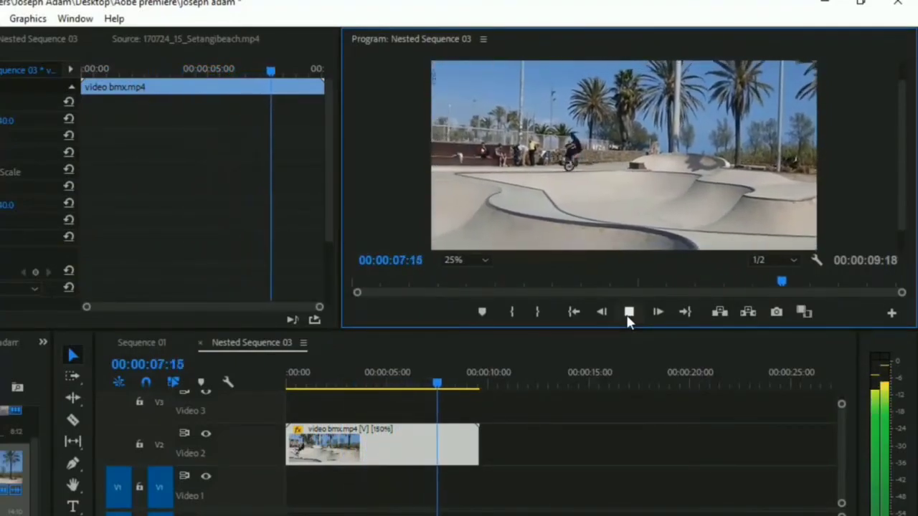
click(629, 314)
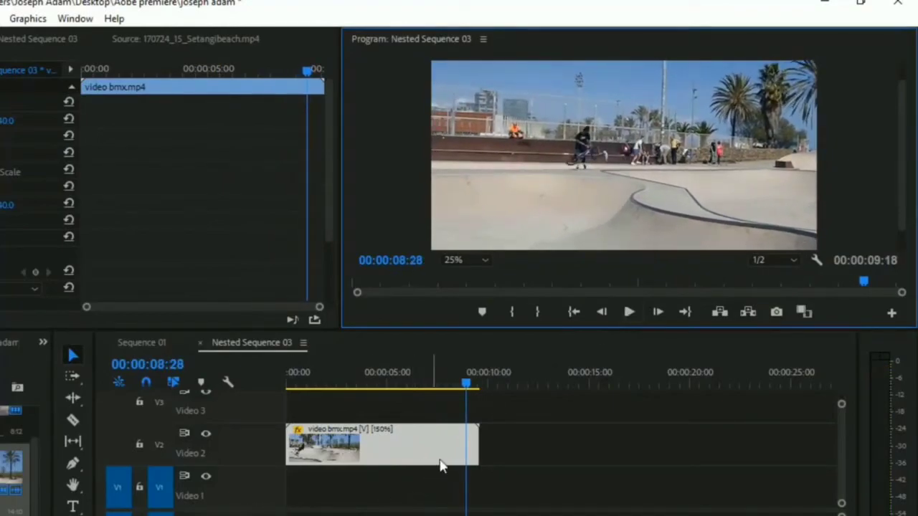
Apply 300% speed to the bmx clip and preview the 00:00:04:24 result from the start.
right_click(398, 454)
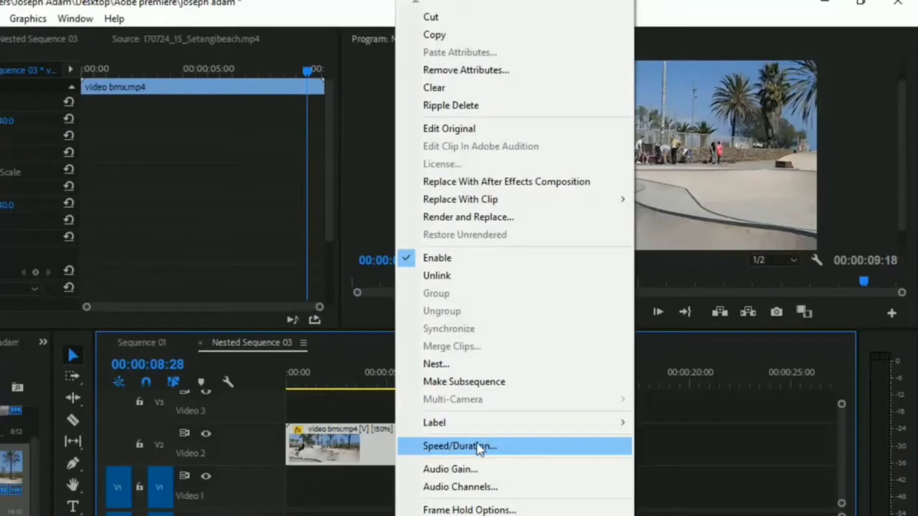
click(478, 447)
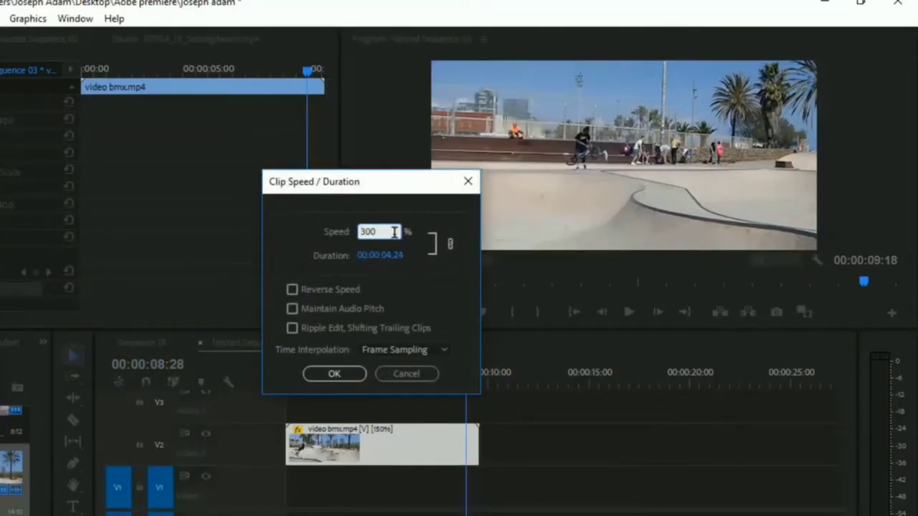
click(350, 375)
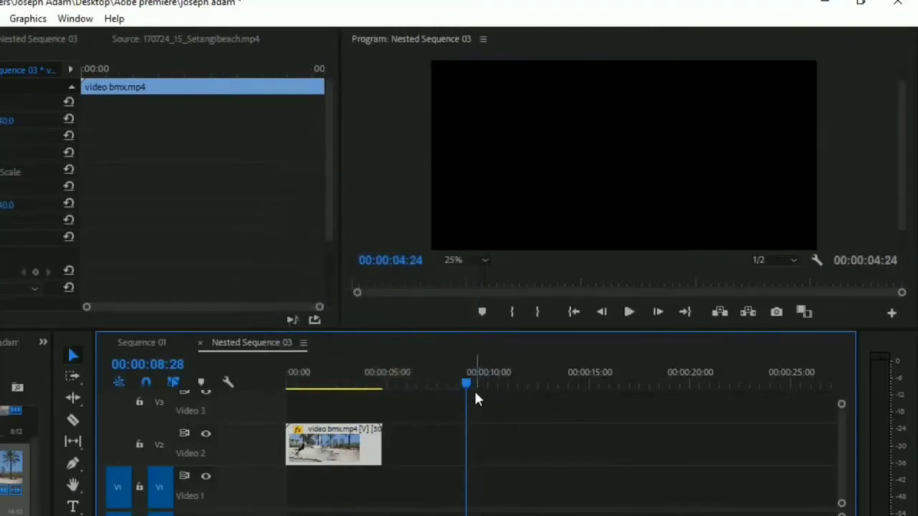
key(Home)
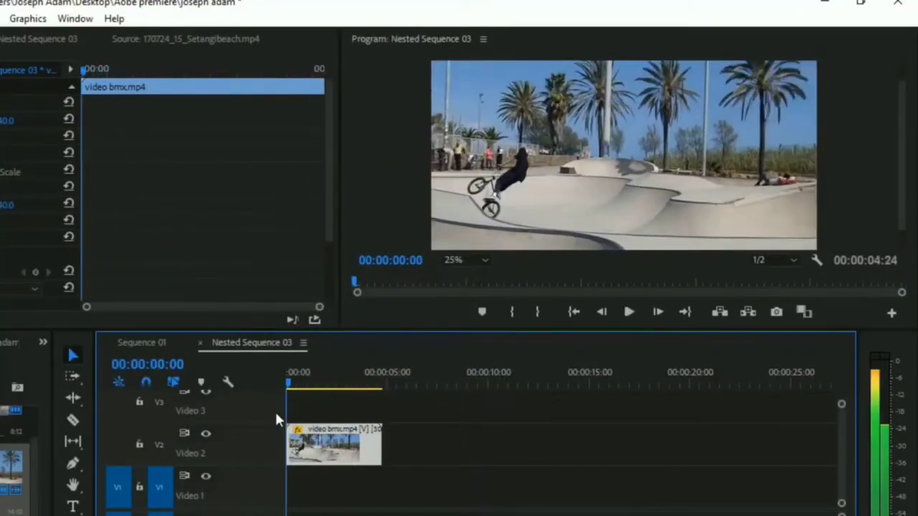
click(628, 313)
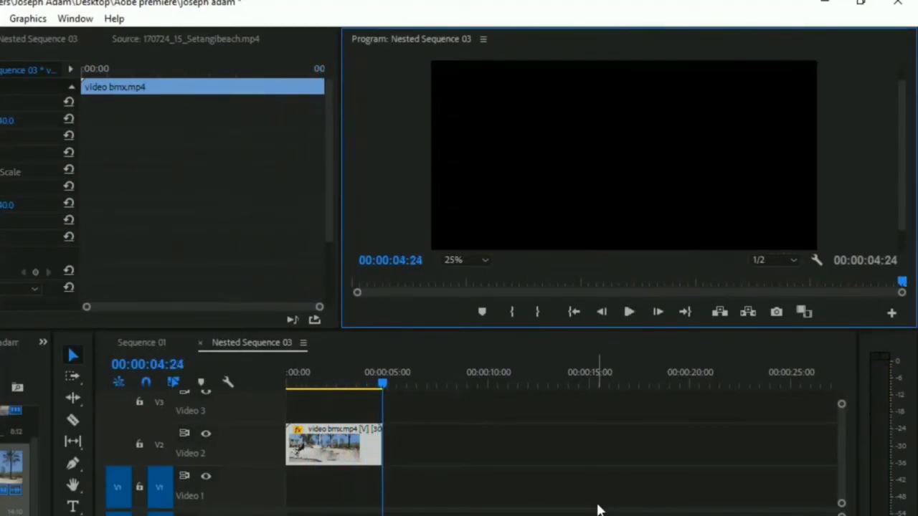
key(space)
key(space)
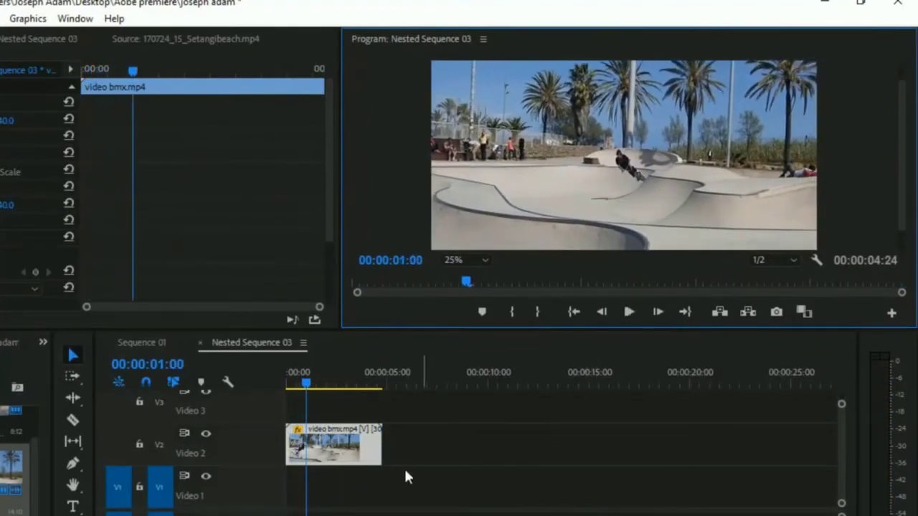
Restore the bmx clip to 100% speed and preview it from the start.
right_click(349, 457)
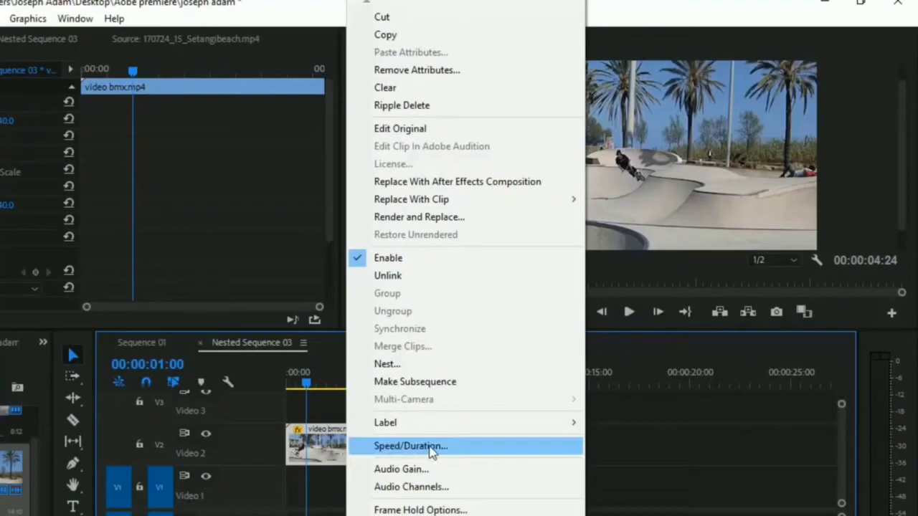
click(432, 448)
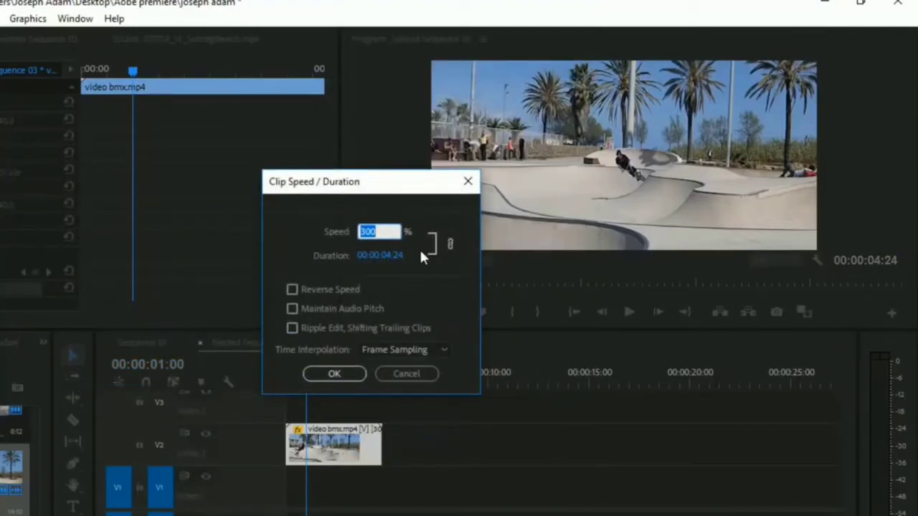
text(100)
click(334, 373)
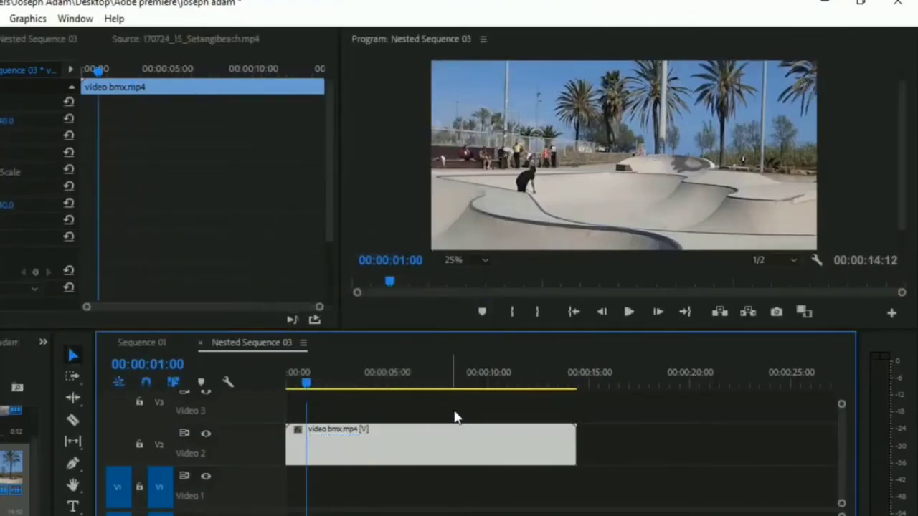
drag(307, 385, 288, 385)
key(space)
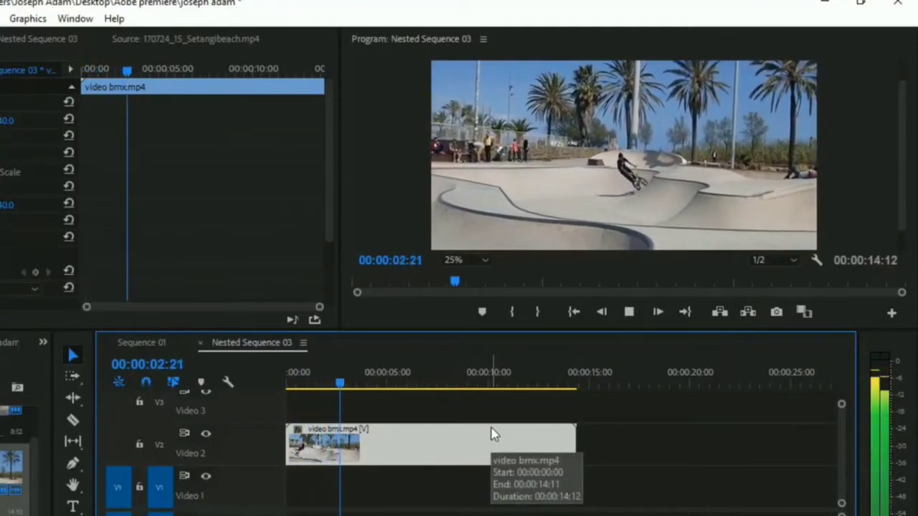
key(space)
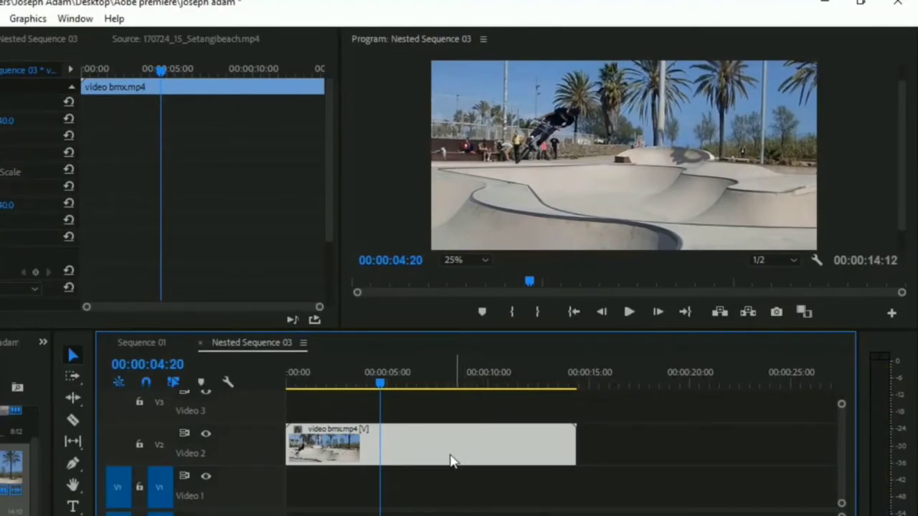
Slow the bmx clip to 60% speed and preview the 24-second sequence from the start.
right_click(424, 455)
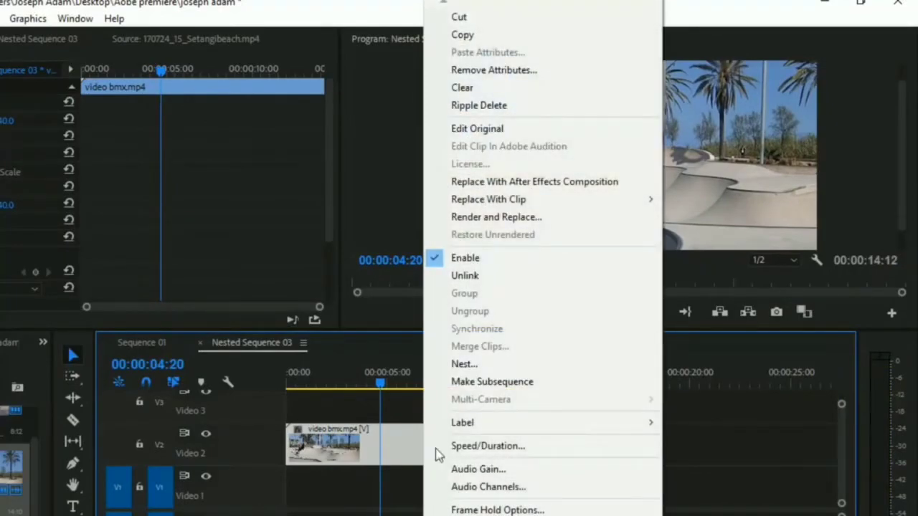
click(502, 446)
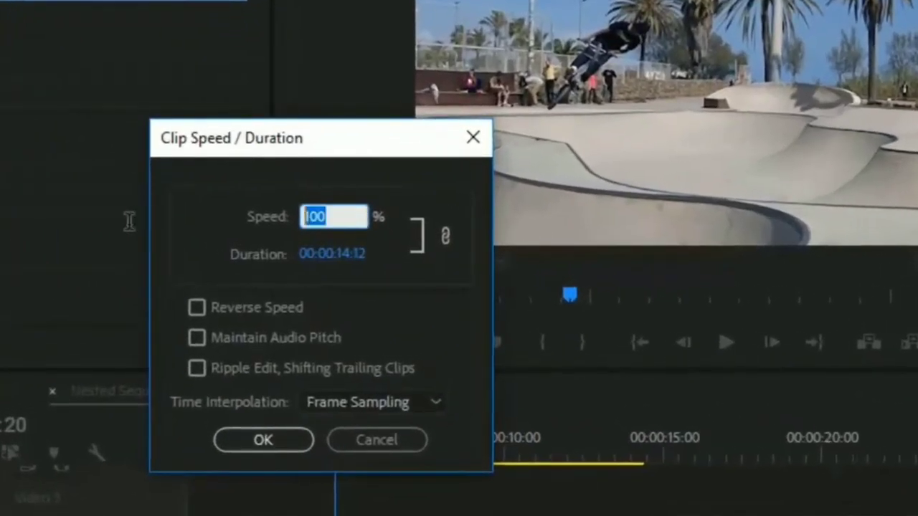
text(80)
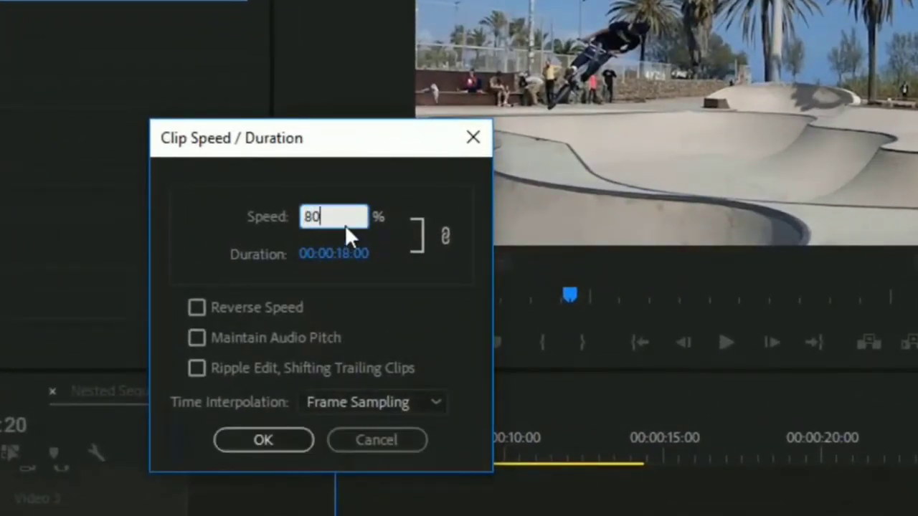
text(50)
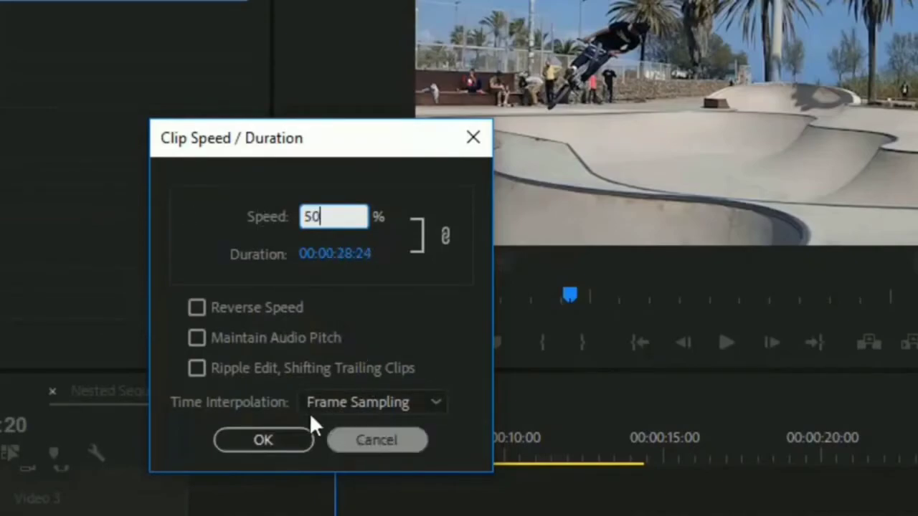
text(60)
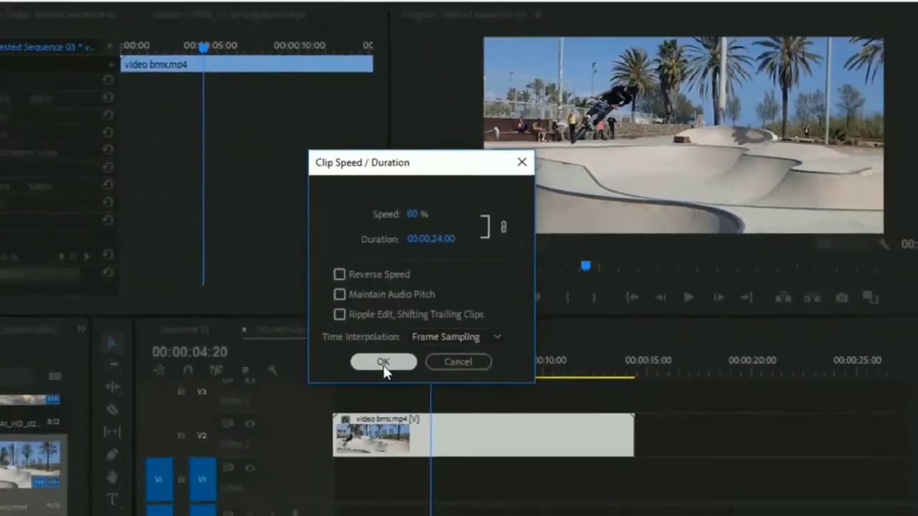
click(271, 441)
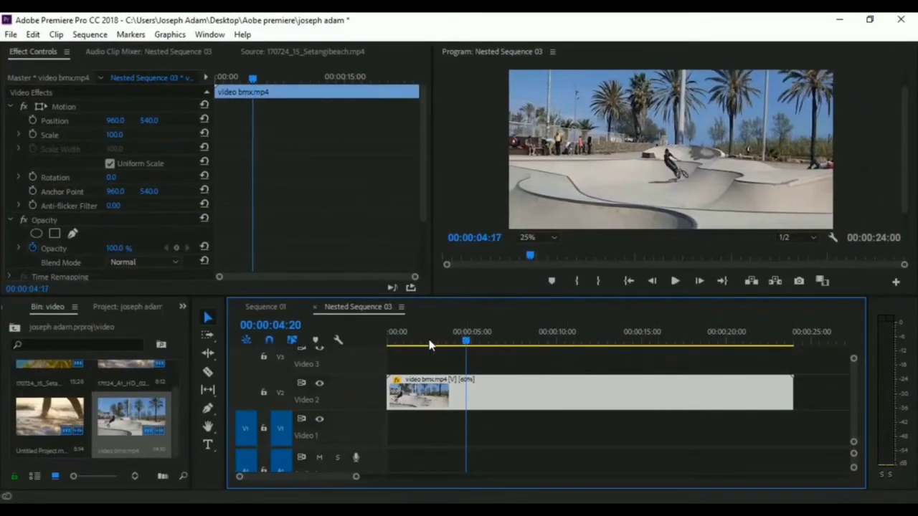
key(Home)
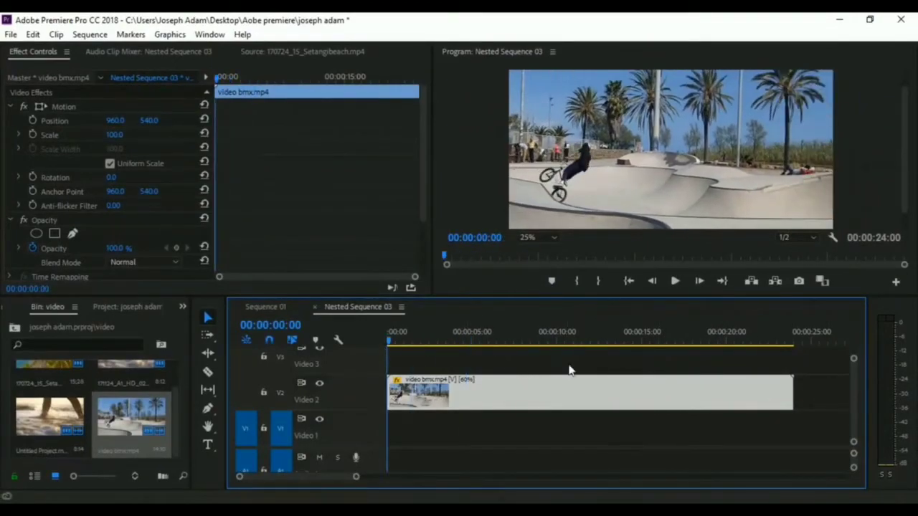
click(675, 281)
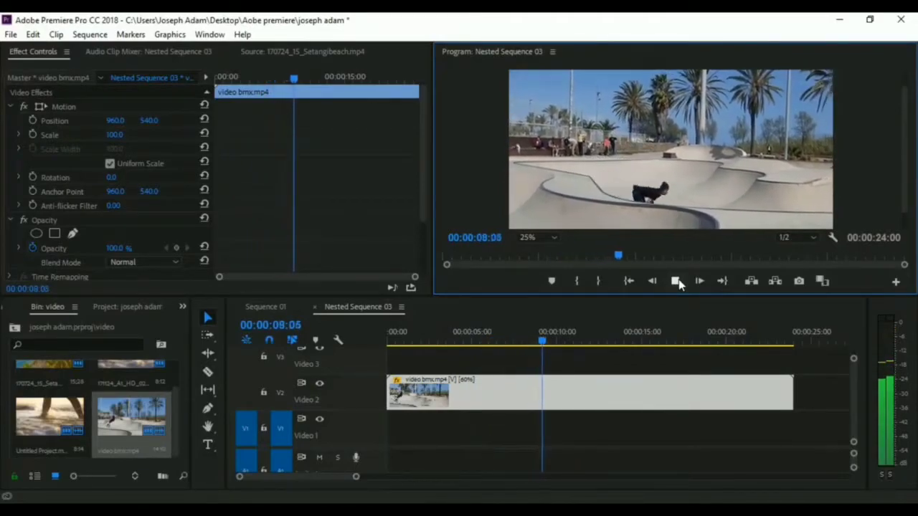
click(676, 281)
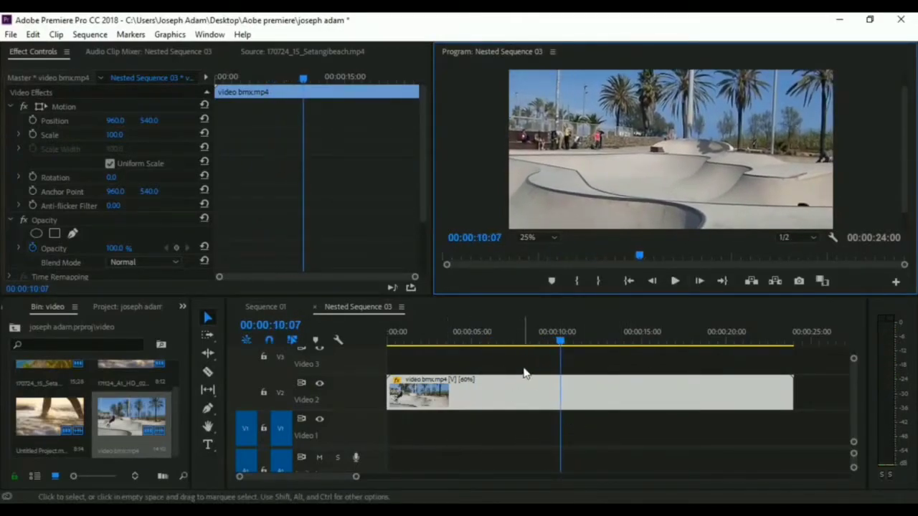
Reset the bmx clip to 100% speed and scrub to about 00:00:04:07.
right_click(506, 405)
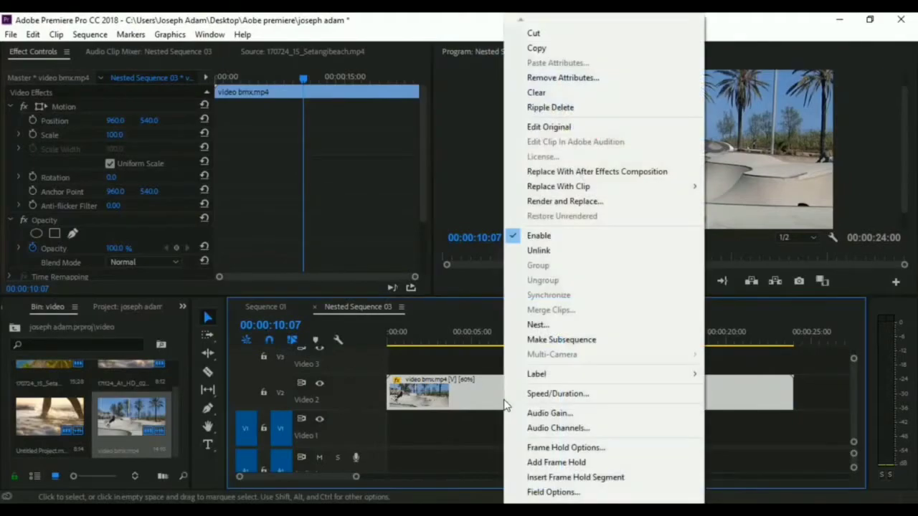
click(571, 395)
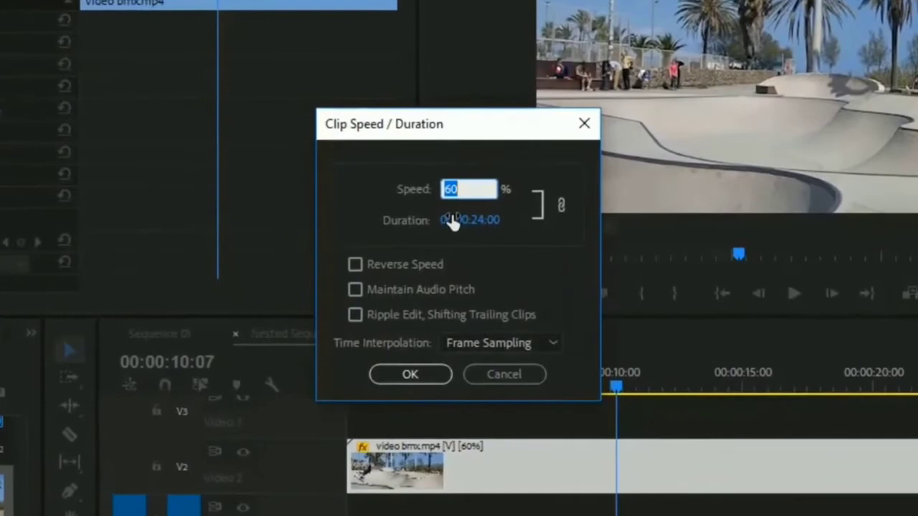
text(100)
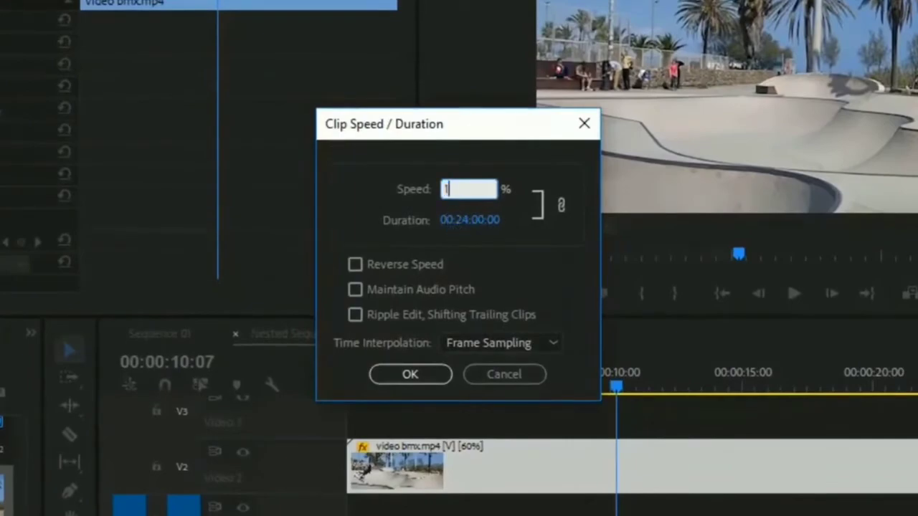
click(409, 374)
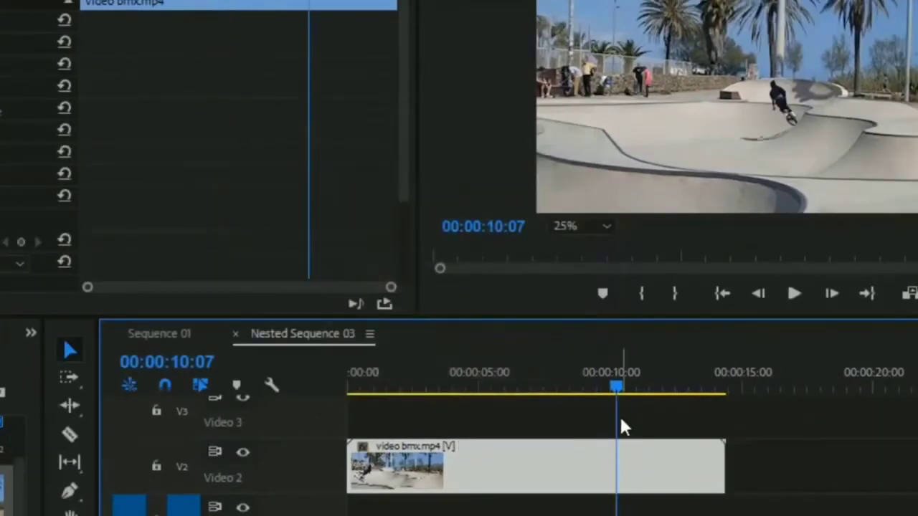
drag(623, 394, 415, 392)
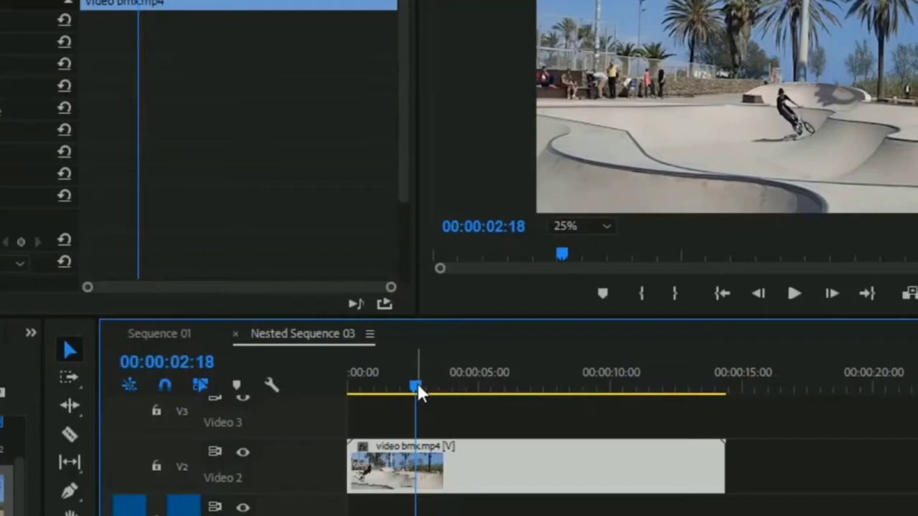
drag(417, 390, 384, 388)
key(space)
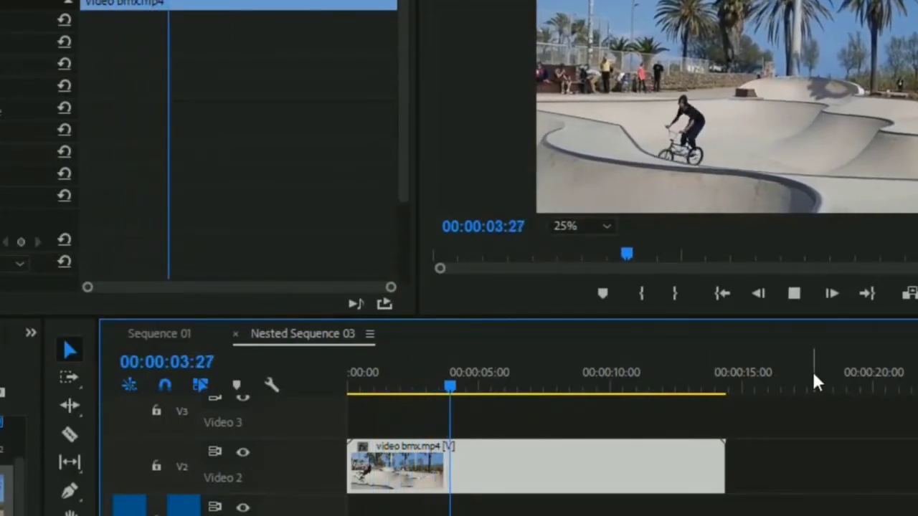
key(space)
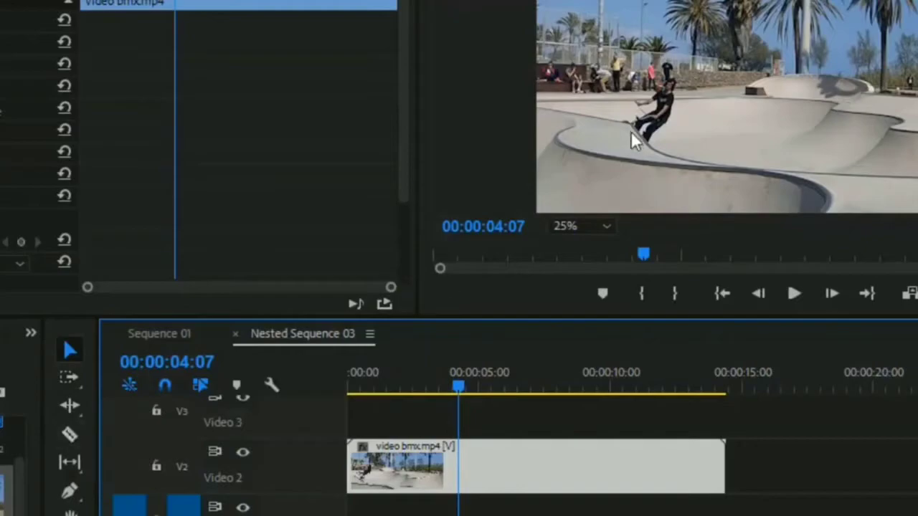
Cut the bmx clip with the Razor tool at 00:00:05:10 and 00:00:04:05.
click(68, 435)
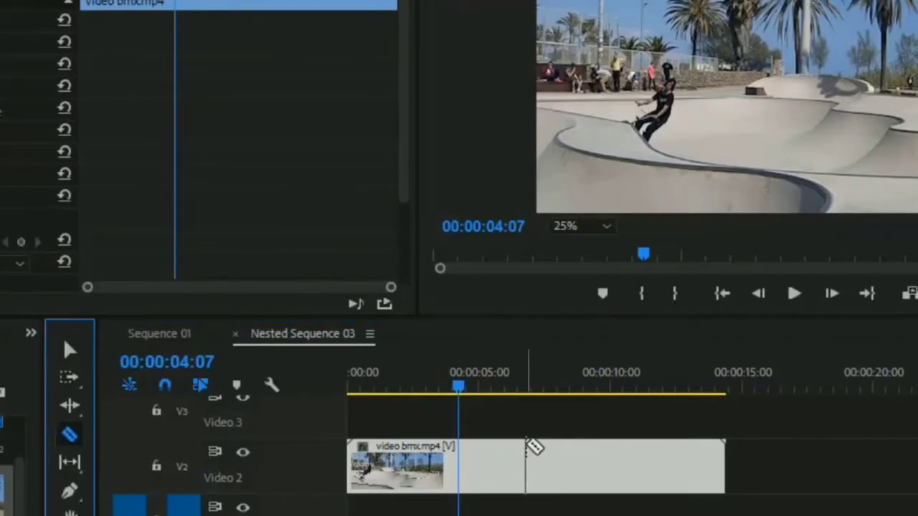
key(space)
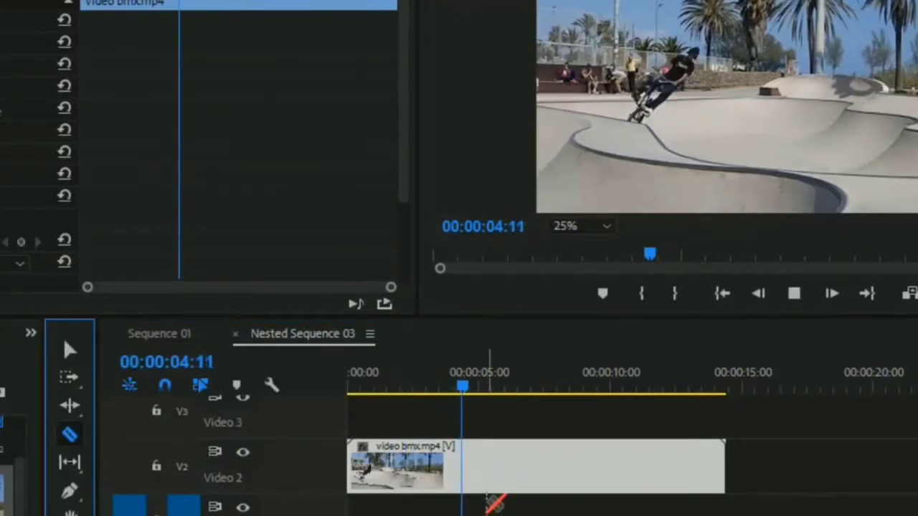
key(space)
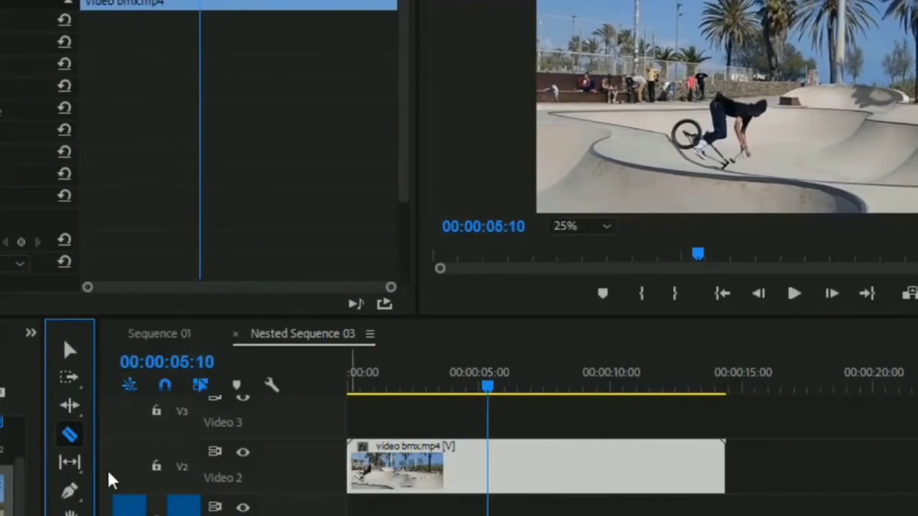
click(488, 474)
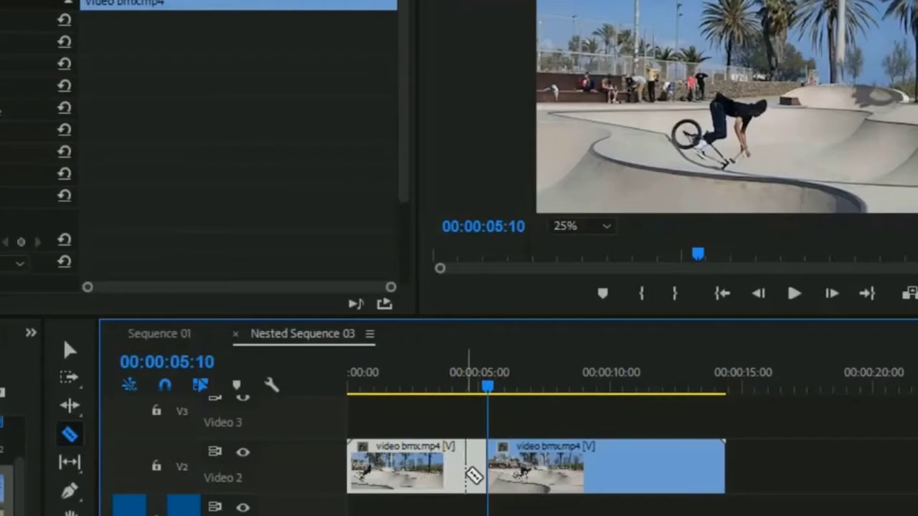
drag(488, 401, 459, 401)
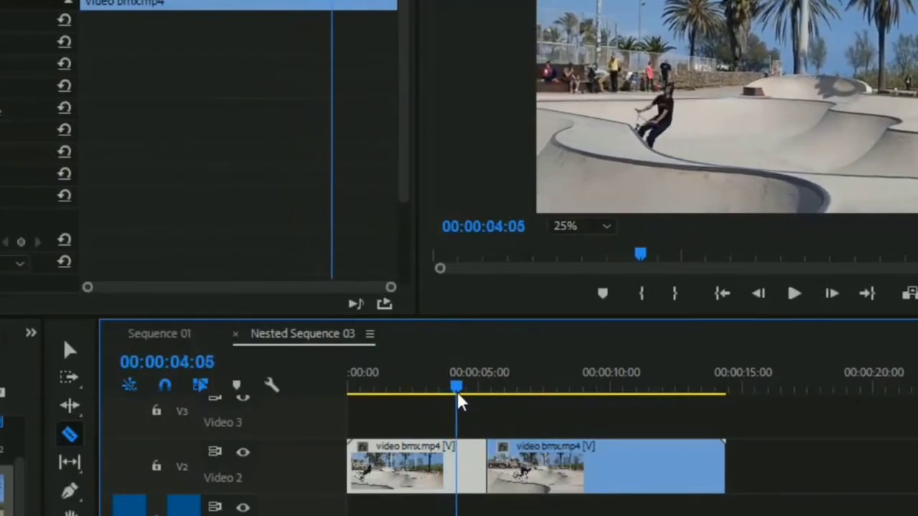
click(458, 479)
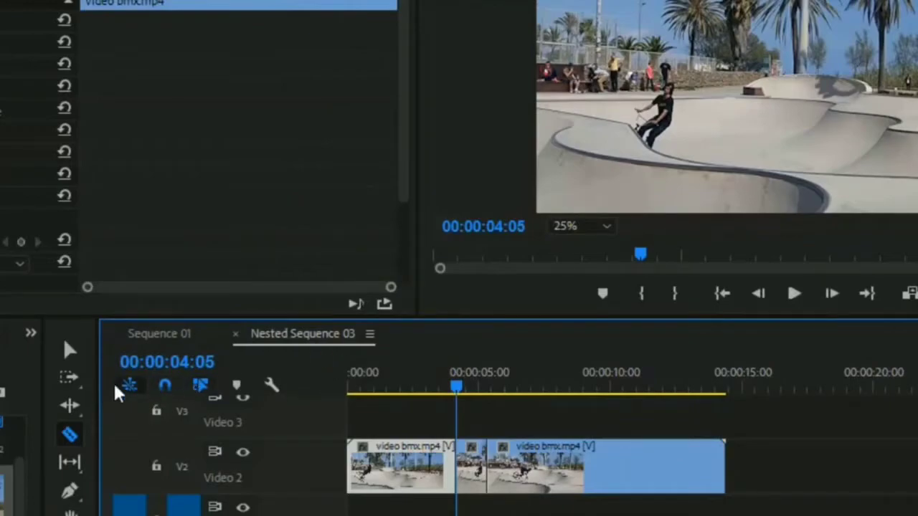
Return to the Selection tool and select the short middle piece of the clip.
click(69, 349)
drag(452, 385, 336, 396)
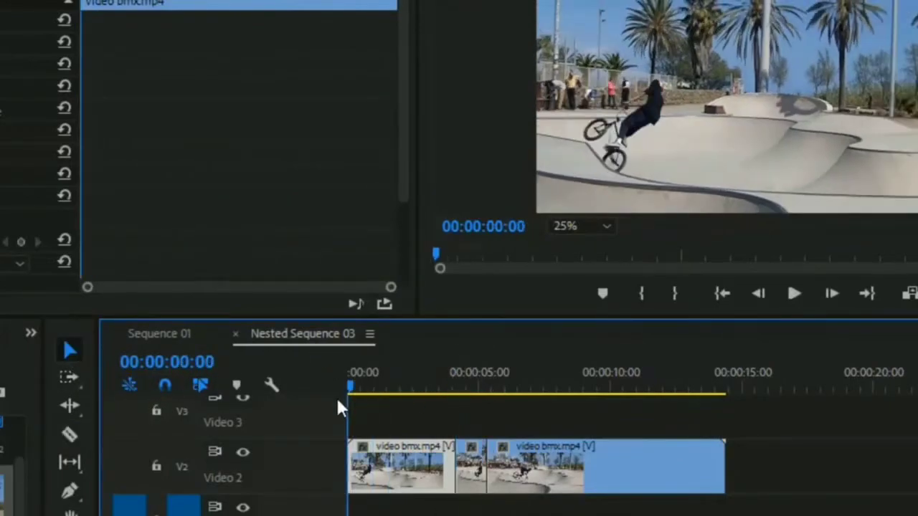
click(459, 472)
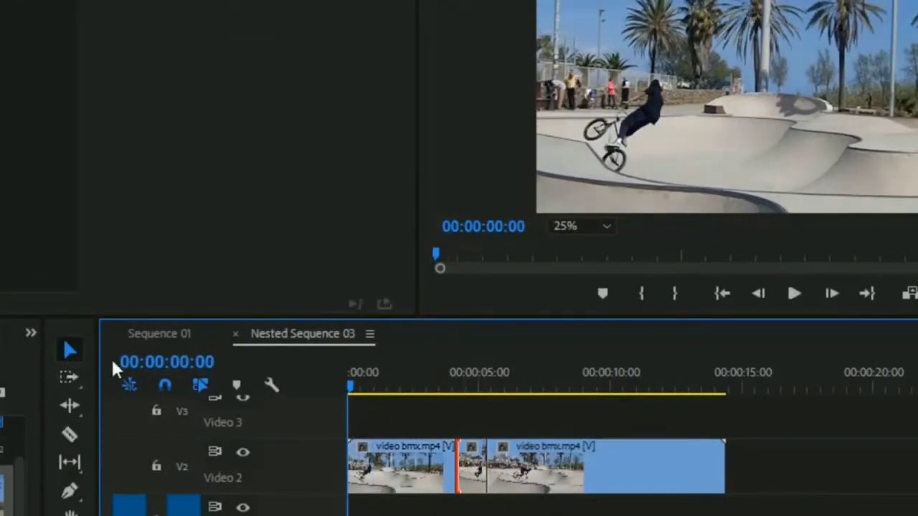
click(474, 472)
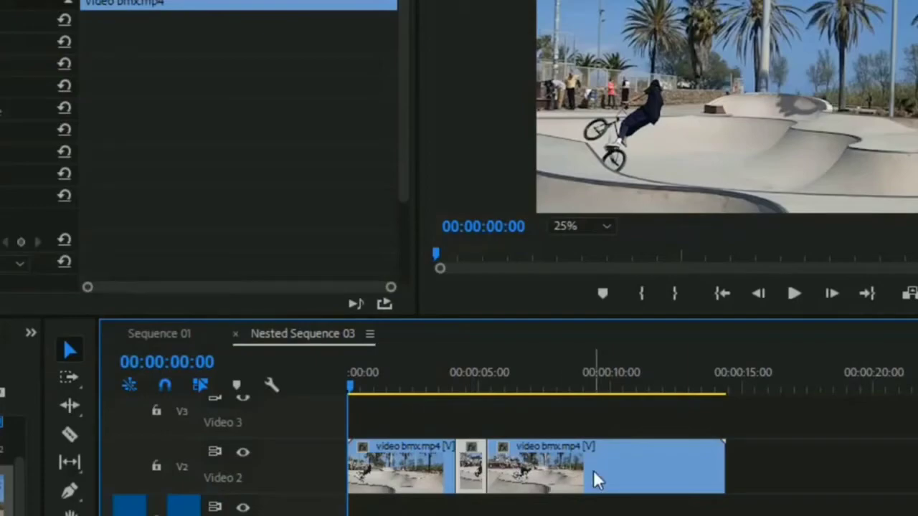
Slow the short middle bmx piece to 70% speed and preview the slow-motion section.
right_click(470, 474)
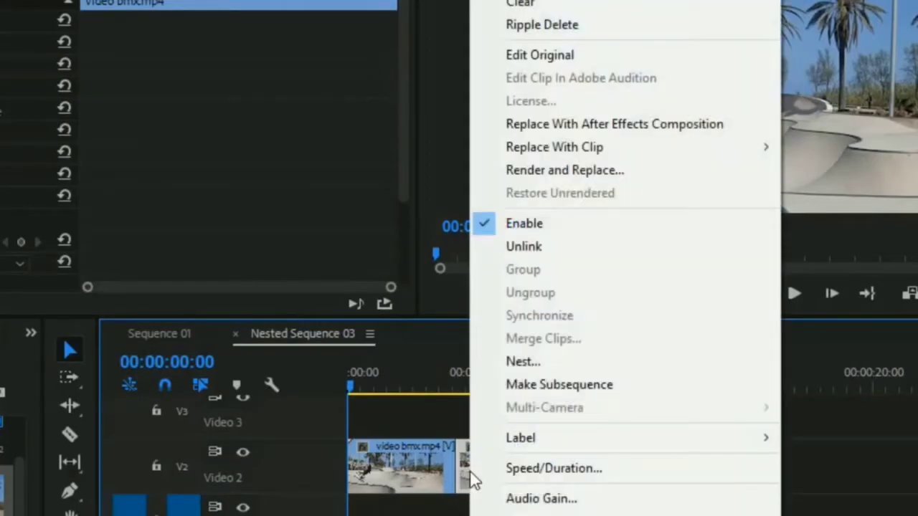
click(594, 470)
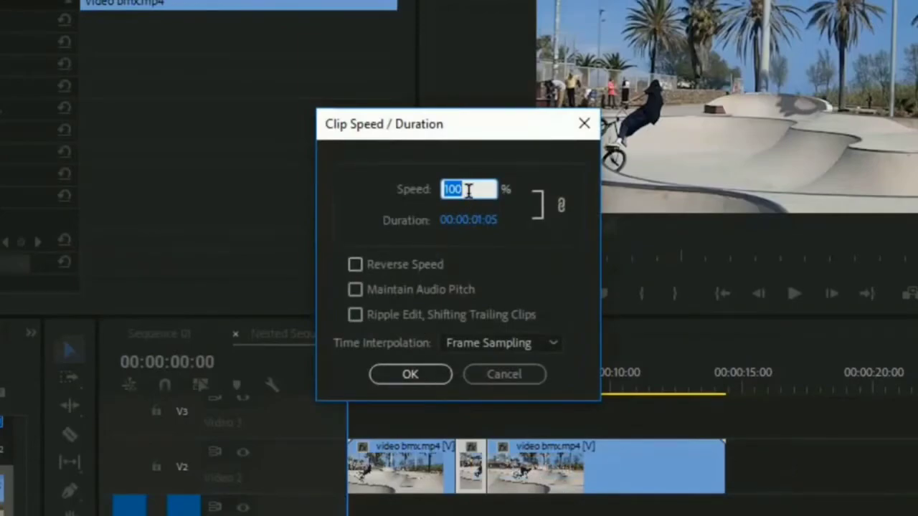
text(70)
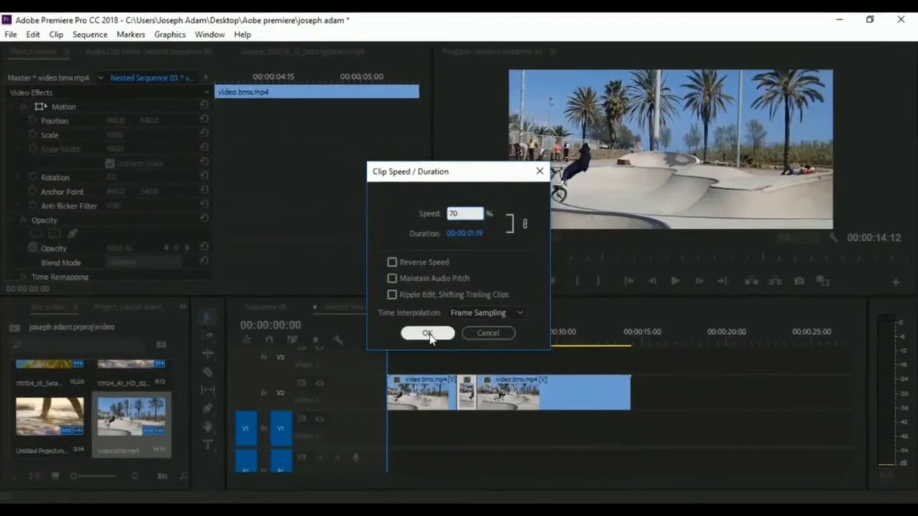
click(427, 333)
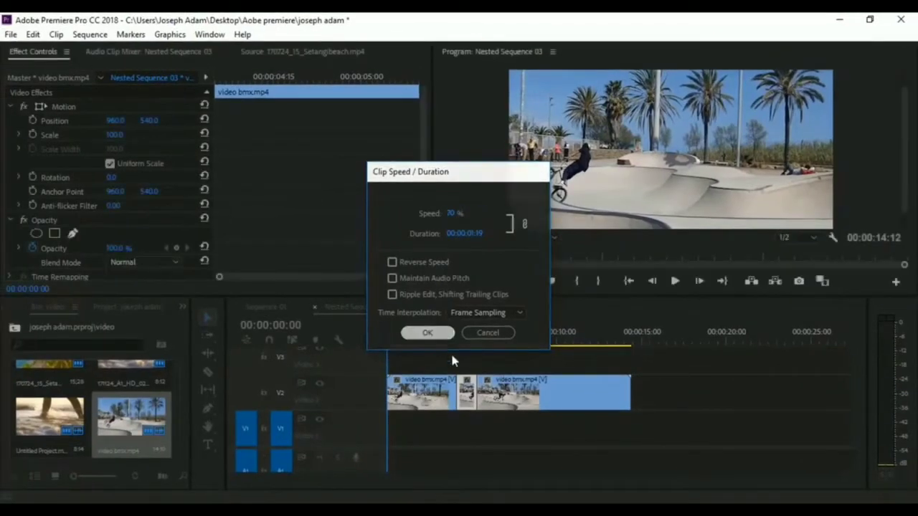
key(space)
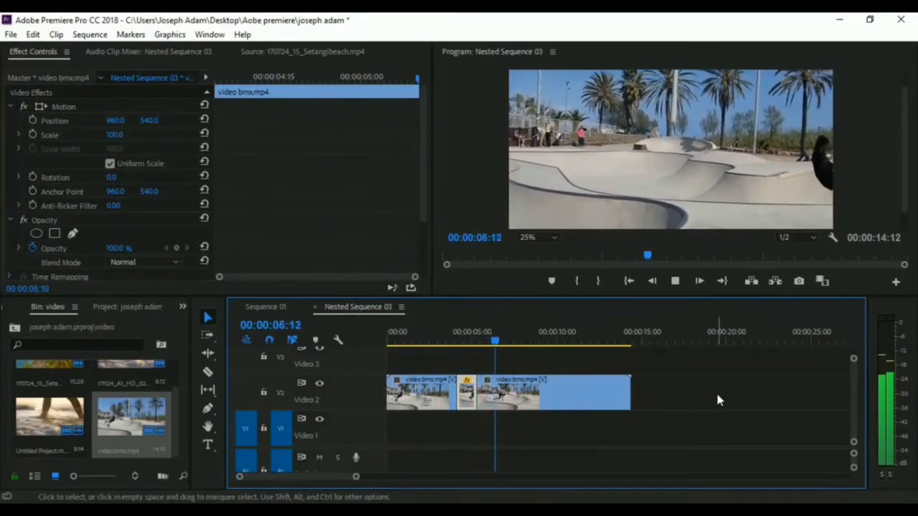
Undo the last change, then split the bmx clip at 00:00:03:29 and about 00:00:05:12.
key(space)
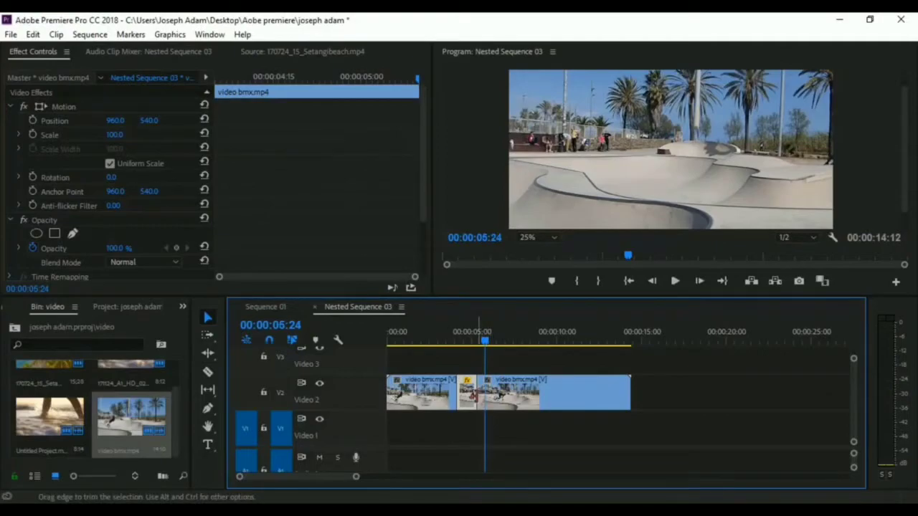
key(ctrl+z)
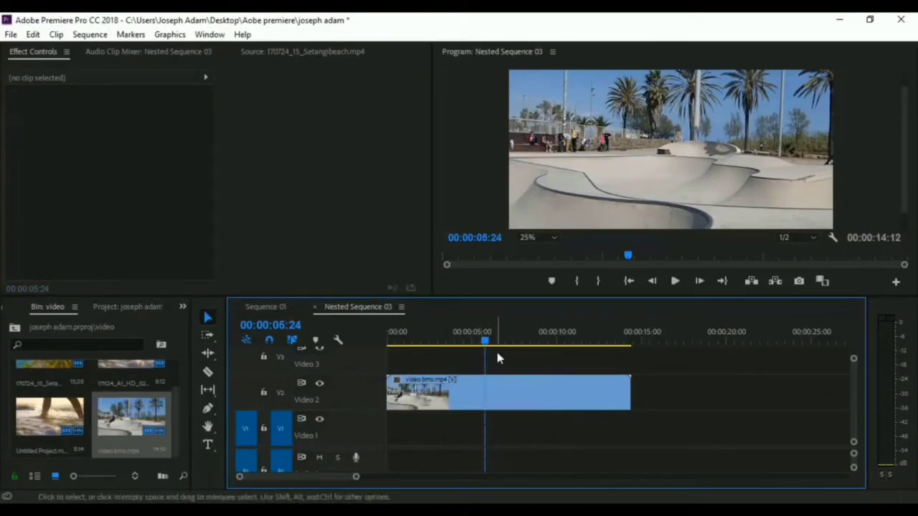
drag(485, 340, 456, 345)
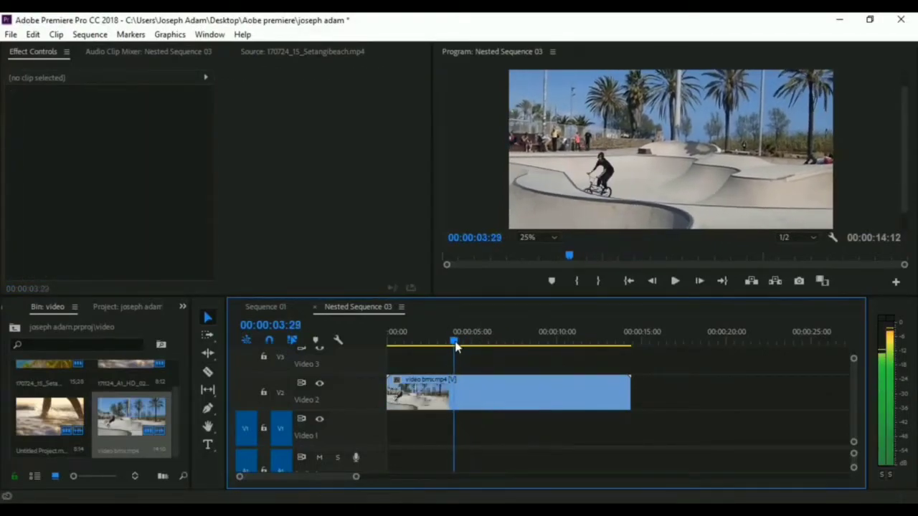
click(207, 371)
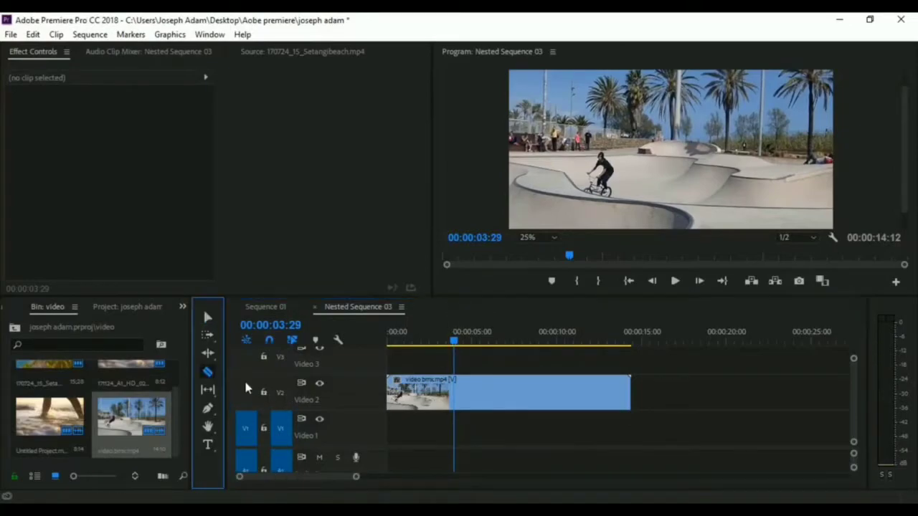
click(453, 406)
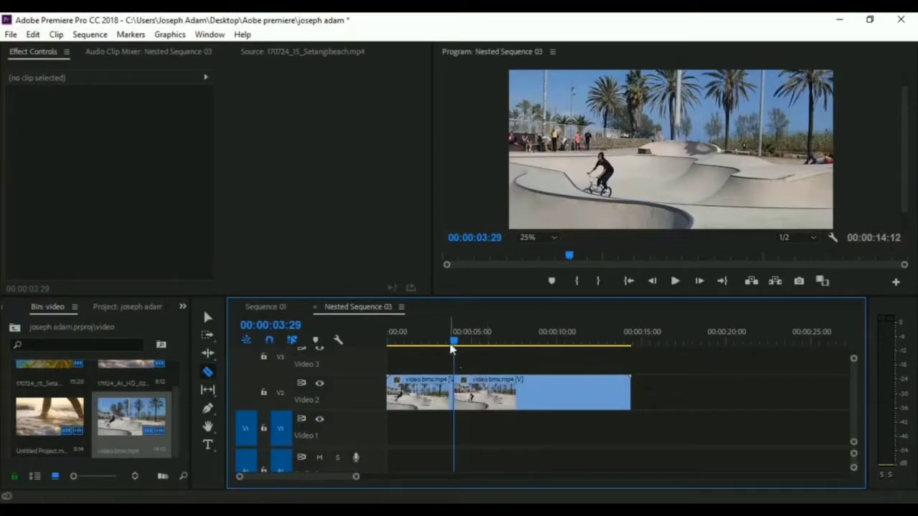
drag(450, 348, 482, 348)
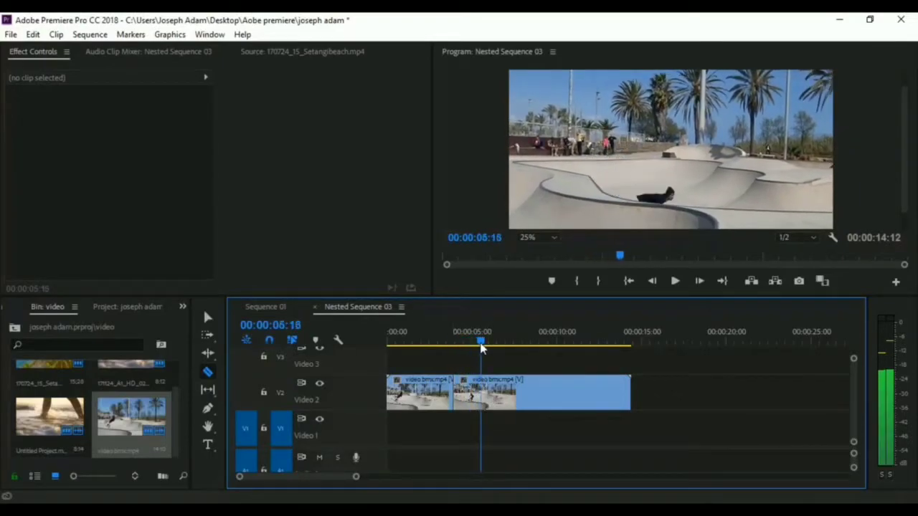
click(467, 401)
Slow the cut section to 80% speed and preview the slowdown from about 00:00:03:11.
right_click(468, 401)
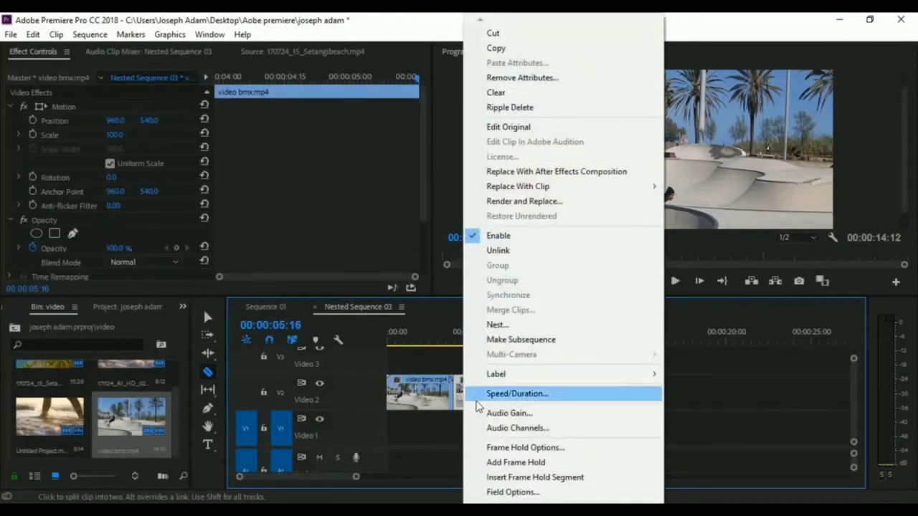
click(514, 394)
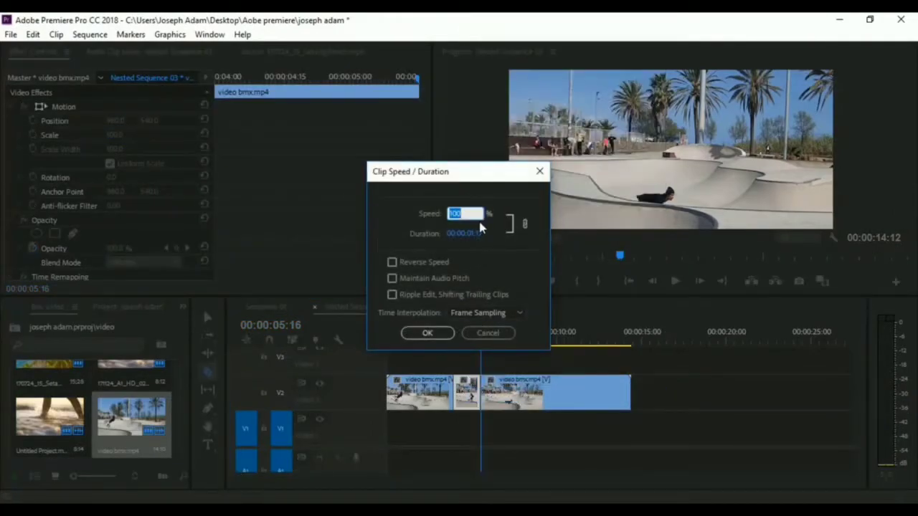
text(80)
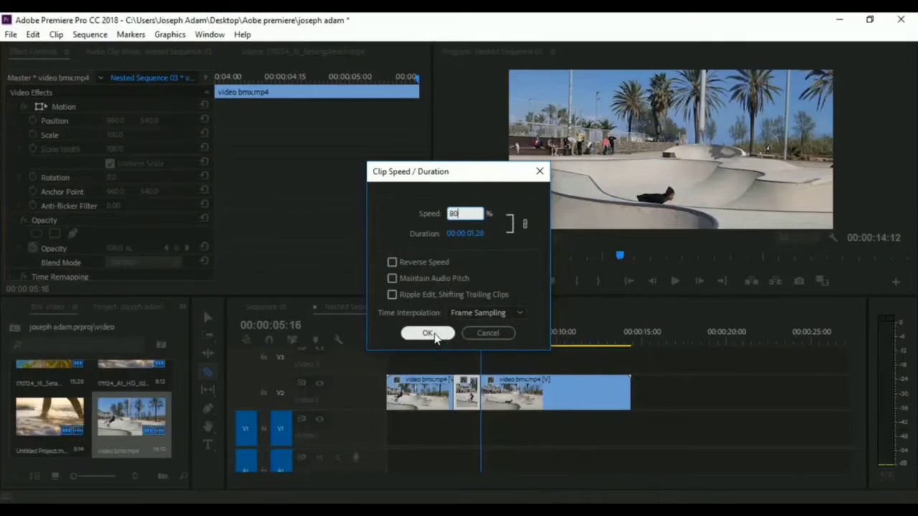
click(433, 335)
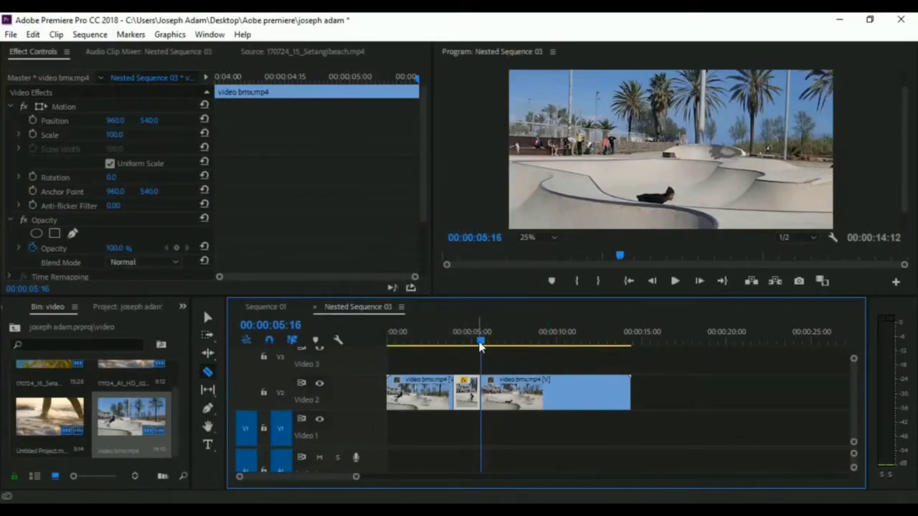
click(443, 343)
key(space)
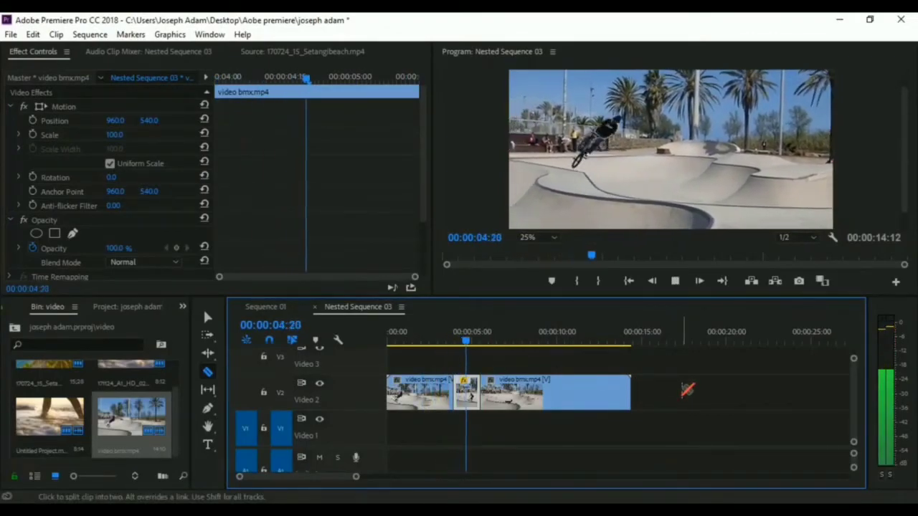
key(space)
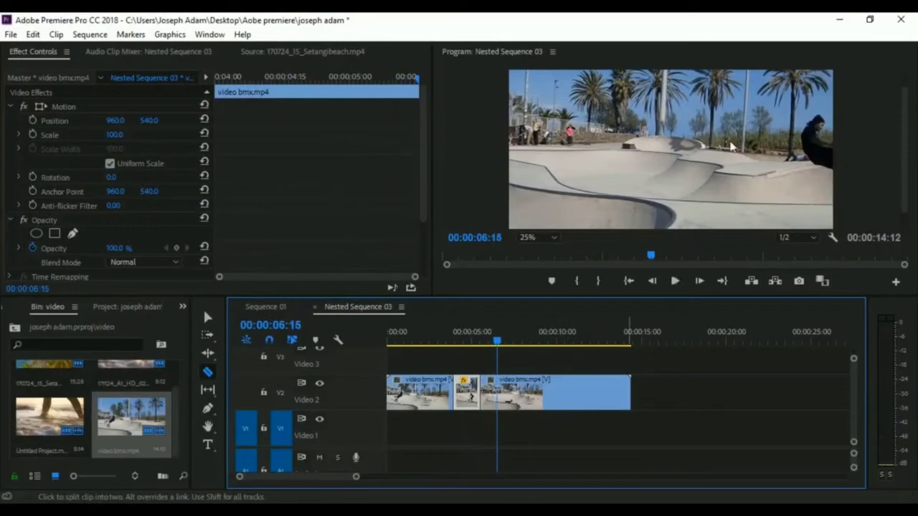
Set the section under the playhead to 50% speed and preview from about 00:00:03:09.
right_click(465, 395)
click(502, 394)
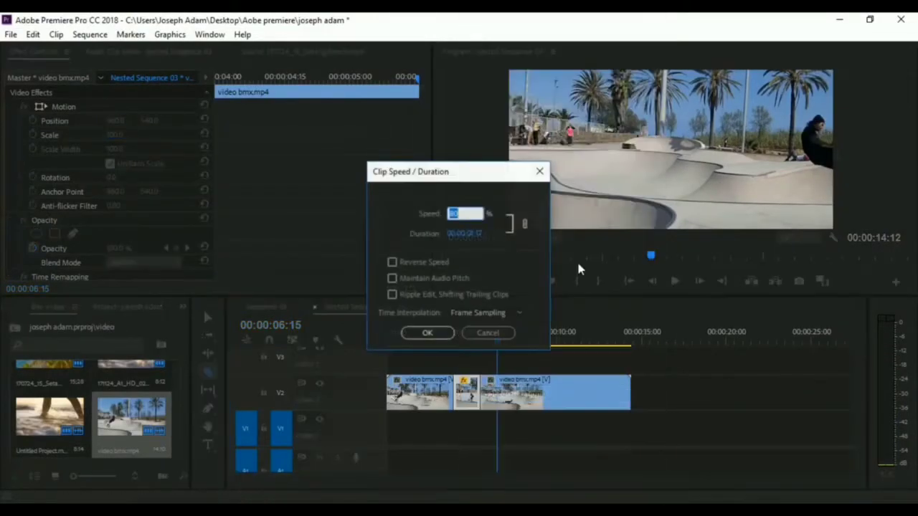
click(426, 333)
click(439, 339)
key(space)
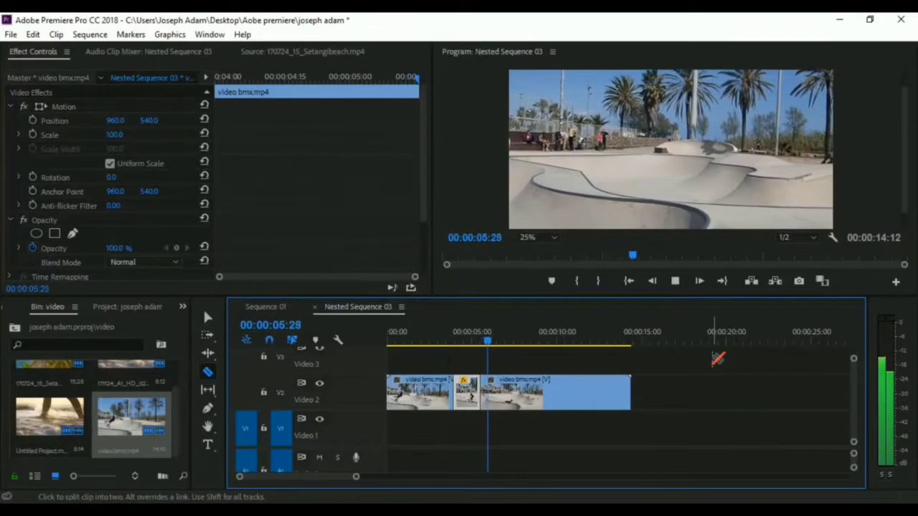
key(space)
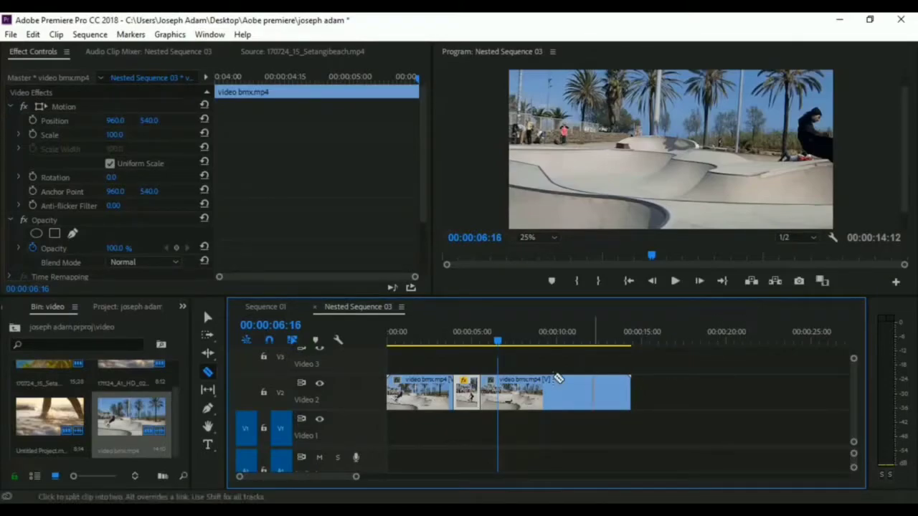
Review the speed-changed sections by playing from 00:00:03:15.
drag(499, 351, 445, 350)
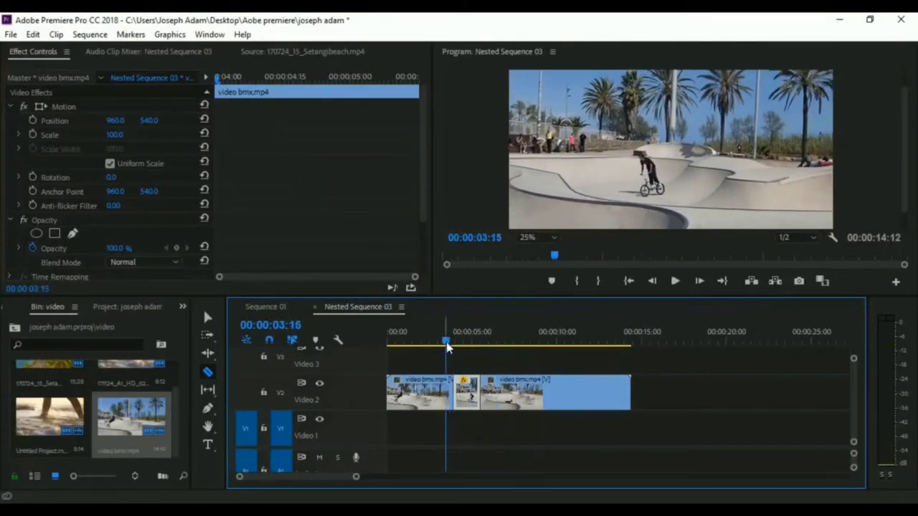
key(space)
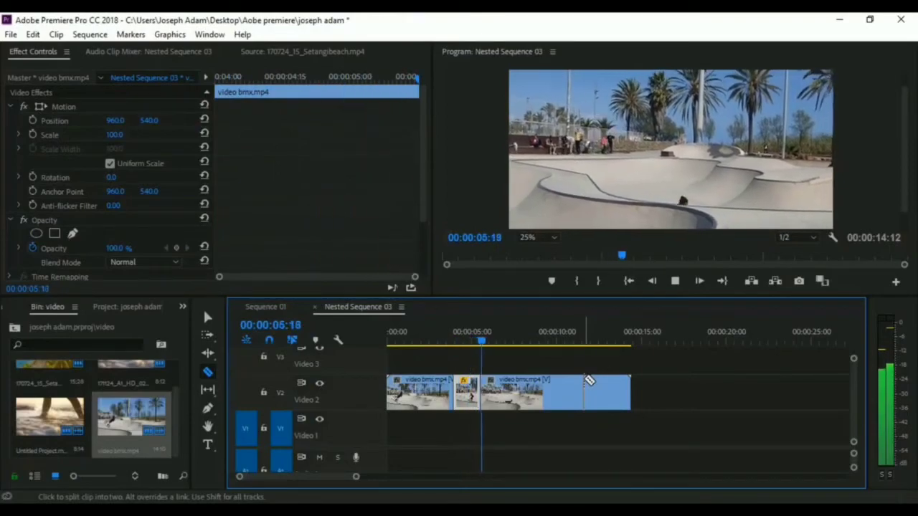
key(space)
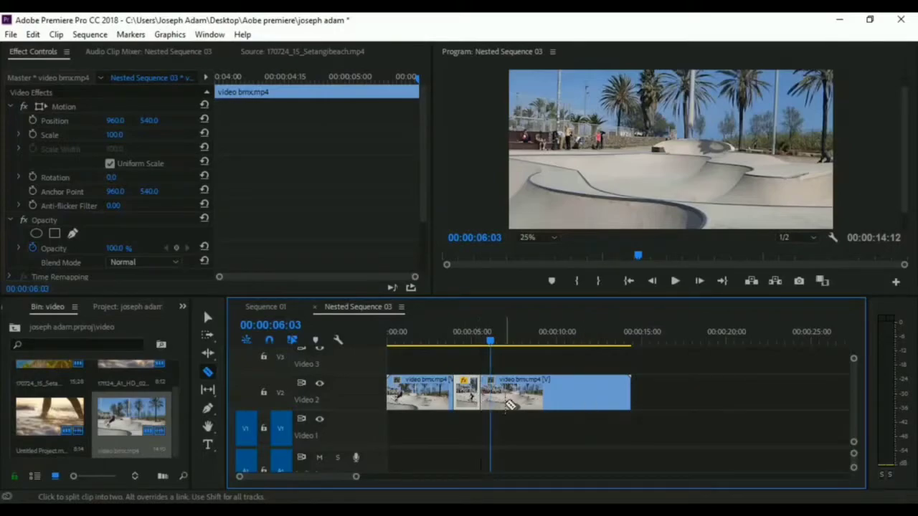
Undo the cuts so the bmx clip is whole again, then replay from the start.
key(ctrl+z)
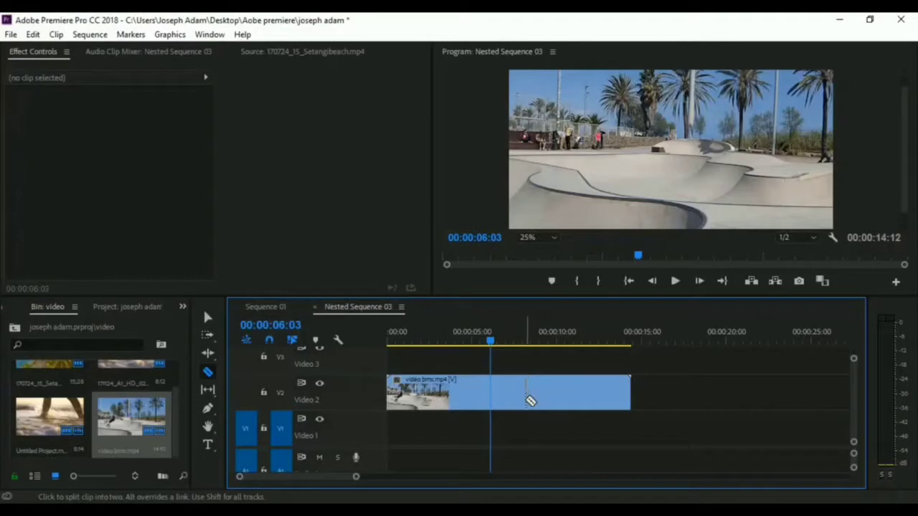
drag(491, 345, 391, 345)
key(space)
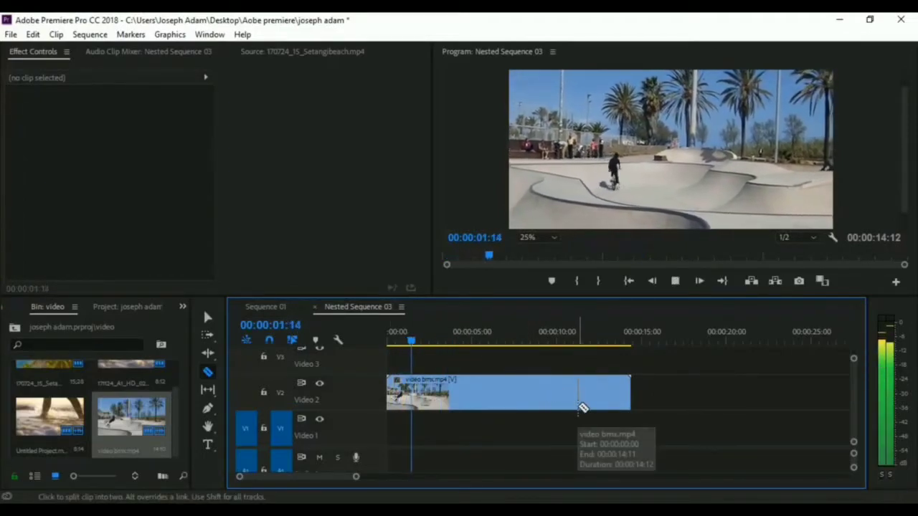
key(space)
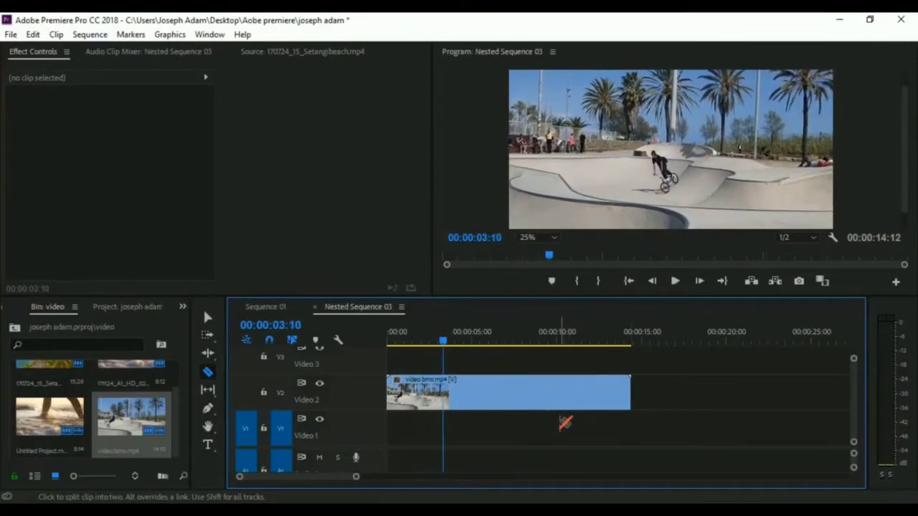
Make the bmx clip play in reverse at 100% speed (-100%) using Speed/Duration's Reverse Speed option.
right_click(509, 399)
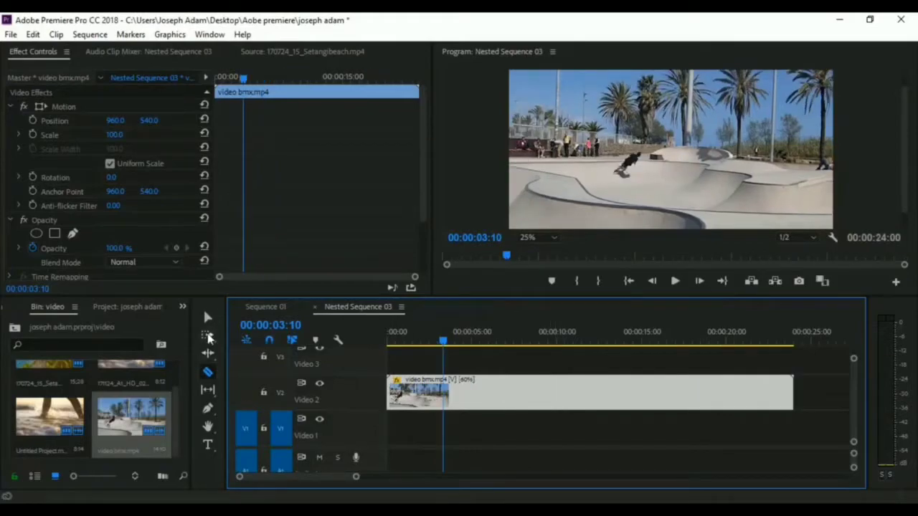
key(v)
right_click(580, 400)
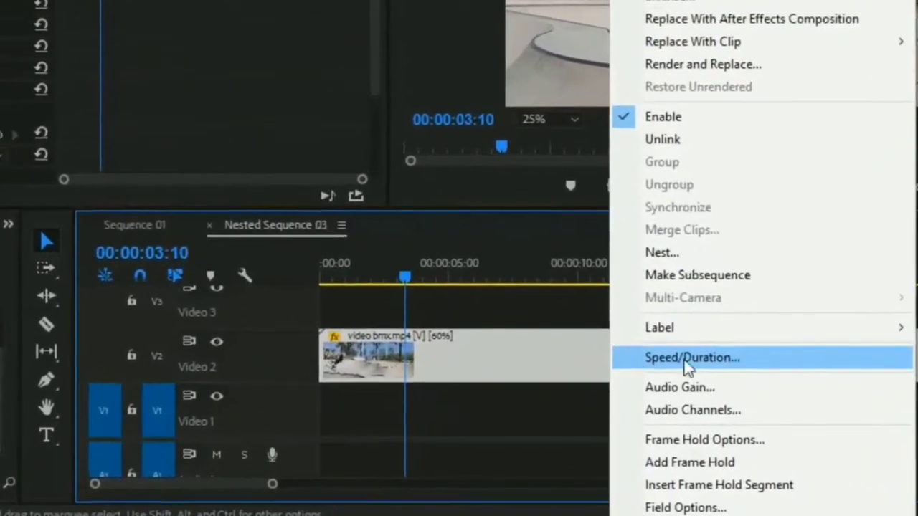
click(687, 358)
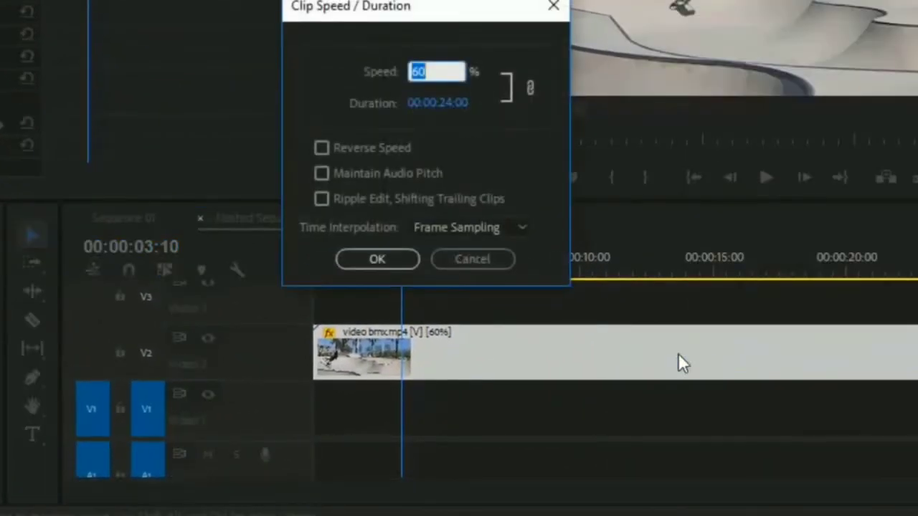
click(321, 148)
click(425, 72)
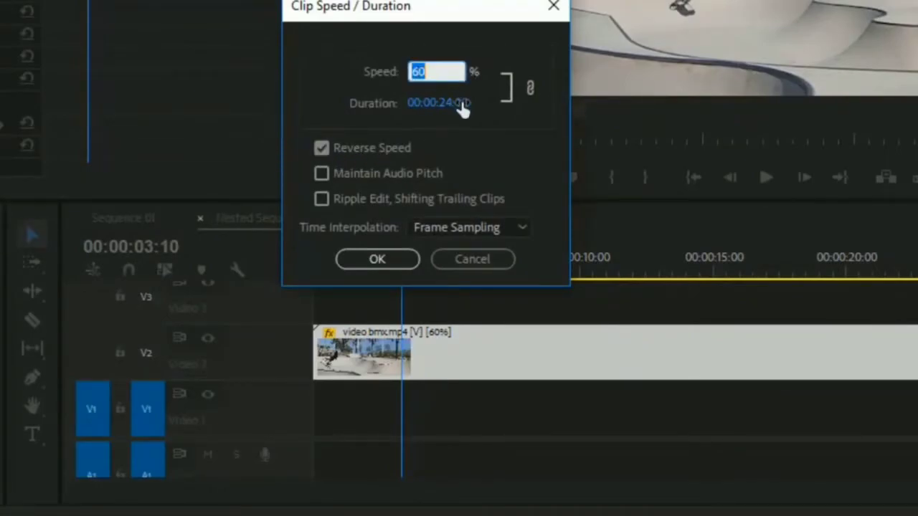
text(4100)
drag(447, 70, 370, 86)
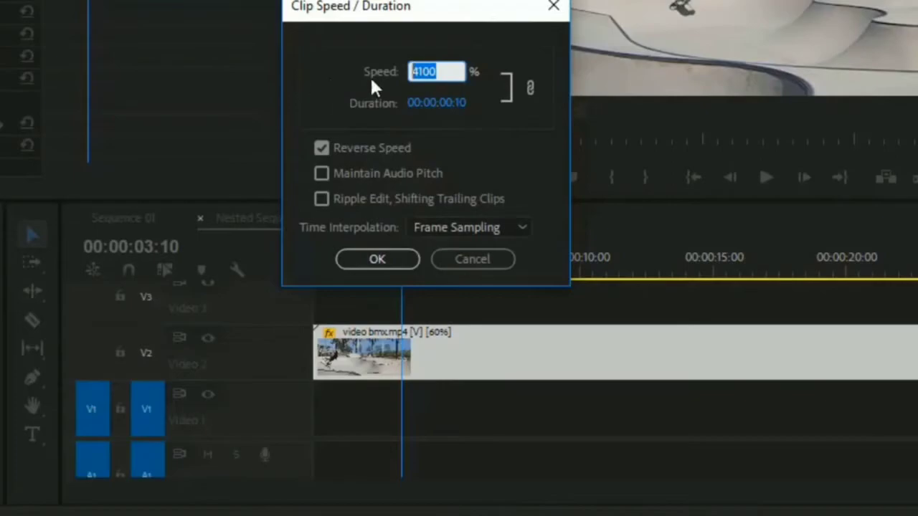
text(100)
click(483, 143)
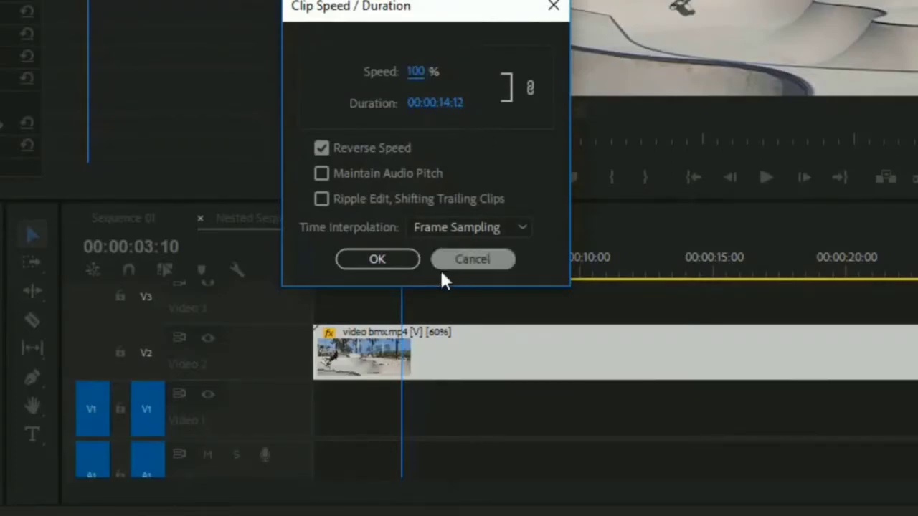
click(320, 149)
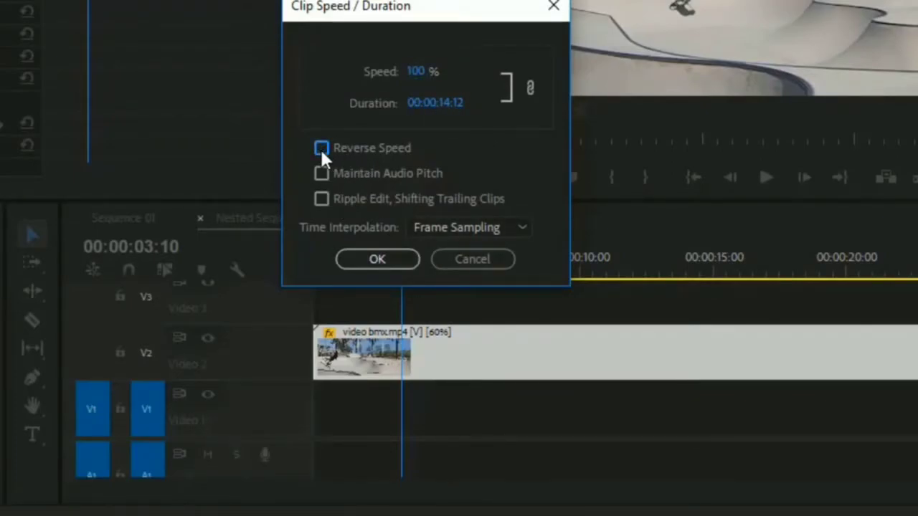
click(320, 148)
click(378, 259)
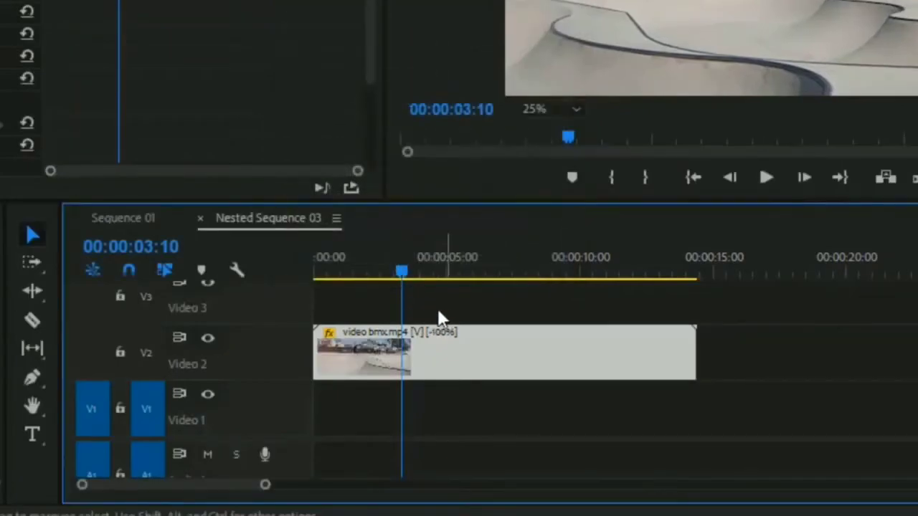
key(Home)
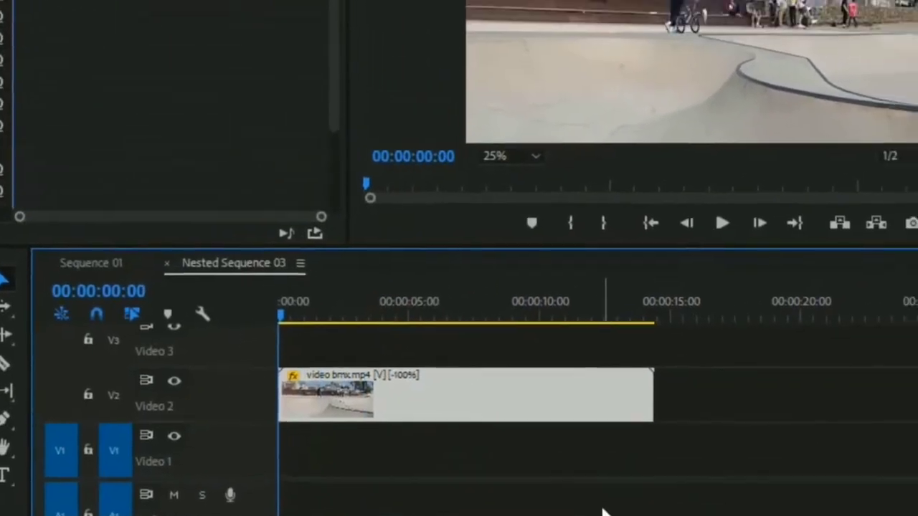
Preview the reversed bmx clip from the start of the sequence.
key(Return)
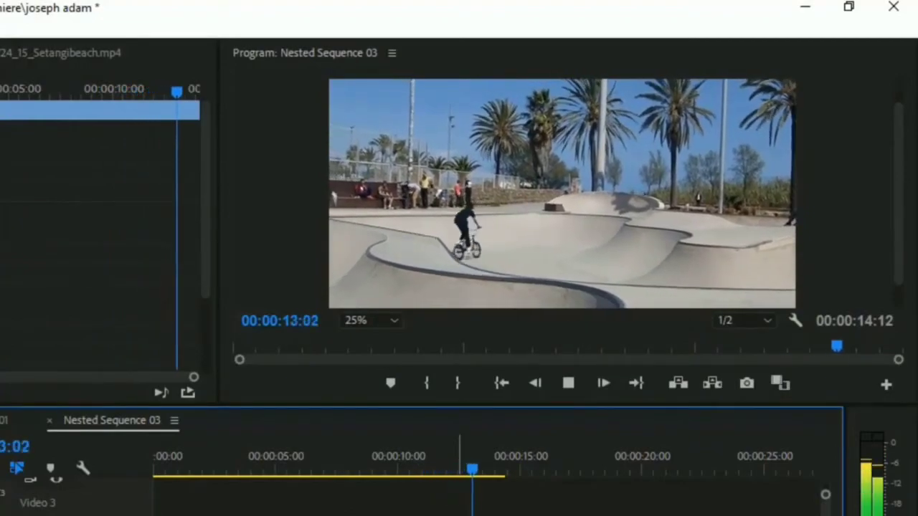
key(Home)
key(space)
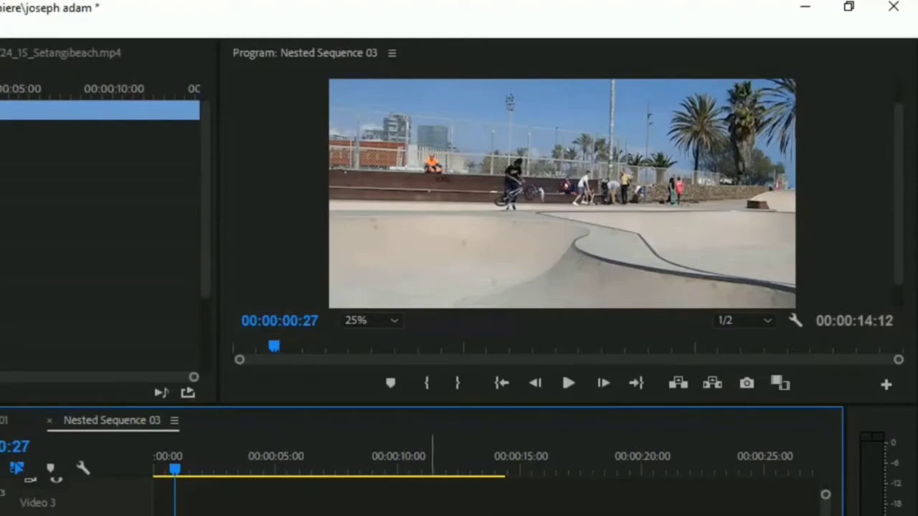
Untick Reverse Speed for the bmx clip so it plays forward, then preview.
right_click(338, 502)
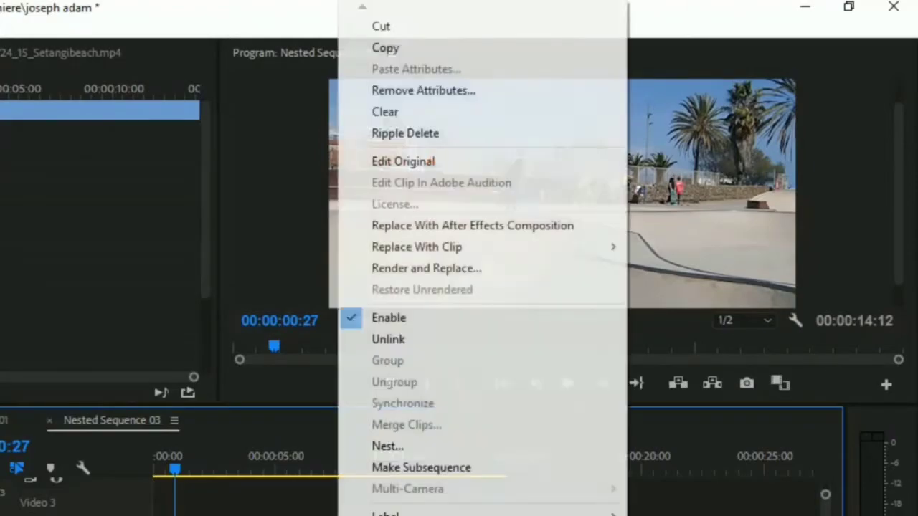
click(412, 515)
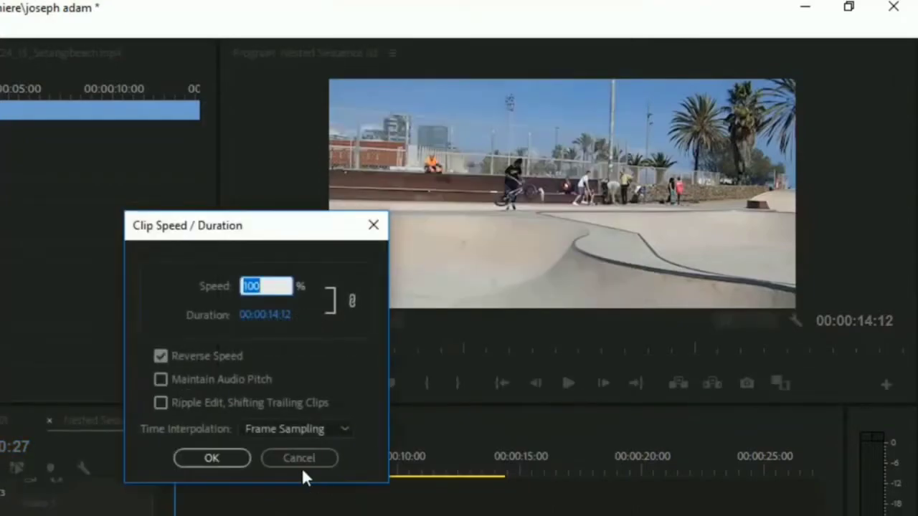
click(158, 355)
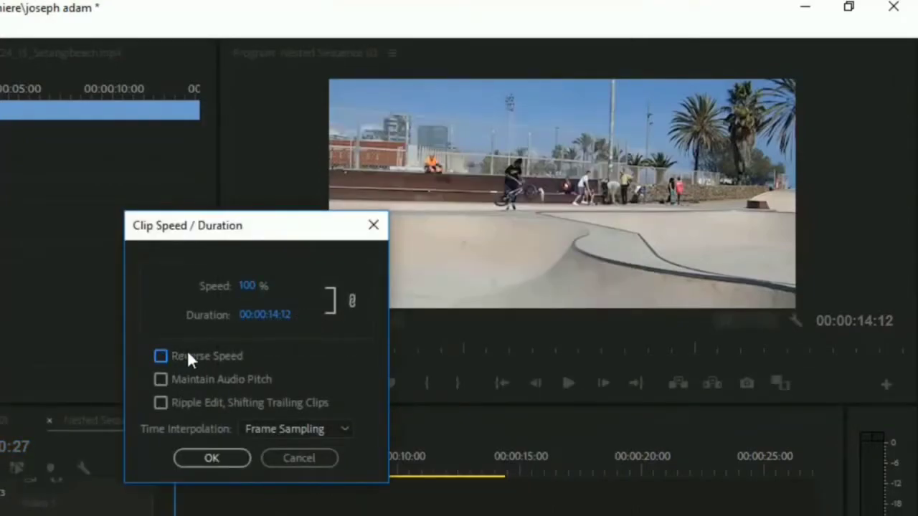
click(223, 460)
key(space)
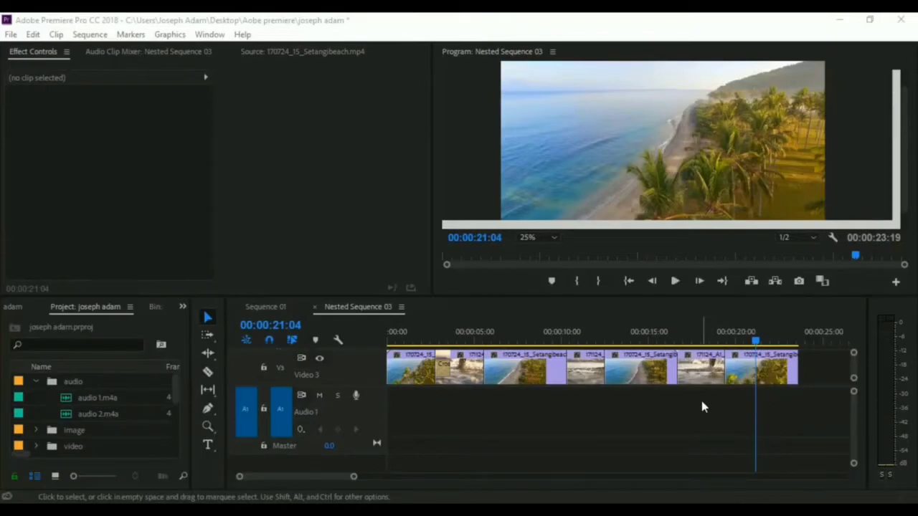
Place audio 1.m4a from the Project panel onto the Audio 1 track.
drag(755, 341, 370, 346)
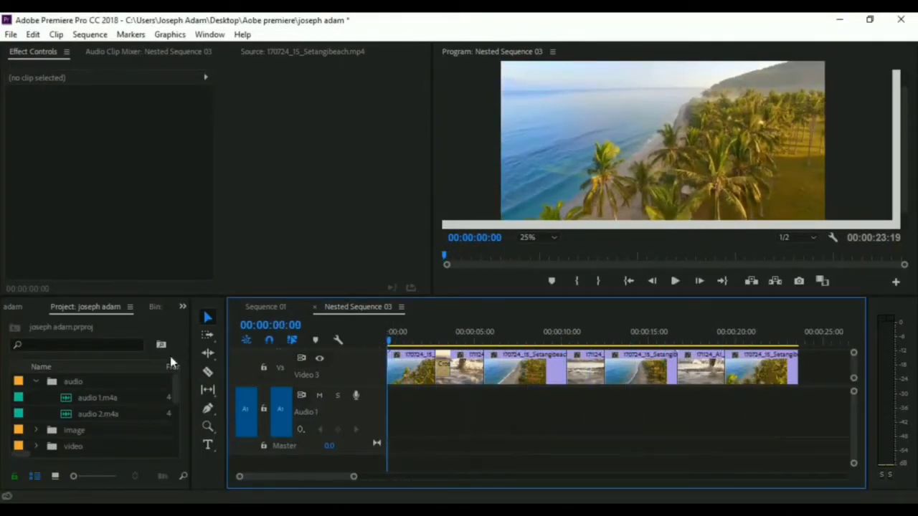
click(97, 399)
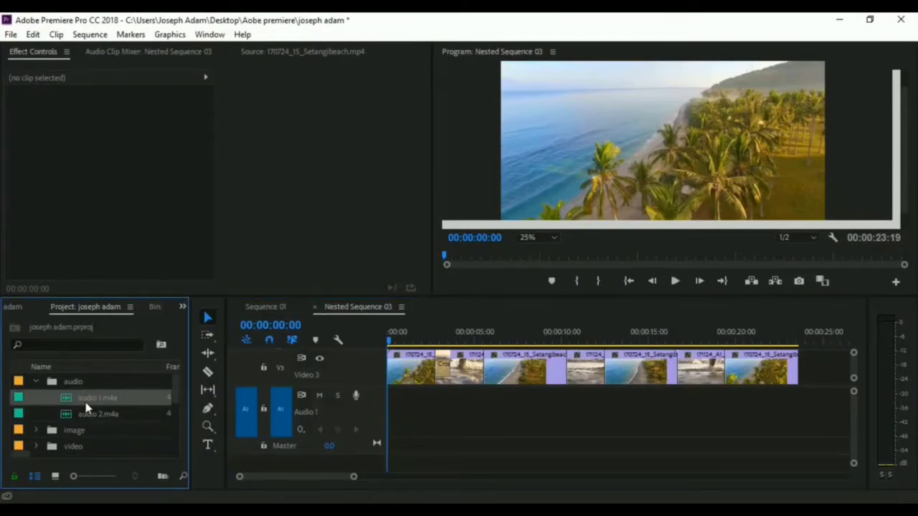
drag(86, 407, 412, 407)
drag(340, 484, 361, 480)
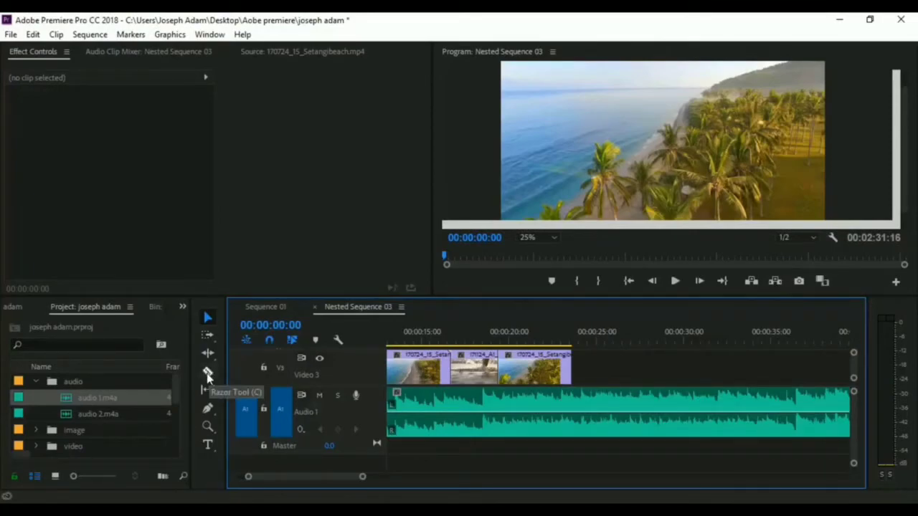
Razor-cut the audio where the video ends and delete the leftover part.
click(208, 372)
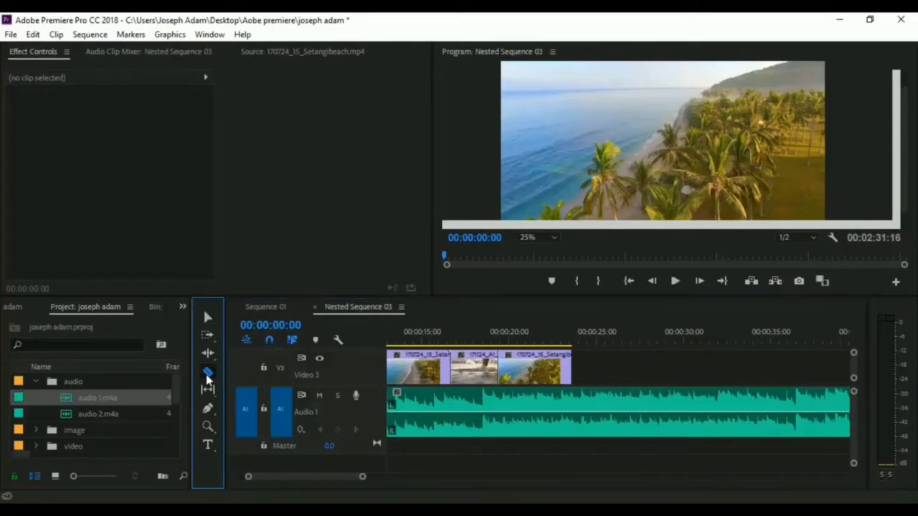
click(574, 418)
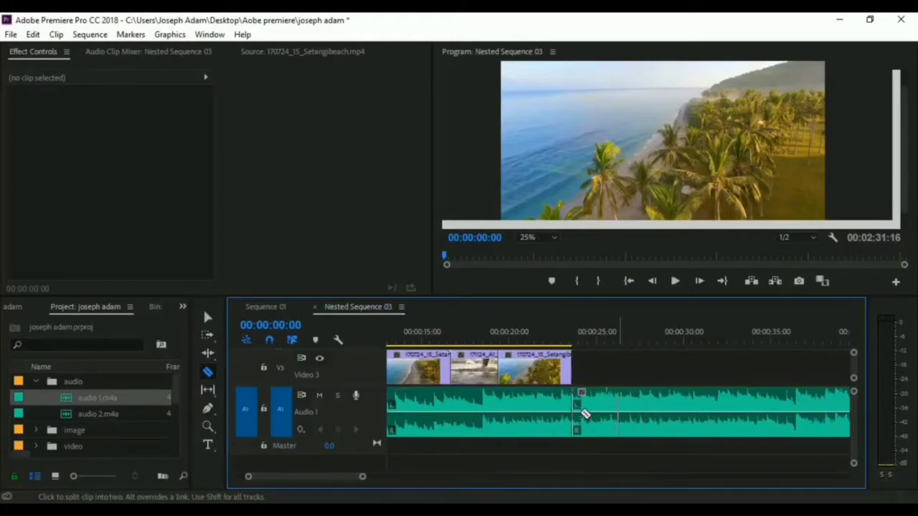
click(208, 317)
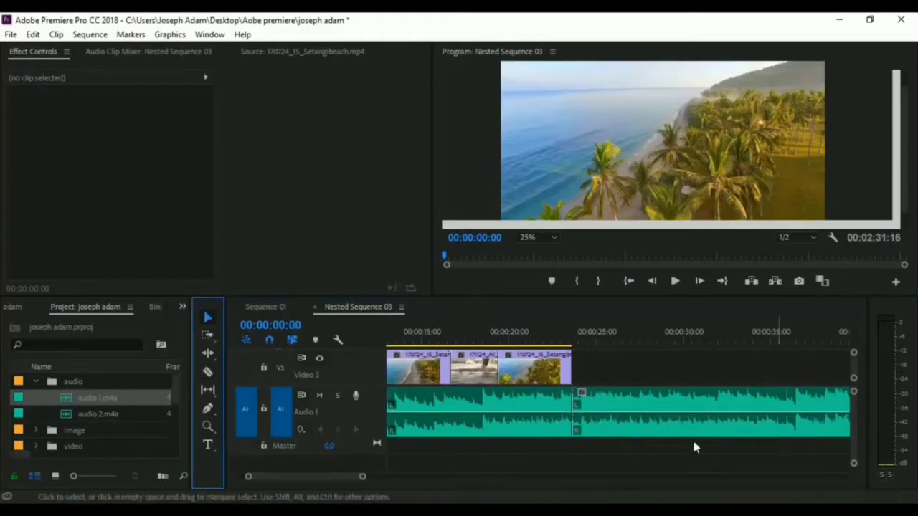
click(512, 426)
click(657, 425)
key(Delete)
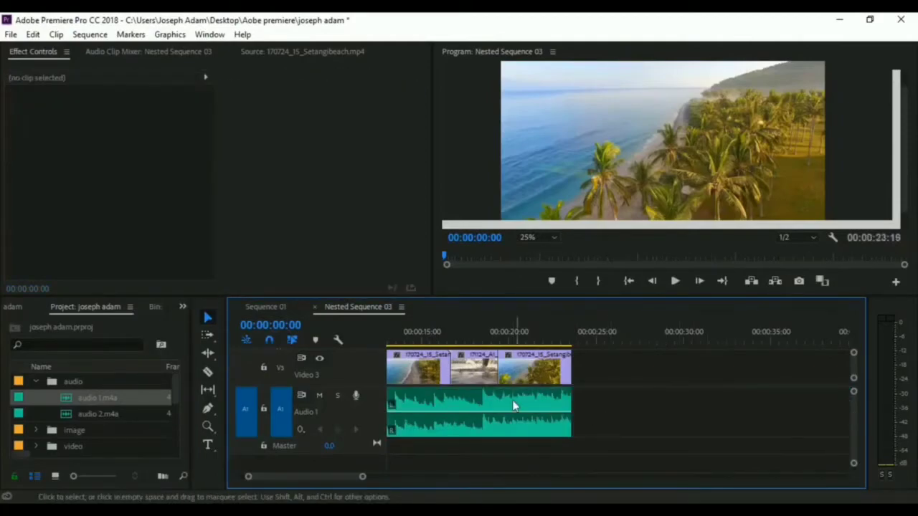
drag(312, 477, 304, 479)
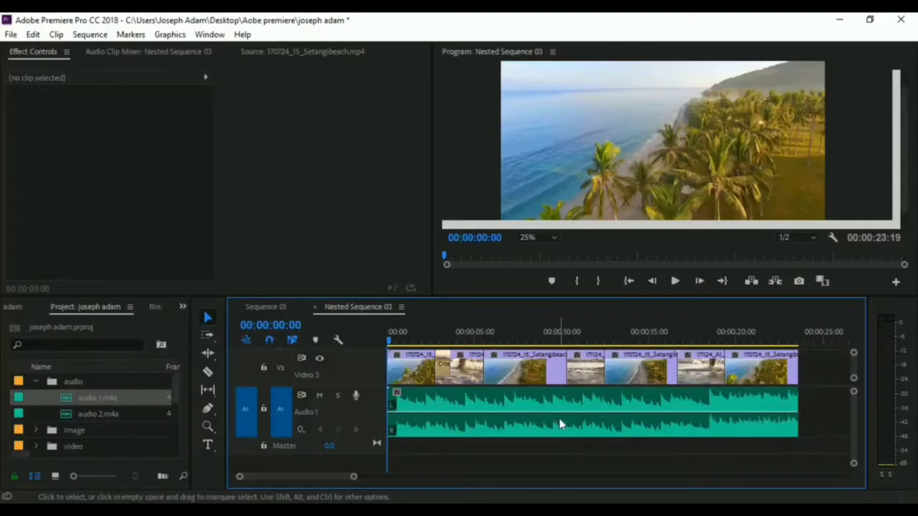
click(506, 426)
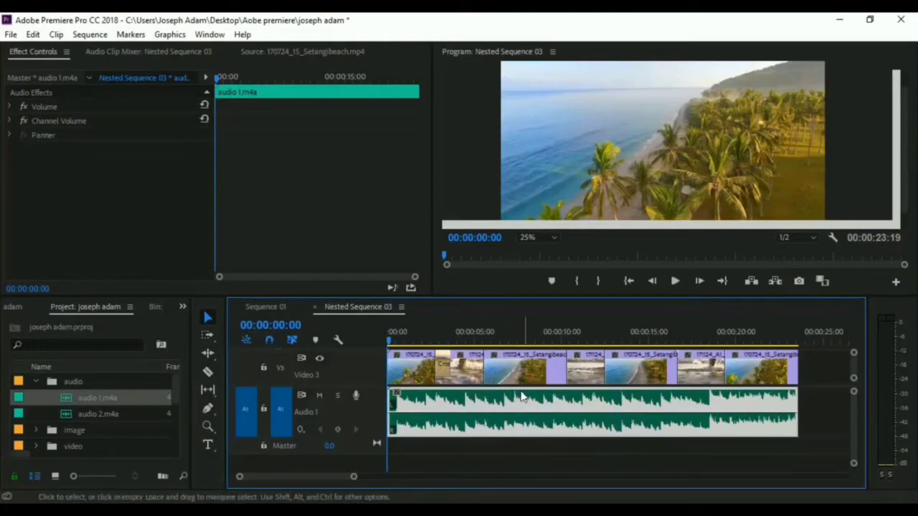
Listen to the music, then boost audio 1.m4a's gain by 10 dB.
key(space)
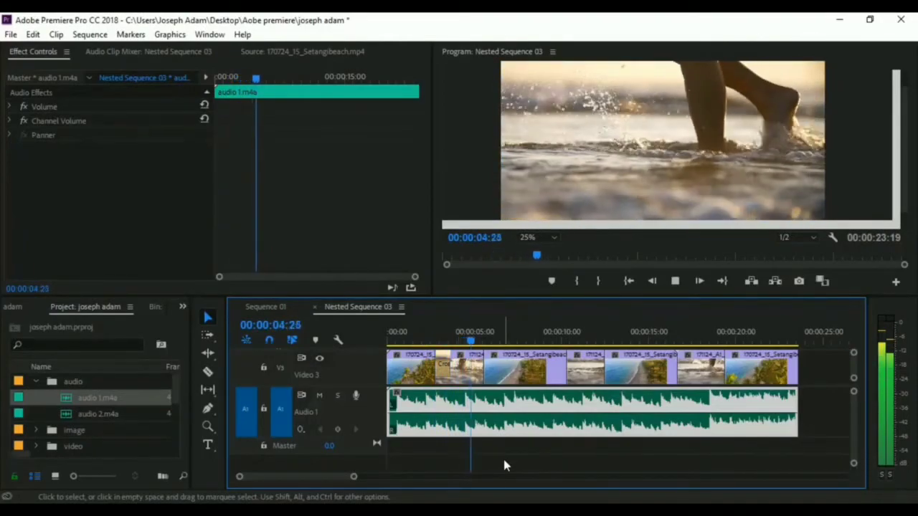
key(space)
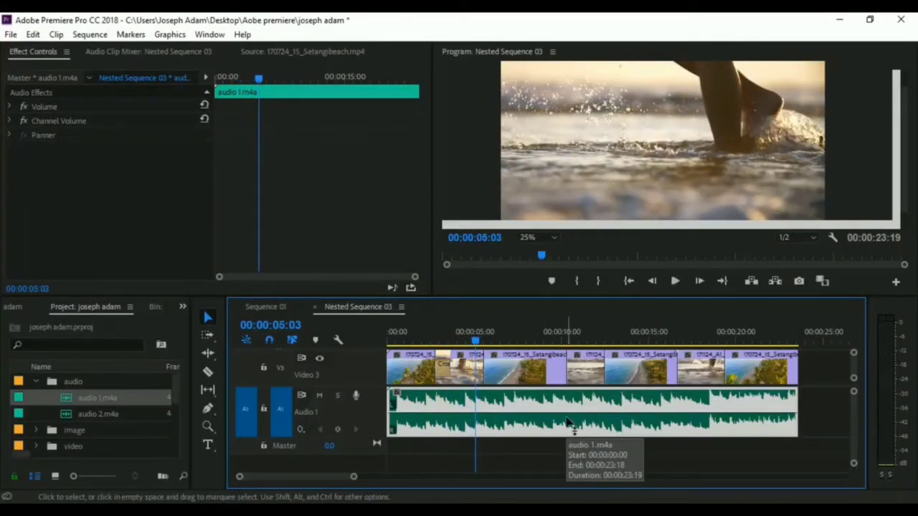
right_click(510, 429)
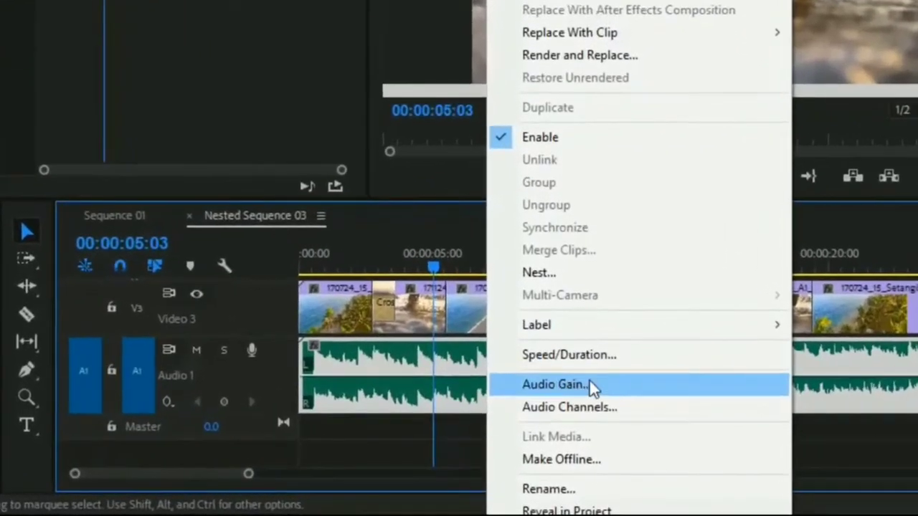
click(557, 417)
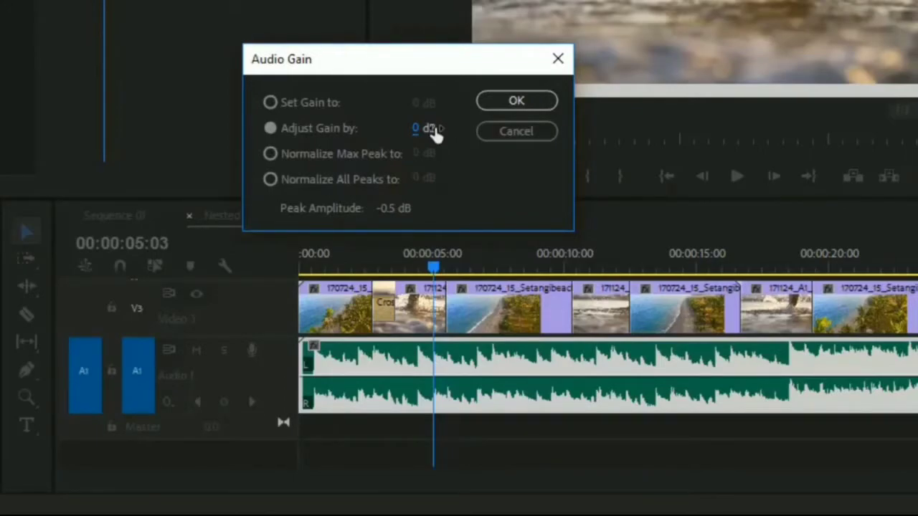
drag(426, 129, 531, 131)
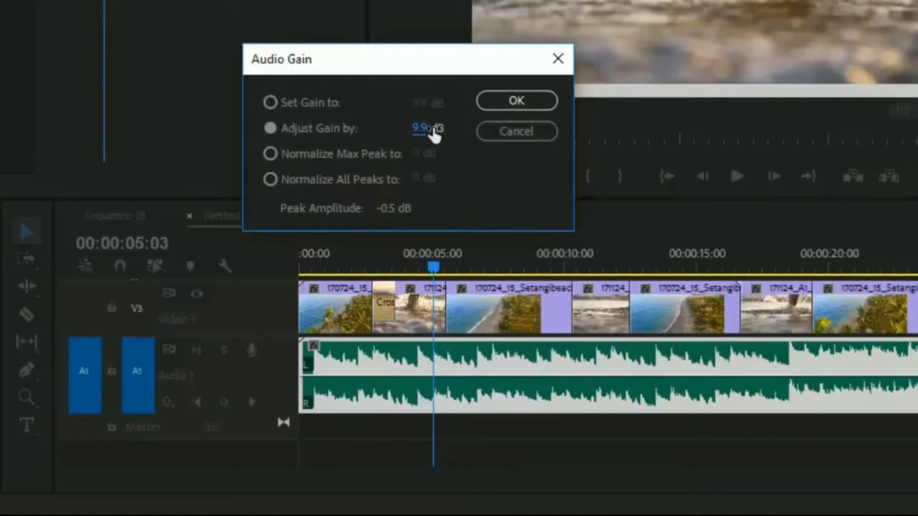
click(426, 134)
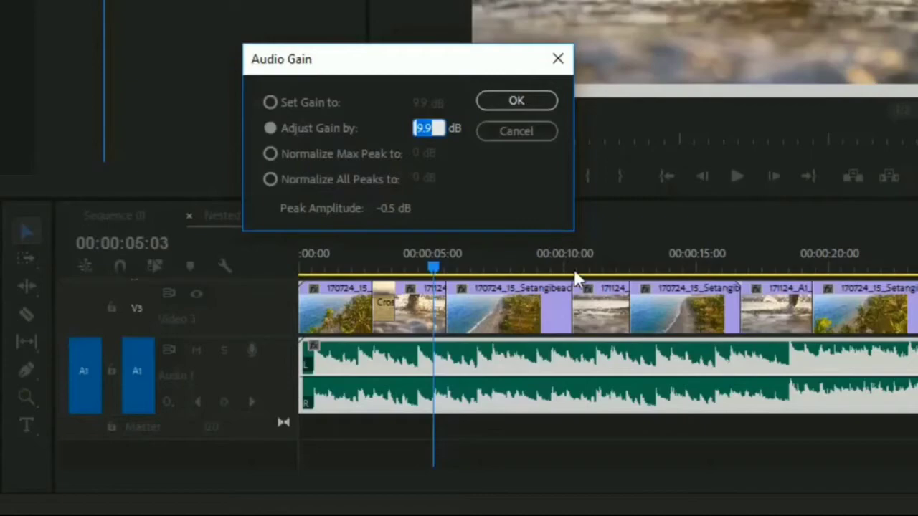
text(10)
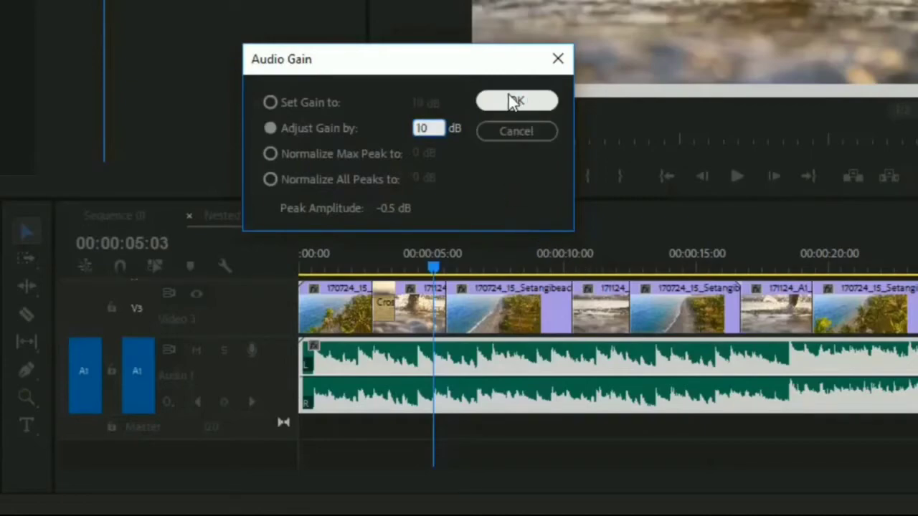
click(508, 96)
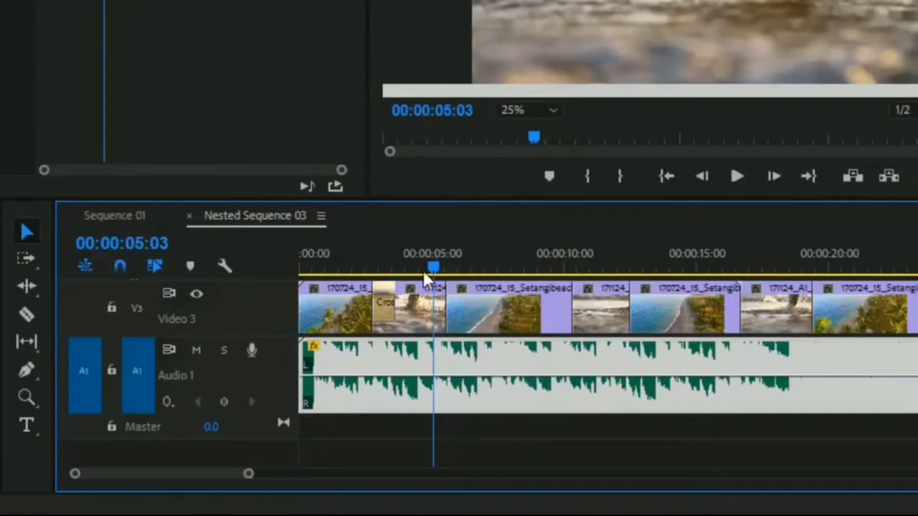
Replay the sequence from the start to hear the boosted audio.
drag(424, 271, 283, 243)
click(284, 243)
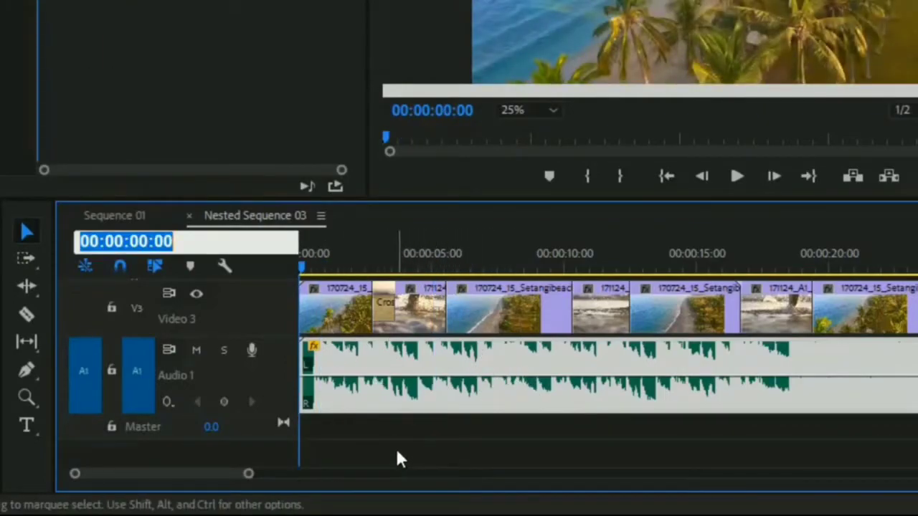
click(736, 179)
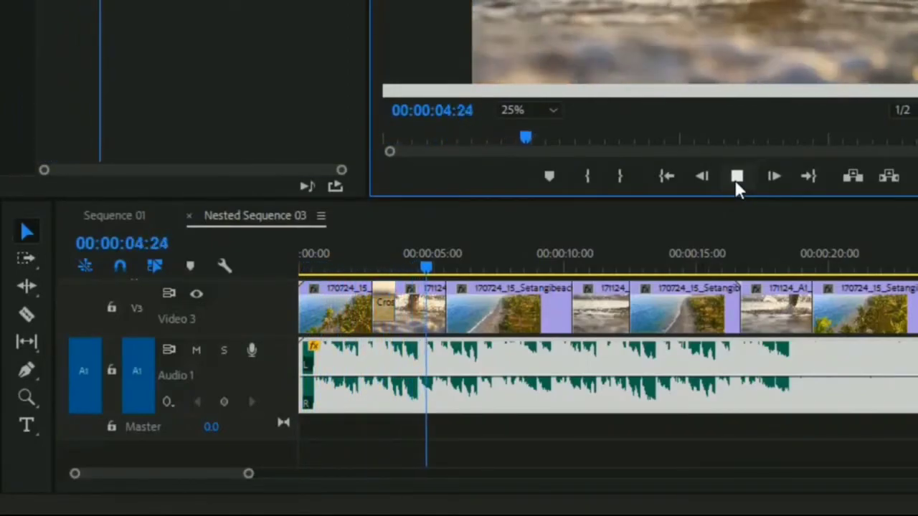
click(736, 179)
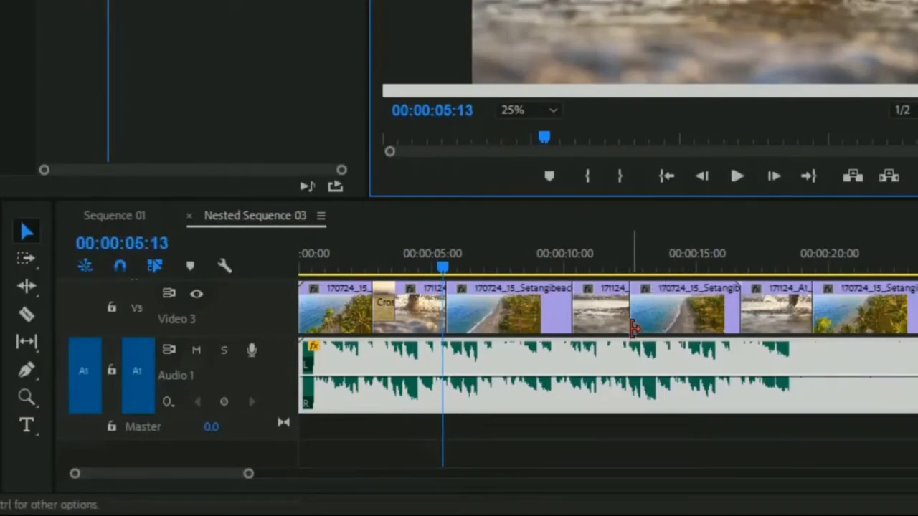
Apply a -10 dB Audio Gain adjustment to the audio 1.m4a clip.
right_click(500, 363)
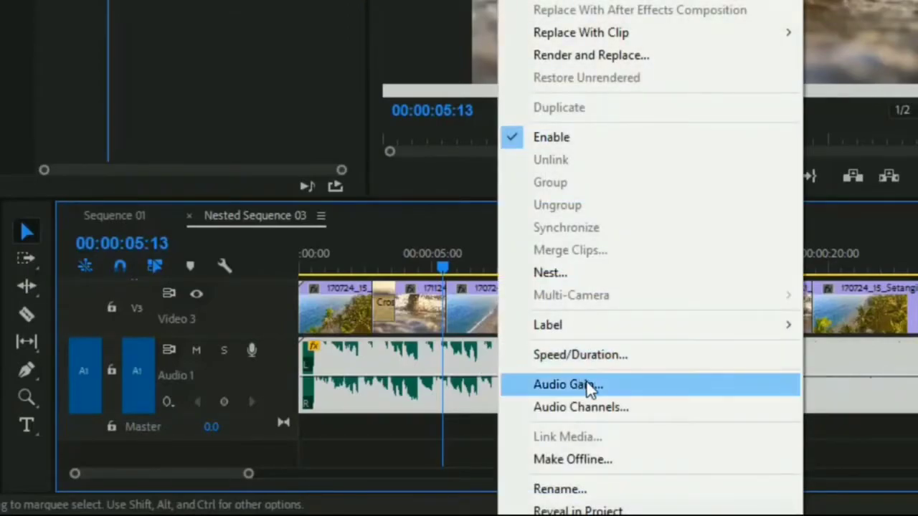
click(621, 386)
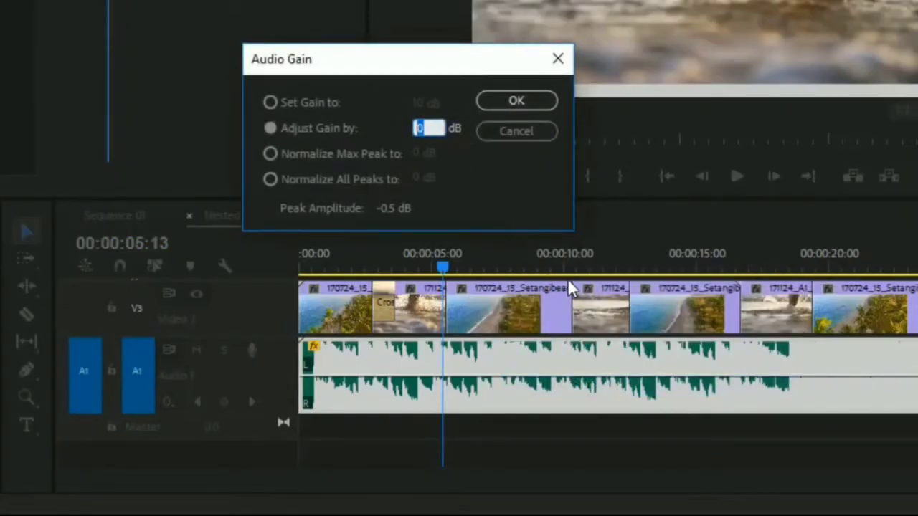
text(-10)
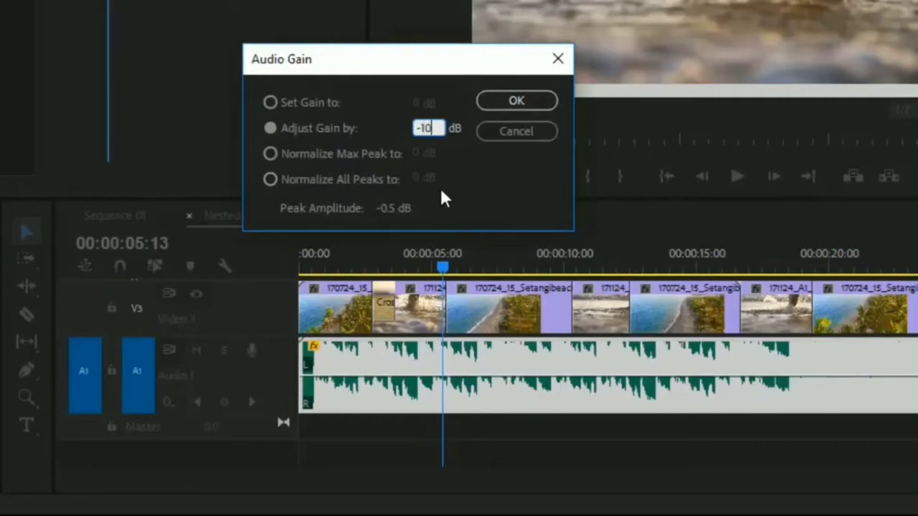
click(452, 147)
drag(425, 128, 404, 142)
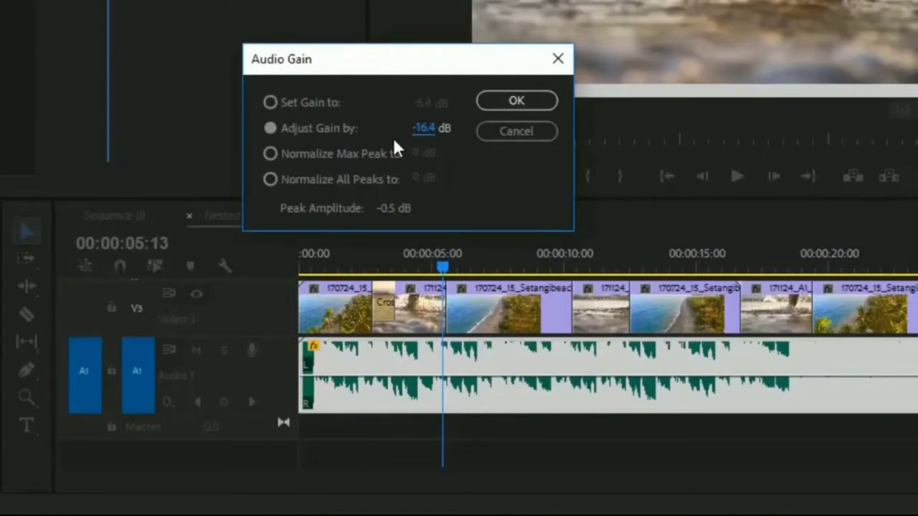
drag(424, 129, 639, 139)
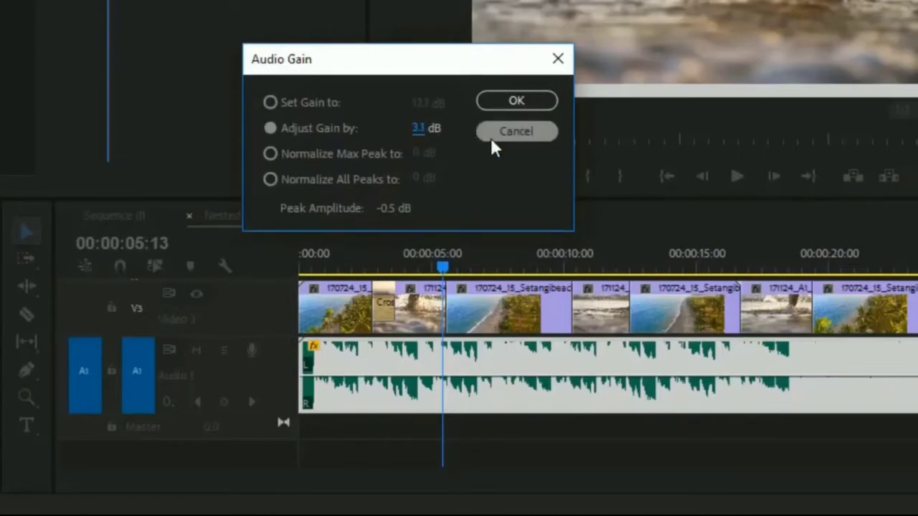
click(421, 128)
text(-10)
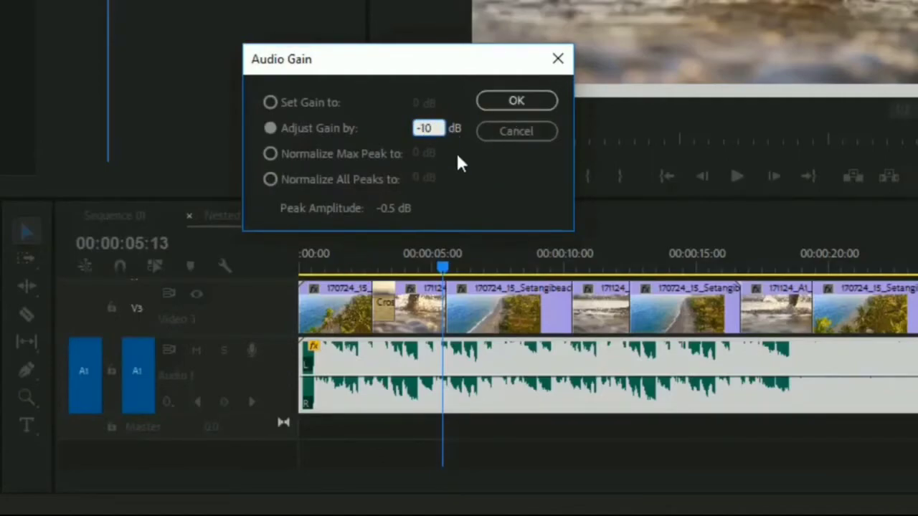
click(514, 103)
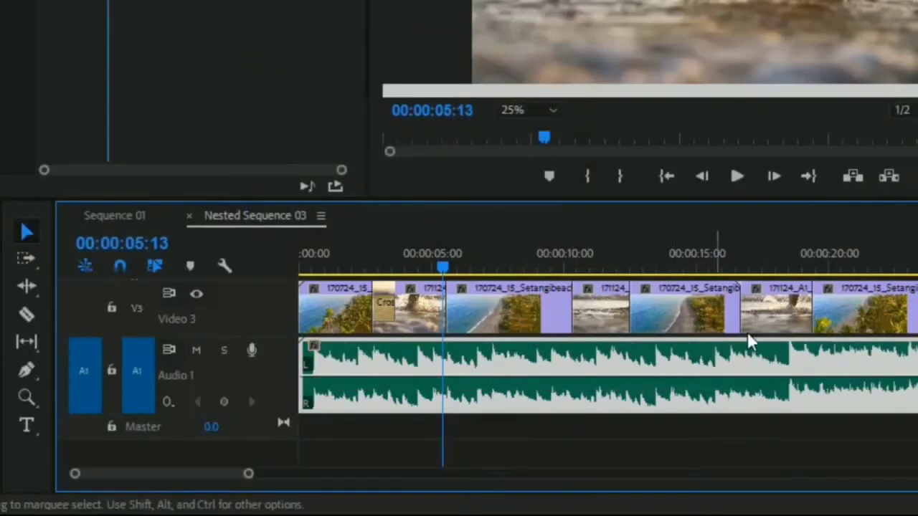
key(space)
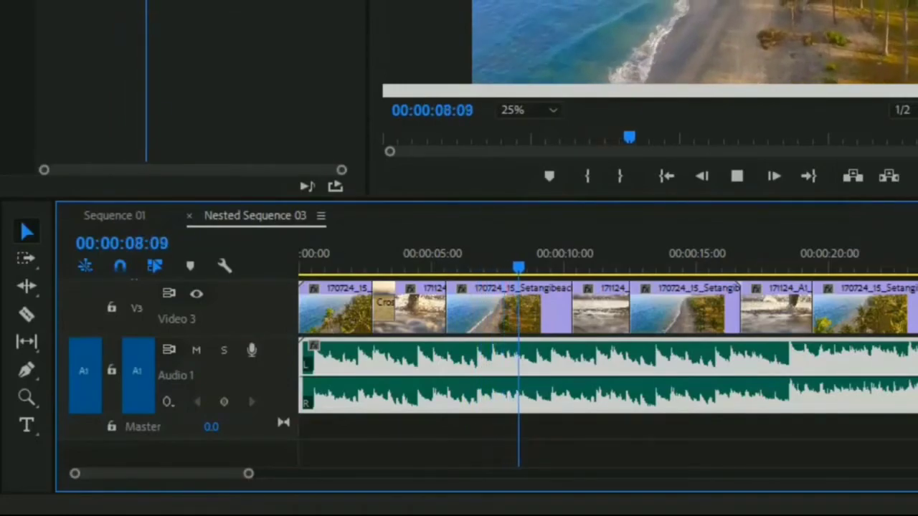
key(space)
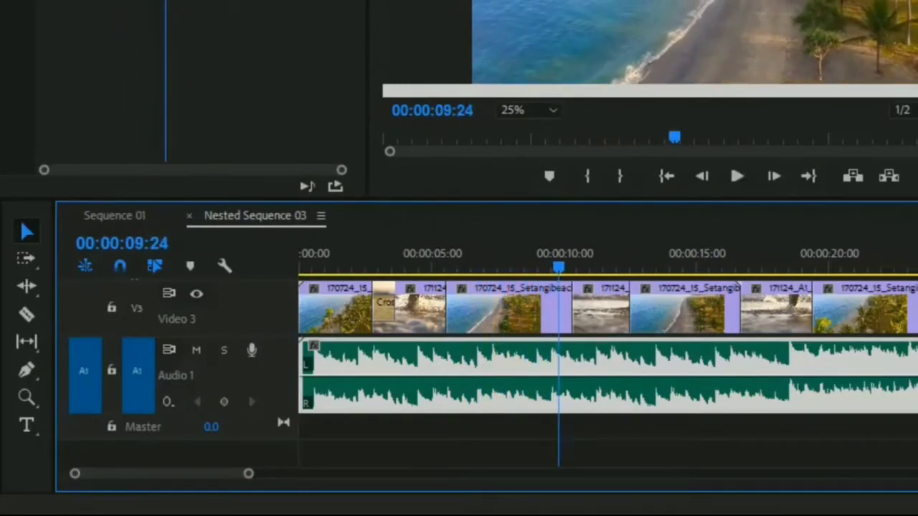
right_click(484, 355)
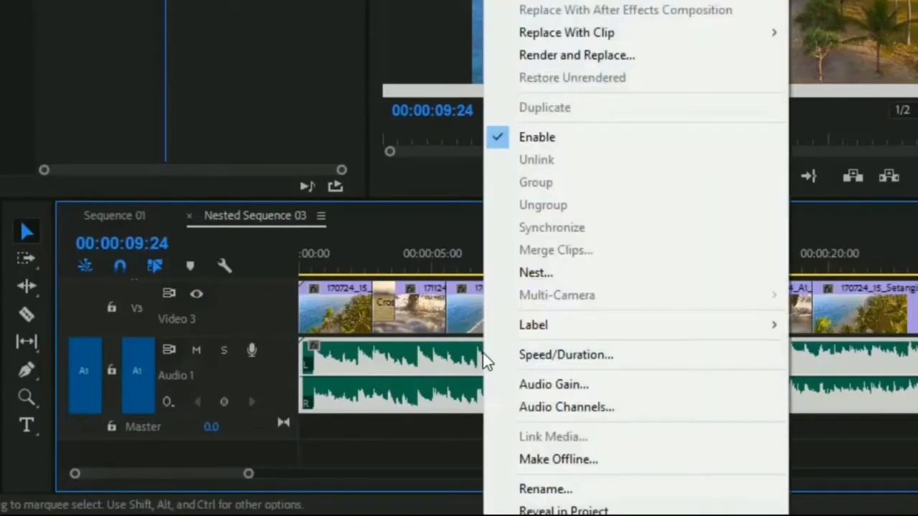
click(563, 382)
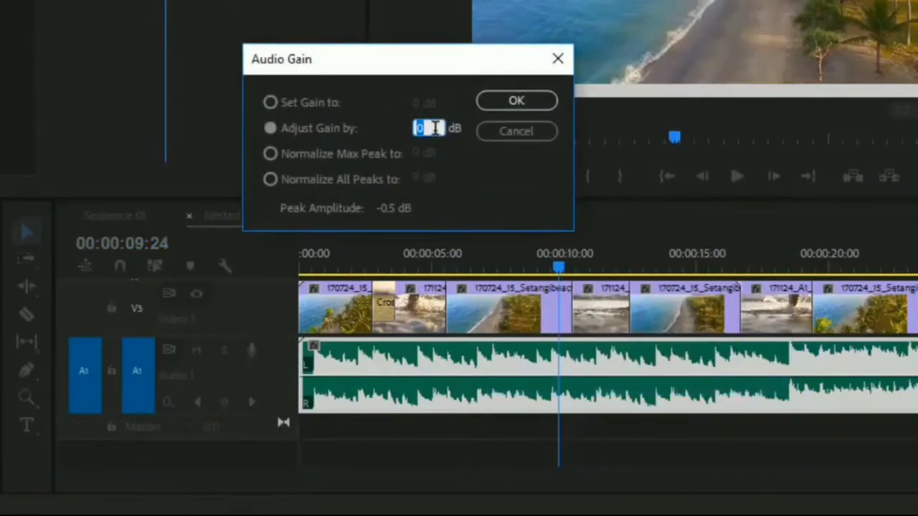
text(-5)
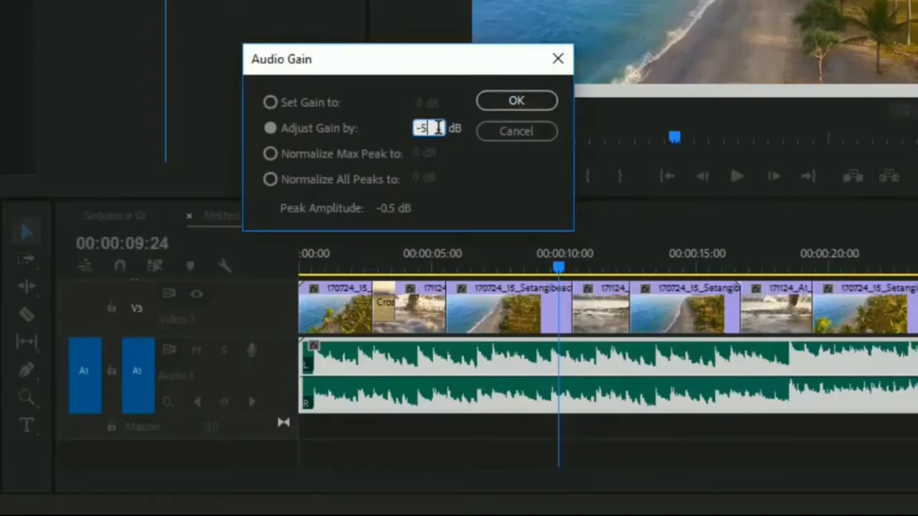
click(527, 105)
key(space)
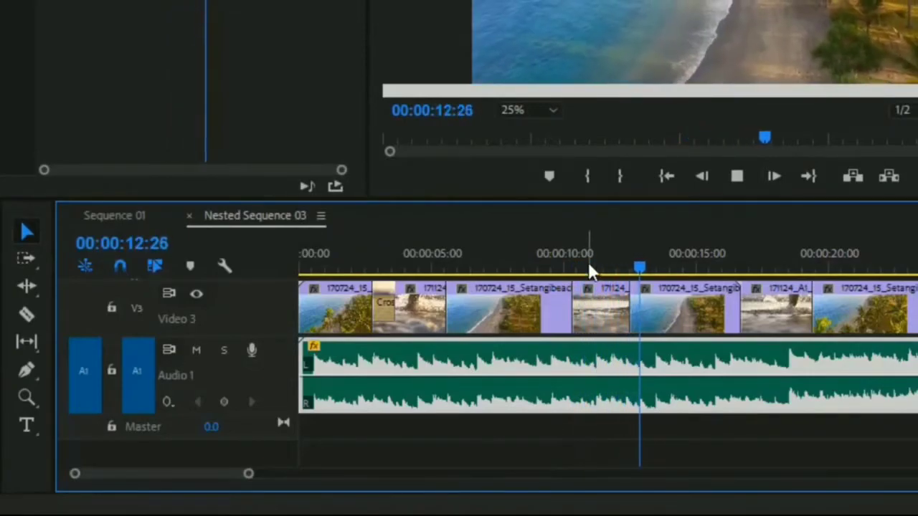
key(space)
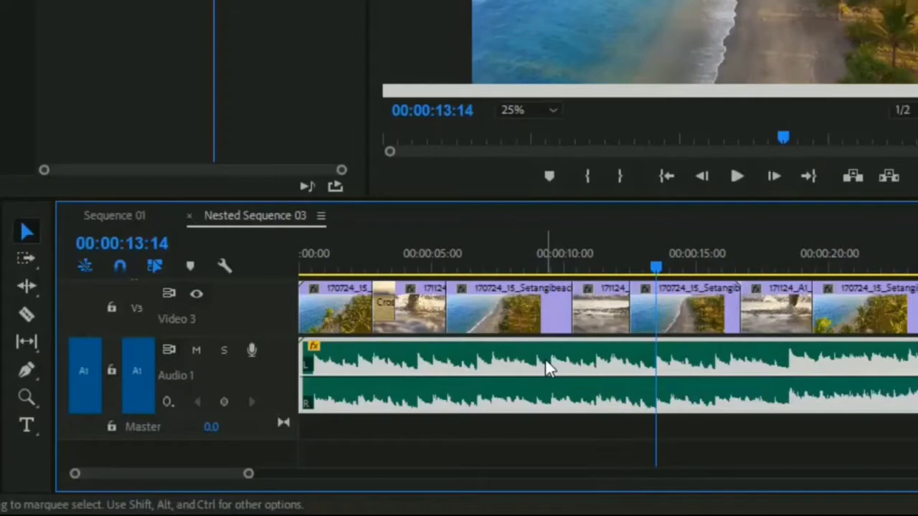
right_click(562, 366)
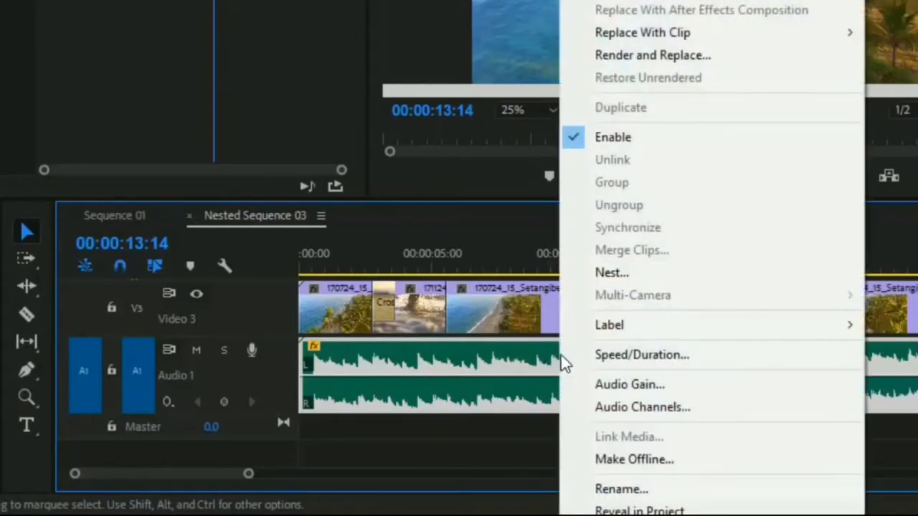
click(634, 386)
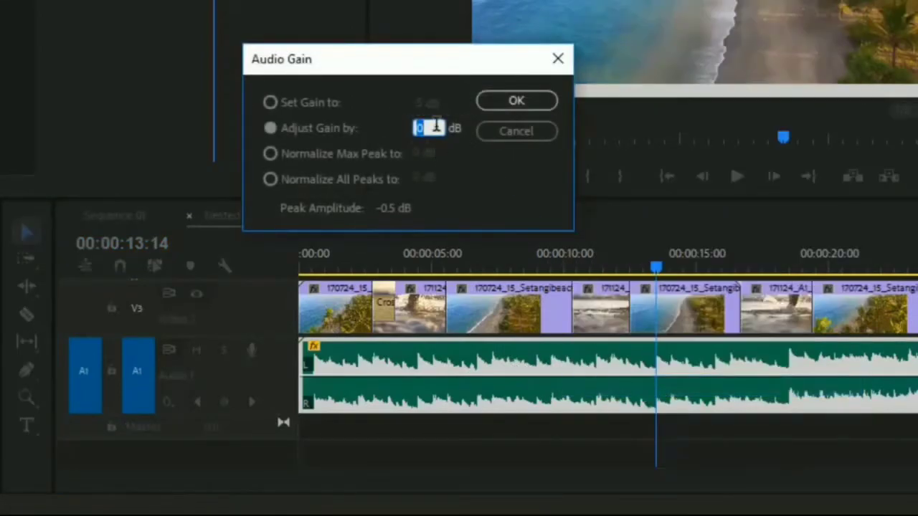
click(450, 150)
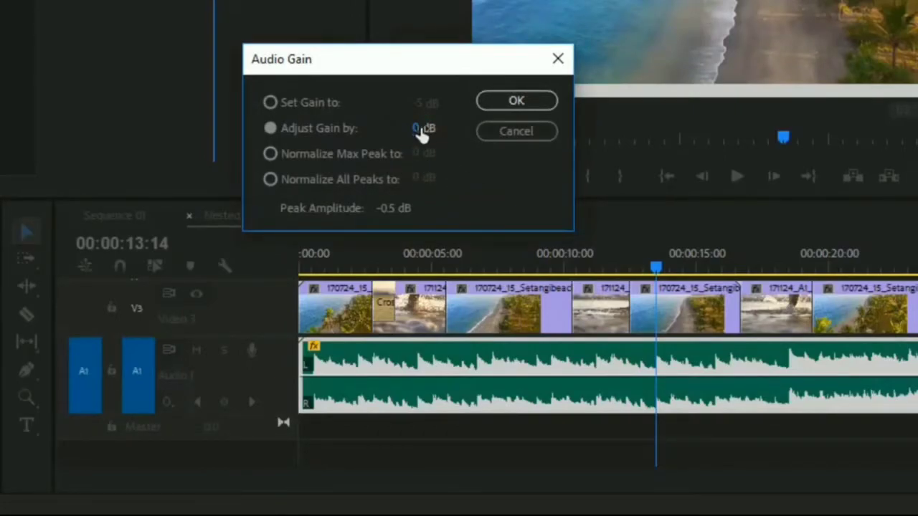
click(532, 131)
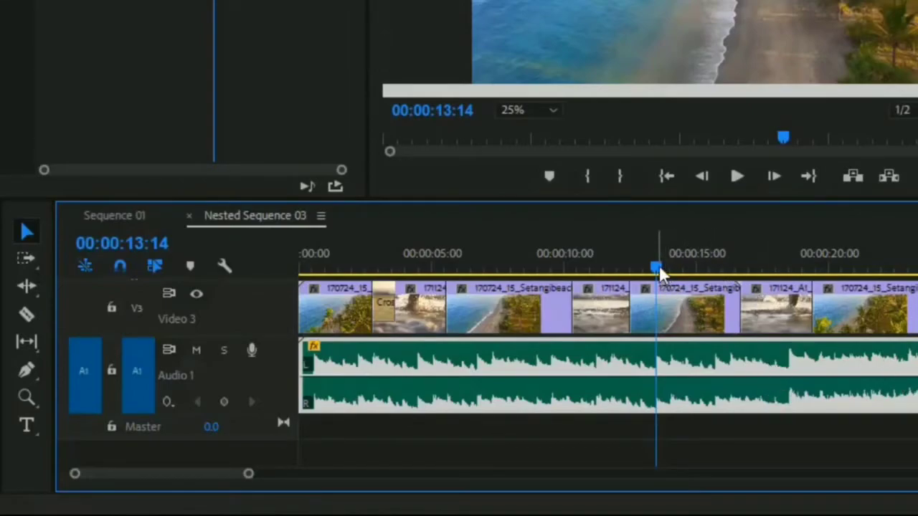
drag(658, 265, 849, 265)
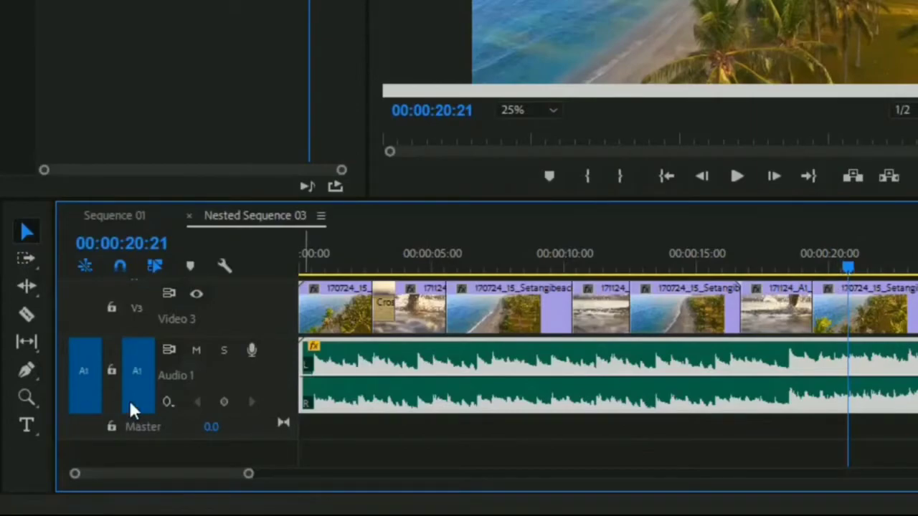
click(166, 401)
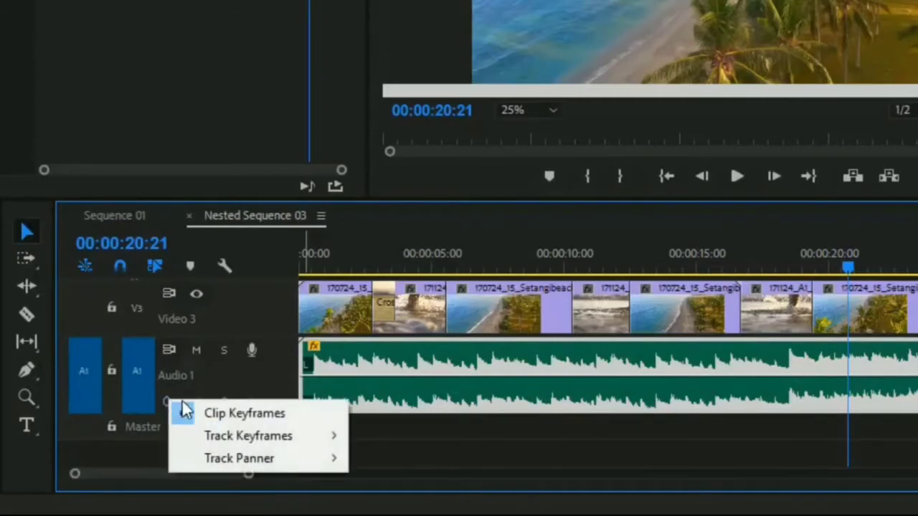
click(223, 388)
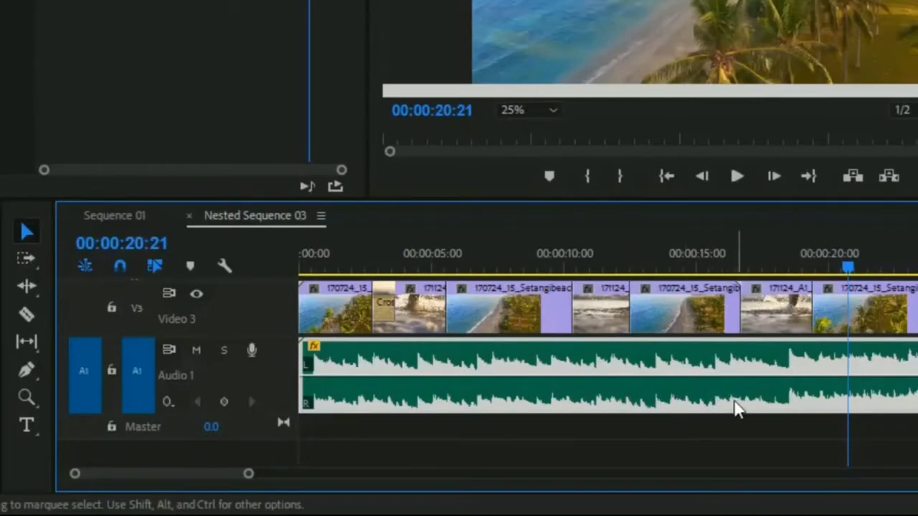
click(225, 402)
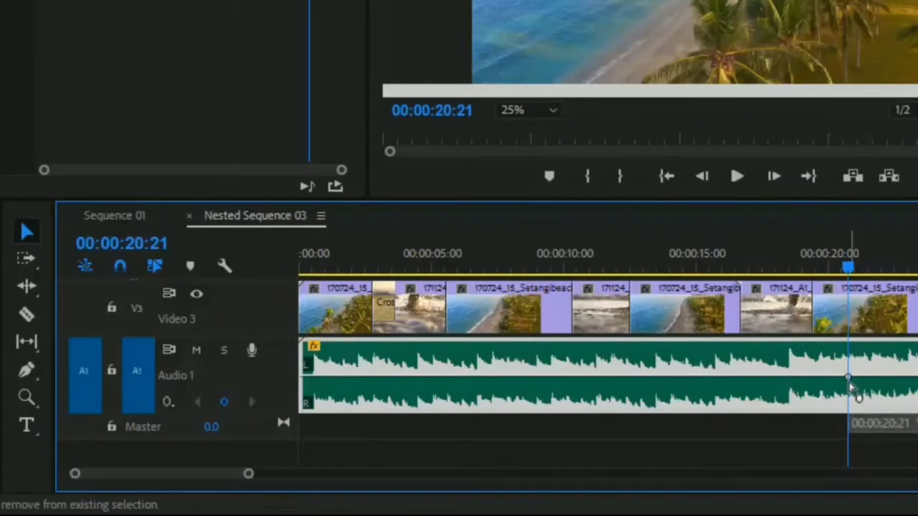
drag(849, 271, 917, 277)
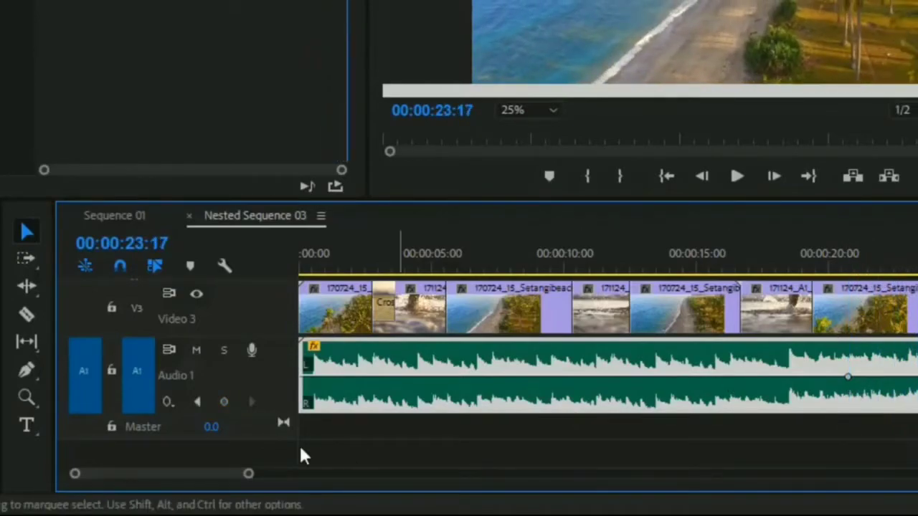
click(224, 402)
click(738, 272)
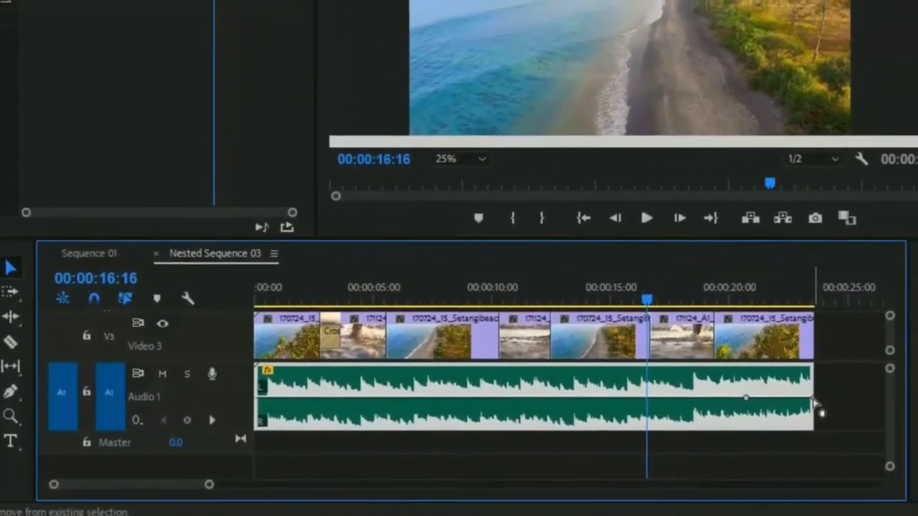
drag(889, 391, 890, 402)
drag(810, 410, 811, 429)
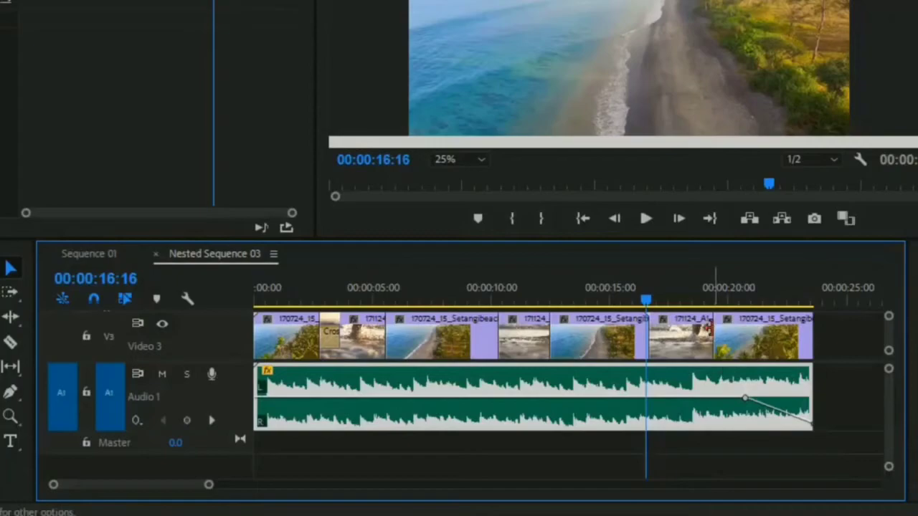
click(711, 294)
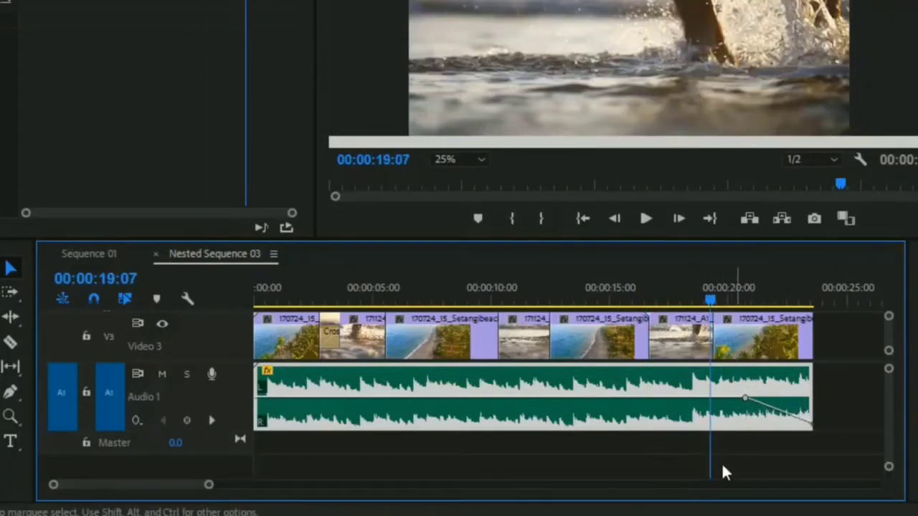
click(648, 219)
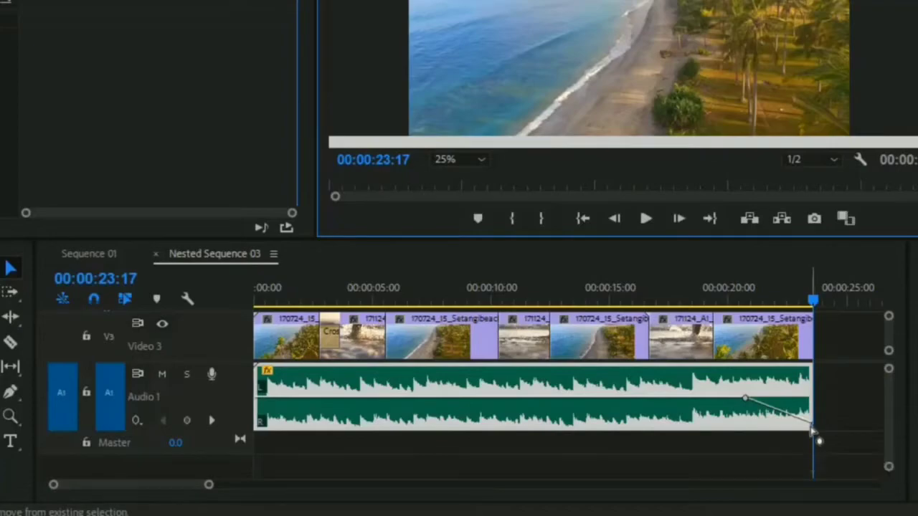
drag(814, 427, 811, 370)
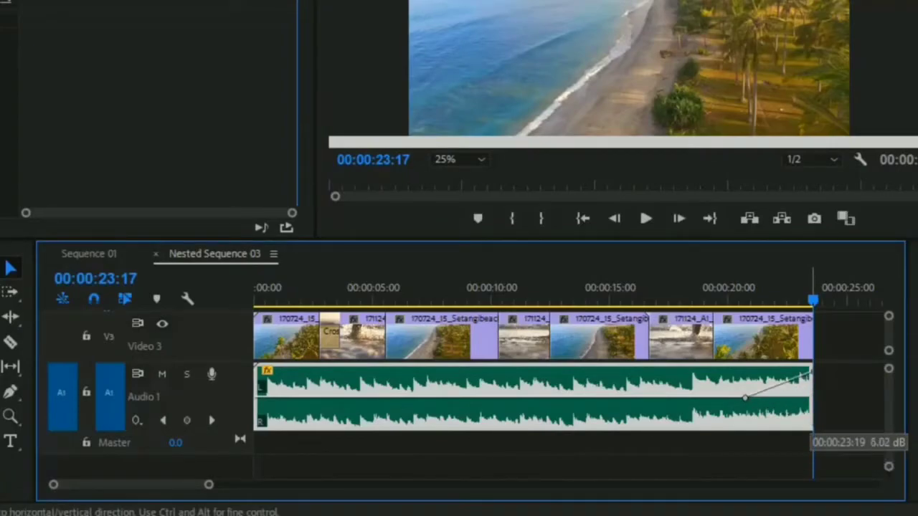
click(719, 290)
key(space)
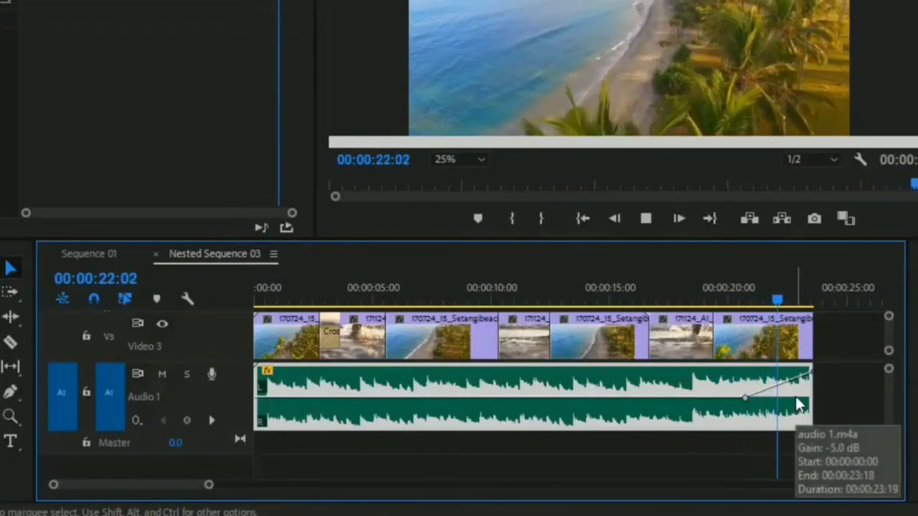
key(space)
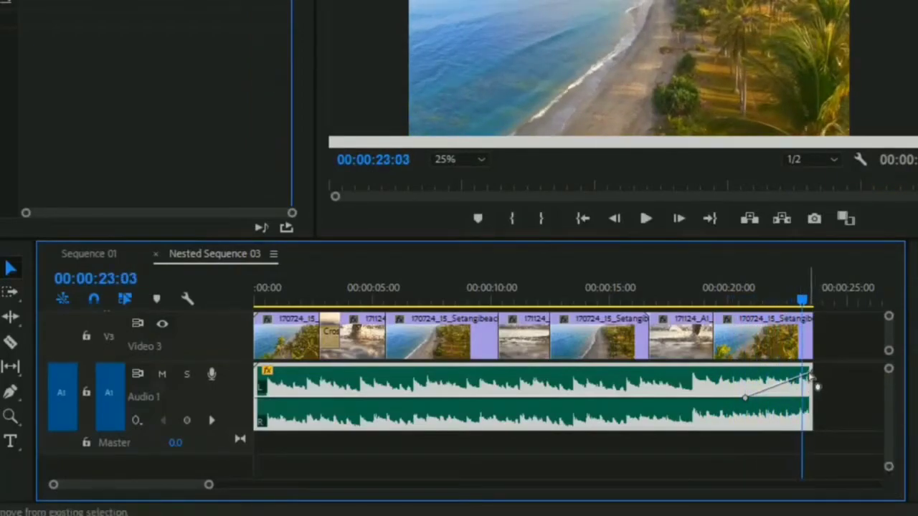
drag(811, 373, 810, 396)
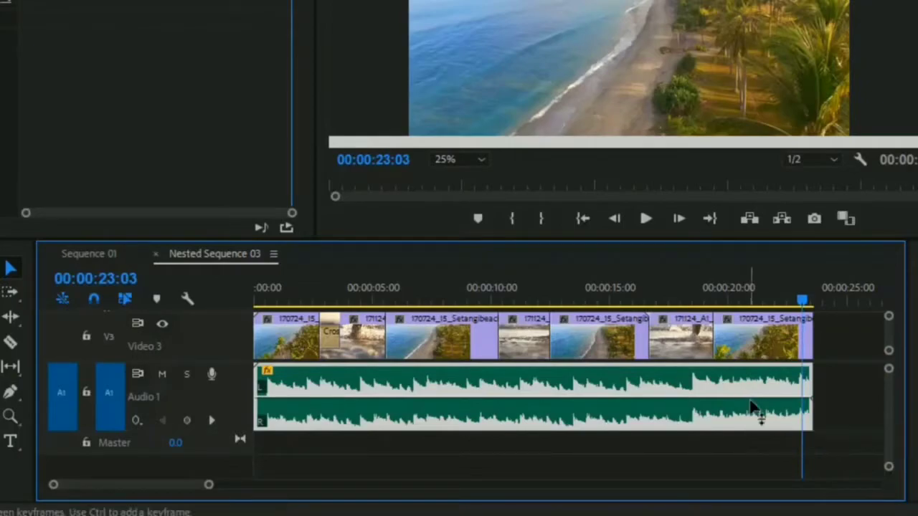
Add volume keyframes at 00:00:07:24, 00:00:11:09 and 00:00:10:28, silencing the last.
drag(748, 406, 817, 408)
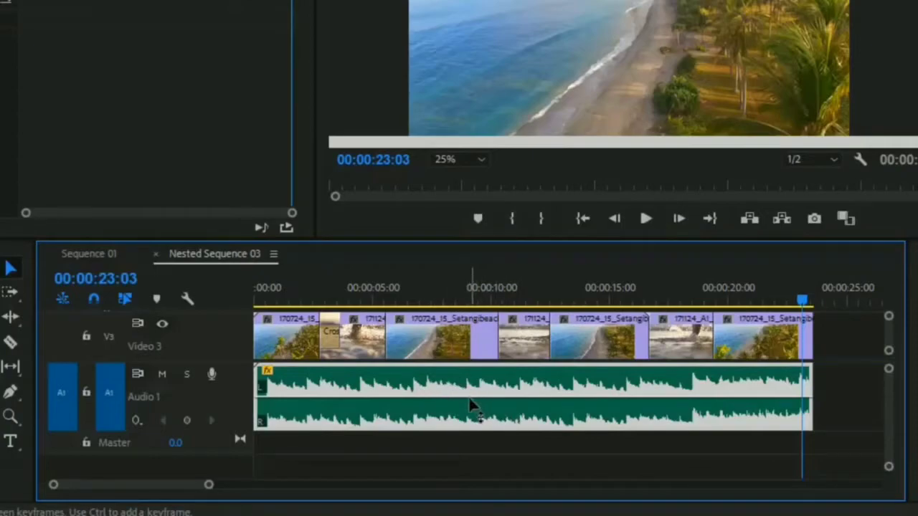
drag(798, 317, 439, 319)
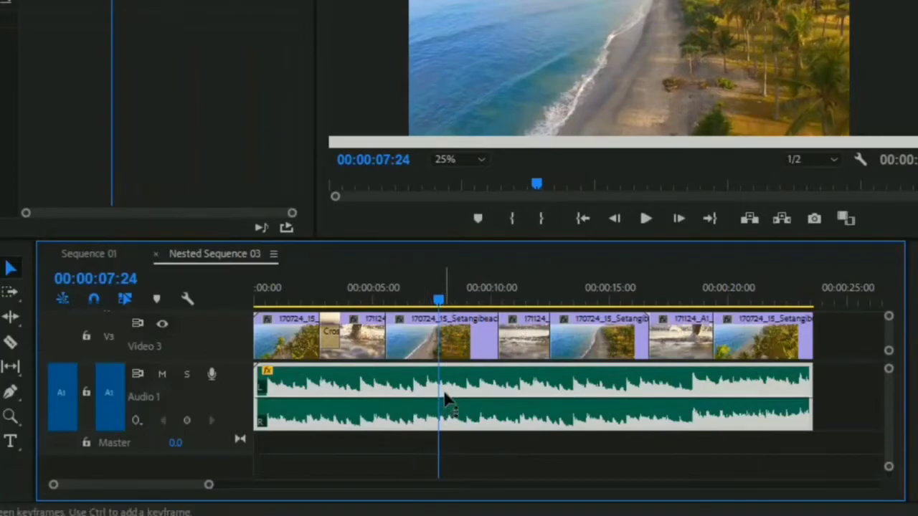
click(186, 421)
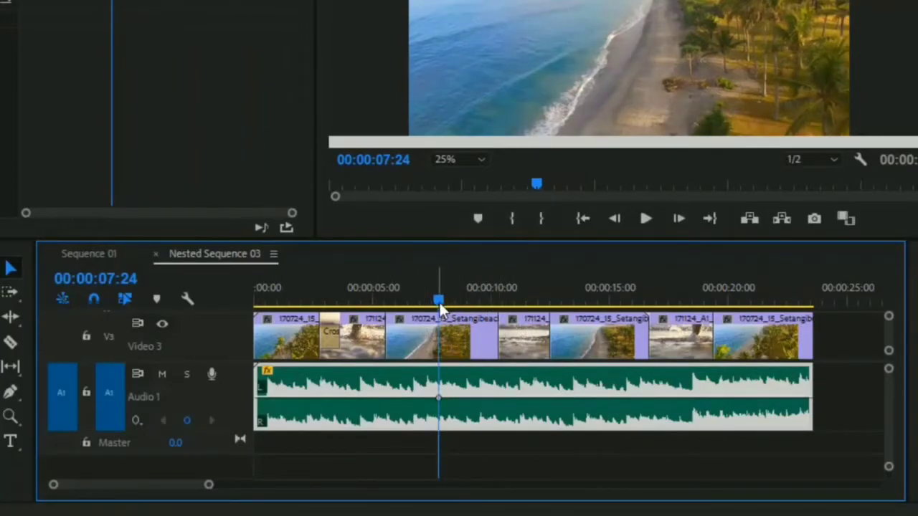
drag(441, 308, 523, 302)
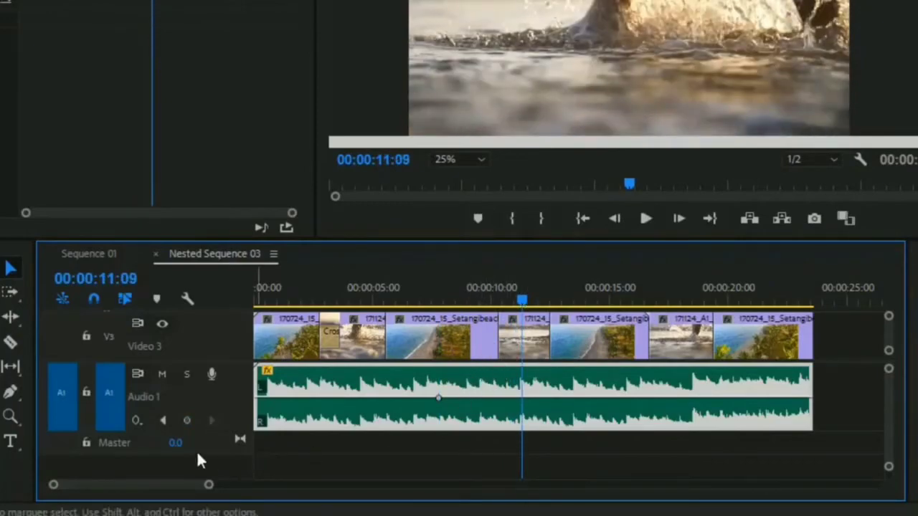
click(187, 422)
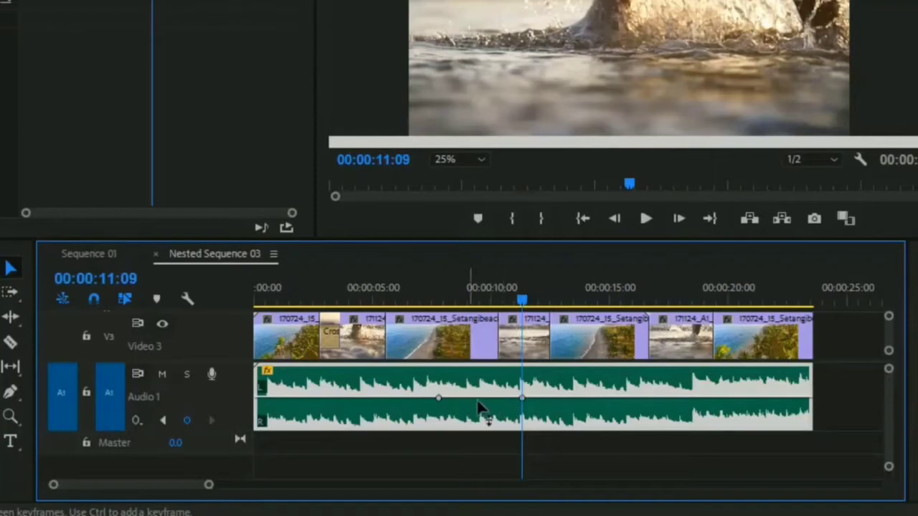
drag(523, 300, 513, 300)
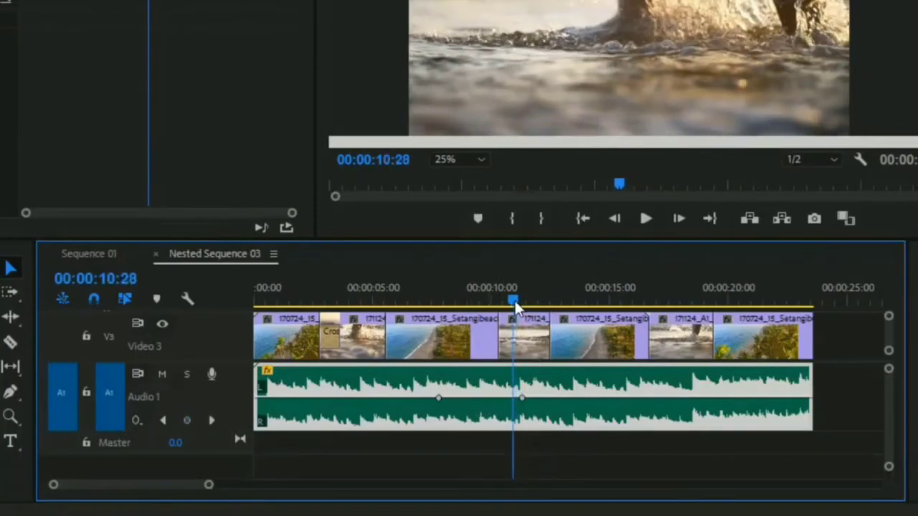
click(187, 421)
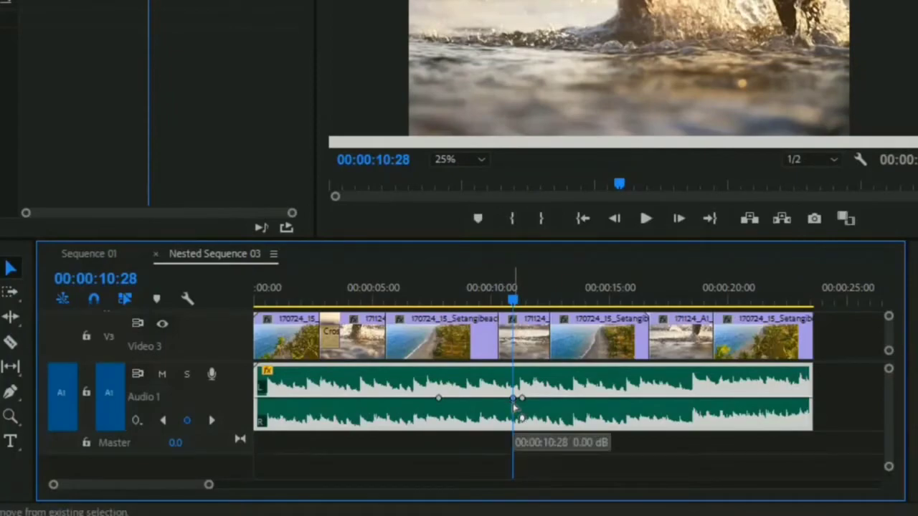
drag(514, 406, 514, 429)
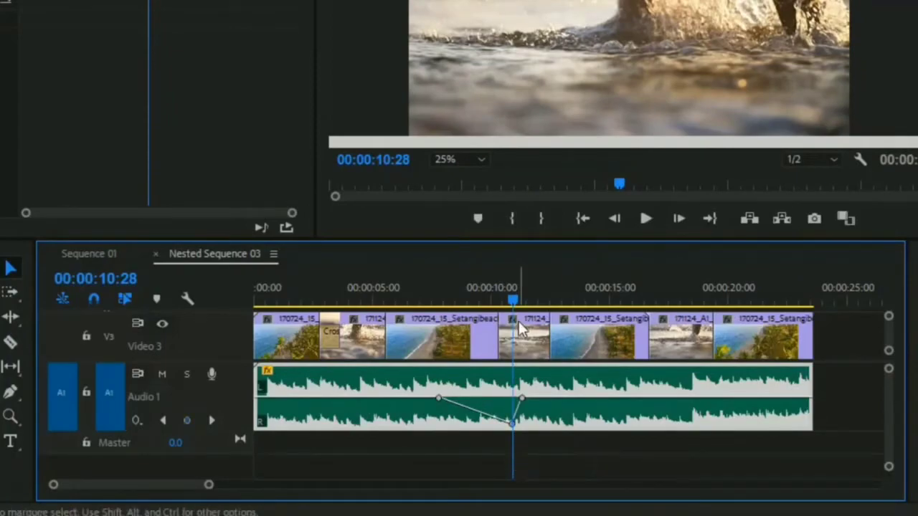
Add a lowered volume keyframe at 00:00:08:14 to complete the dip.
click(508, 303)
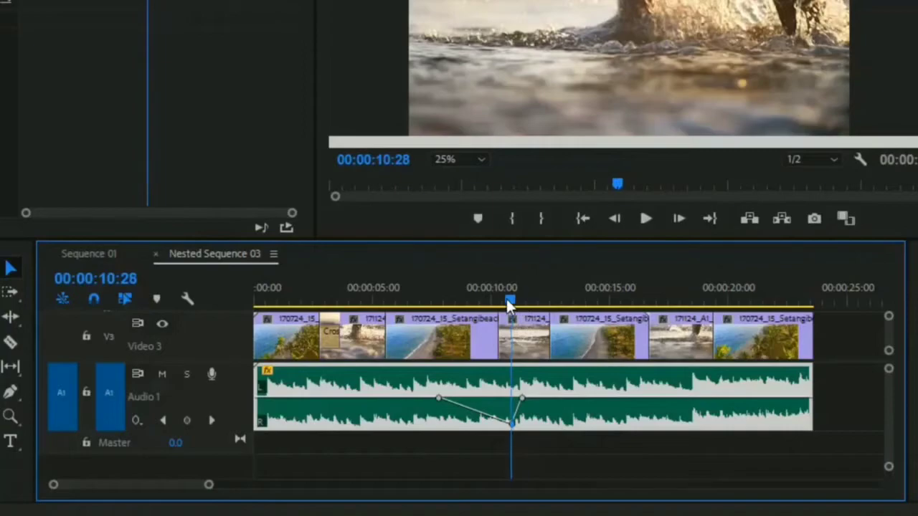
drag(509, 303, 455, 302)
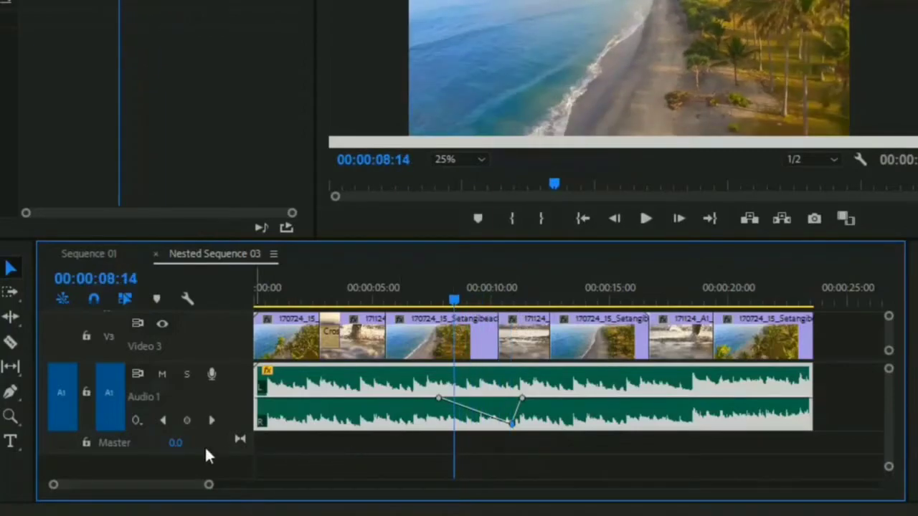
click(186, 421)
drag(454, 404, 452, 431)
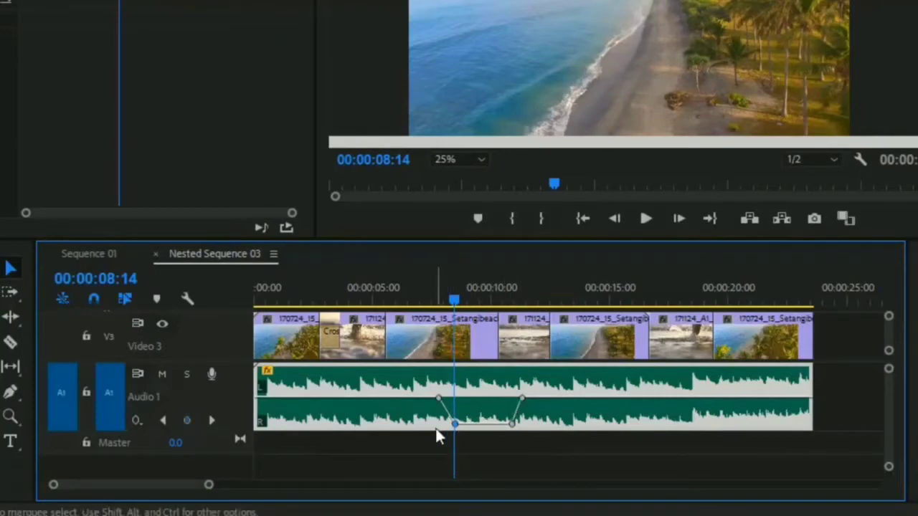
click(510, 424)
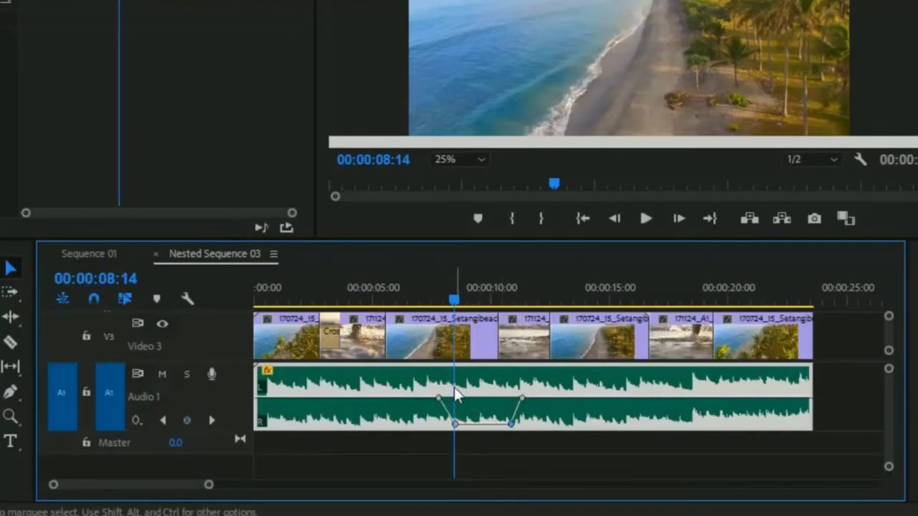
Preview the montage from around 00:00:05:23.
click(345, 294)
click(475, 407)
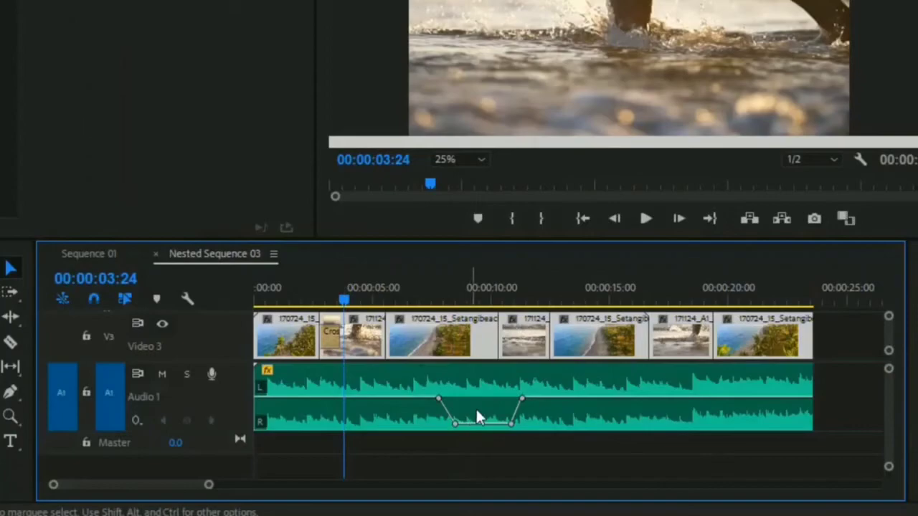
click(392, 291)
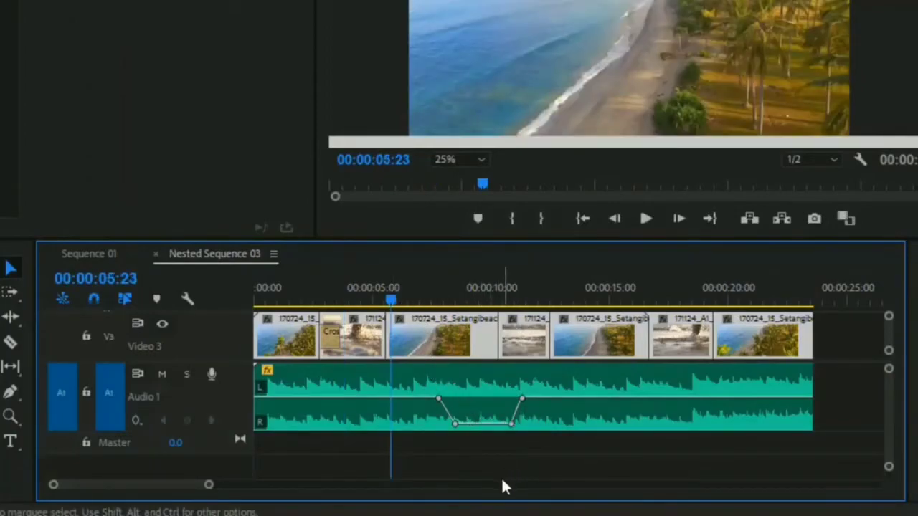
key(space)
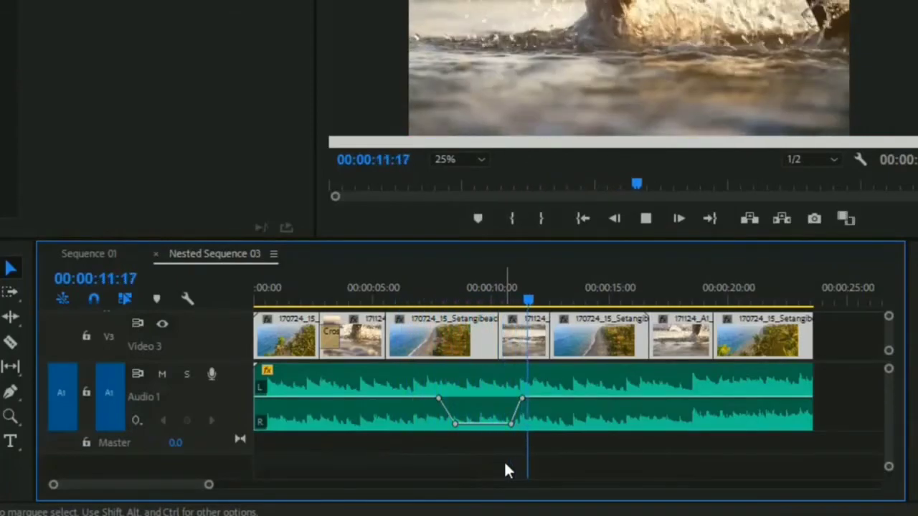
key(space)
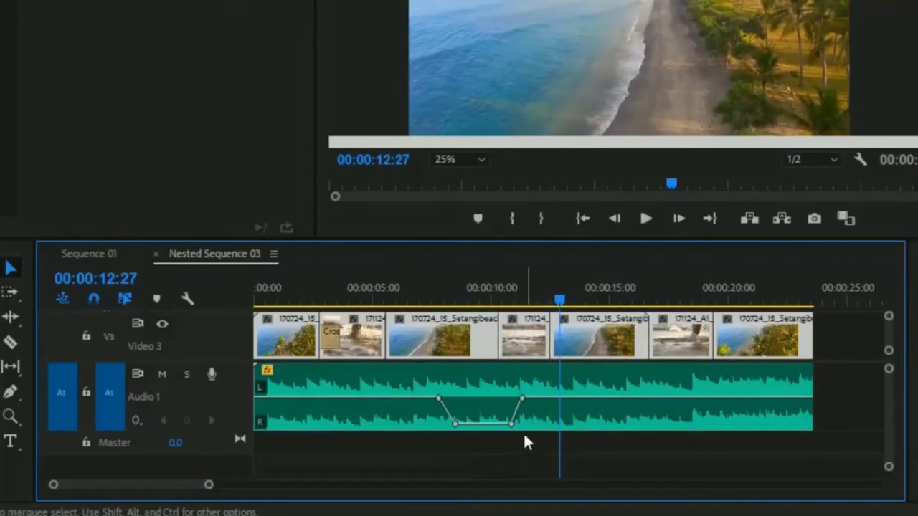
Delete the dip keyframes so the music volume runs level.
key(ctrl+a)
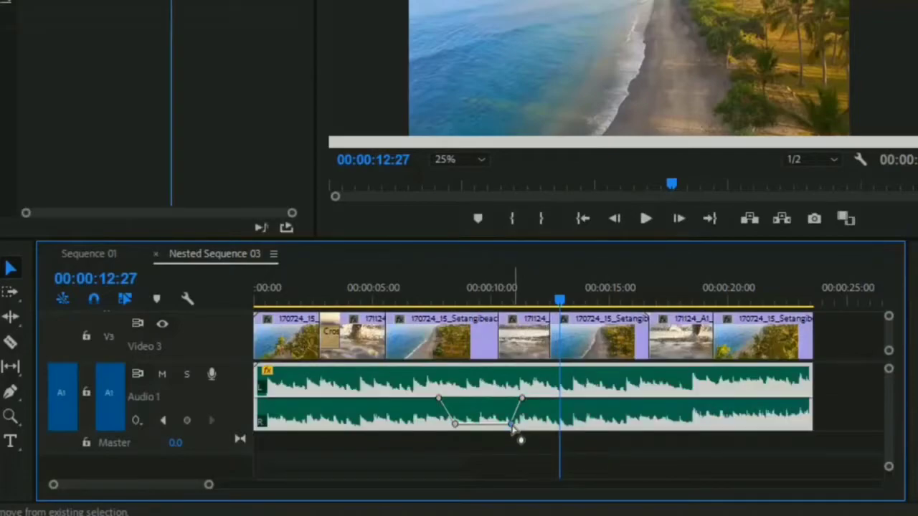
drag(514, 430, 441, 406)
key(Delete)
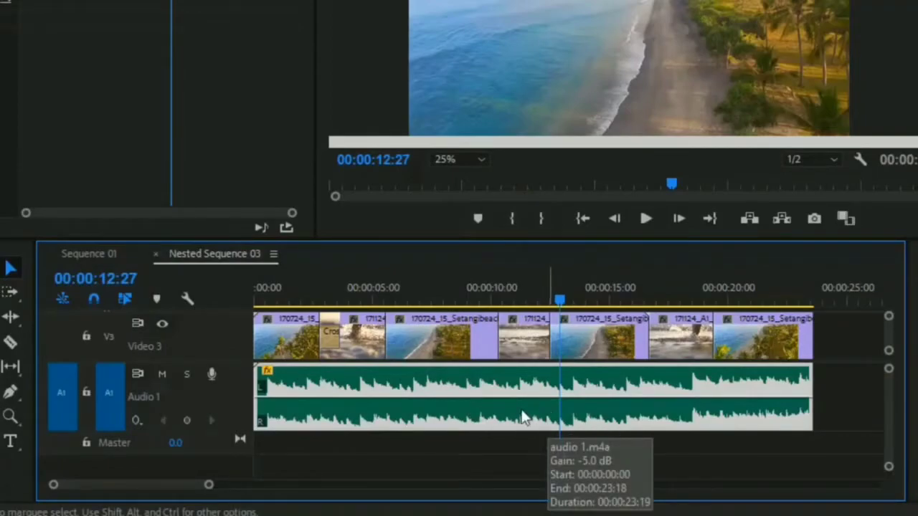
Speed the audio clip up to 131.3%, shortening it to 00:00:17:29.
right_click(414, 433)
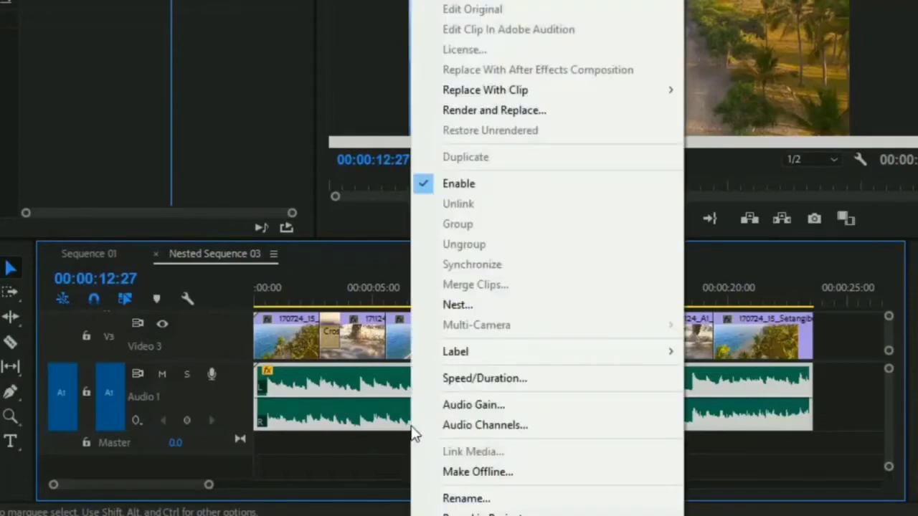
click(535, 380)
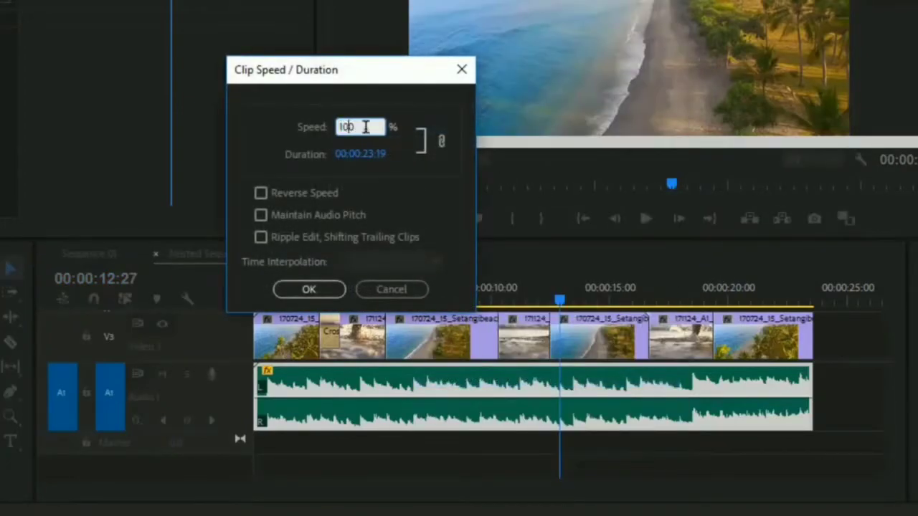
click(393, 181)
drag(348, 134, 621, 113)
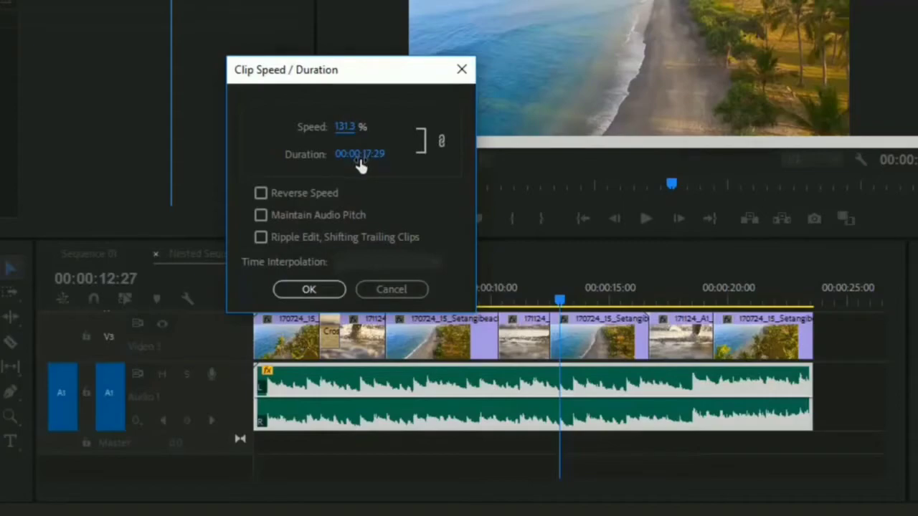
click(309, 289)
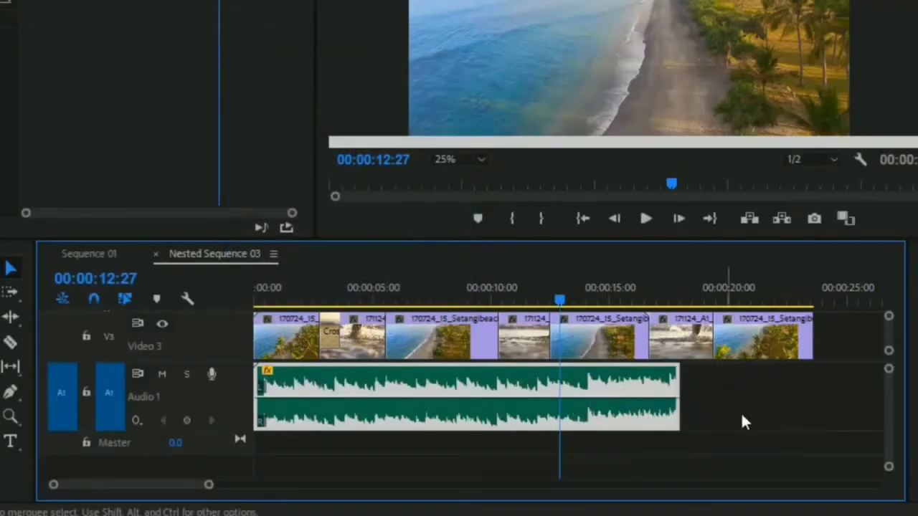
Play back to hear the sped-up music.
key(space)
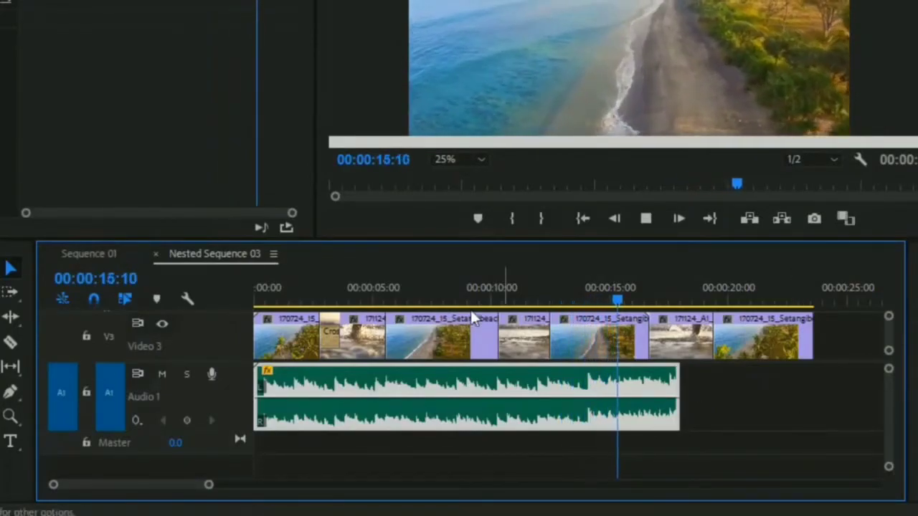
click(434, 294)
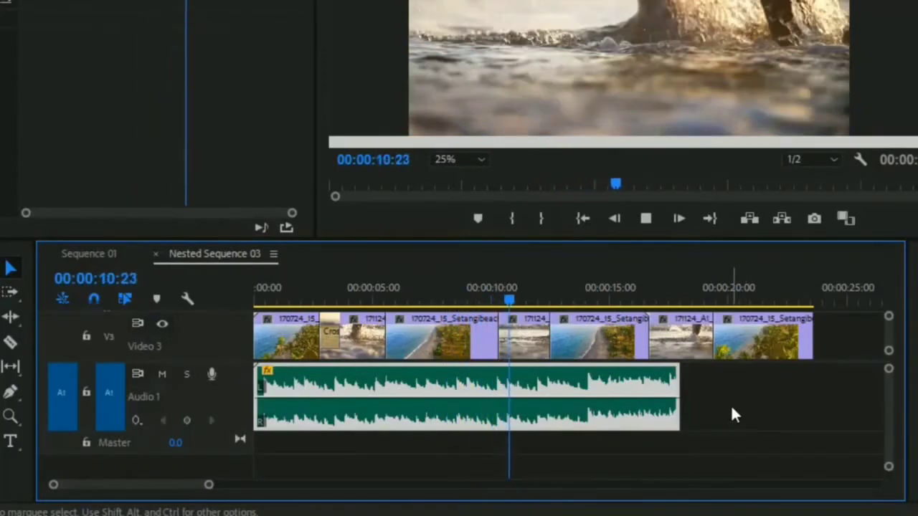
key(space)
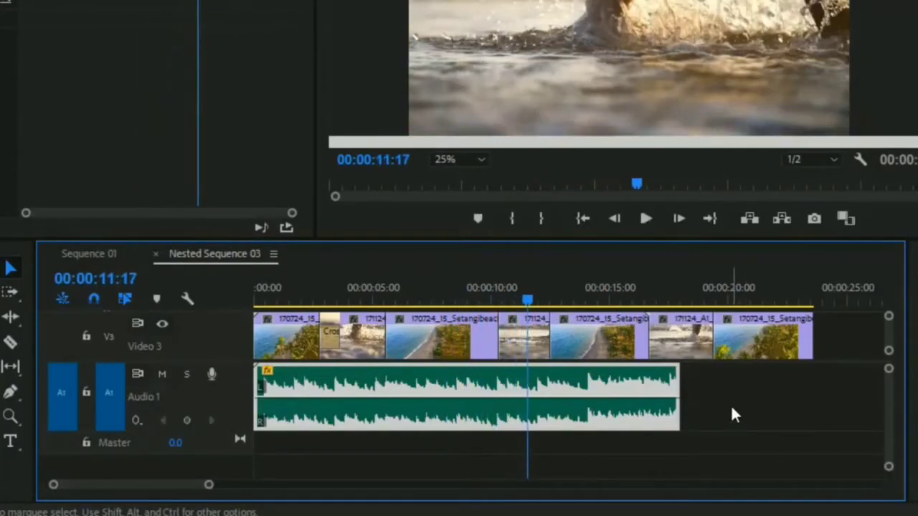
Try a slower speed on the audio clip and play back to hear it.
right_click(467, 414)
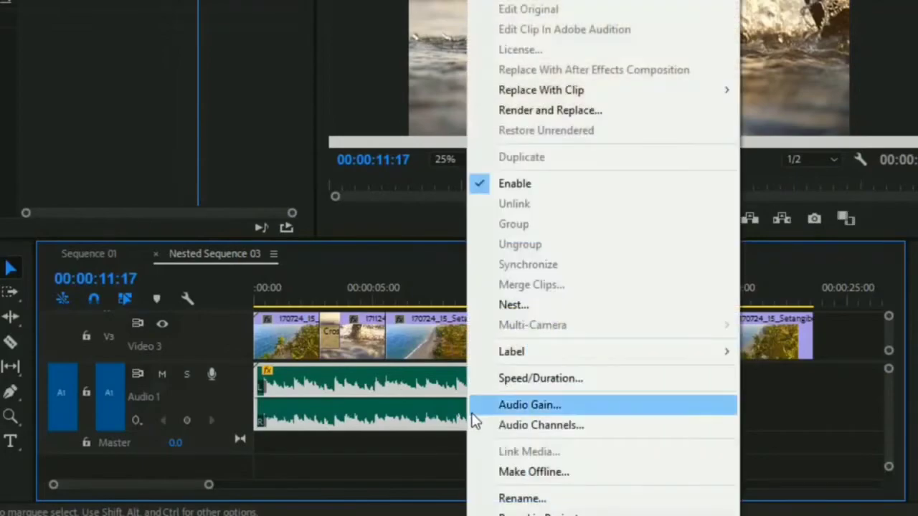
click(563, 380)
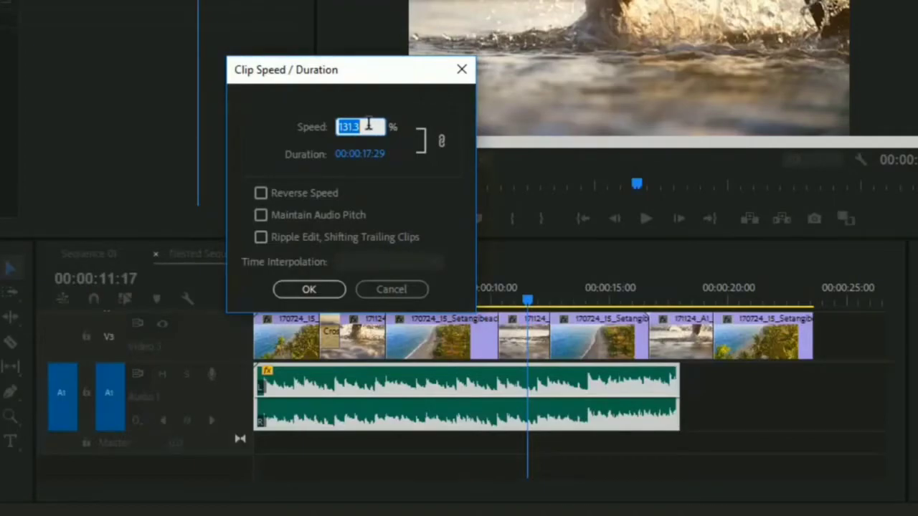
text(100)
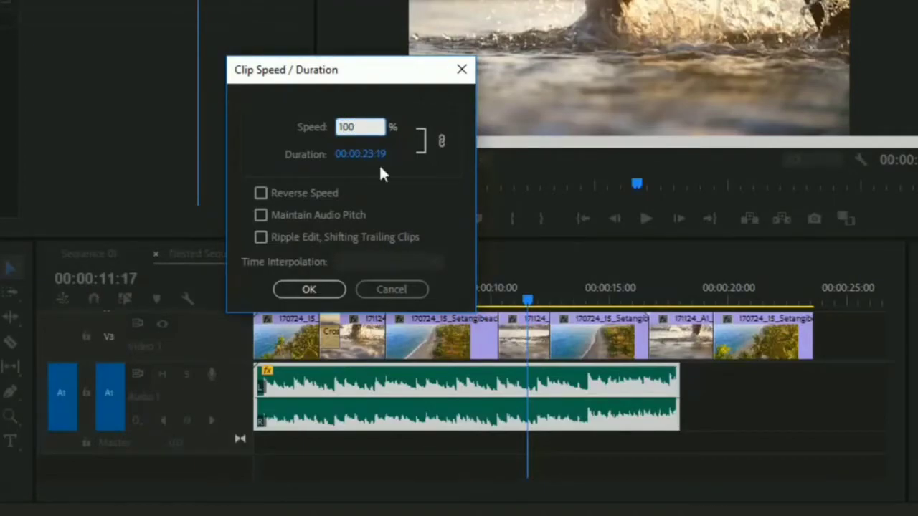
double_click(365, 127)
click(400, 192)
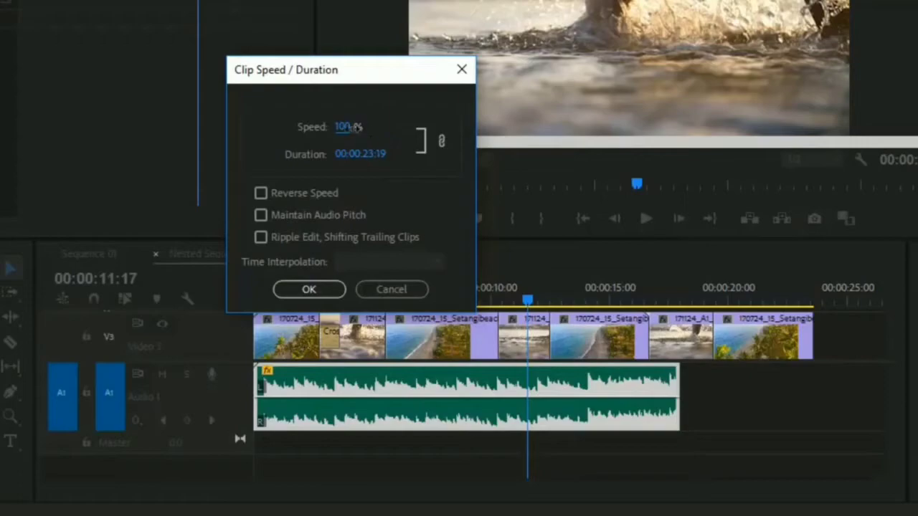
drag(356, 127, 293, 148)
click(348, 127)
text(40)
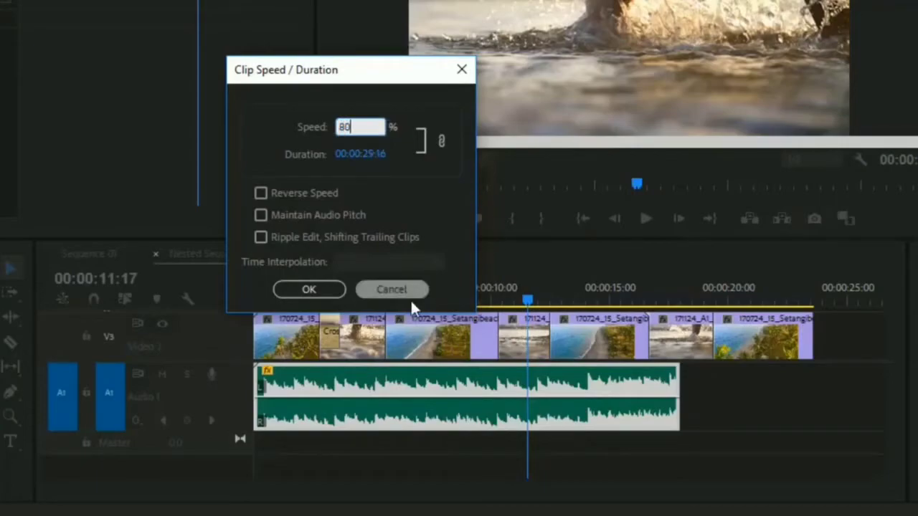
click(309, 289)
key(space)
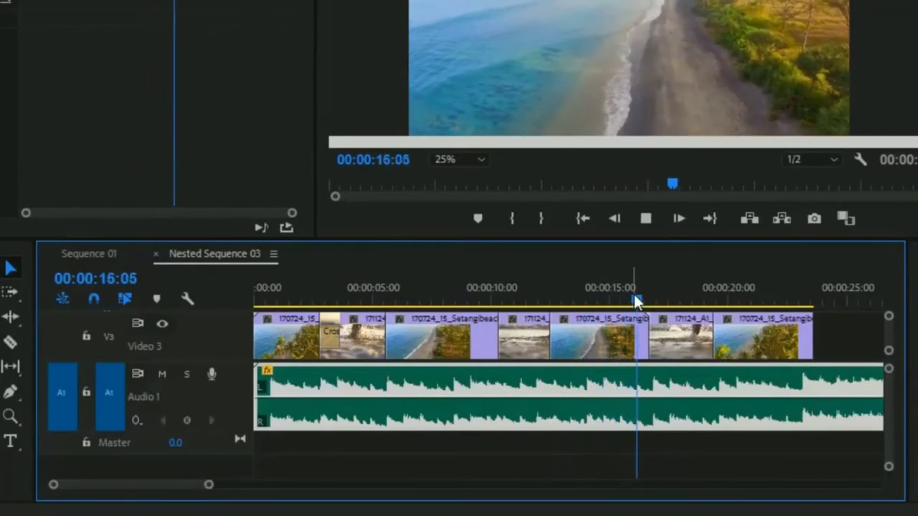
key(space)
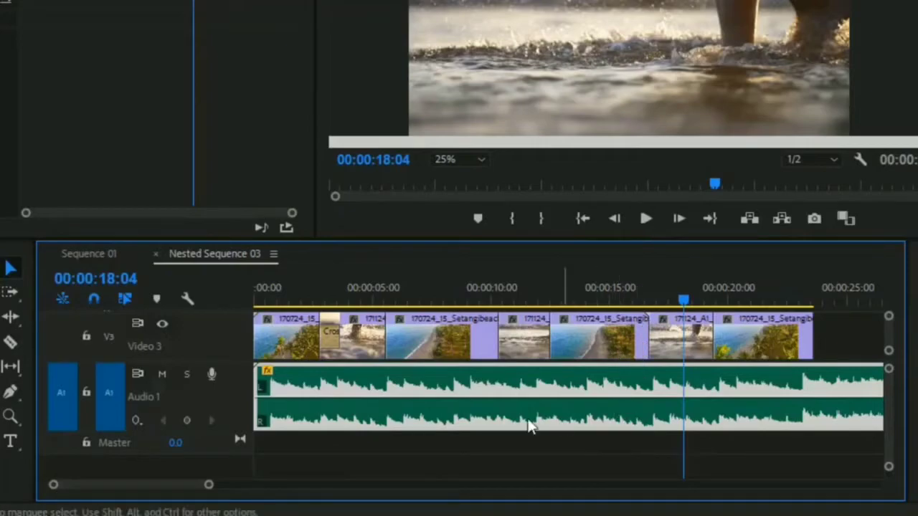
Return the audio clip to 100% speed, duration 00:00:23:18.
right_click(477, 416)
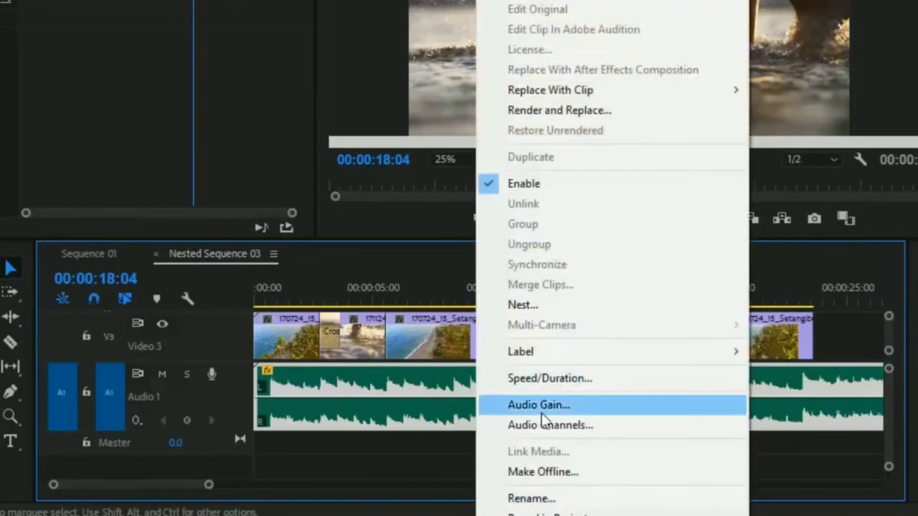
click(549, 379)
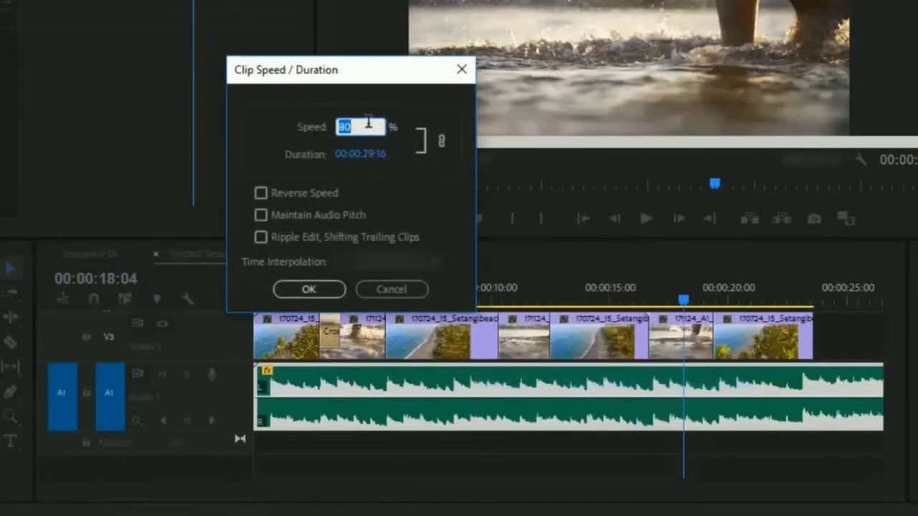
click(314, 289)
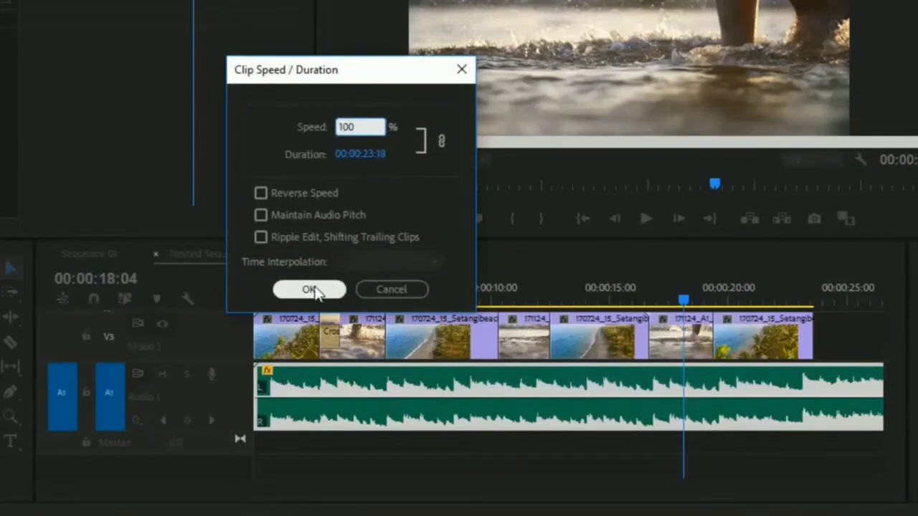
click(320, 290)
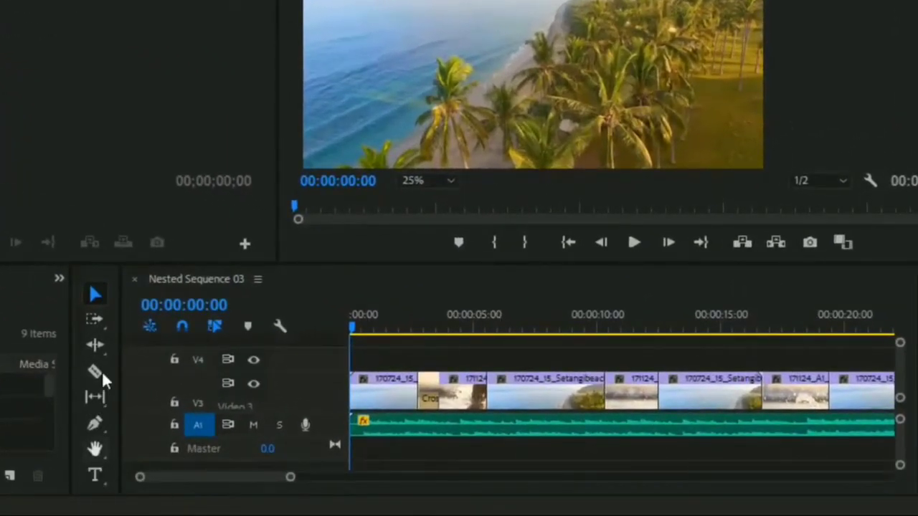
With the Type tool, type a name as title text on the frame at 00:00:01:10.
click(96, 476)
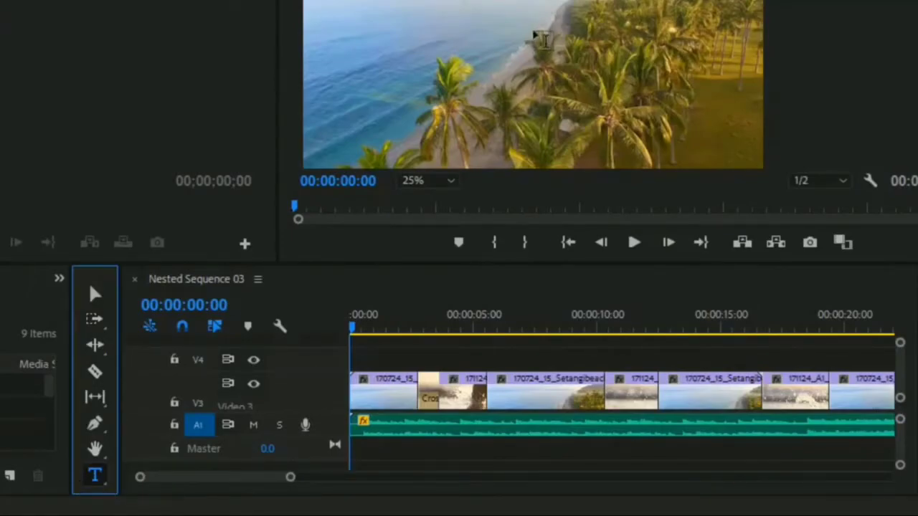
drag(353, 329, 420, 338)
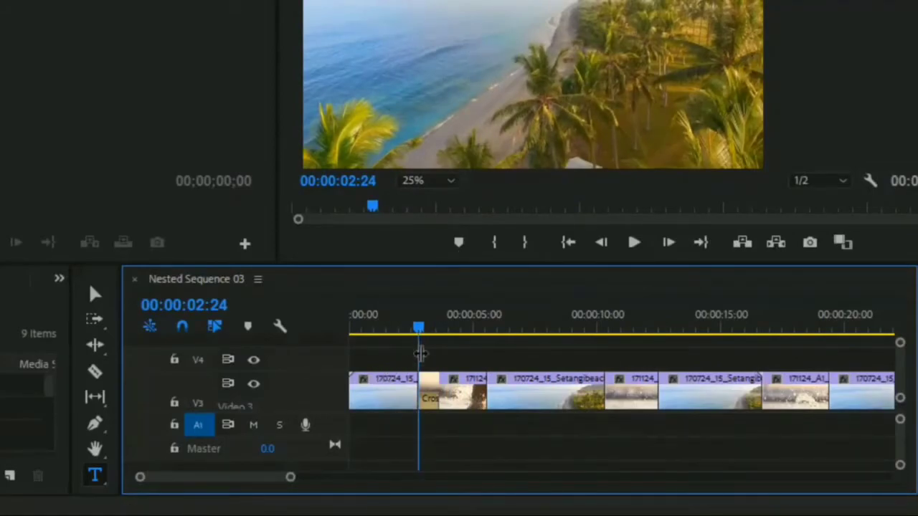
drag(419, 331, 383, 333)
click(492, 44)
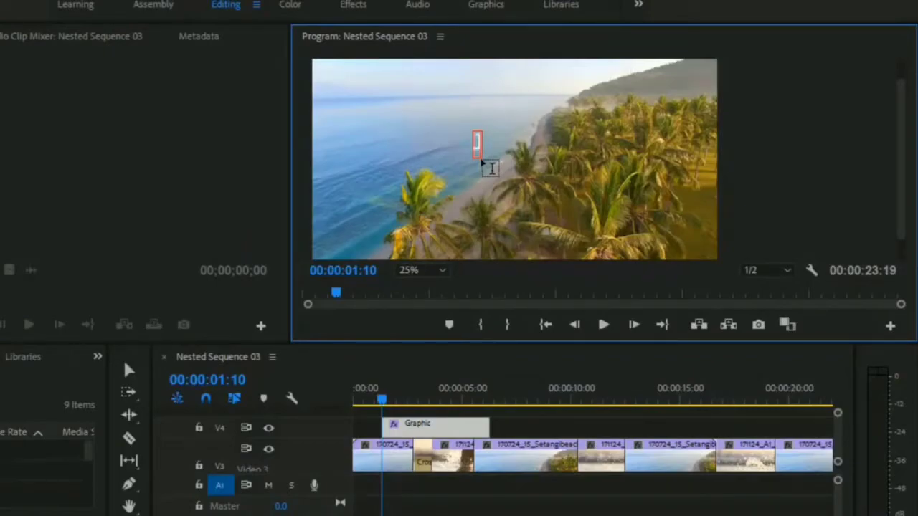
text(Joseph)
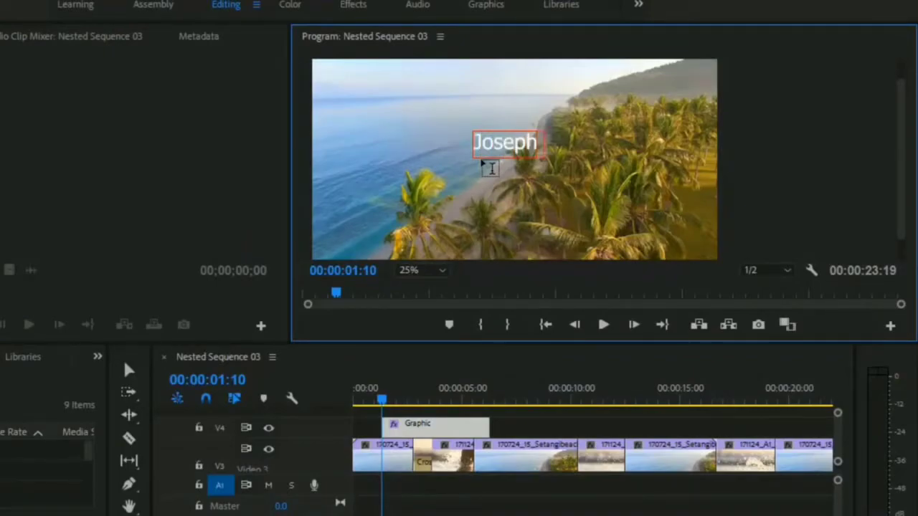
text( Adam)
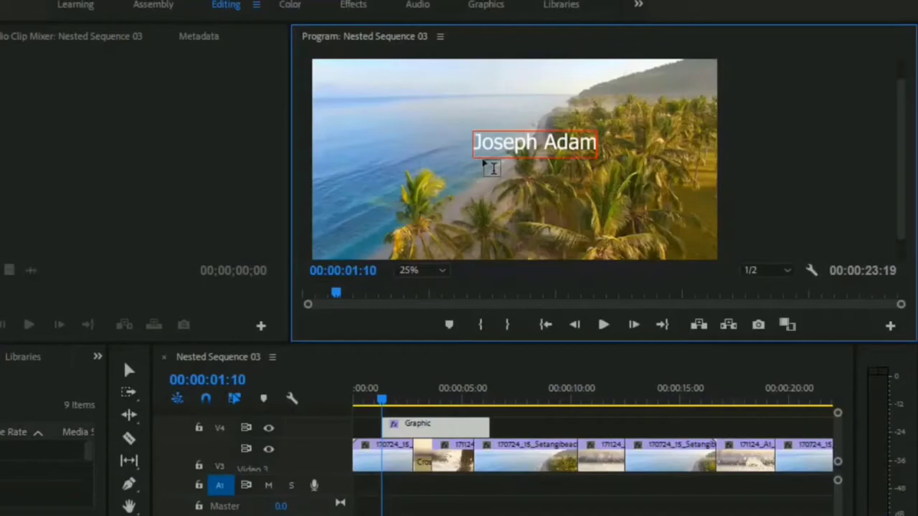
Finish the title text and preview it from the sequence start.
click(380, 406)
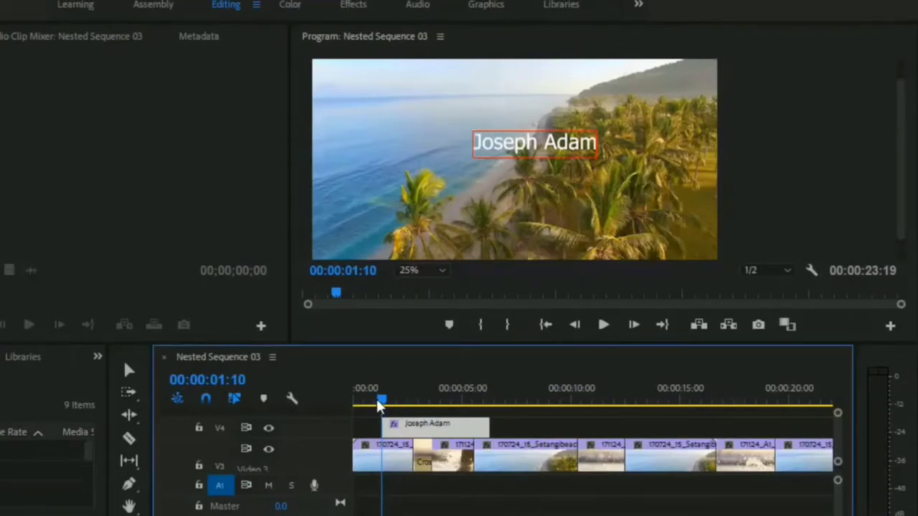
drag(380, 406, 352, 402)
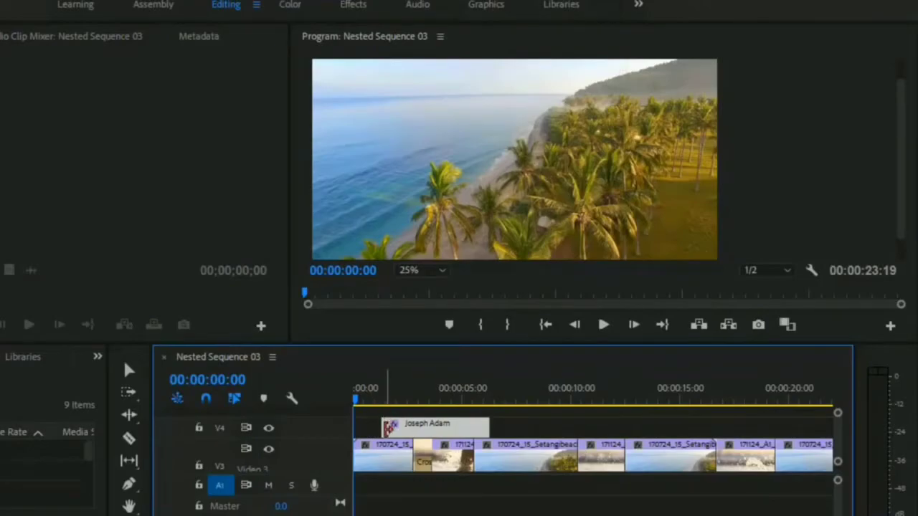
click(604, 327)
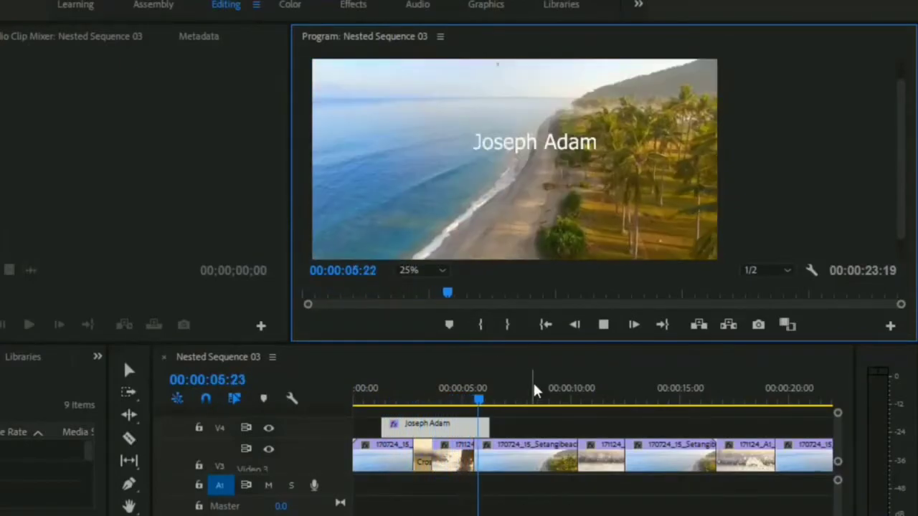
click(604, 324)
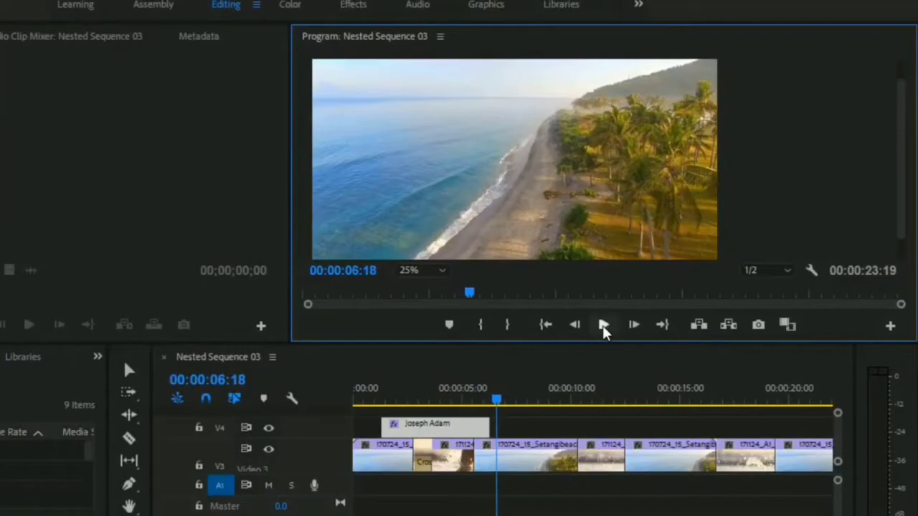
Move the title clip to the sequence start and set its end at 00:00:05:06.
click(420, 431)
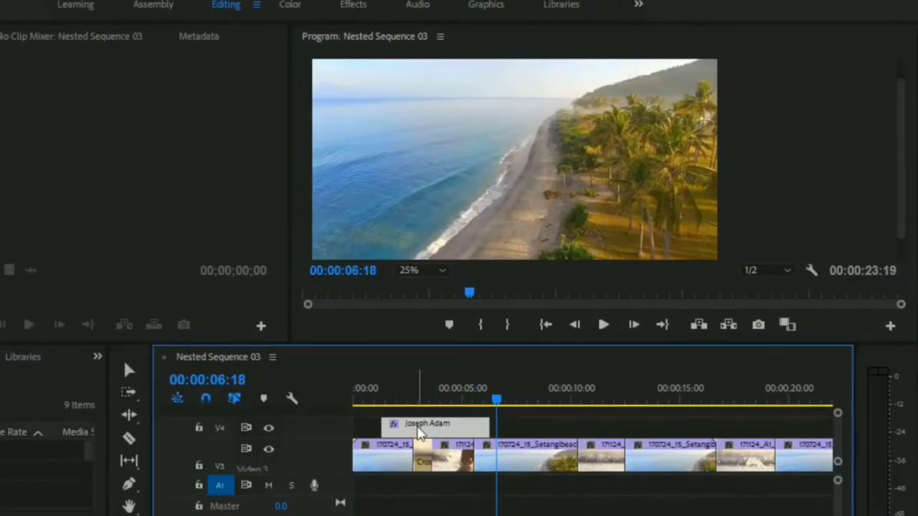
drag(439, 430, 372, 435)
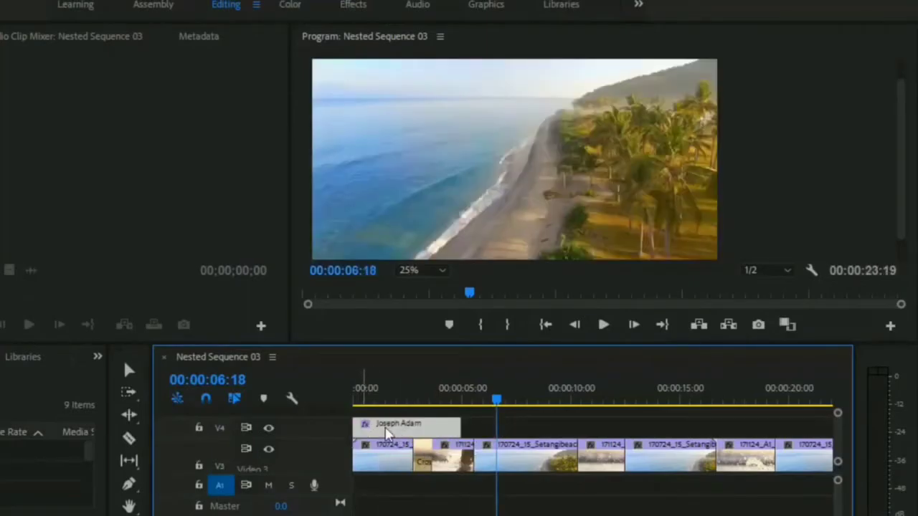
drag(497, 401, 353, 422)
key(space)
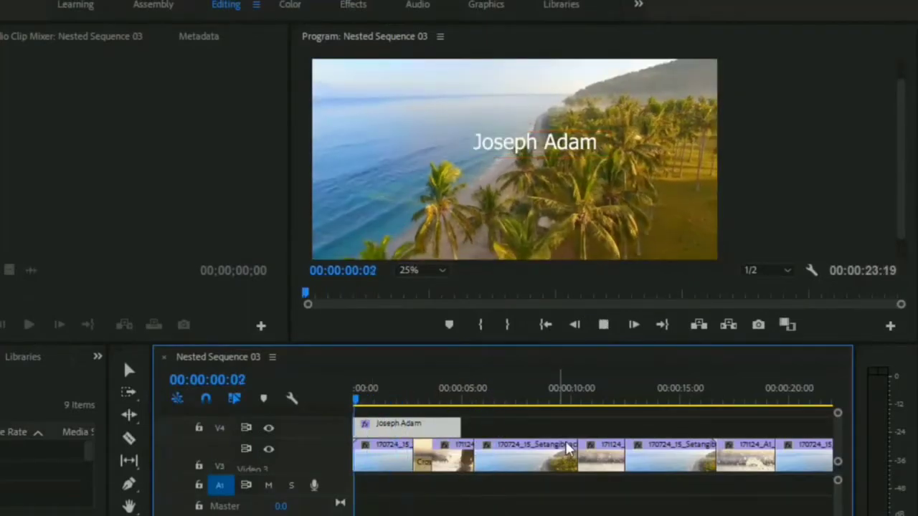
key(space)
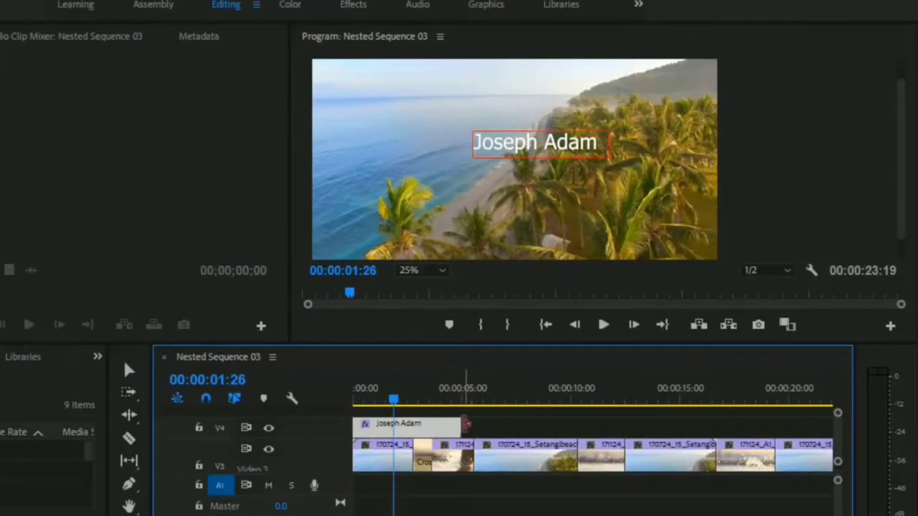
drag(464, 424, 430, 428)
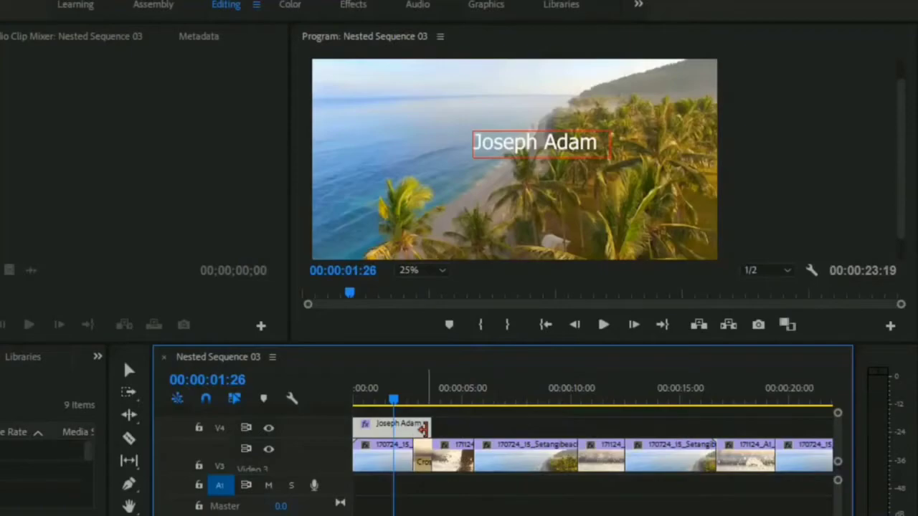
drag(425, 427, 465, 428)
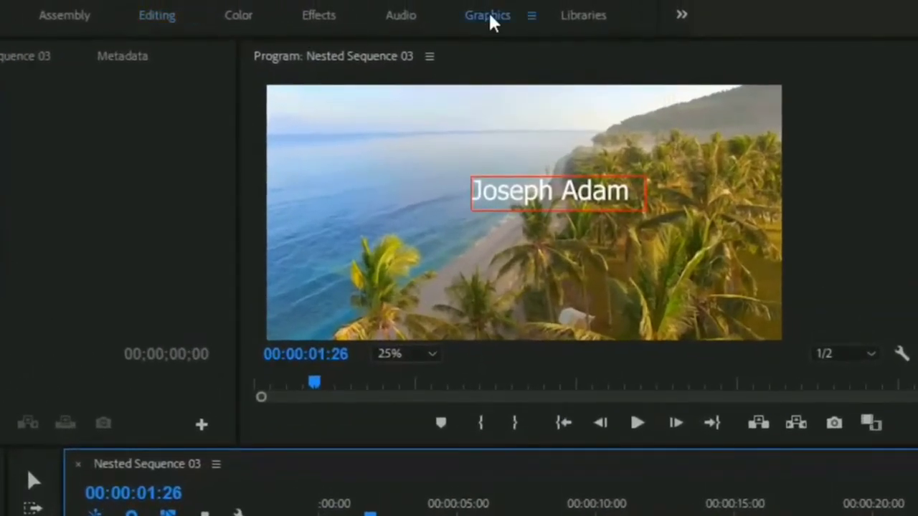
Switch to the Graphics workspace and show the title layer's Edit properties.
click(490, 17)
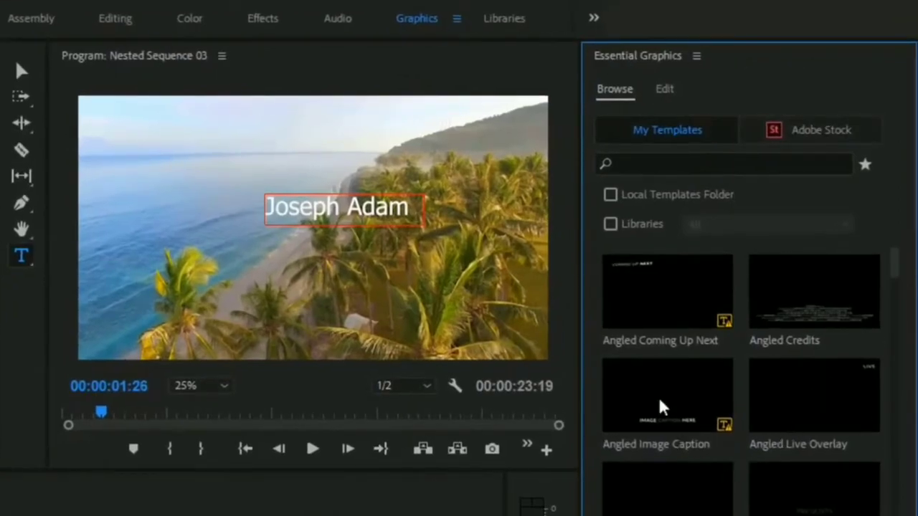
click(665, 90)
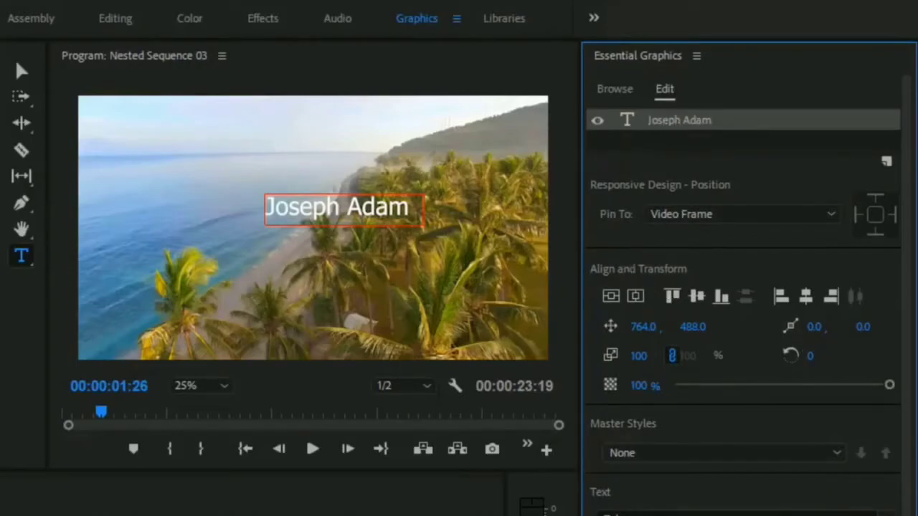
scroll(721, 410, down, 5)
scroll(715, 404, up, 4)
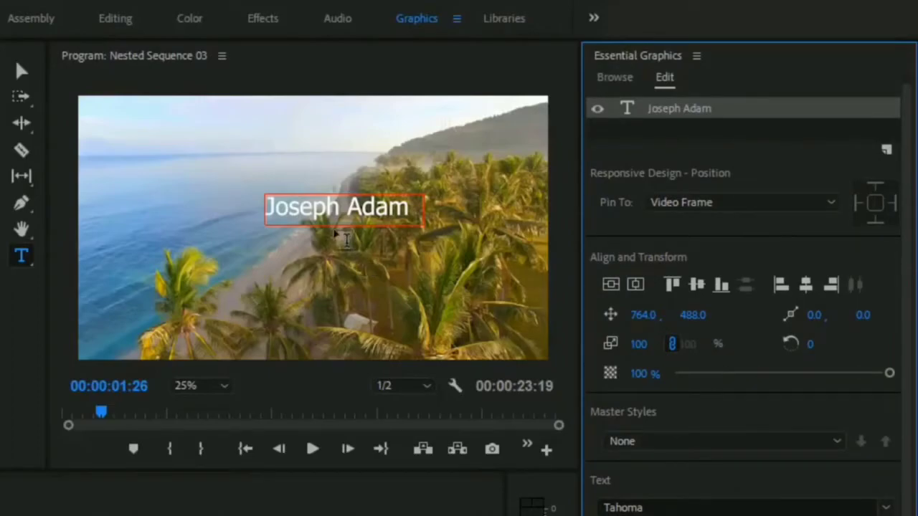
Test the top, bottom, left and right align buttons, then centre the title at 635.5, 563.0.
click(611, 287)
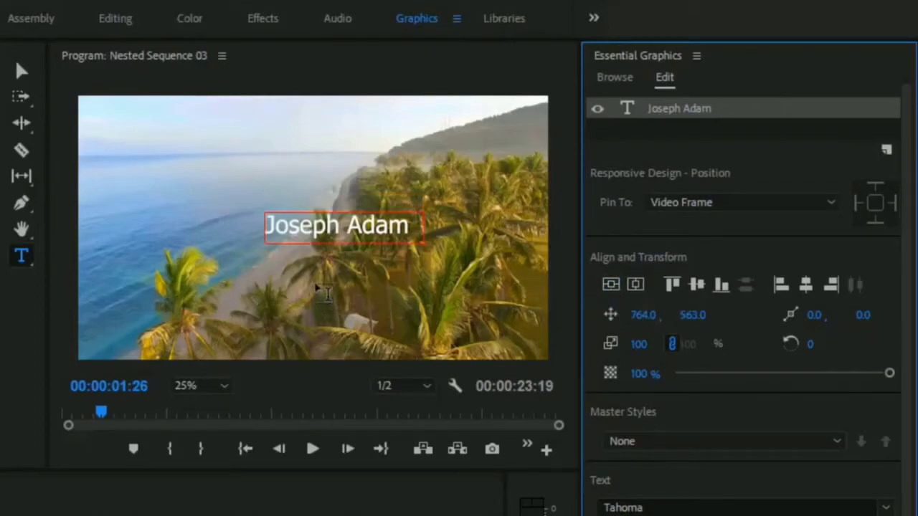
click(637, 290)
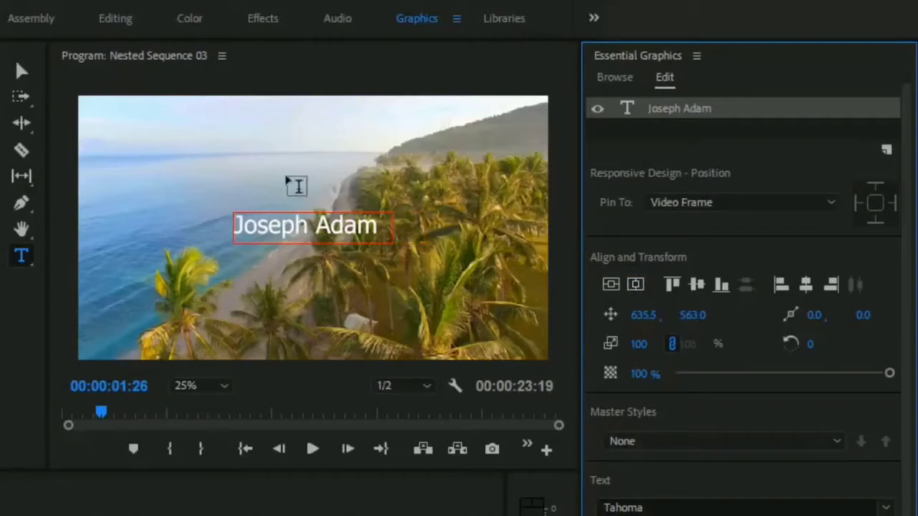
click(674, 287)
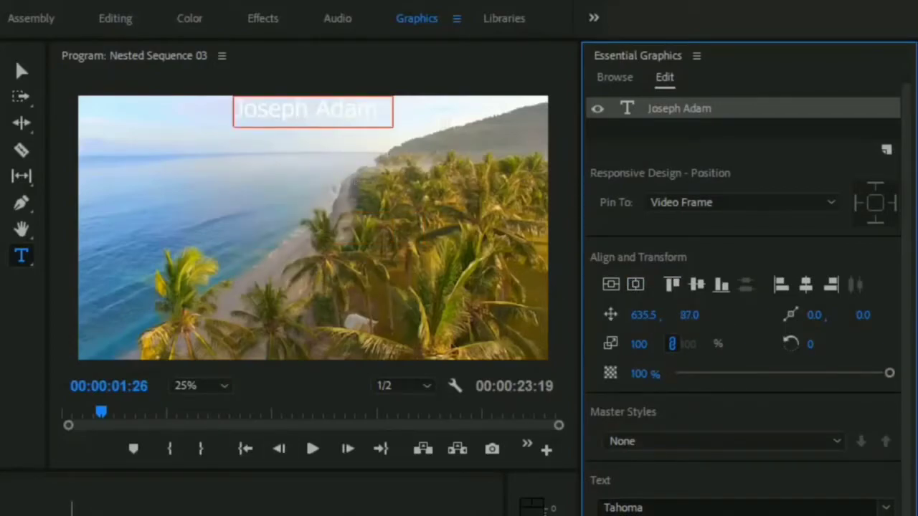
click(700, 286)
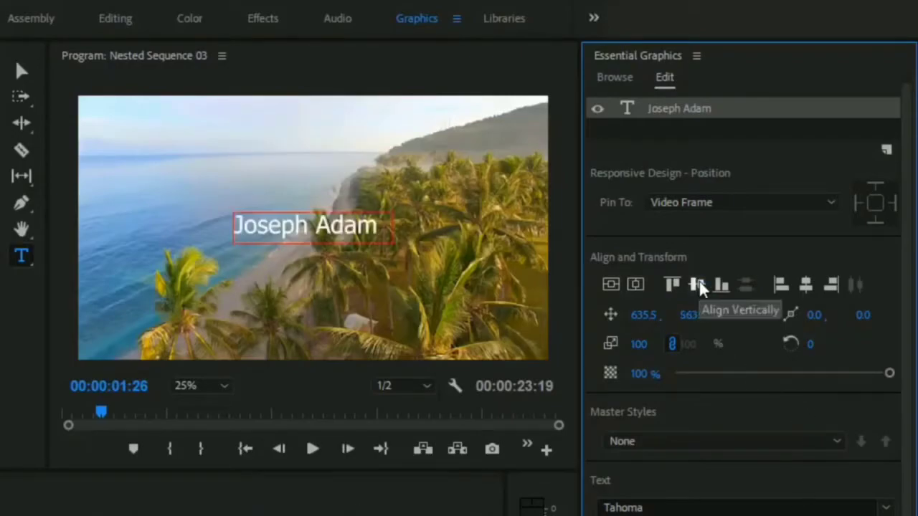
click(721, 286)
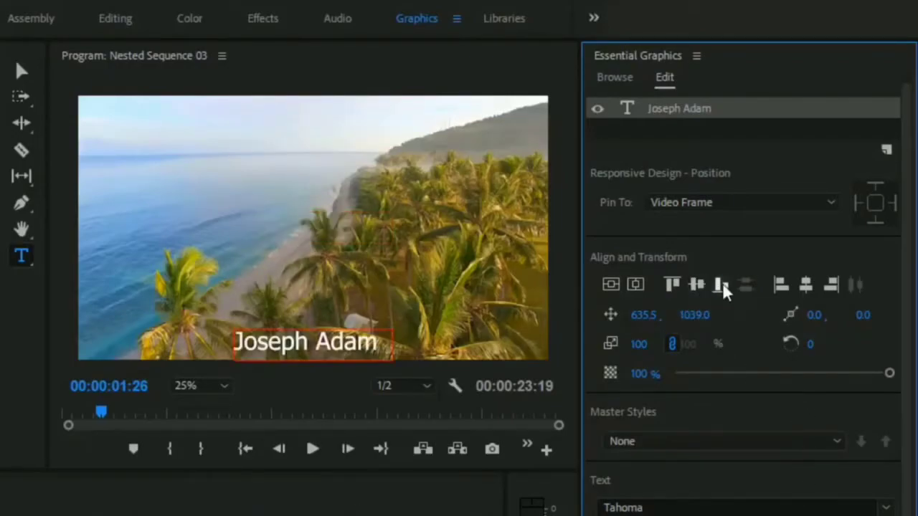
click(781, 287)
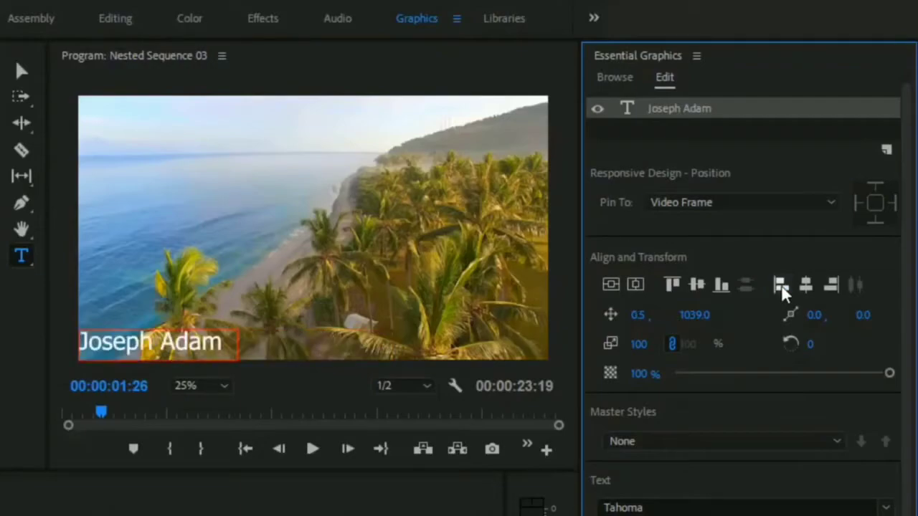
click(806, 285)
click(833, 286)
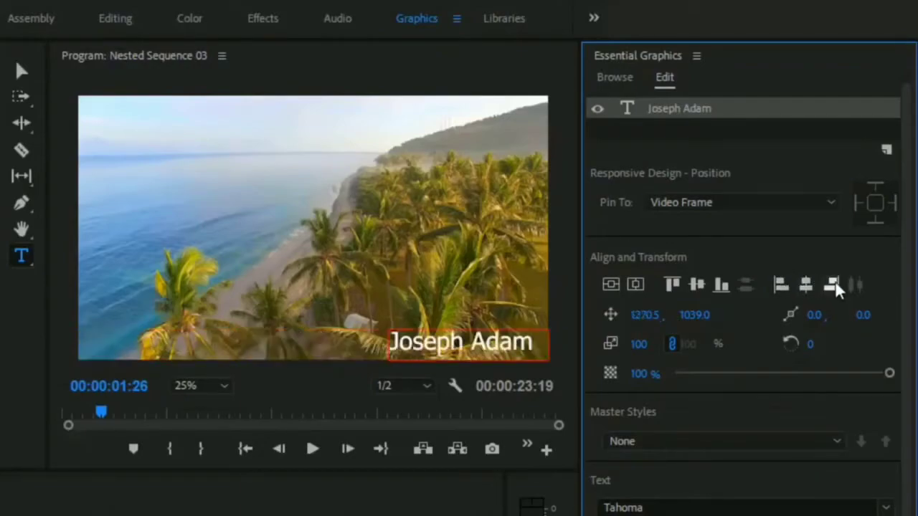
click(635, 286)
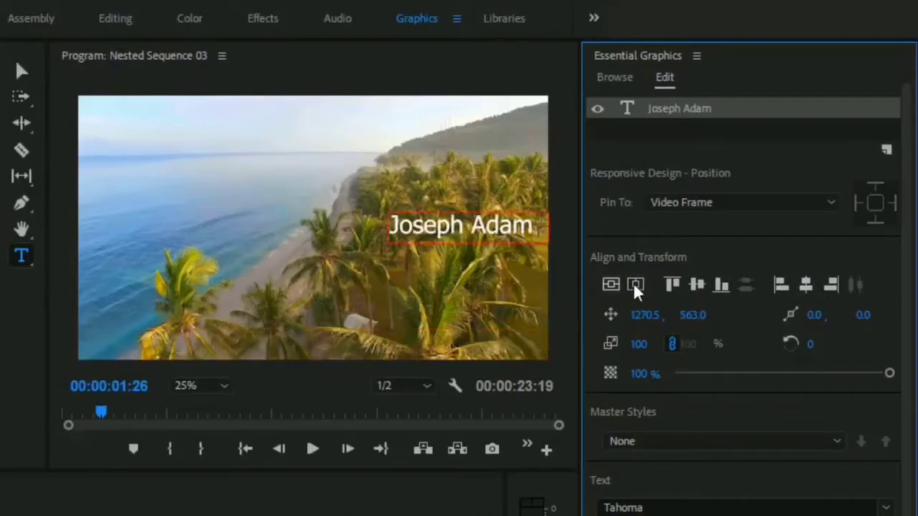
click(635, 286)
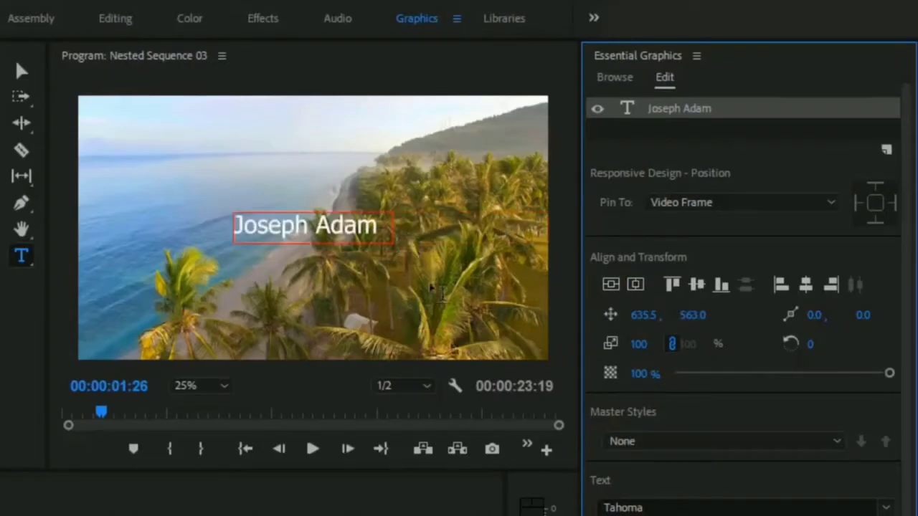
Adjust the title's position, enlarge it to 139% scale and re-centre it in the frame.
drag(643, 315, 623, 315)
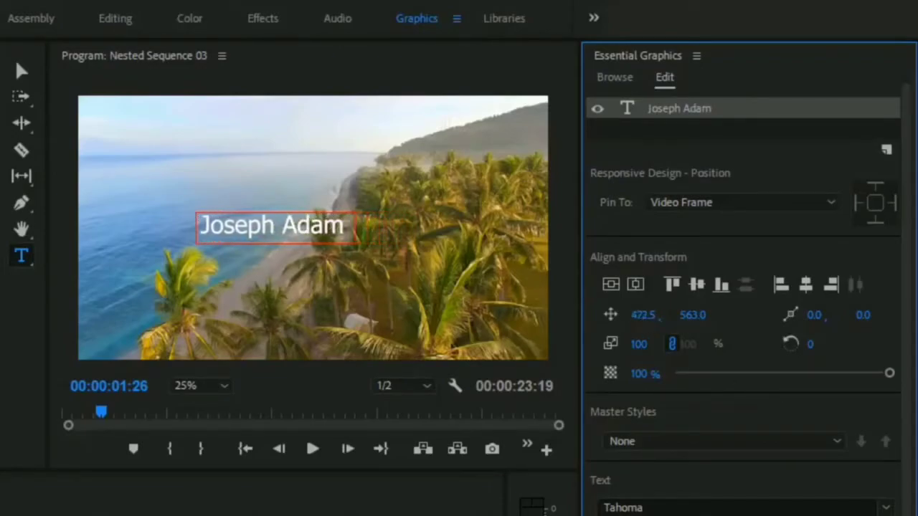
drag(527, 315, 660, 315)
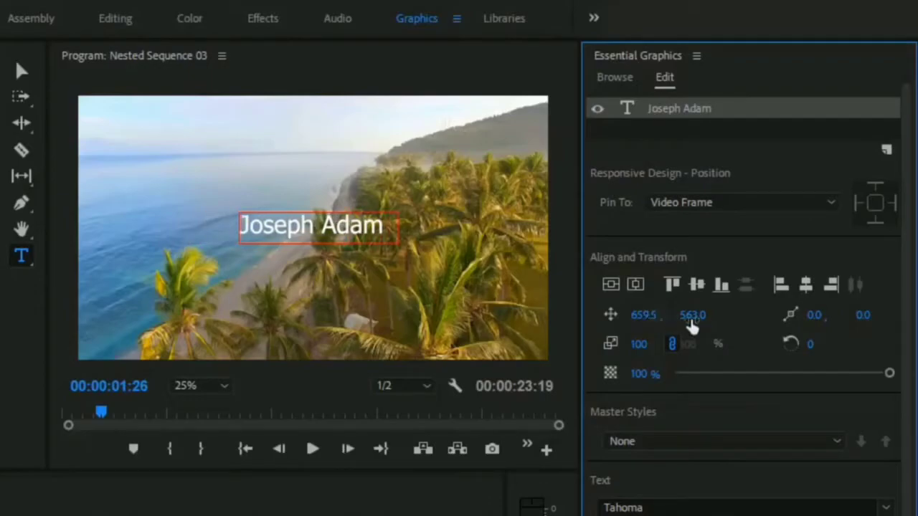
drag(749, 315, 712, 315)
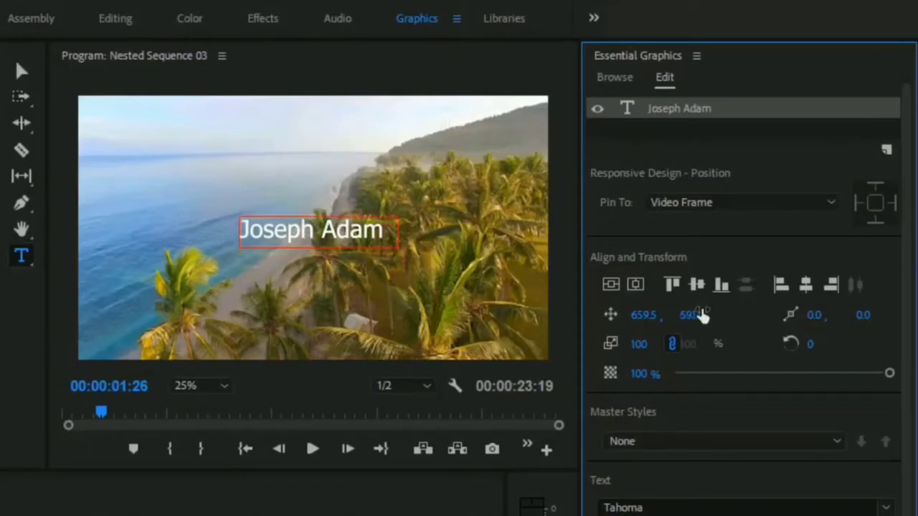
drag(703, 316, 696, 315)
mouse_move(638, 344)
mouse_down()
mouse_move(678, 344)
mouse_move(619, 346)
mouse_move(647, 345)
mouse_up()
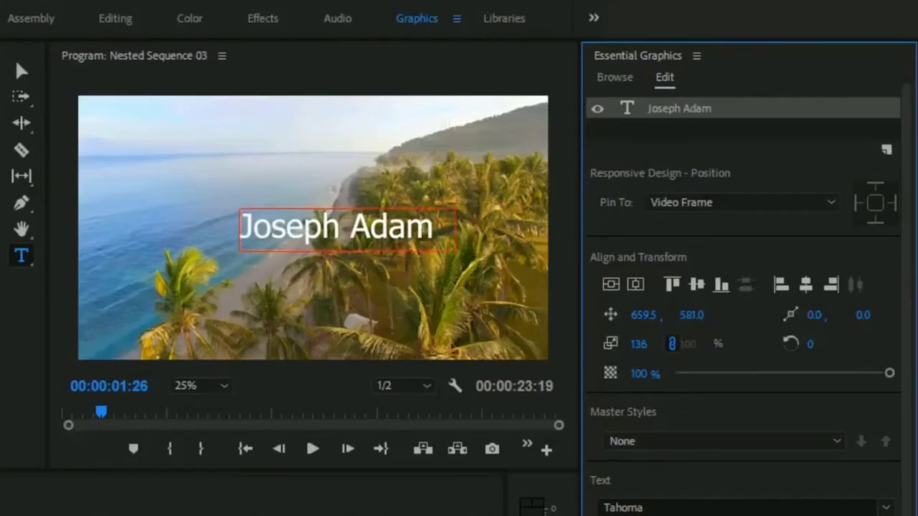
click(611, 287)
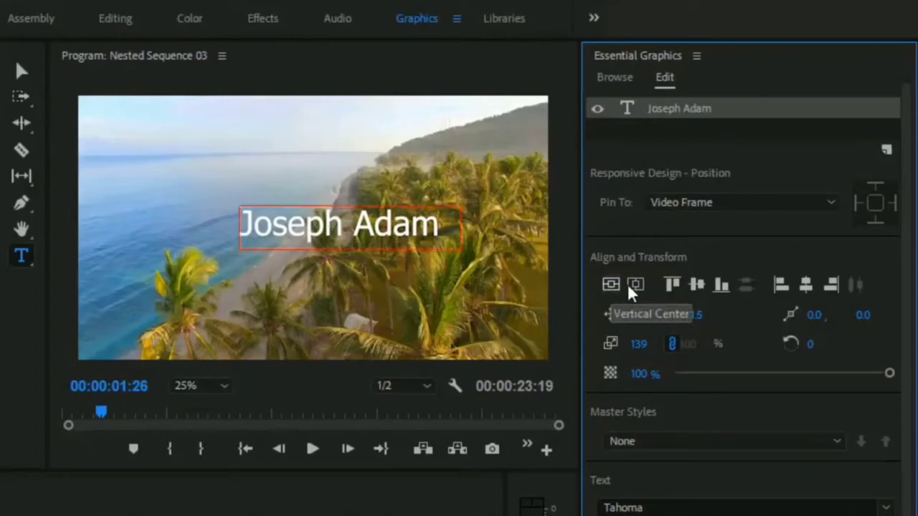
click(635, 286)
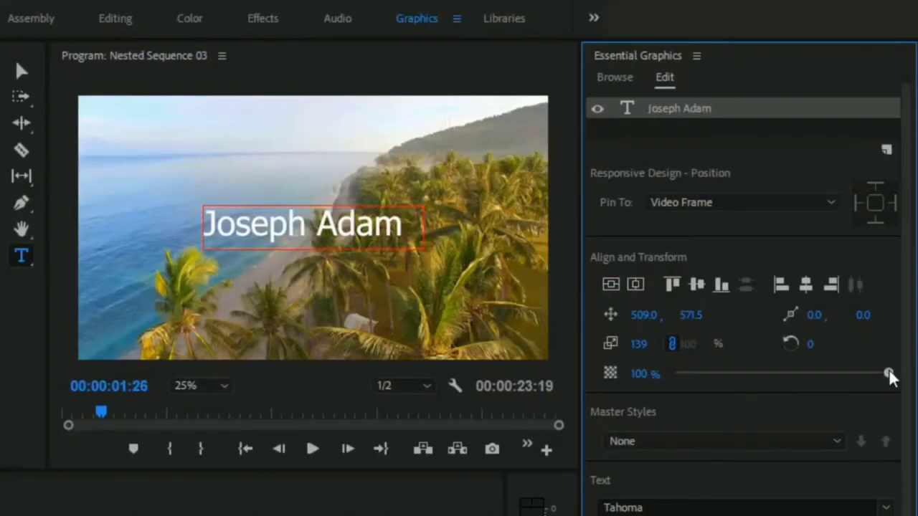
Try the opacity and rotation values, then reset the title's rotation to 0°.
mouse_move(889, 378)
mouse_down()
mouse_move(741, 391)
mouse_move(762, 390)
mouse_move(721, 379)
mouse_move(683, 385)
mouse_move(713, 375)
mouse_move(896, 387)
mouse_up()
mouse_move(810, 344)
mouse_down()
mouse_move(834, 344)
mouse_move(779, 345)
mouse_move(842, 345)
mouse_move(799, 344)
mouse_move(832, 345)
mouse_move(818, 344)
mouse_up()
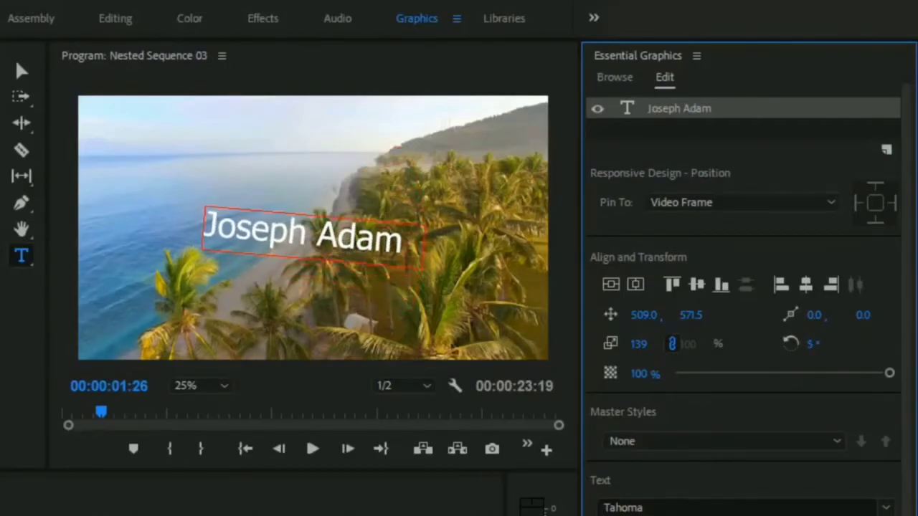
click(813, 348)
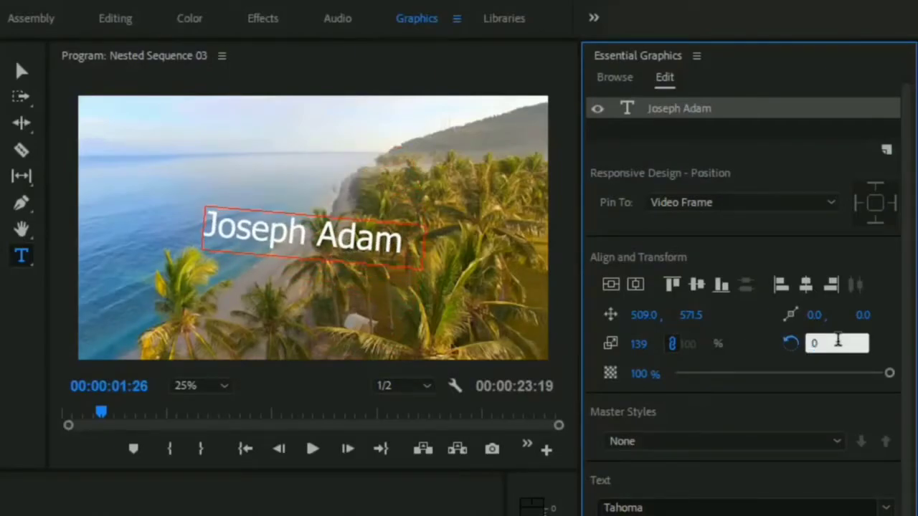
text(0)
key(Return)
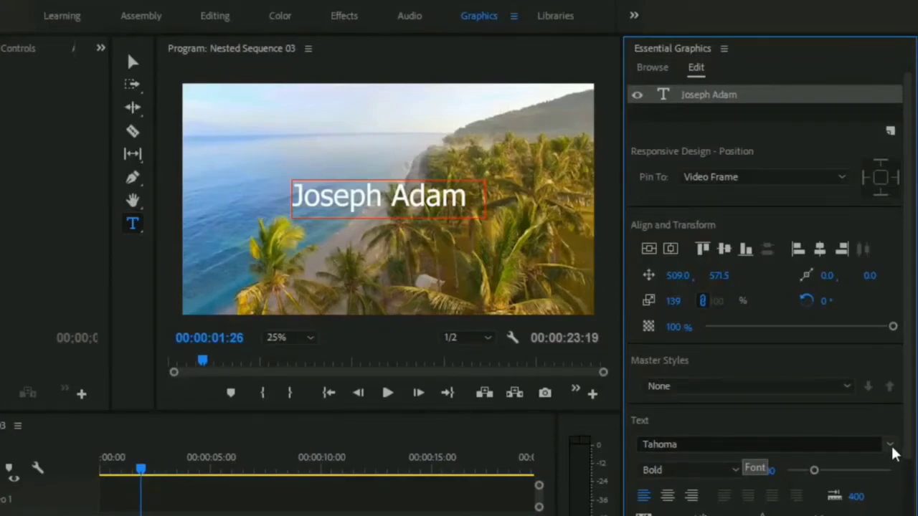
Change the title font to Showcard Gothic.
click(890, 446)
scroll(718, 301, up, 5)
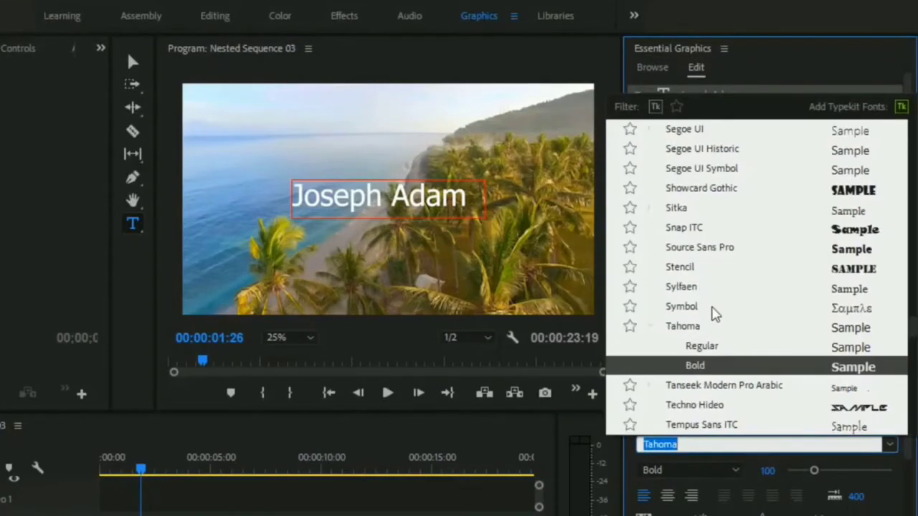
click(703, 368)
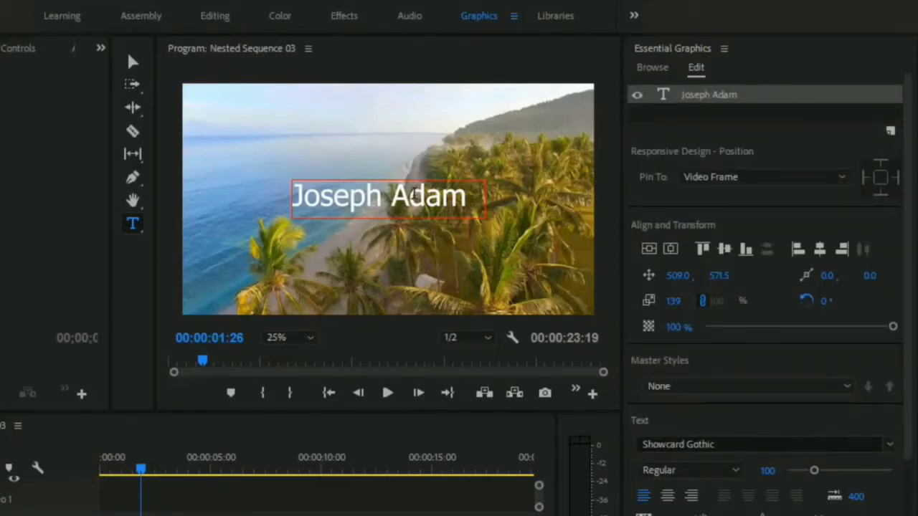
Select the whole Joseph Adam text, apply Gloss And Bloom, and list its Regular-only font styles.
double_click(370, 199)
drag(292, 193, 465, 201)
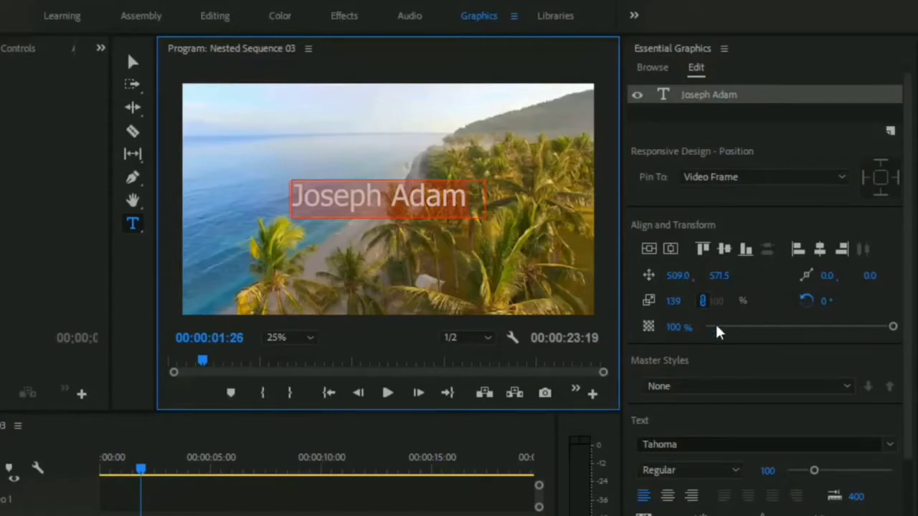
click(888, 446)
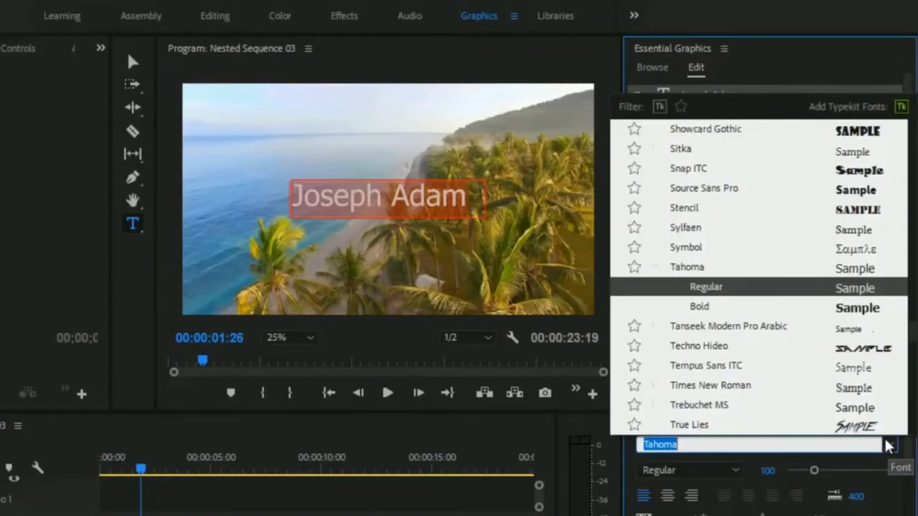
scroll(710, 219, up, 10)
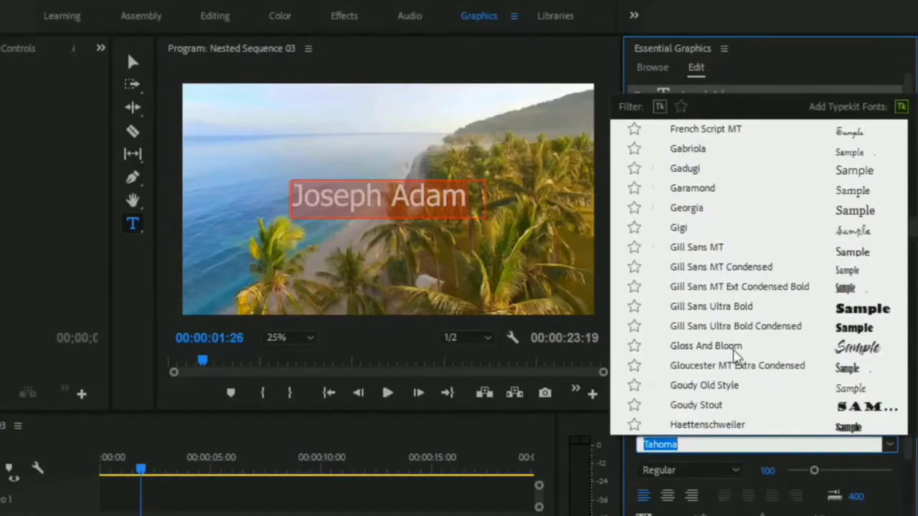
click(706, 345)
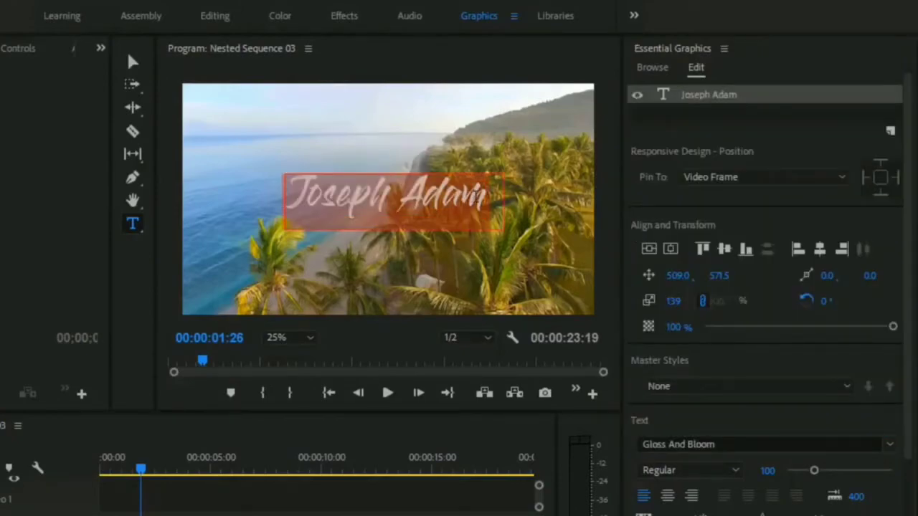
click(450, 199)
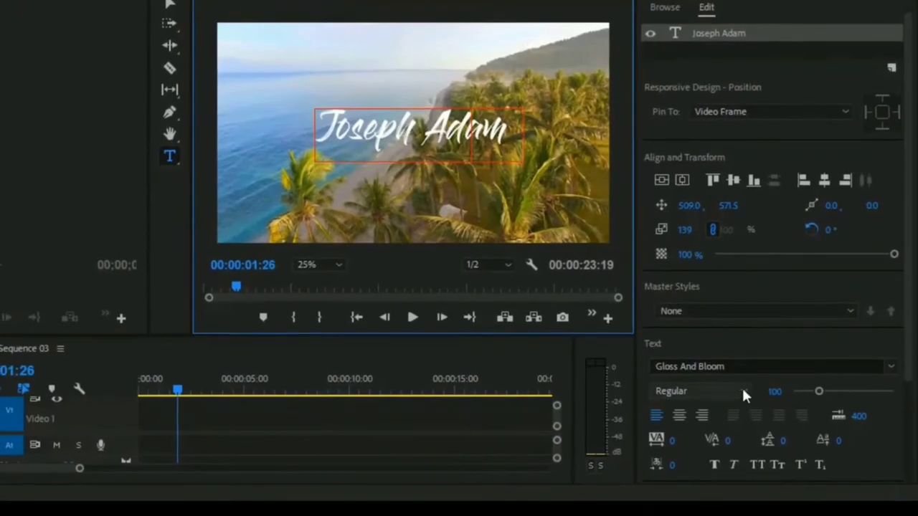
click(737, 471)
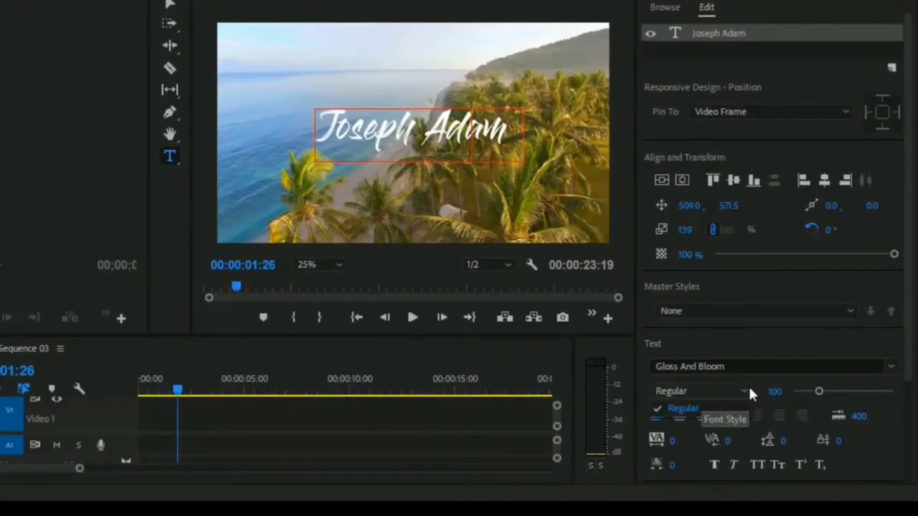
click(742, 393)
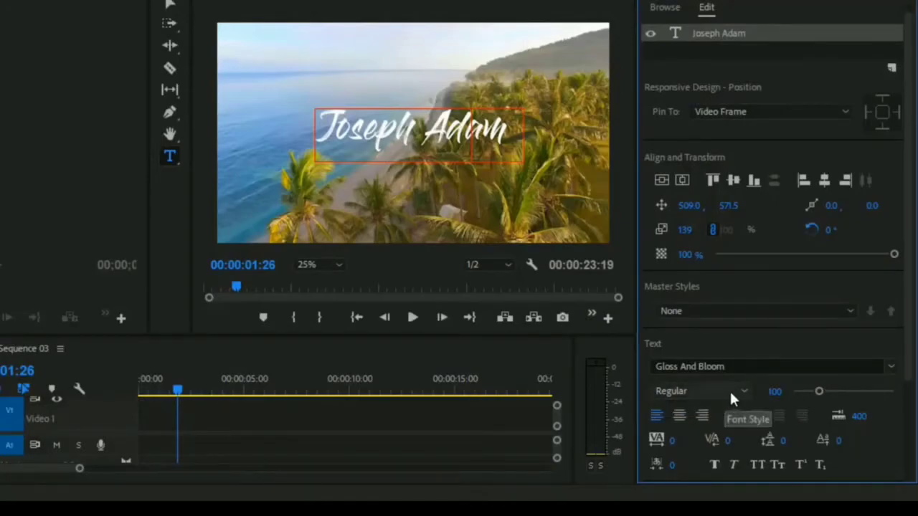
click(728, 393)
click(702, 408)
click(680, 416)
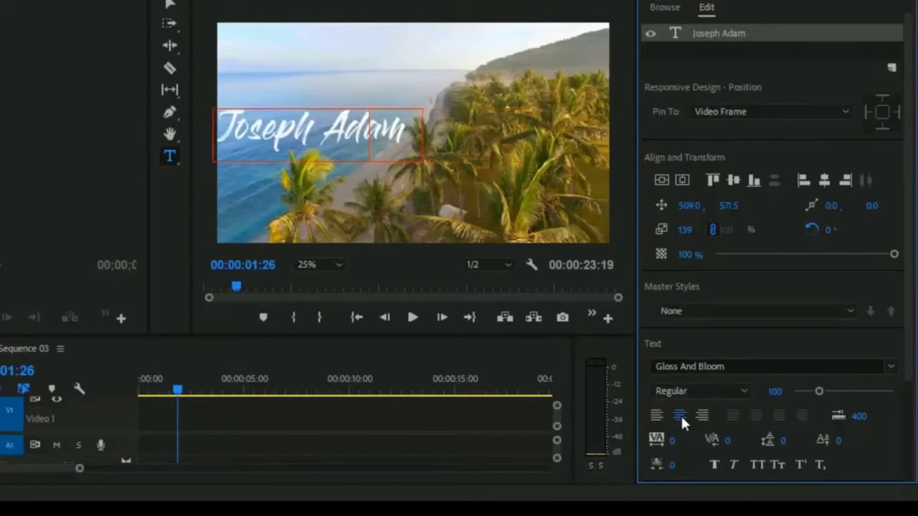
click(703, 416)
click(657, 416)
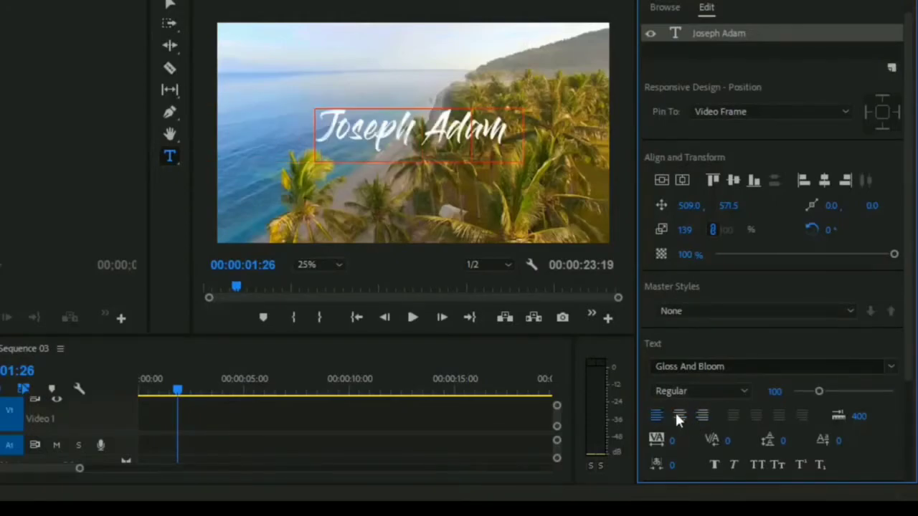
click(679, 416)
click(657, 416)
scroll(807, 430, down, 1)
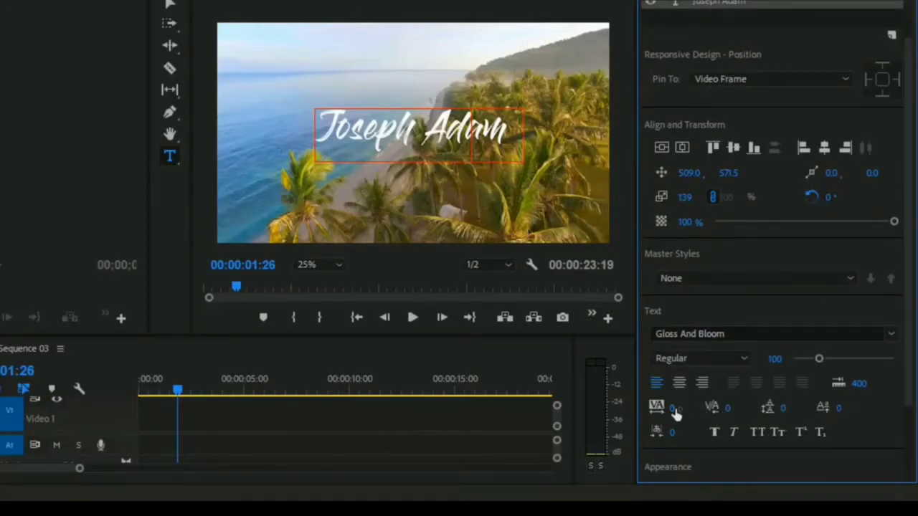
double_click(334, 133)
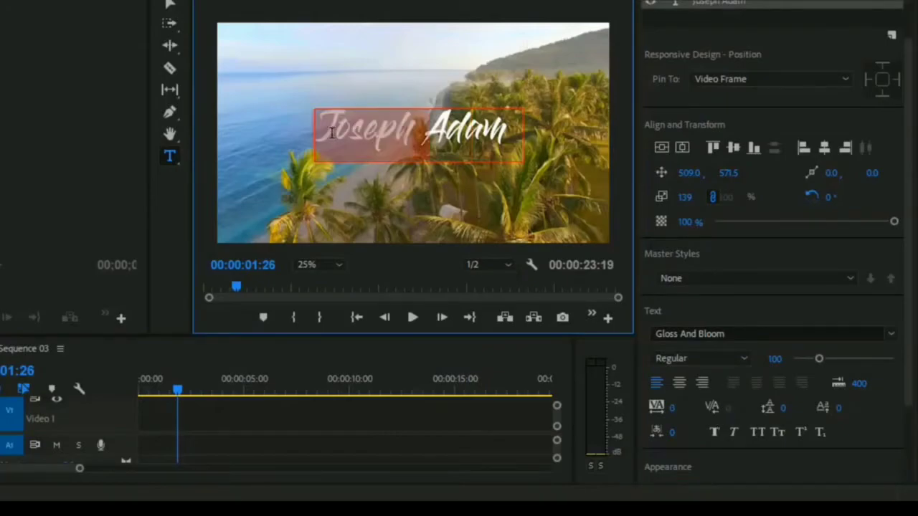
click(323, 133)
drag(323, 134, 507, 143)
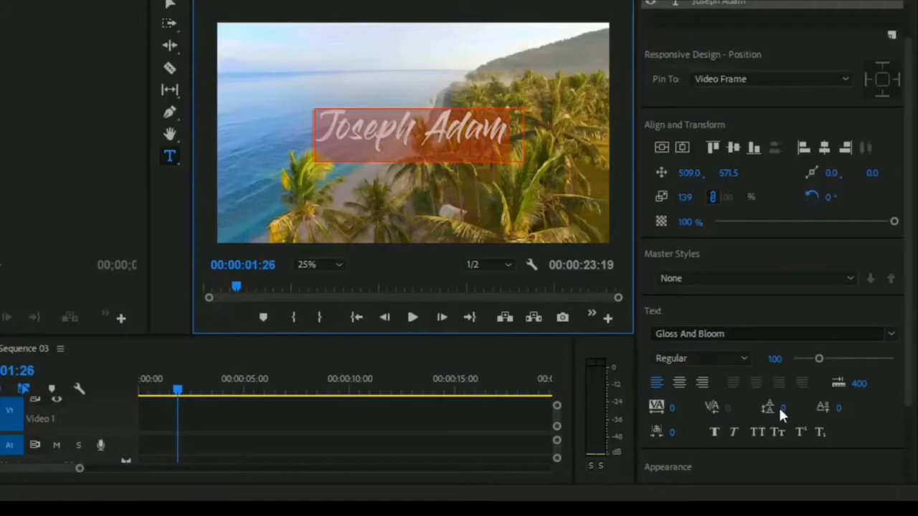
click(713, 415)
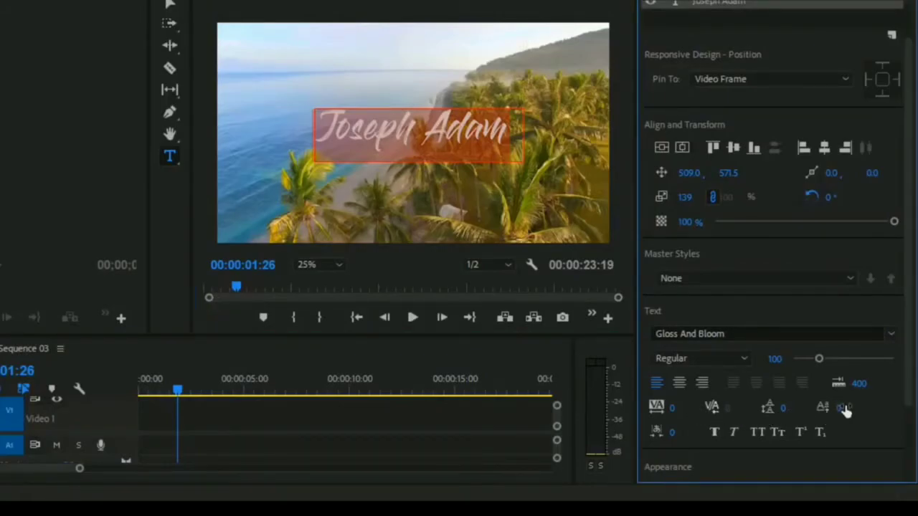
drag(846, 409, 755, 409)
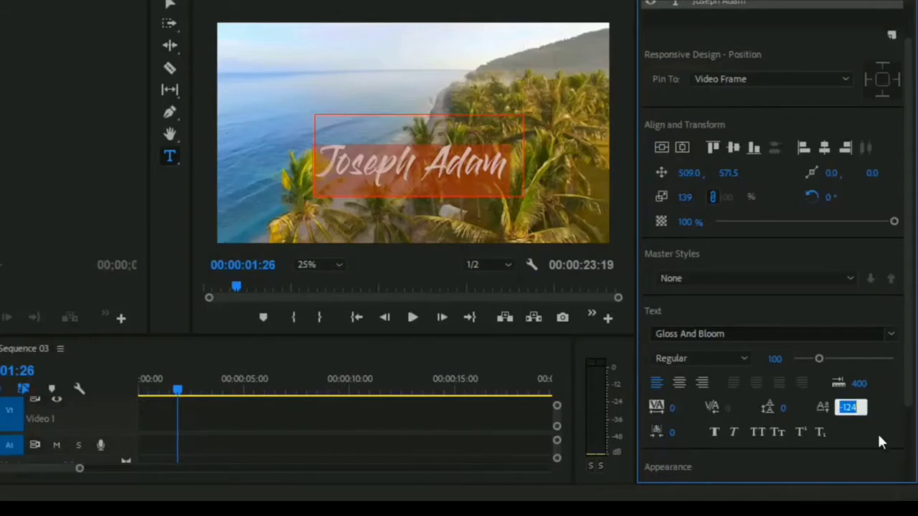
text(0)
key(Return)
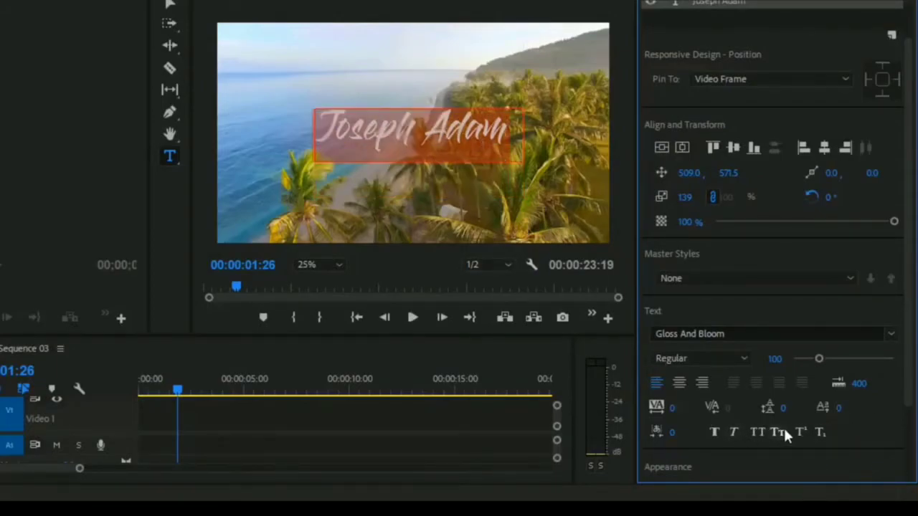
click(732, 431)
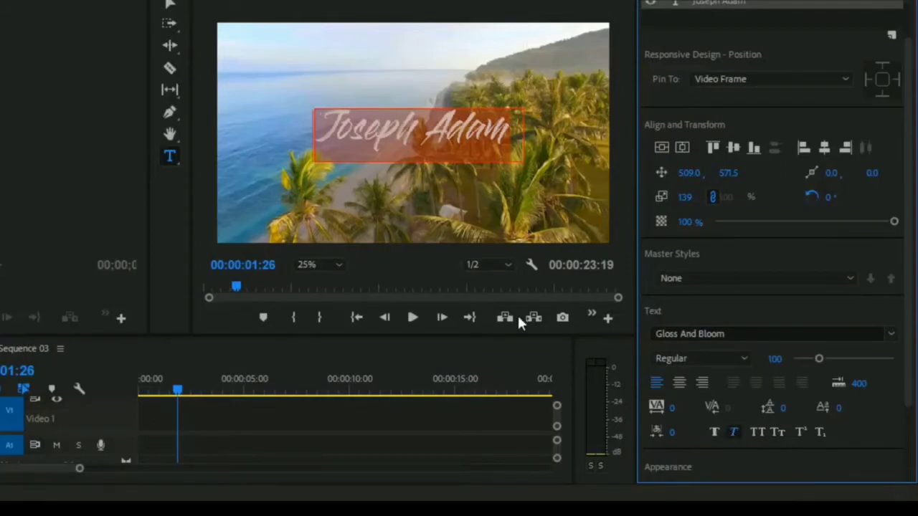
click(715, 431)
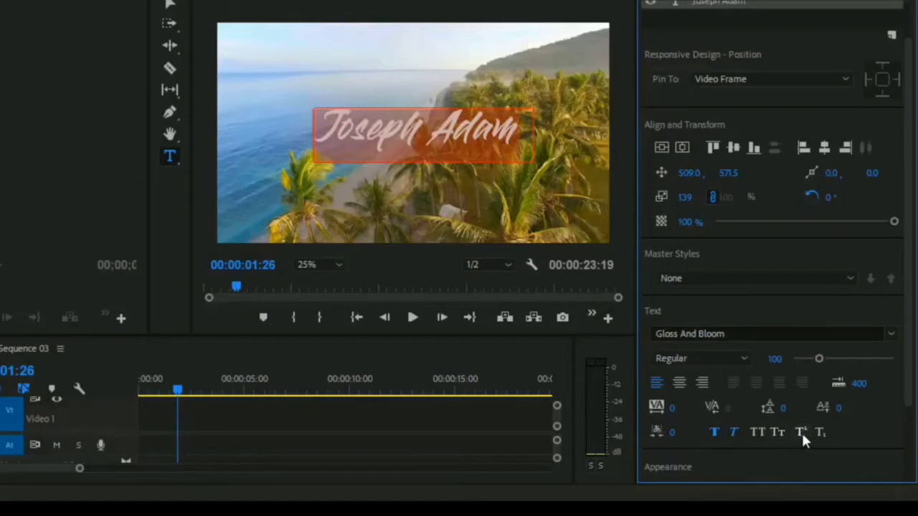
click(731, 431)
click(715, 431)
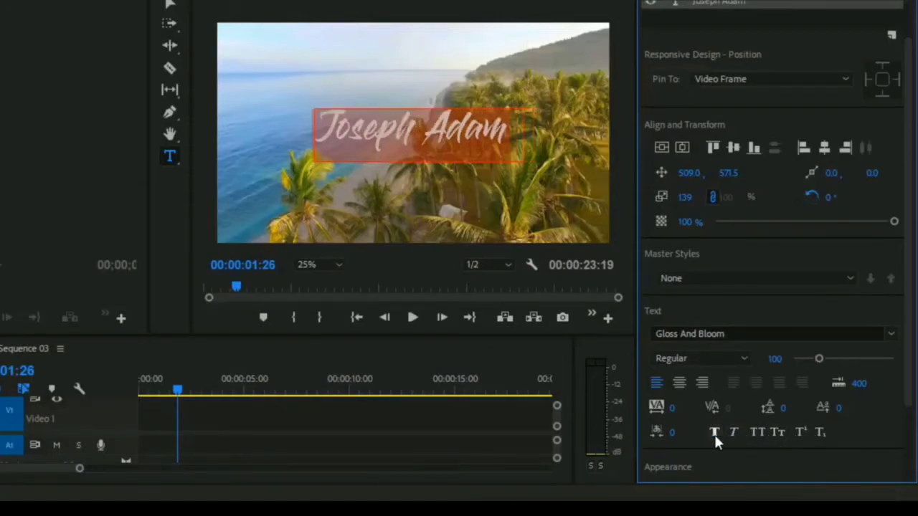
Play the sequence, stop it, and drag the playhead back to the start.
click(406, 323)
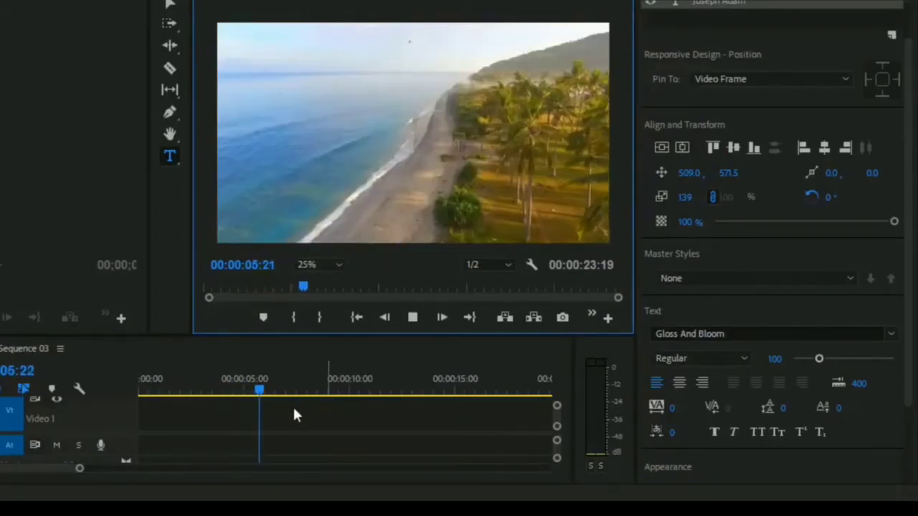
click(414, 317)
drag(307, 392, 99, 390)
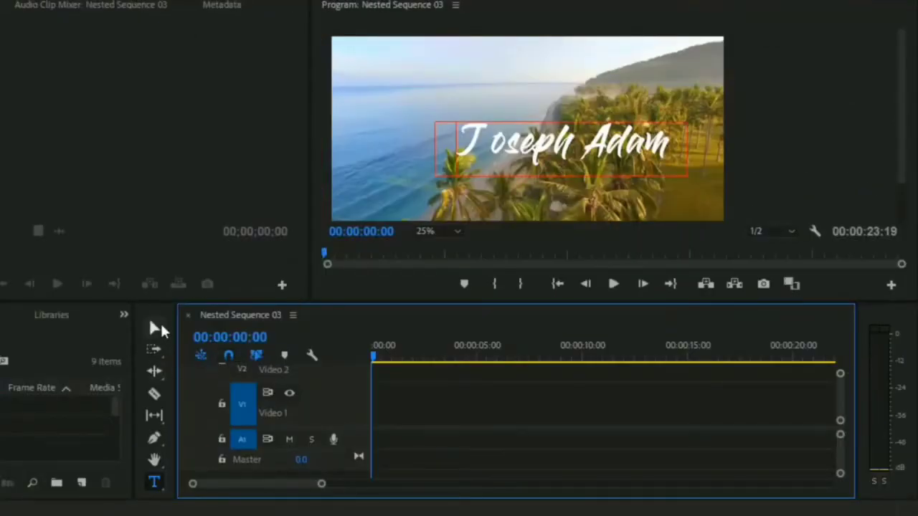
With the Selection tool, move the name title up and to the left in the frame.
click(154, 328)
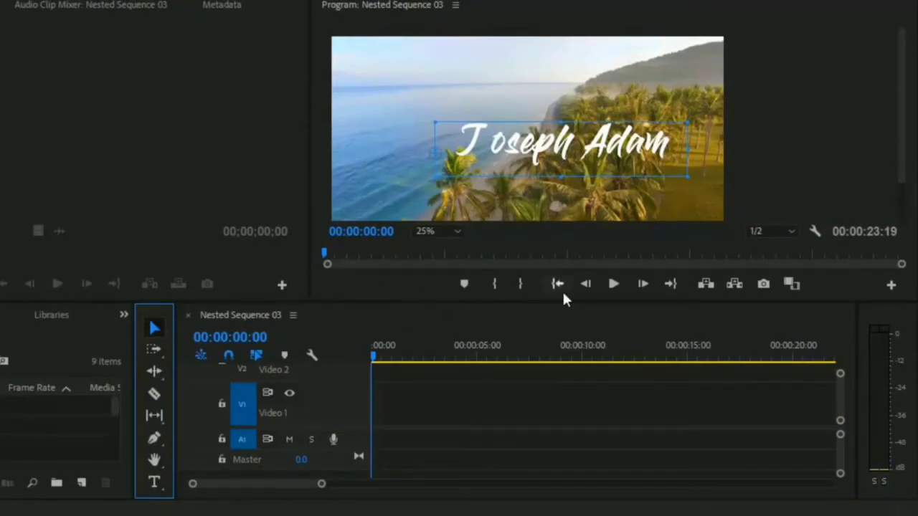
drag(557, 307, 554, 360)
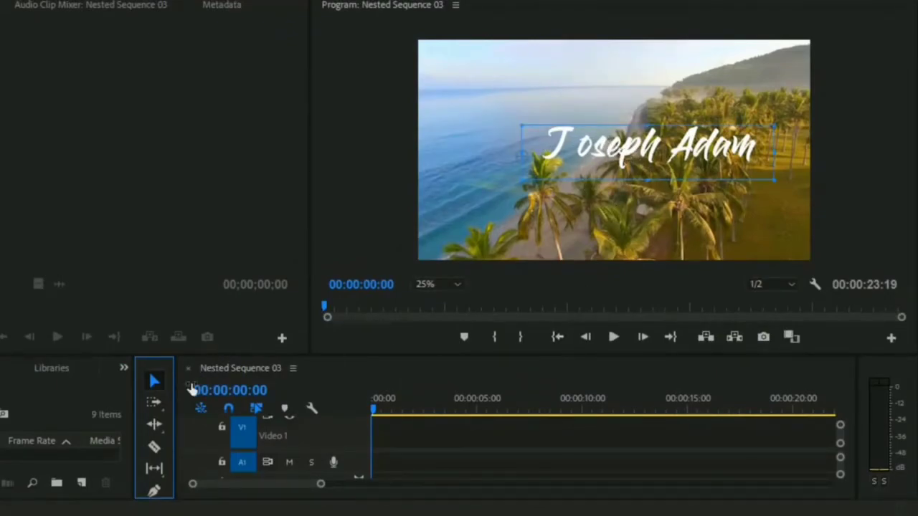
drag(636, 149, 585, 156)
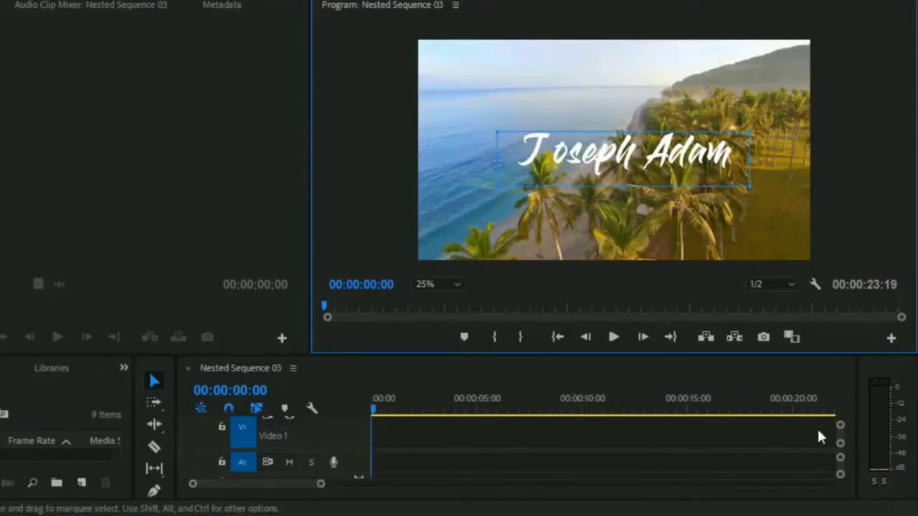
drag(841, 430, 836, 421)
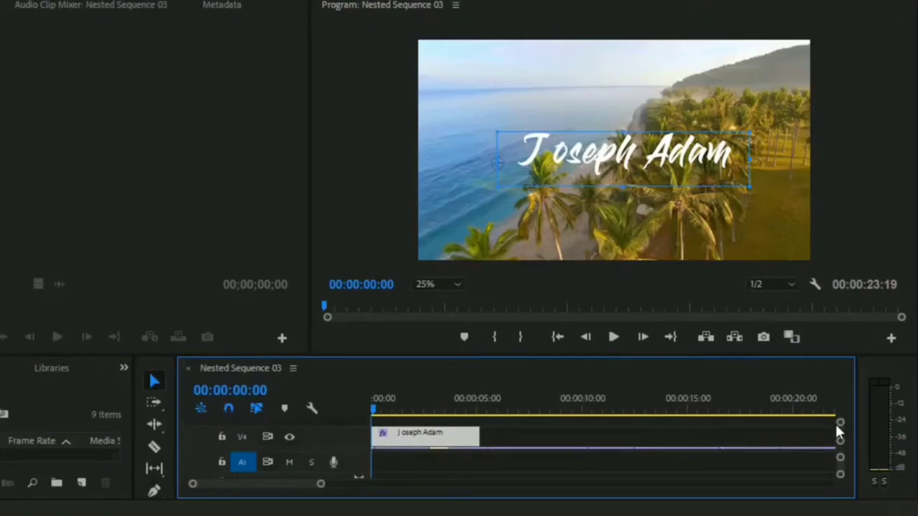
Slide the title clip on V4 to start around five seconds and preview it.
drag(388, 356, 388, 325)
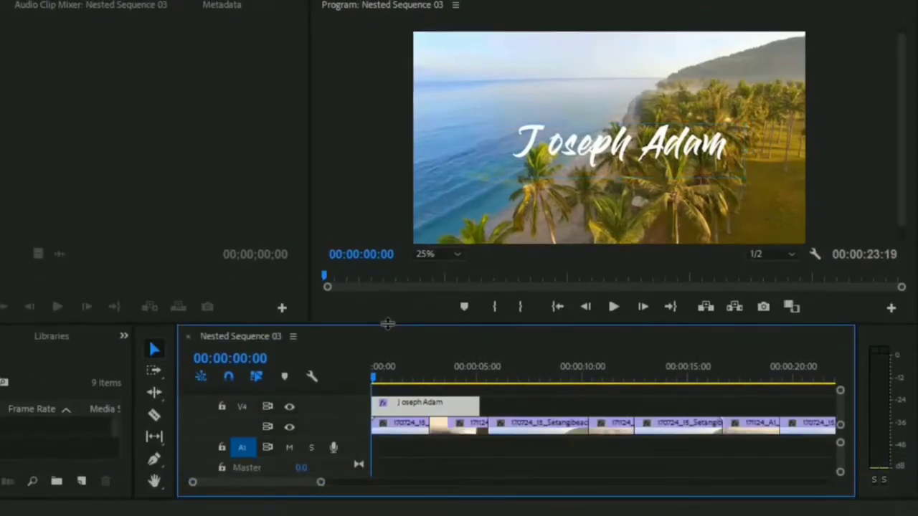
drag(431, 409, 543, 410)
click(465, 371)
key(space)
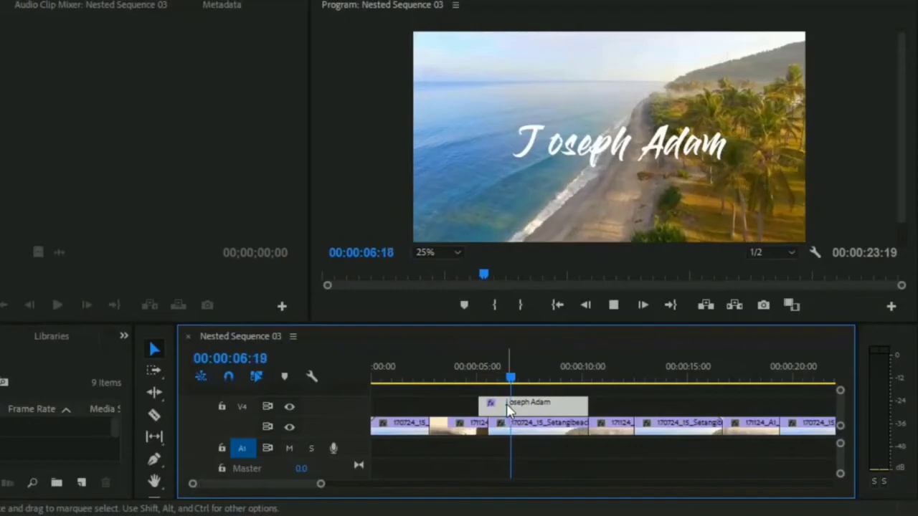
key(space)
Extend the title clip back to the sequence start, replay from the beginning, then return to the Graphics workspace.
drag(480, 407, 371, 407)
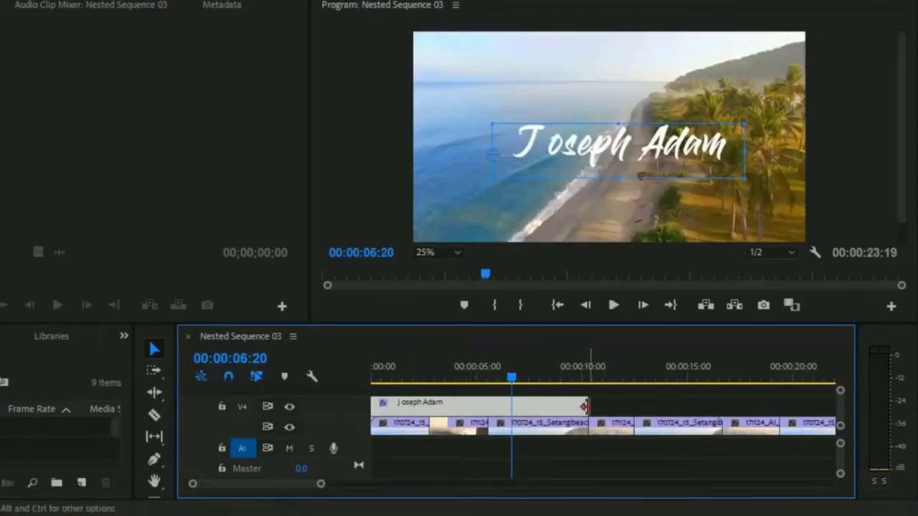
drag(512, 379, 411, 386)
key(Home)
key(space)
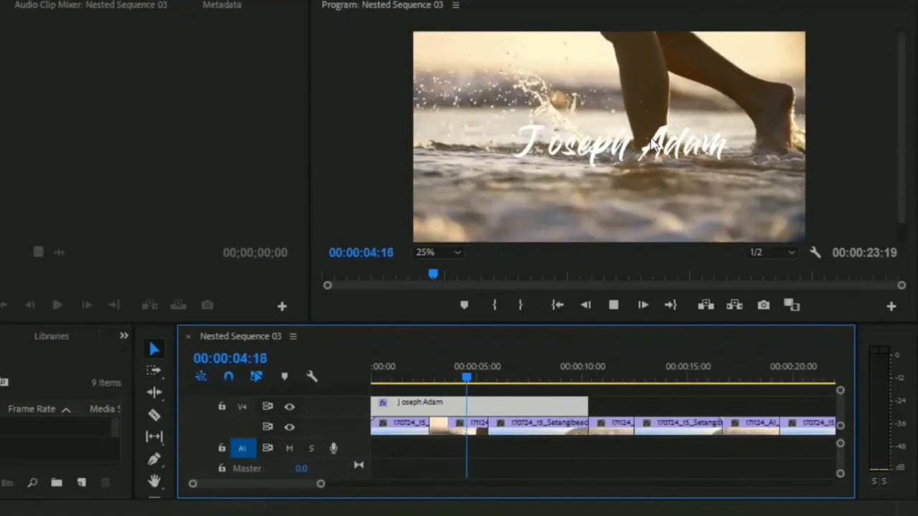
key(space)
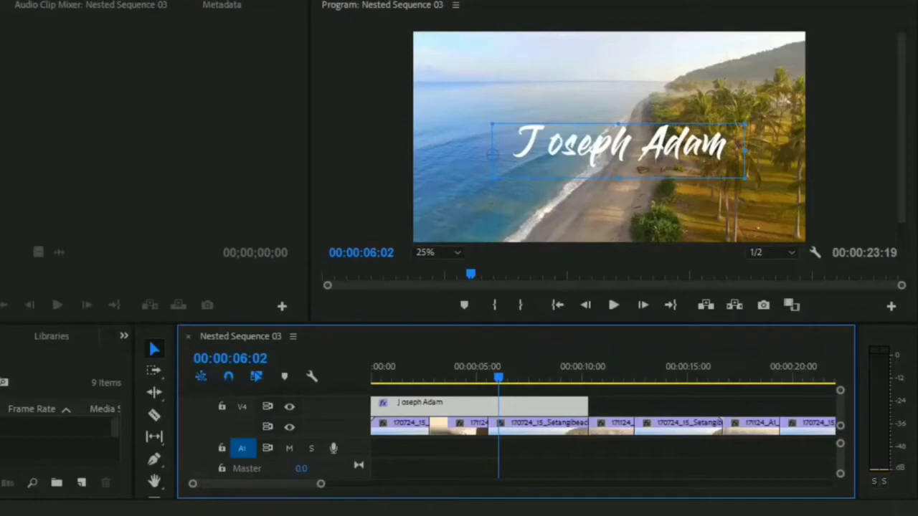
key(alt+shift+6)
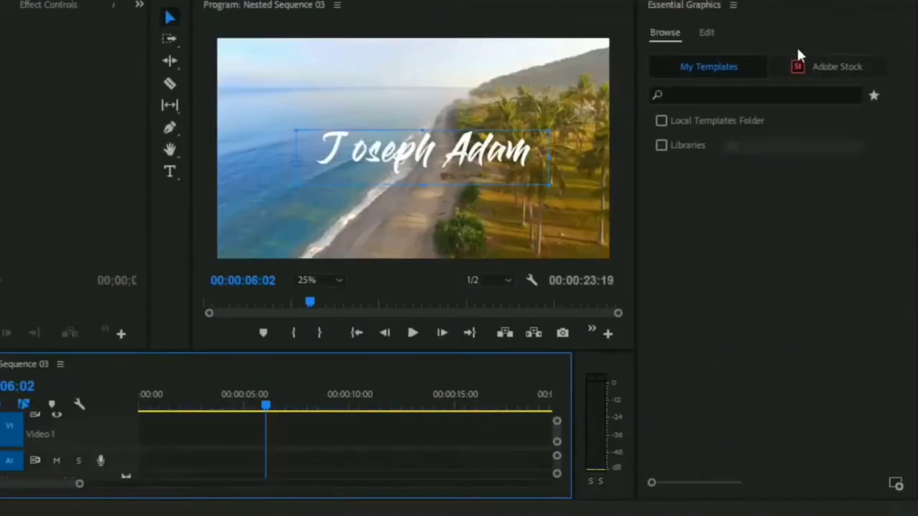
click(707, 34)
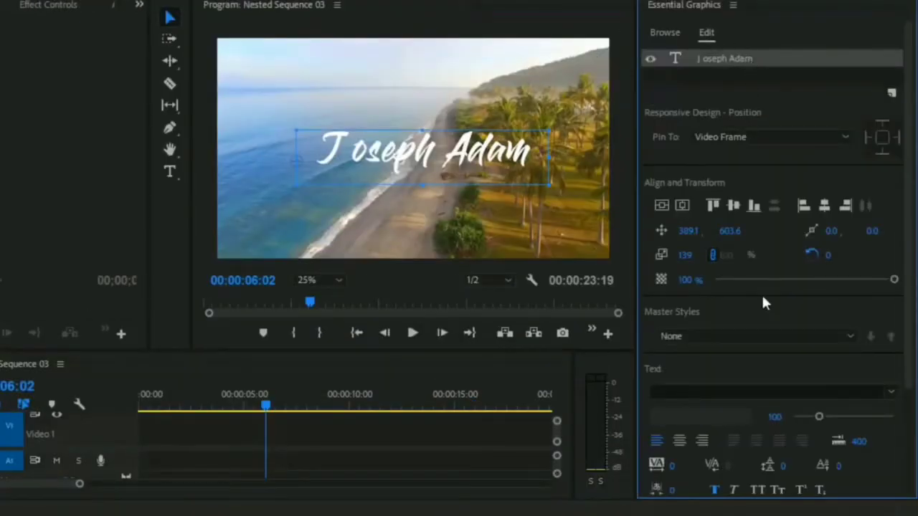
scroll(781, 250, down, 3)
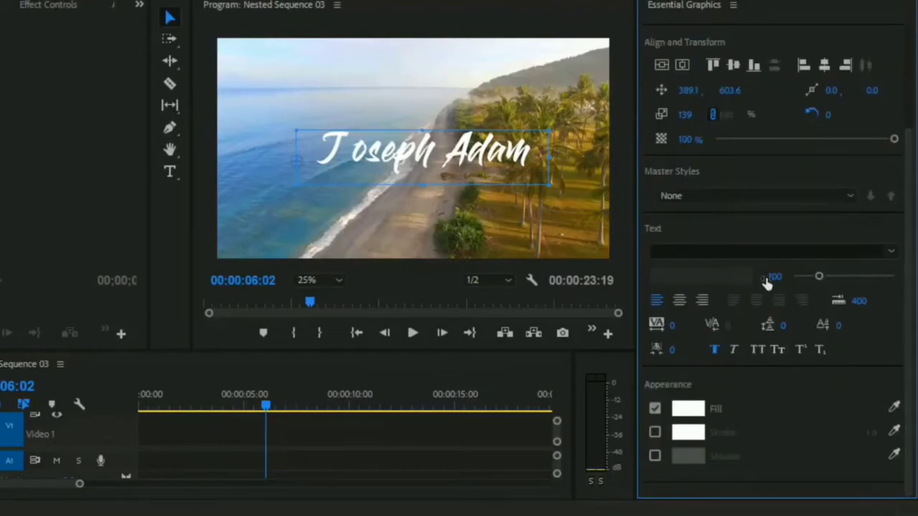
scroll(746, 283, up, 1)
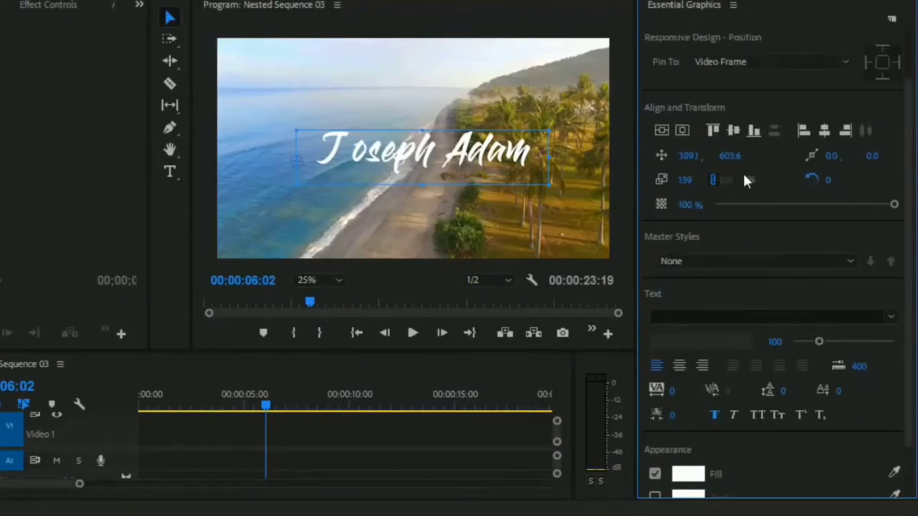
scroll(738, 184, down, 1)
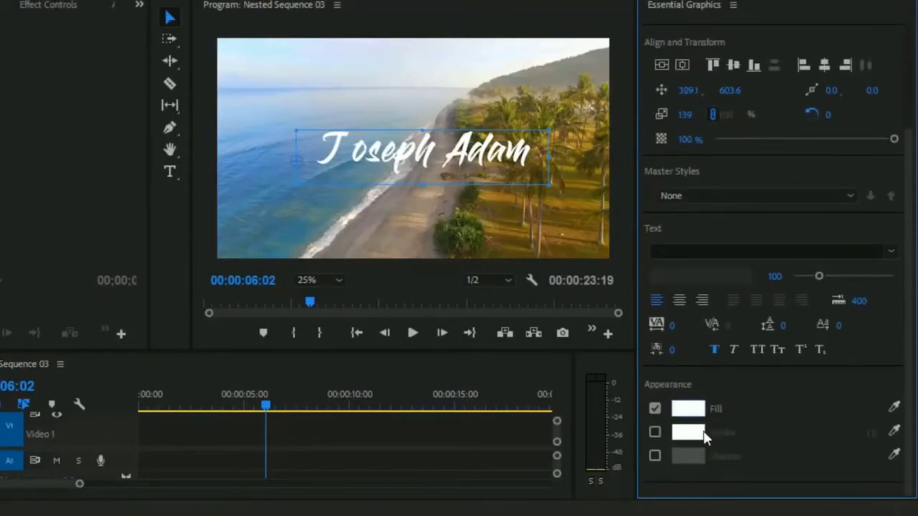
click(702, 408)
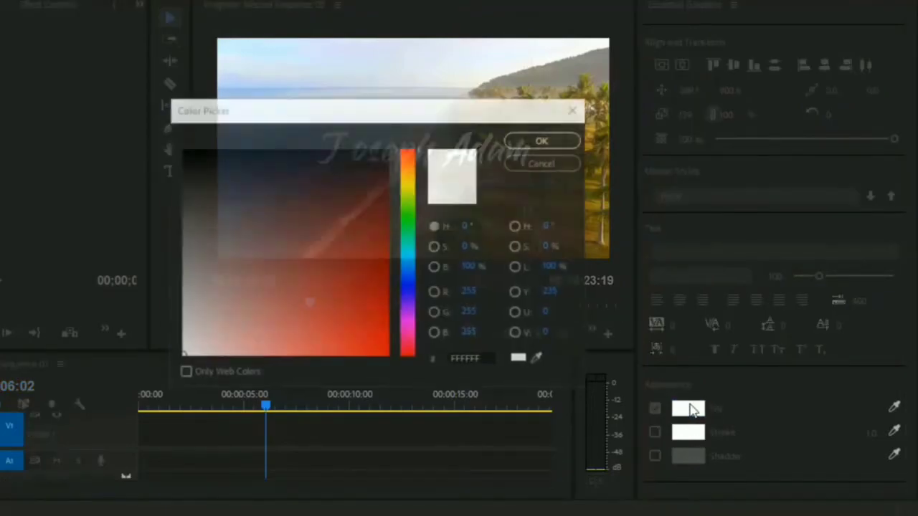
drag(452, 108, 577, 130)
drag(646, 134, 856, 202)
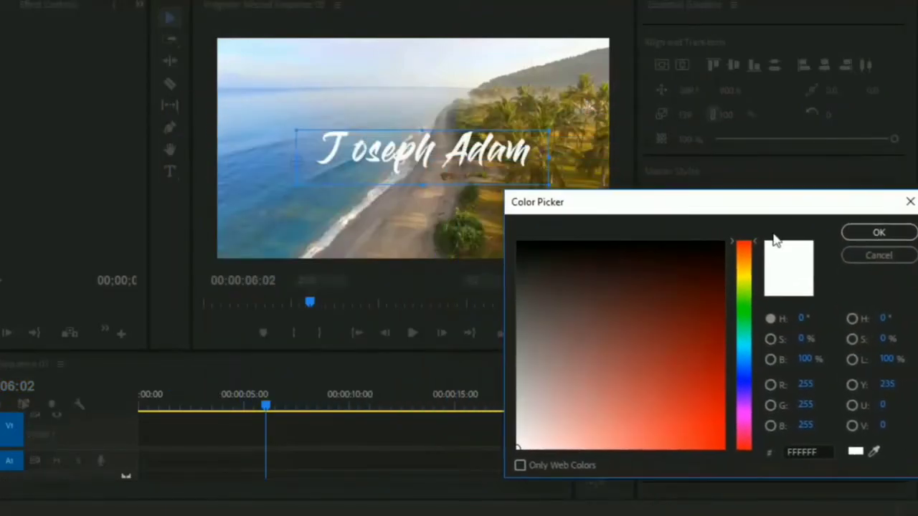
click(668, 340)
click(700, 397)
click(744, 416)
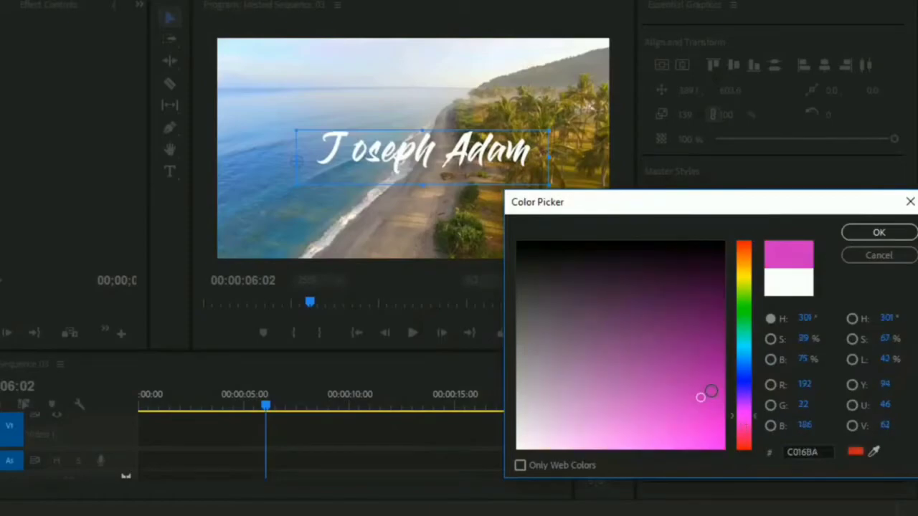
click(710, 391)
click(868, 235)
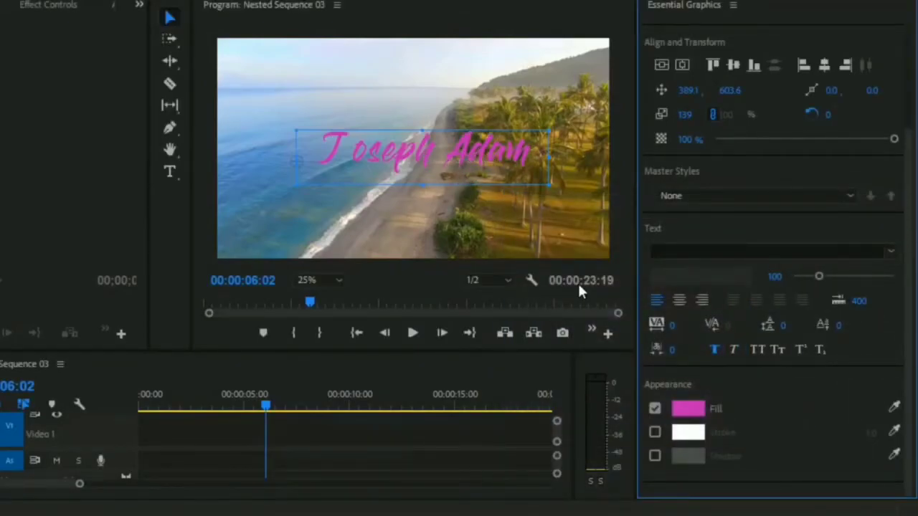
Change the title fill to bright green 6FC513.
click(689, 409)
click(306, 280)
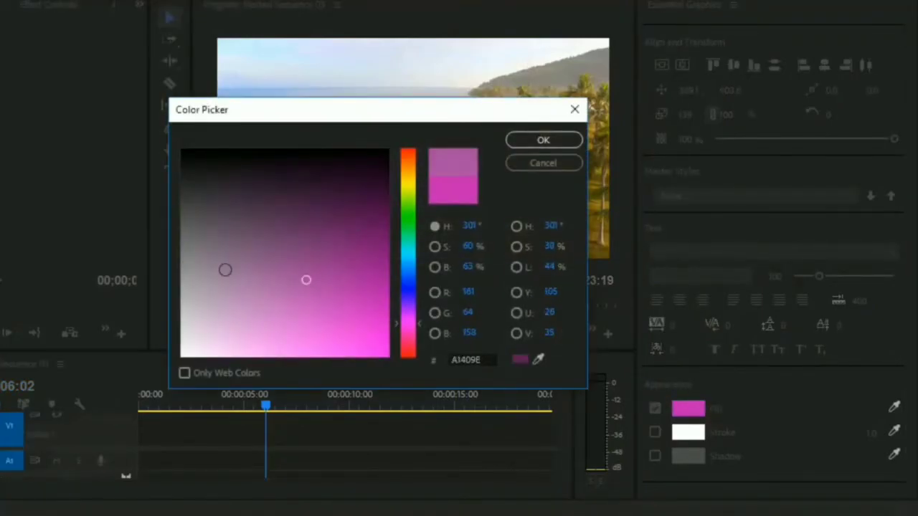
click(223, 313)
click(353, 208)
click(415, 202)
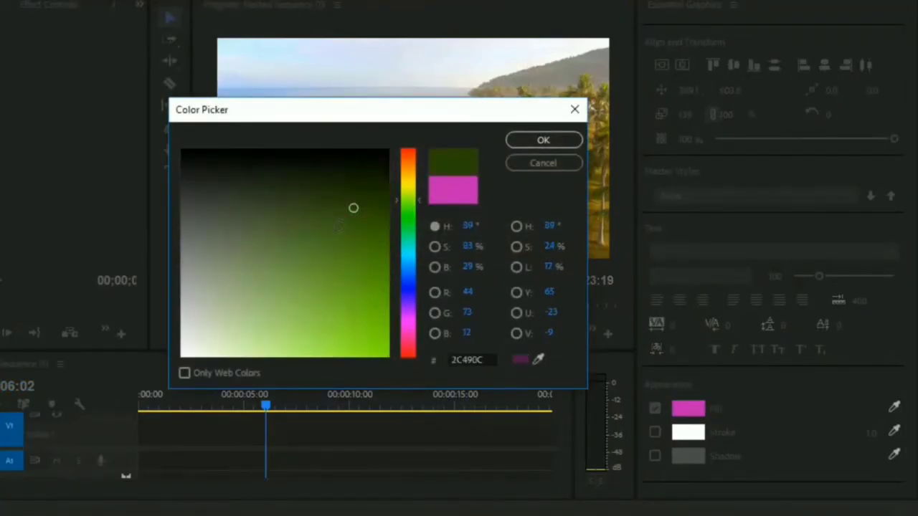
click(368, 309)
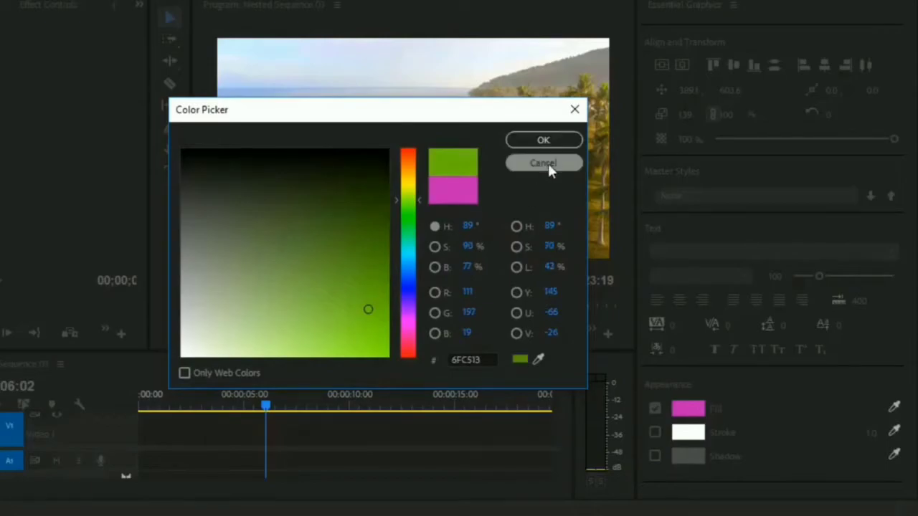
click(545, 141)
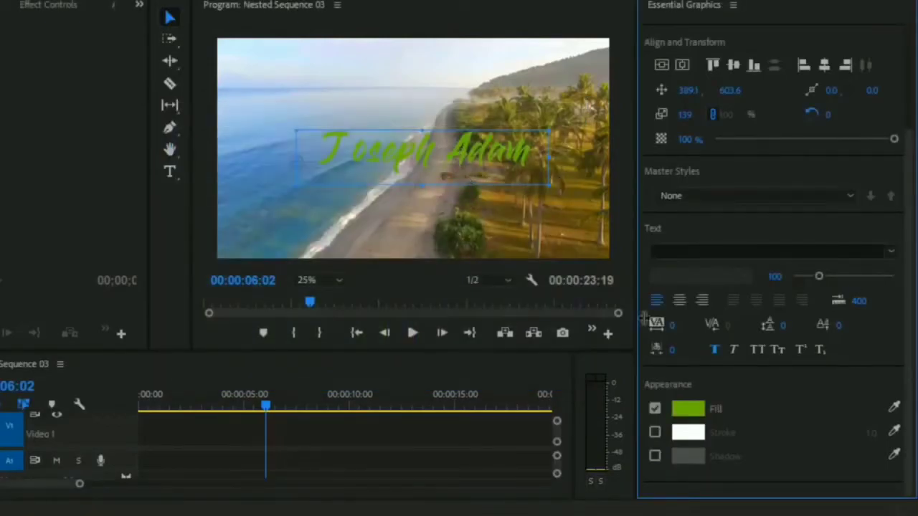
Add a white stroke of width 31.0 to the green title.
click(655, 434)
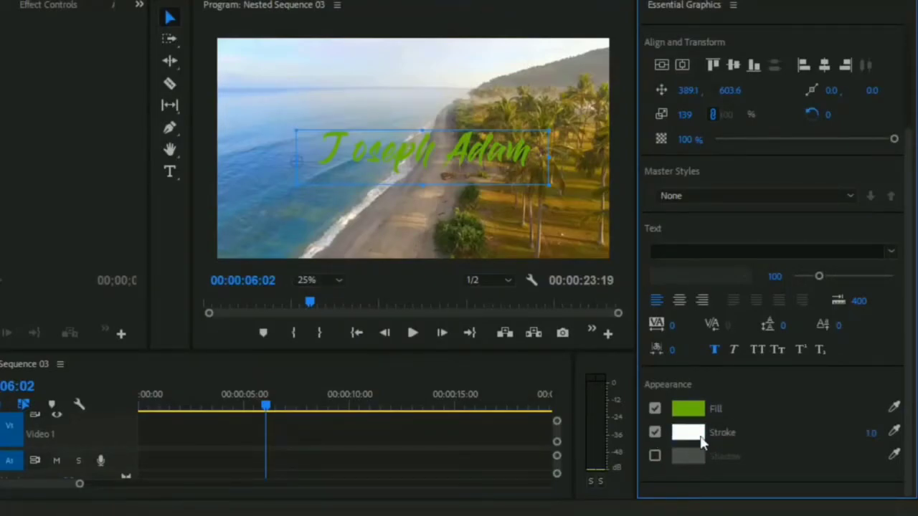
click(689, 432)
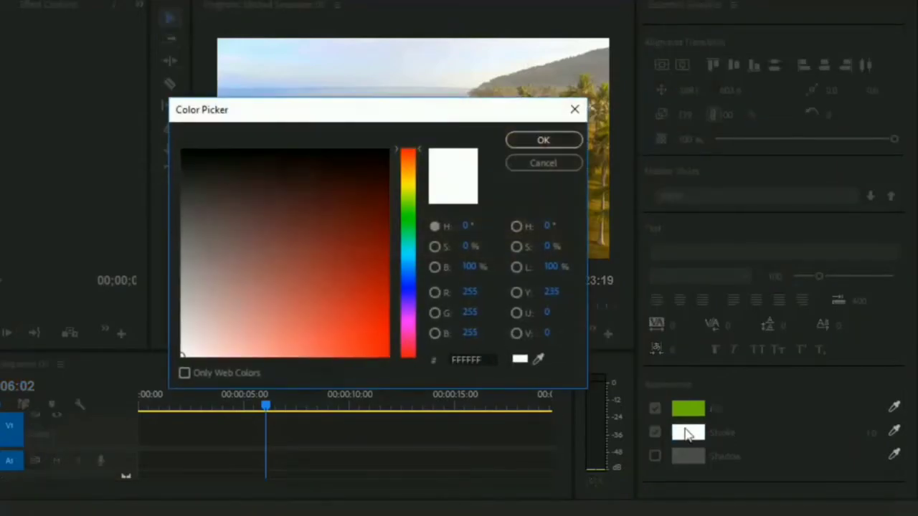
click(562, 147)
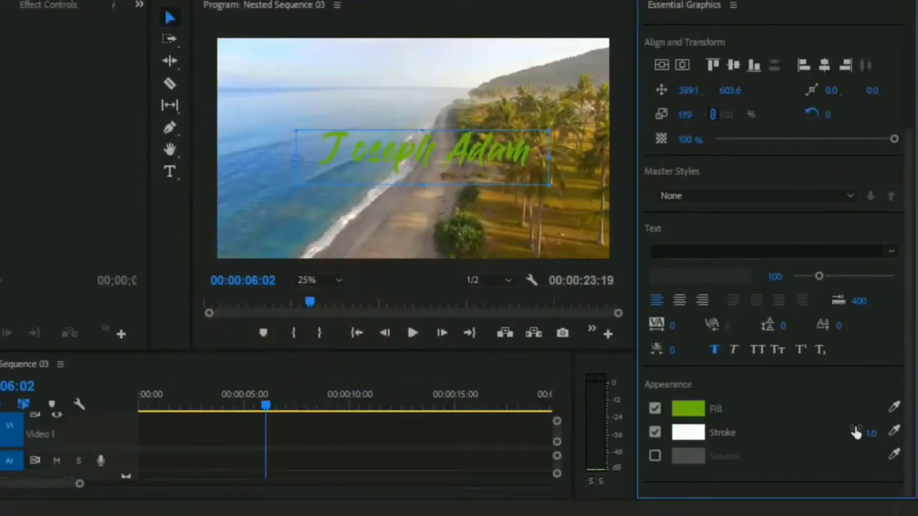
drag(870, 435, 886, 436)
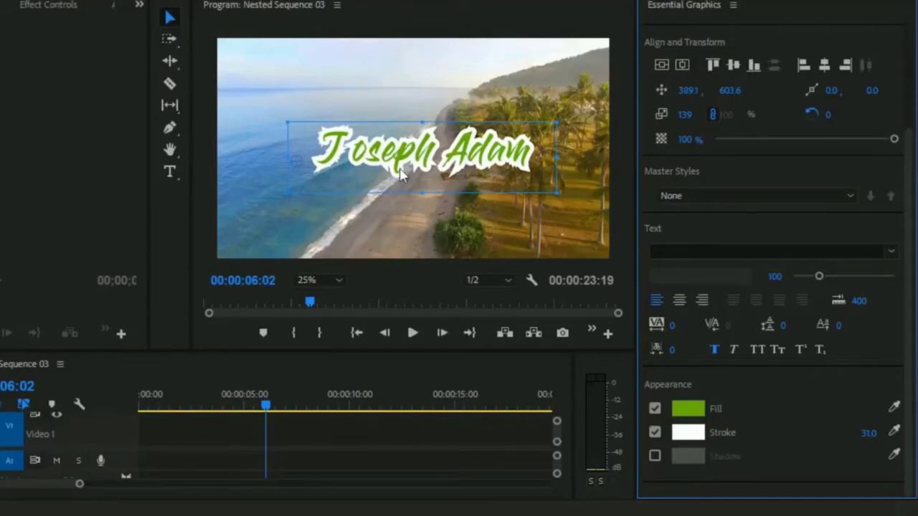
Toggle the stroke off and on to compare, then add a drop shadow at 100% opacity.
click(654, 432)
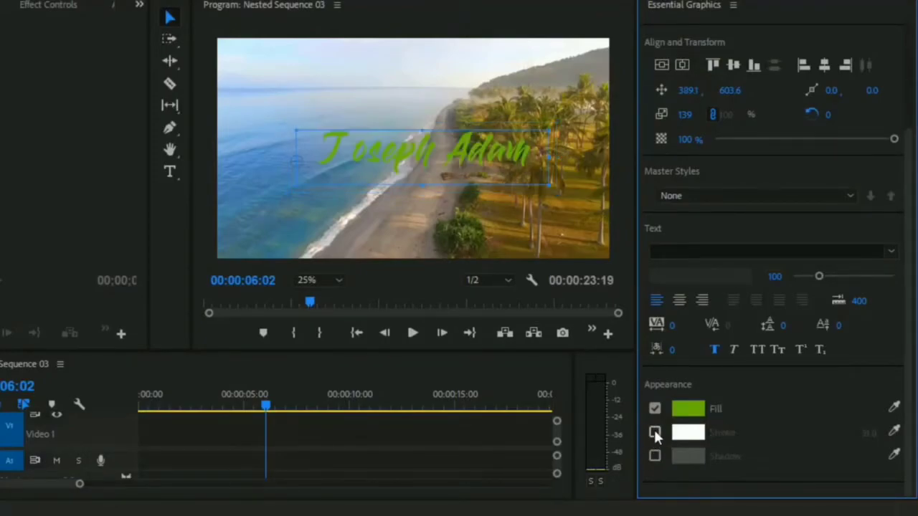
click(654, 431)
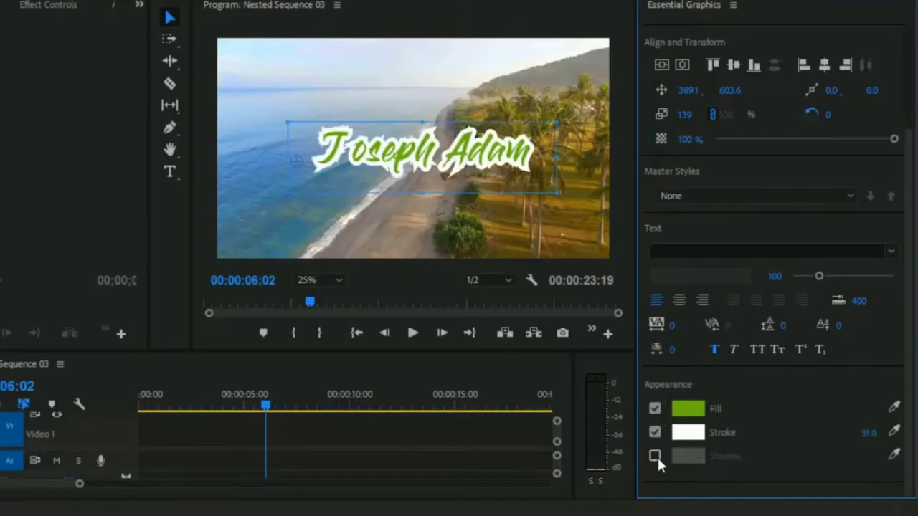
click(655, 456)
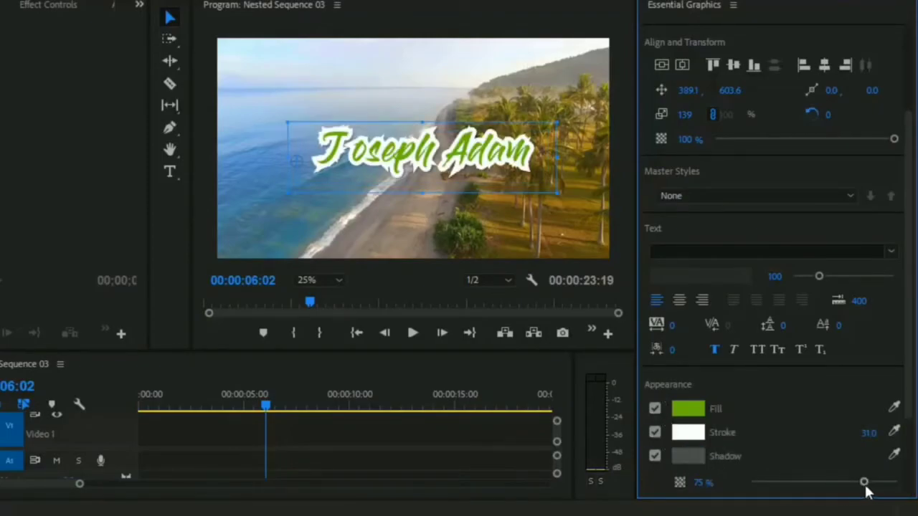
drag(864, 482, 898, 483)
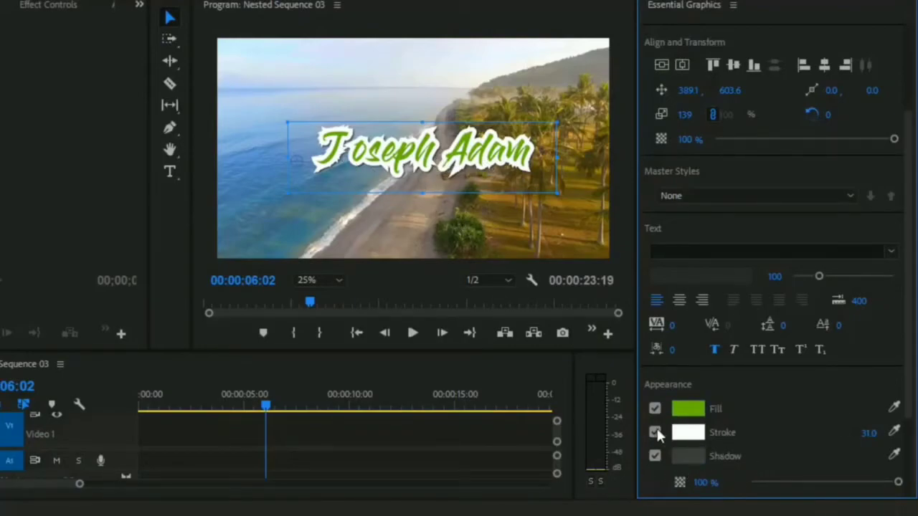
Remove the shadow and stroke, then try a purple fill on the title.
click(655, 456)
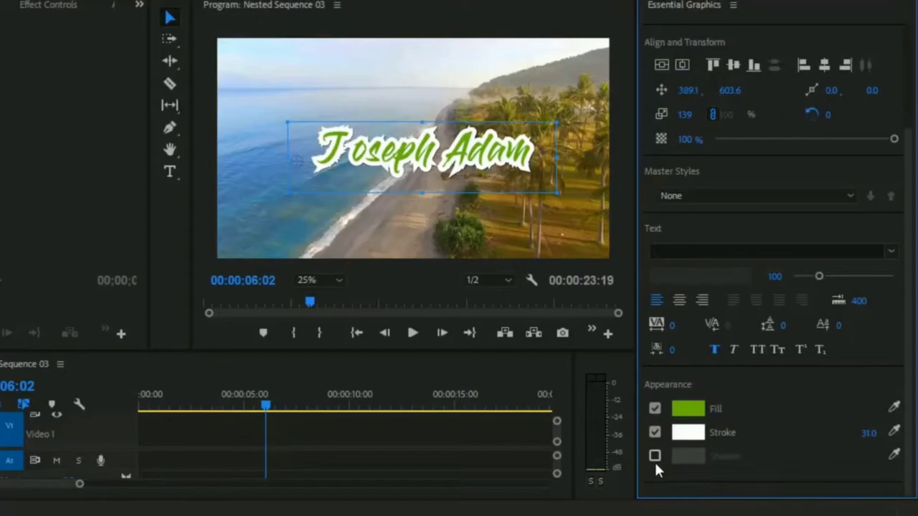
click(655, 433)
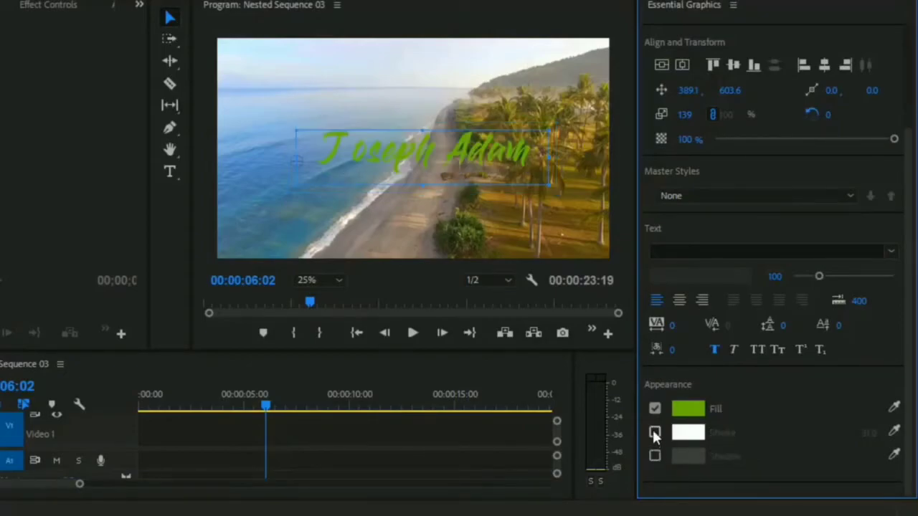
click(689, 409)
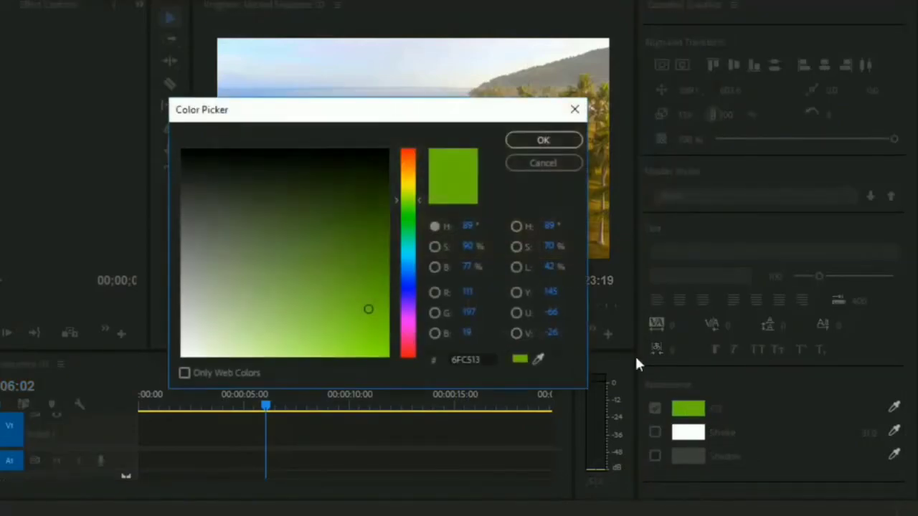
click(338, 267)
click(407, 312)
click(406, 275)
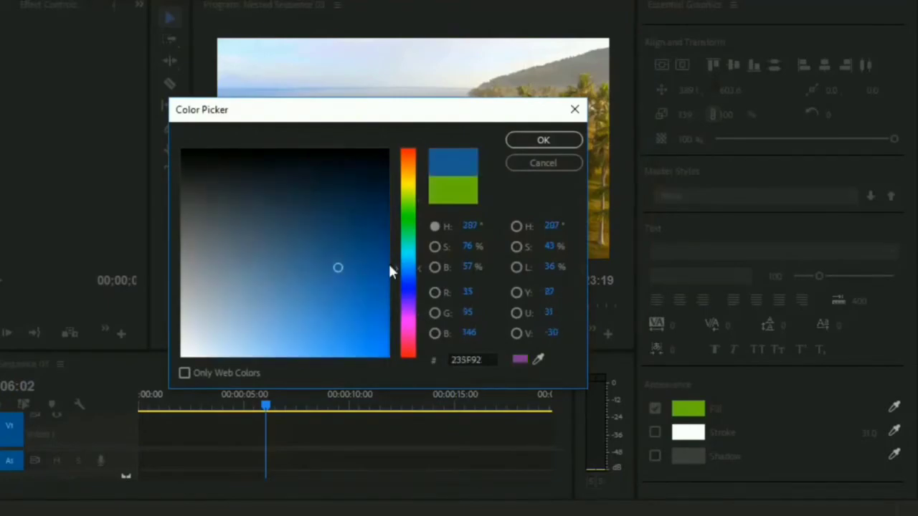
click(358, 287)
click(406, 313)
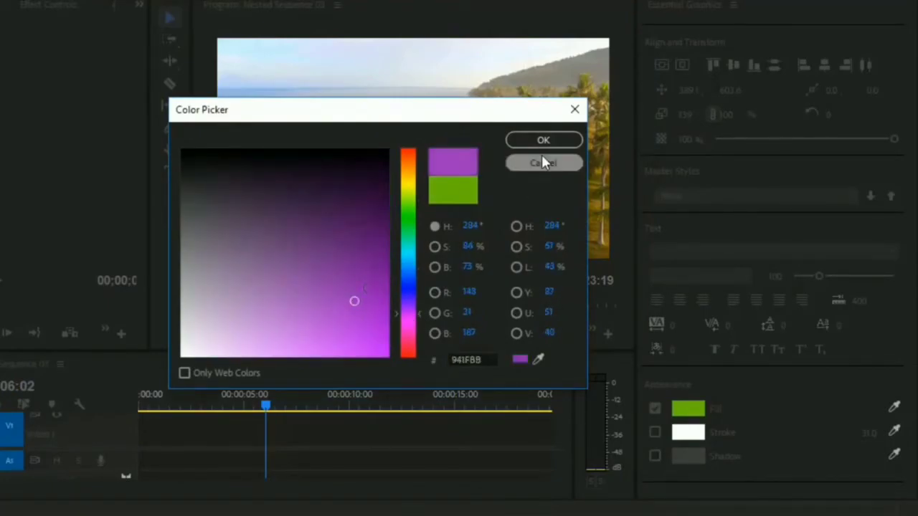
click(557, 142)
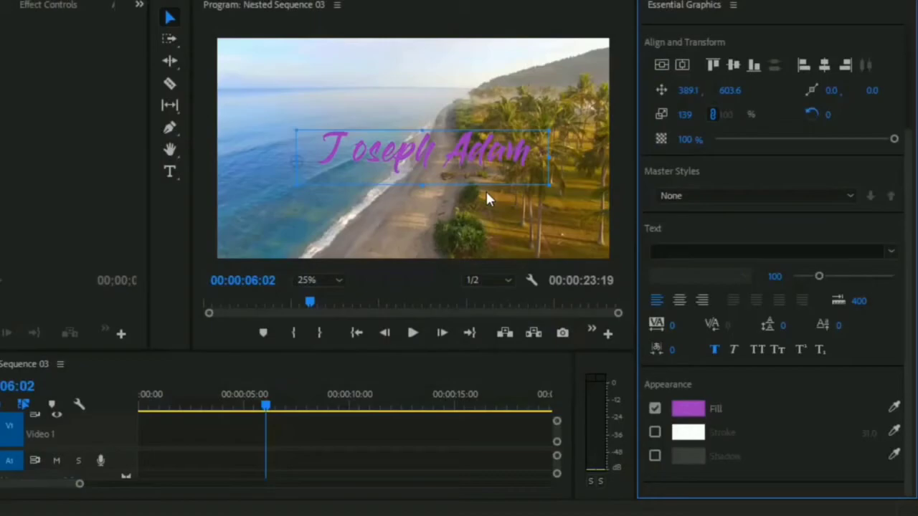
Set the title fill back to white FFFFFF.
click(689, 409)
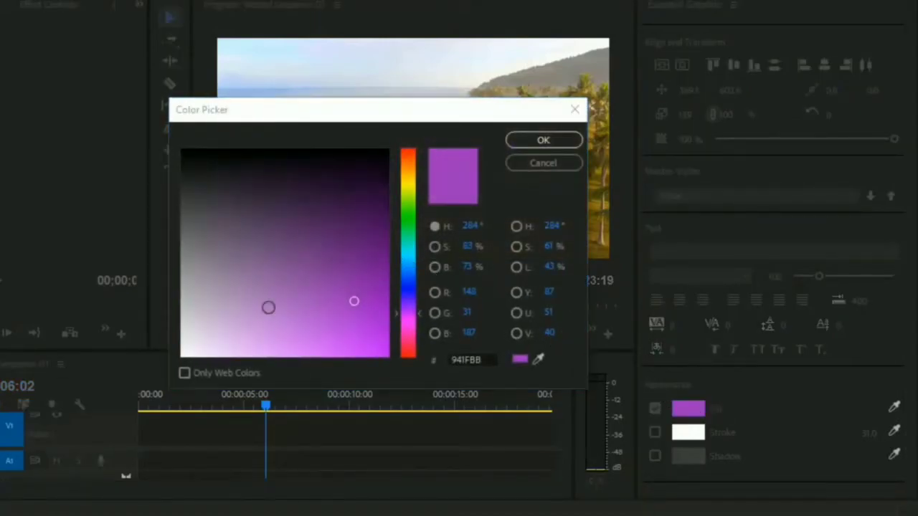
click(183, 355)
click(543, 140)
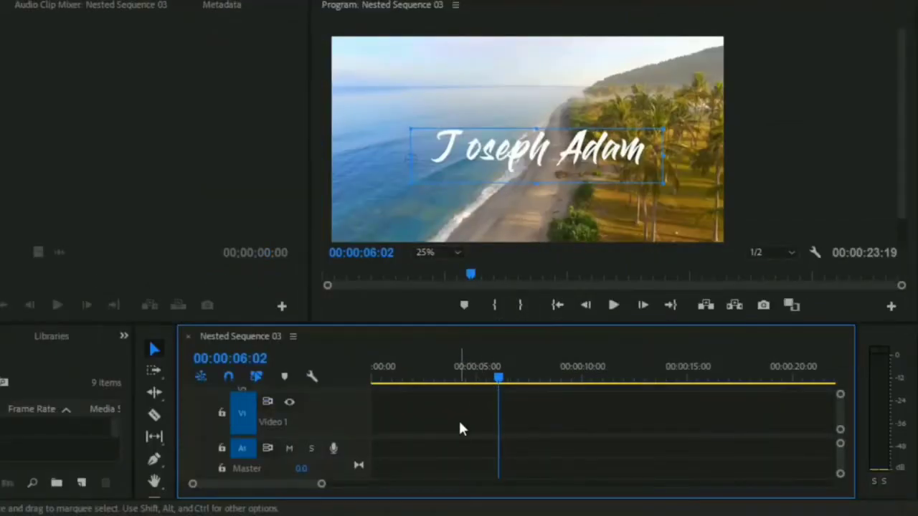
scroll(767, 445, down, 2)
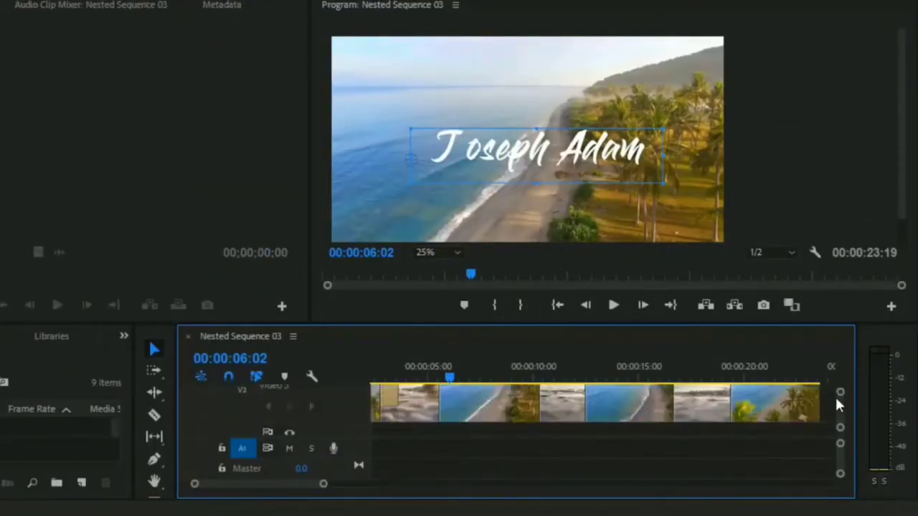
scroll(835, 395, up, 3)
drag(477, 407, 404, 406)
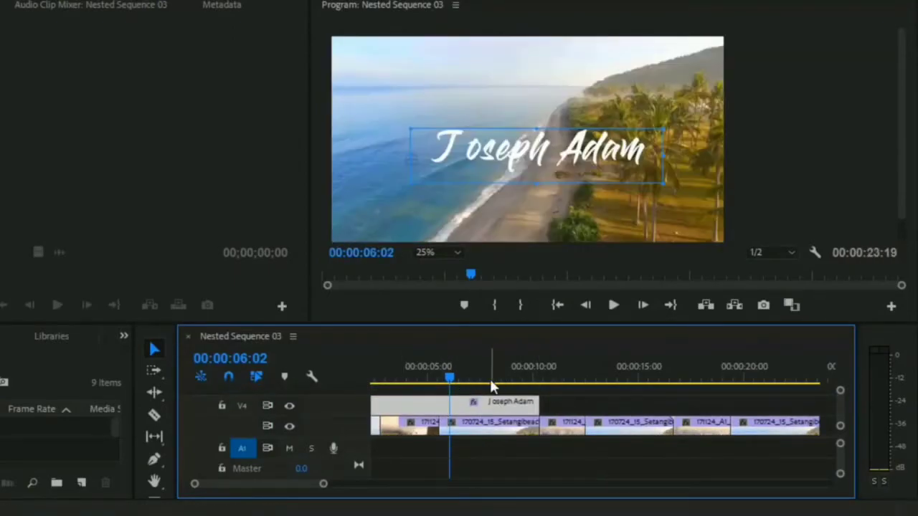
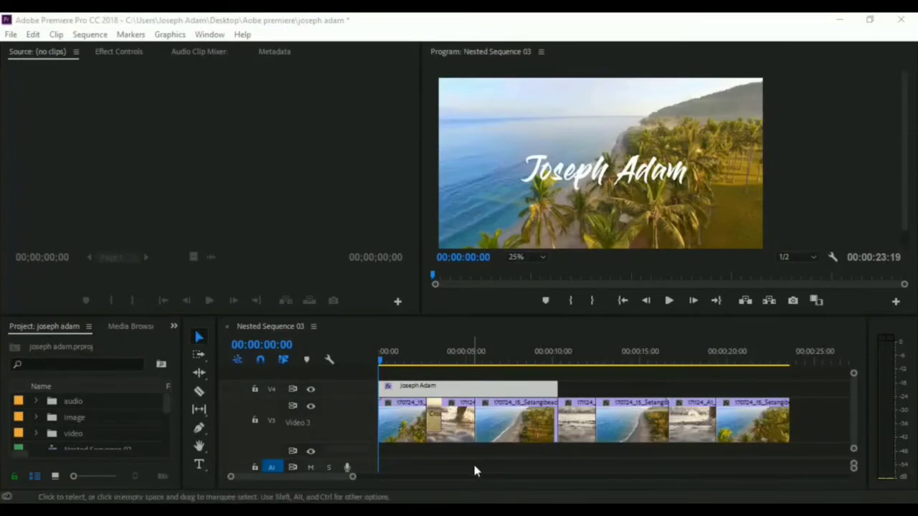
click(505, 428)
click(486, 391)
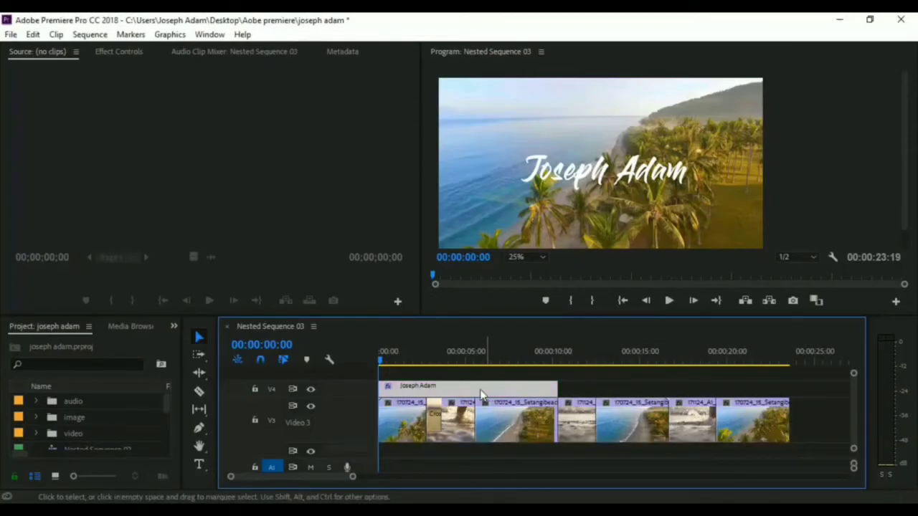
click(132, 52)
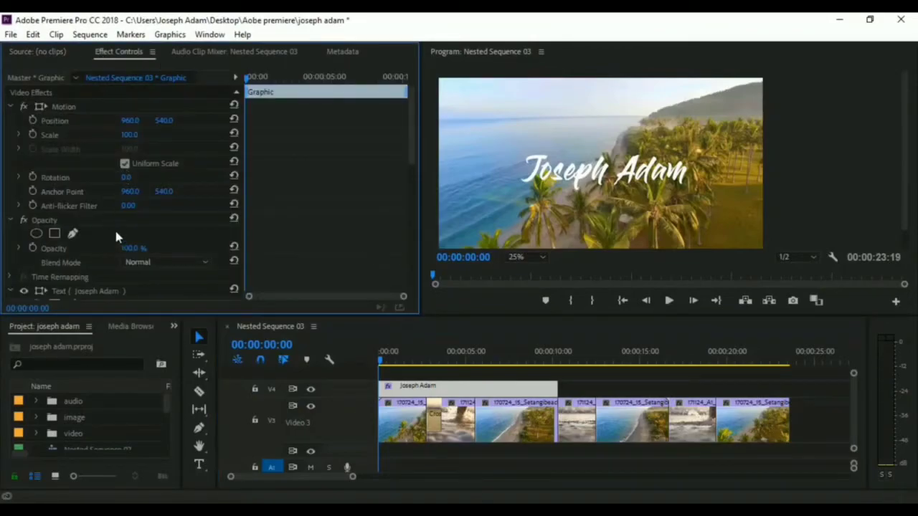
scroll(115, 222, down, 6)
scroll(147, 193, up, 3)
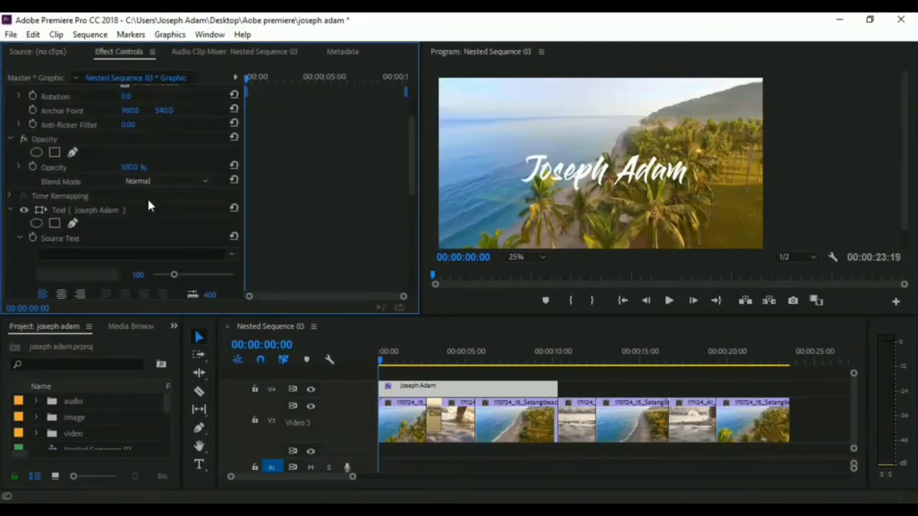
scroll(148, 206, up, 3)
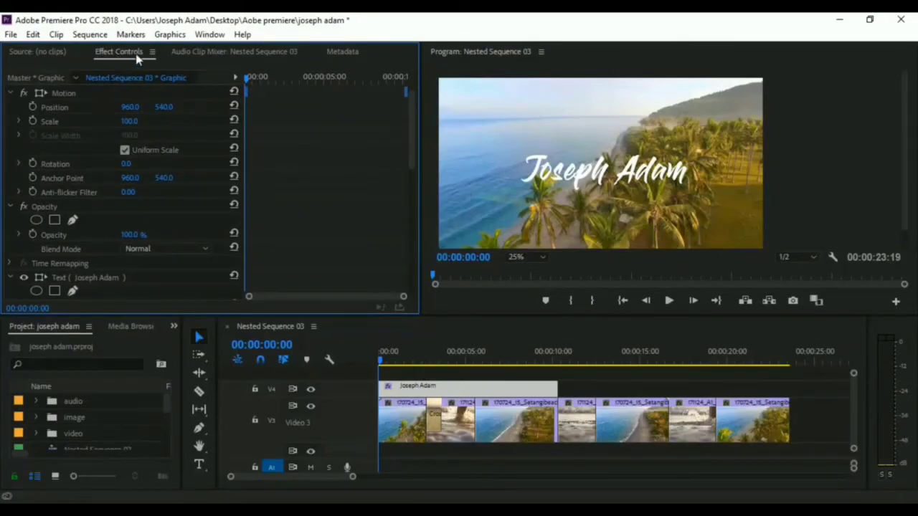
click(210, 35)
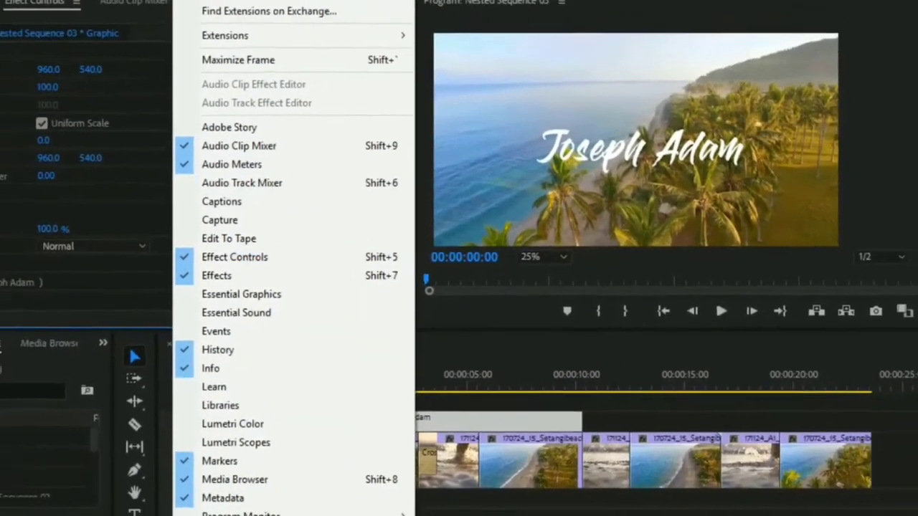
key(Escape)
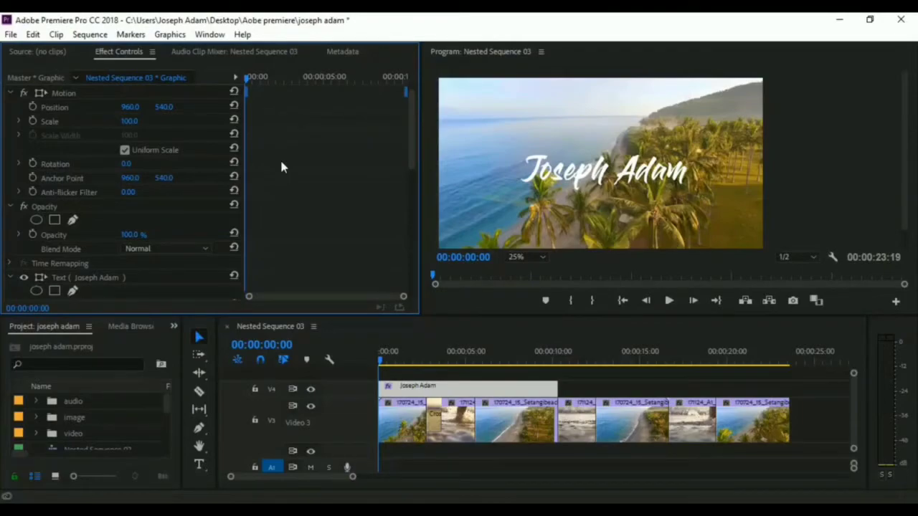
Animate the title's Position from 0:00 to X 2963 at about 3 seconds, then preview it.
drag(245, 108, 199, 114)
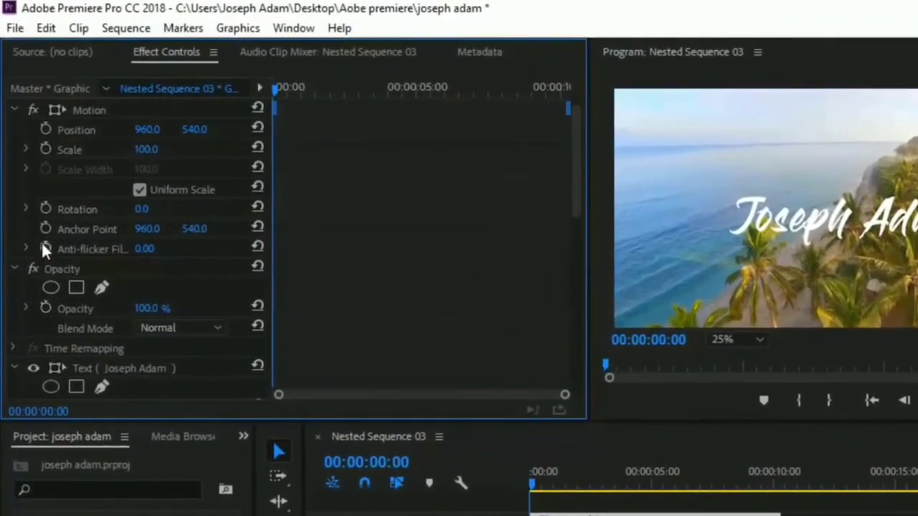
click(46, 128)
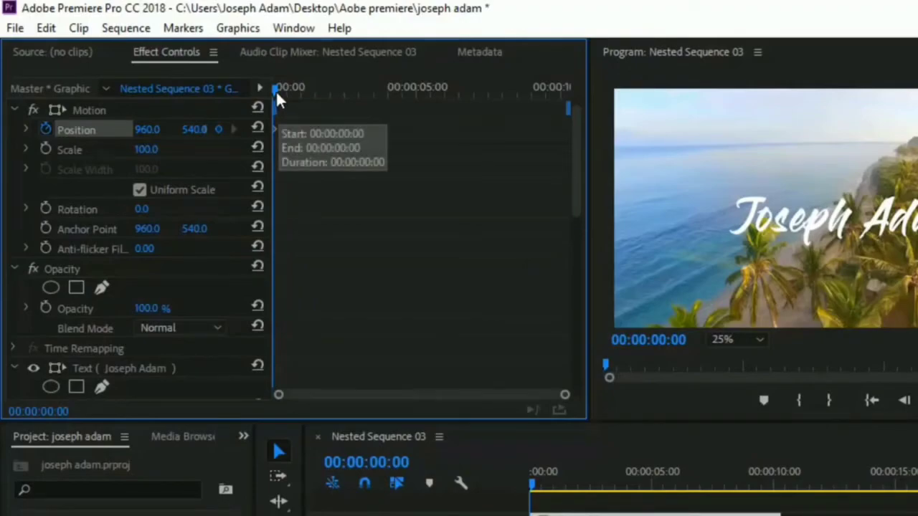
drag(276, 91, 362, 91)
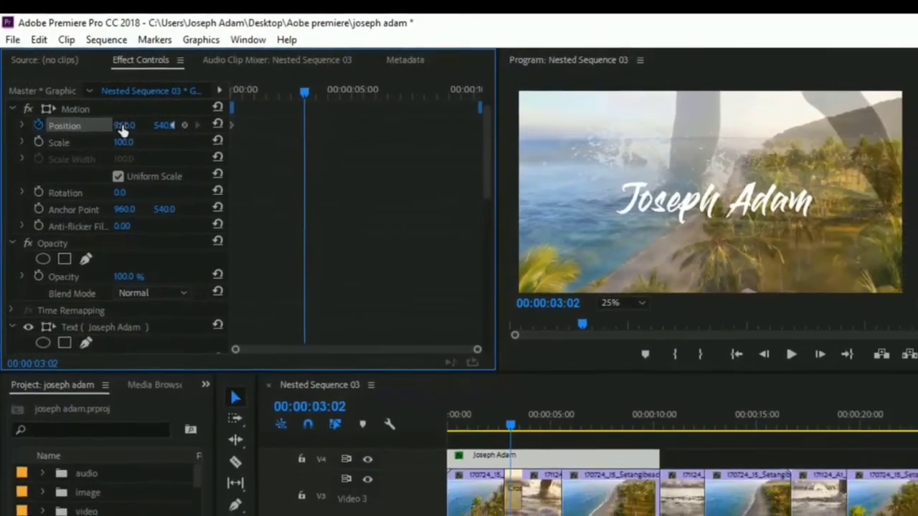
drag(145, 130, 509, 124)
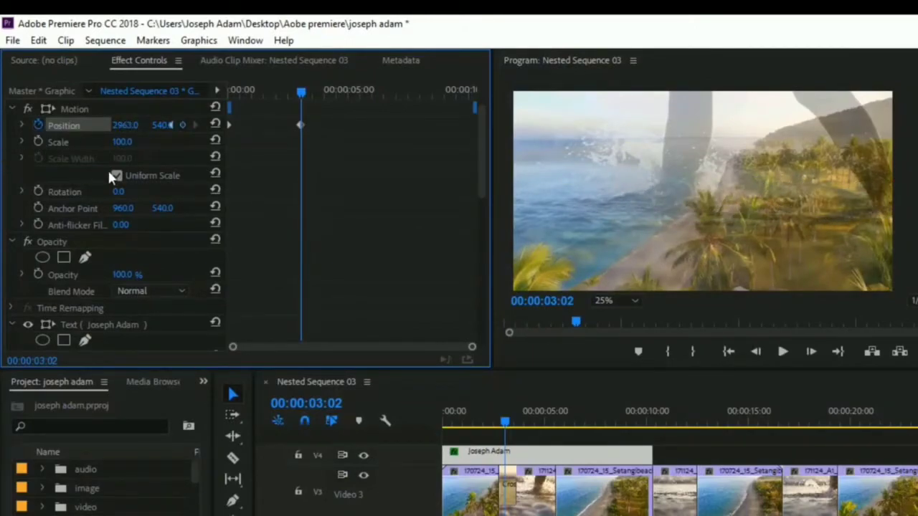
drag(300, 93, 231, 93)
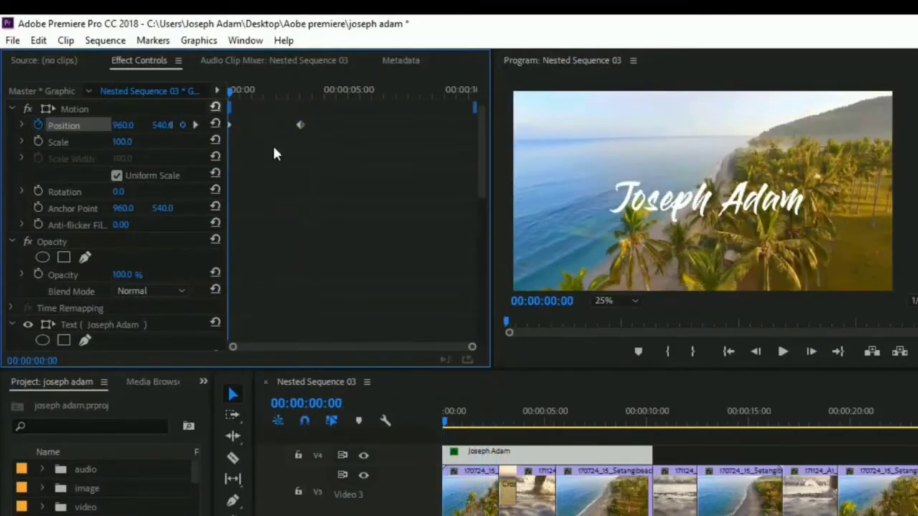
click(782, 352)
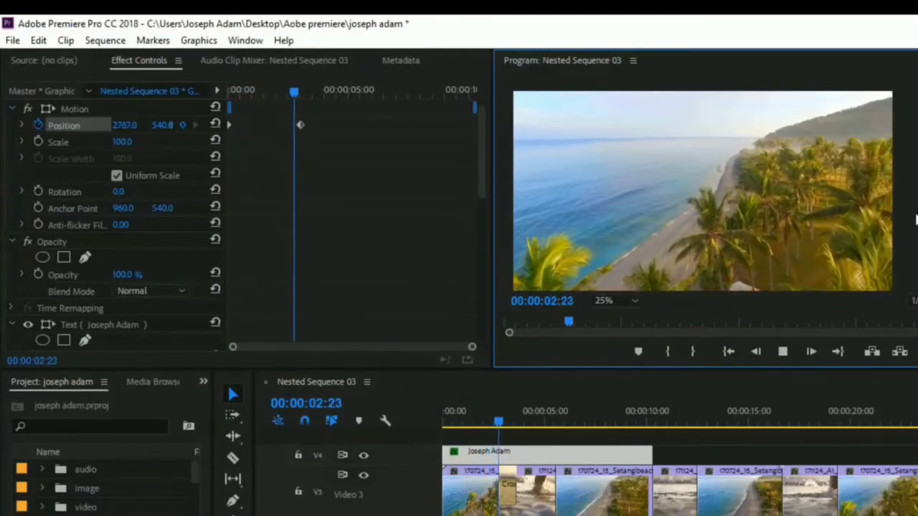
key(space)
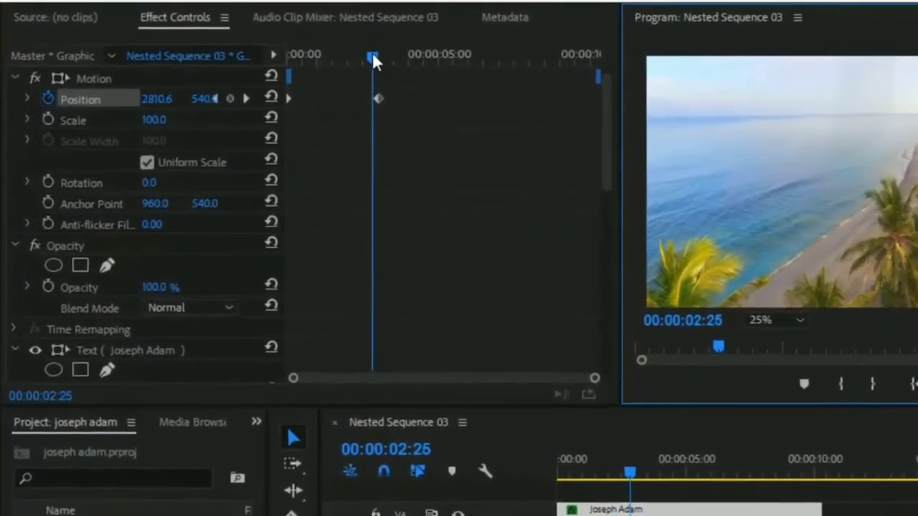
Add a Position keyframe at 00:00:06:12 bringing X back to 1049.
drag(320, 79, 408, 83)
mouse_move(476, 60)
mouse_down()
mouse_move(387, 60)
mouse_move(485, 64)
mouse_up()
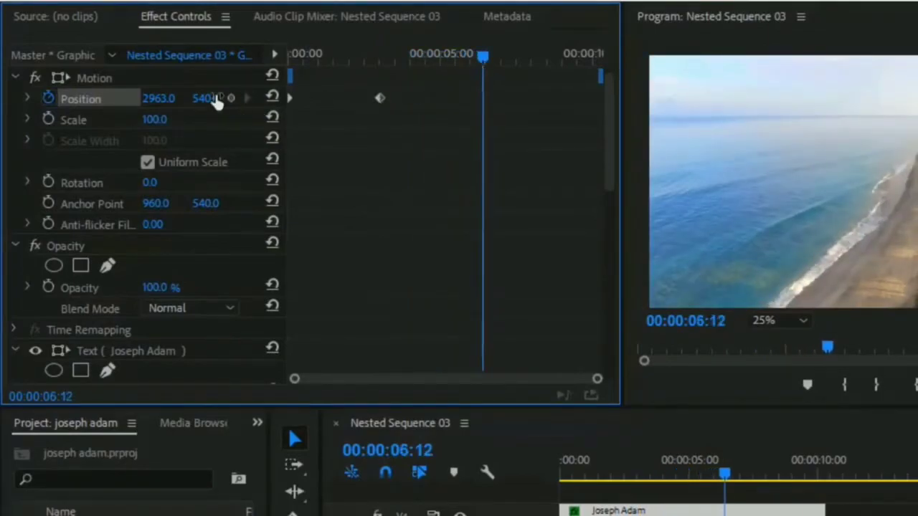
drag(159, 99, 9, 110)
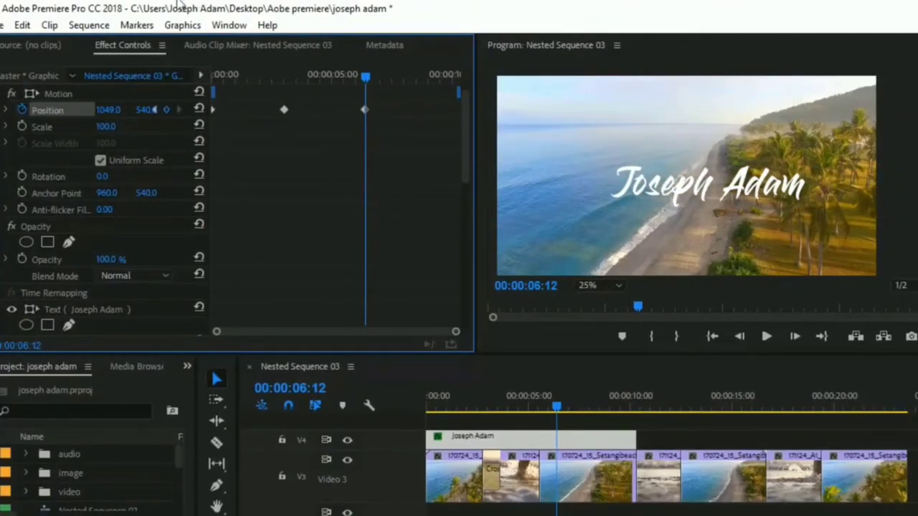
Preview the slide, shift the Position keyframes earlier, and preview the retimed animation.
click(765, 337)
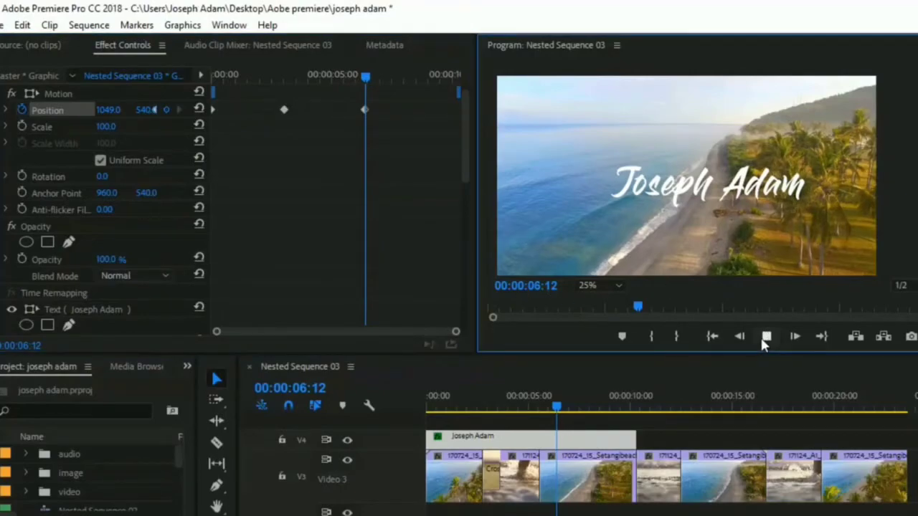
key(space)
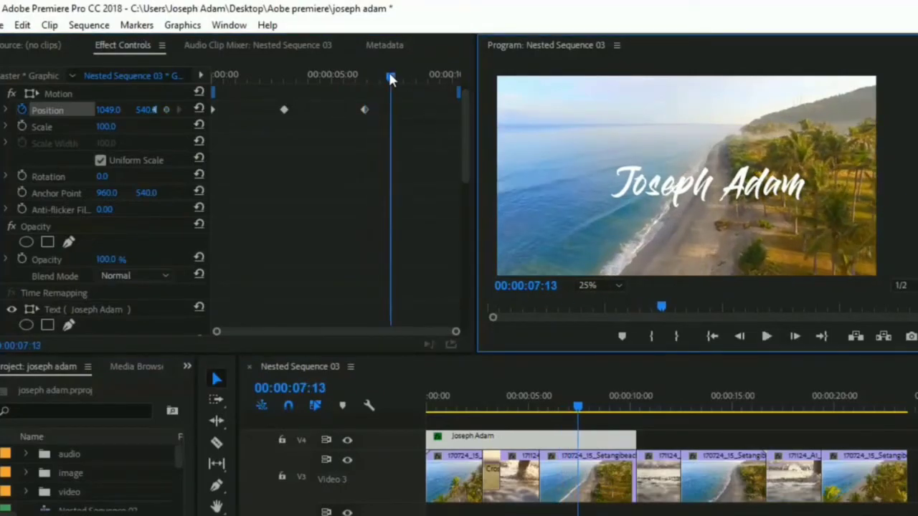
key(Home)
click(766, 336)
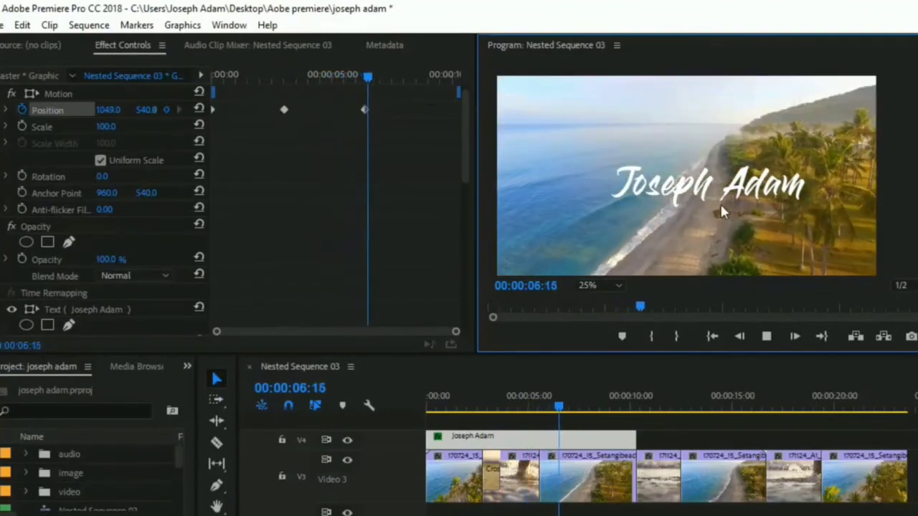
key(space)
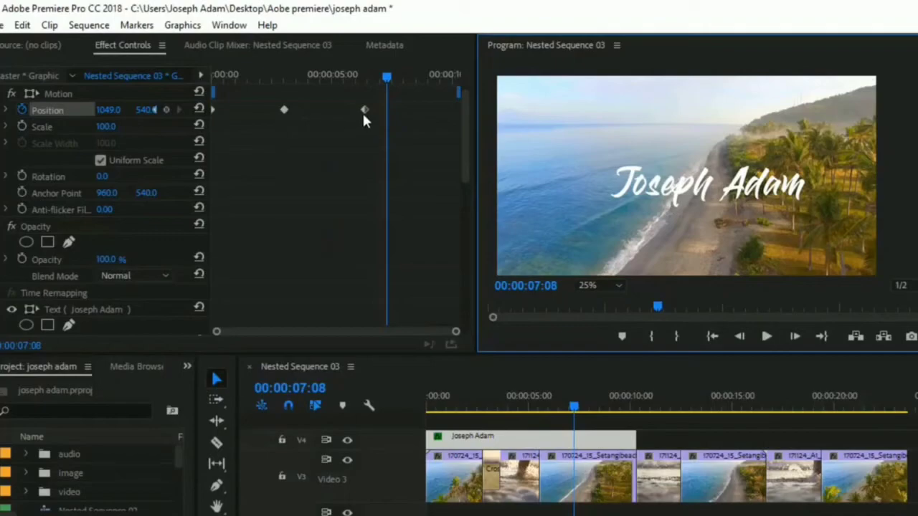
drag(364, 110, 339, 110)
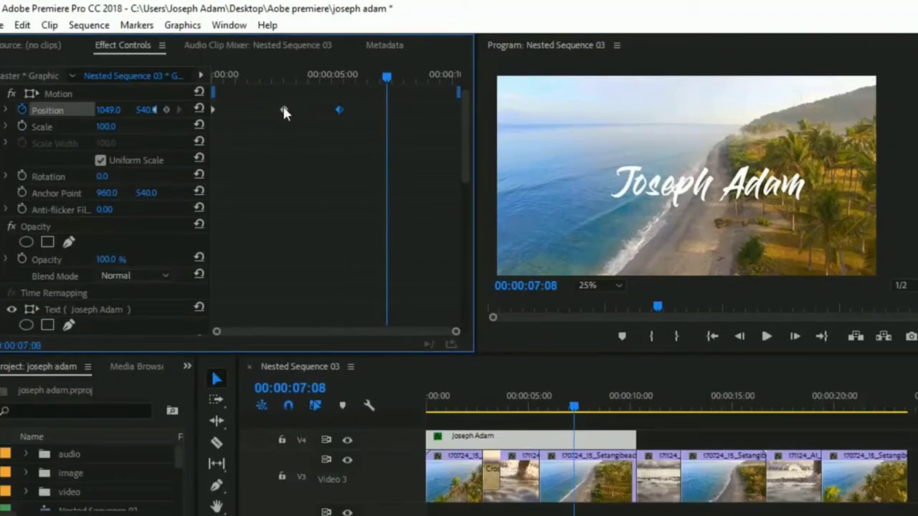
drag(283, 111, 265, 109)
drag(339, 113, 314, 110)
drag(385, 76, 194, 94)
click(765, 338)
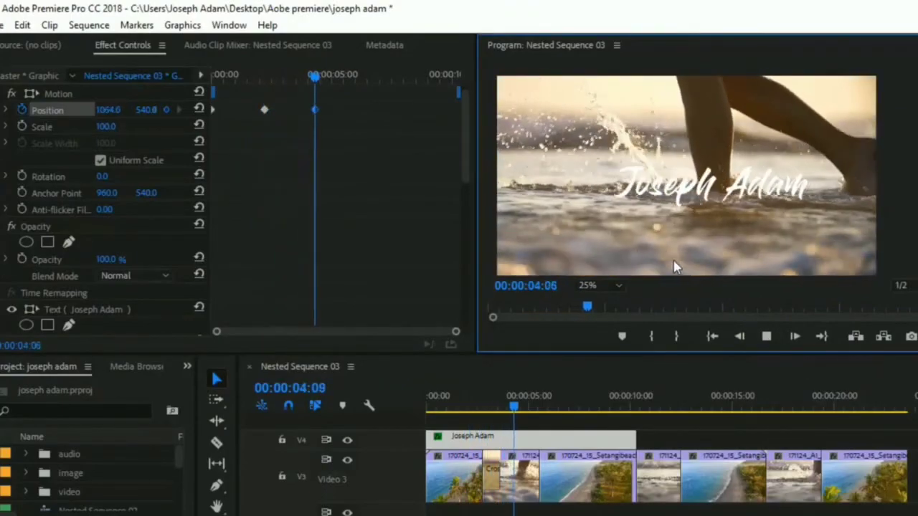
key(space)
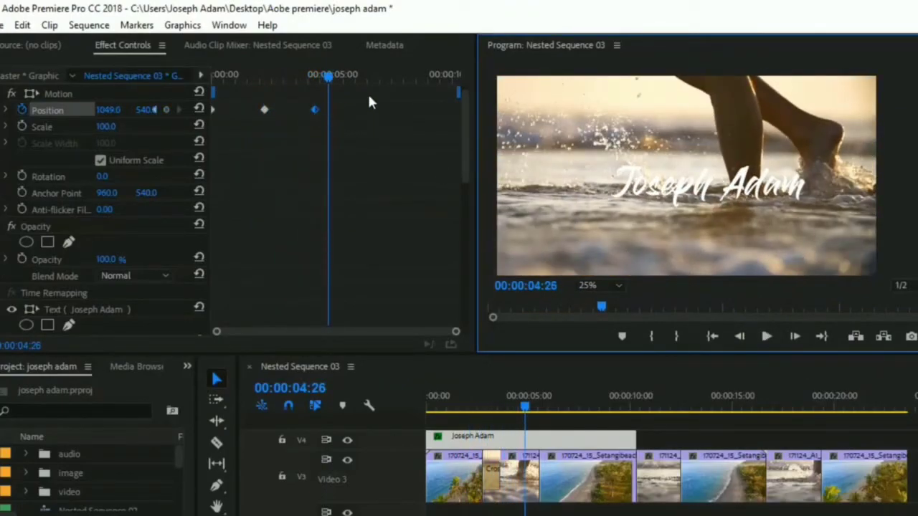
Delete both Position keyframes, leaving the title static at 960, 540.
drag(368, 94, 192, 158)
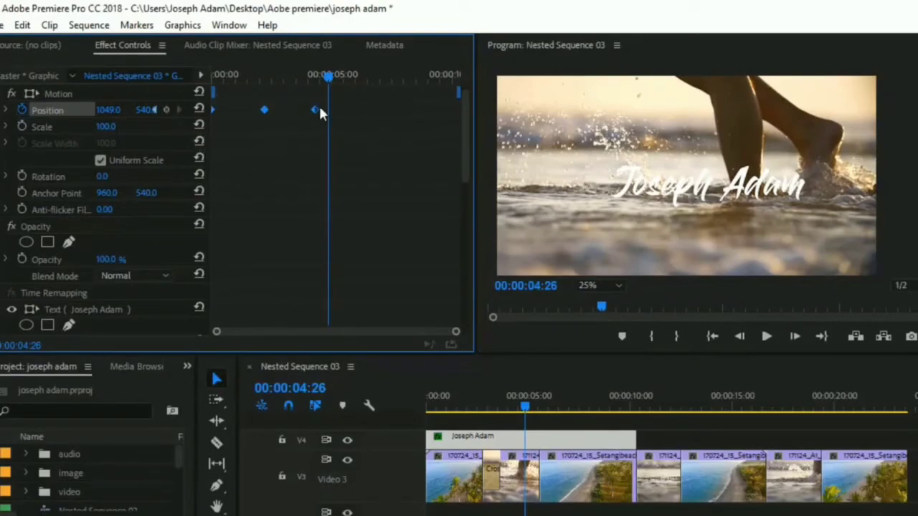
drag(358, 92, 217, 175)
key(Delete)
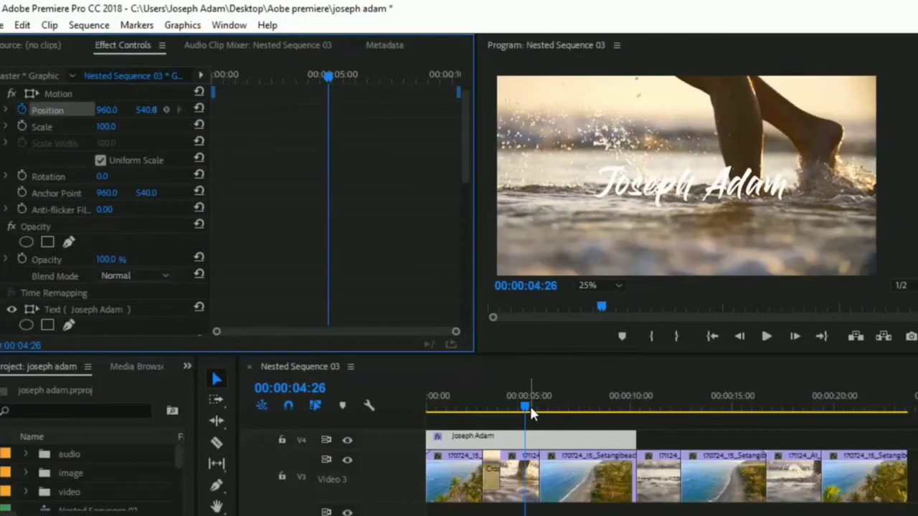
Keyframe the title's Scale down to 0 at 00:00:04:17 and preview the shrink.
drag(530, 408, 421, 415)
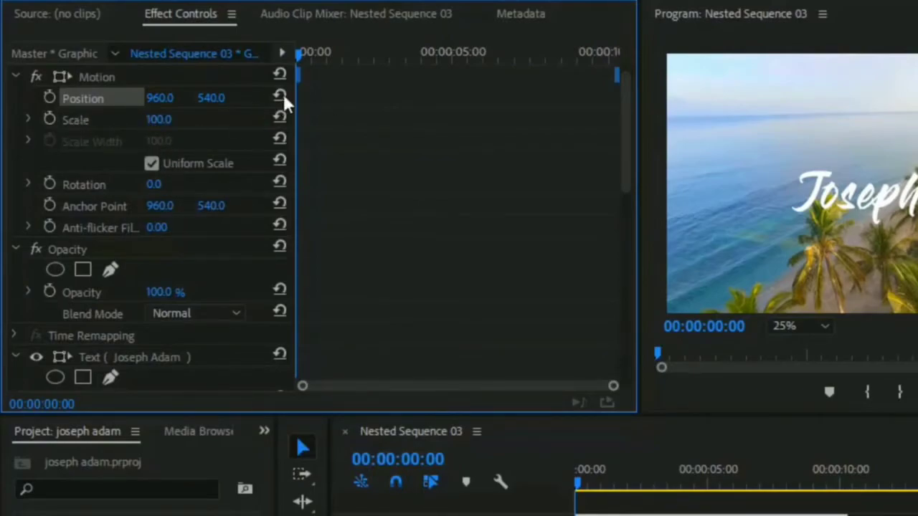
click(50, 118)
drag(297, 56, 434, 72)
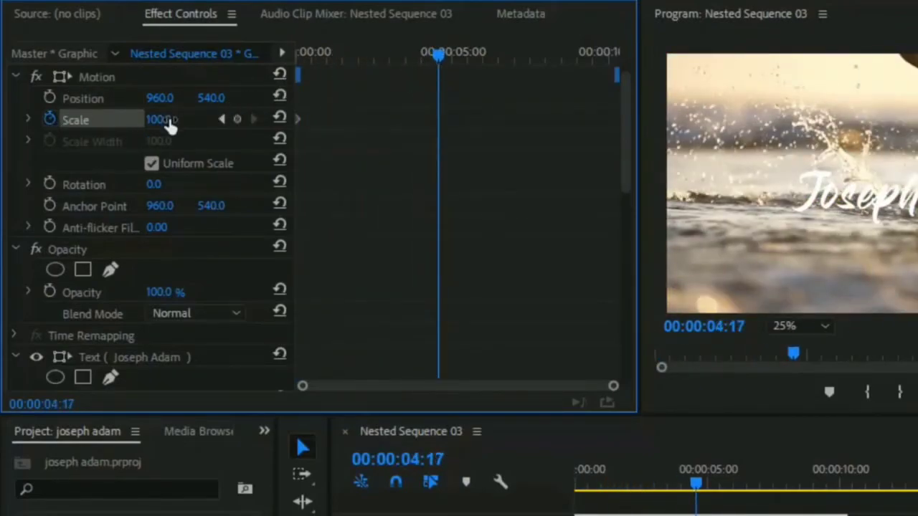
drag(170, 124, 108, 125)
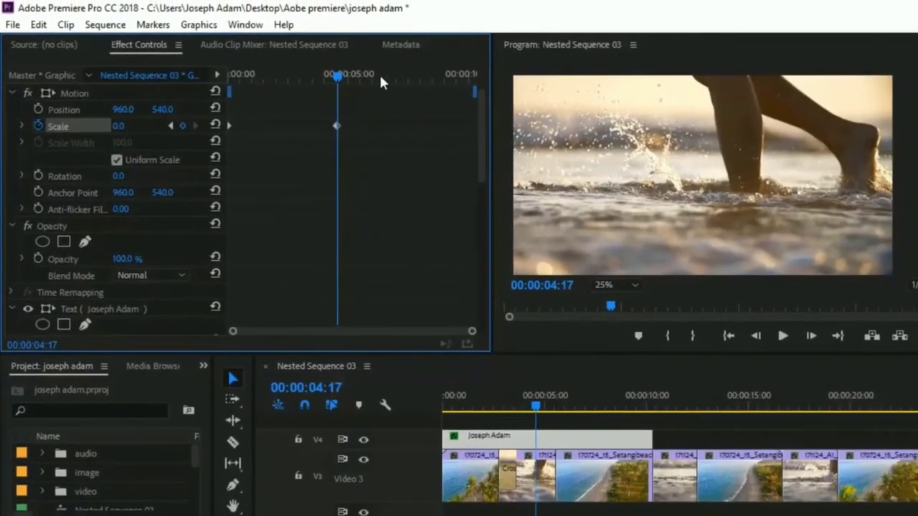
drag(339, 76, 186, 106)
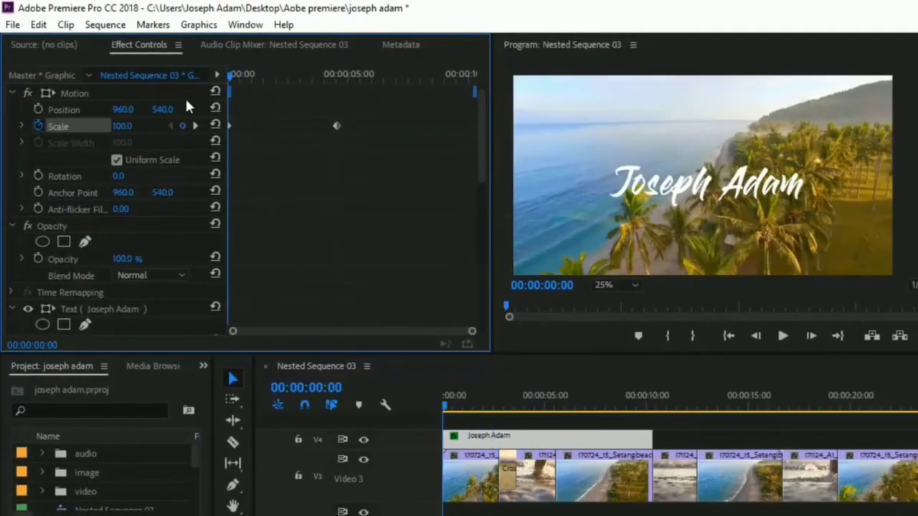
click(782, 336)
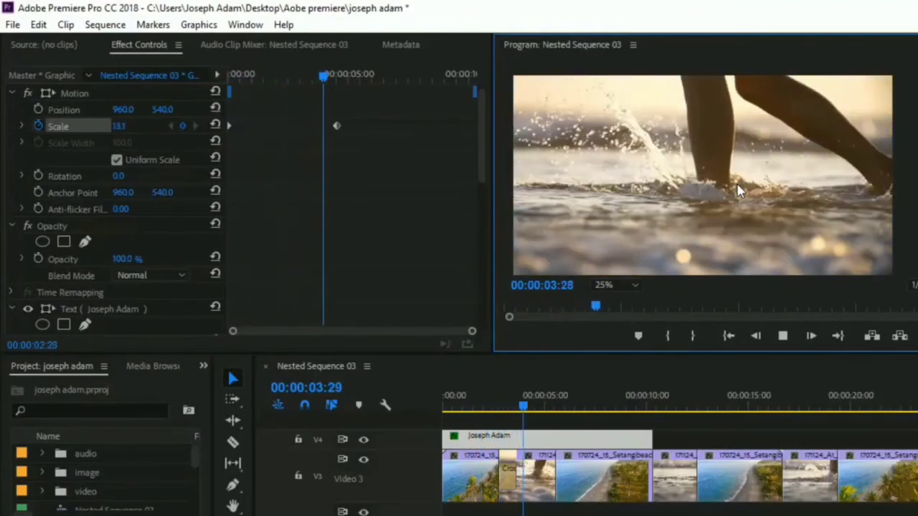
key(space)
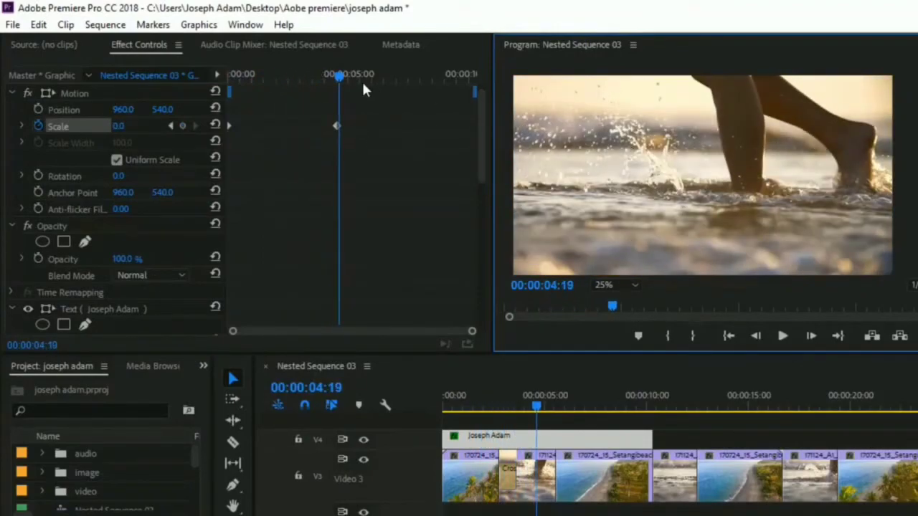
Add a larger Scale keyframe at about 8 seconds and preview the title growing.
drag(340, 79, 436, 79)
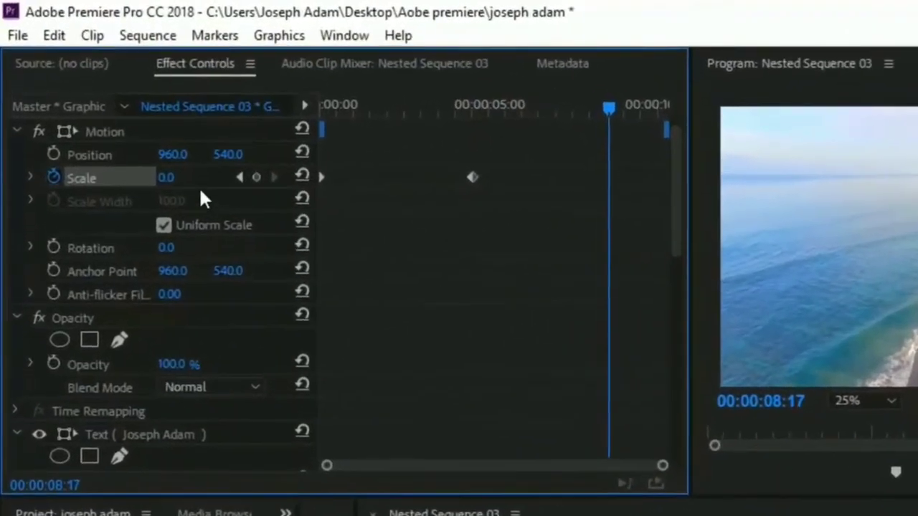
drag(176, 184, 245, 183)
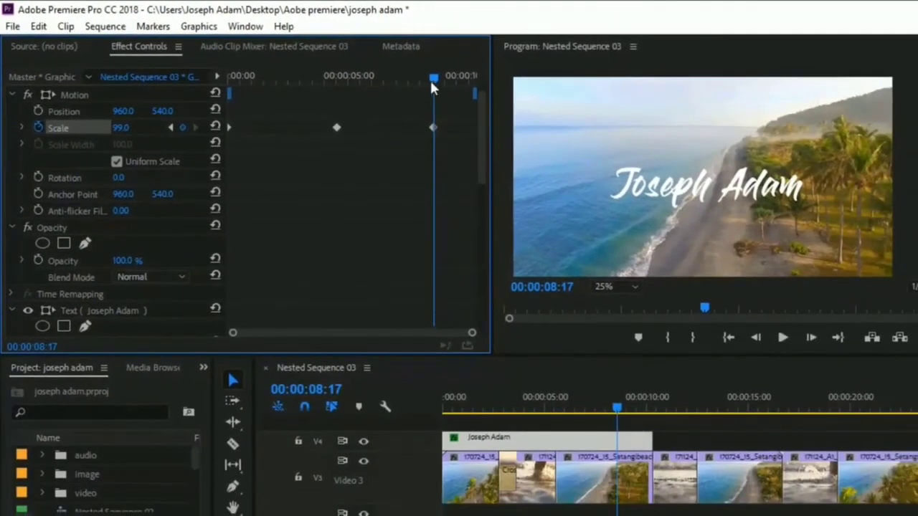
drag(431, 84, 195, 137)
key(space)
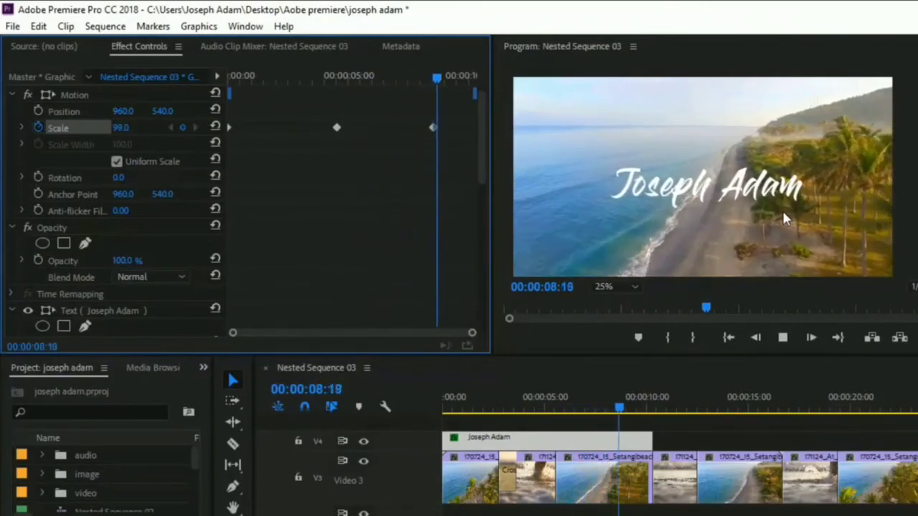
key(space)
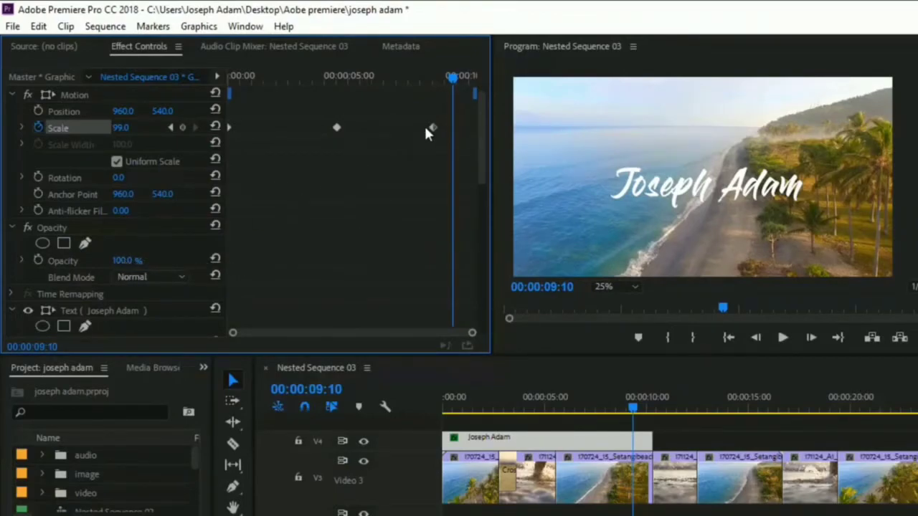
Delete the Scale keyframes so the title returns to 100 scale.
drag(441, 110, 226, 178)
key(Delete)
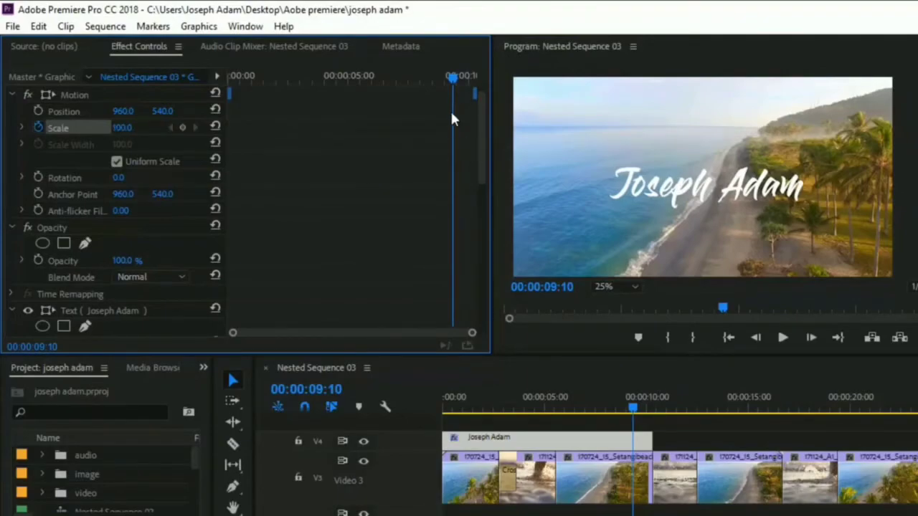
drag(453, 74, 179, 124)
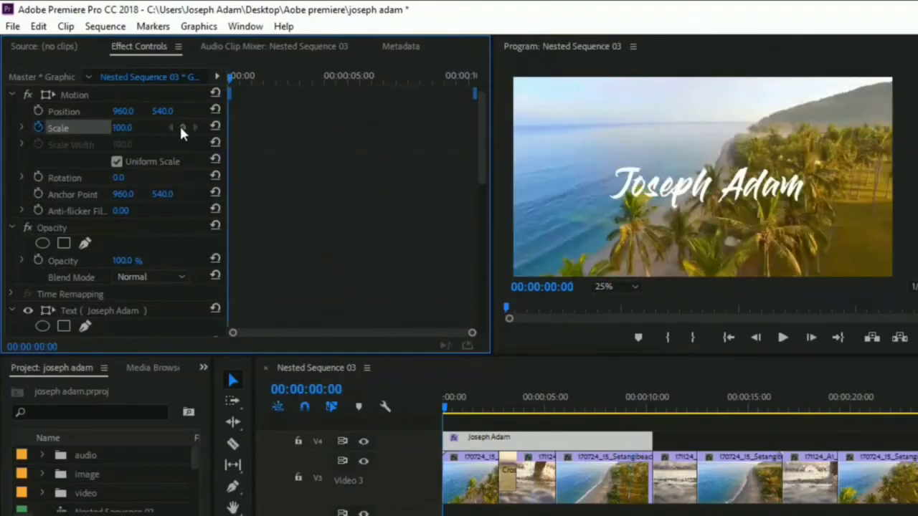
Turn off Scale animation and keyframe the title's Opacity to 0% at 04:06, then preview.
click(37, 127)
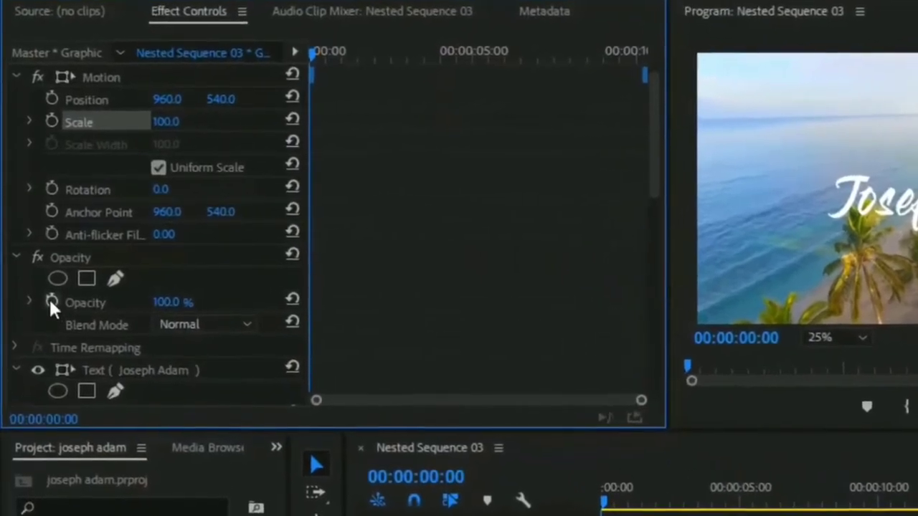
click(38, 260)
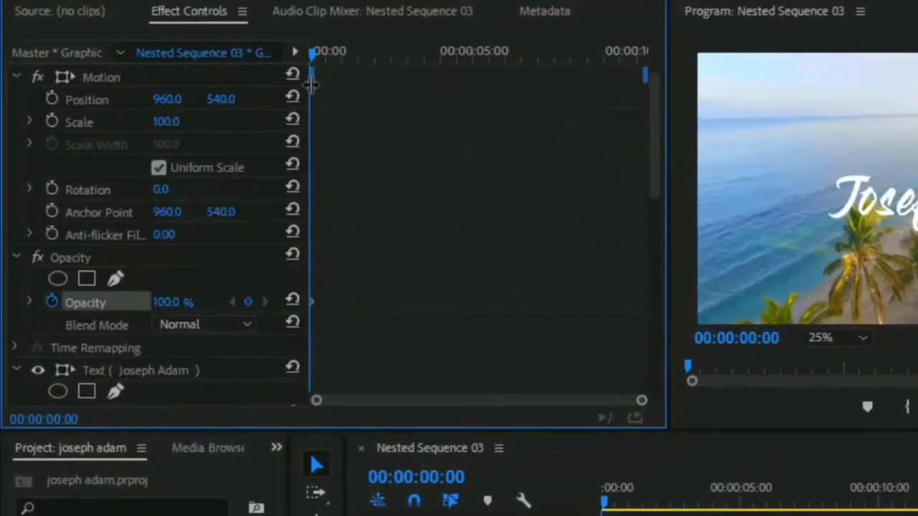
drag(324, 50, 446, 58)
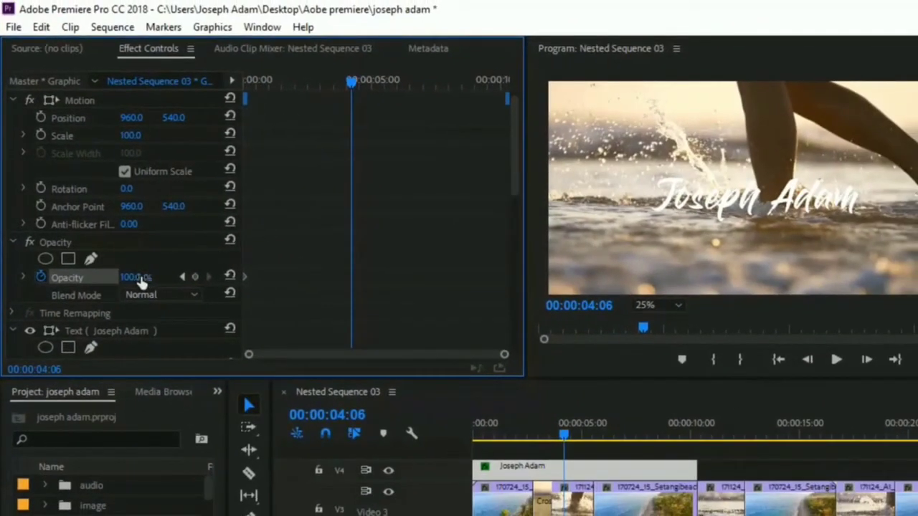
drag(148, 281, 75, 281)
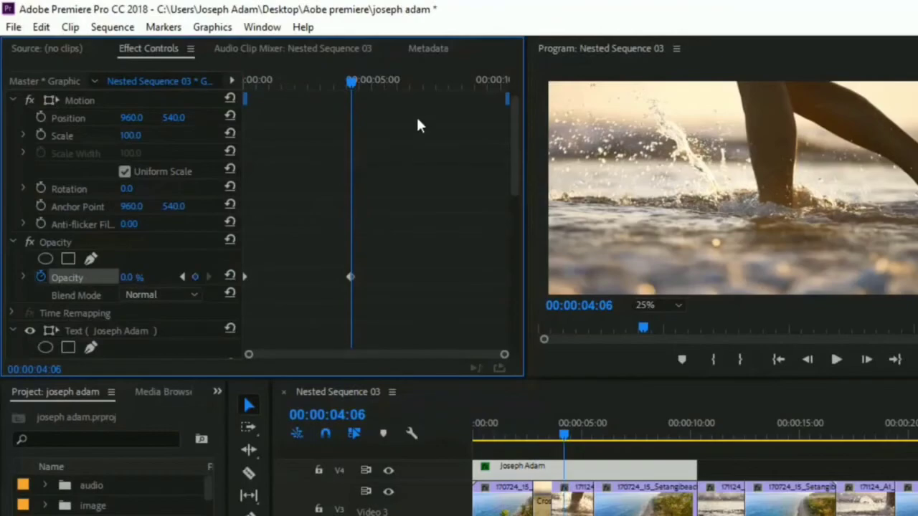
drag(353, 78, 246, 80)
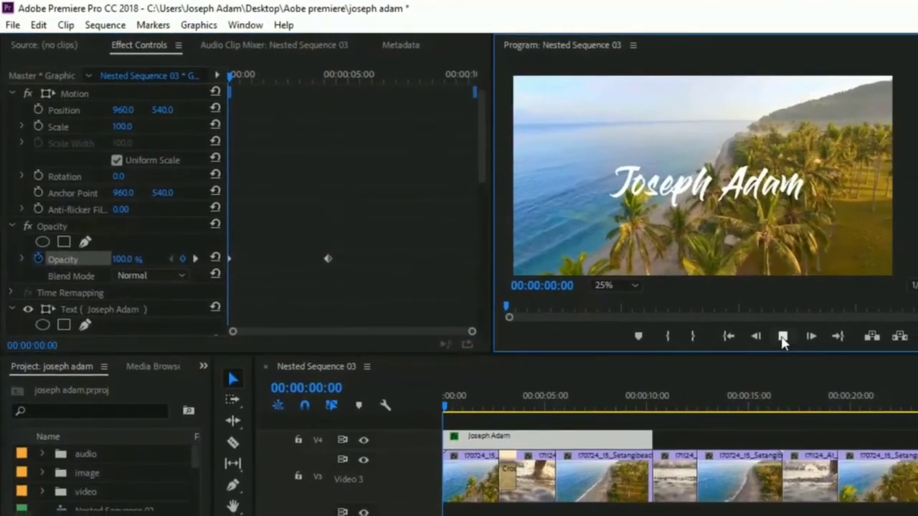
click(837, 359)
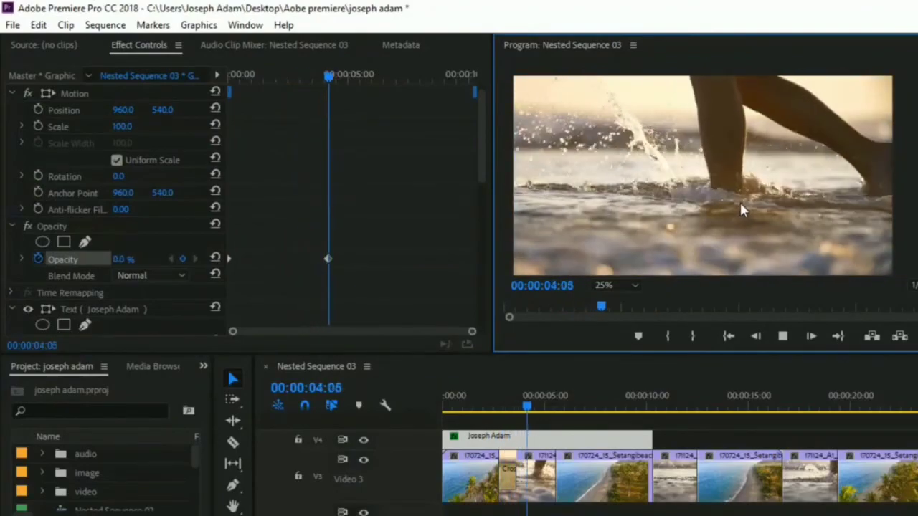
key(space)
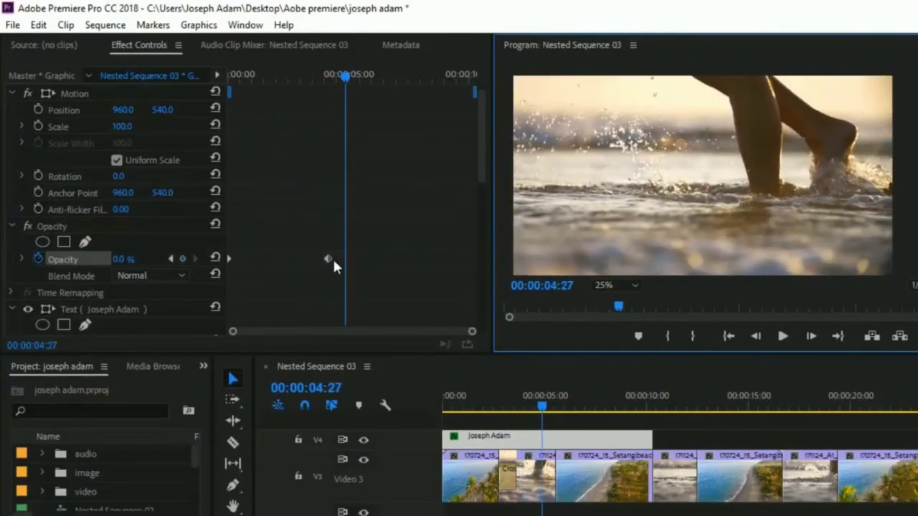
Add an Opacity keyframe returning the title to 100% at 08:07 and preview the fade.
drag(349, 76, 429, 82)
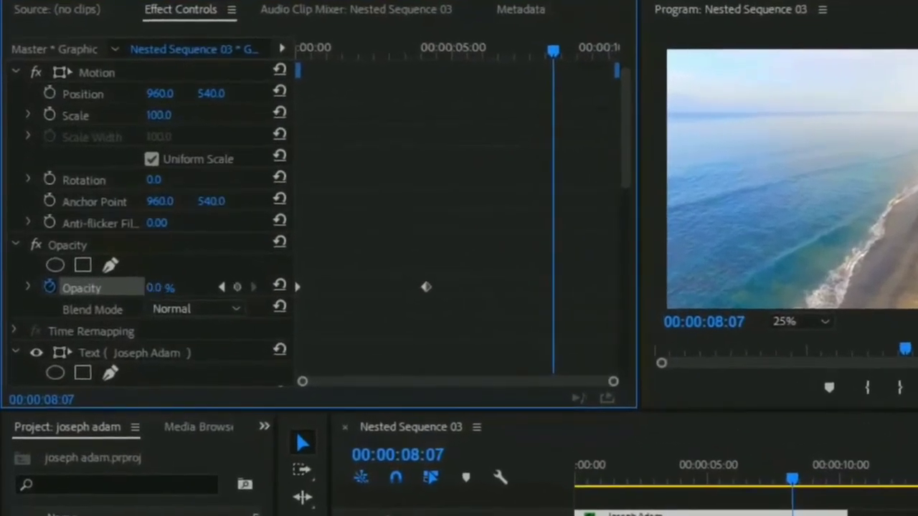
drag(124, 259, 350, 206)
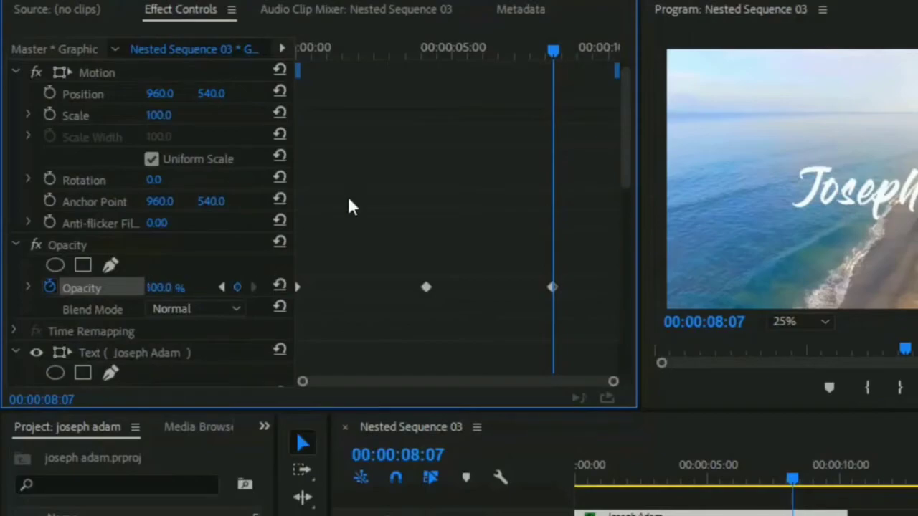
drag(545, 54, 299, 52)
key(space)
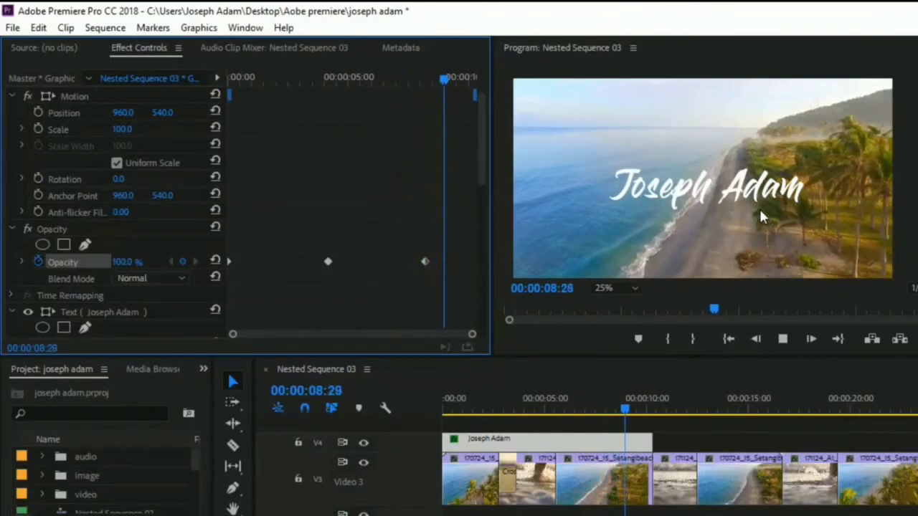
key(space)
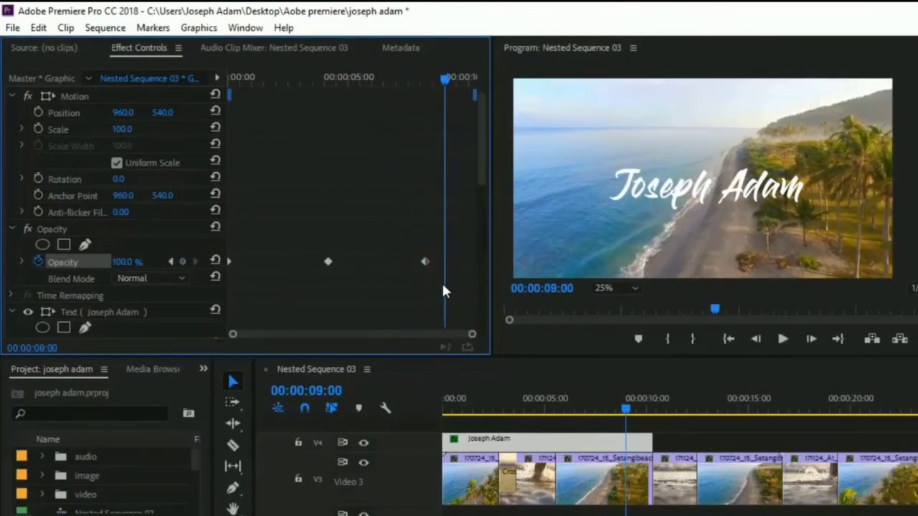
scroll(337, 190, up, 1)
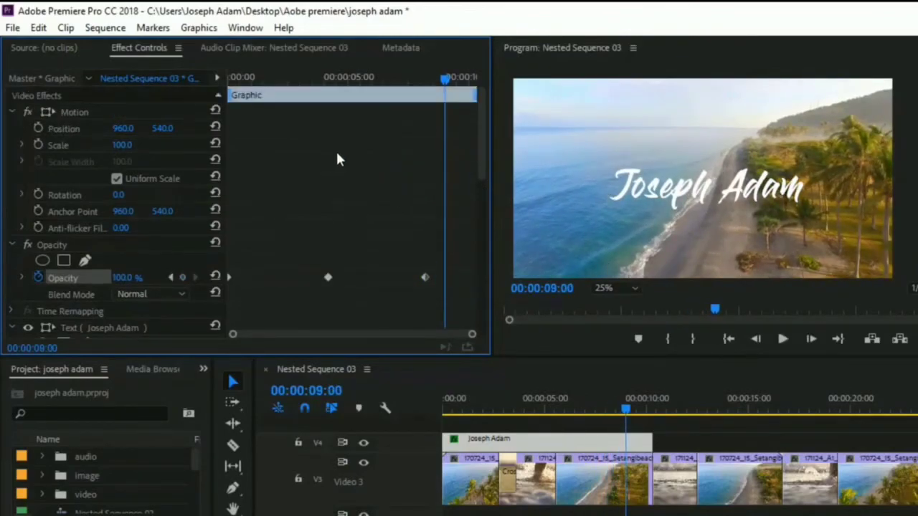
click(425, 277)
key(Delete)
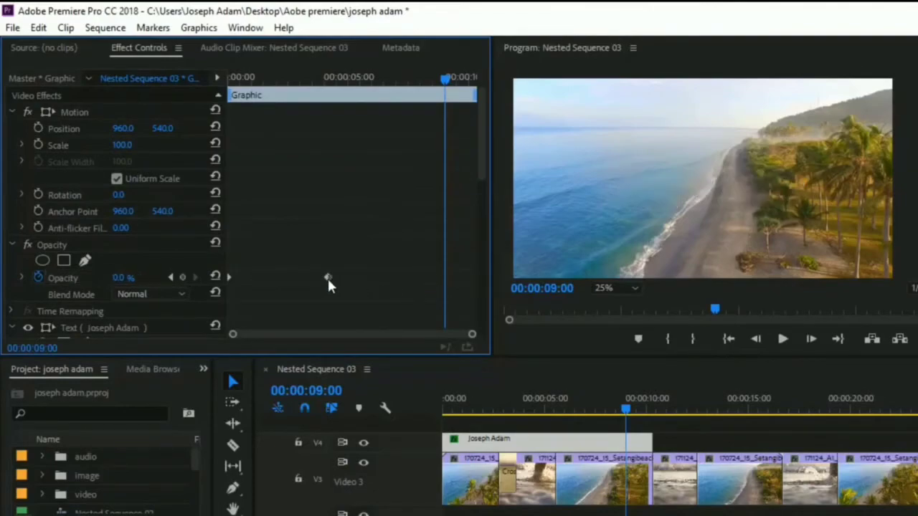
click(328, 276)
key(Delete)
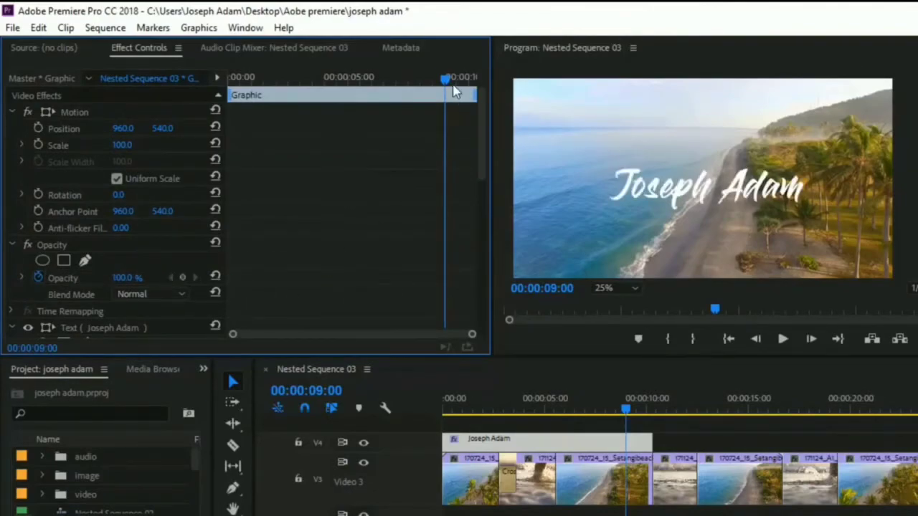
drag(446, 79, 339, 79)
key(Home)
Keyframe the title's Position to slide to X 788 at 00:00:06:05, then play it.
click(39, 127)
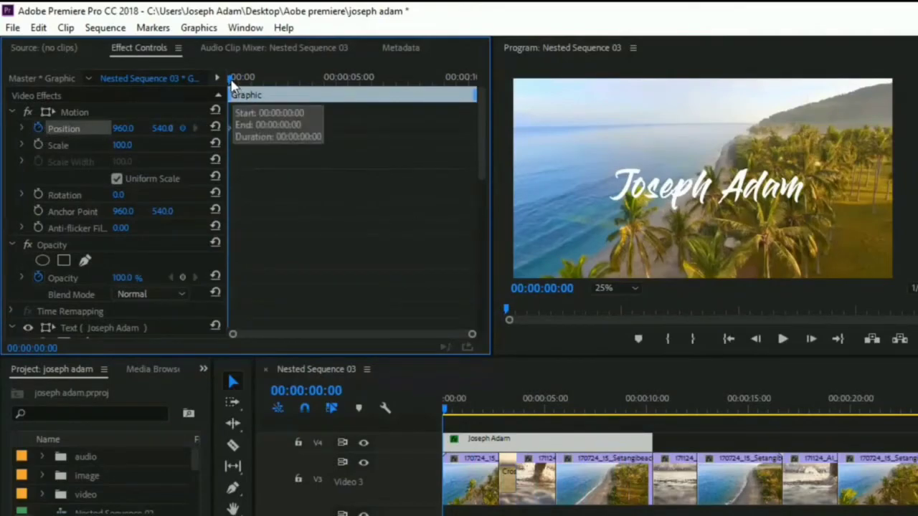
drag(316, 77, 375, 80)
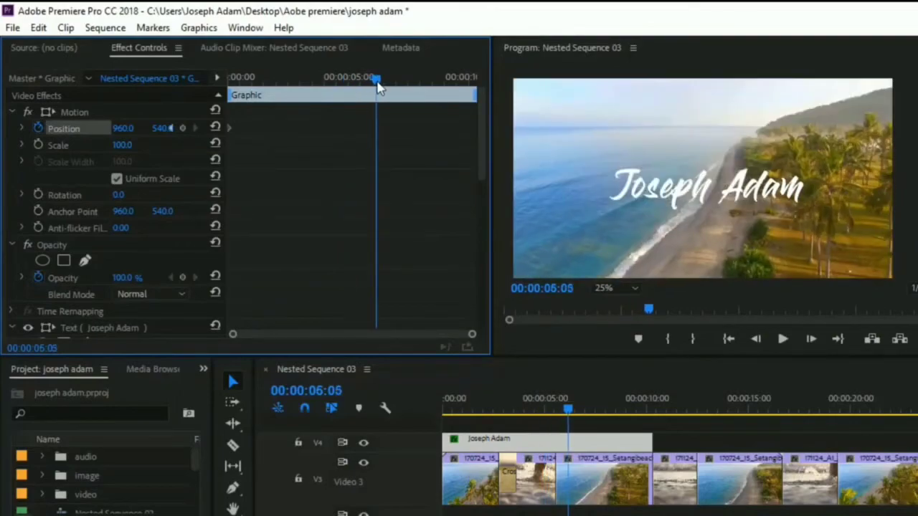
click(685, 190)
drag(685, 190, 719, 192)
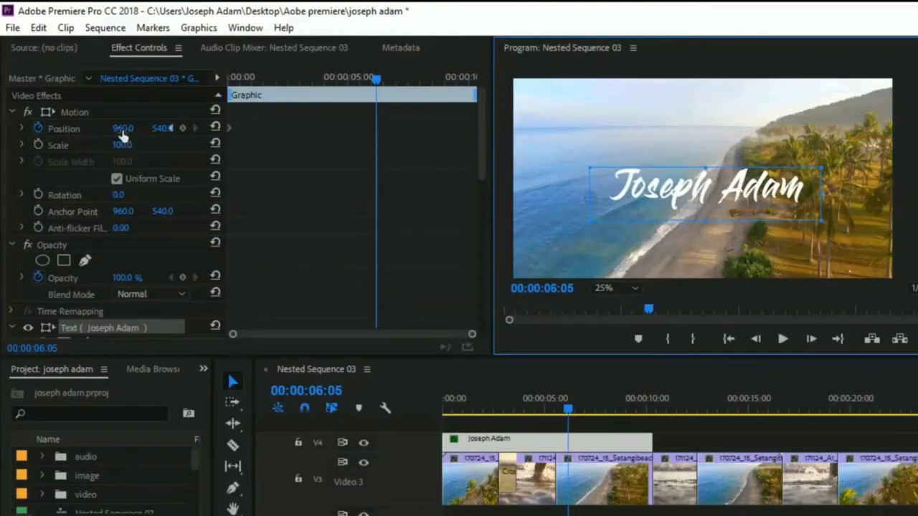
drag(122, 130, 261, 120)
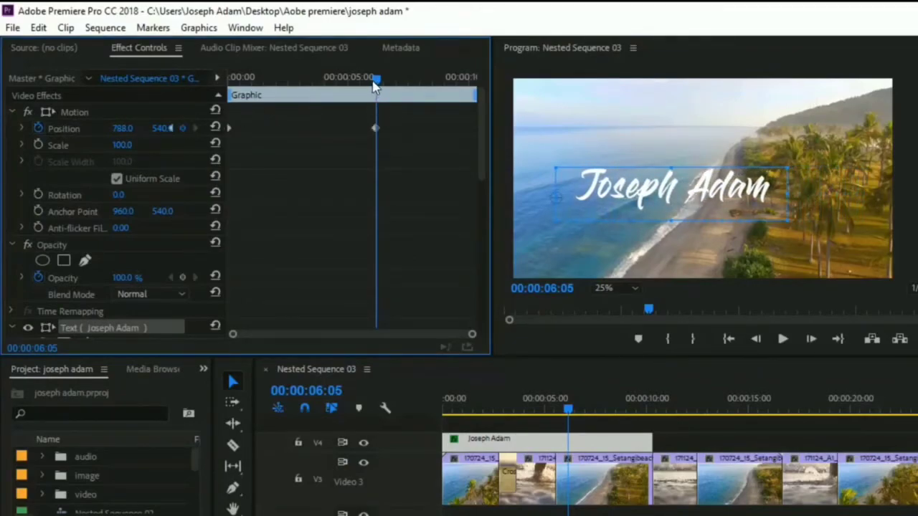
drag(375, 79, 180, 113)
key(space)
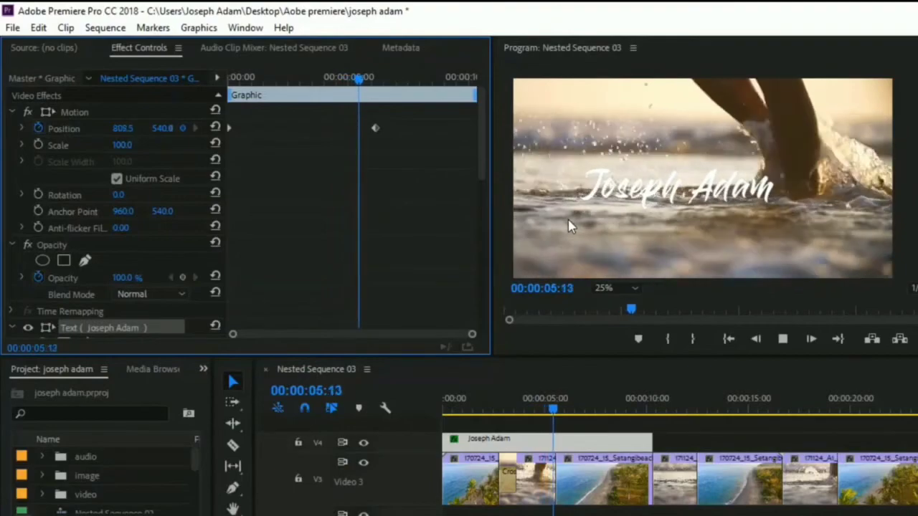
key(space)
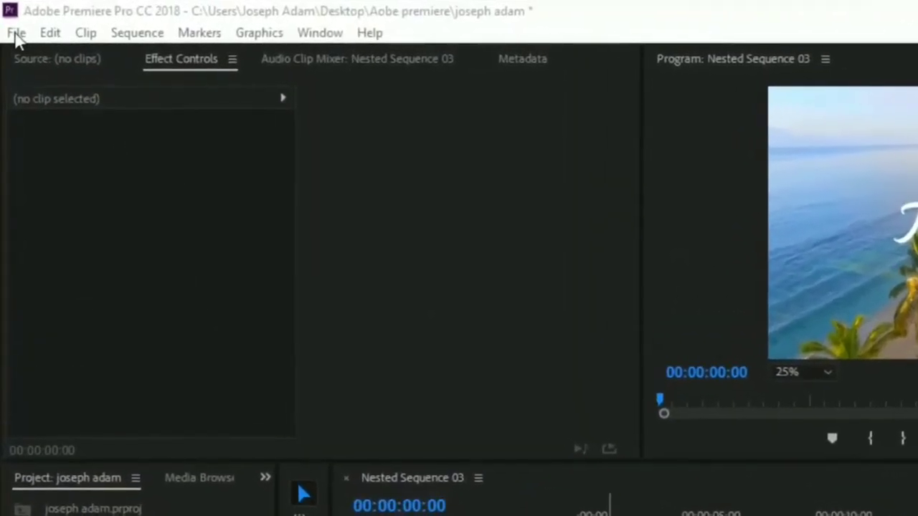
Save the joseph adam project with File > Save.
click(15, 34)
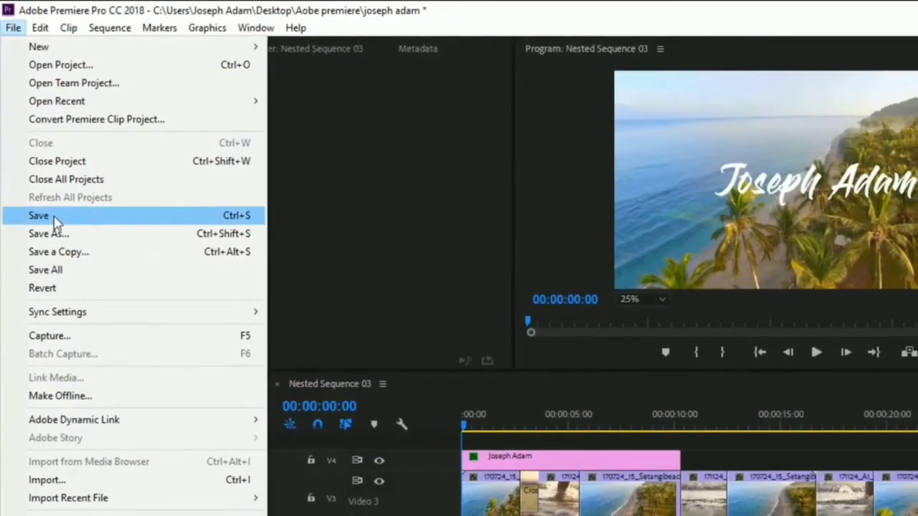
click(64, 269)
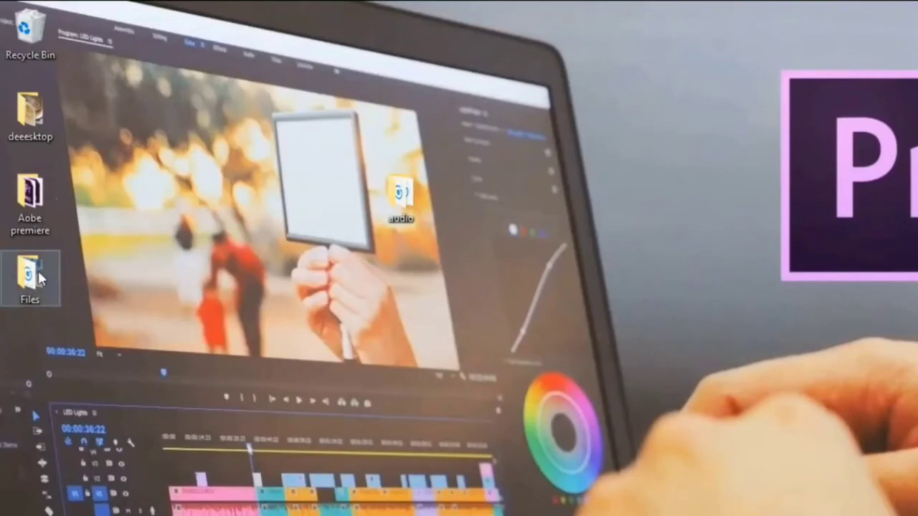
Open the Aobe premiere folder on the desktop.
double_click(28, 193)
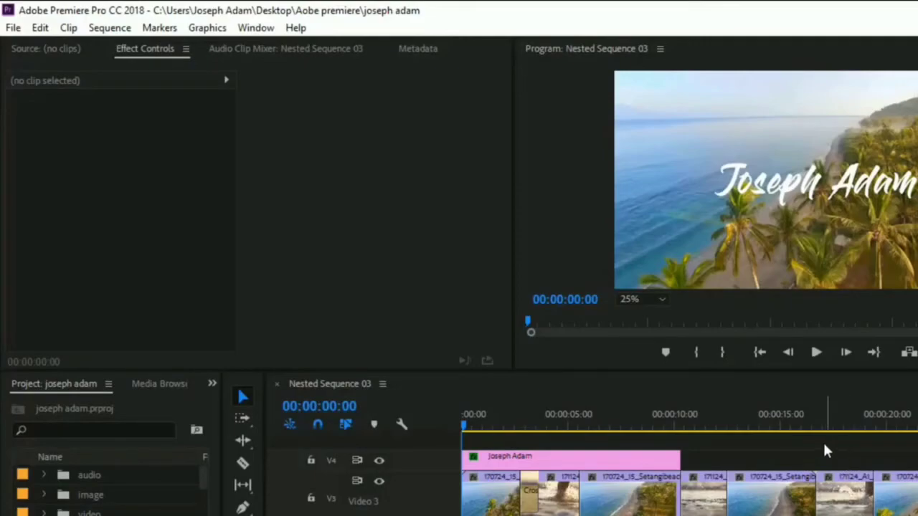
Mark an In point on Nested Sequence 03 at 00:00:05:26.
click(572, 426)
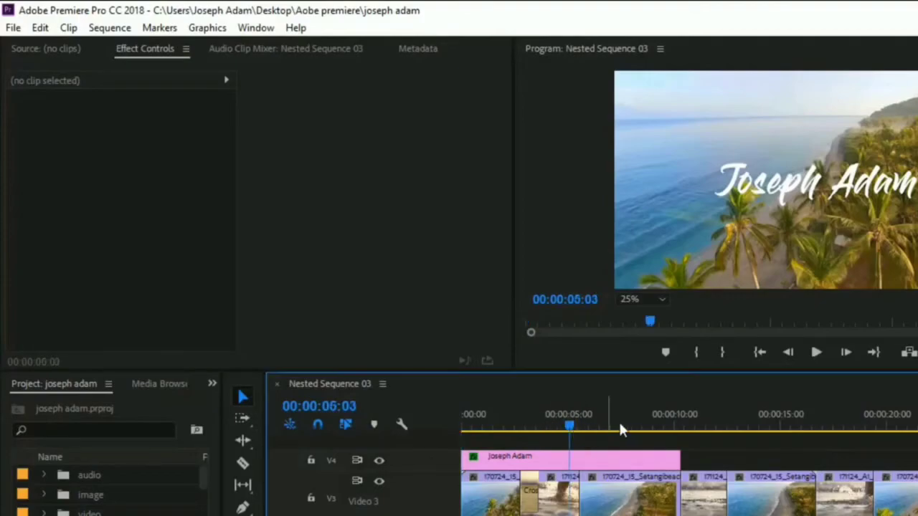
key(space)
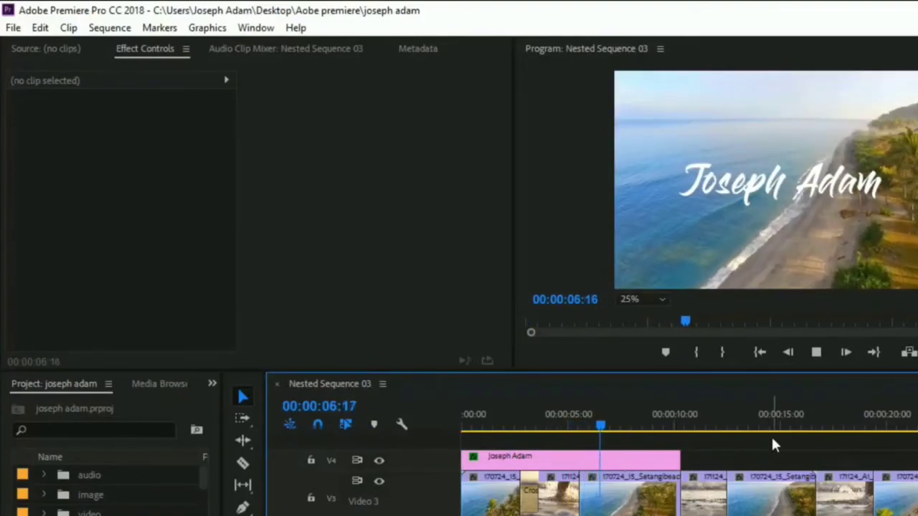
key(space)
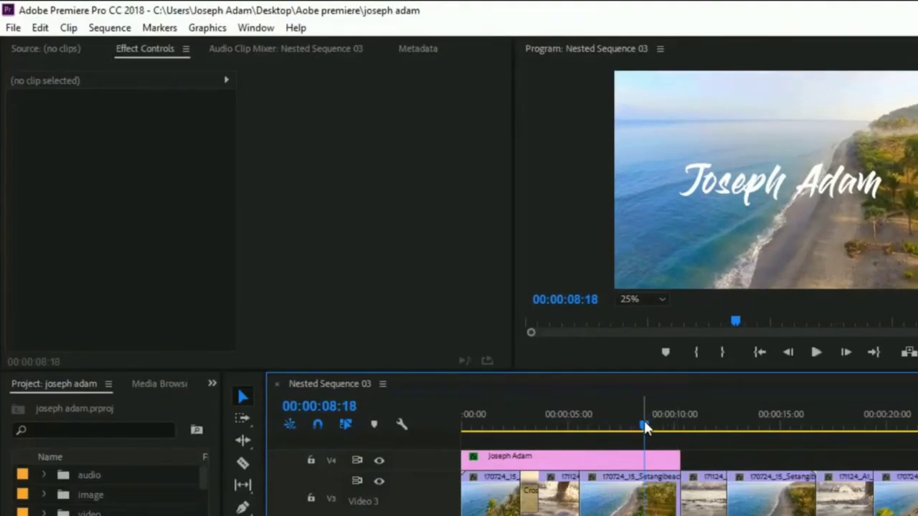
drag(645, 426, 590, 424)
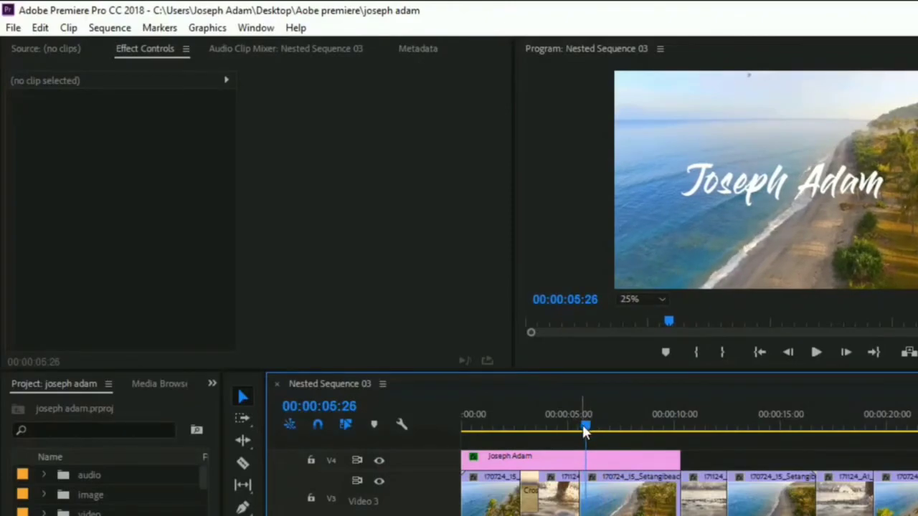
right_click(583, 424)
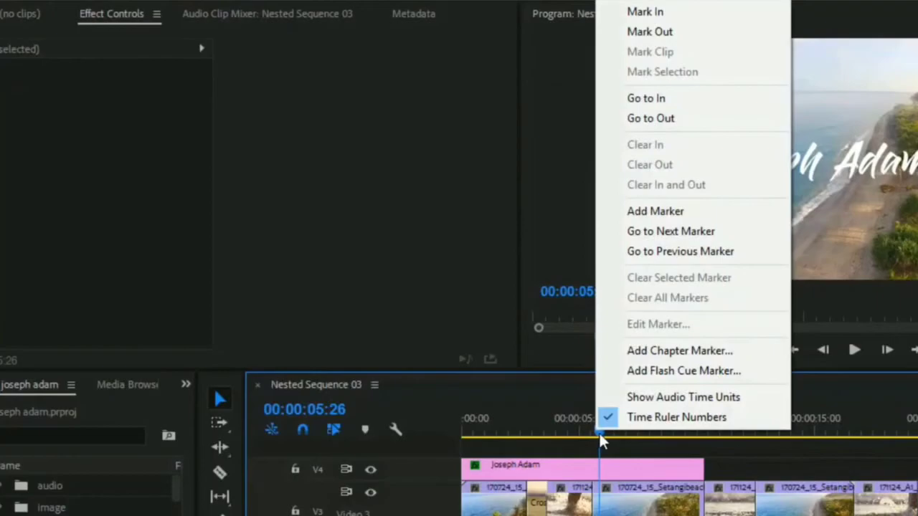
click(647, 11)
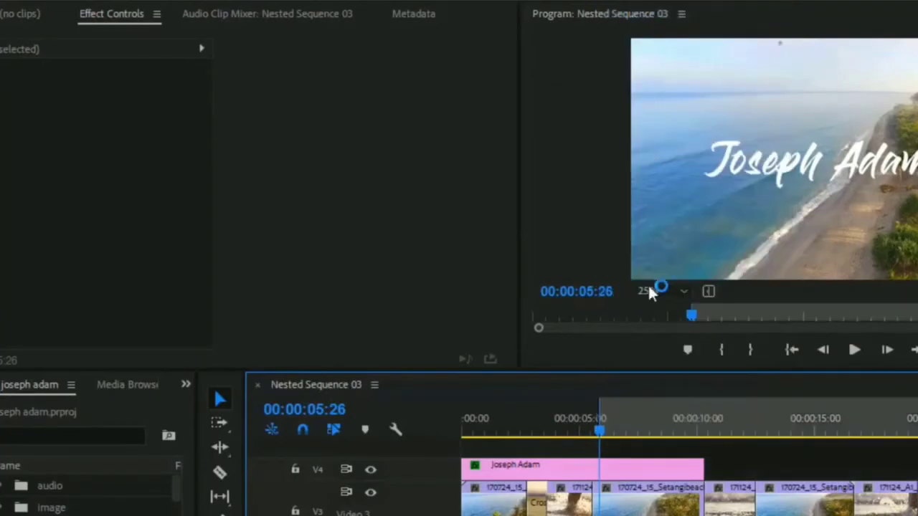
Mark an Out point at 00:00:09:25 where the title ends.
key(space)
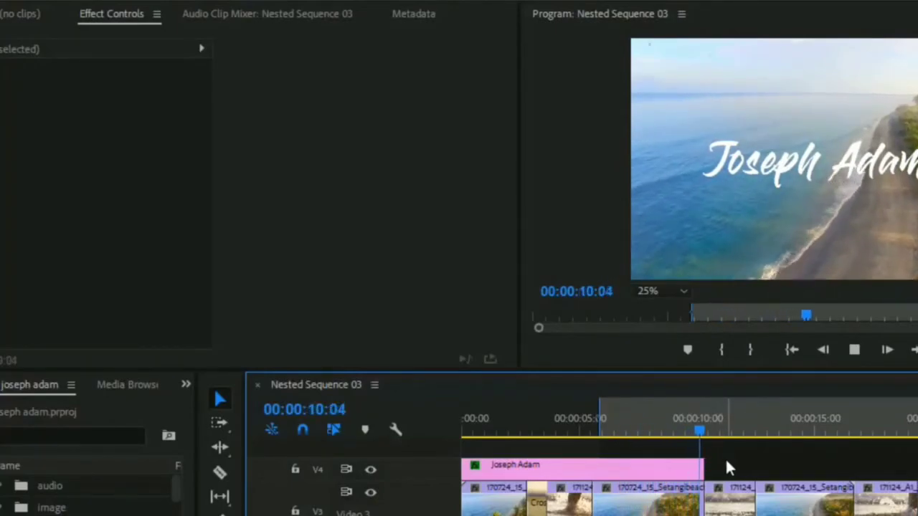
key(space)
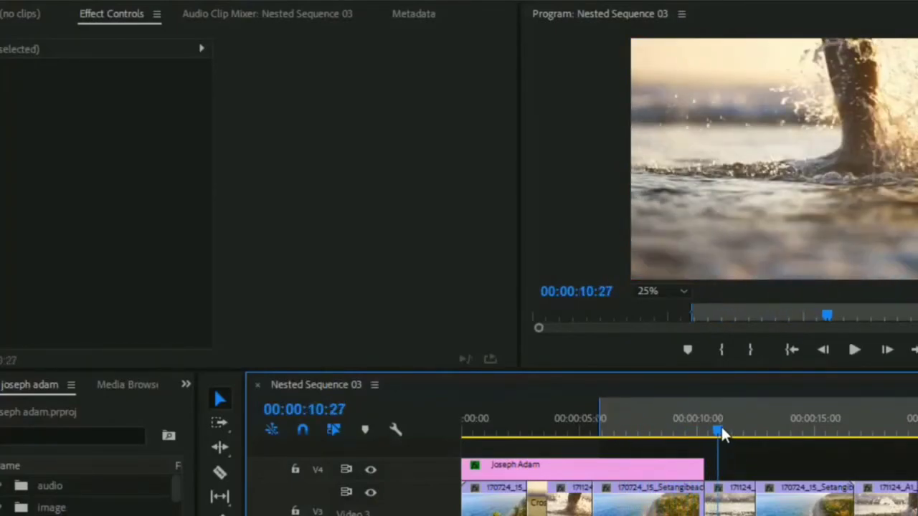
drag(722, 426, 695, 429)
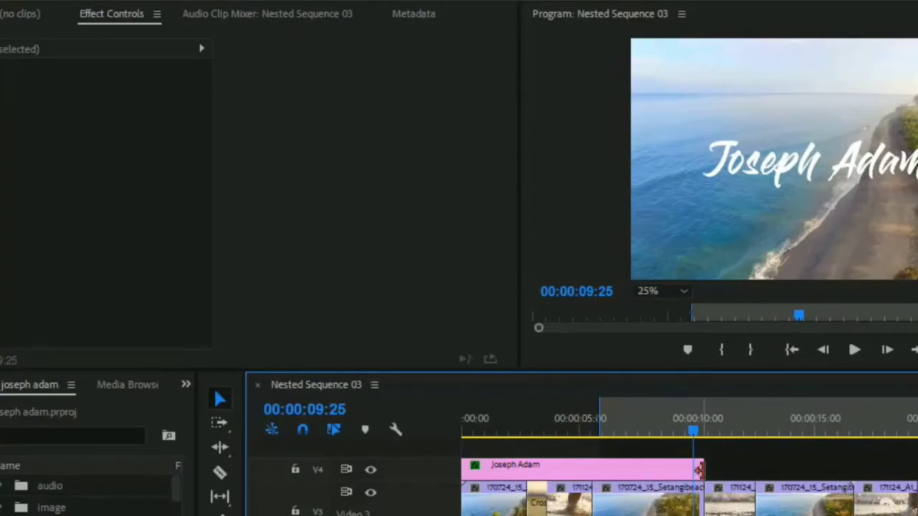
right_click(694, 434)
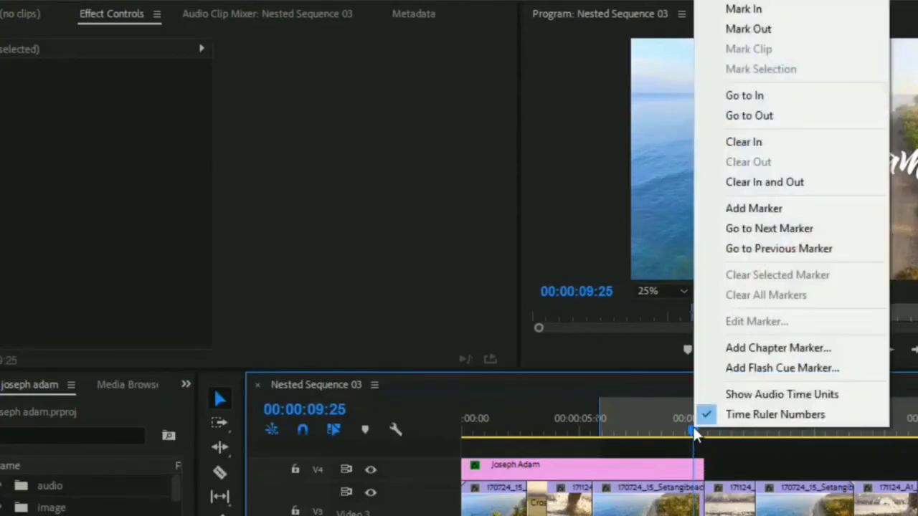
click(773, 31)
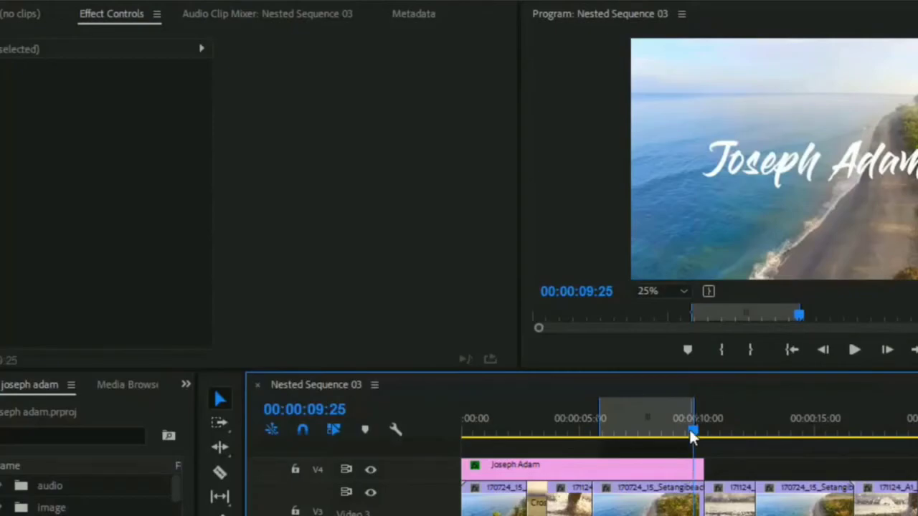
drag(689, 427, 528, 426)
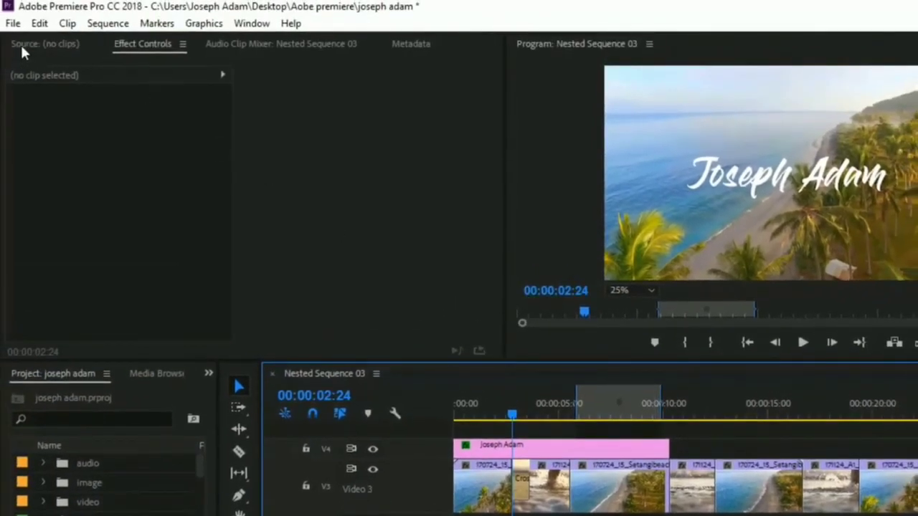
Open Export Settings for Nested Sequence 03 via File > Export > Media.
click(13, 22)
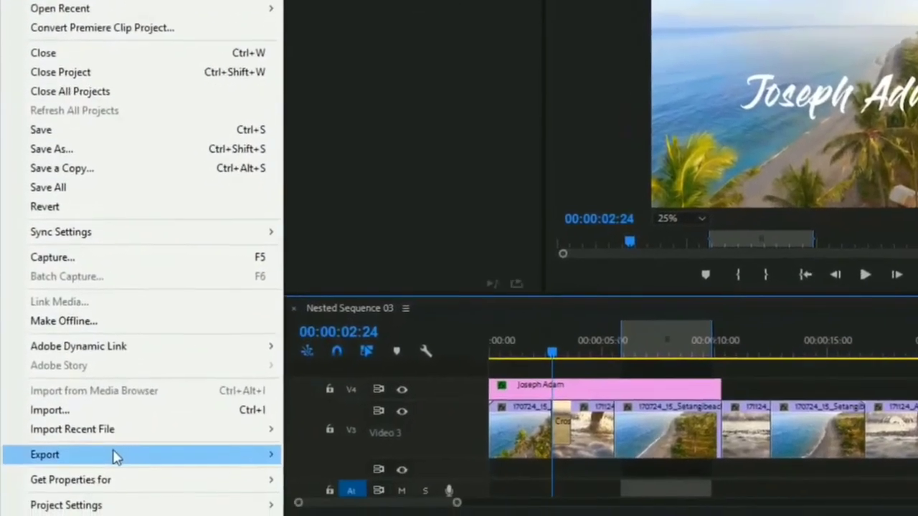
mouse_move(108, 512)
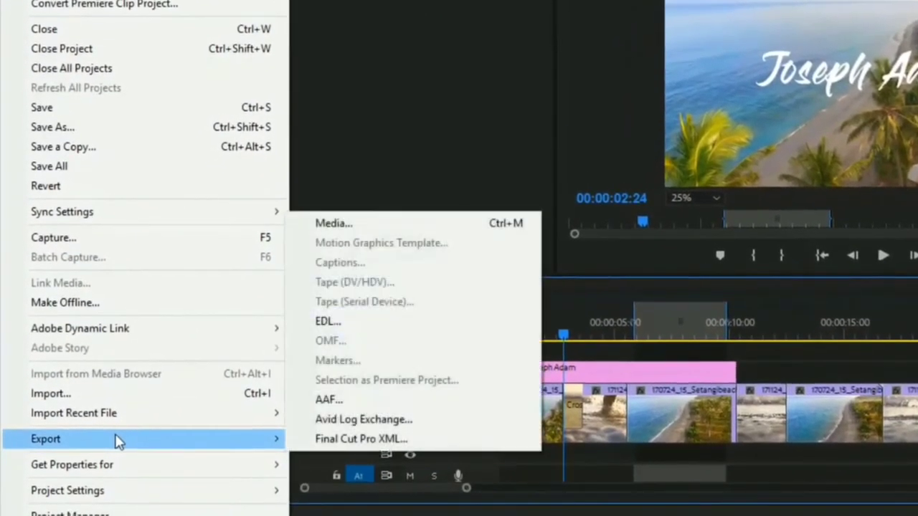
click(351, 225)
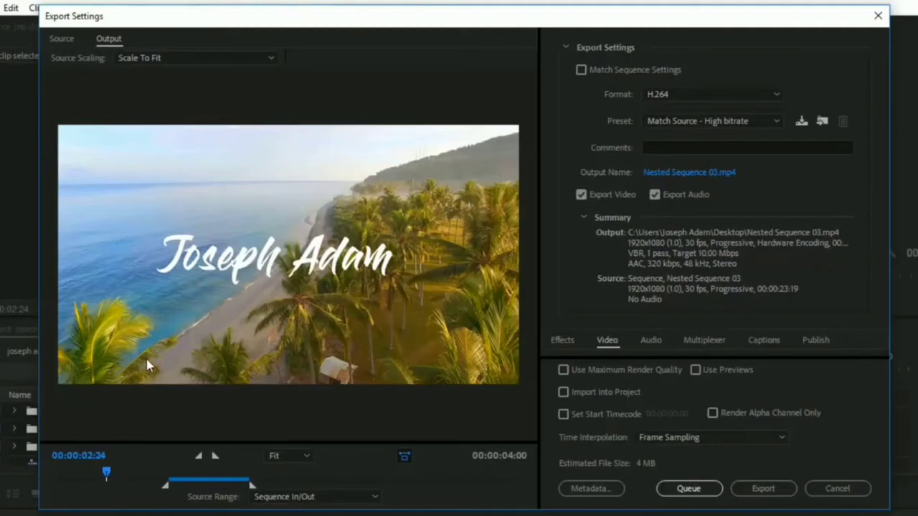
Encode the marked range as an H.264 MP4 to the desktop, then minimize Premiere.
click(759, 100)
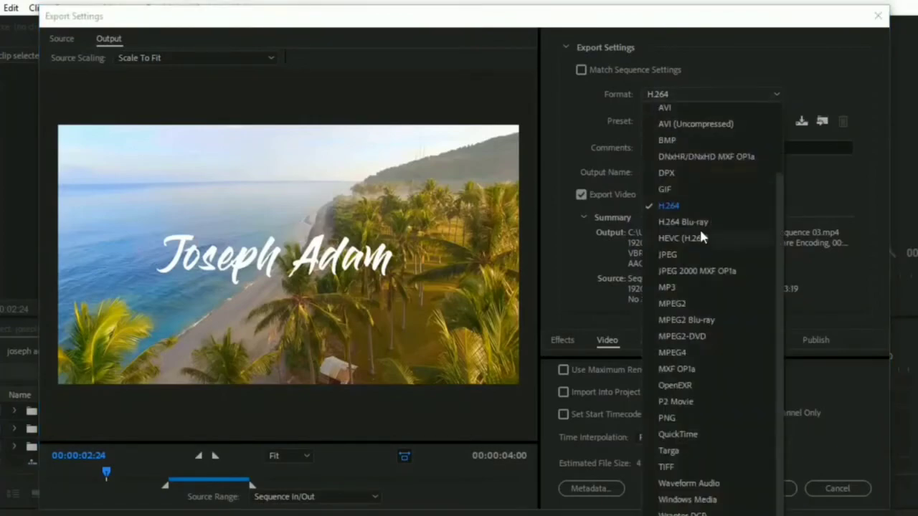
scroll(723, 341, up, 3)
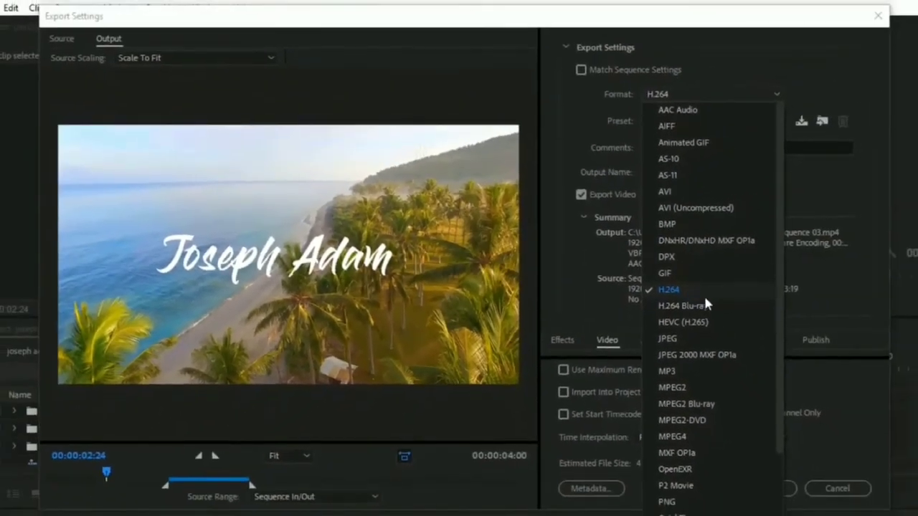
click(798, 305)
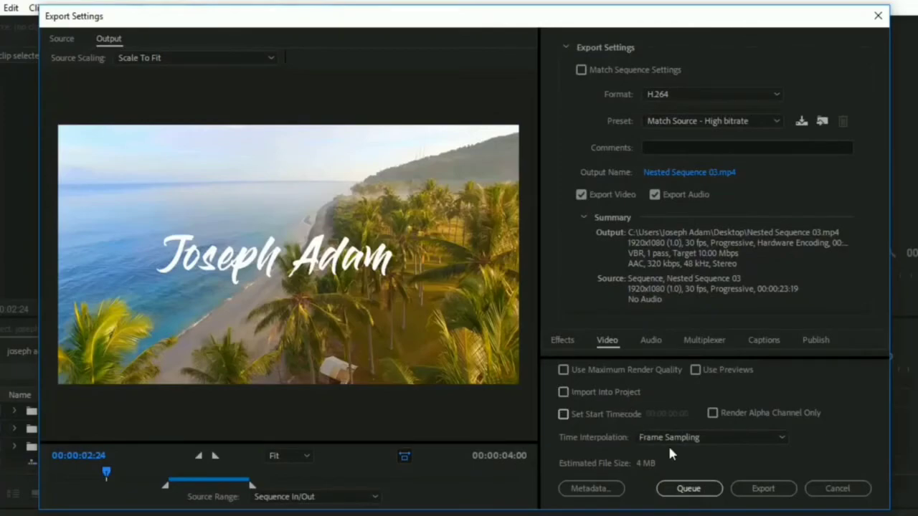
click(765, 490)
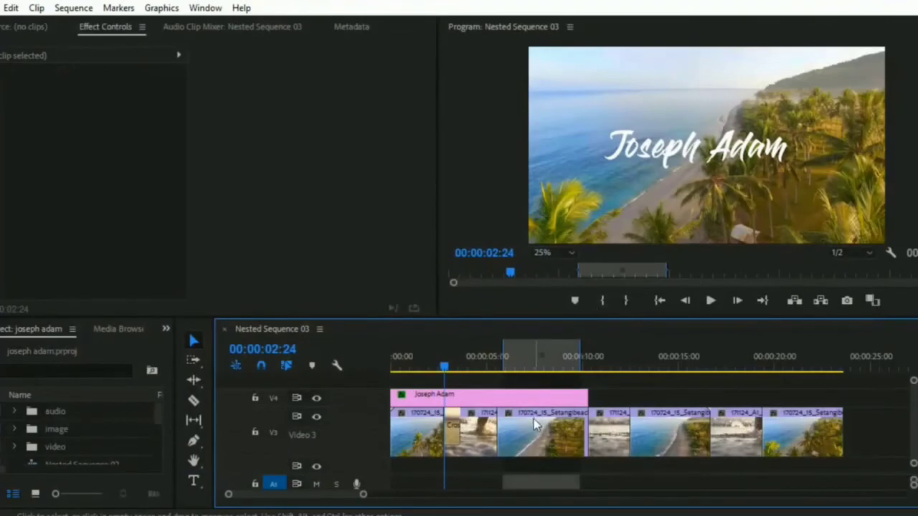
click(837, 29)
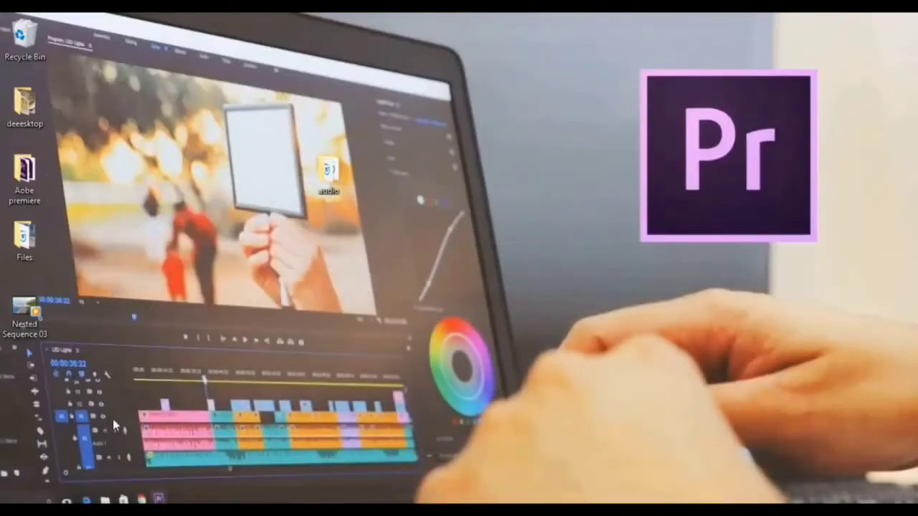
Play the exported Nested Sequence 03 video on the desktop, then close the player.
double_click(26, 309)
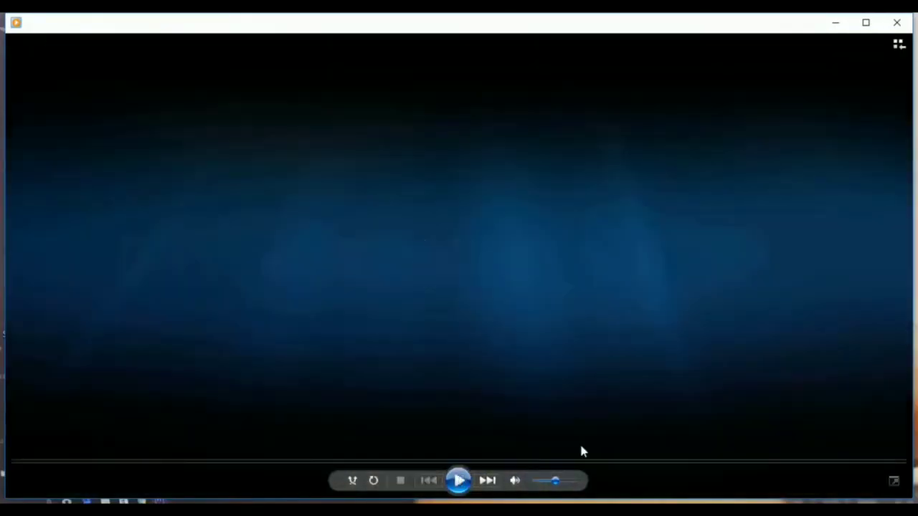
click(898, 26)
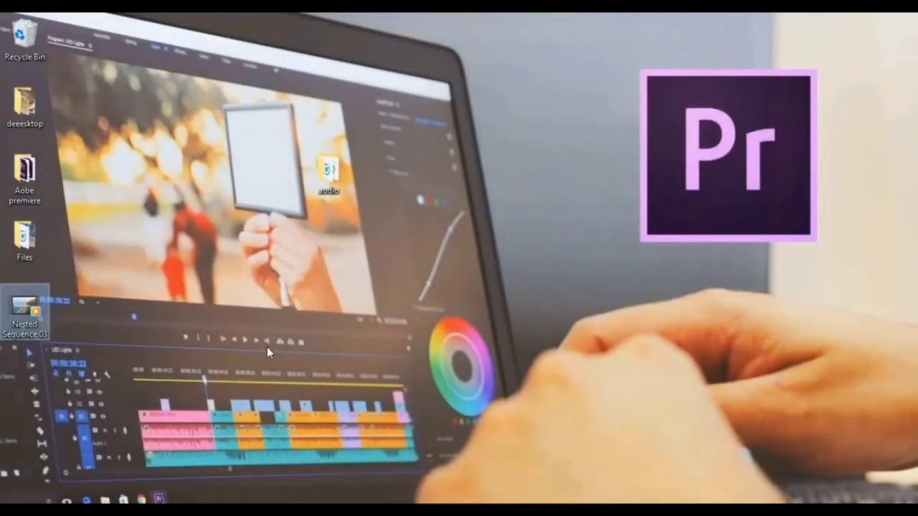
click(16, 314)
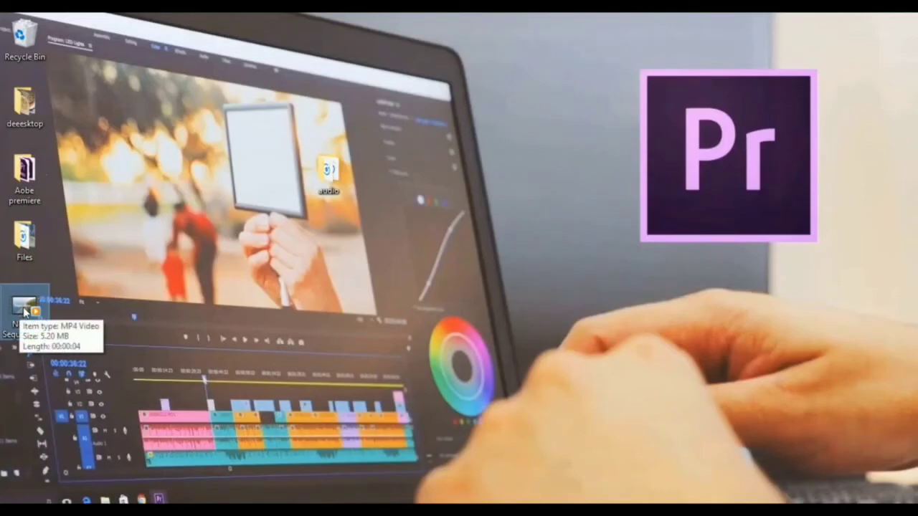
Check the exported file's Properties to confirm its size is 5.20 MB.
right_click(26, 310)
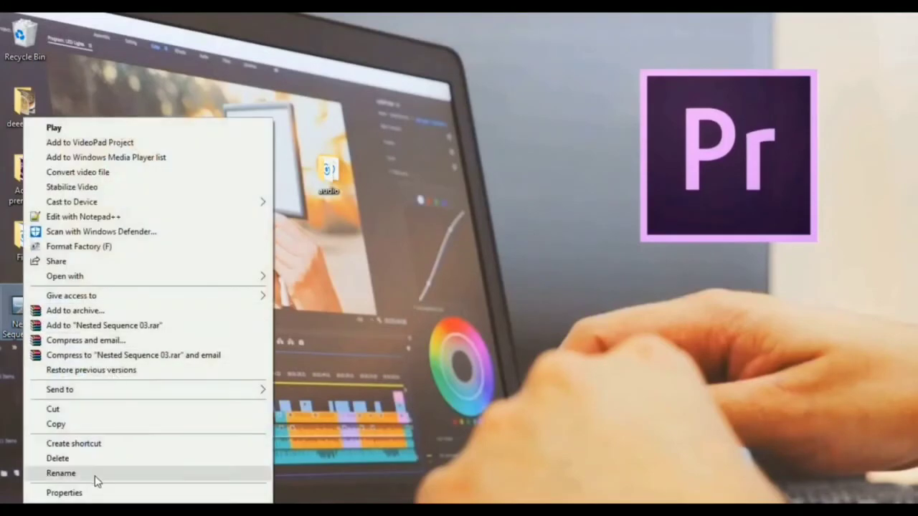
click(96, 492)
drag(231, 162, 528, 63)
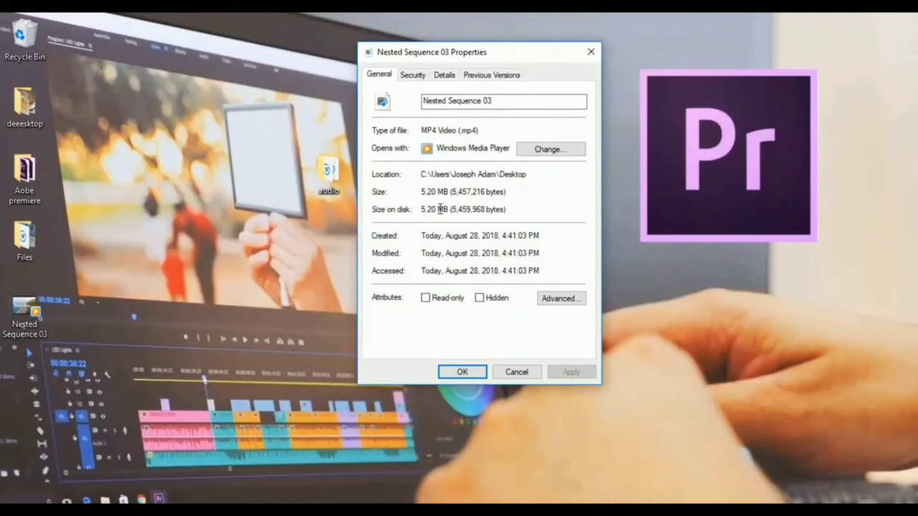
drag(423, 208, 447, 207)
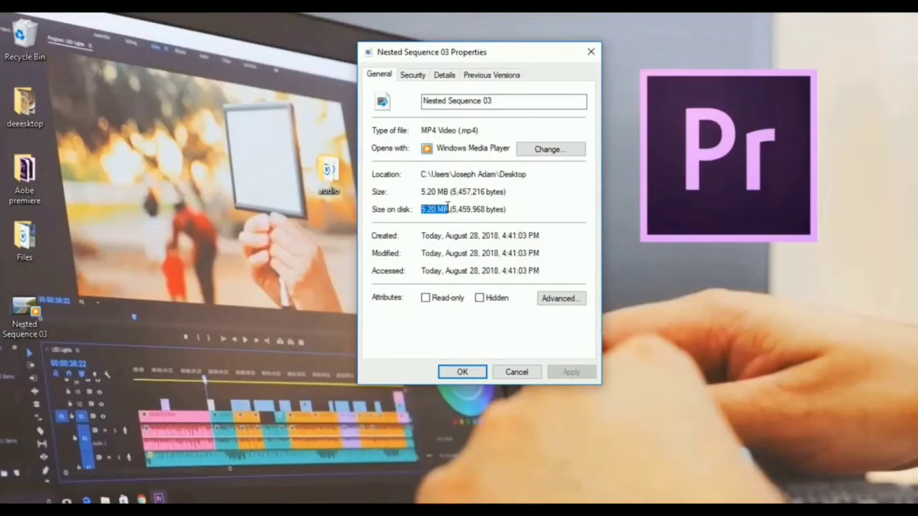
click(524, 373)
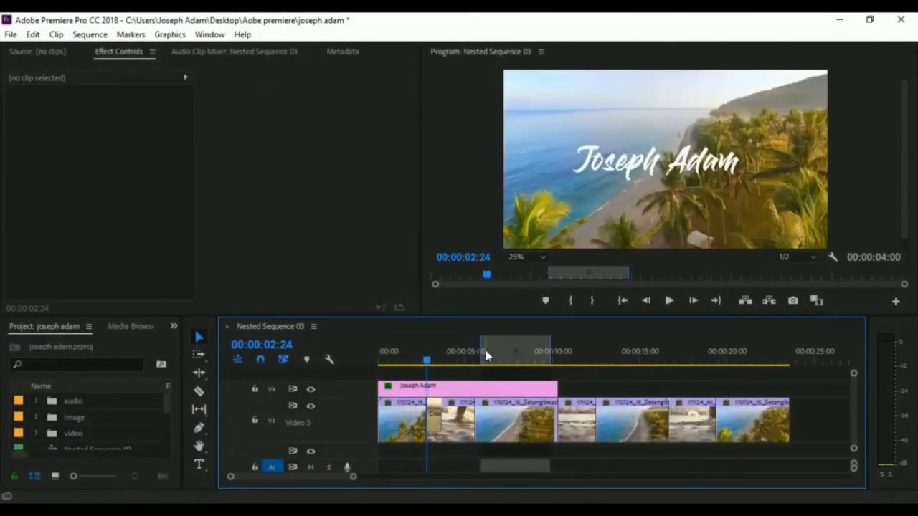
Reopen Export Media and queue Nested Sequence 03 to Media Encoder as Nested Sequence 03_1.mp4.
click(11, 33)
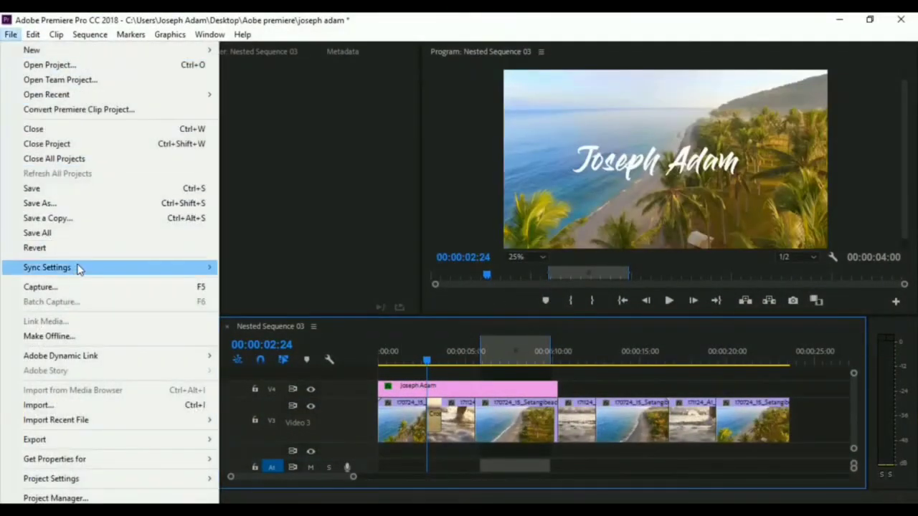
mouse_move(80, 267)
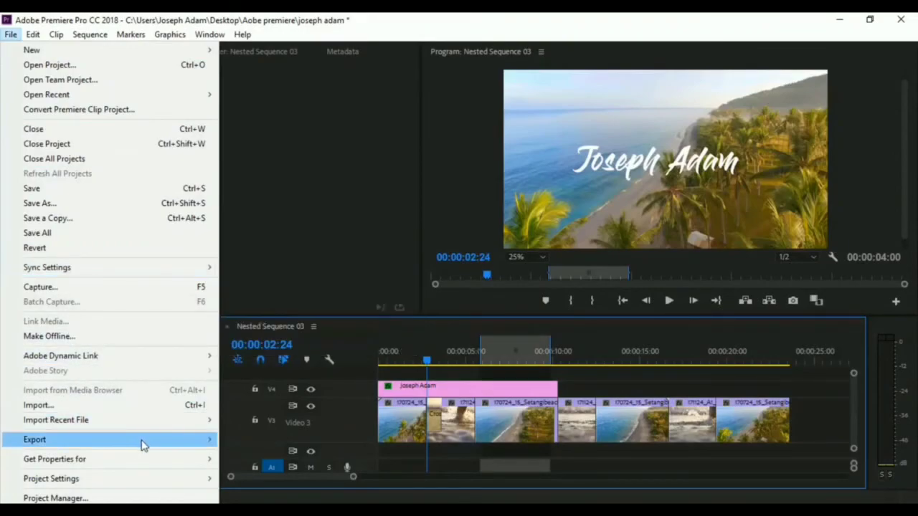
mouse_move(141, 440)
click(294, 279)
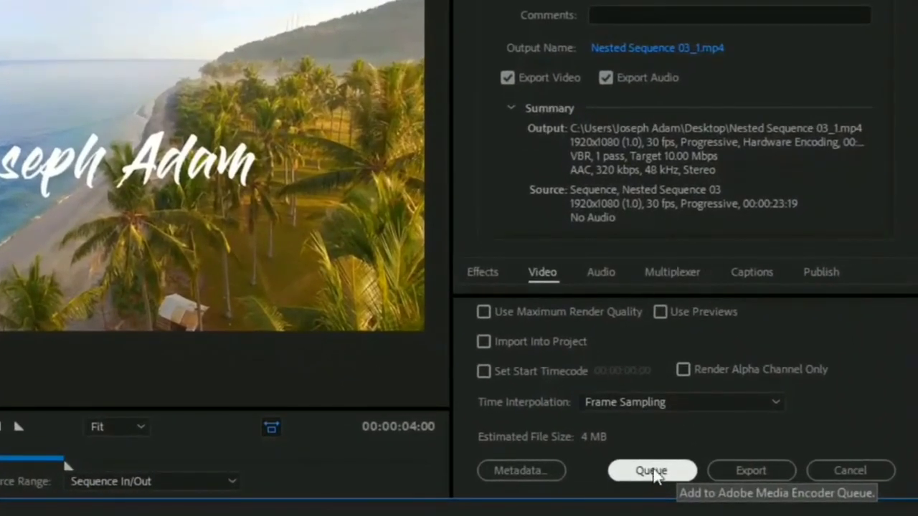
click(652, 472)
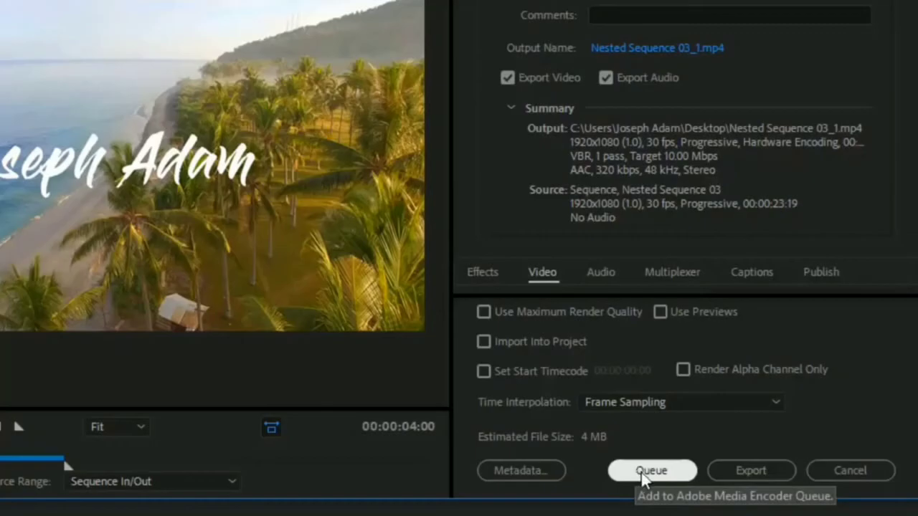
click(641, 472)
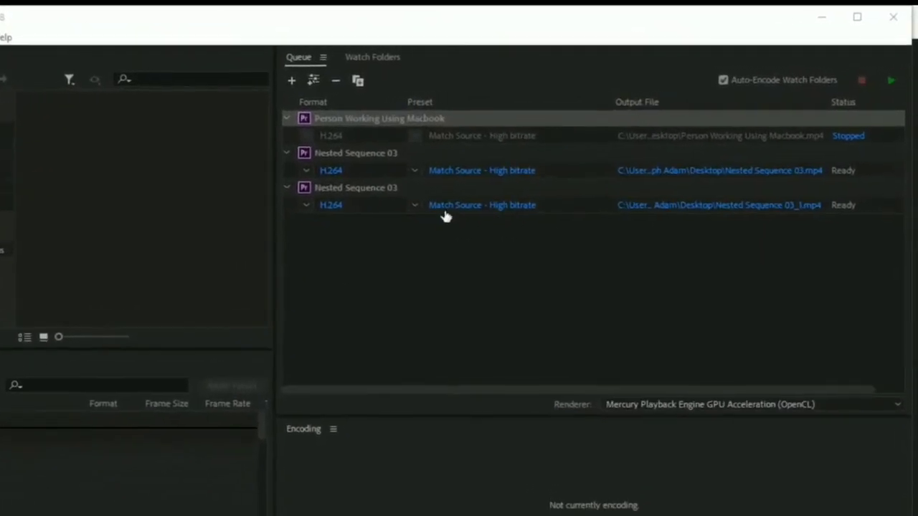
Confirm the queued job keeps H.264 format and its output file unchanged.
click(143, 243)
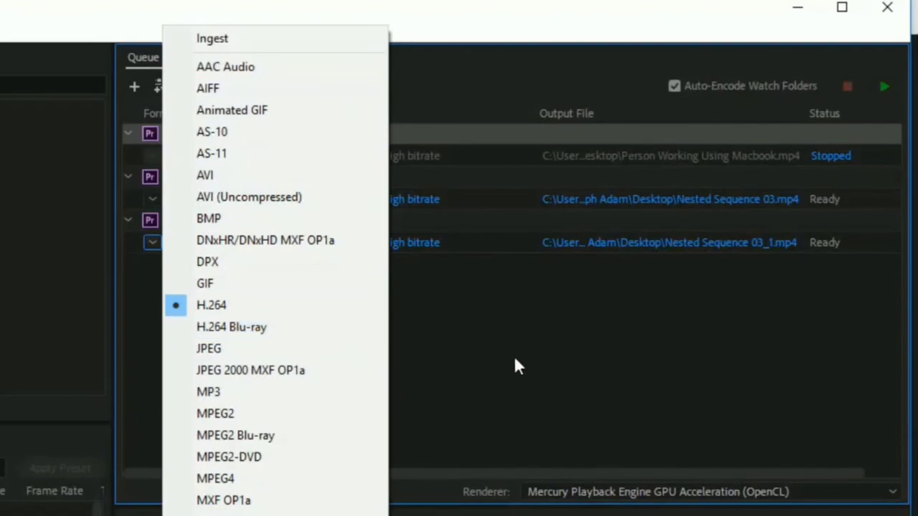
click(612, 387)
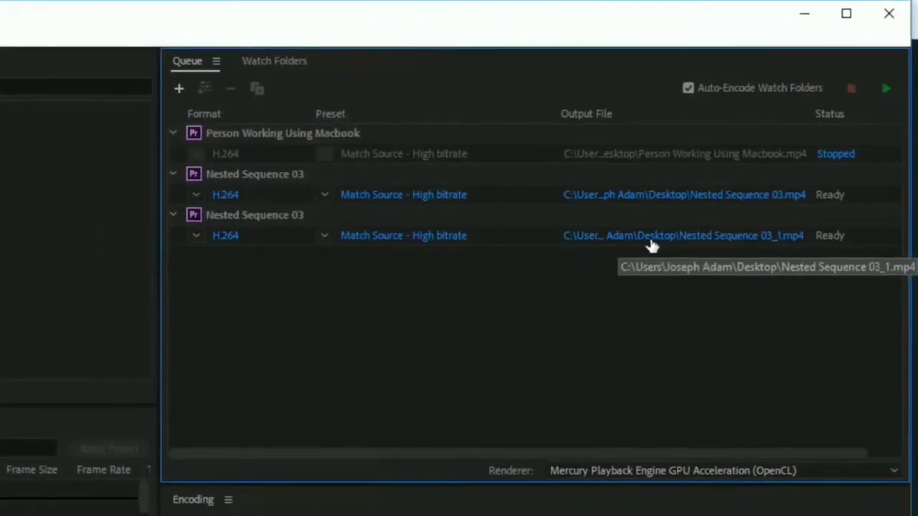
click(606, 244)
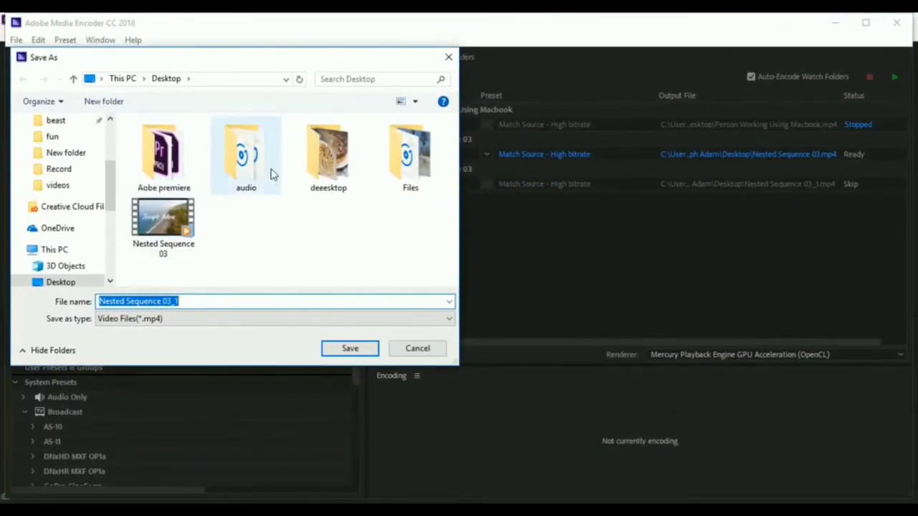
click(417, 349)
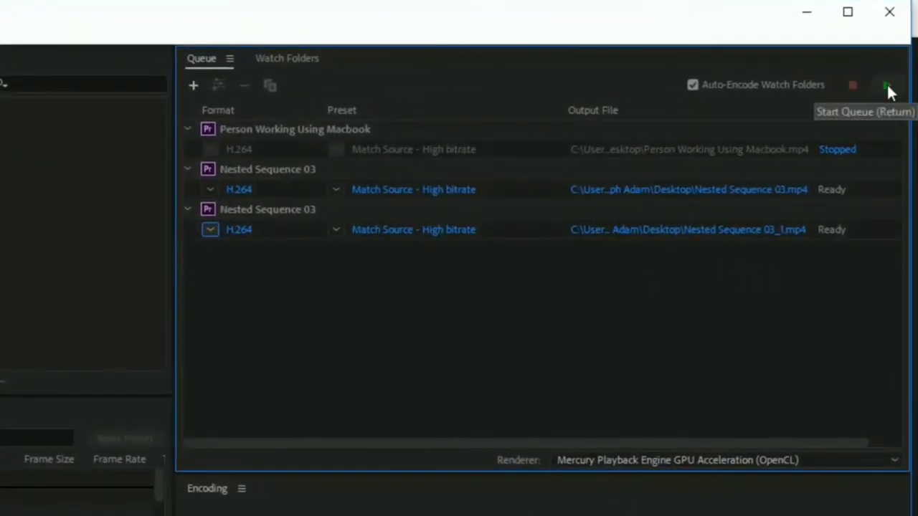
Run the queue until both jobs show Done, then close Media Encoder.
click(887, 85)
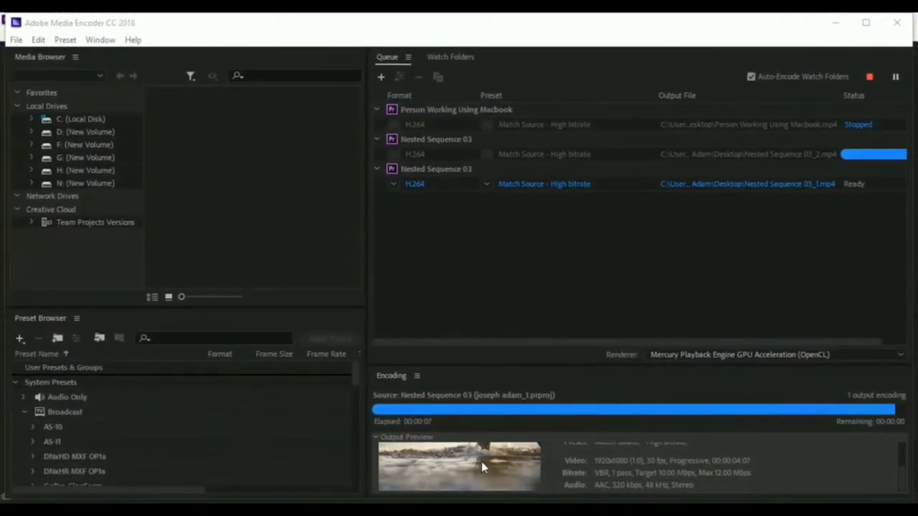
click(617, 307)
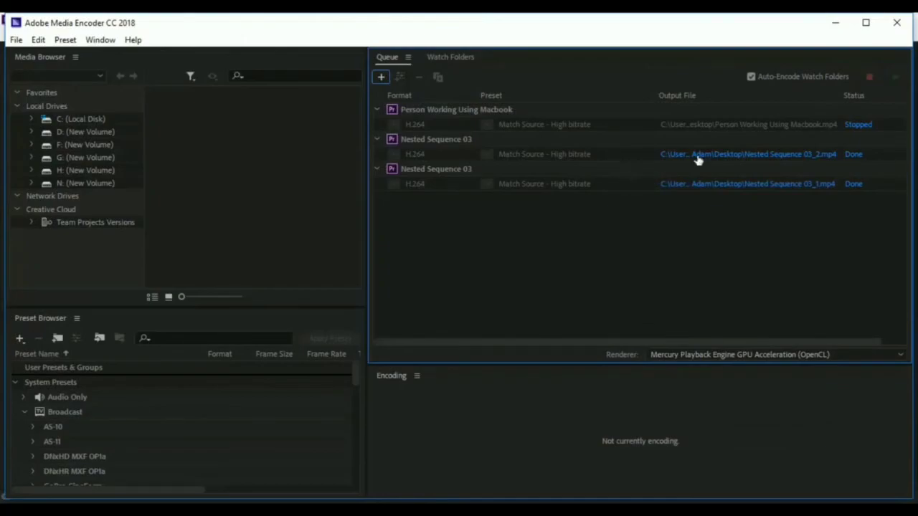
click(896, 33)
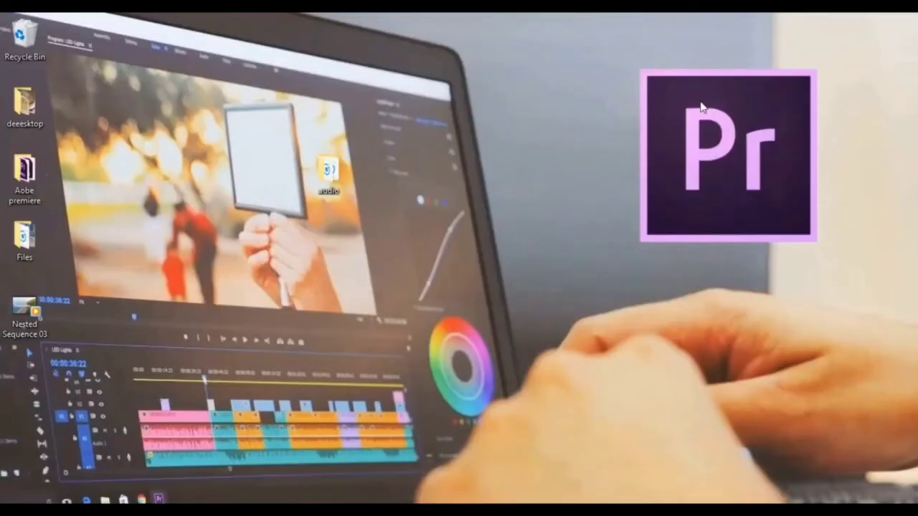
double_click(29, 309)
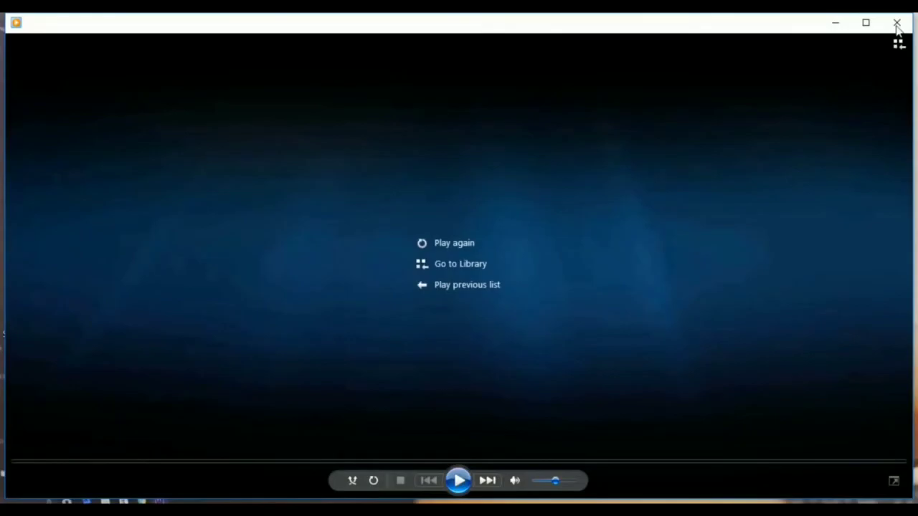
click(896, 22)
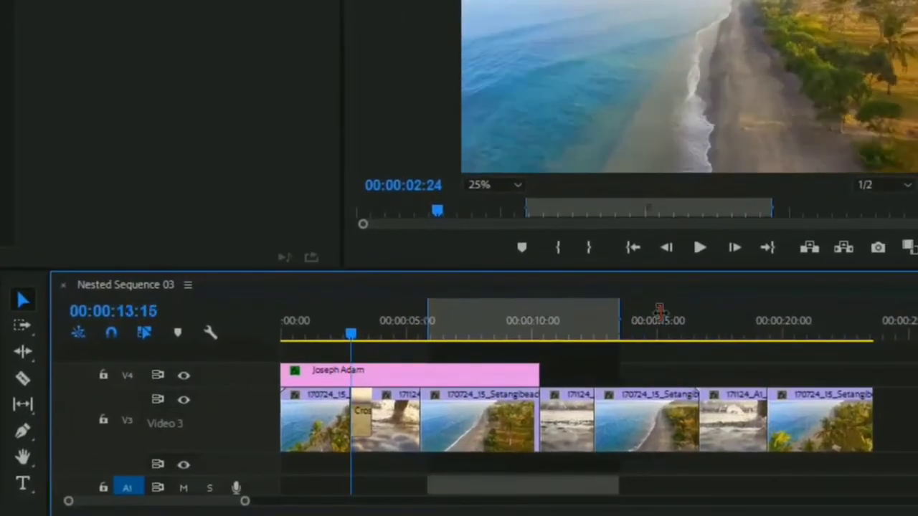
Extend the work area toward 18:09, then clear the sequence's In and Out points.
drag(658, 314, 668, 320)
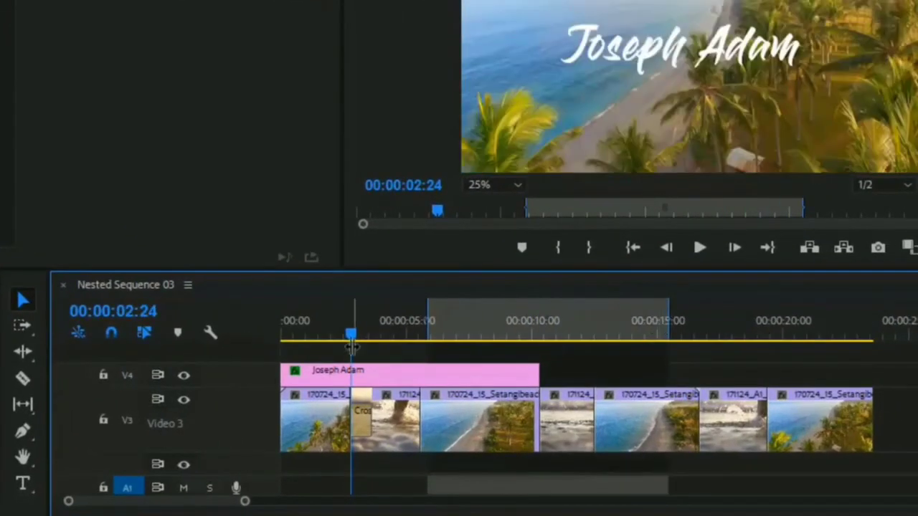
drag(429, 321, 539, 320)
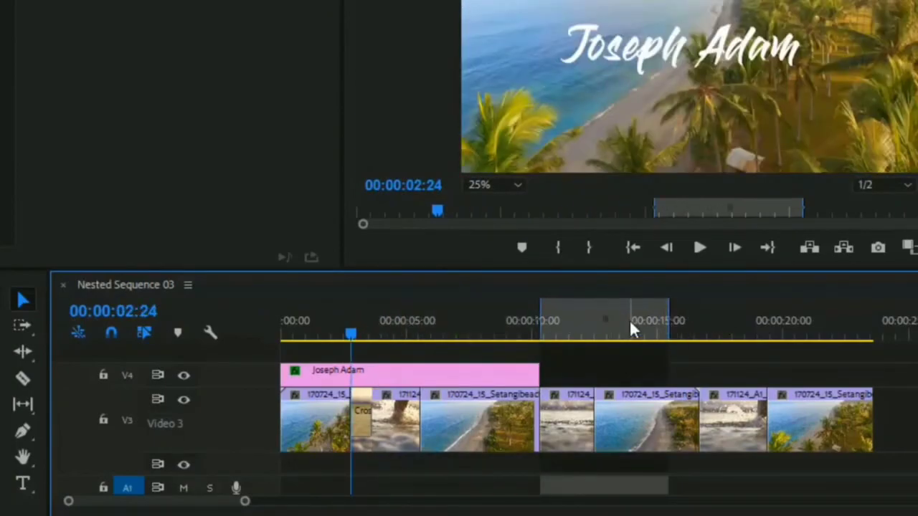
click(742, 332)
mouse_move(669, 320)
mouse_down()
mouse_move(738, 322)
mouse_move(681, 318)
mouse_up()
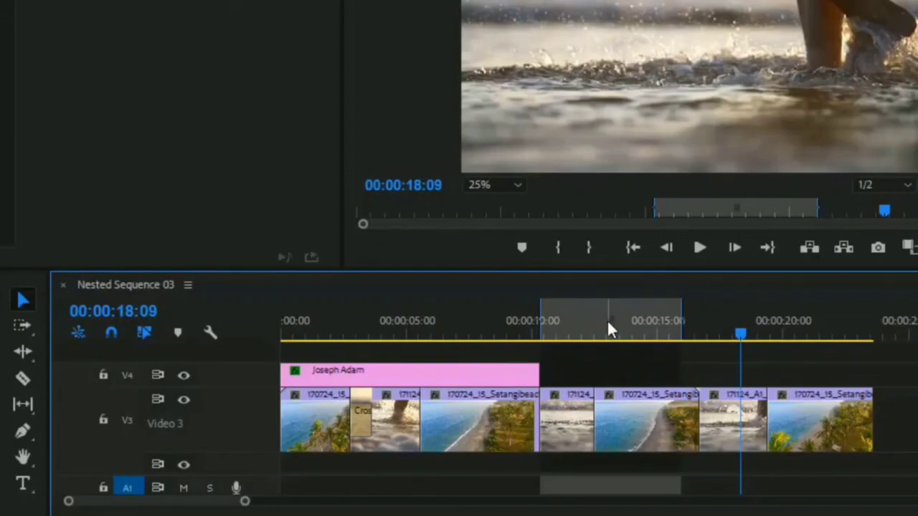
right_click(607, 320)
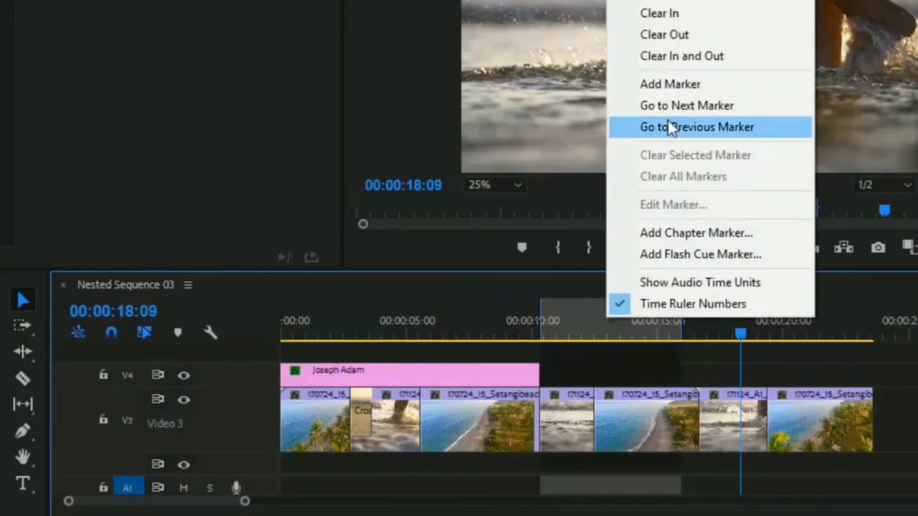
click(714, 58)
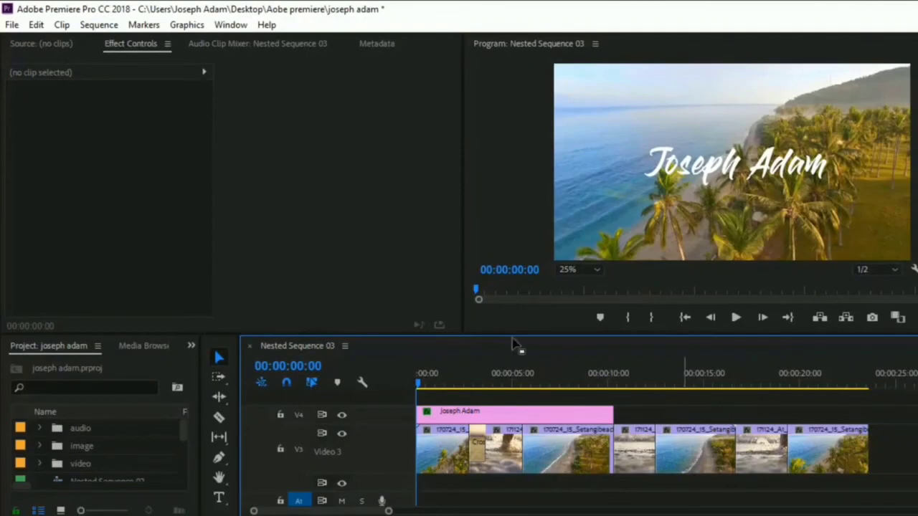
Start a media export of Nested Sequence 03 with H.264 format.
click(11, 24)
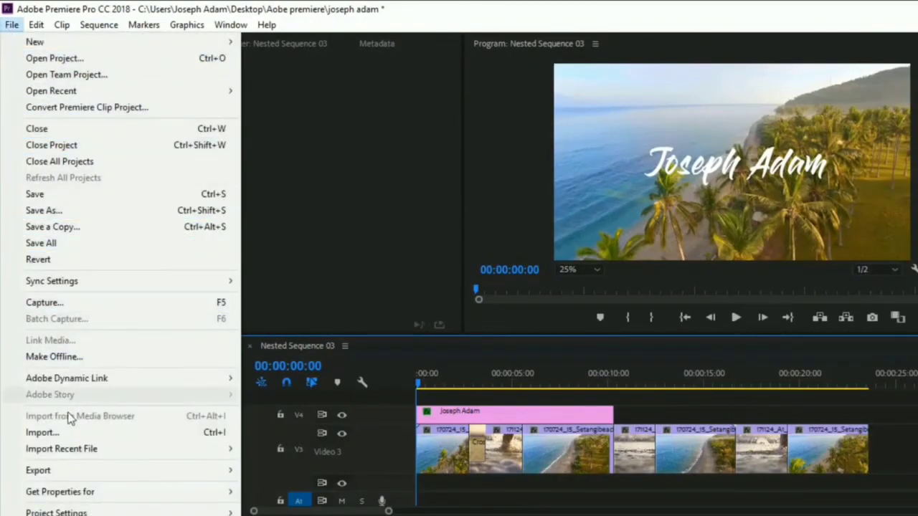
mouse_move(90, 473)
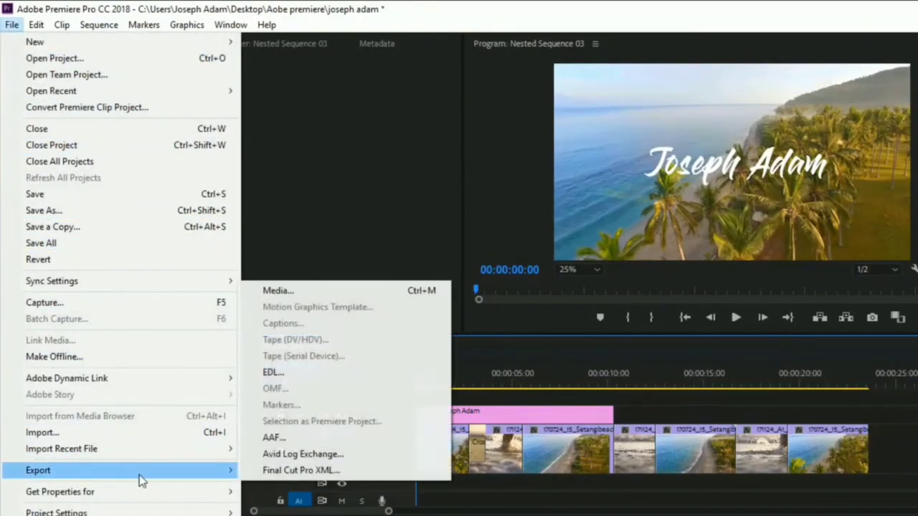
click(322, 291)
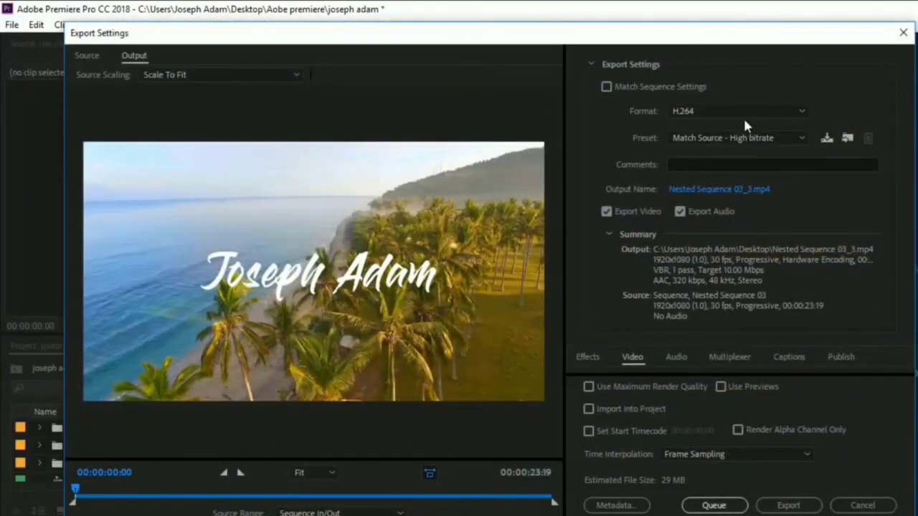
click(749, 113)
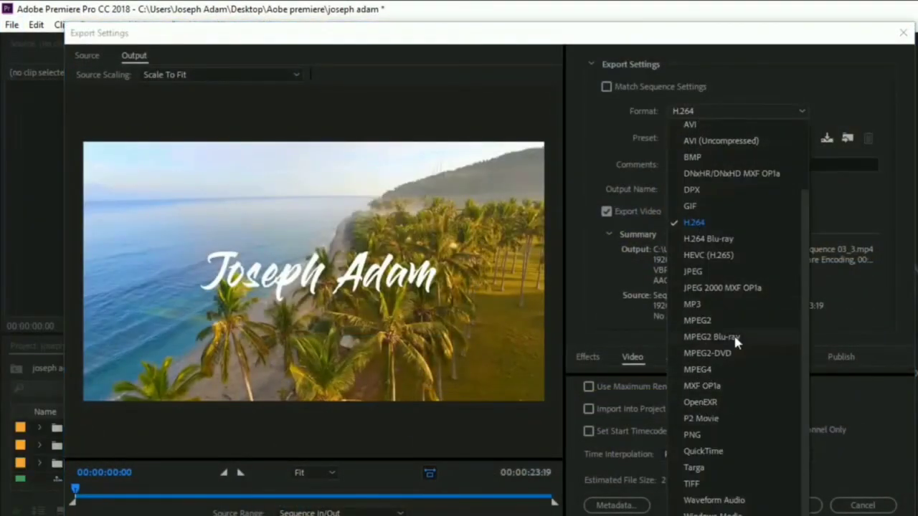
click(887, 201)
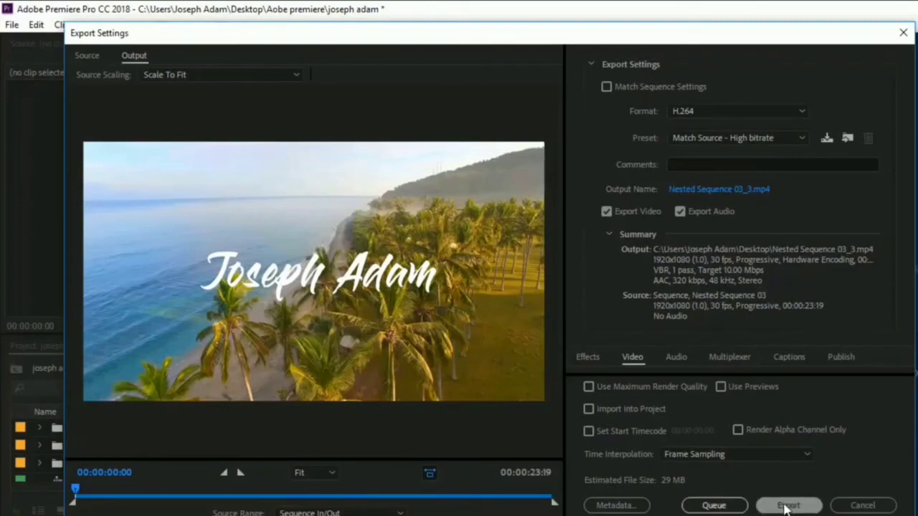
Name the output 'new video' and export it as new video.mp4.
click(734, 191)
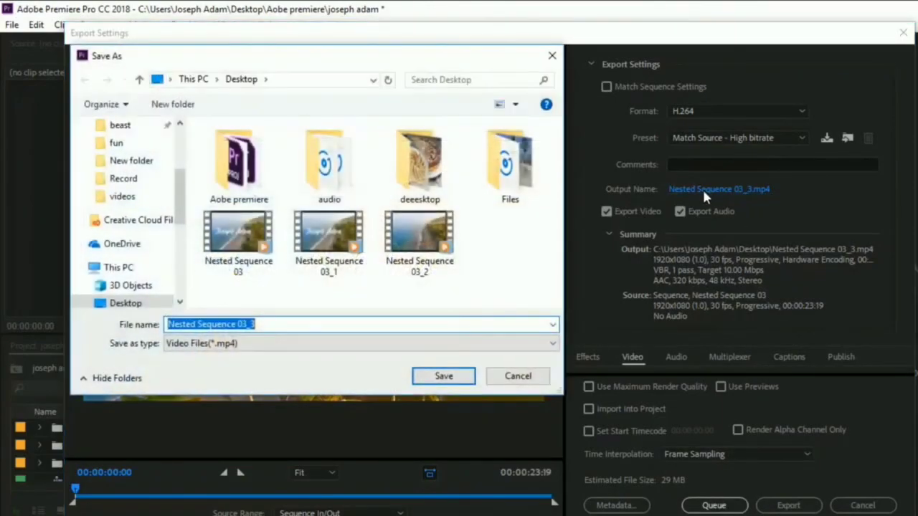
click(262, 324)
key(ctrl+a)
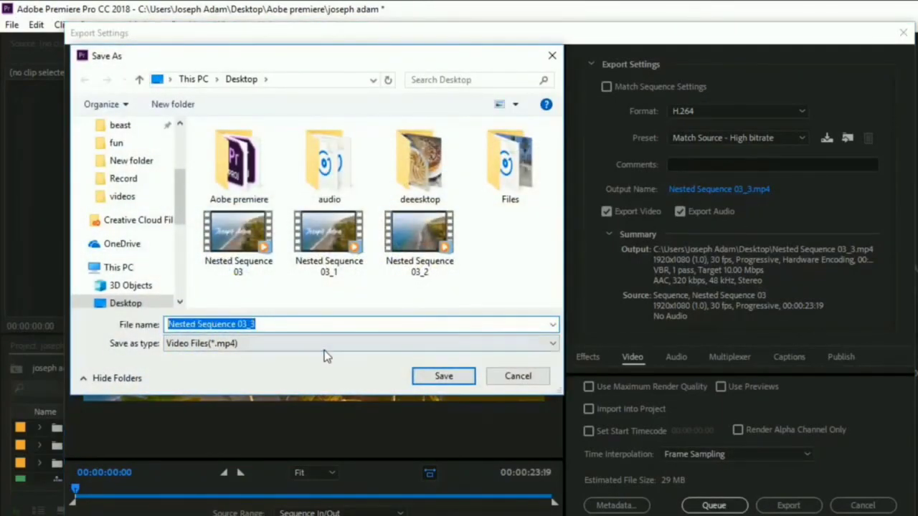
text(n)
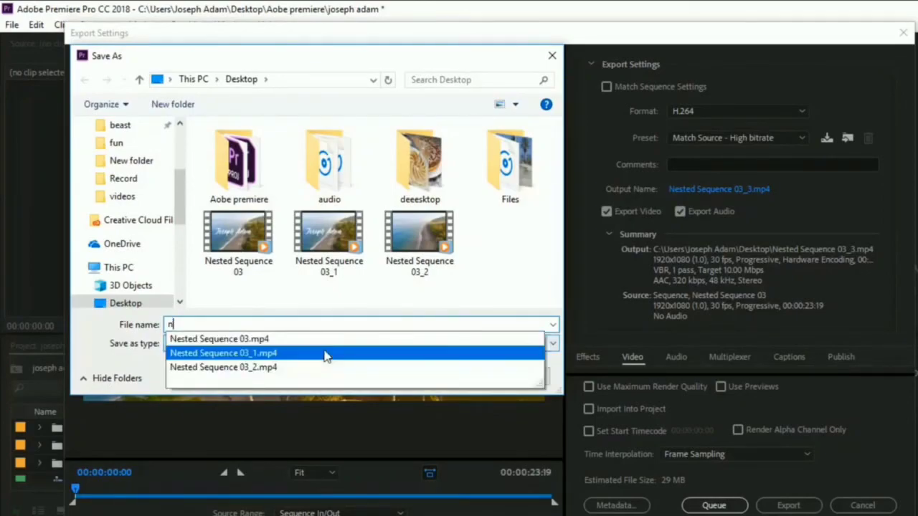
text(ew video)
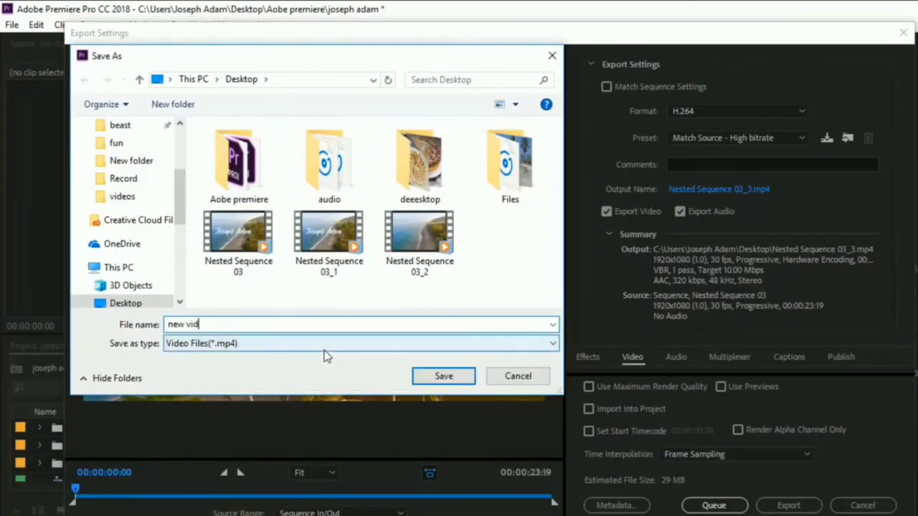
click(442, 376)
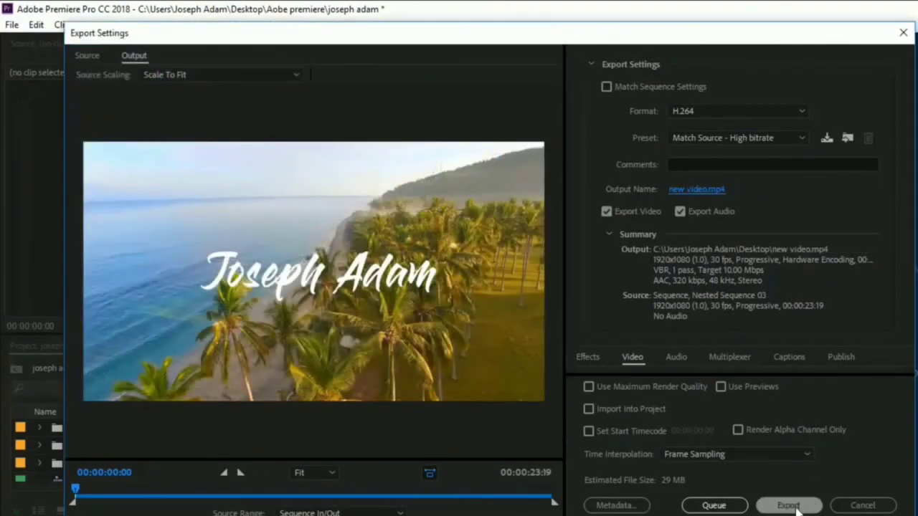
click(789, 505)
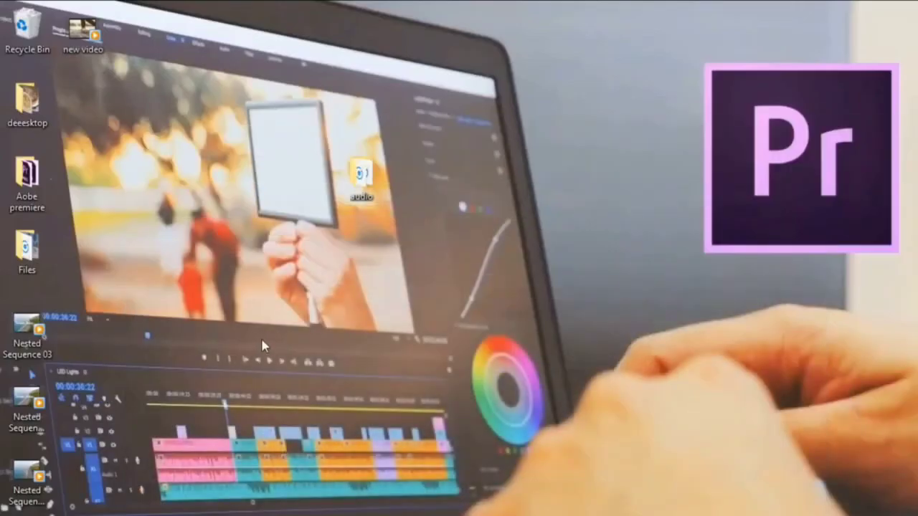
Move the new video file beside the audio folder and play it.
drag(83, 30, 644, 251)
double_click(643, 251)
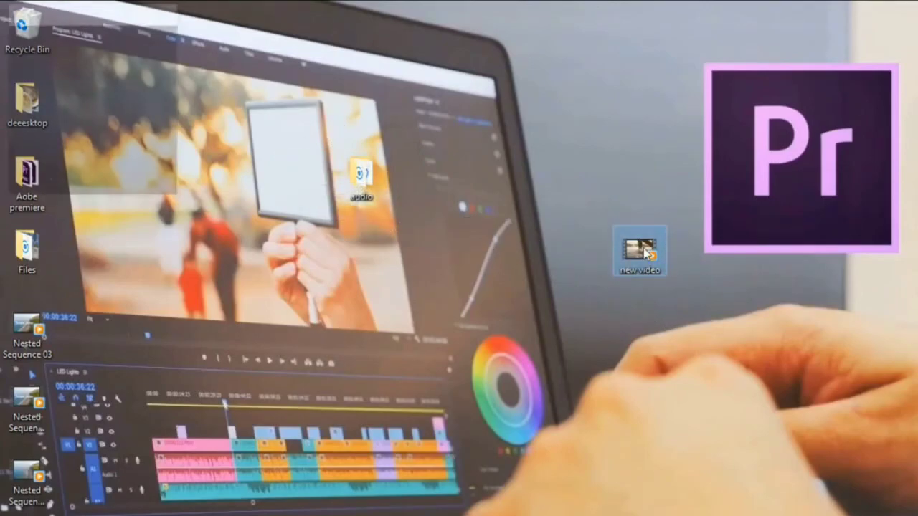